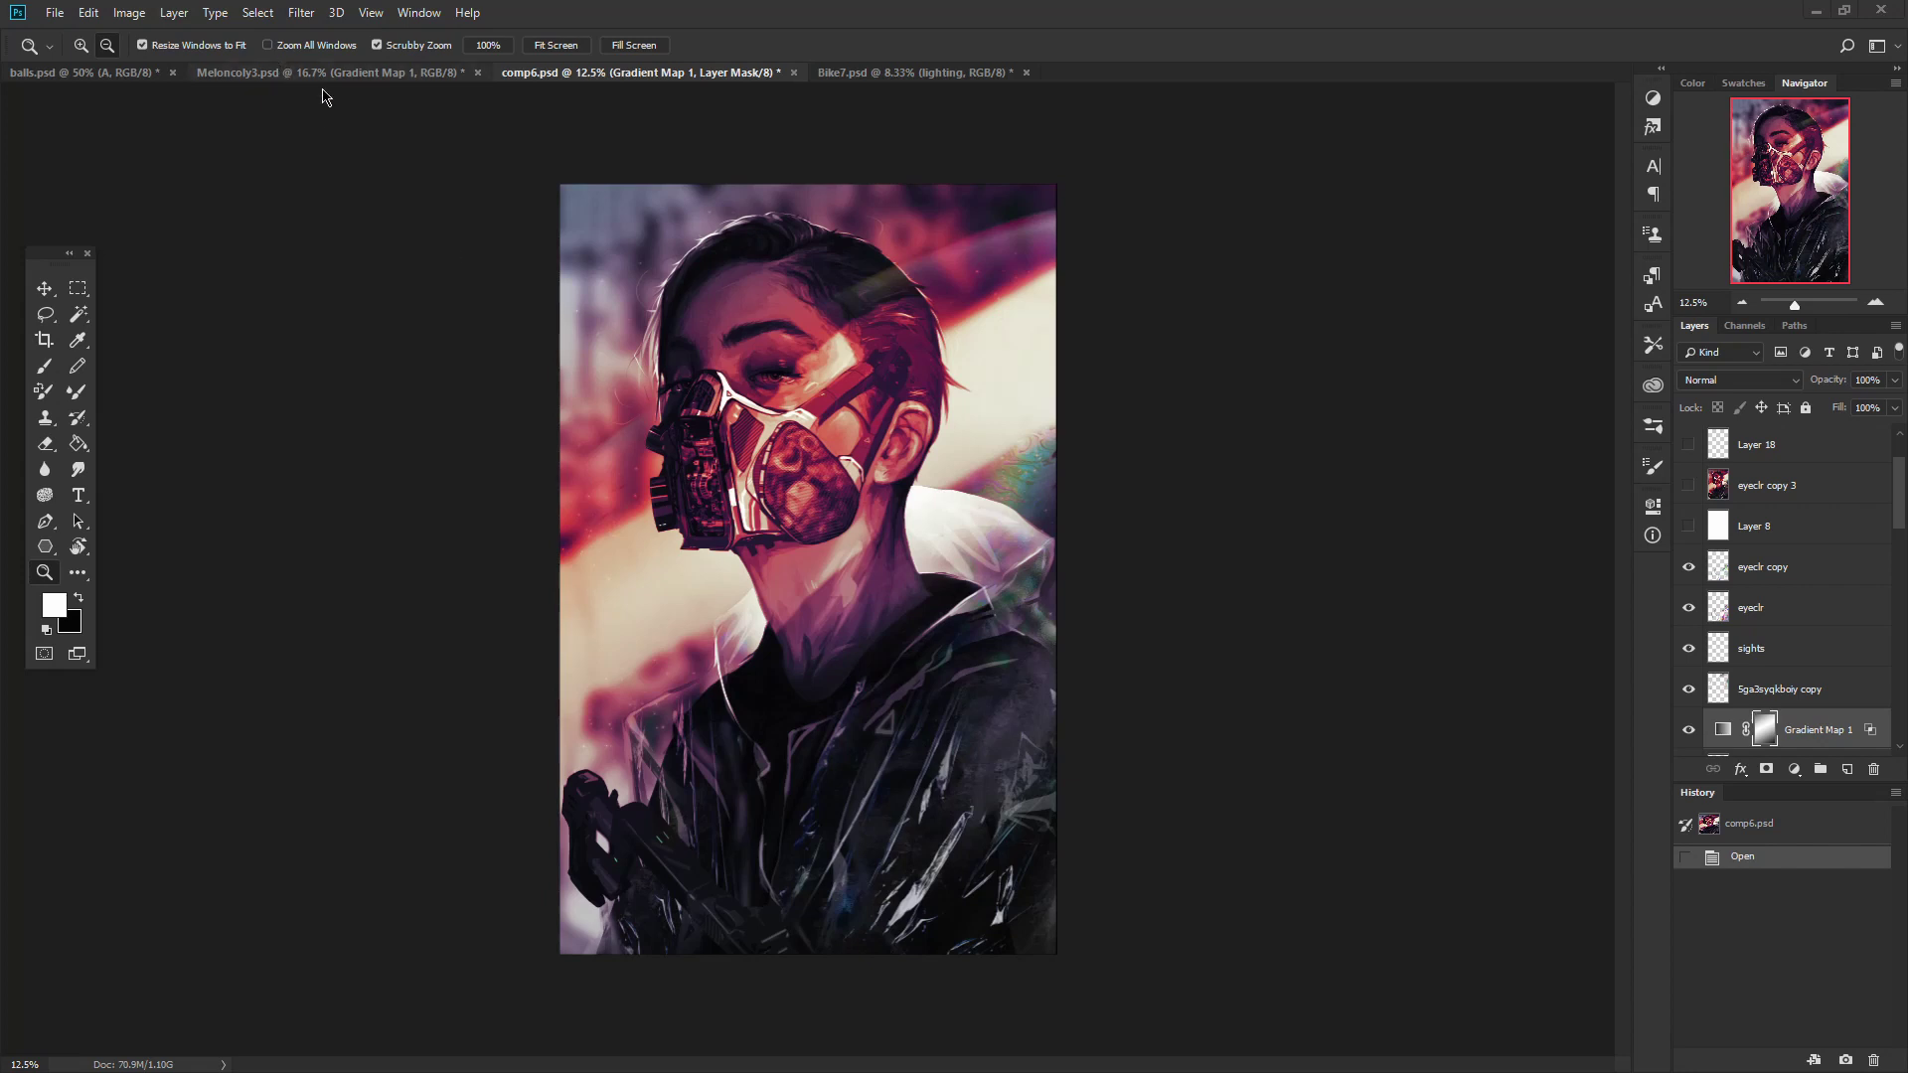
# In comp6.psd, hide the Gradient Map 1 adjustment layer to view the underlying greyscale painting.
pyautogui.click(139, 80)
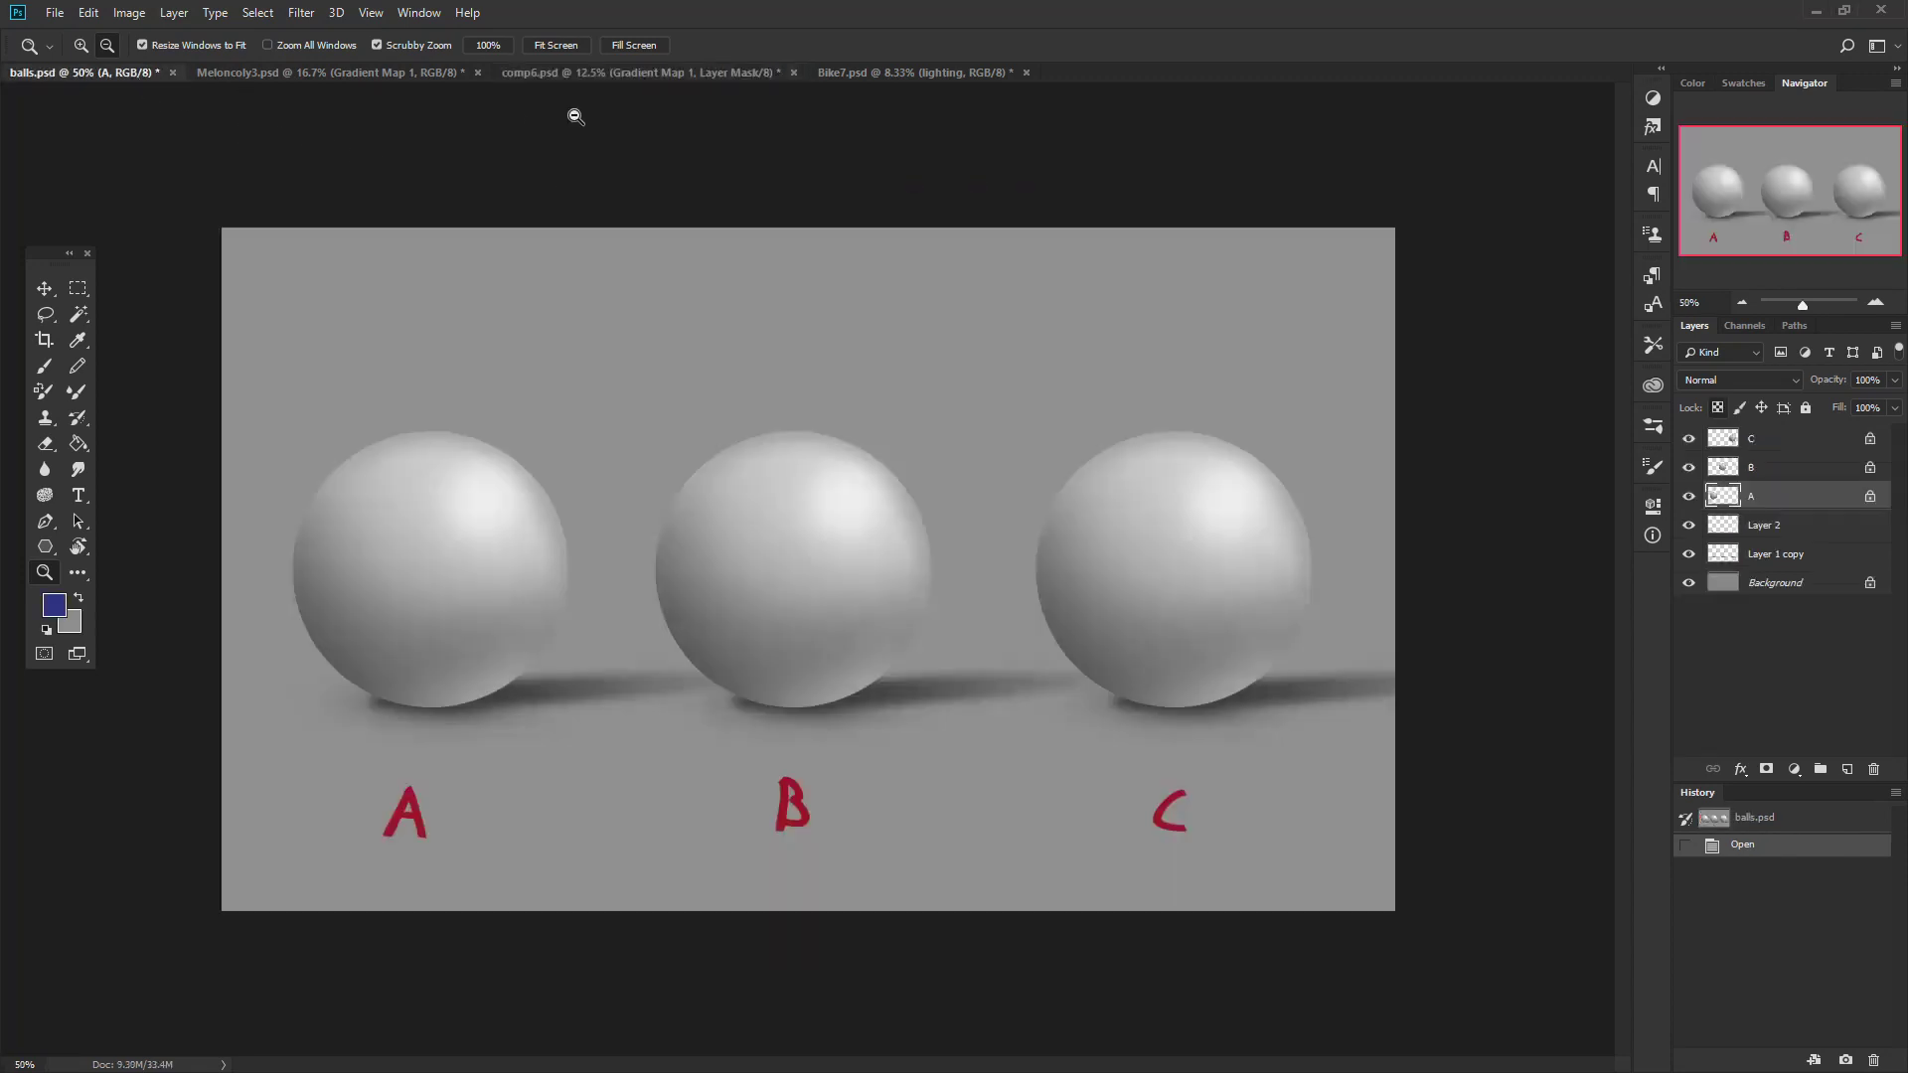
pyautogui.click(634, 75)
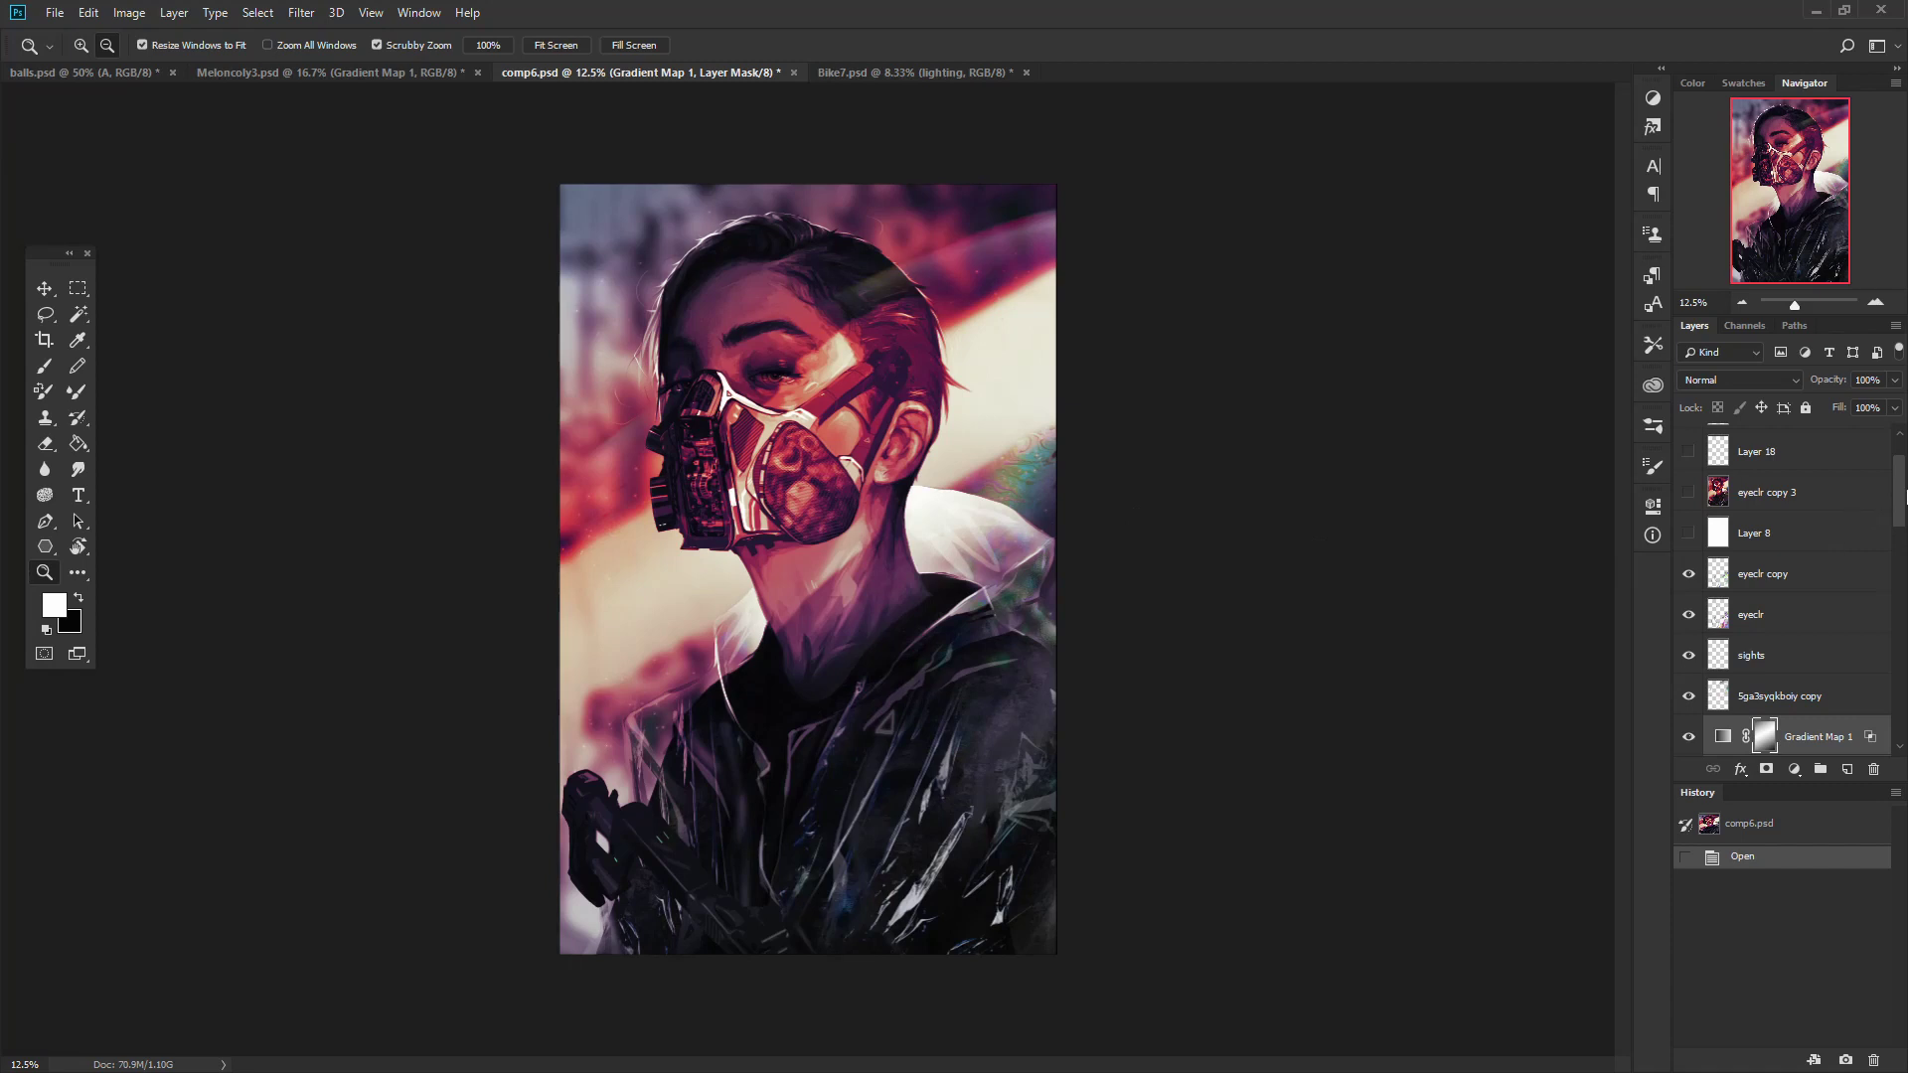
pyautogui.scroll(2, 1900, 484)
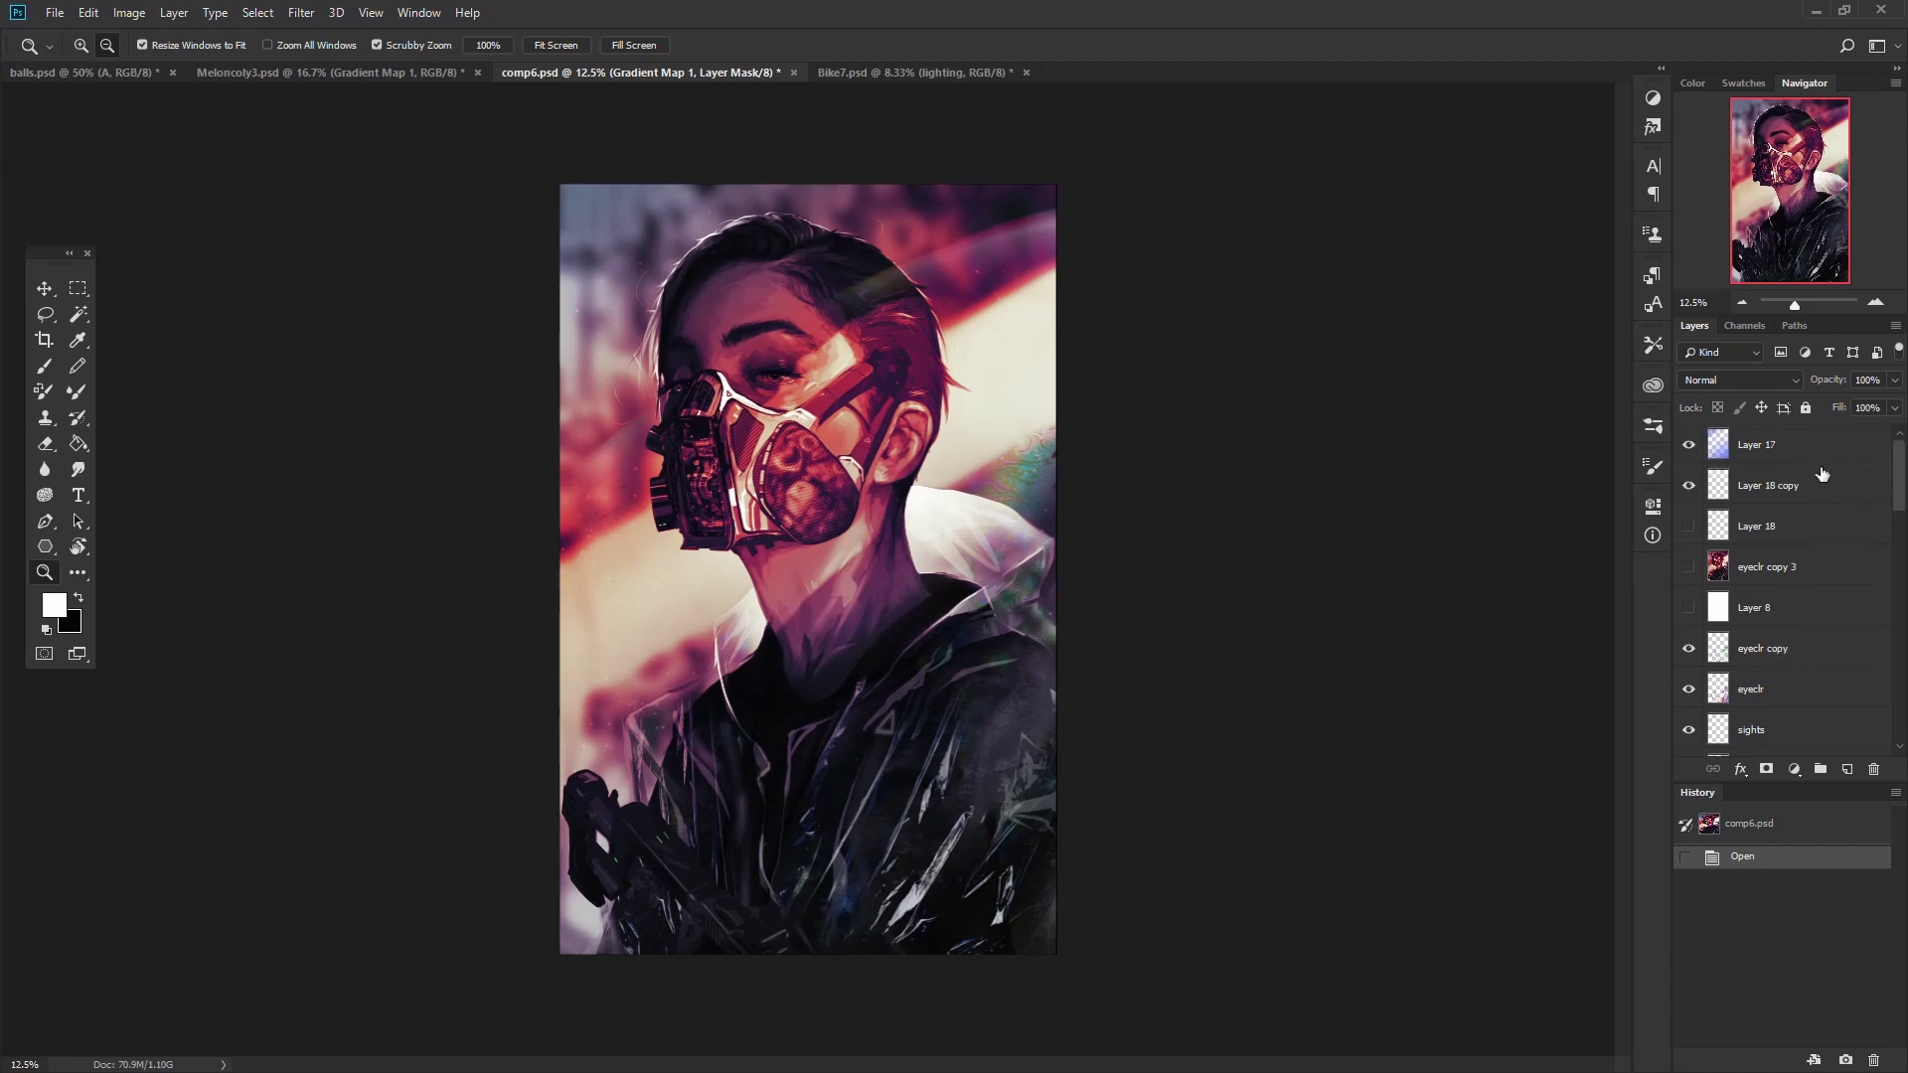
pyautogui.scroll(-2, 1719, 512)
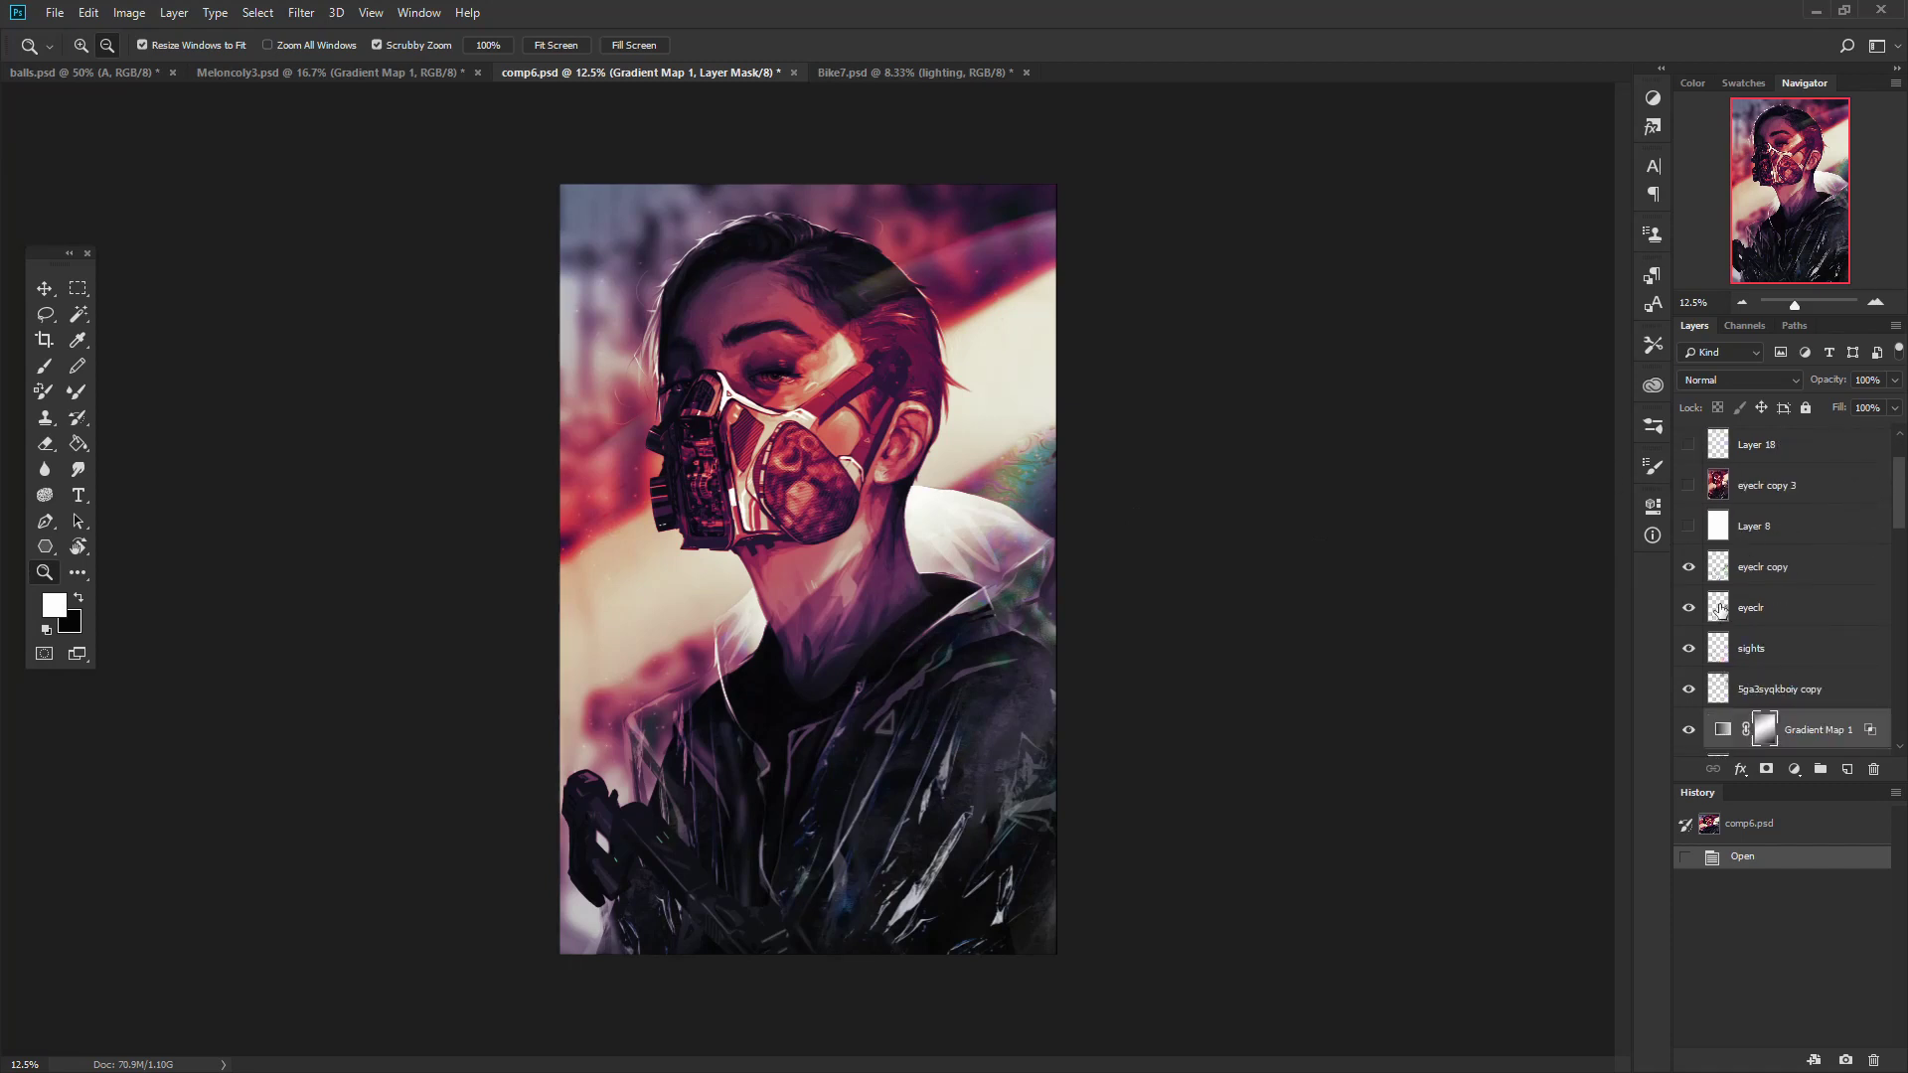
pyautogui.scroll(-2, 1711, 601)
pyautogui.scroll(-2, 1707, 596)
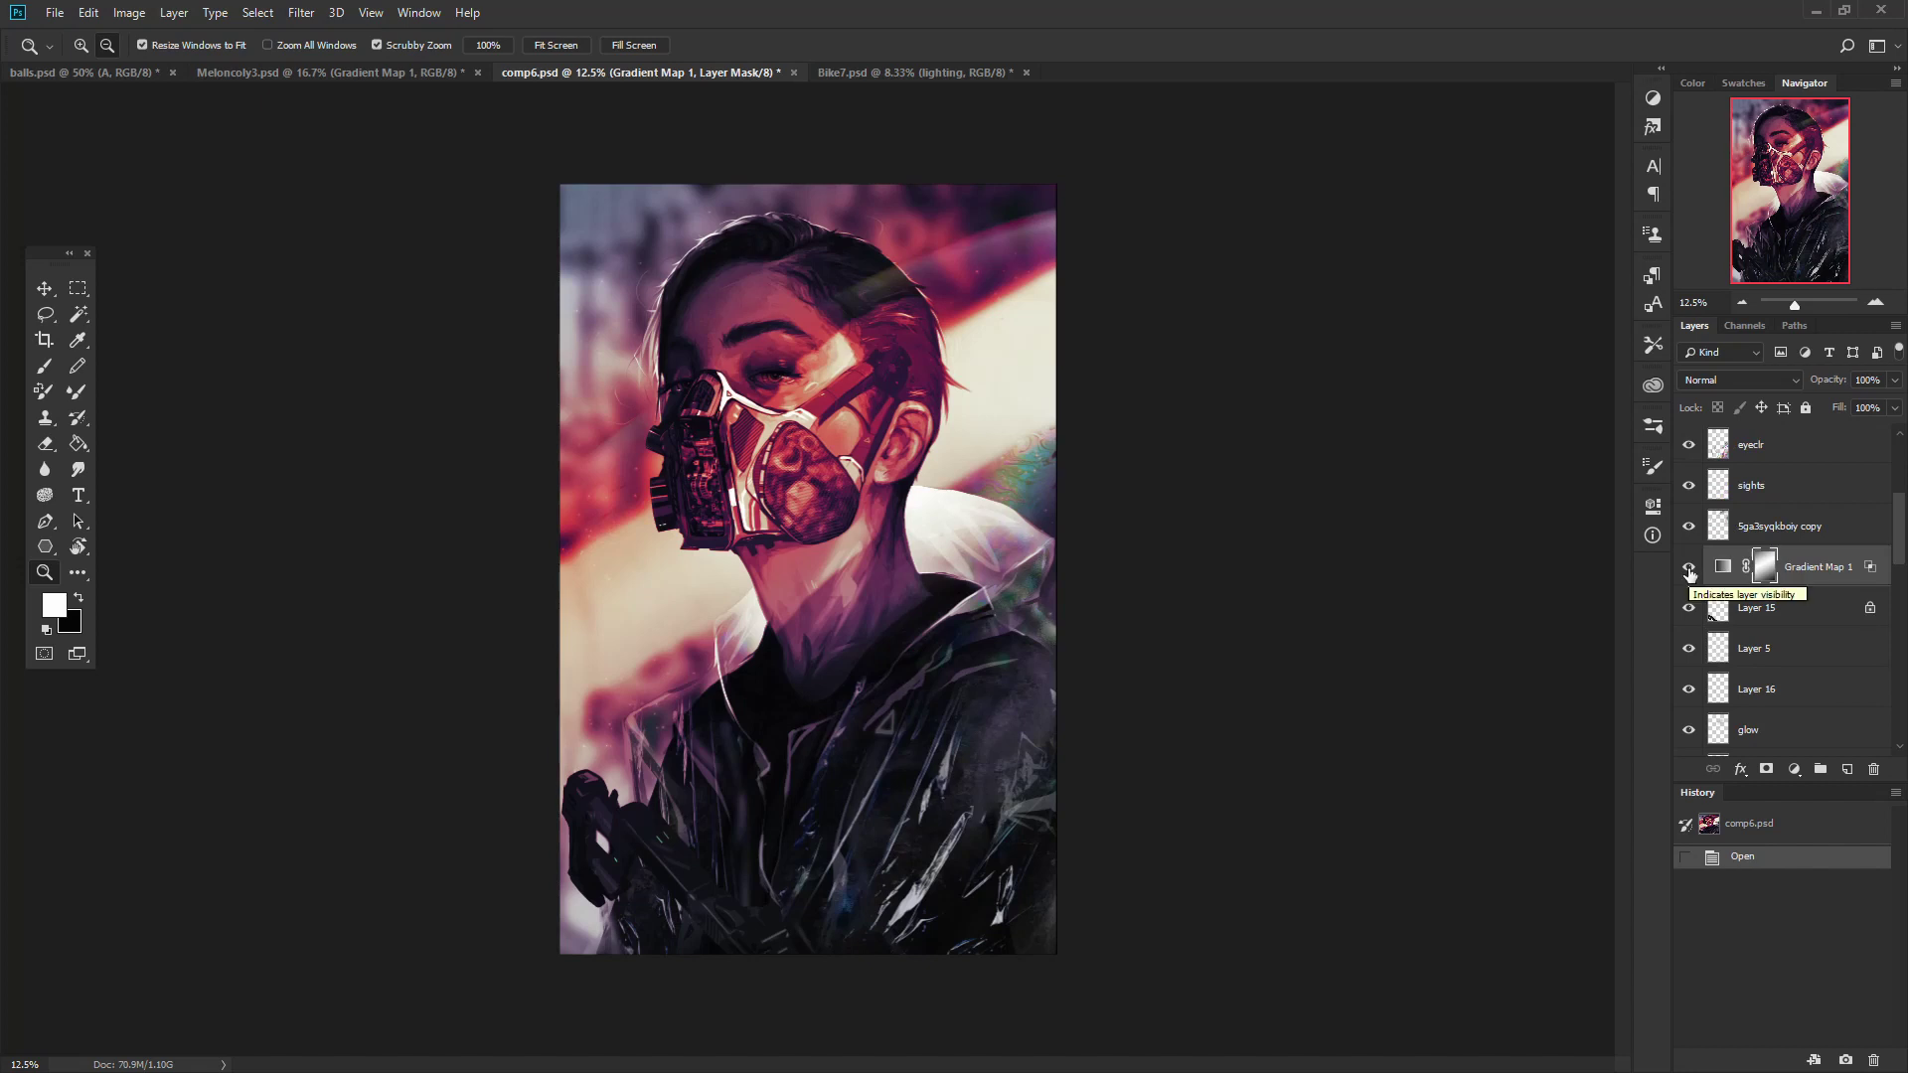
pyautogui.click(1689, 567)
# Compare the painting by toggling the visibility of Layer 17 and Layer 8, and show Gradient Map 1 again.
pyautogui.scroll(6, 1697, 537)
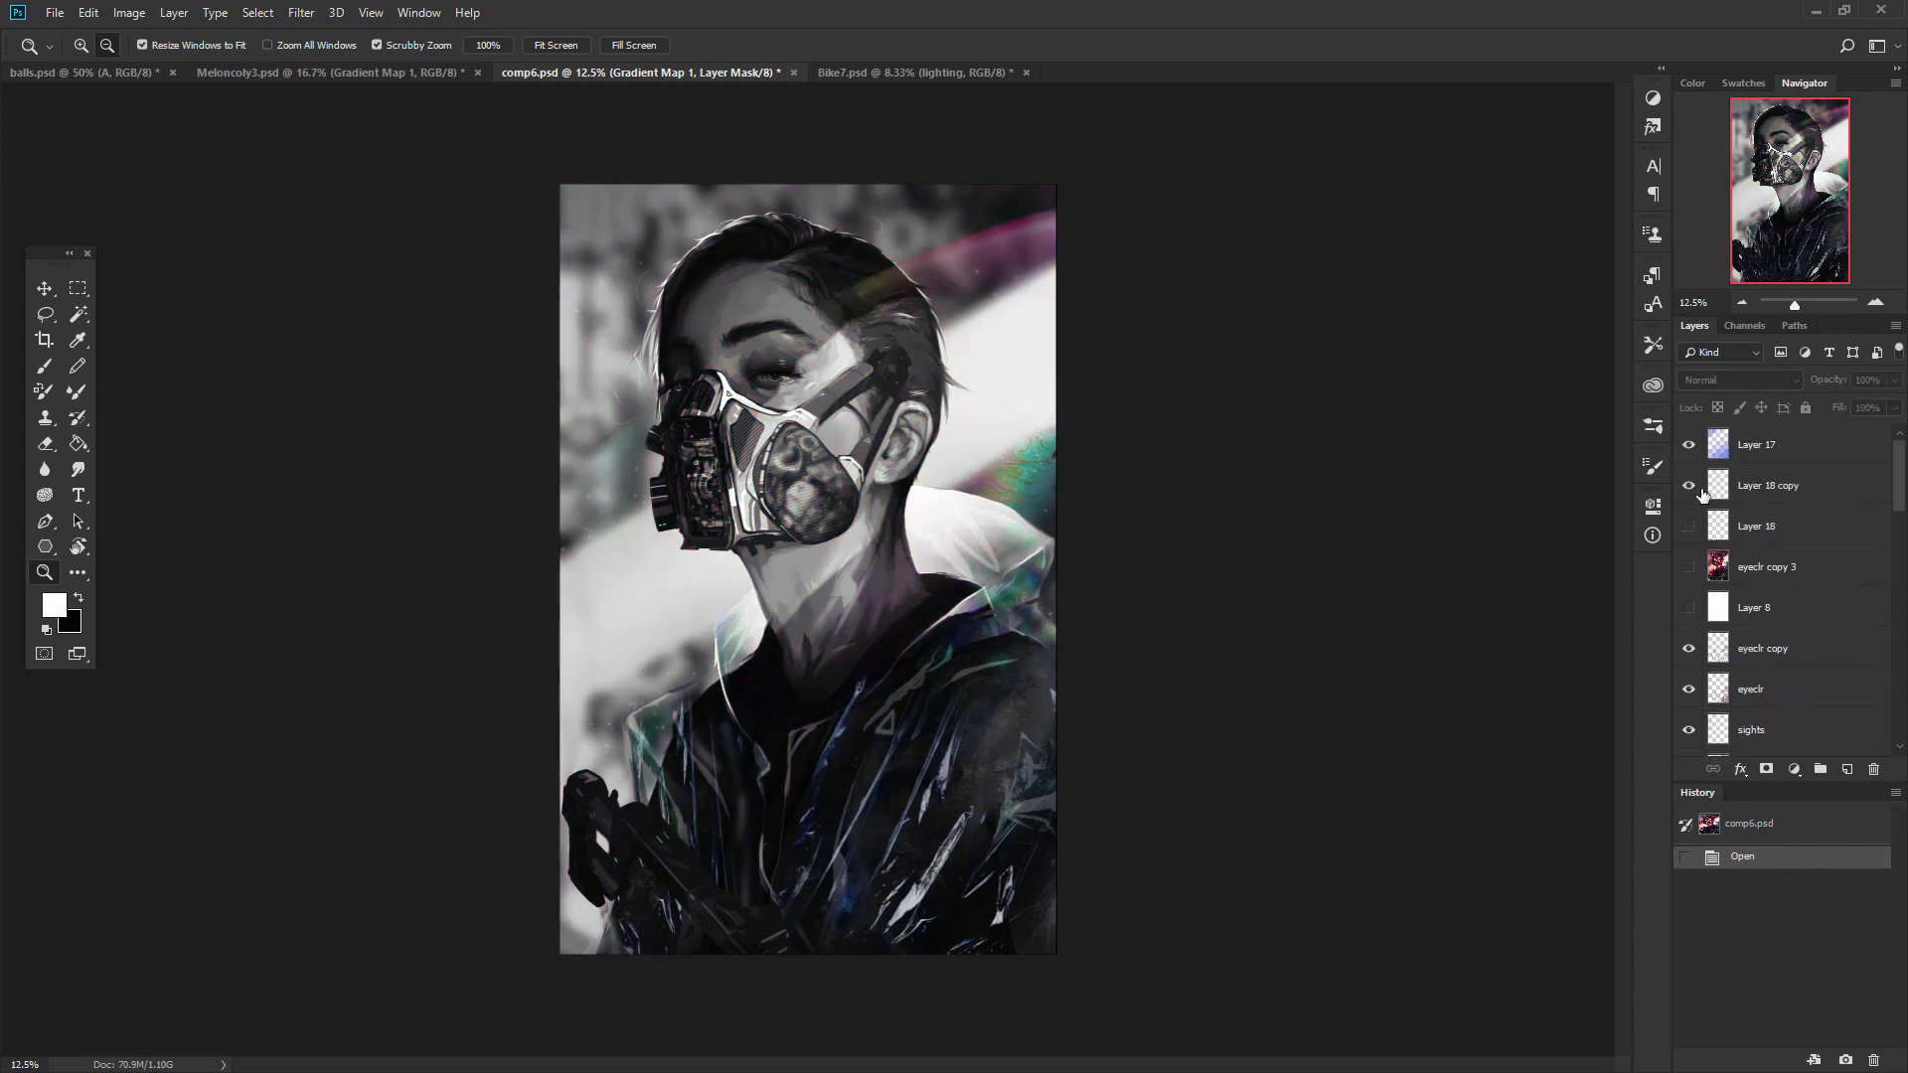
pyautogui.click(1688, 444)
pyautogui.click(1688, 607)
pyautogui.scroll(-1, 1687, 608)
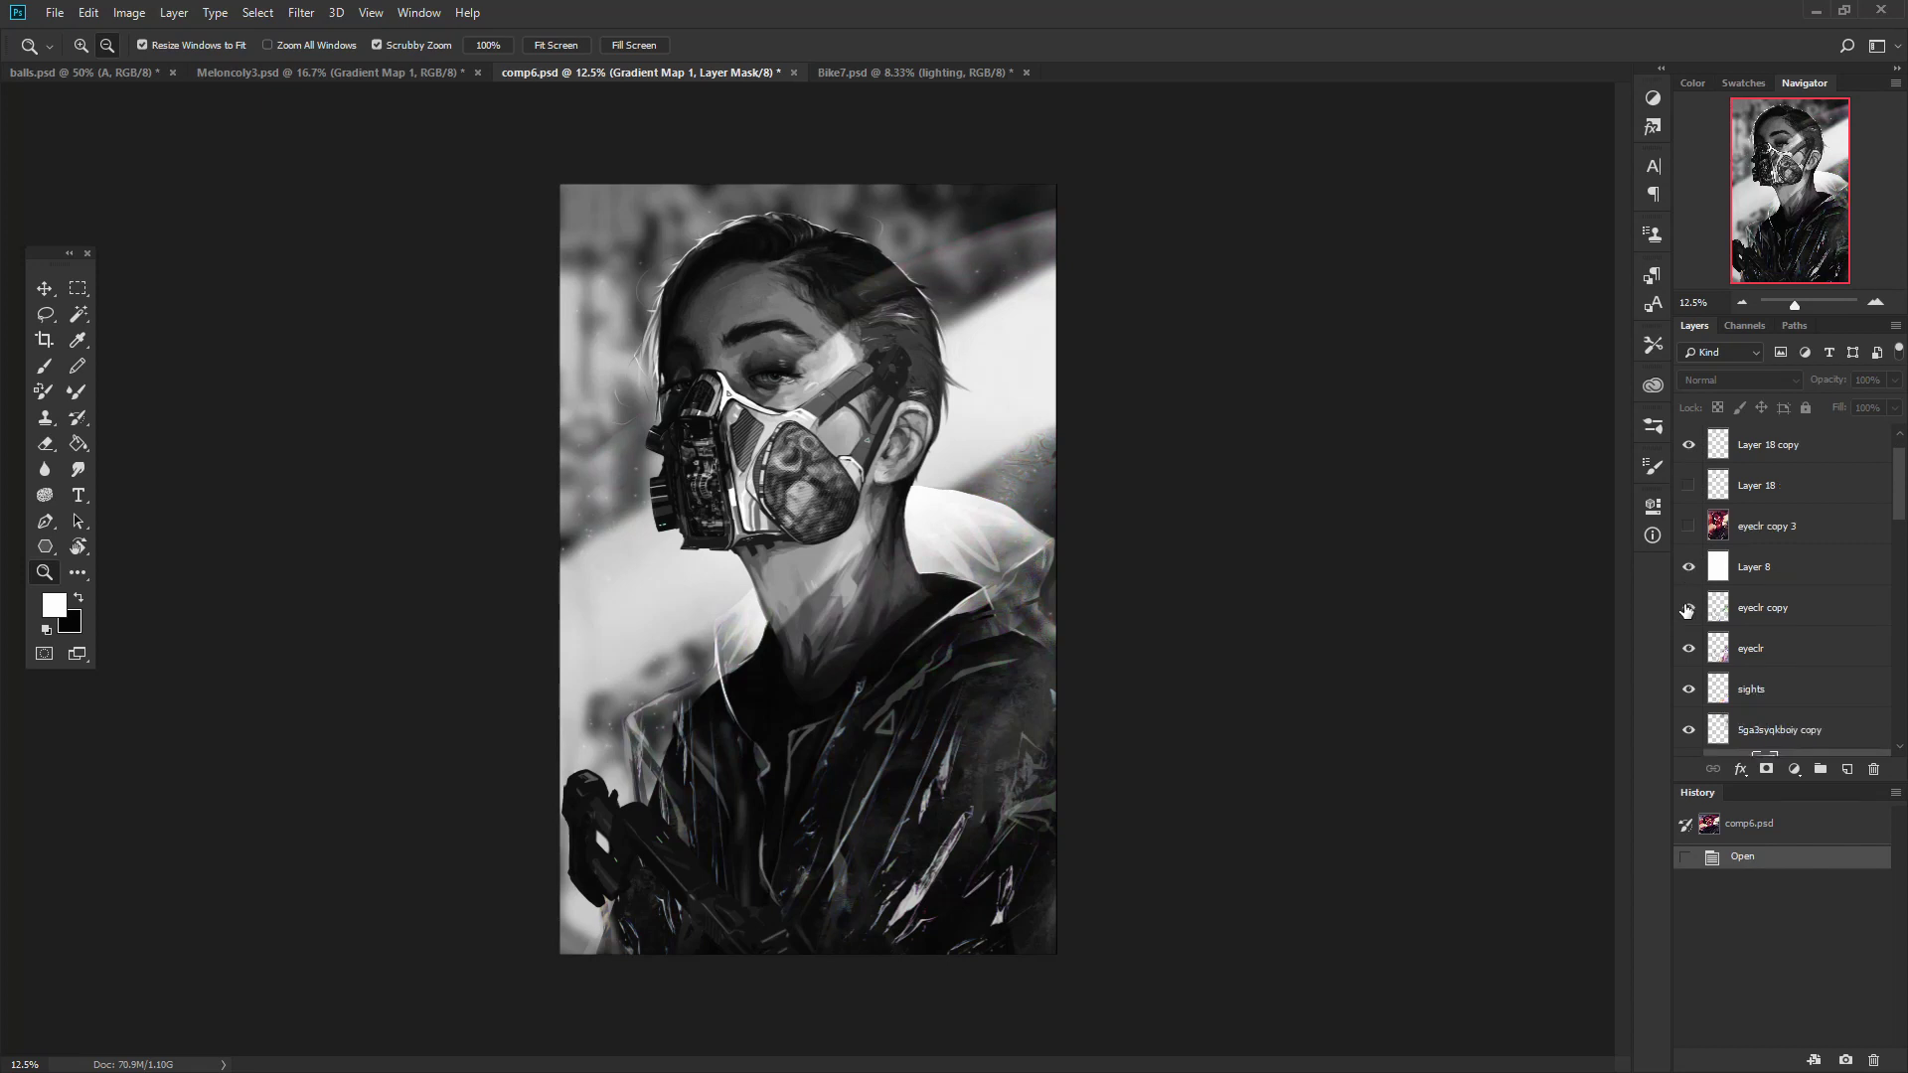
pyautogui.click(1688, 567)
pyautogui.scroll(-1, 1692, 571)
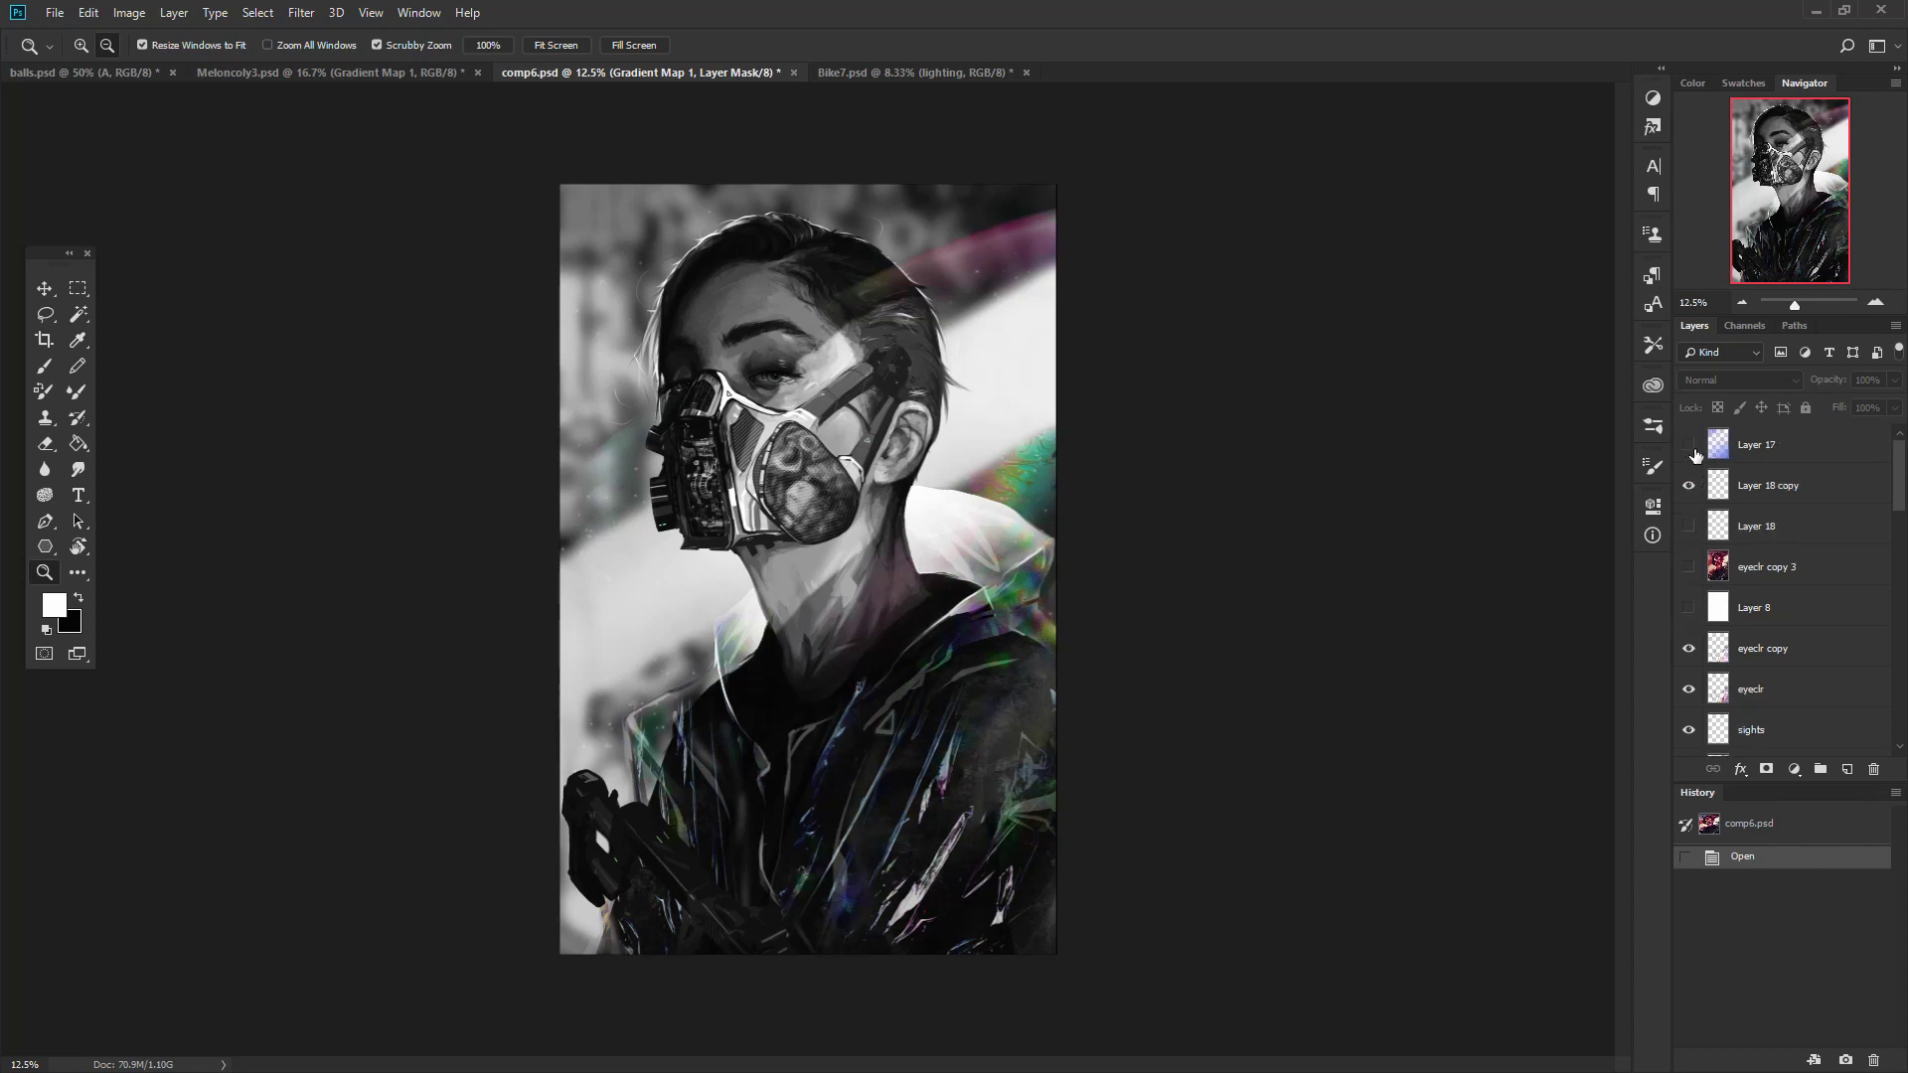
pyautogui.scroll(-1, 1701, 548)
pyautogui.scroll(-3, 1705, 556)
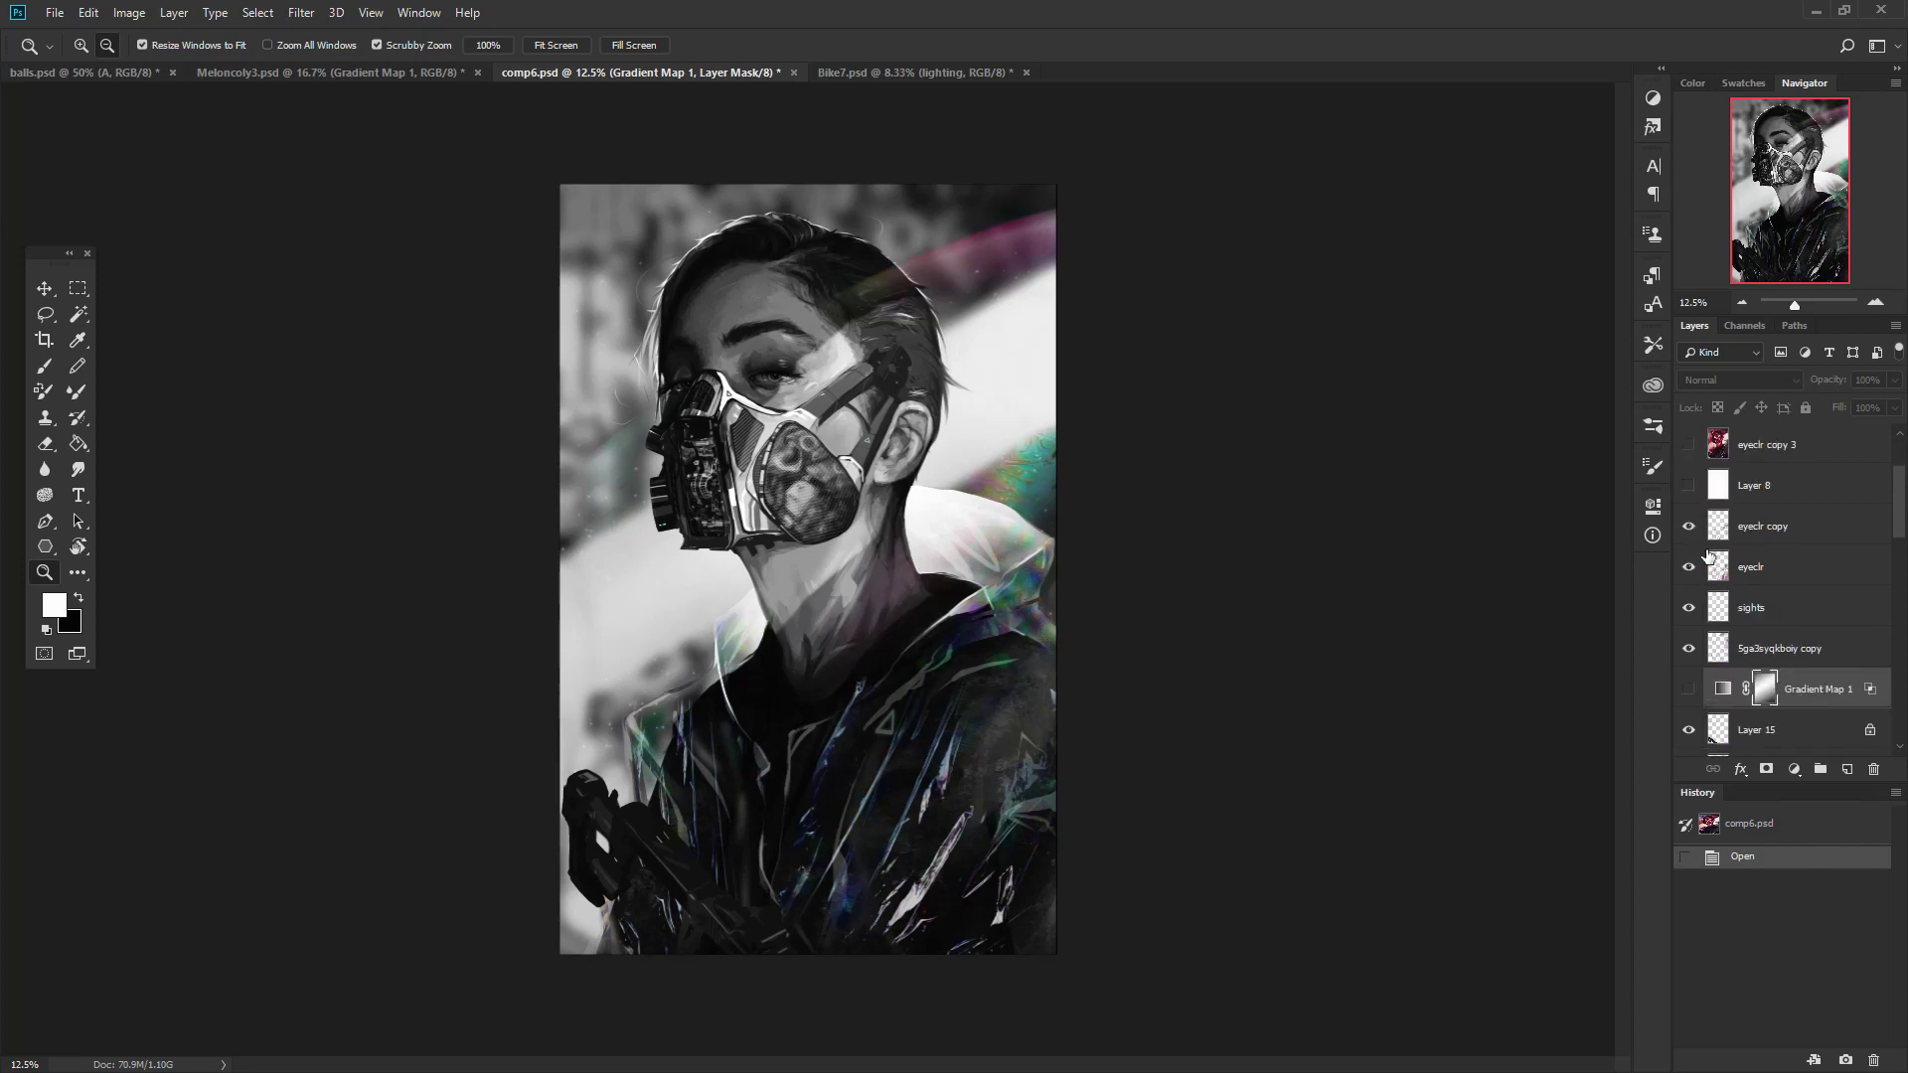
pyautogui.click(1689, 568)
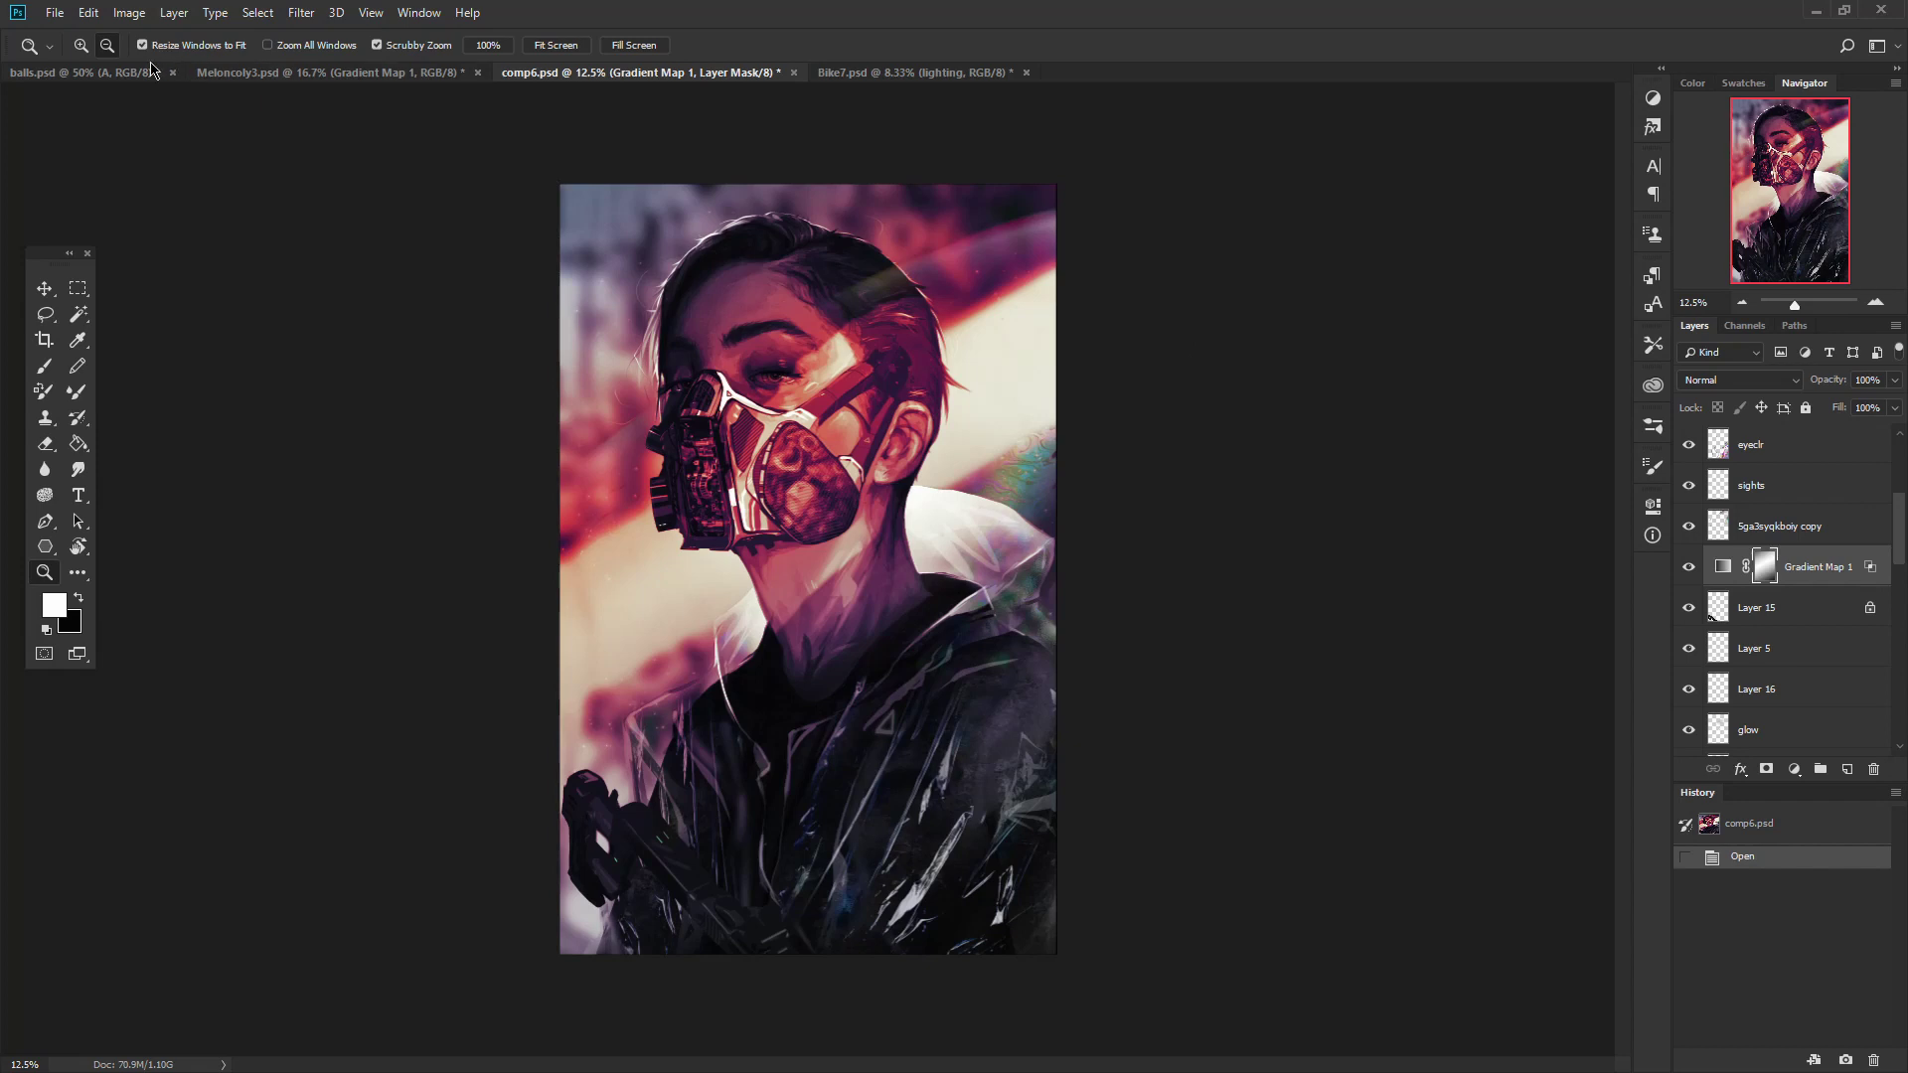
# Switch to the balls.psd document.
pyautogui.click(116, 74)
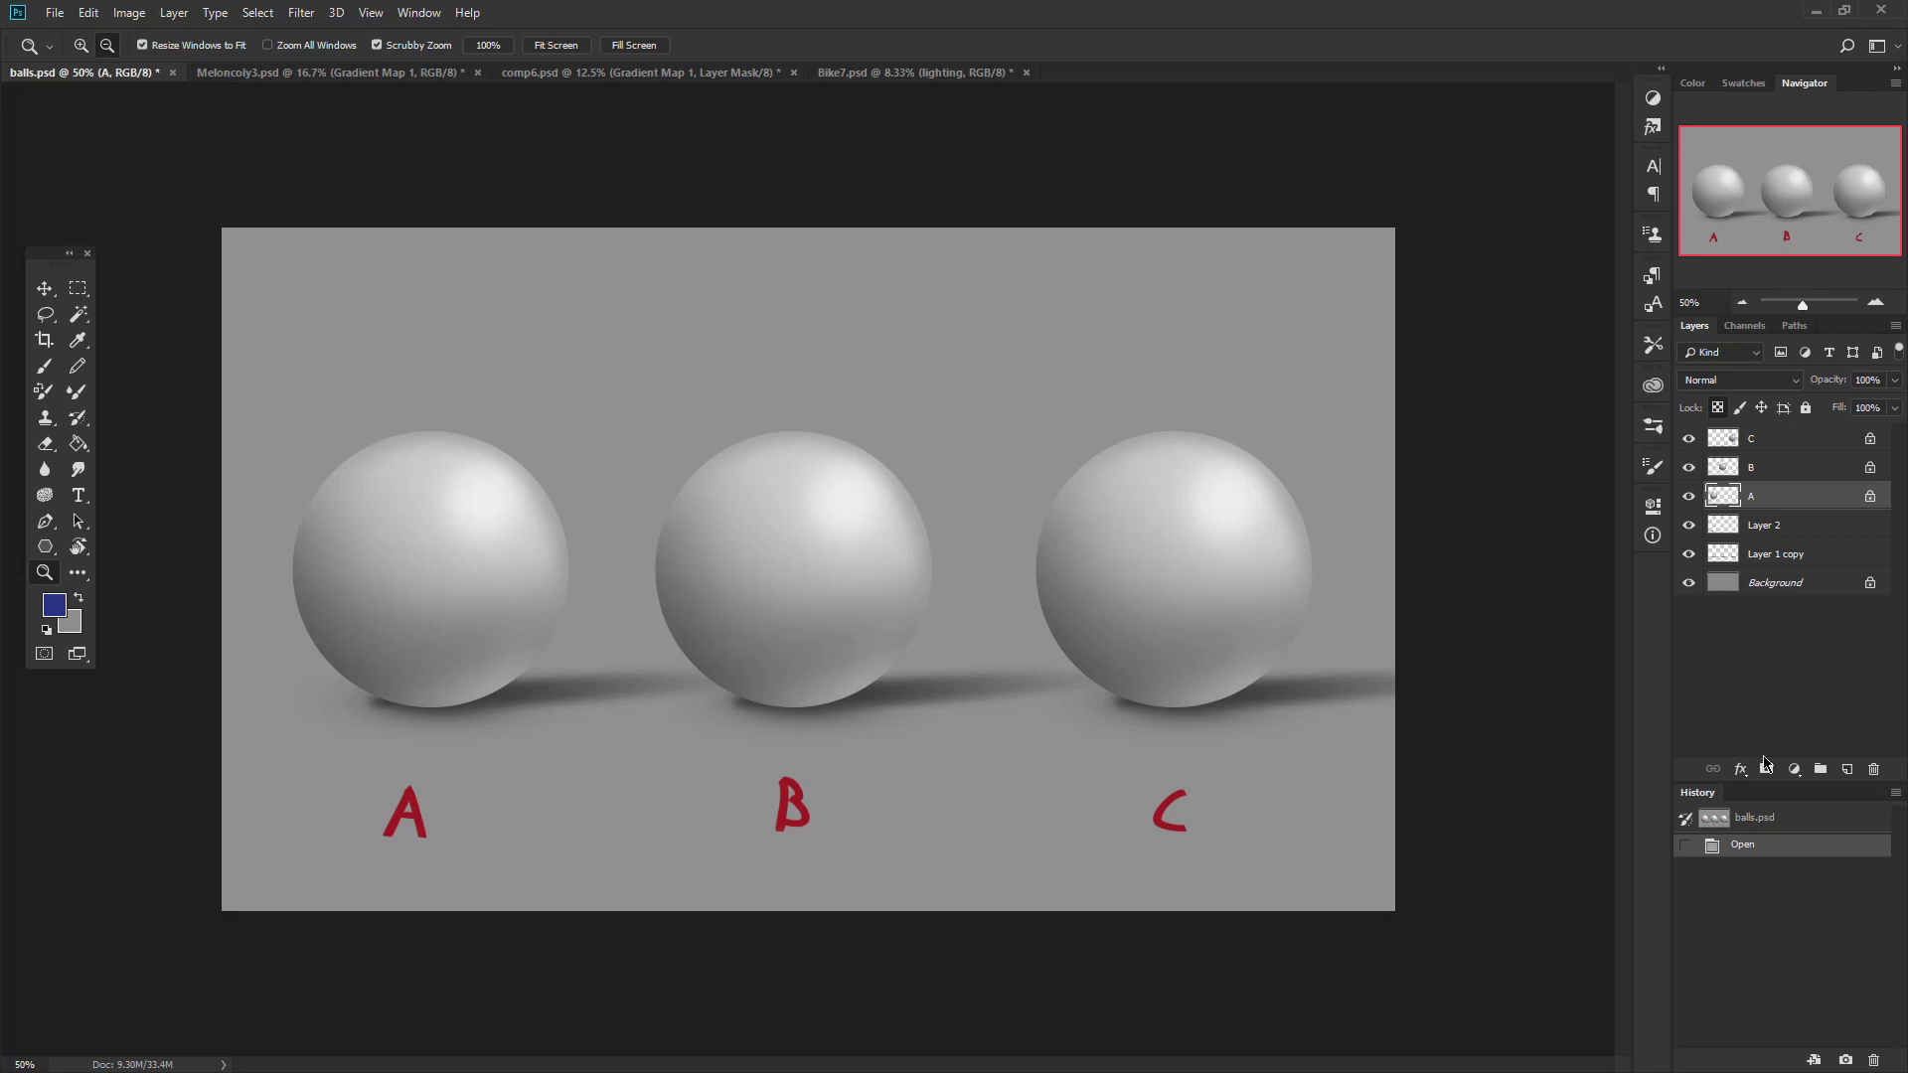
pyautogui.click(1794, 769)
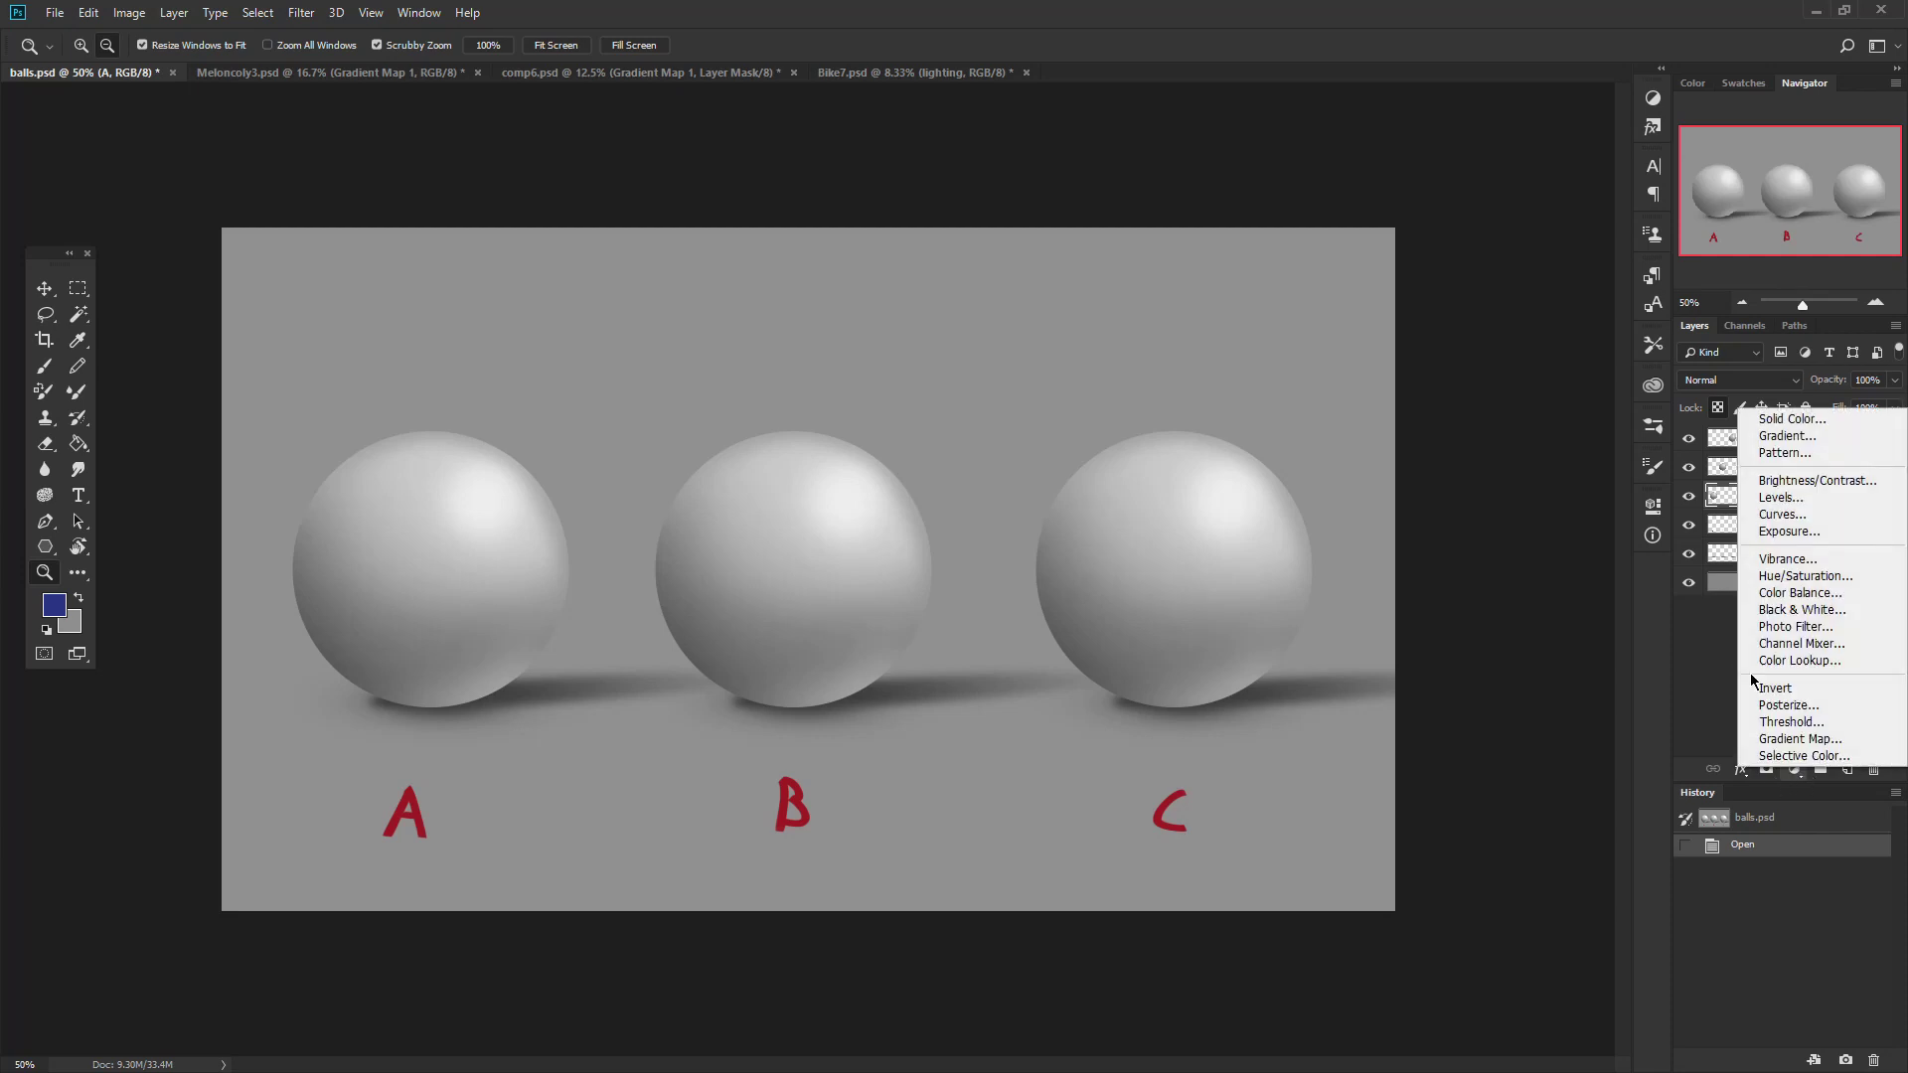
pyautogui.click(1795, 626)
pyautogui.click(1601, 495)
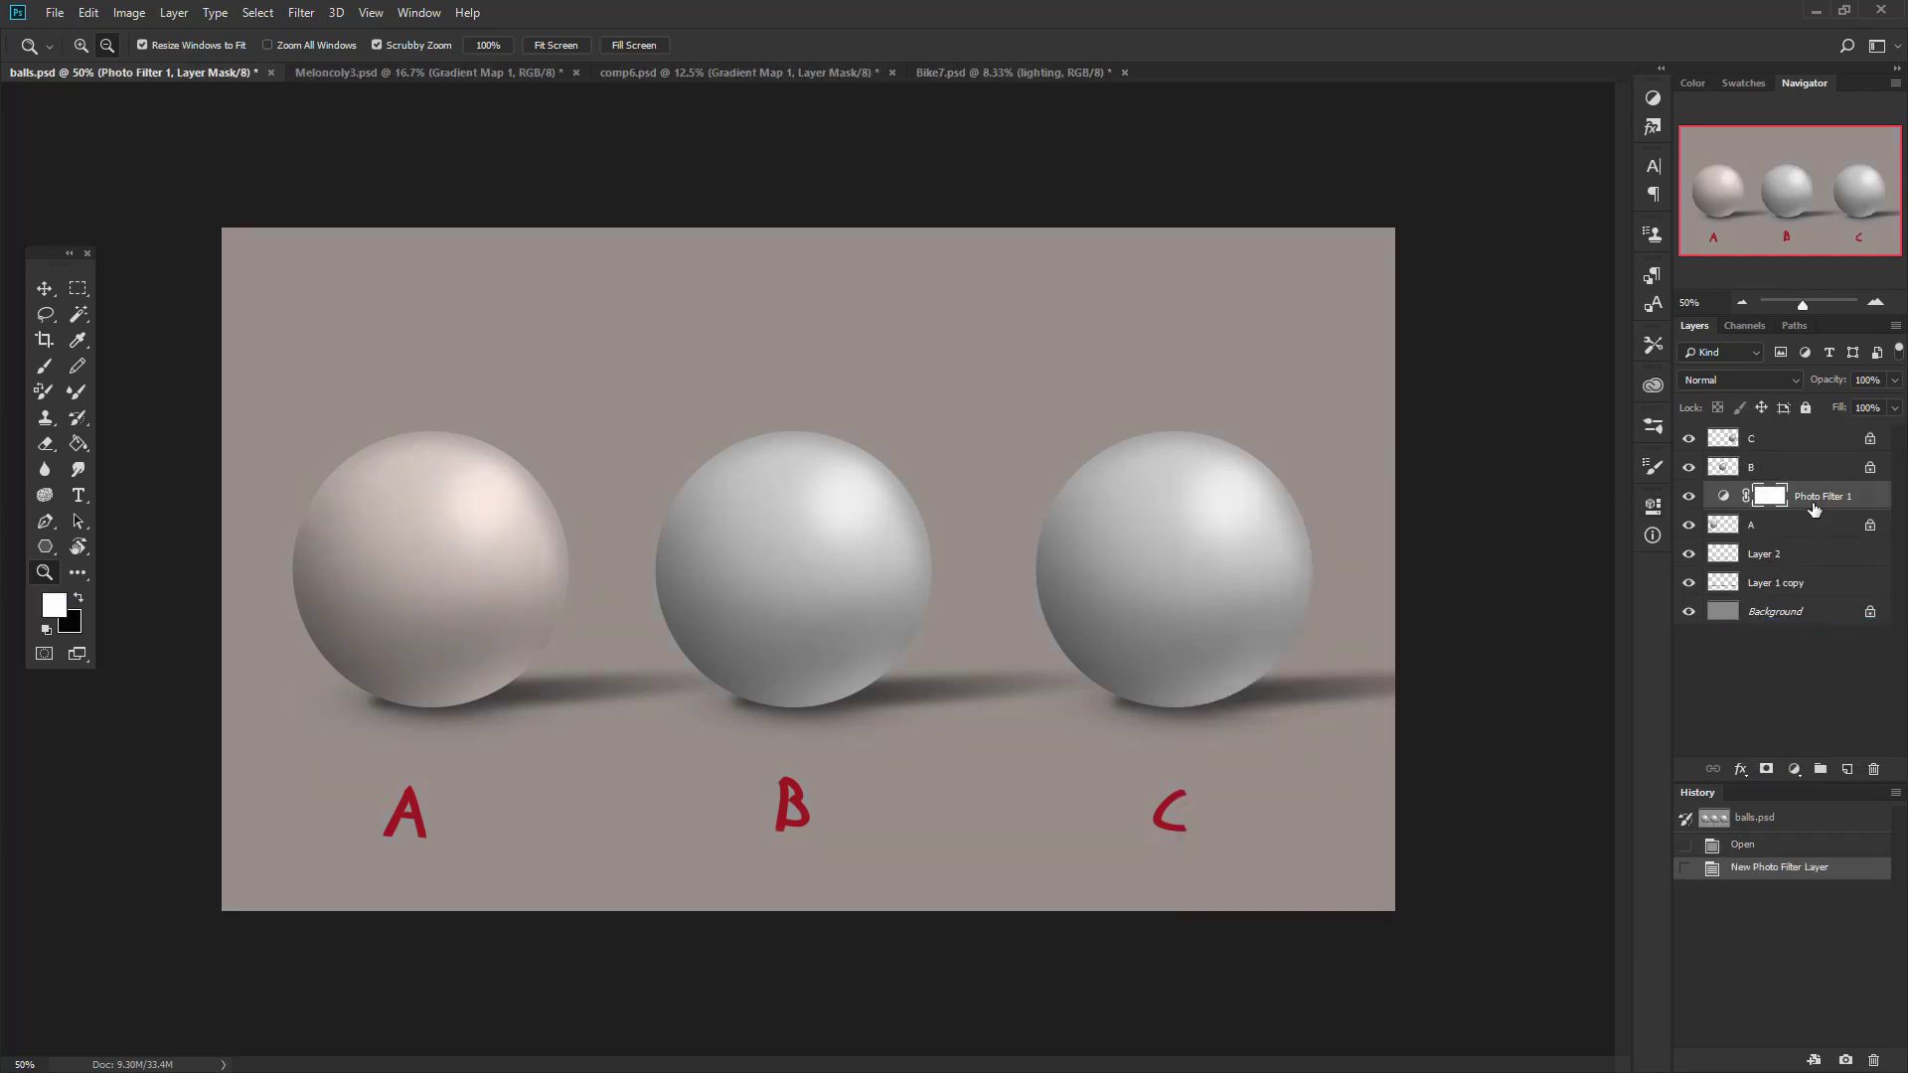
pyautogui.press('Delete')
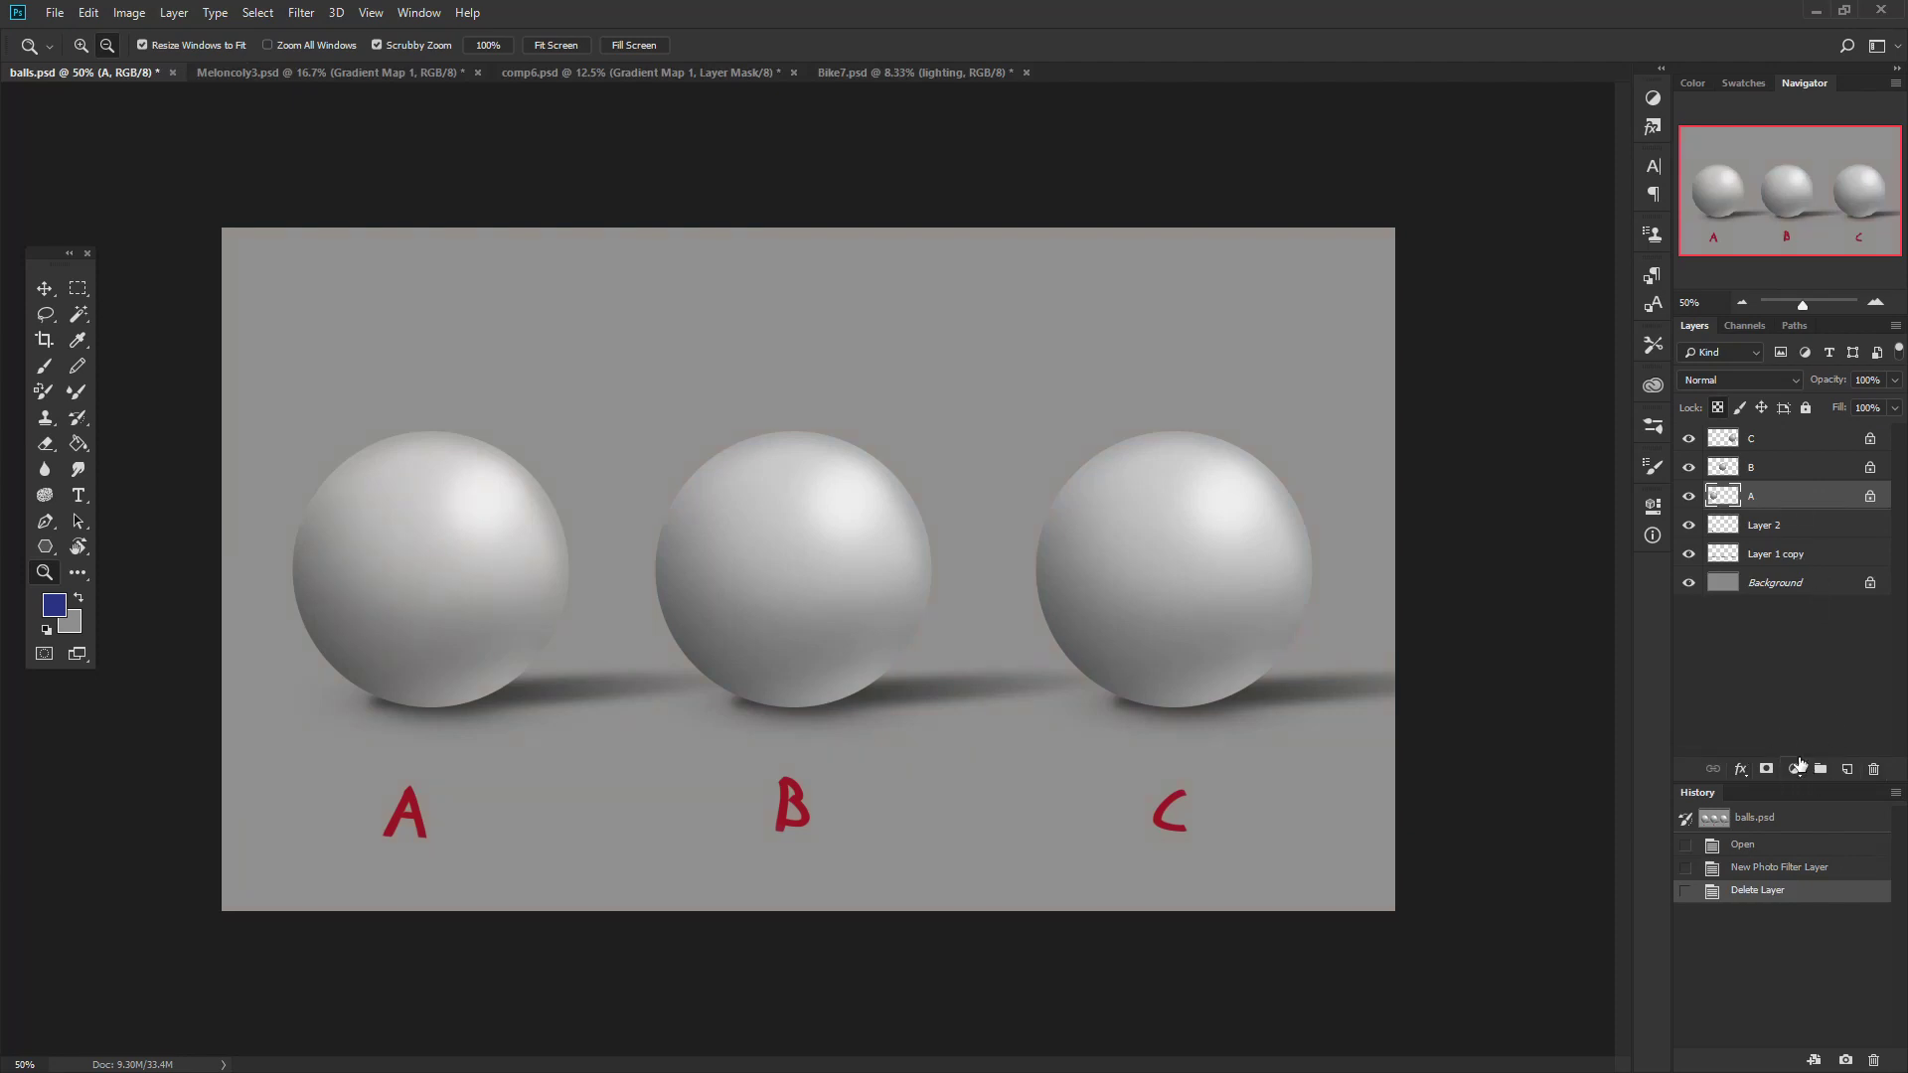
# Add a Gradient Map adjustment layer above layer A and clip it to the sphere on that layer.
pyautogui.click(1796, 769)
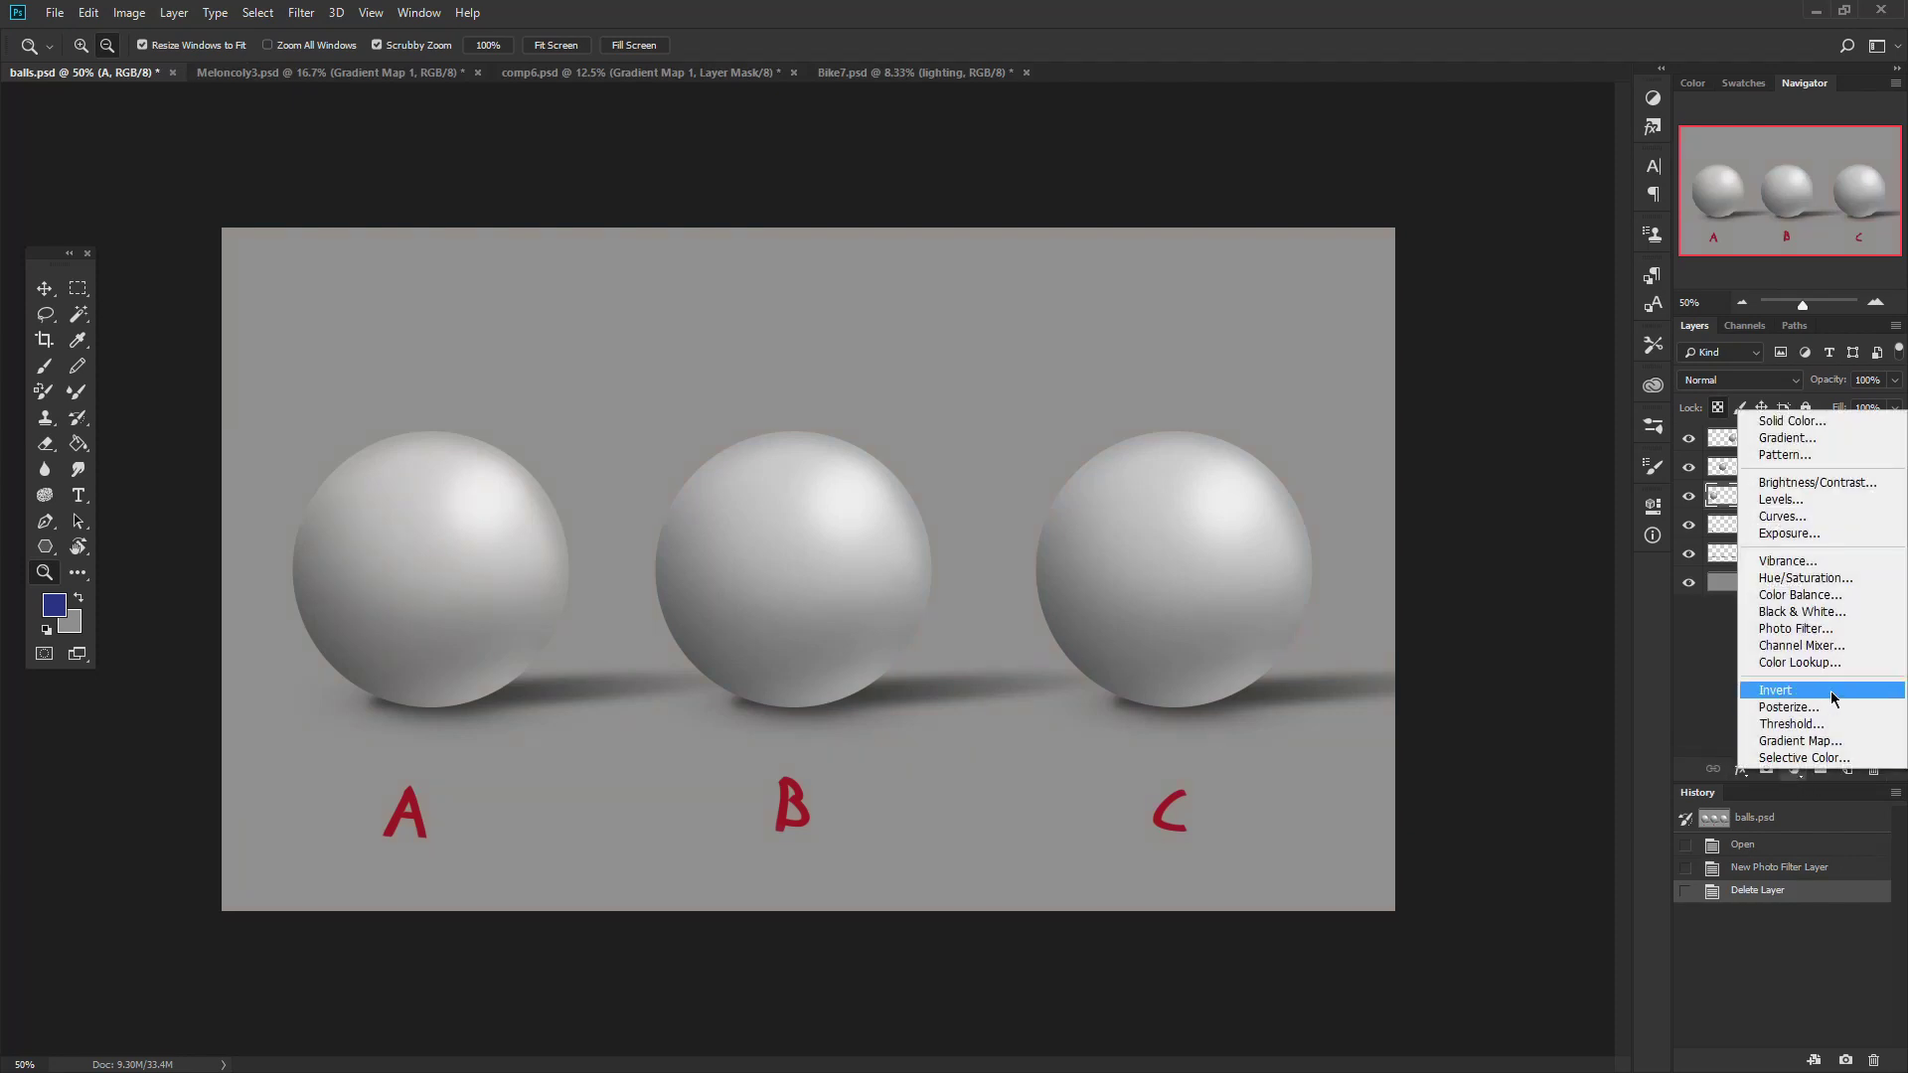
pyautogui.click(1791, 747)
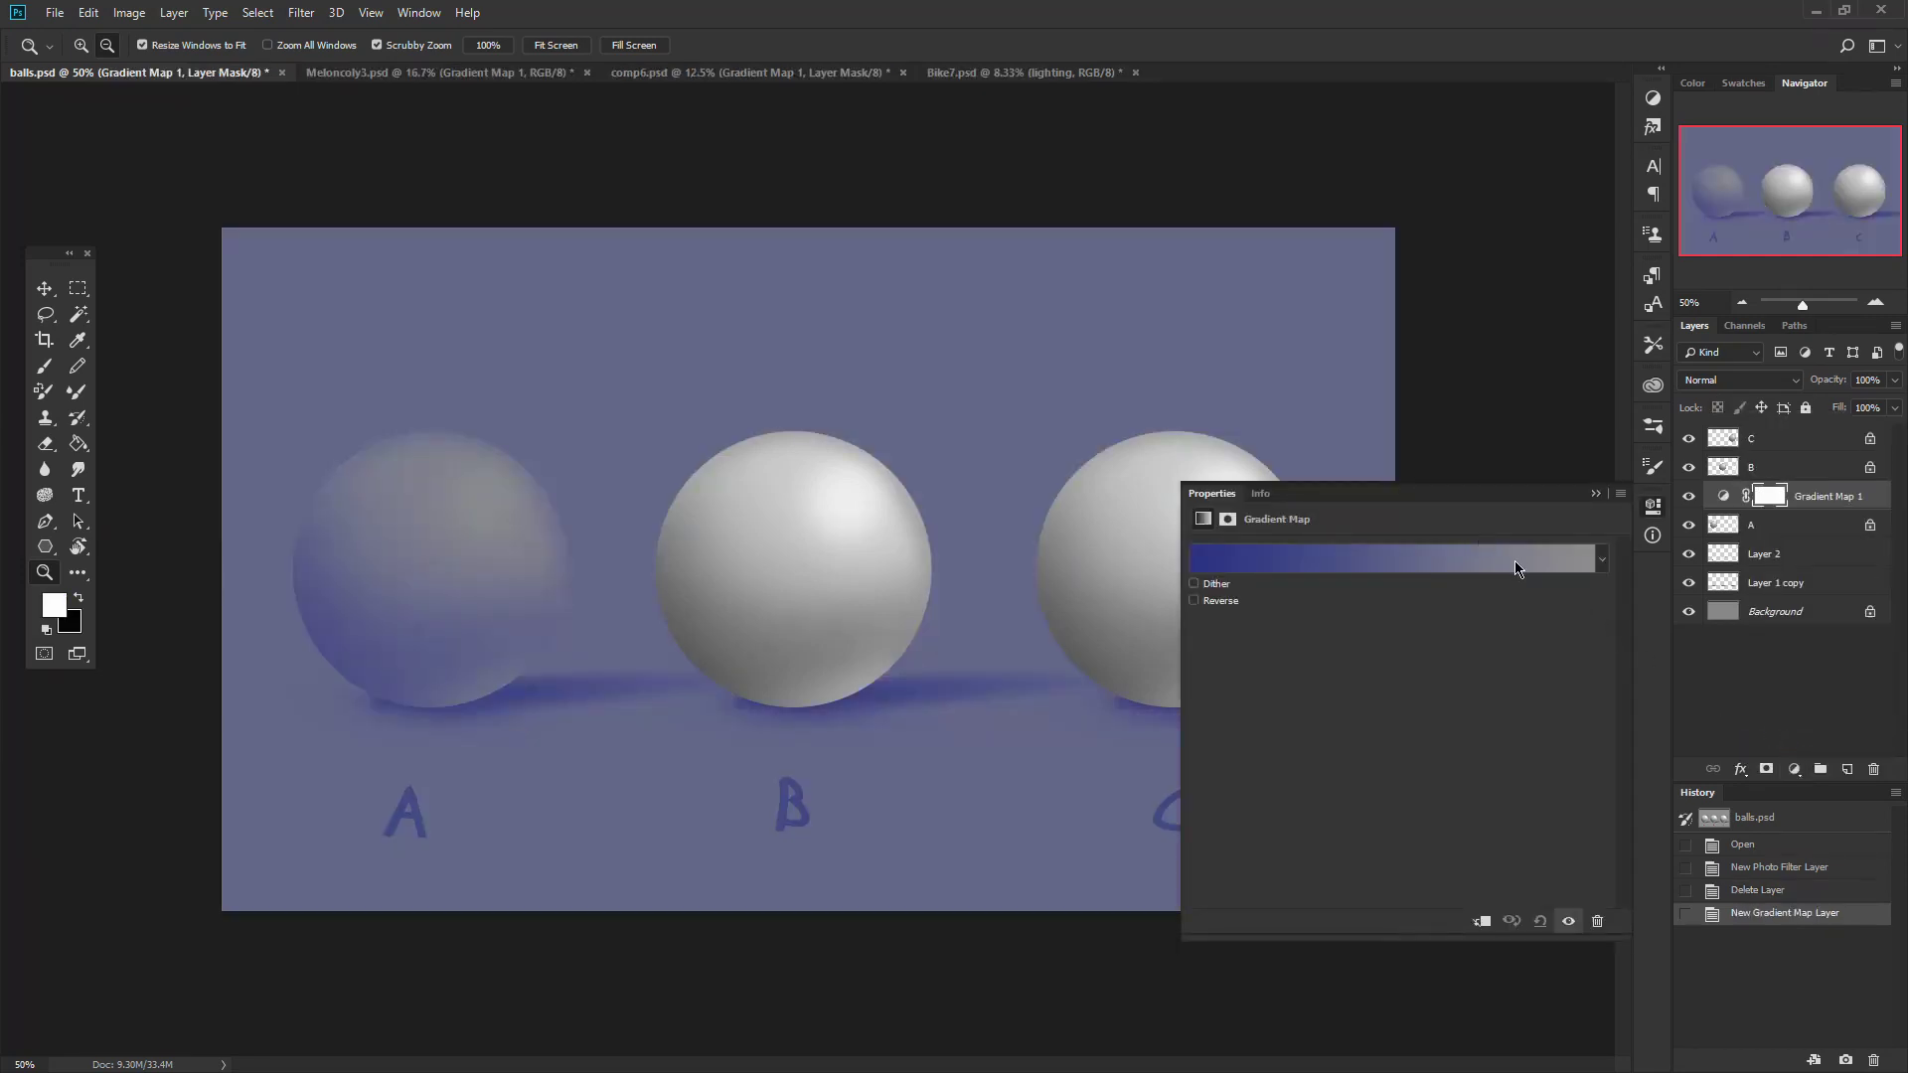
pyautogui.press('i')
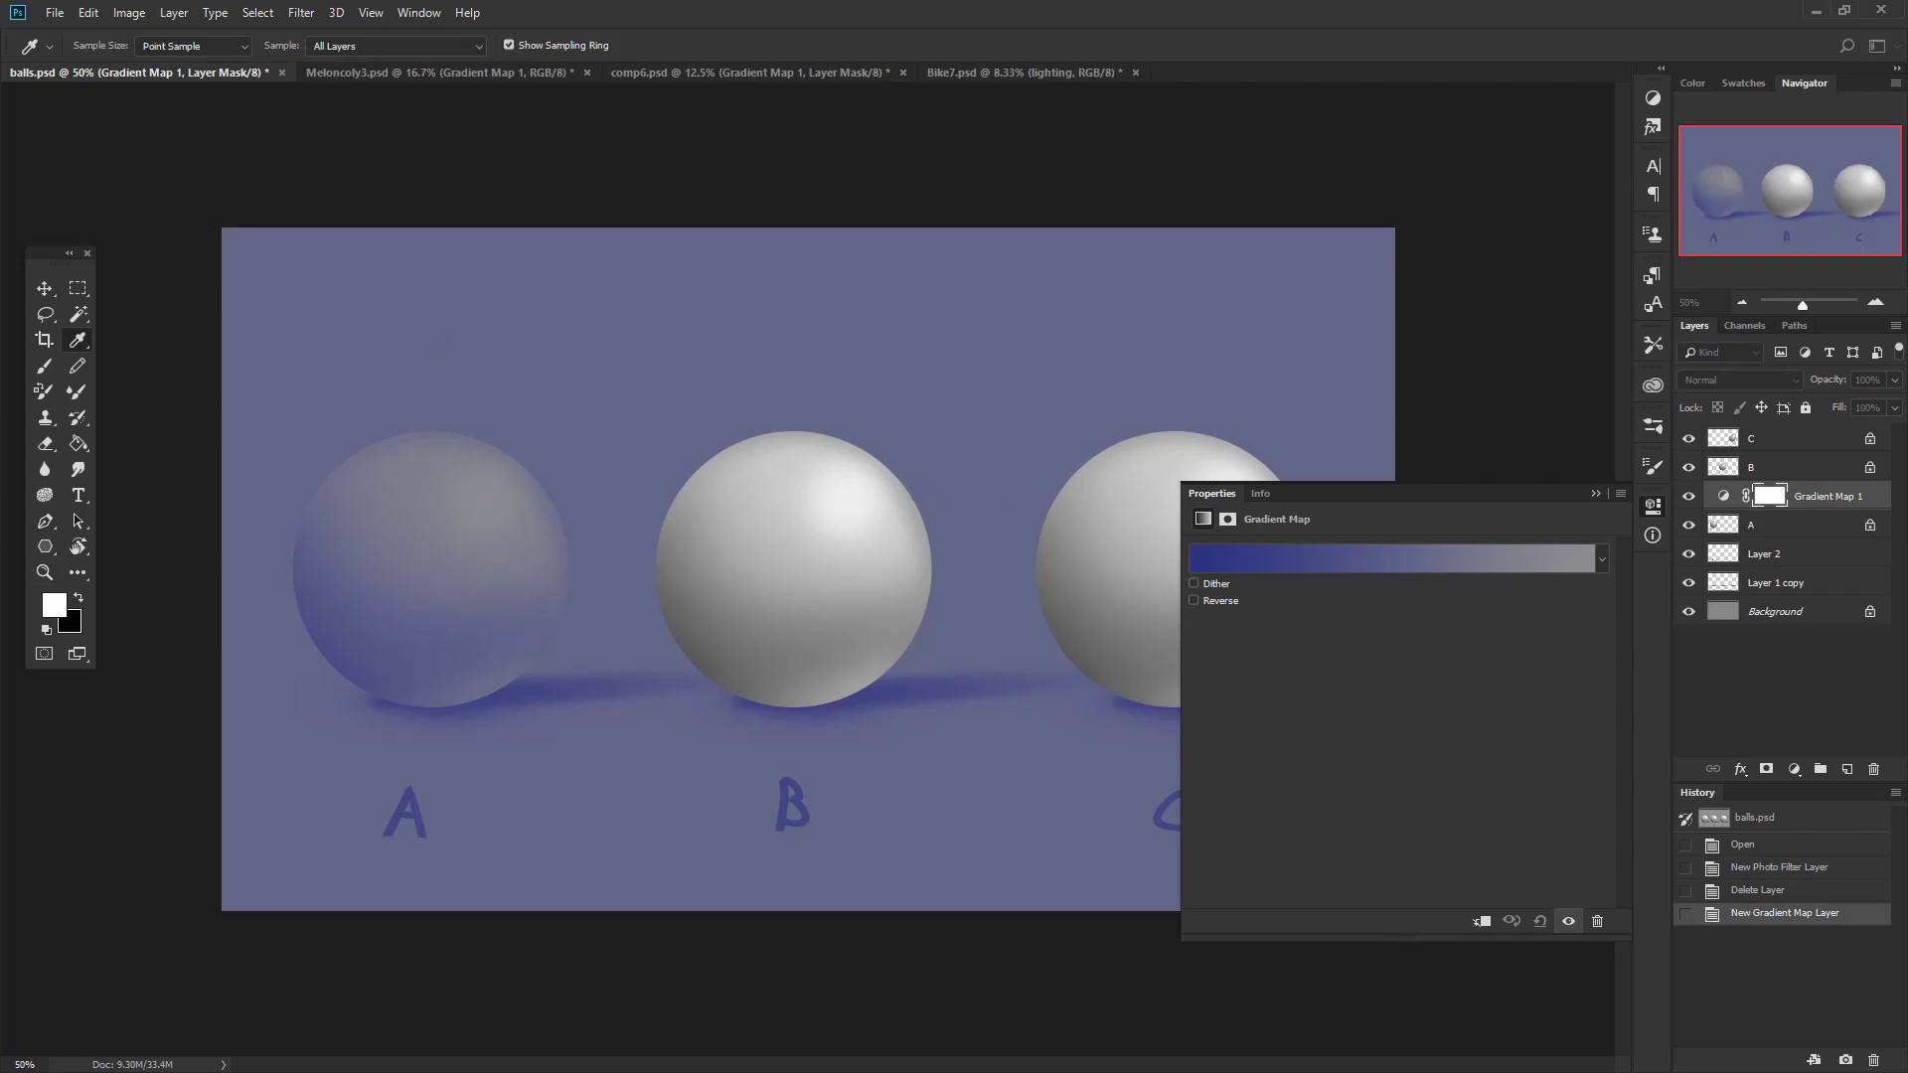
pyautogui.click(1391, 558)
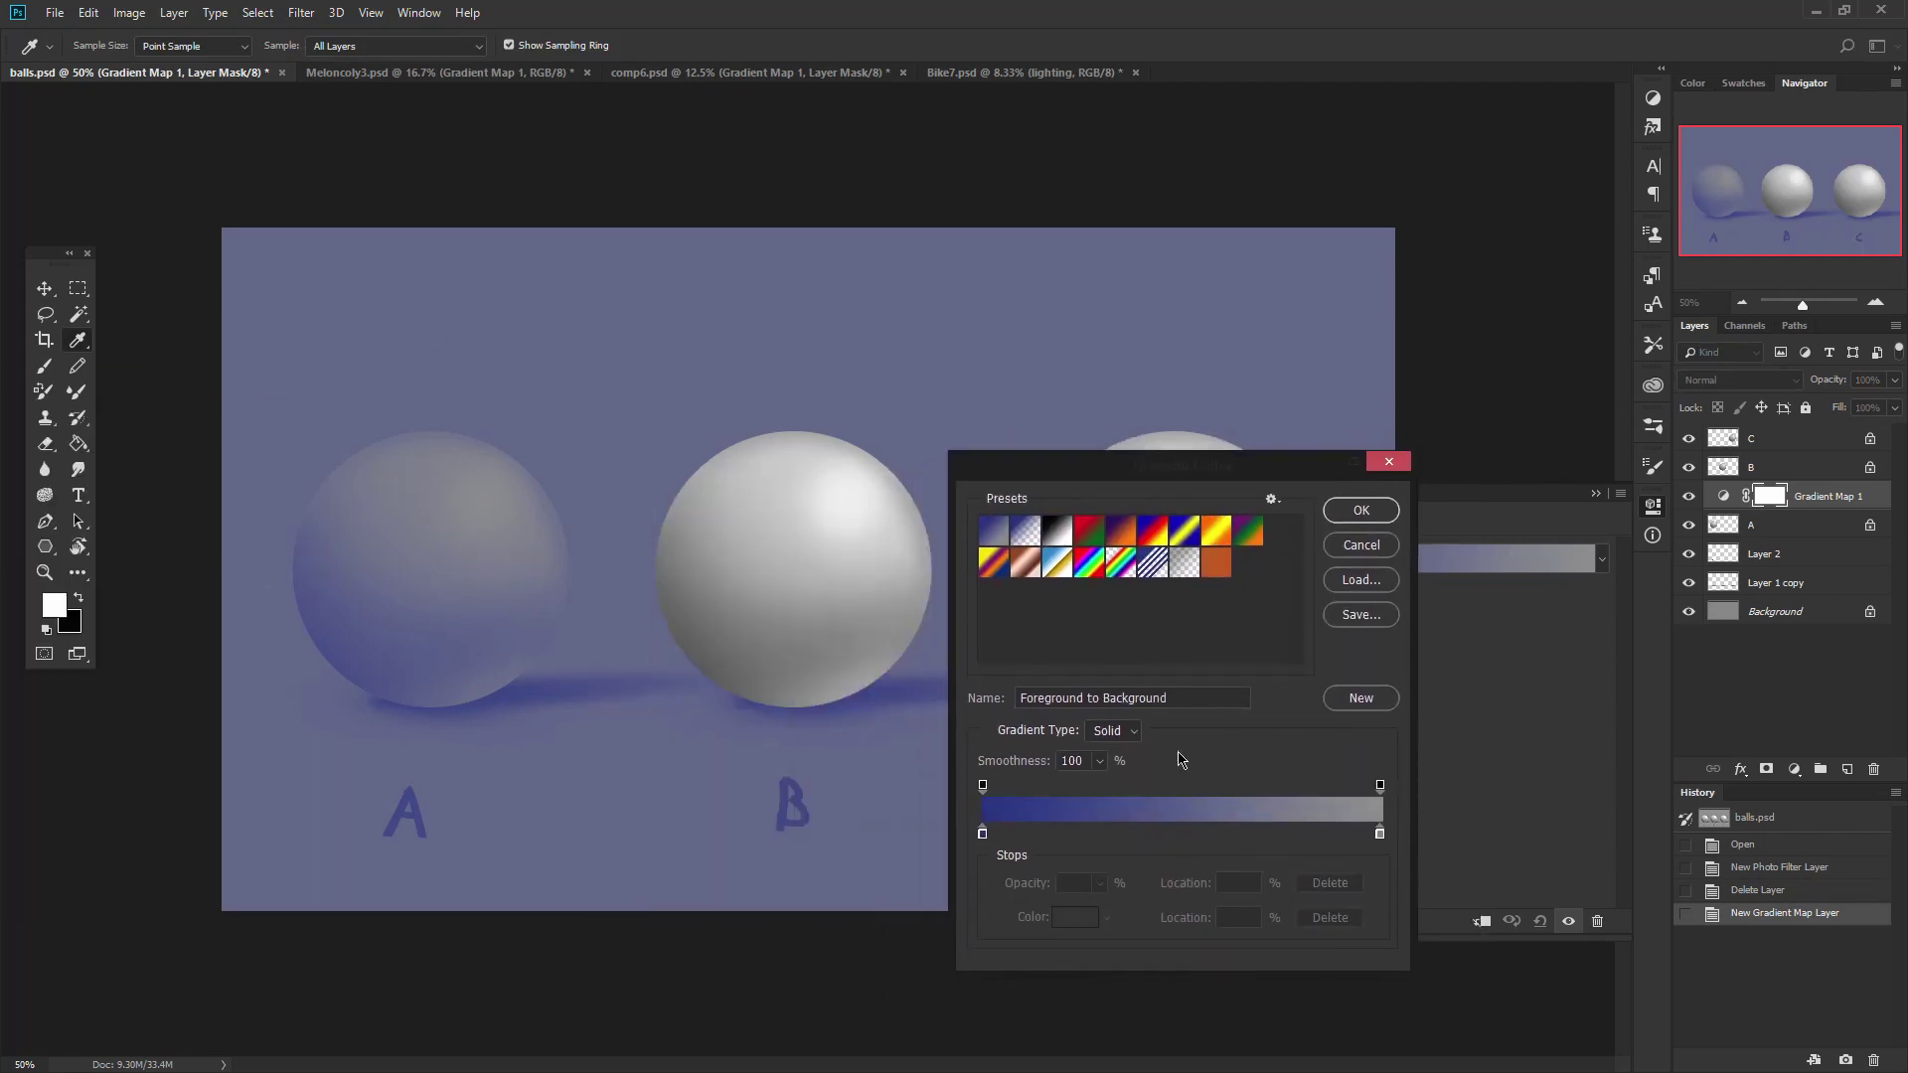
pyautogui.moveTo(1187, 463); pyautogui.dragTo(1322, 276)
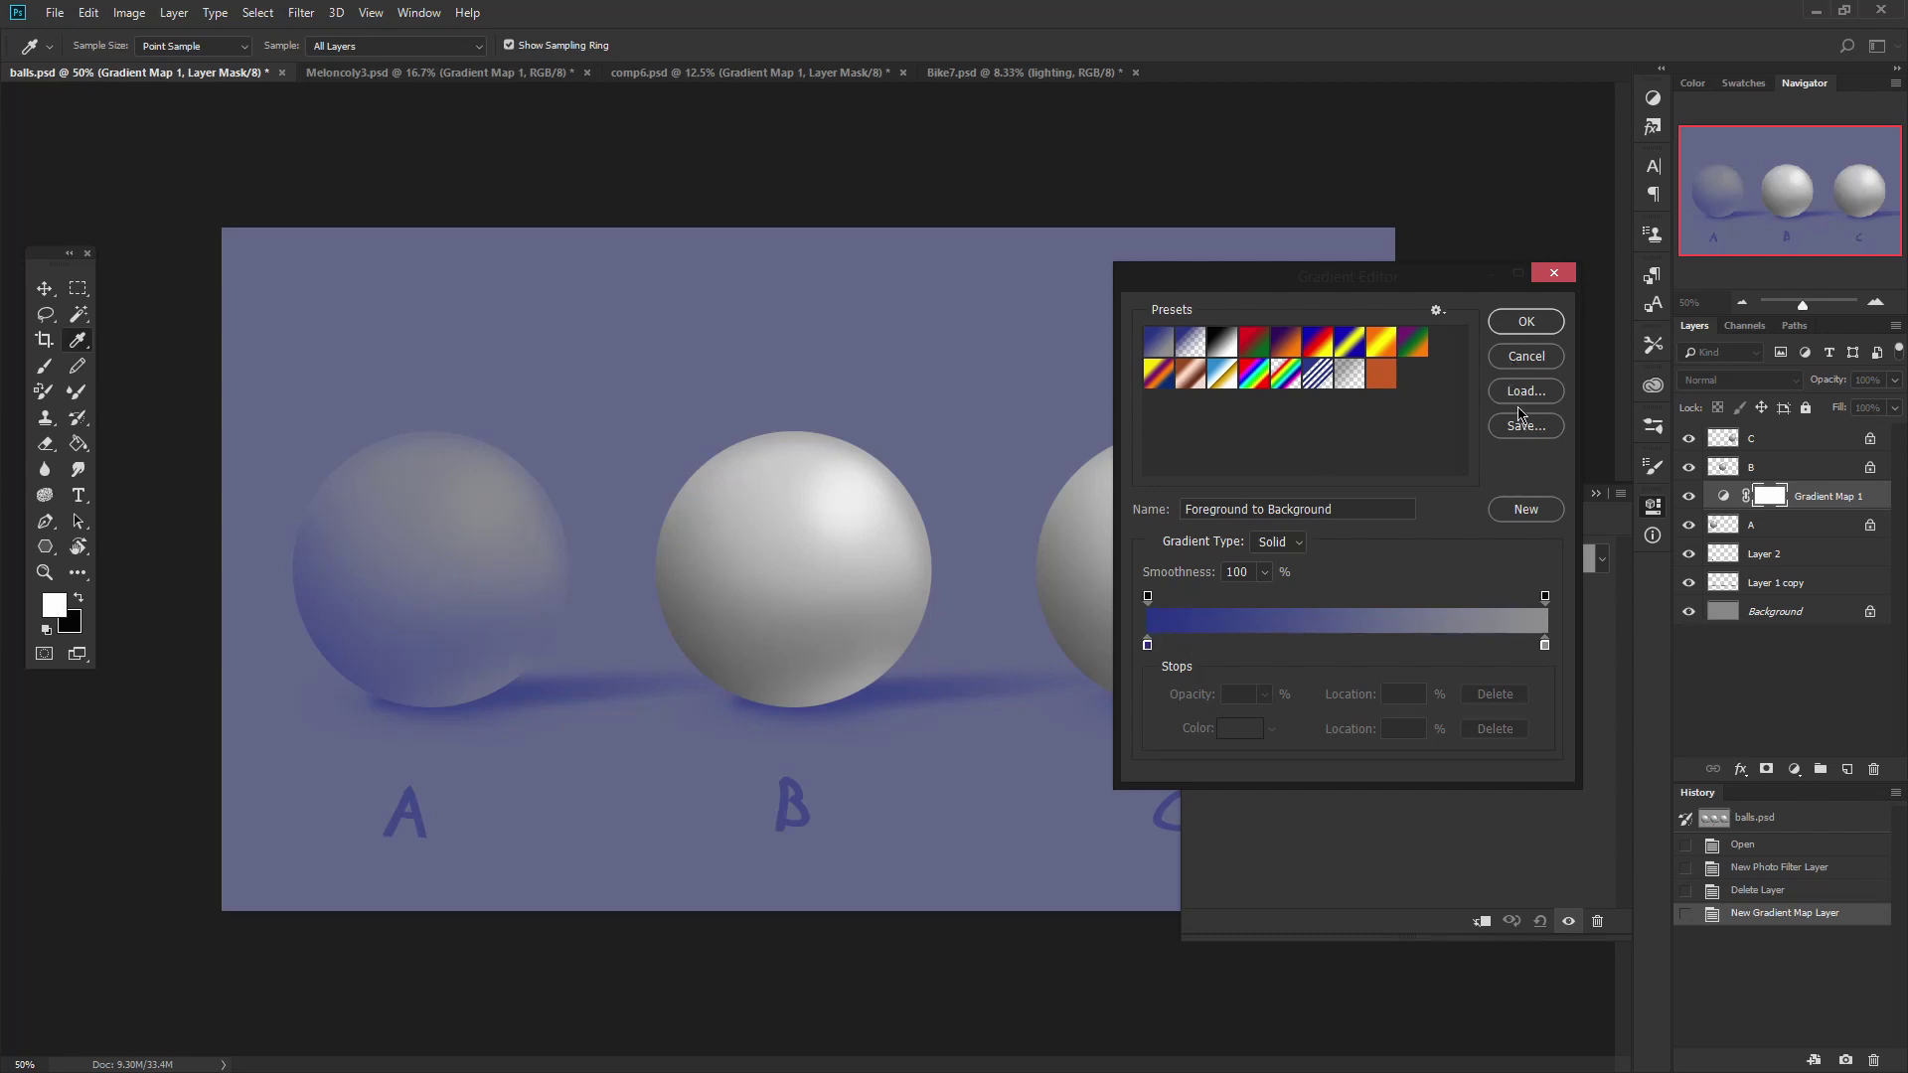
pyautogui.click(1523, 323)
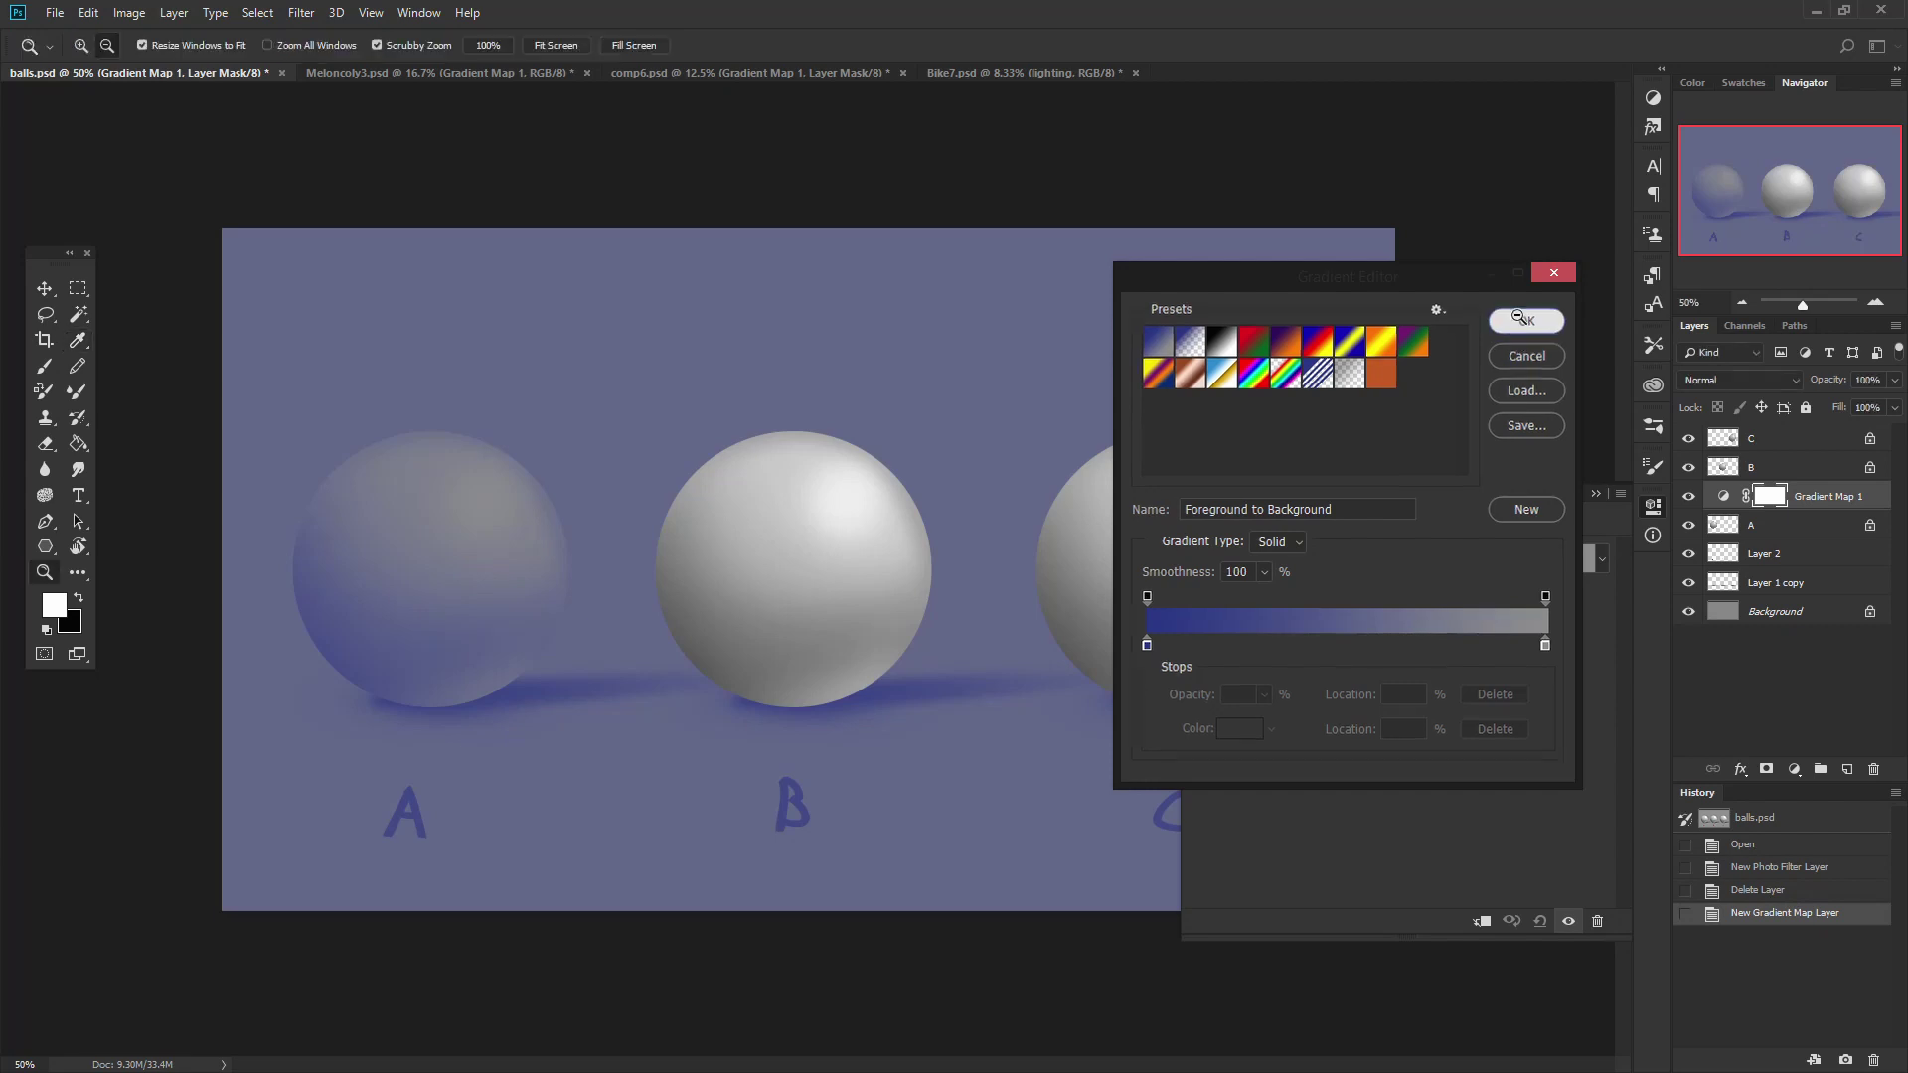
pyautogui.click(1840, 501)
pyautogui.rightClick(1840, 499)
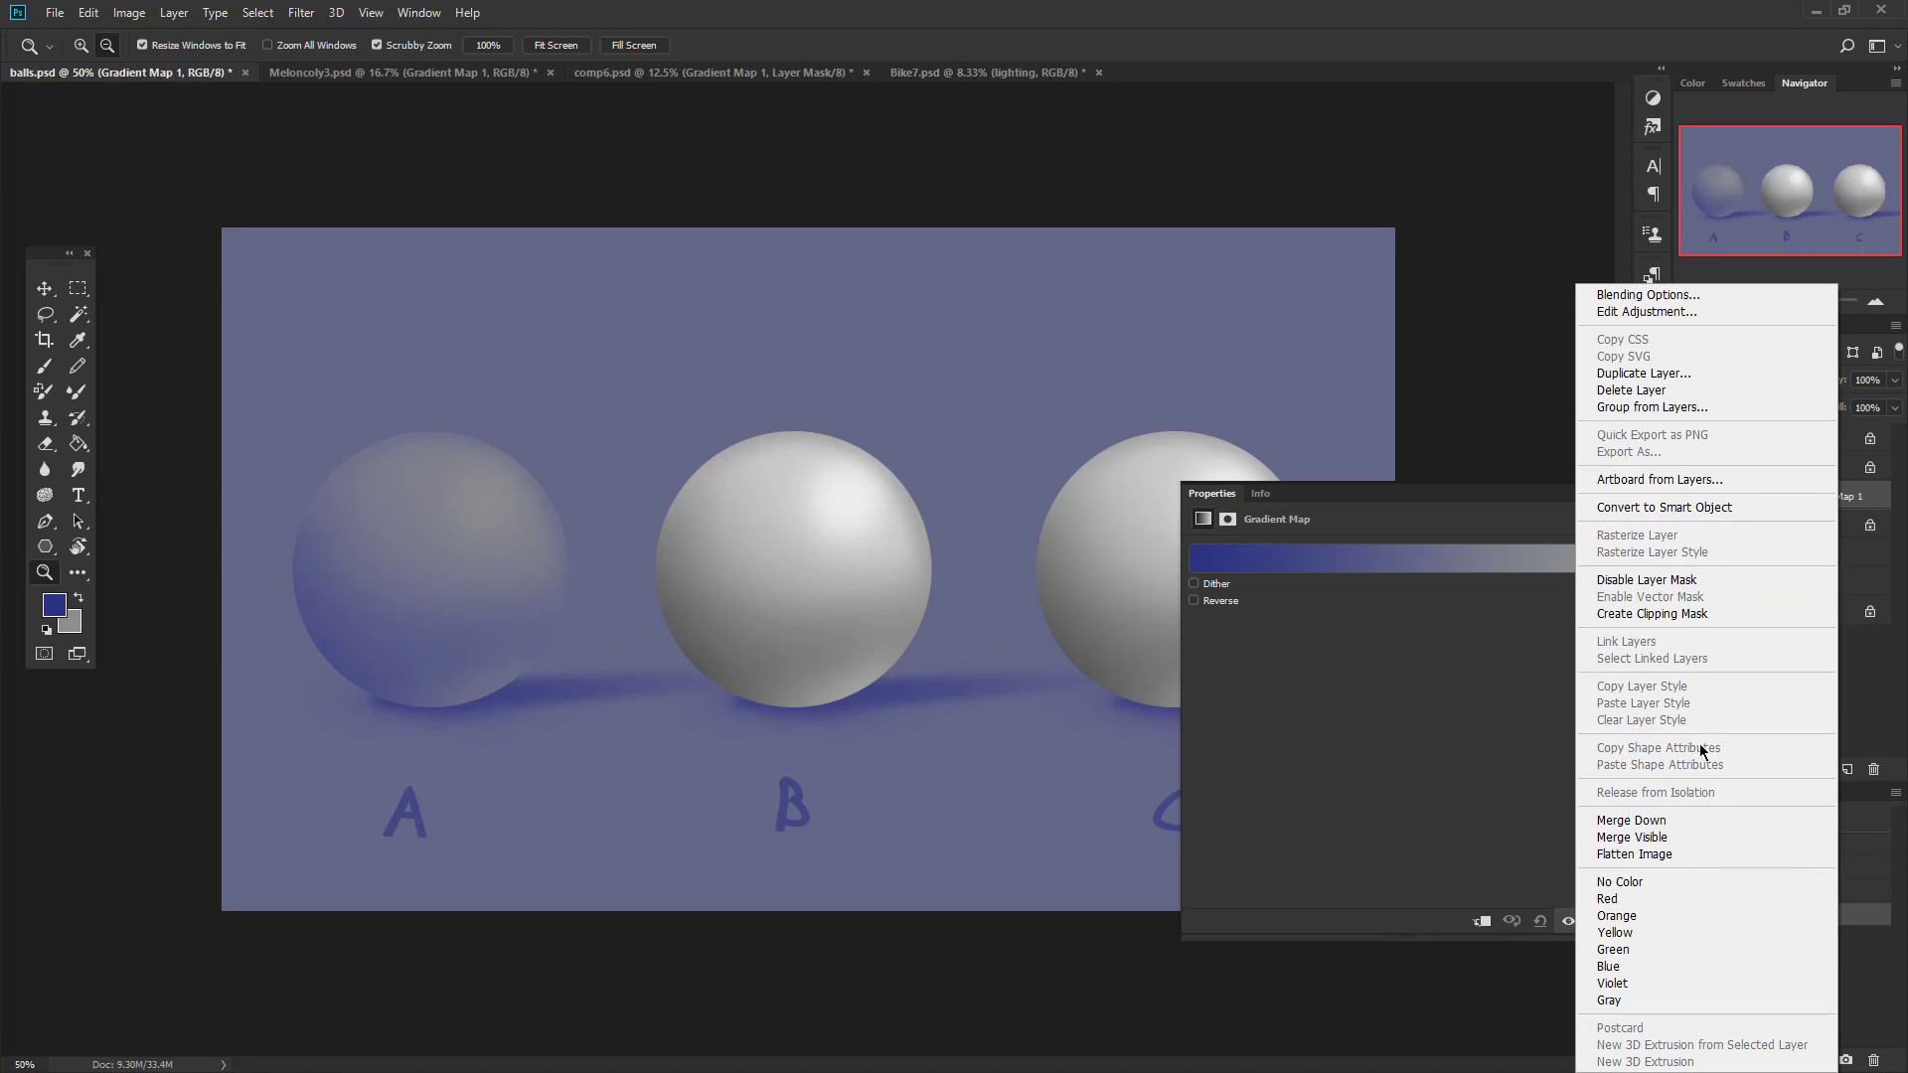
pyautogui.click(1670, 617)
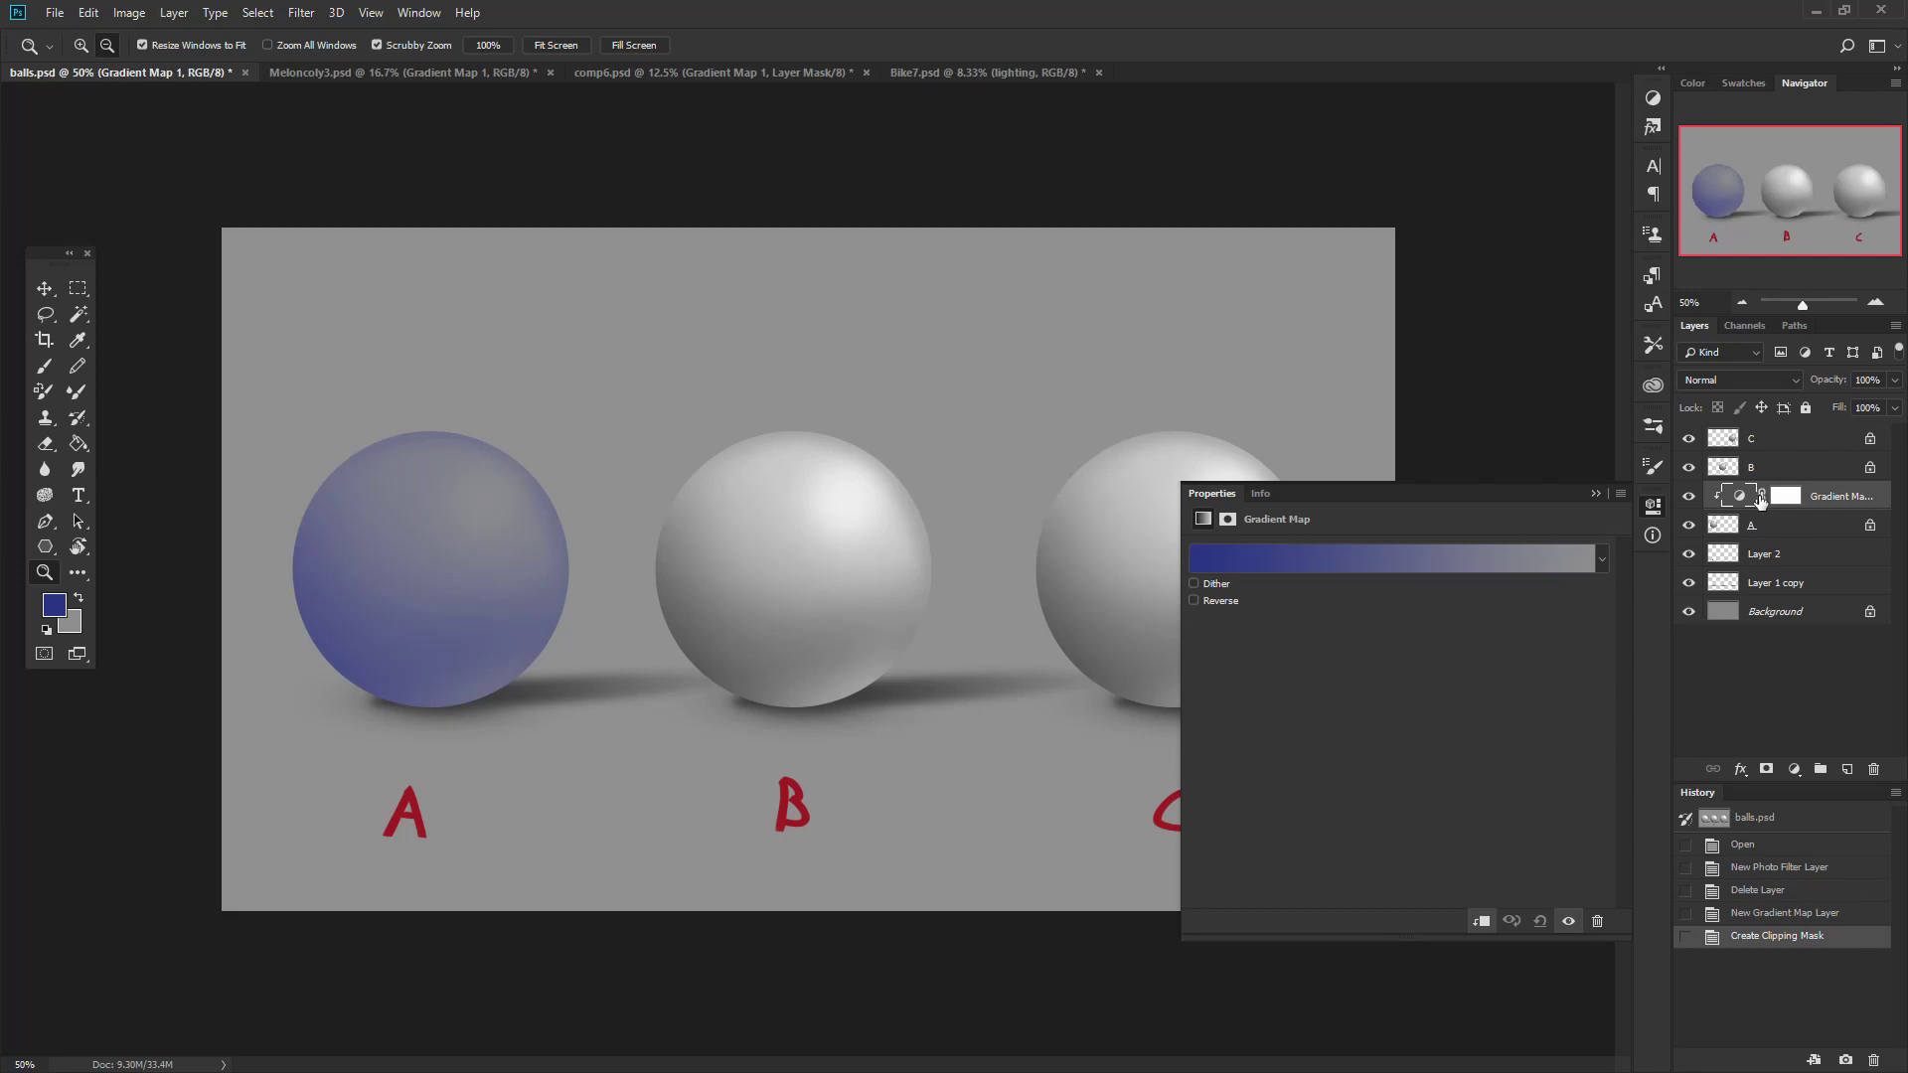
# Set the gradient map's shadow color stop at location 0% to dark navy #050c3a.
pyautogui.click(1765, 530)
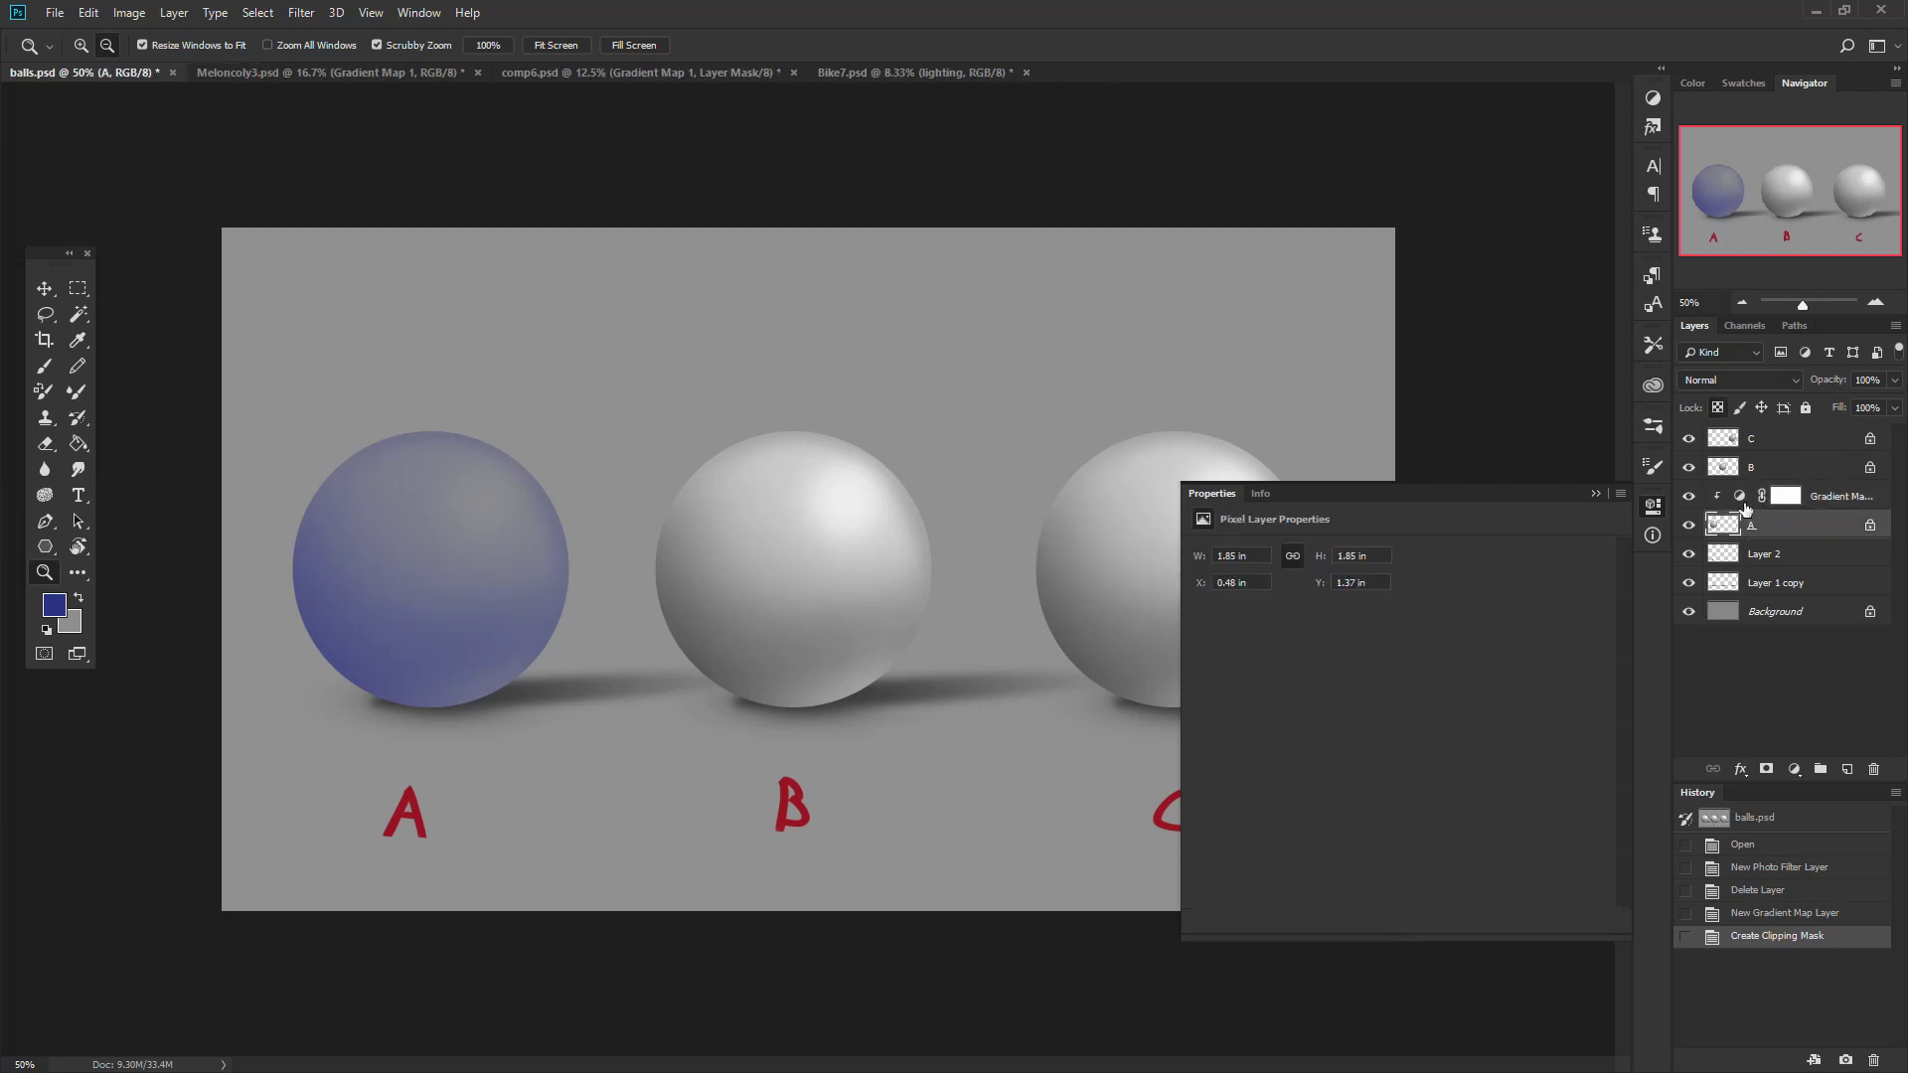
pyautogui.click(1740, 499)
pyautogui.click(1459, 552)
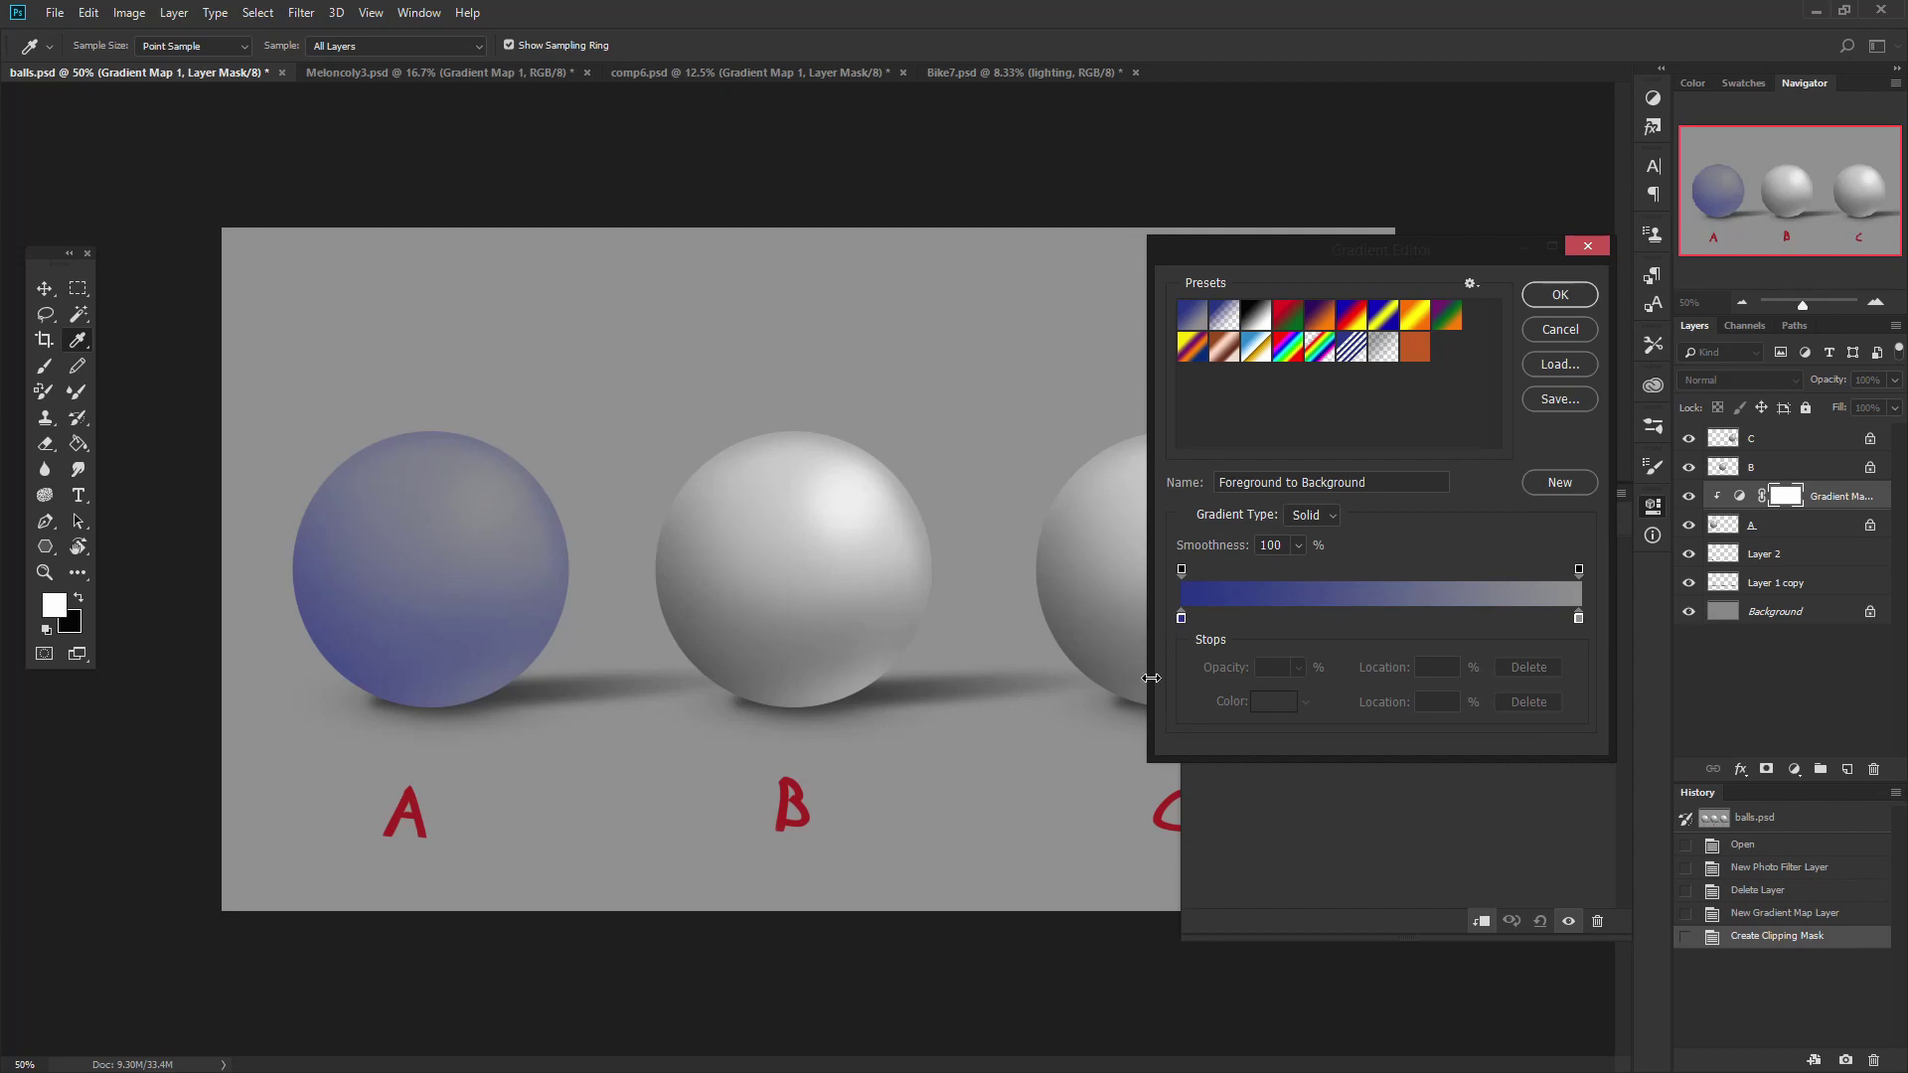
pyautogui.doubleClick(1182, 622)
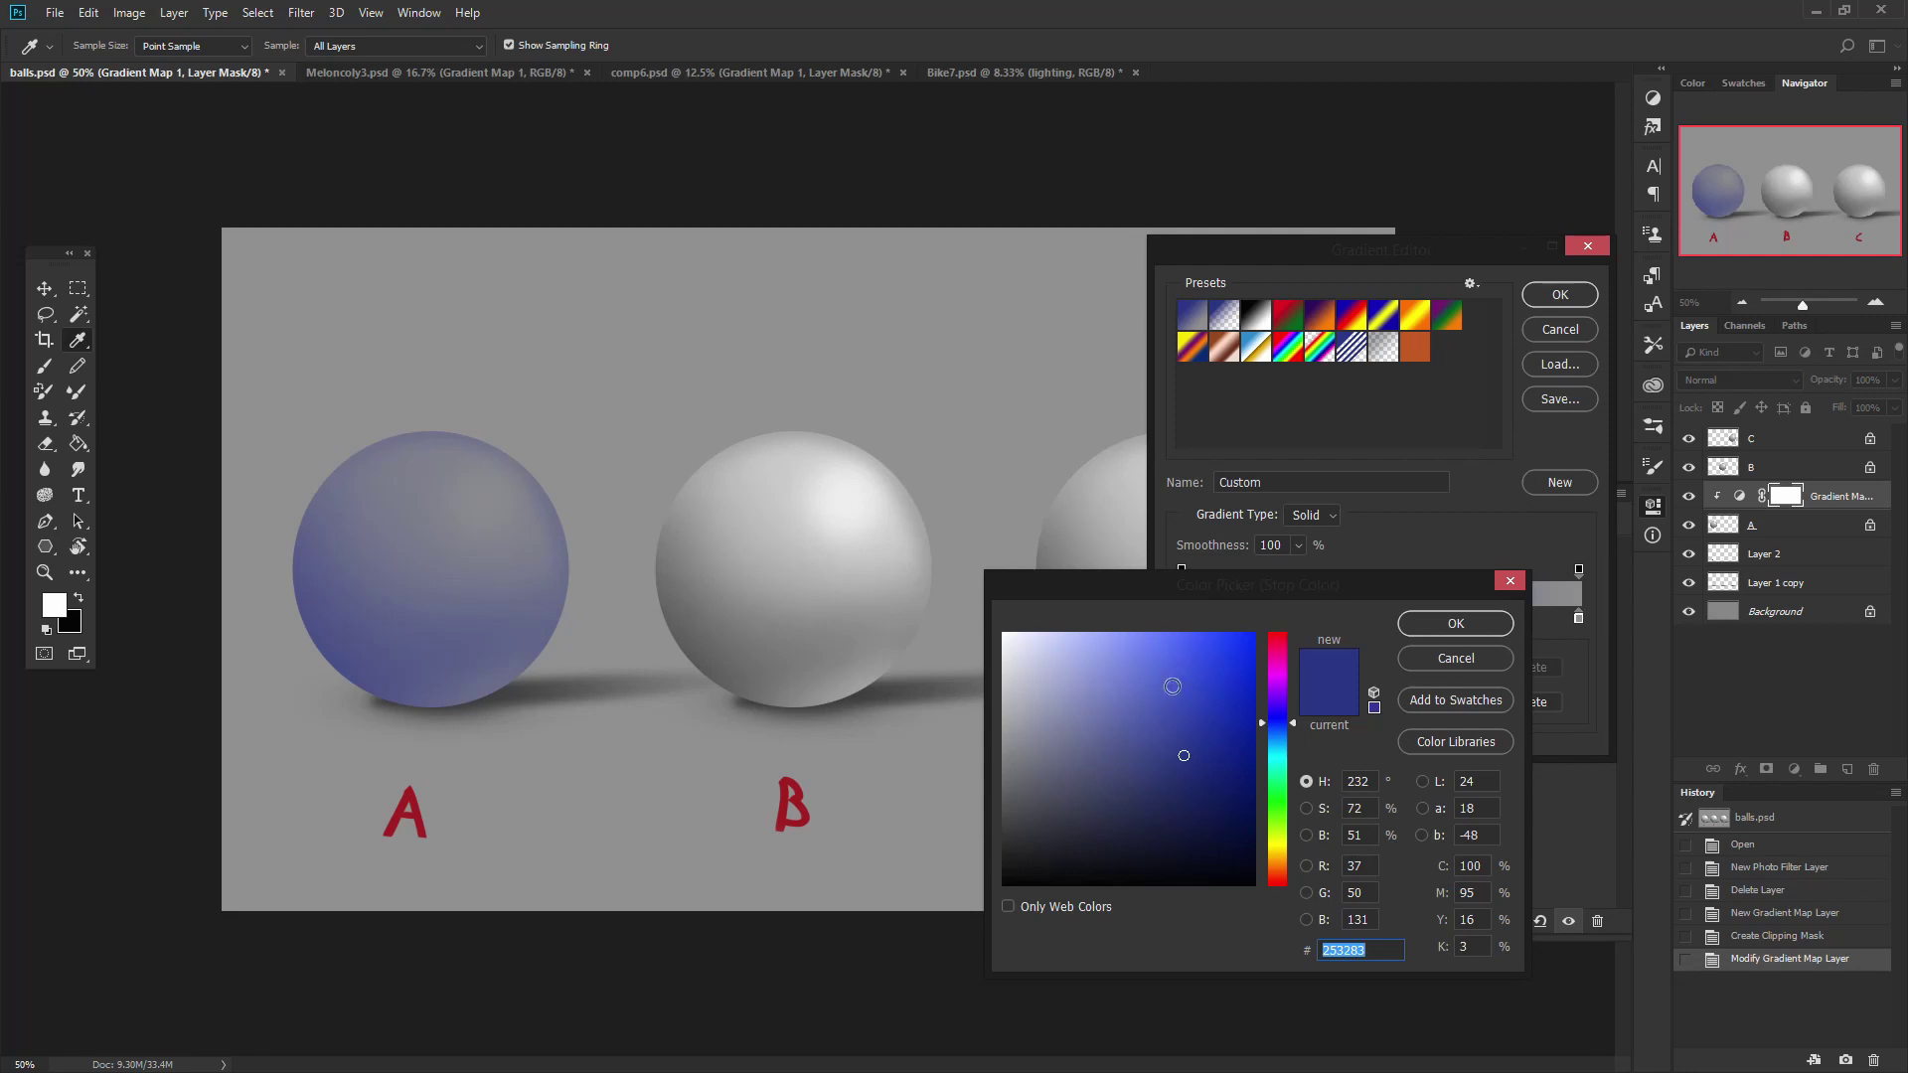
pyautogui.moveTo(1292, 586); pyautogui.dragTo(946, 678)
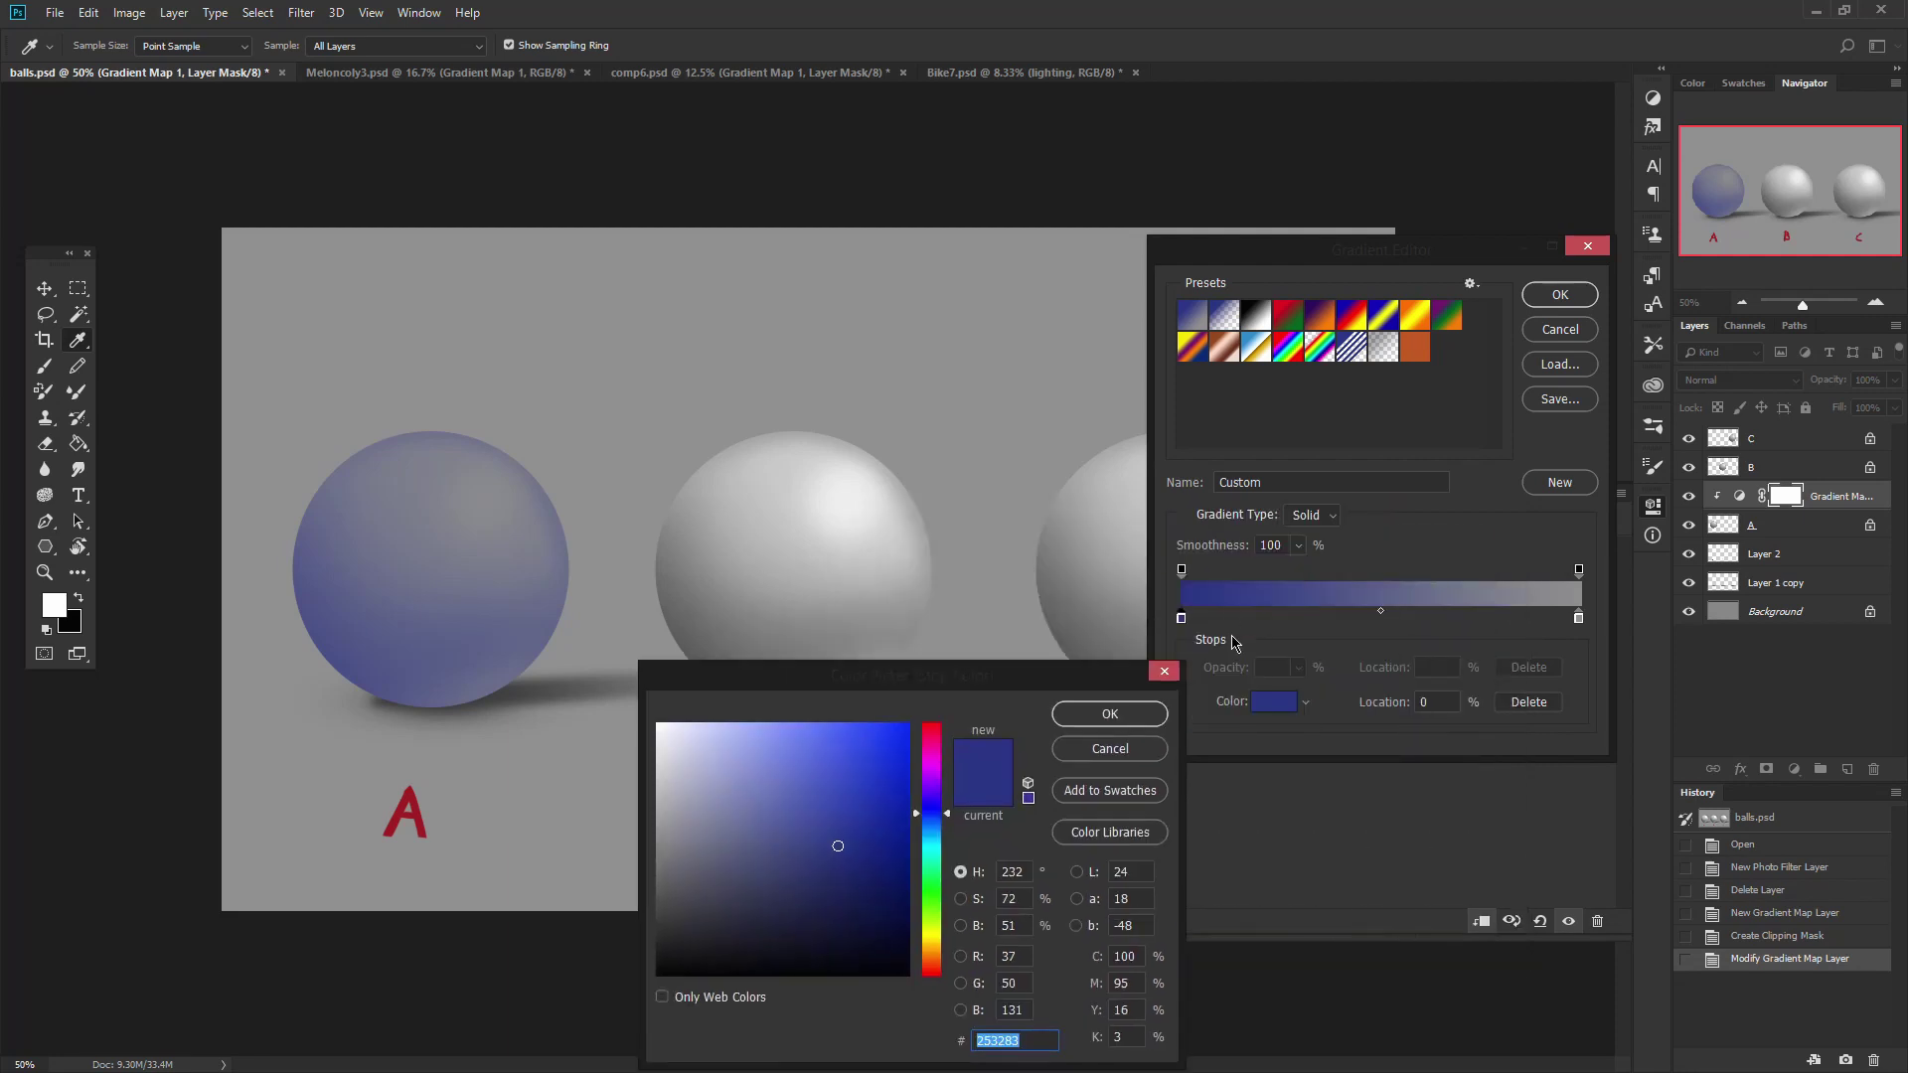
pyautogui.moveTo(1071, 682); pyautogui.dragTo(1066, 438)
pyautogui.click(896, 642)
pyautogui.moveTo(895, 641); pyautogui.dragTo(884, 675)
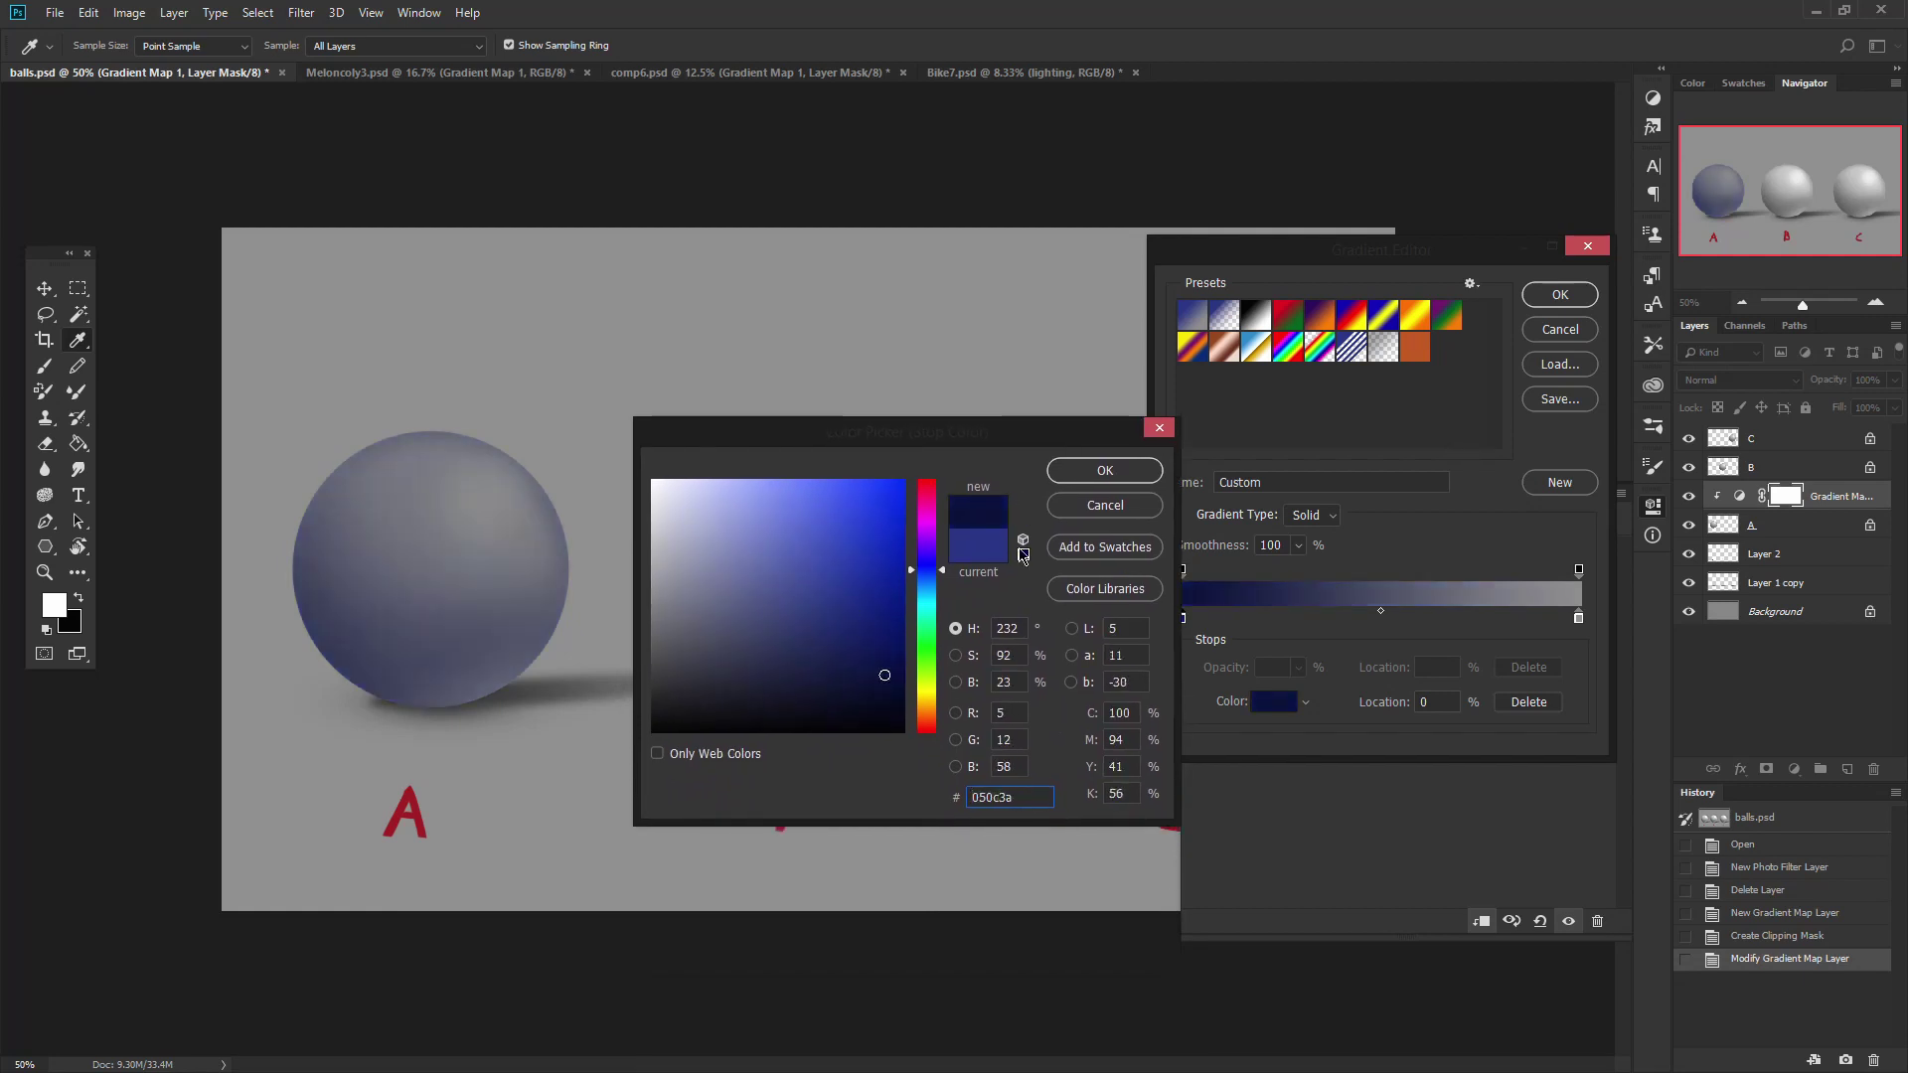
pyautogui.click(1097, 470)
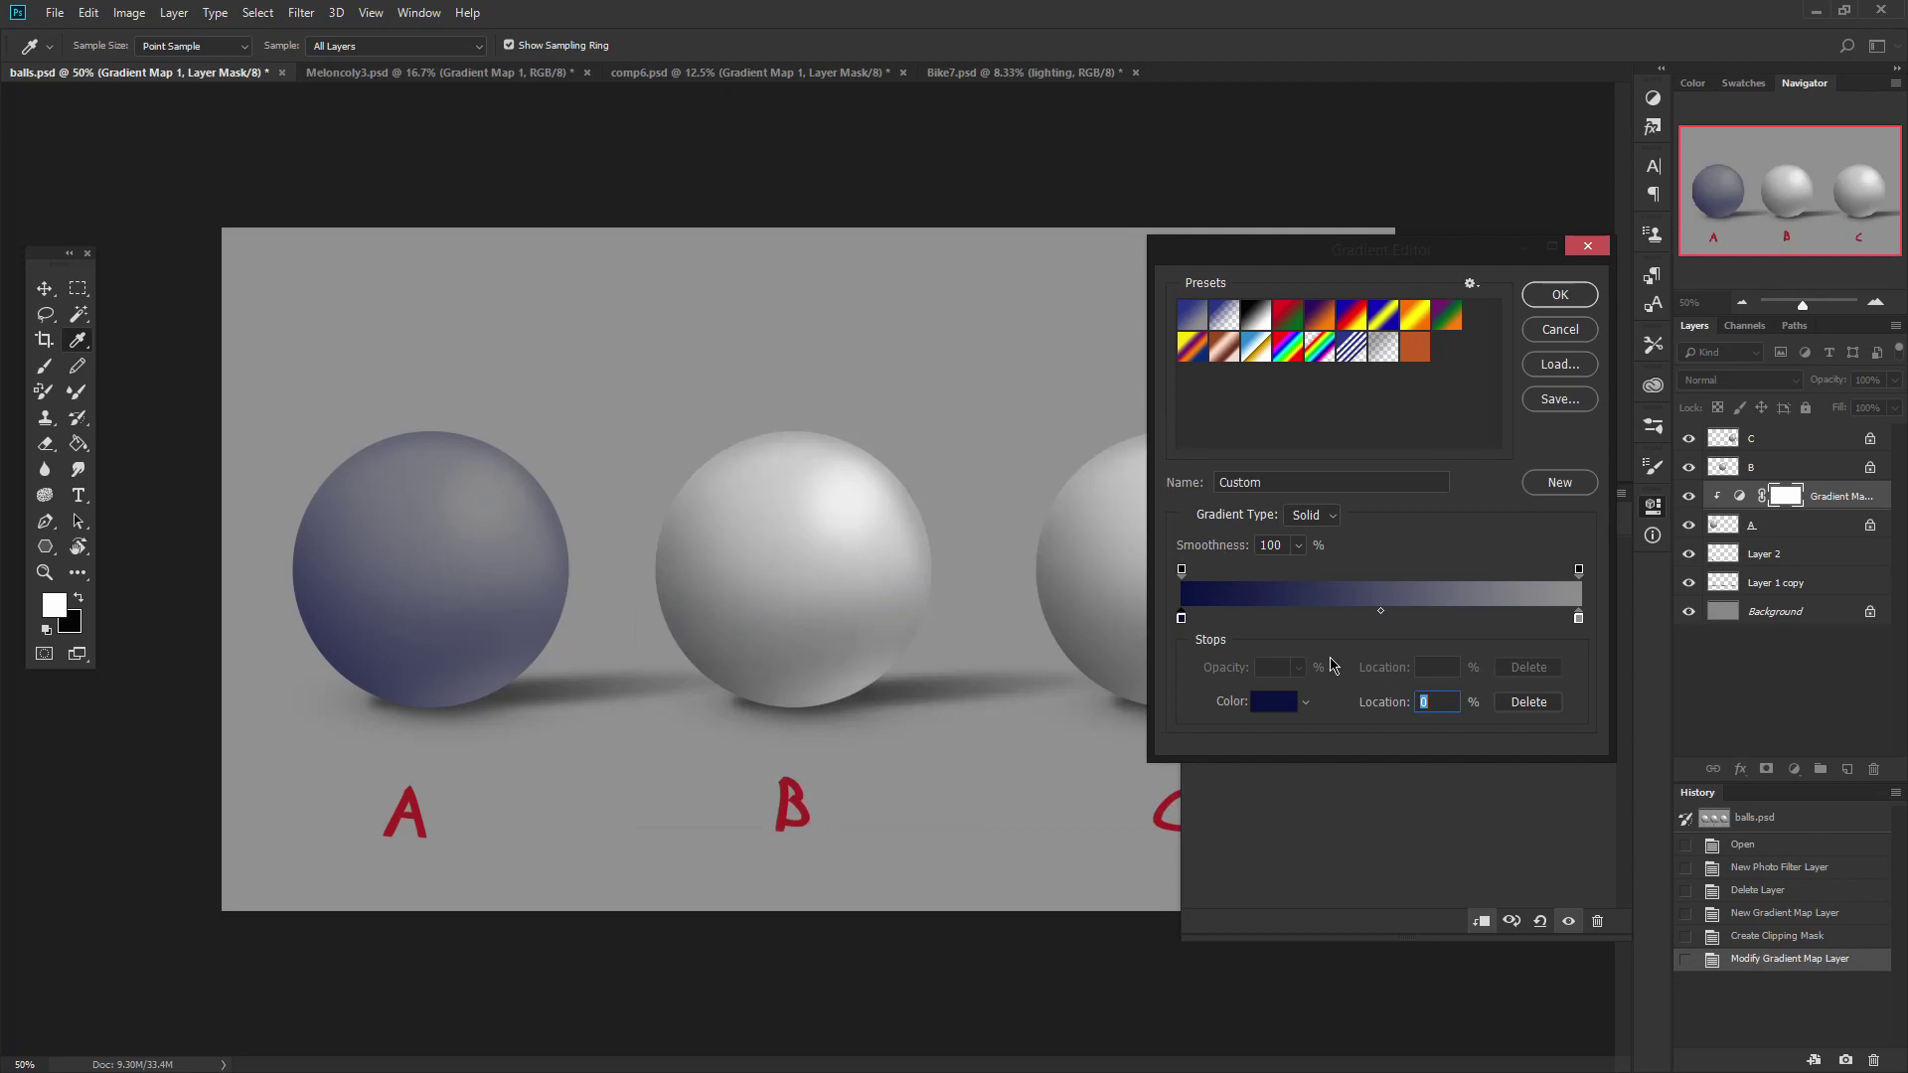
# Set the gradient's highlight color stop at location 100% to light pink #ffb8b8 and accept the gradient.
pyautogui.click(1577, 619)
pyautogui.doubleClick(1579, 619)
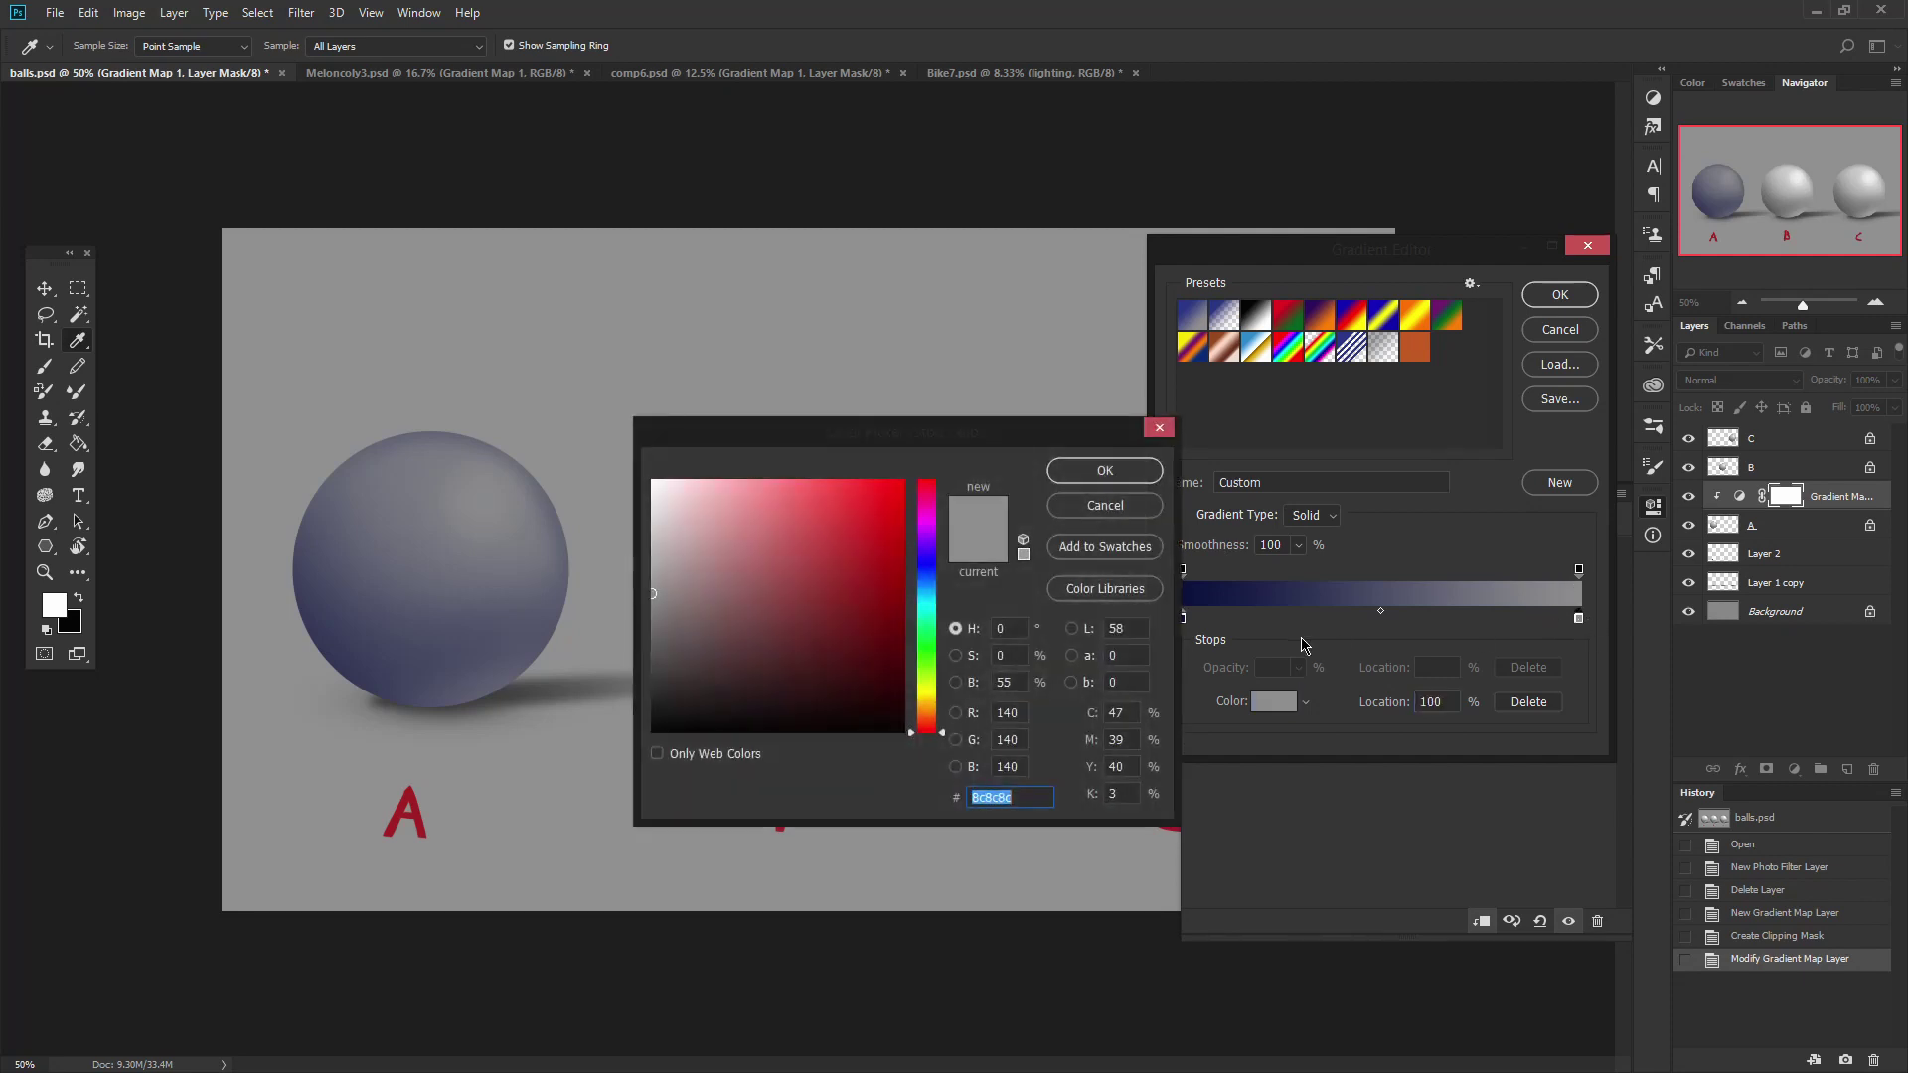
pyautogui.click(721, 480)
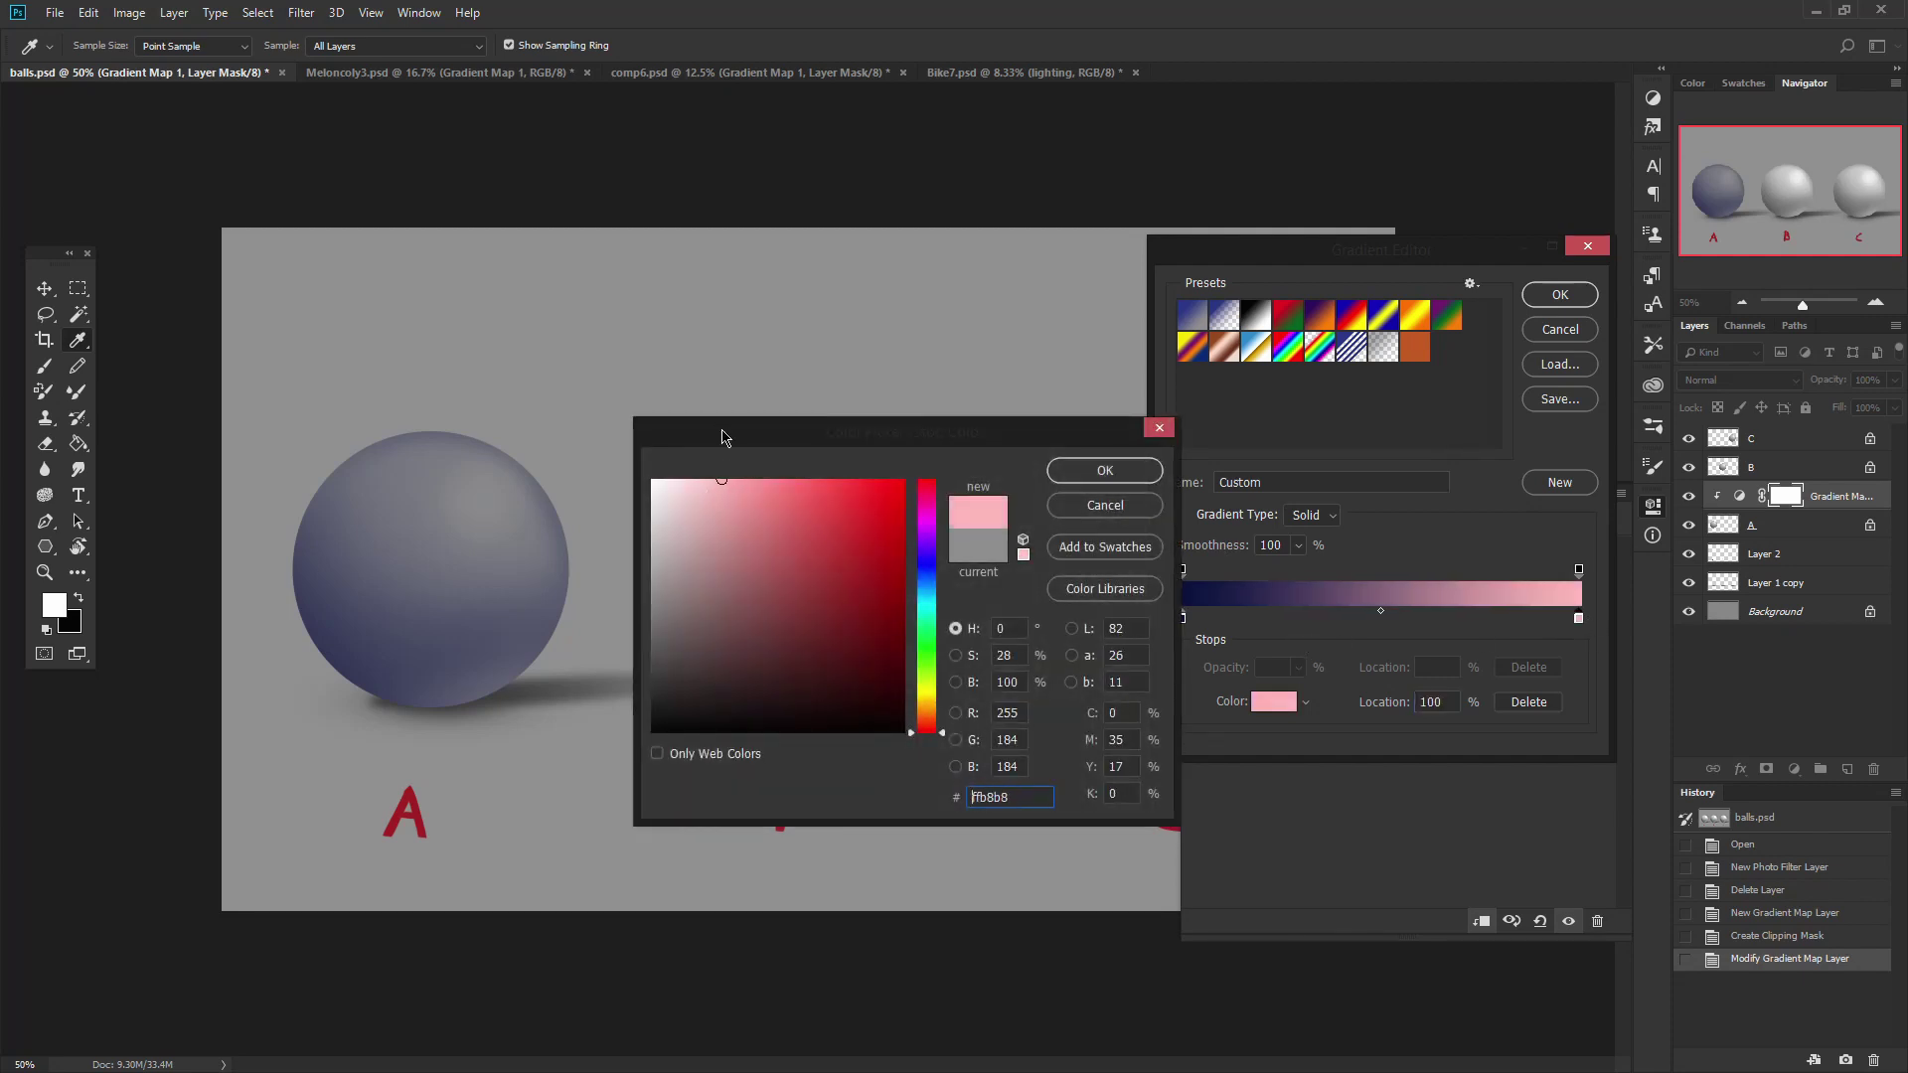
pyautogui.click(1099, 472)
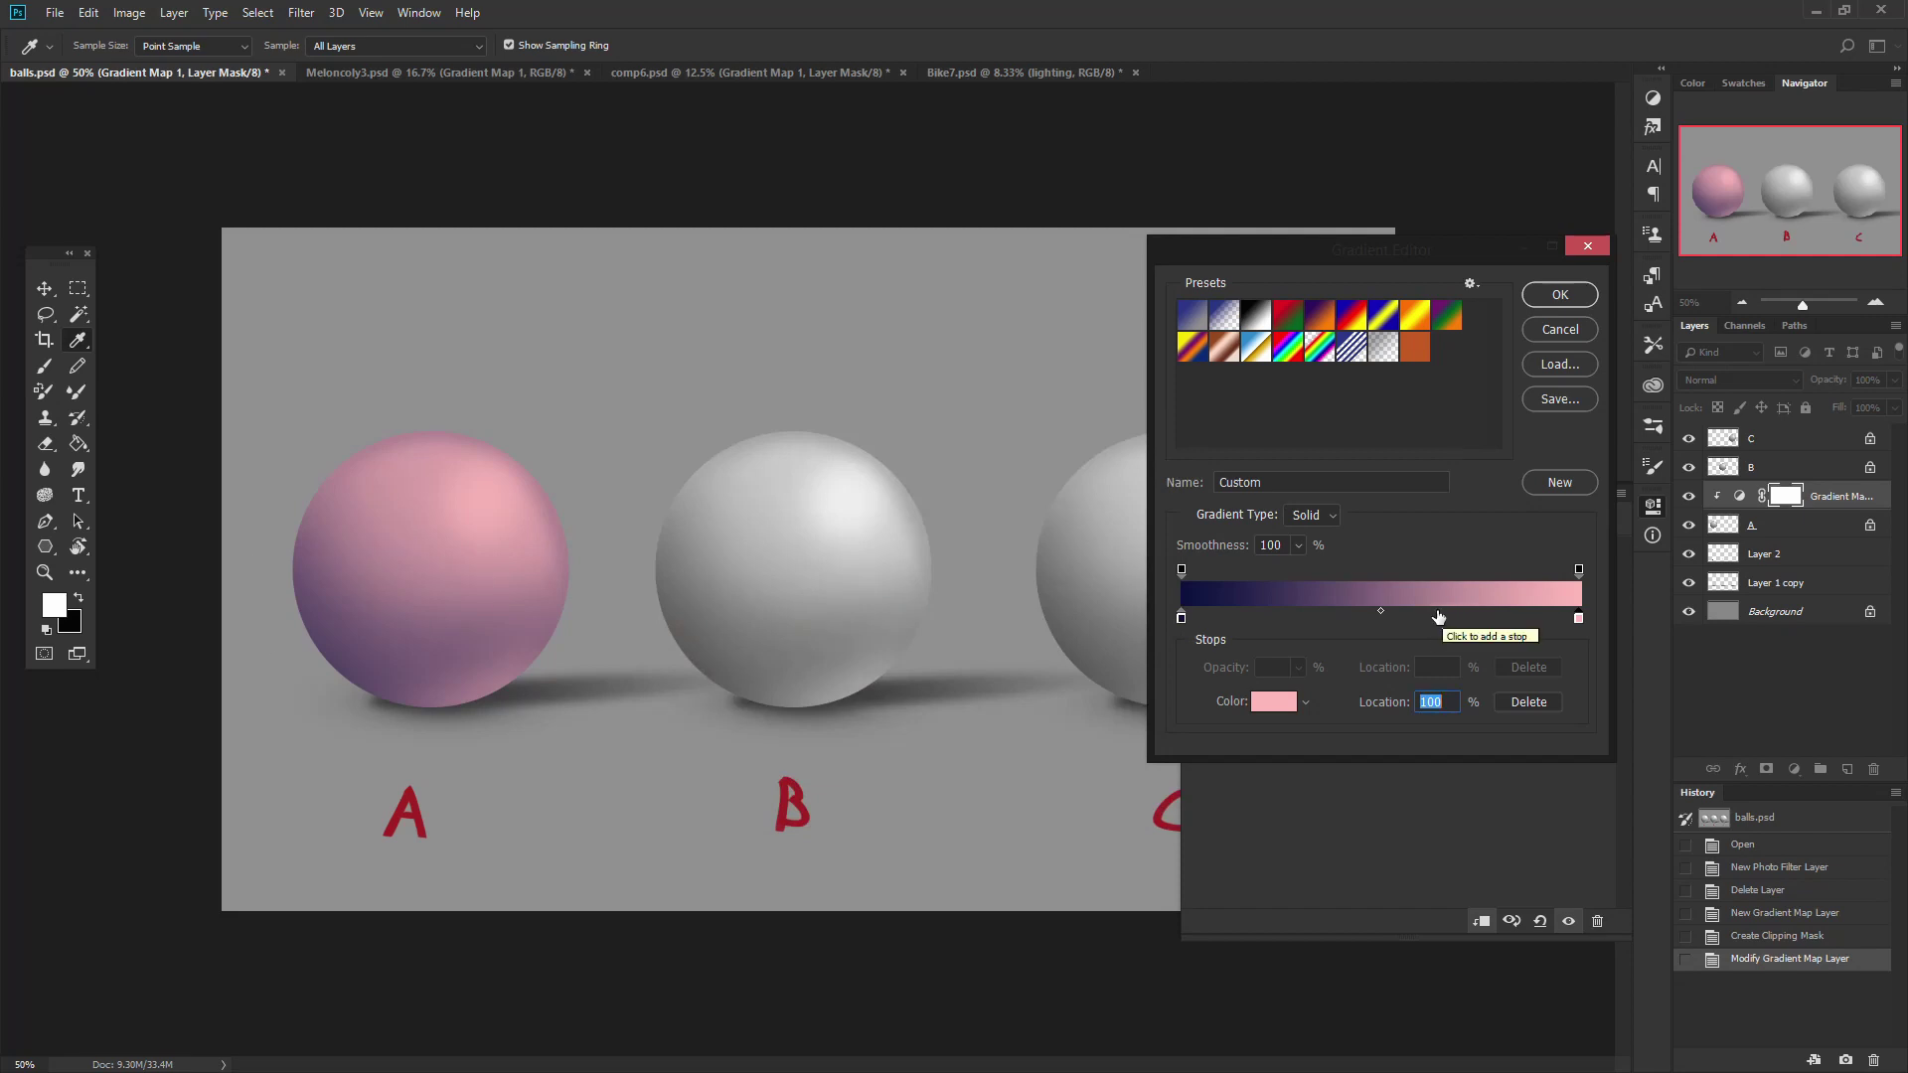
pyautogui.click(1577, 294)
pyautogui.press('z')
# Create a new empty layer above layer C and set the foreground color to white.
pyautogui.click(1775, 437)
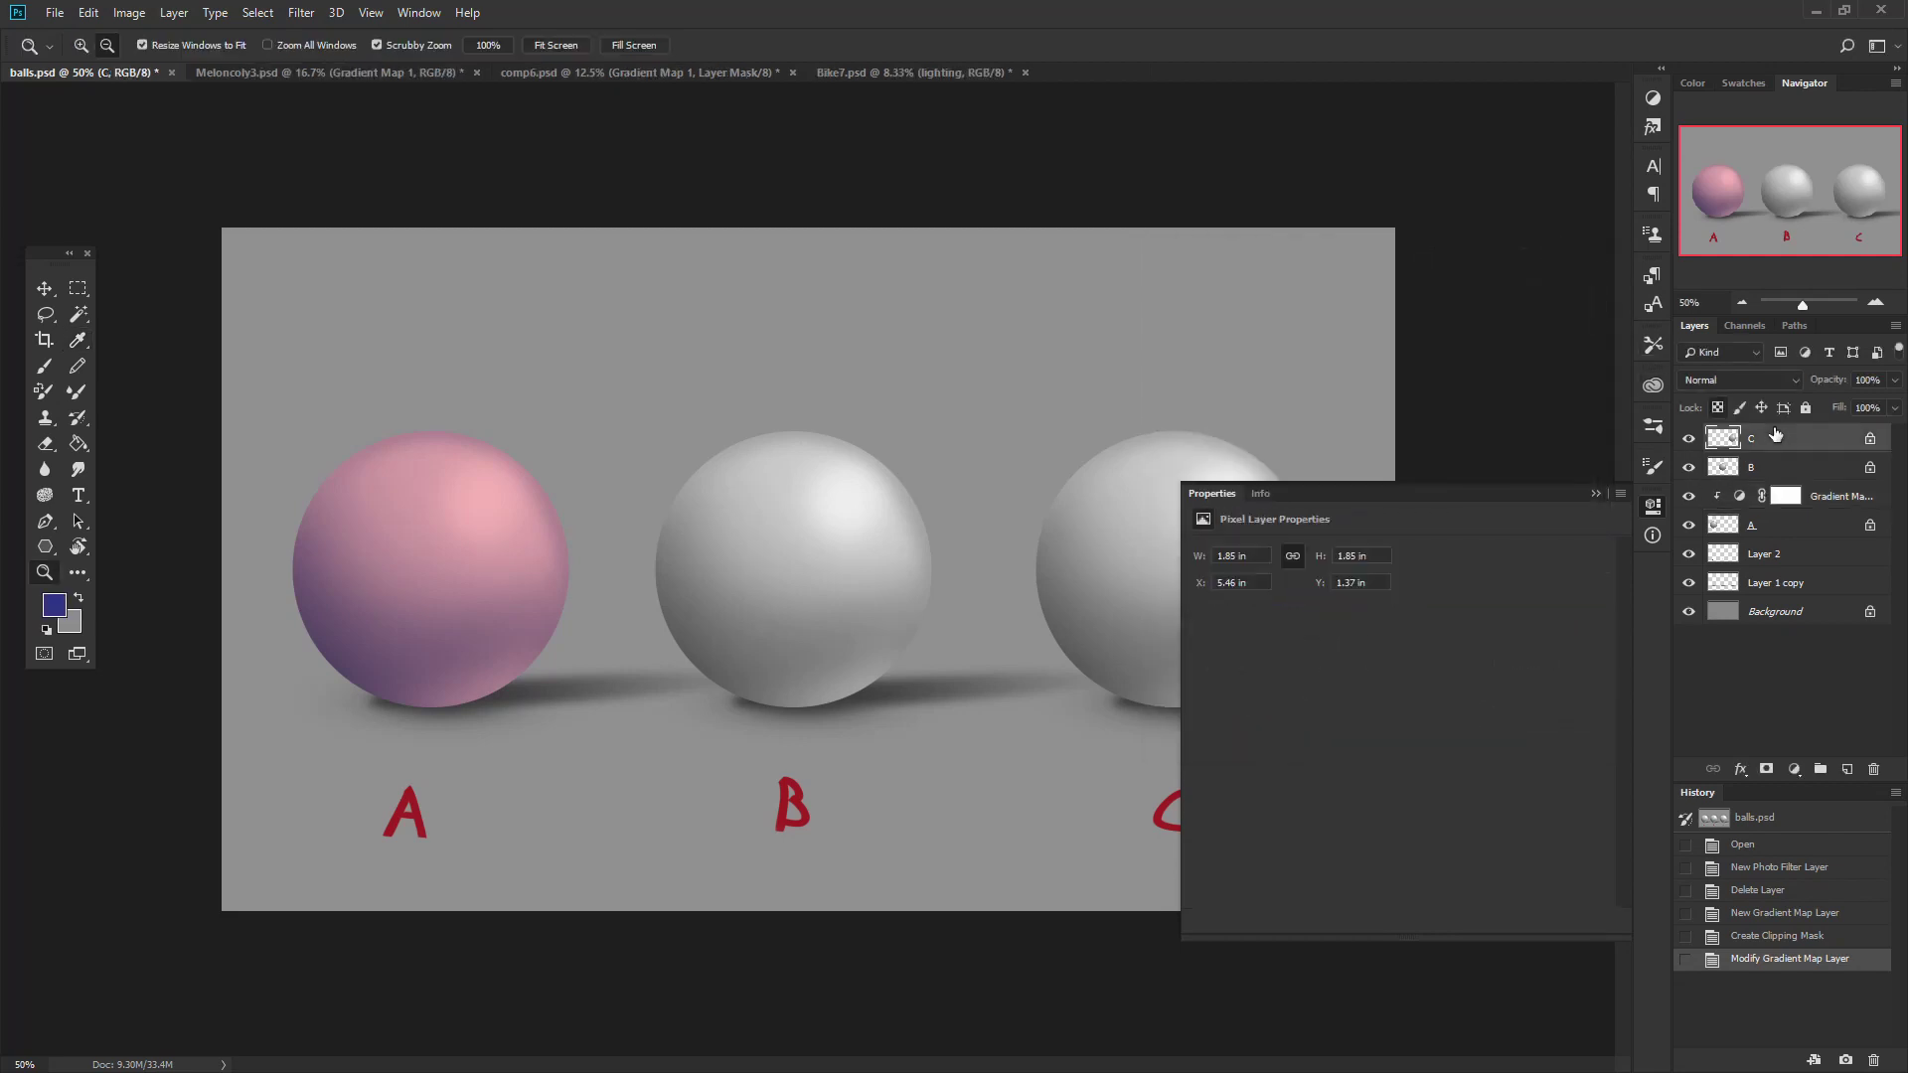
pyautogui.hotkey('ctrl', 'shift', 'alt', 'n')
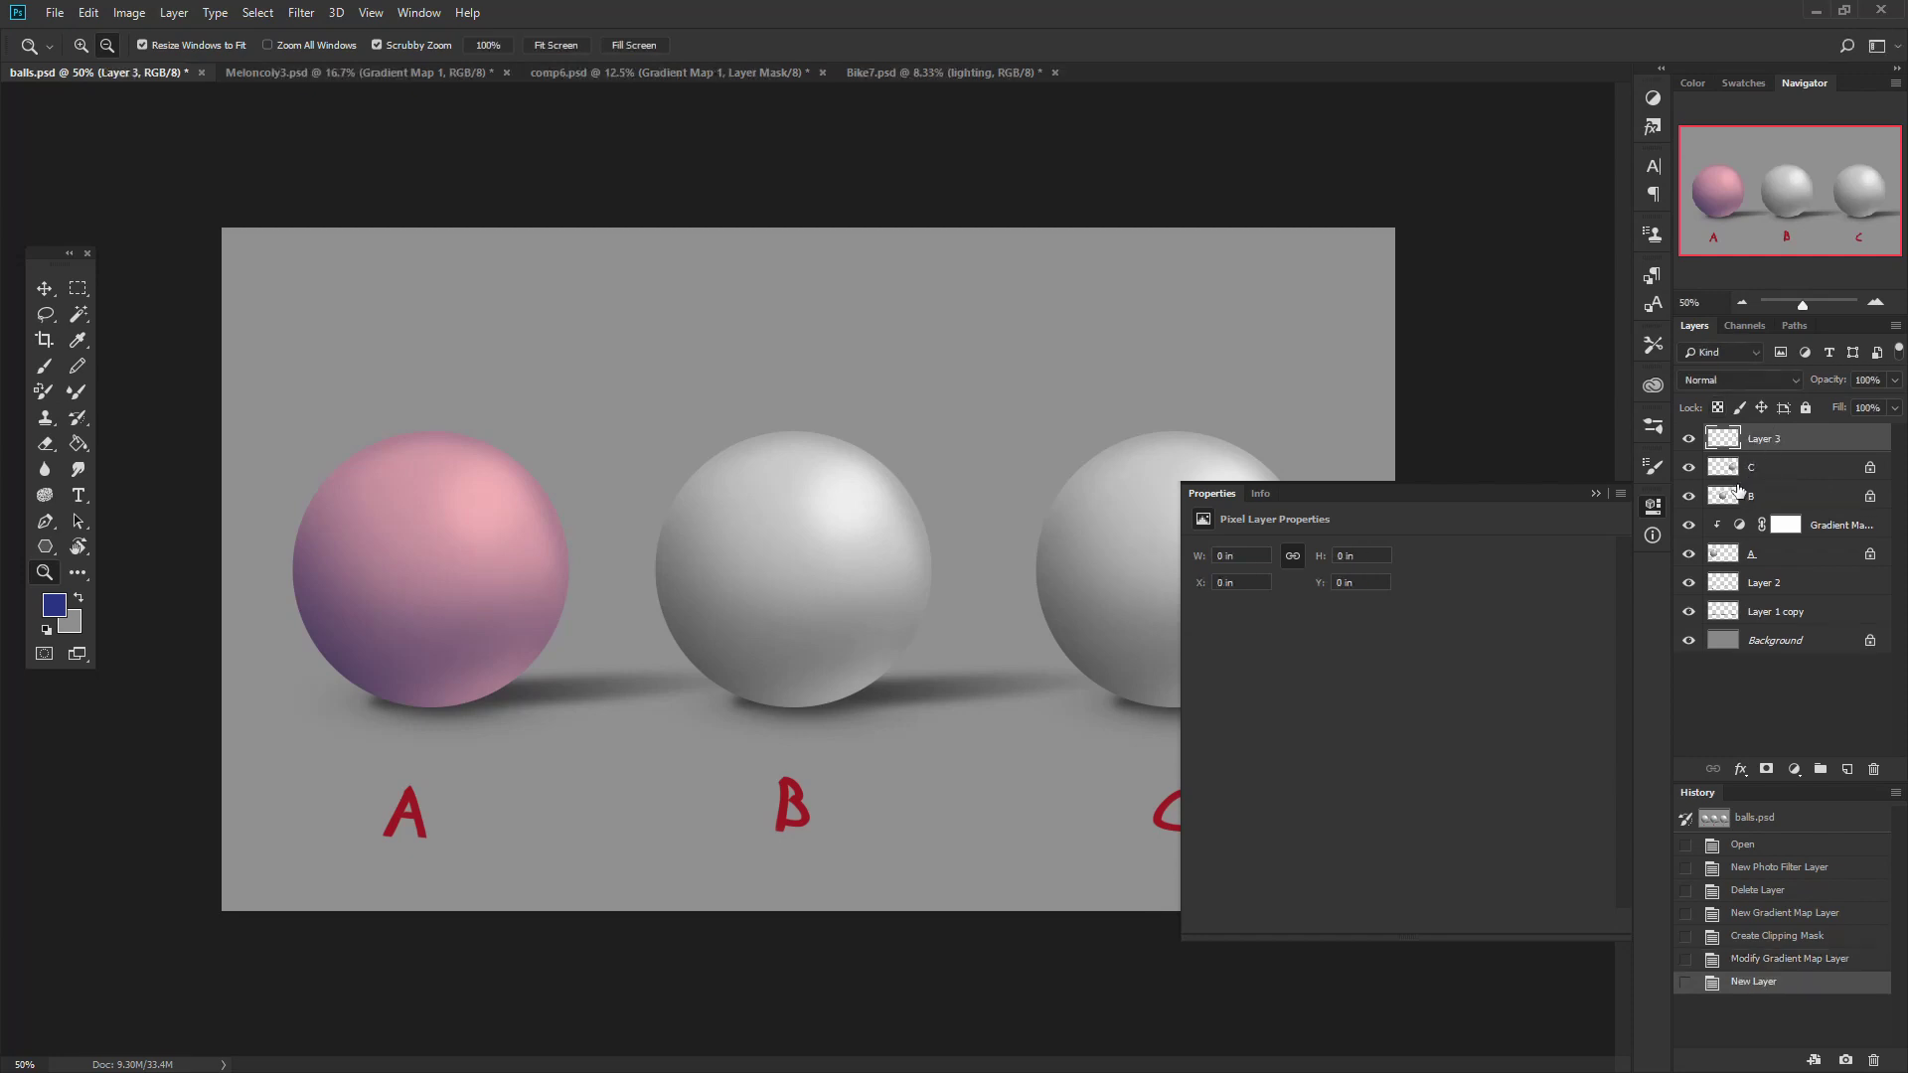
pyautogui.click(52, 604)
pyautogui.write('ffffff')
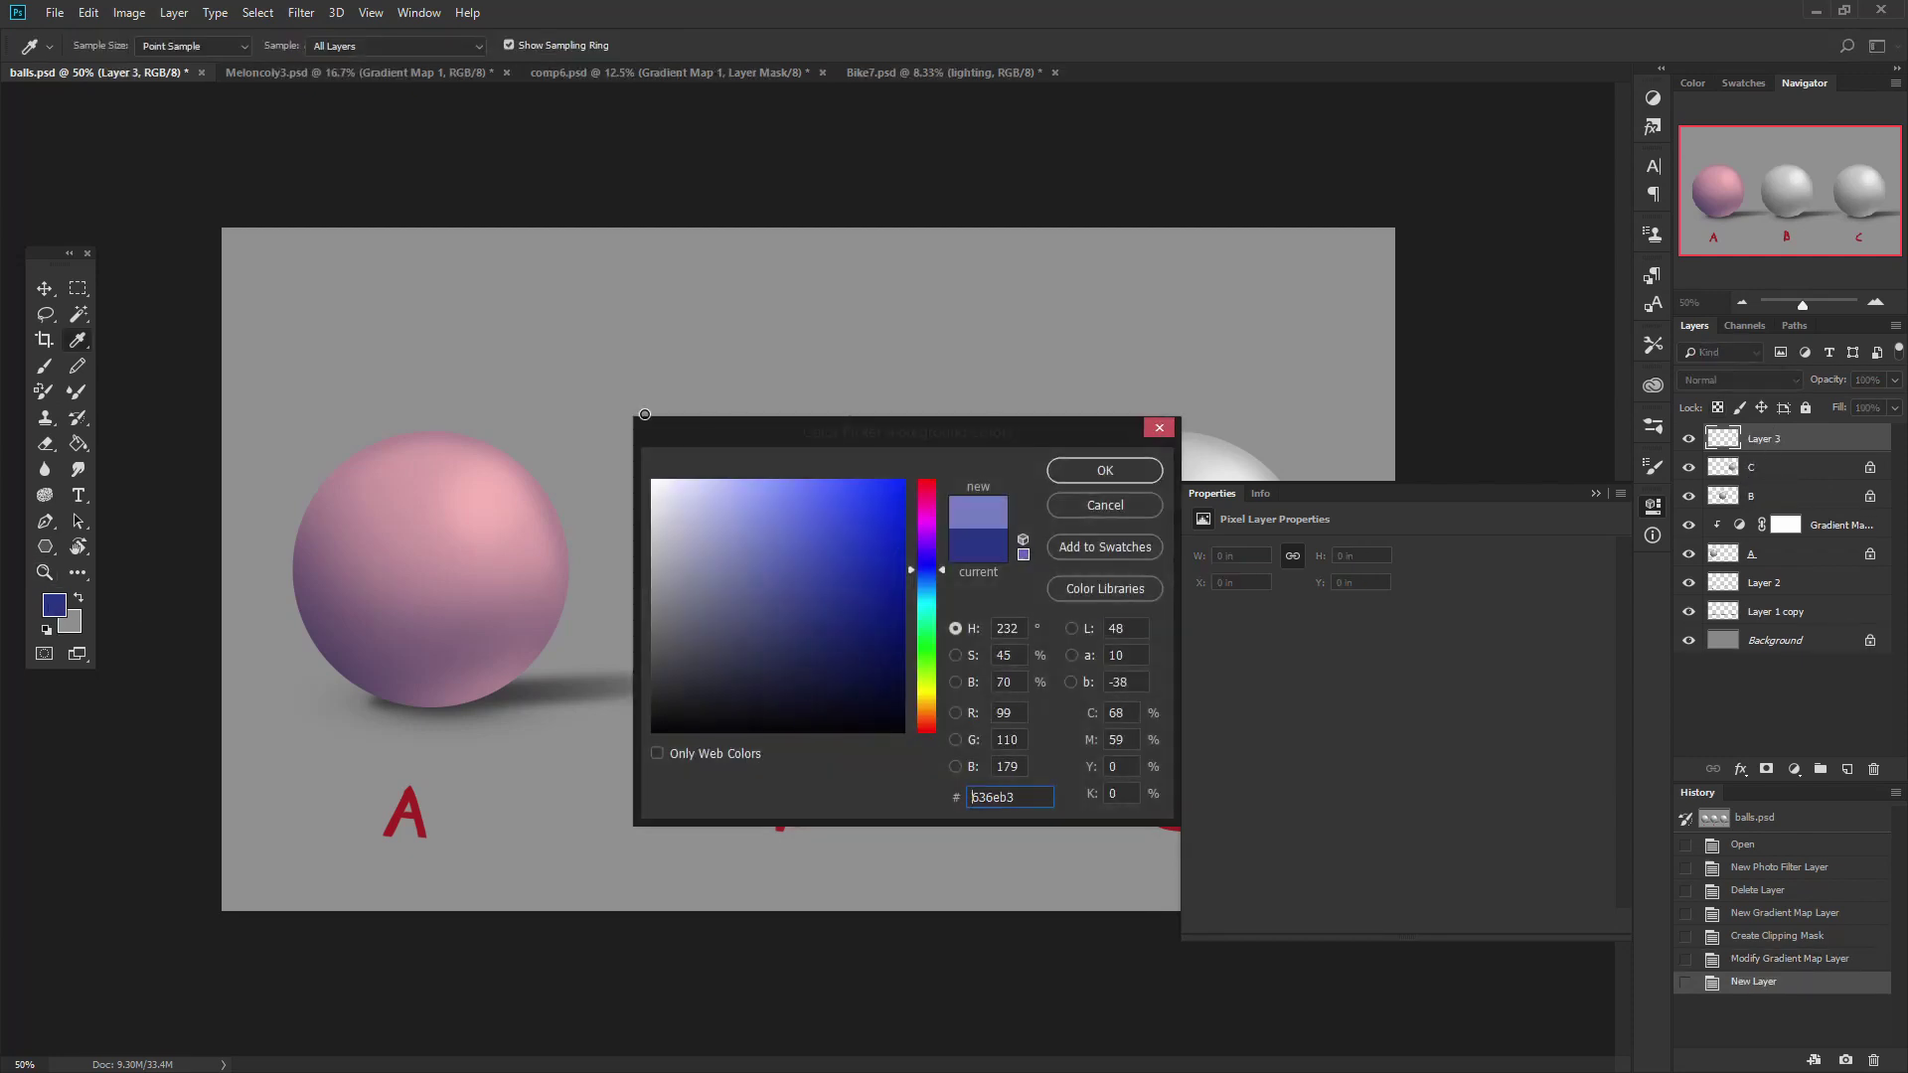
pyautogui.click(1101, 471)
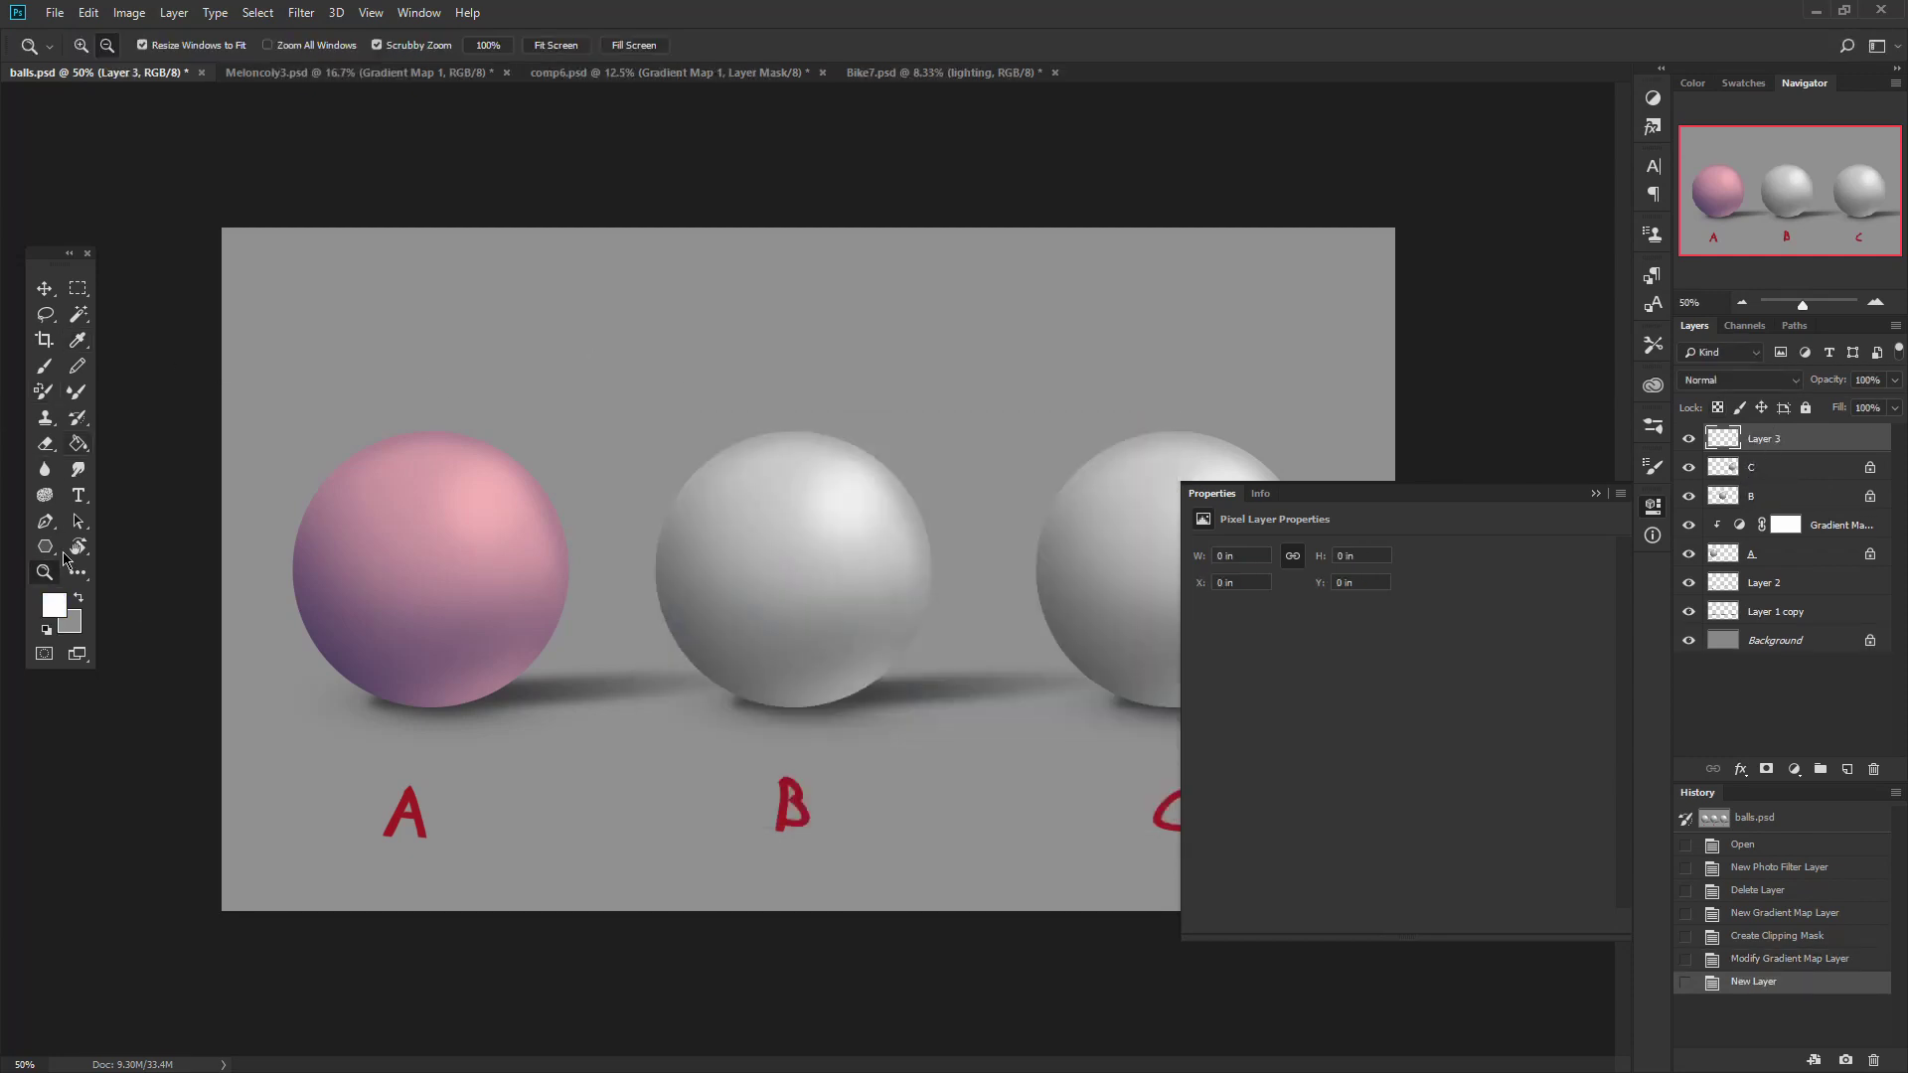
# Set the foreground color to black #000000 and fill the empty top layer with it using the Paint Bucket.
pyautogui.click(53, 604)
pyautogui.write('000000')
pyautogui.click(1101, 471)
pyautogui.click(83, 443)
pyautogui.click(755, 494)
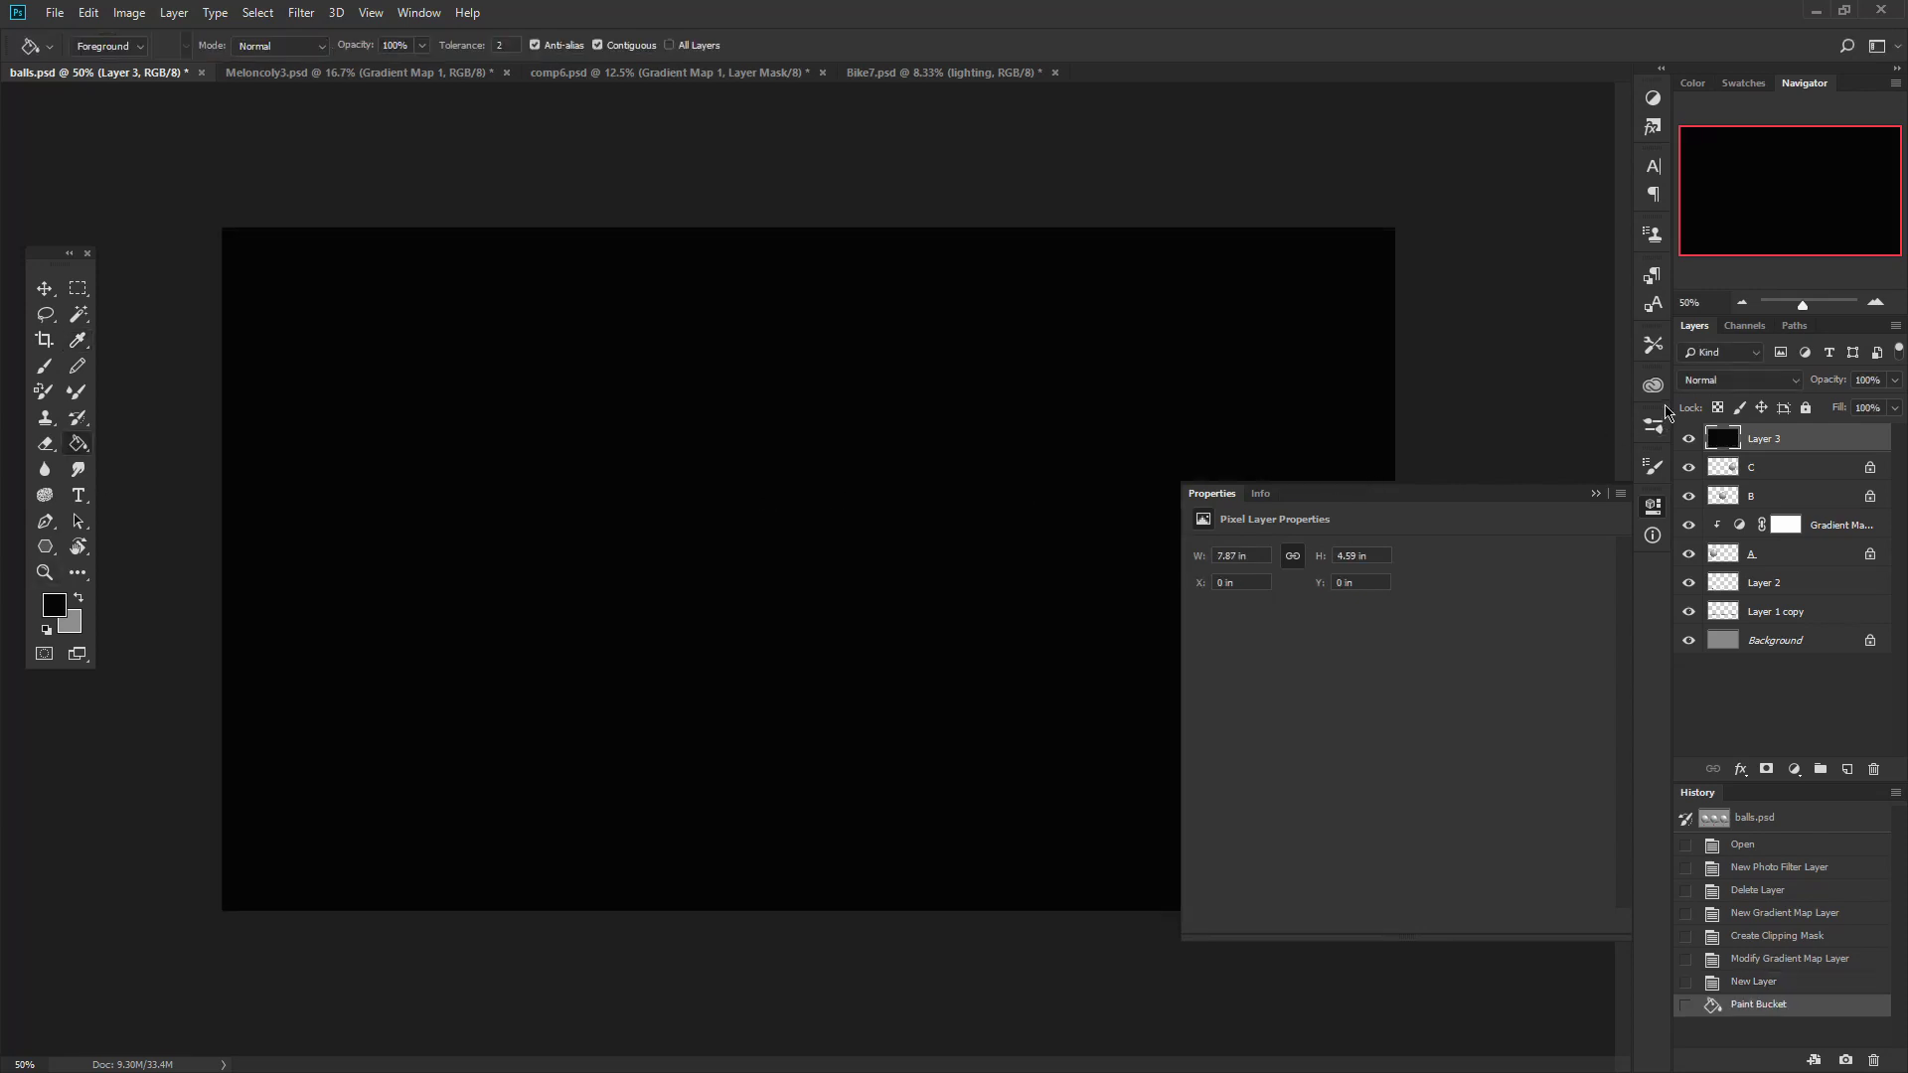
# Set the black top layer's blend mode to Hue.
pyautogui.click(1701, 383)
pyautogui.click(1727, 816)
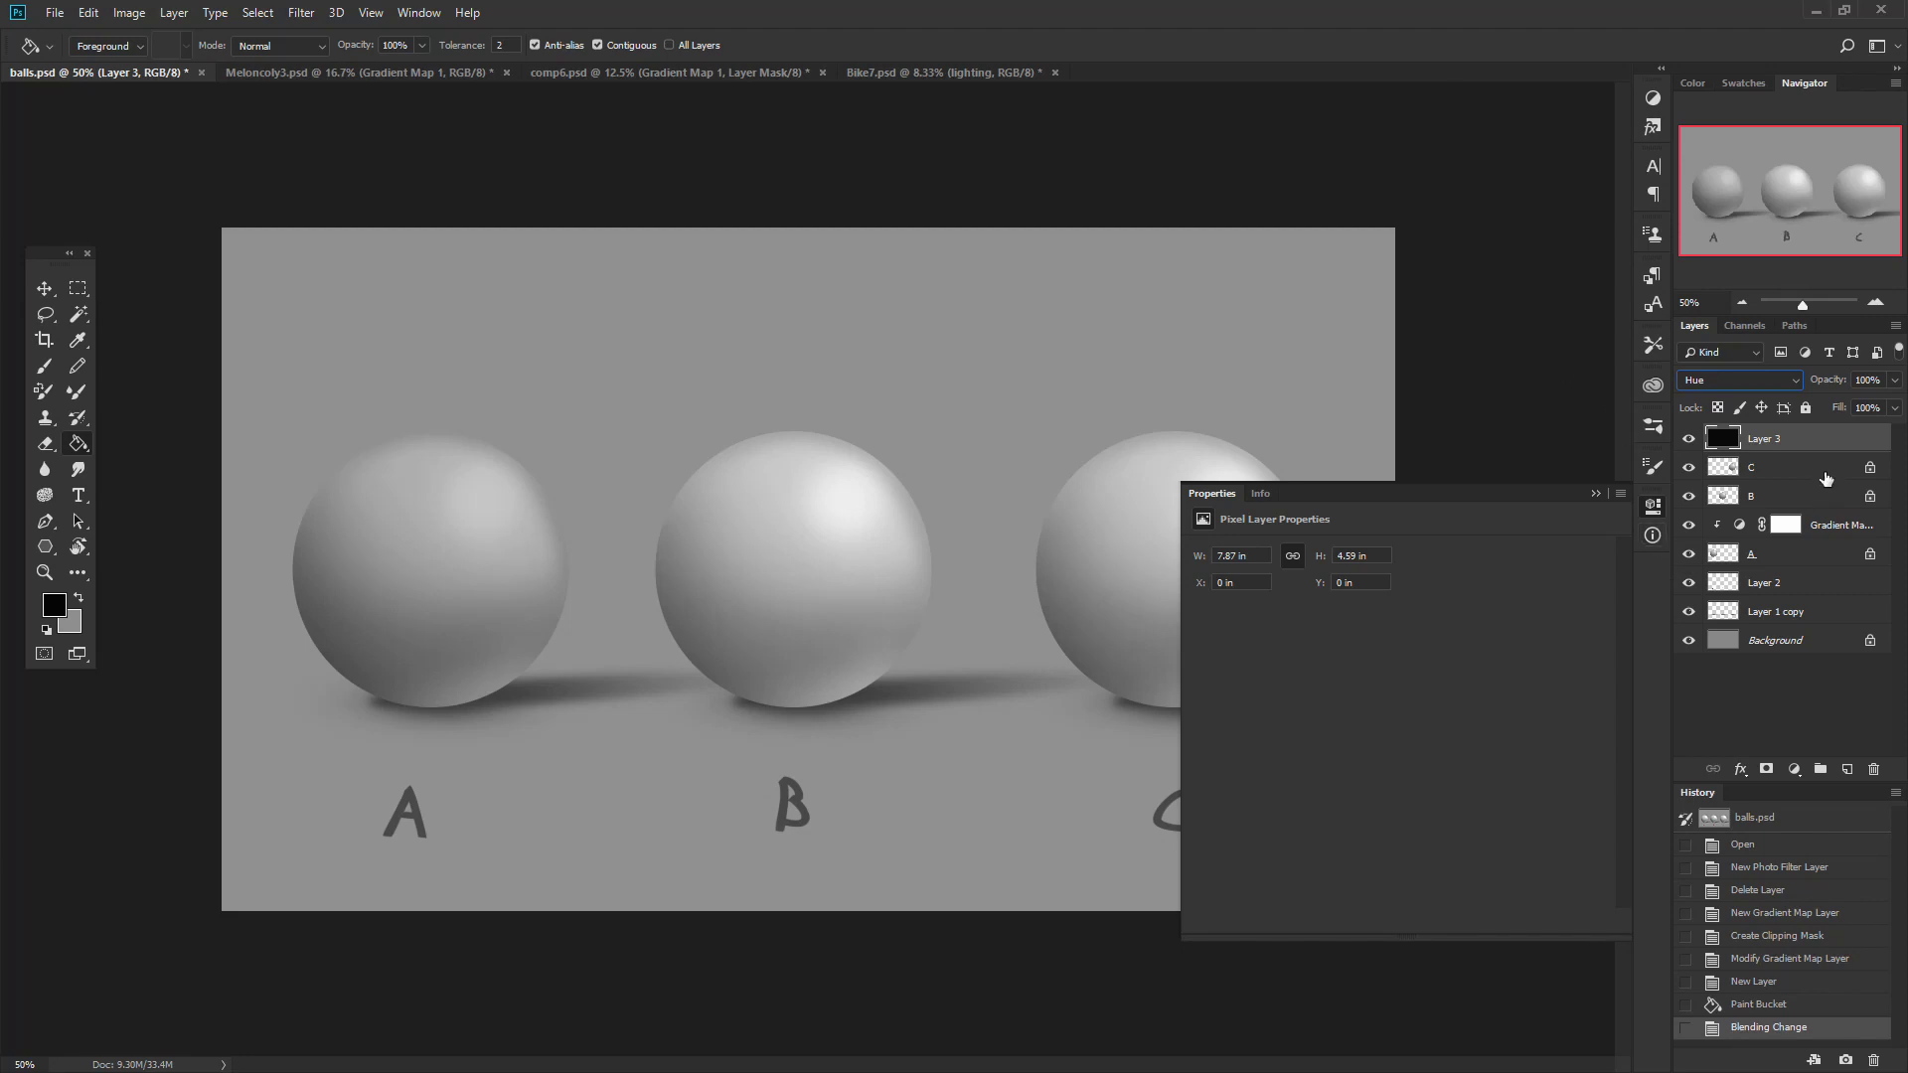
pyautogui.click(1708, 380)
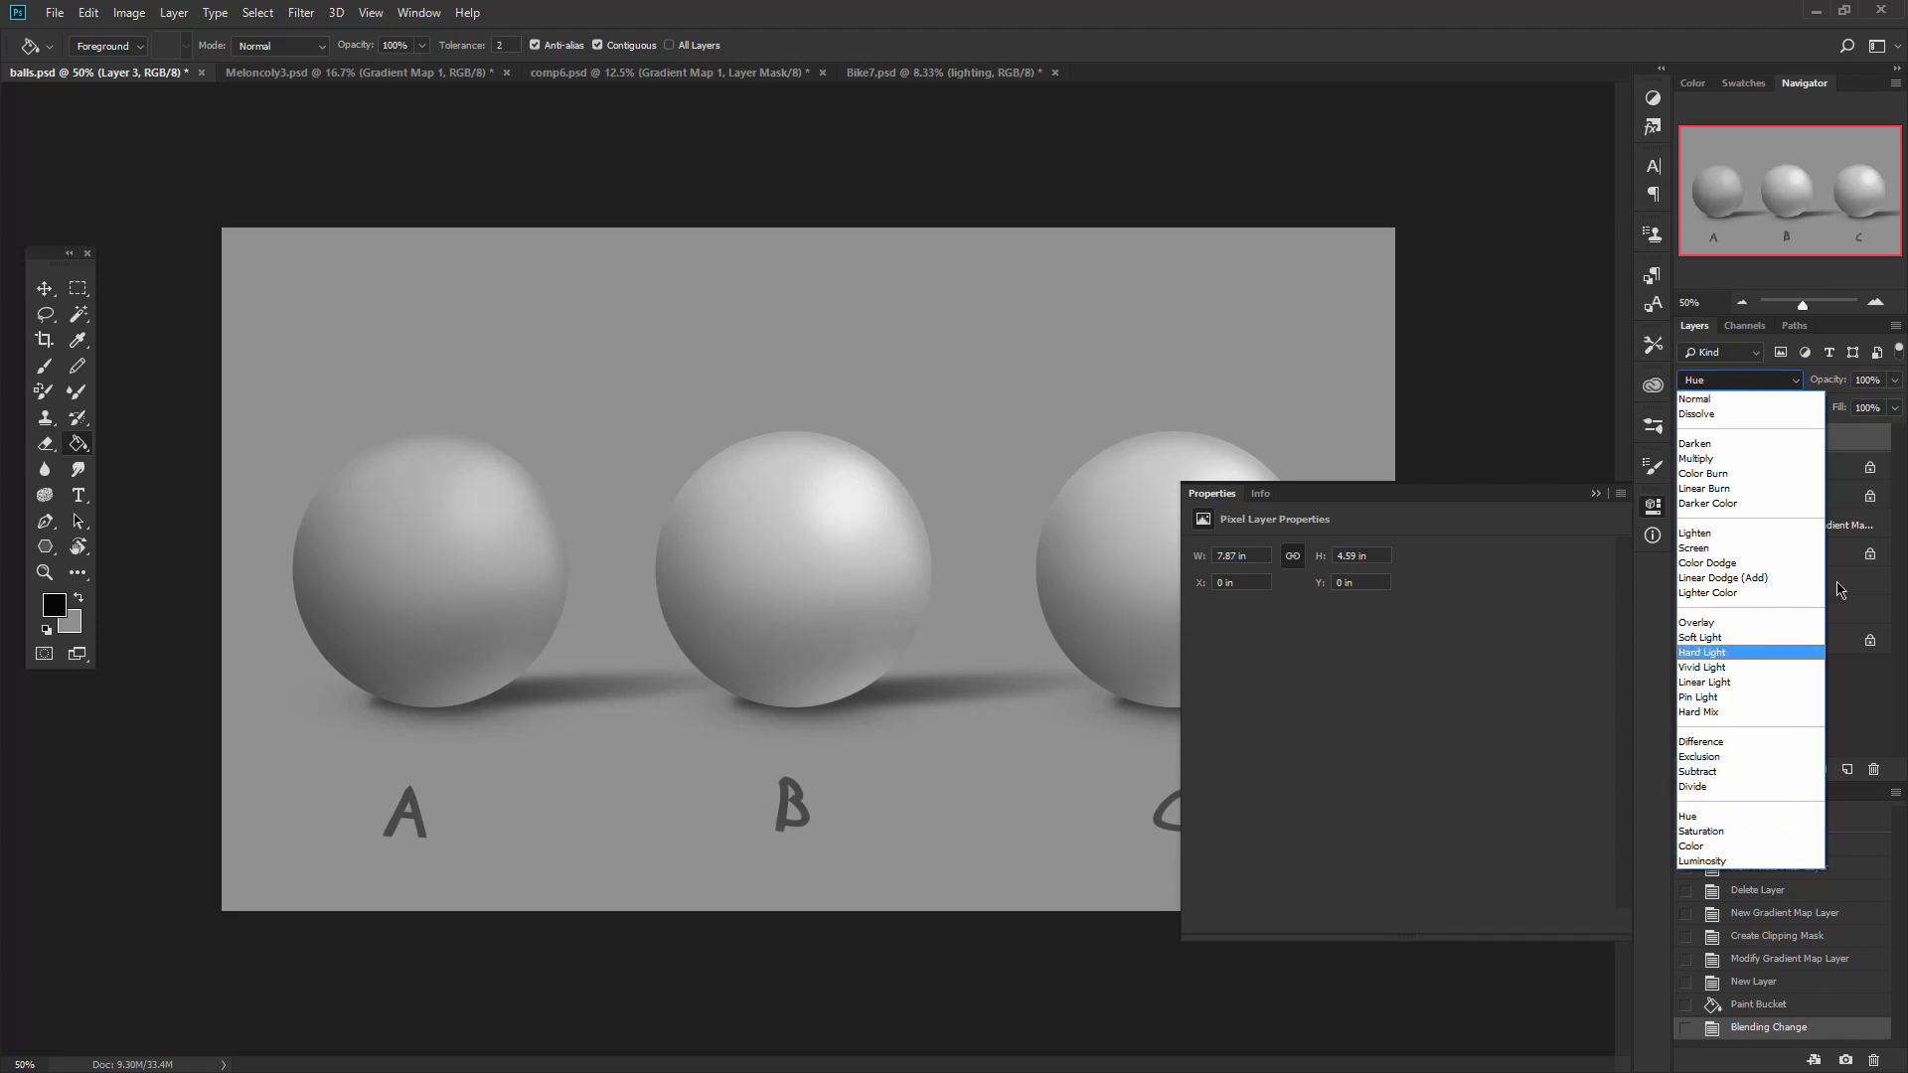
pyautogui.click(1847, 456)
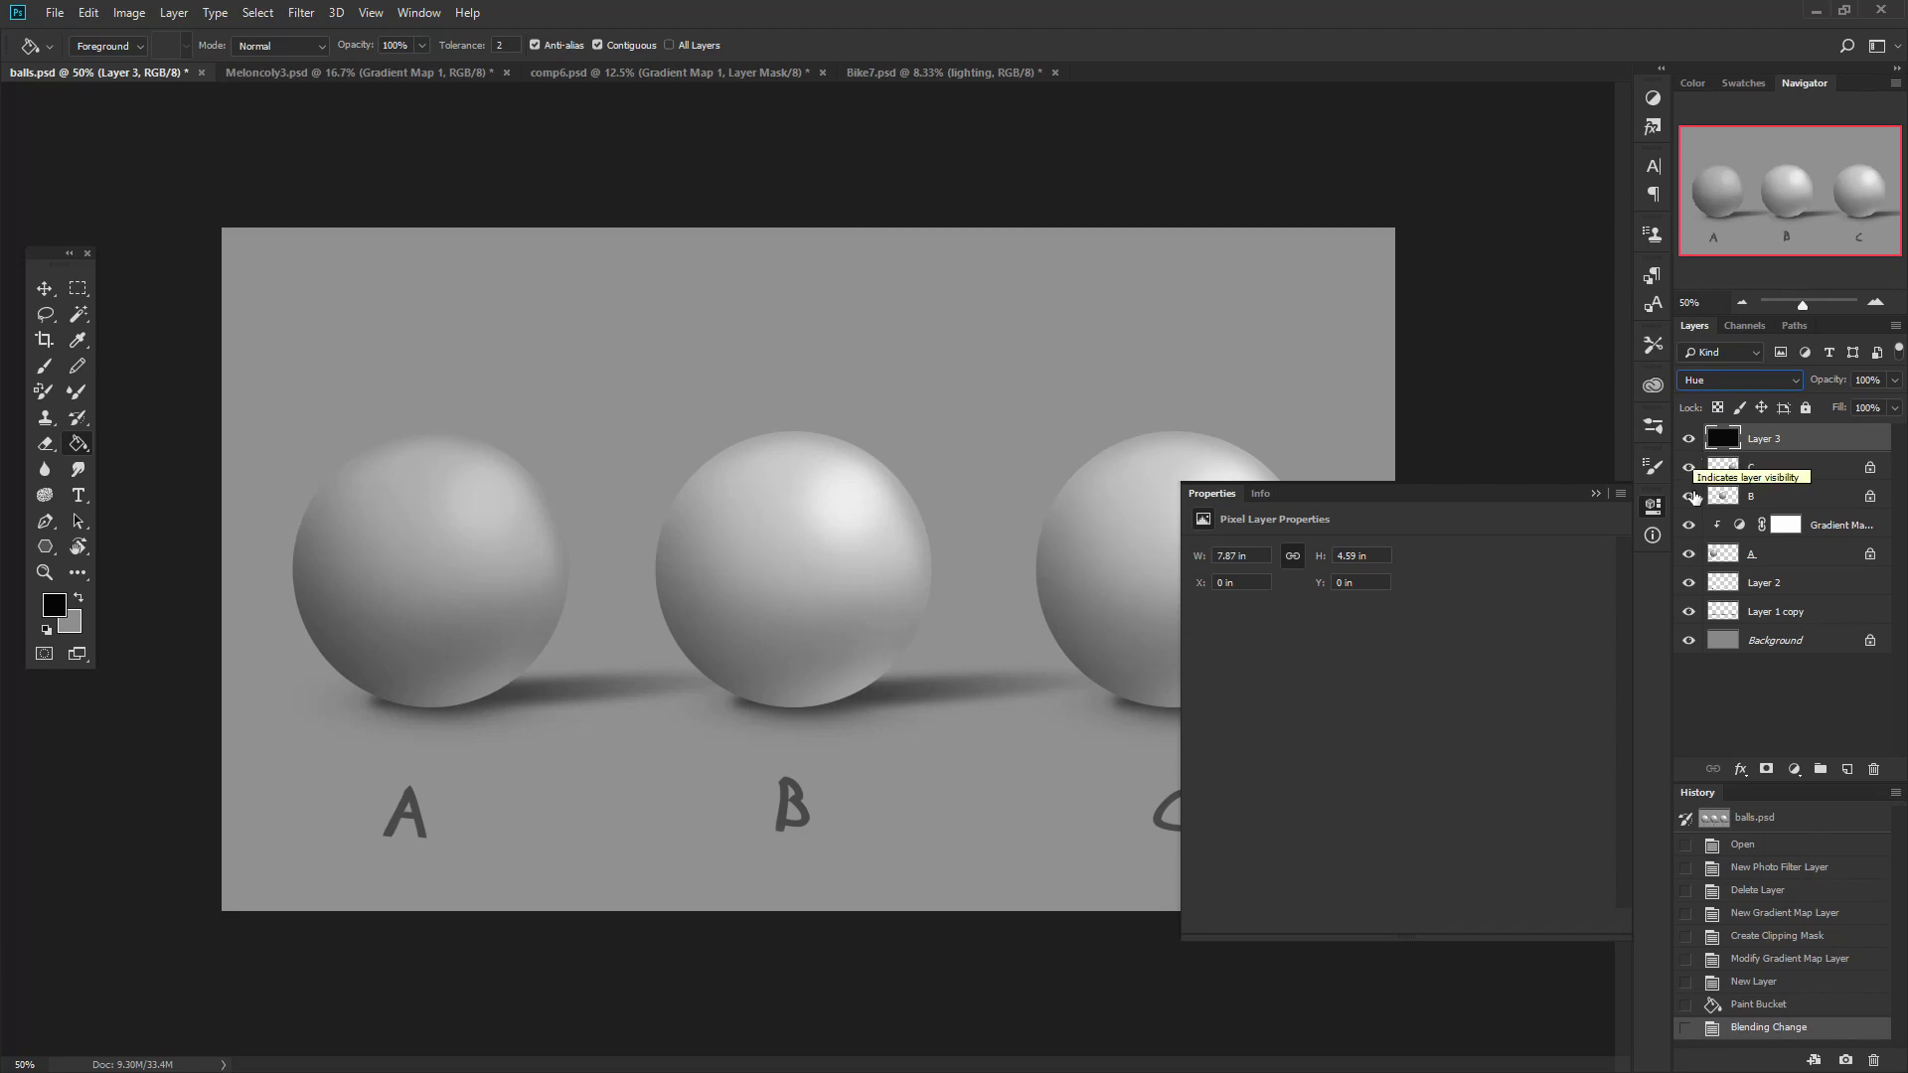
# Toggle the gradient map layer's visibility repeatedly to compare sphere A's grey values with and without it, leaving it shown.
pyautogui.click(1689, 527)
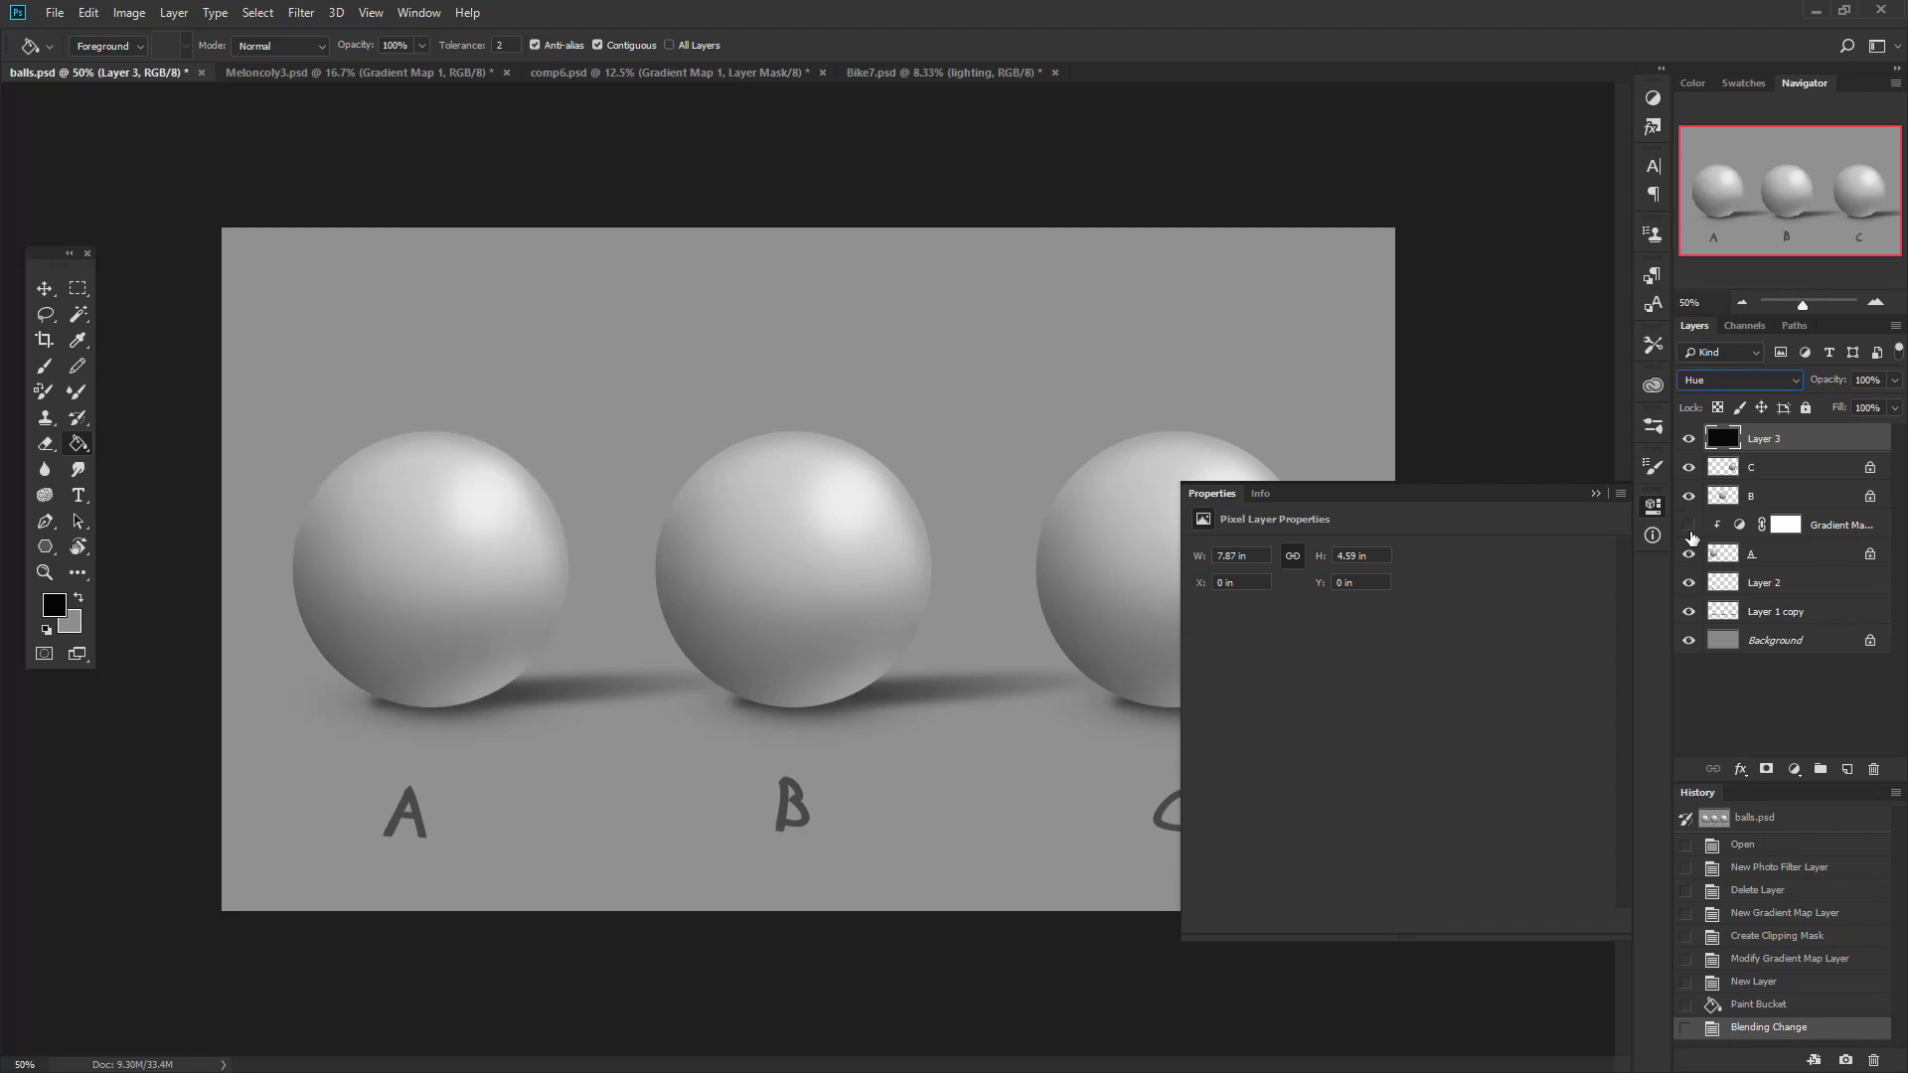
pyautogui.click(1689, 527)
pyautogui.click(1695, 537)
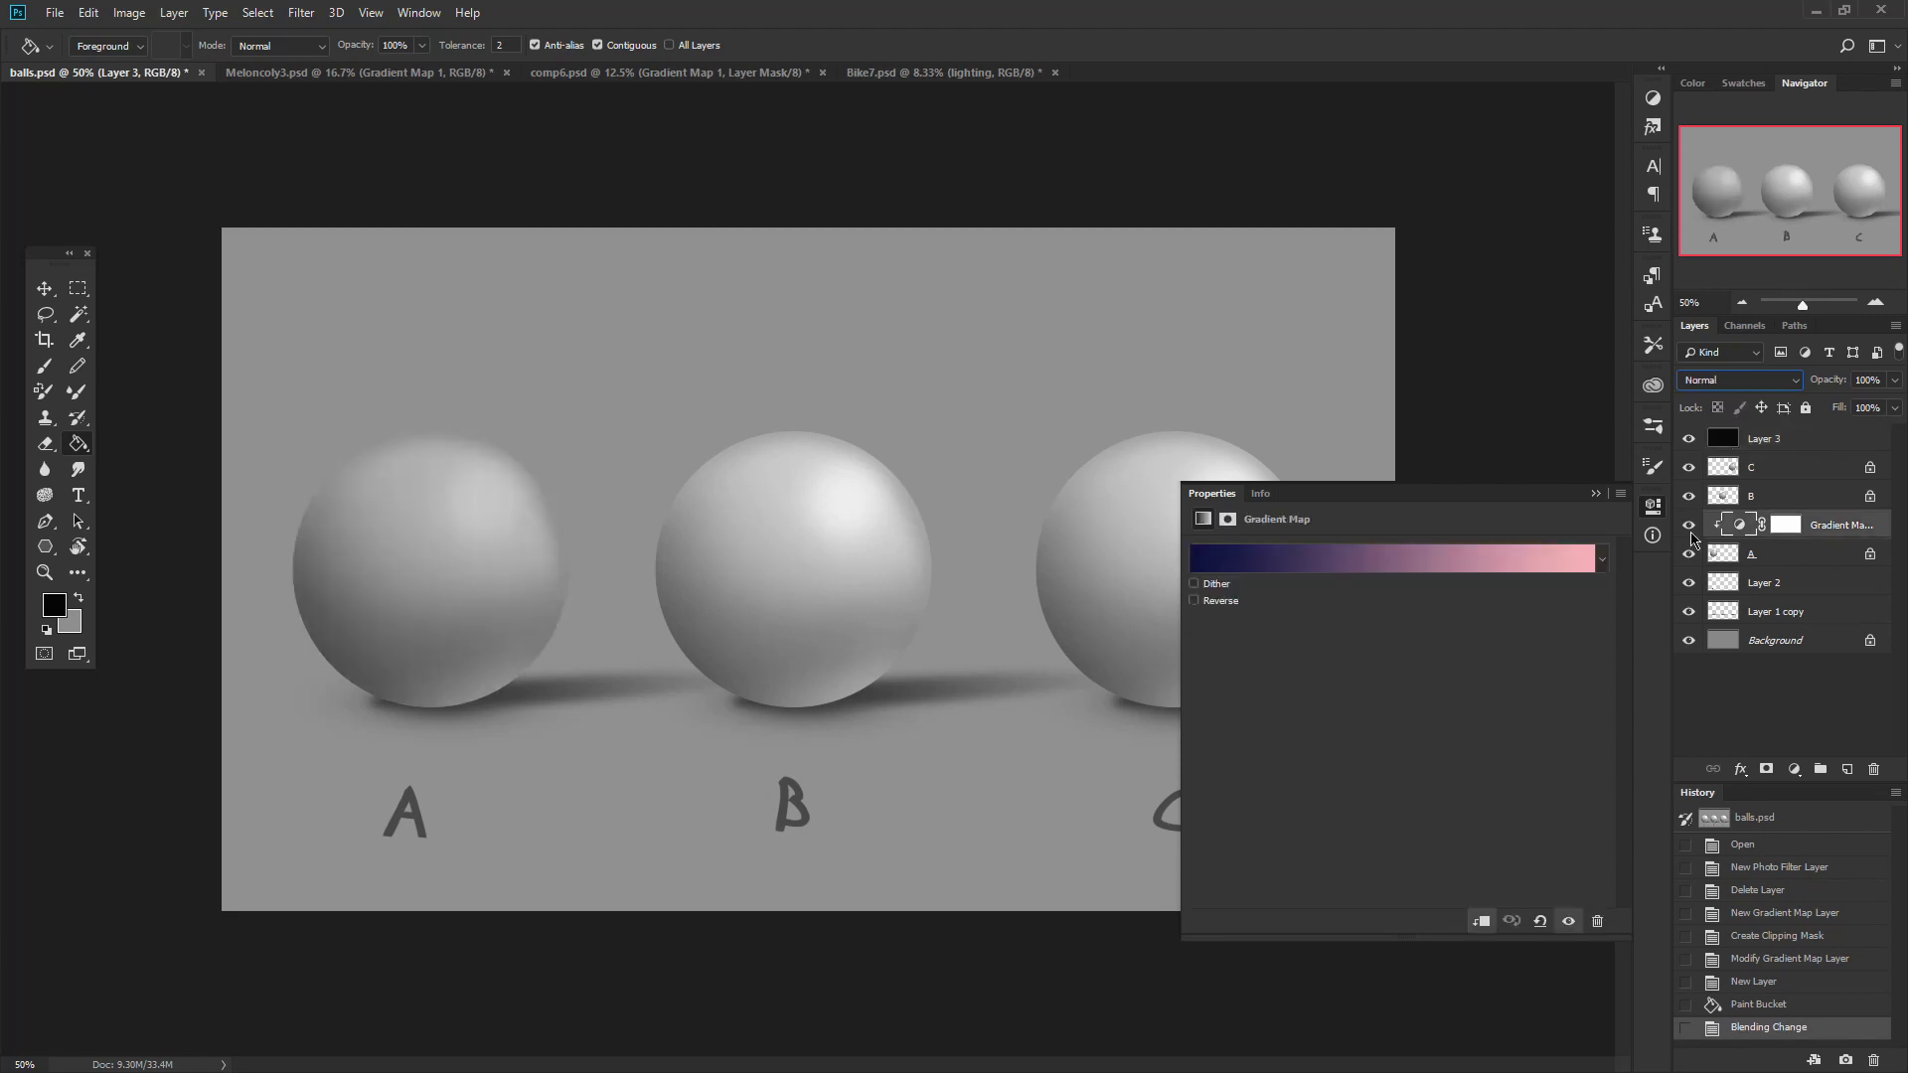
pyautogui.click(1690, 533)
pyautogui.click(1690, 532)
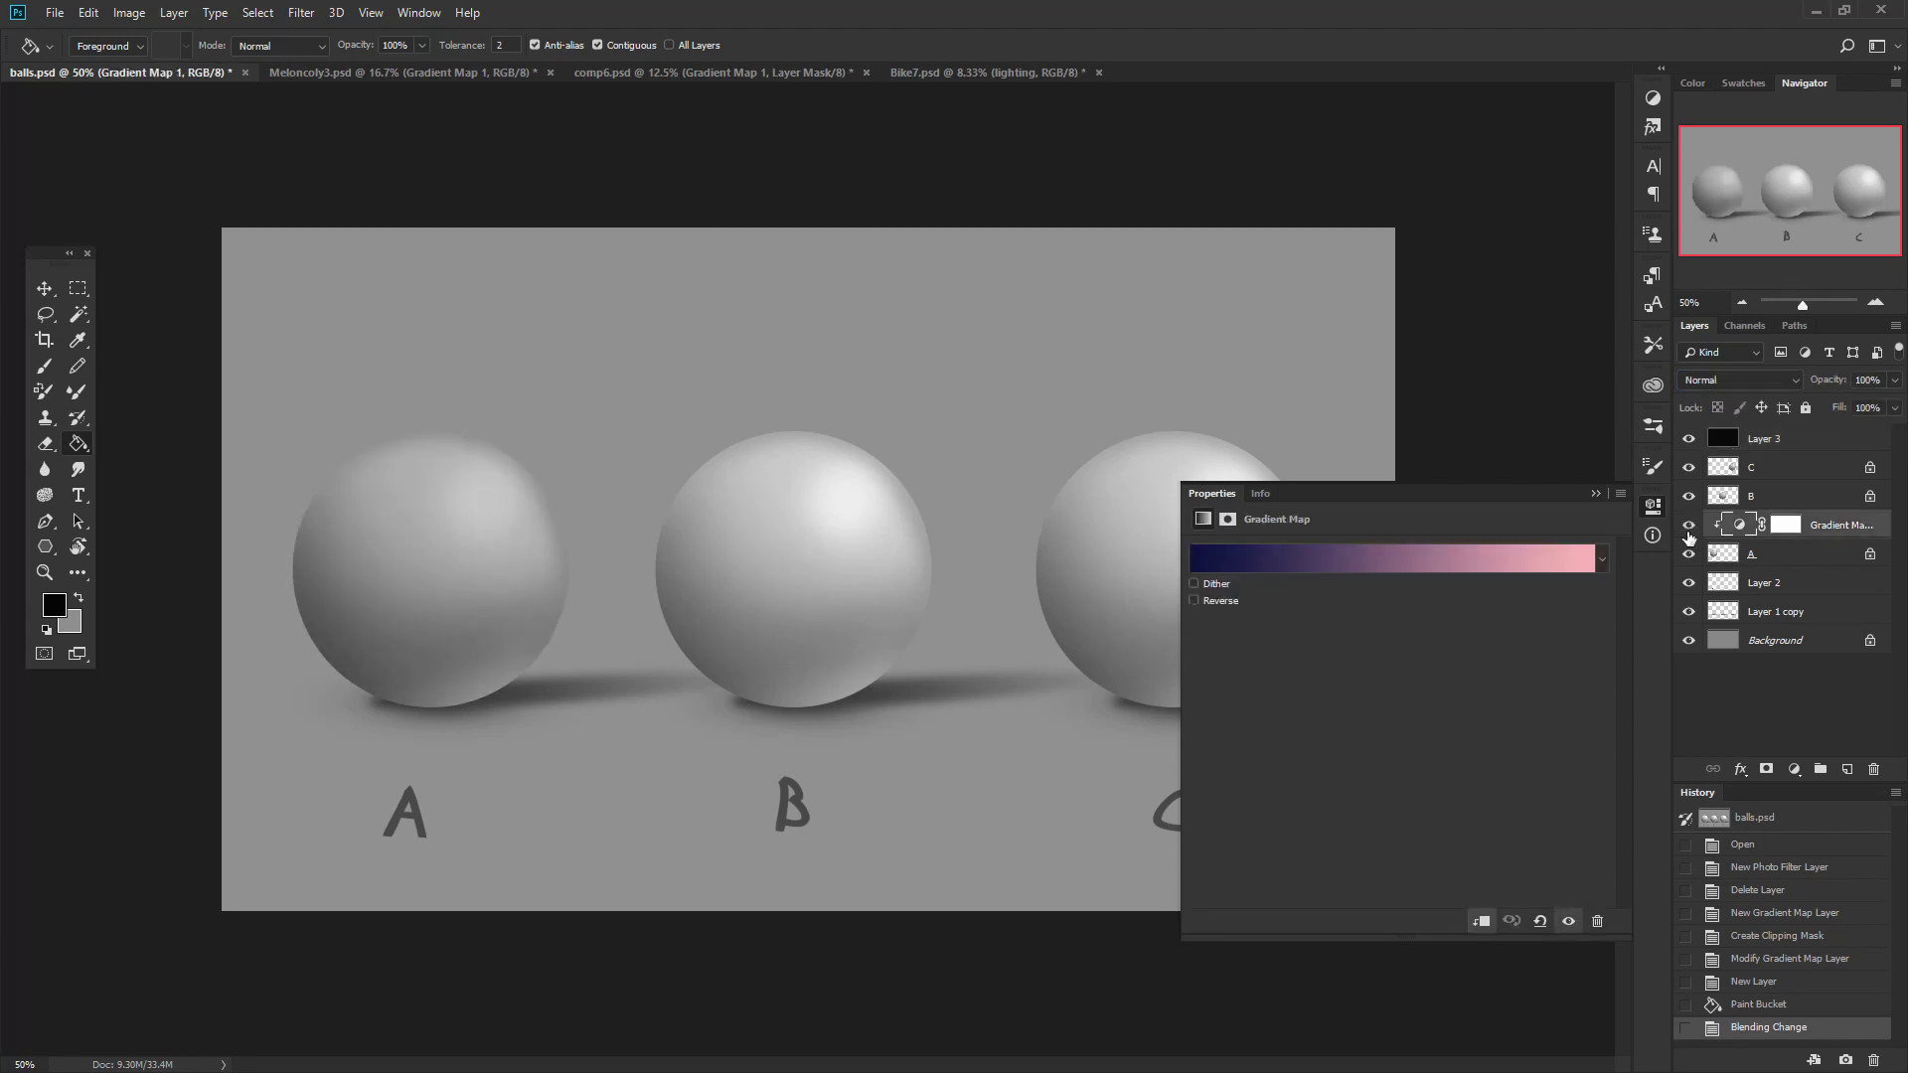
pyautogui.click(1689, 526)
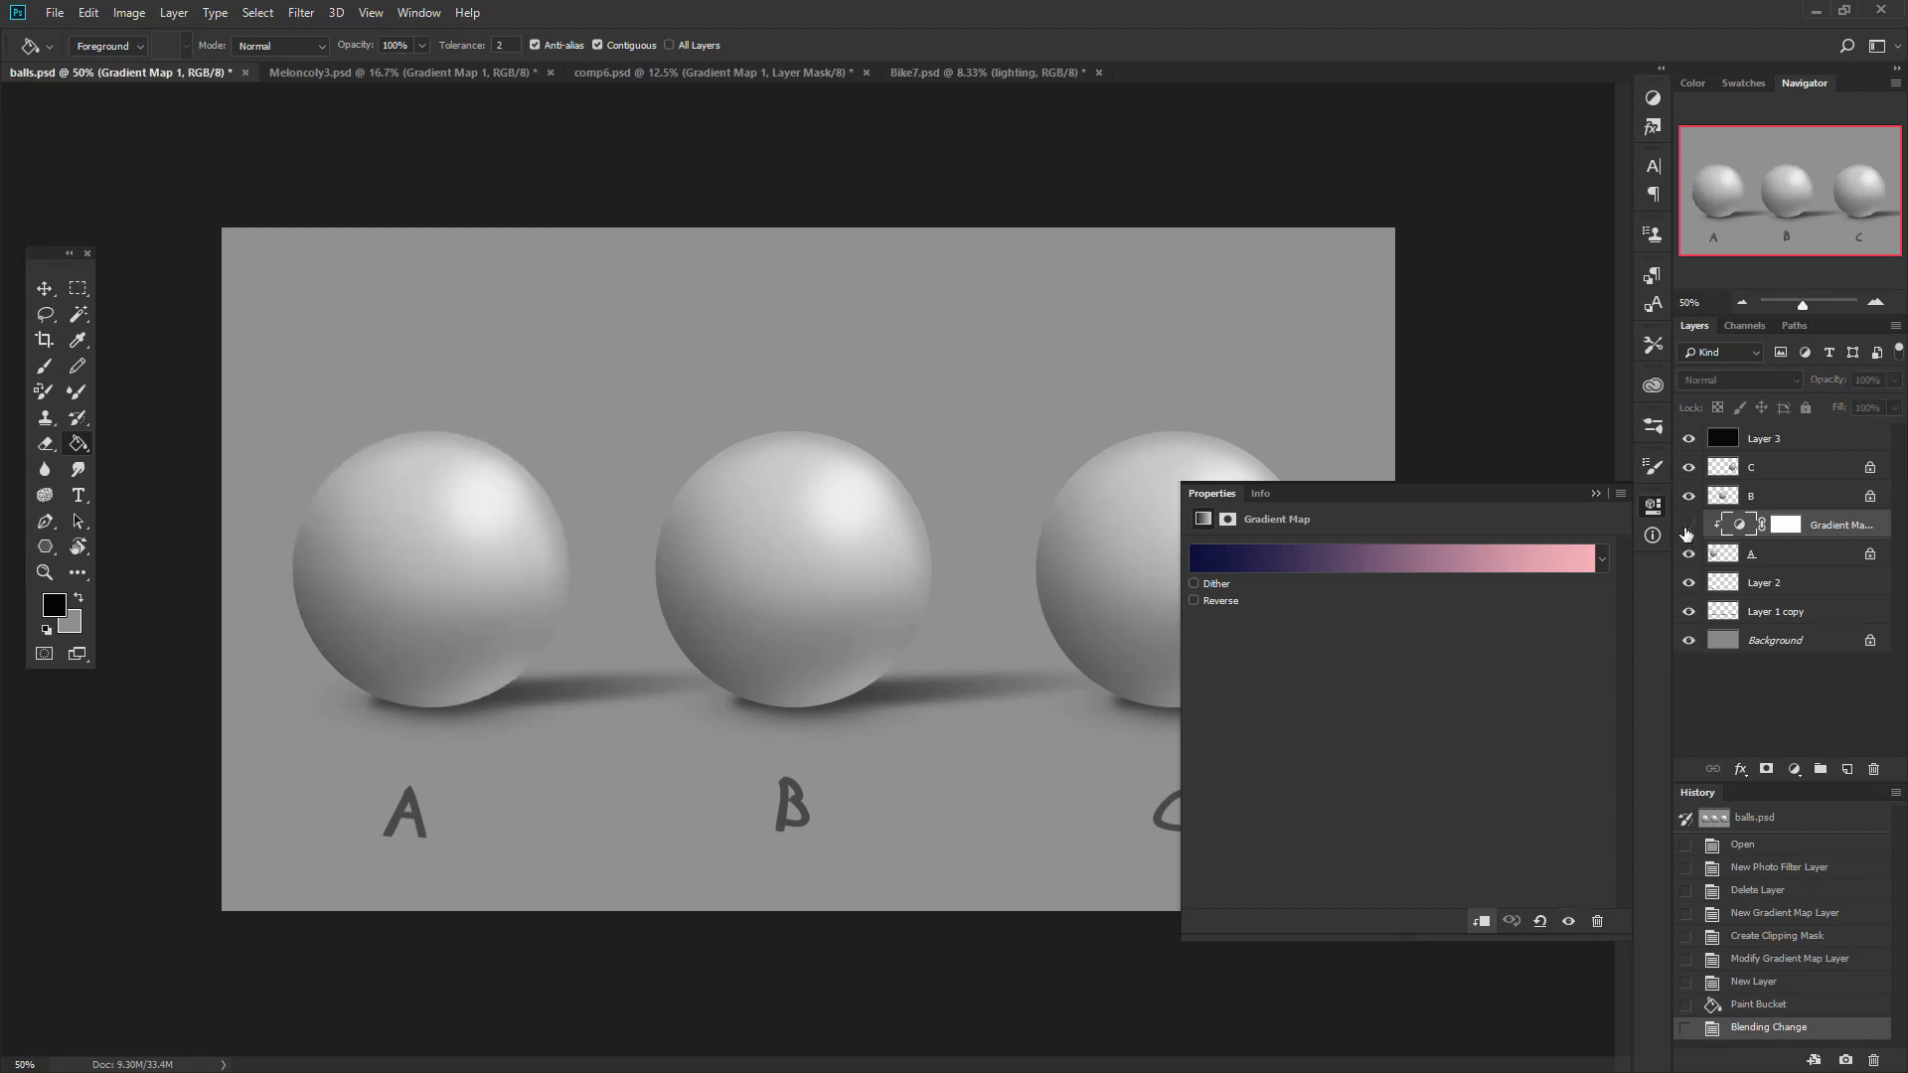
pyautogui.click(1689, 527)
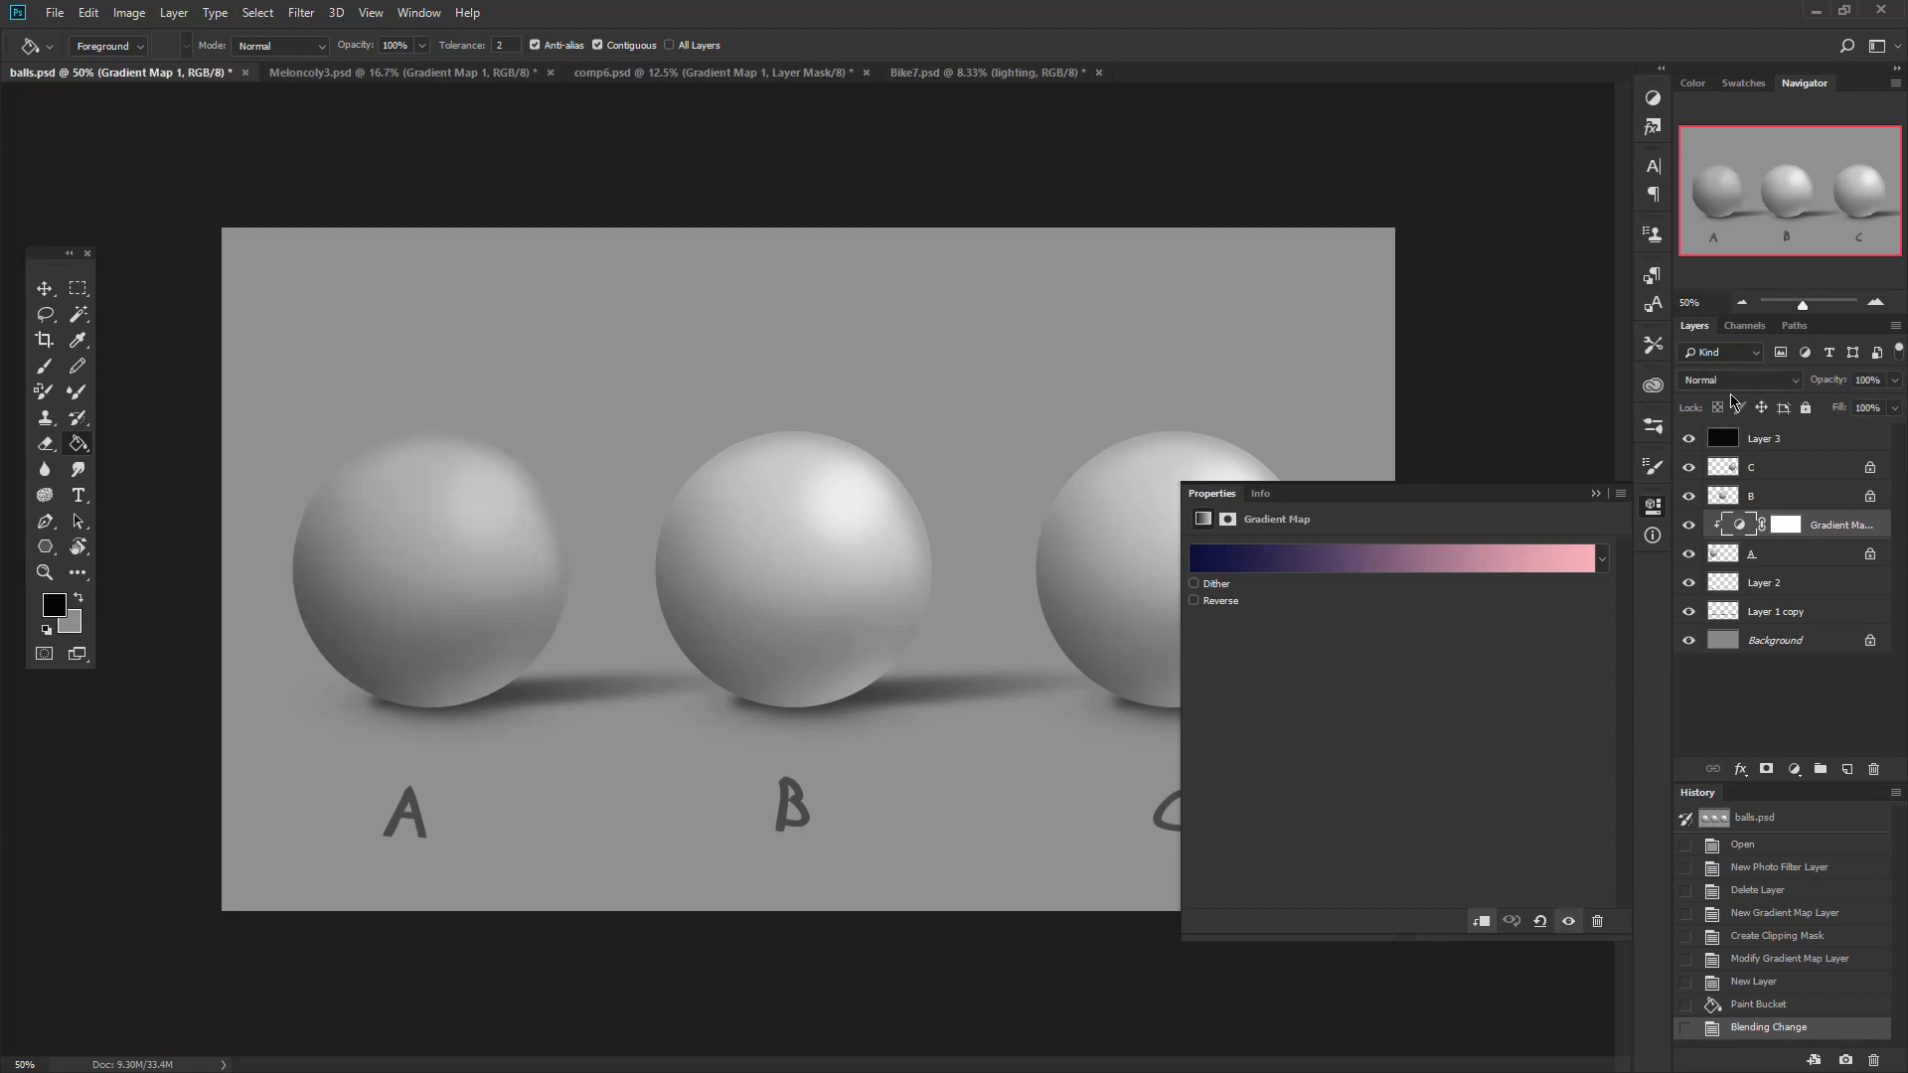
# Try the Color blend mode on the gradient map layer, compare sphere A's values, and return the mode to Normal.
pyautogui.click(1731, 386)
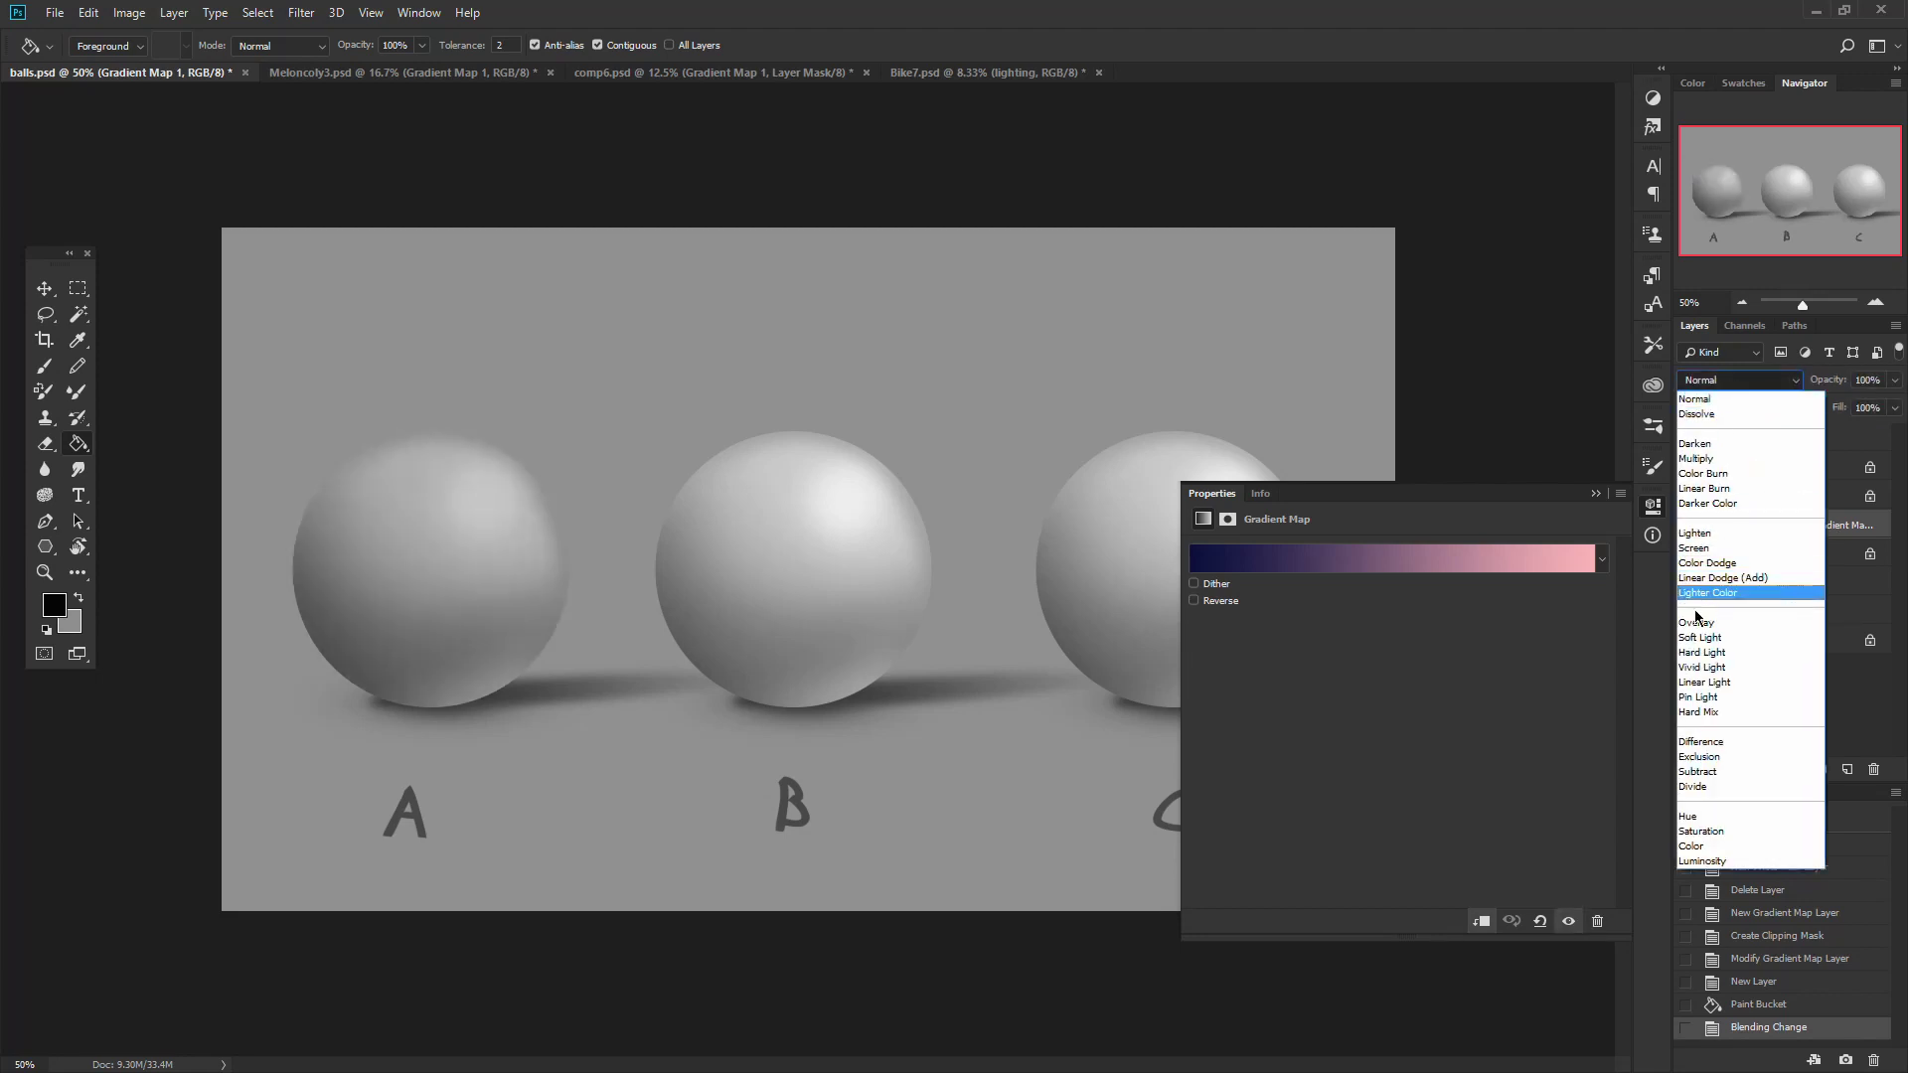
pyautogui.click(1722, 849)
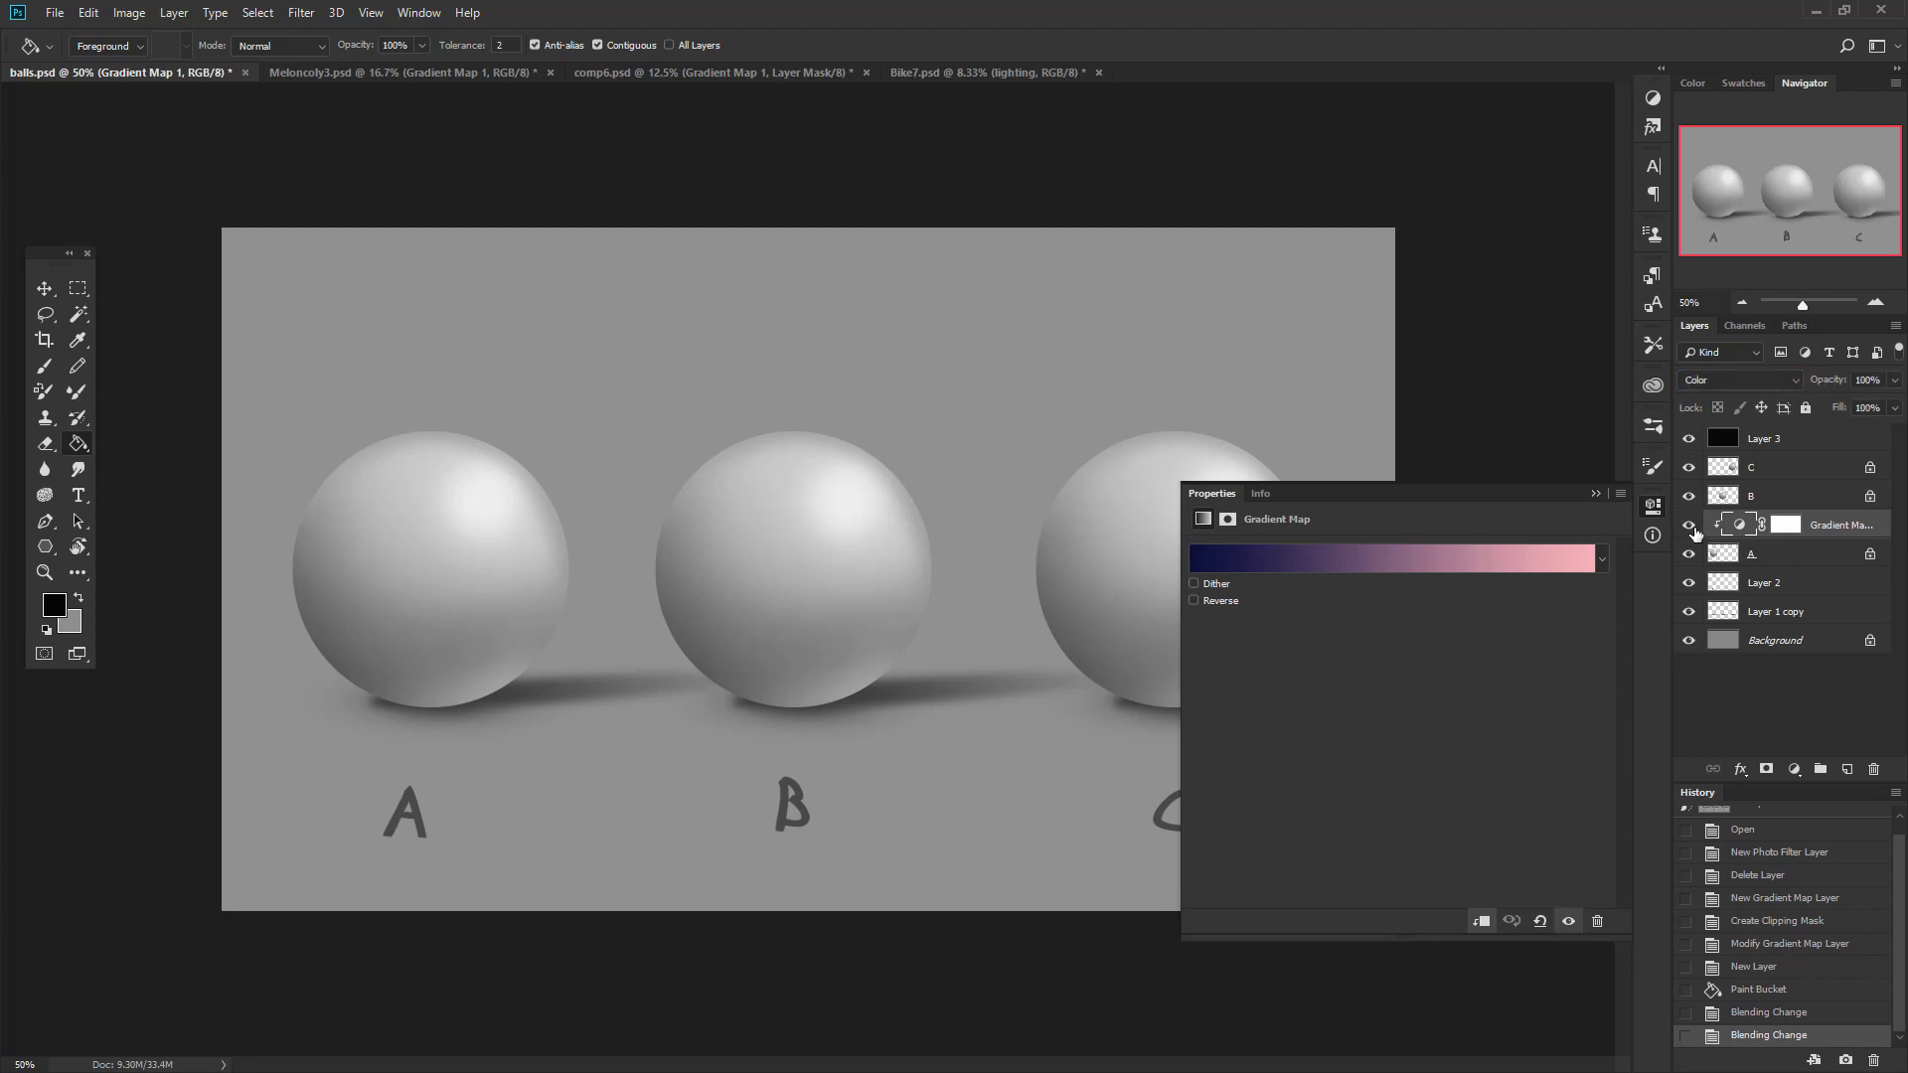
pyautogui.click(1738, 384)
pyautogui.click(1738, 399)
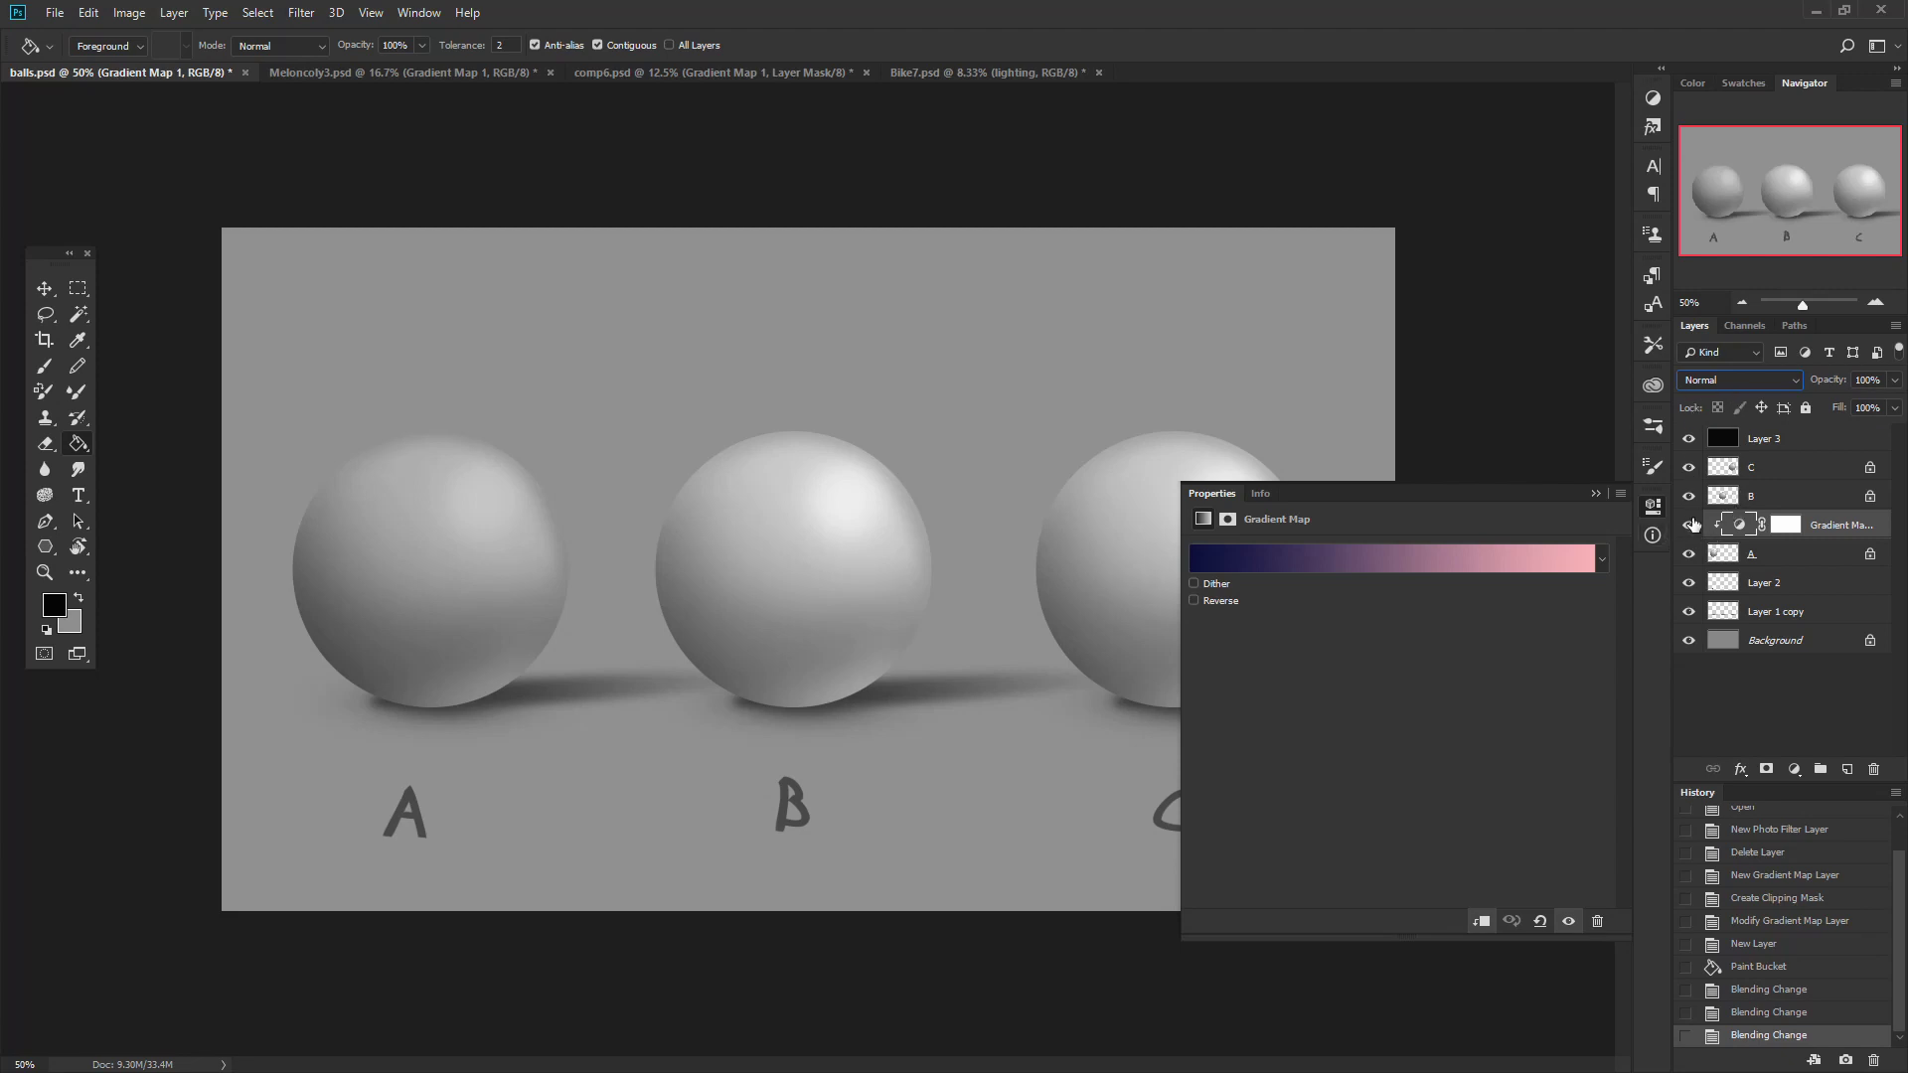
# Hide the black top layer to show the artwork in color.
pyautogui.click(1688, 438)
pyautogui.click(1718, 385)
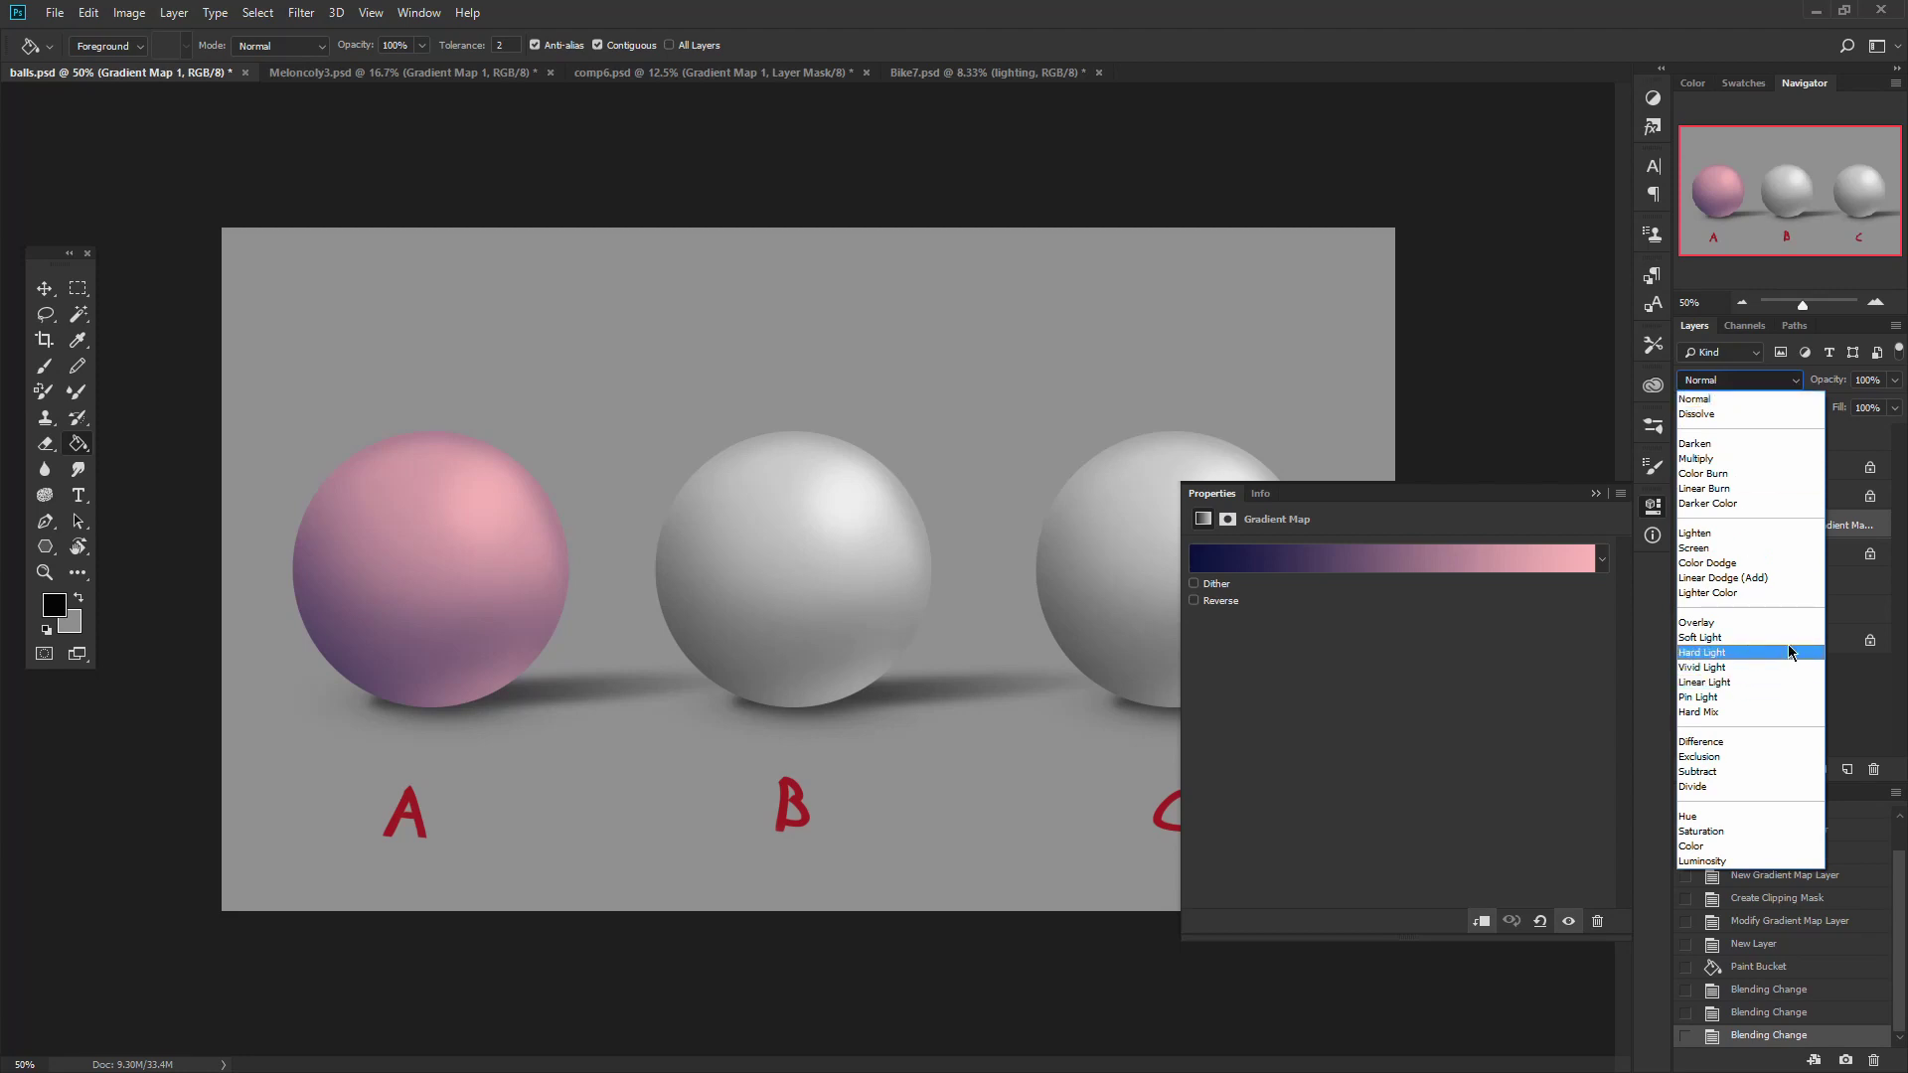
pyautogui.click(1859, 524)
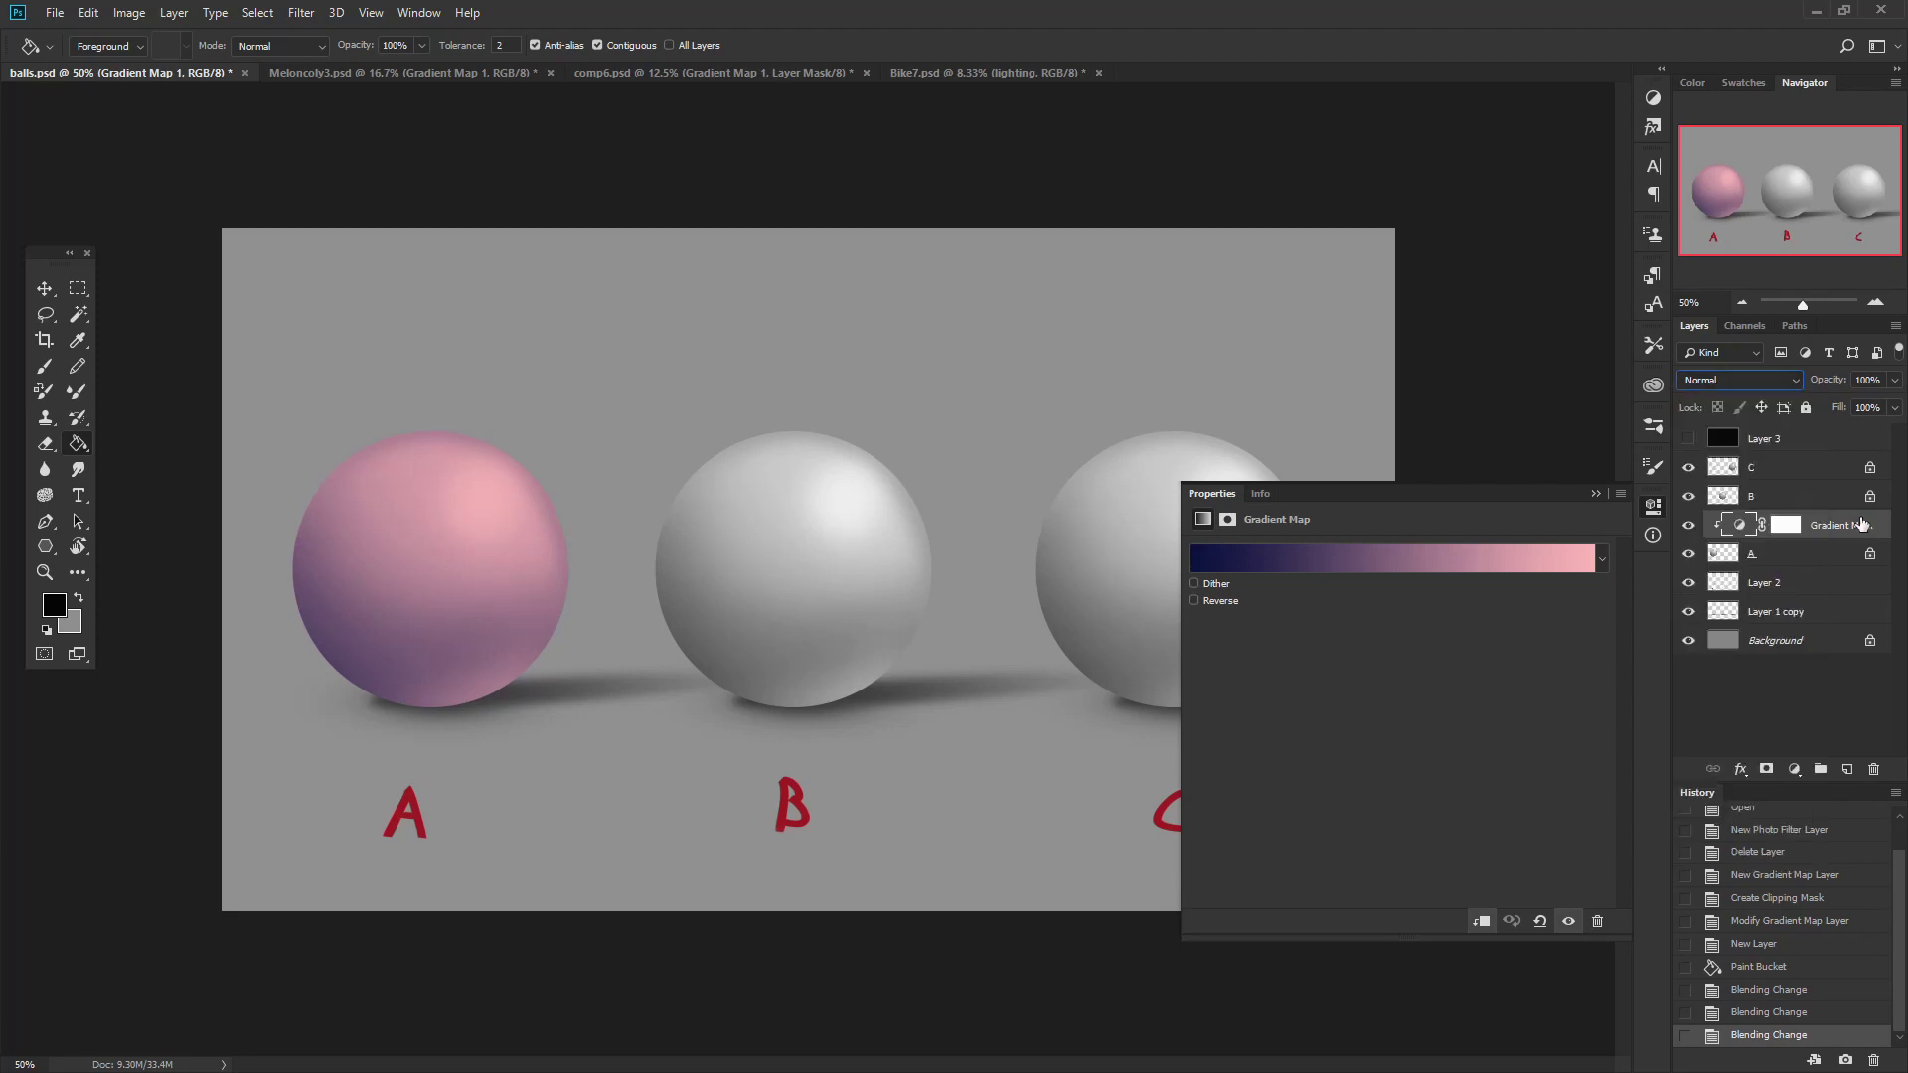
# Add a pale pink #ffebeb color stop at location 52% in the gradient map's gradient.
pyautogui.click(1388, 562)
pyautogui.click(1388, 618)
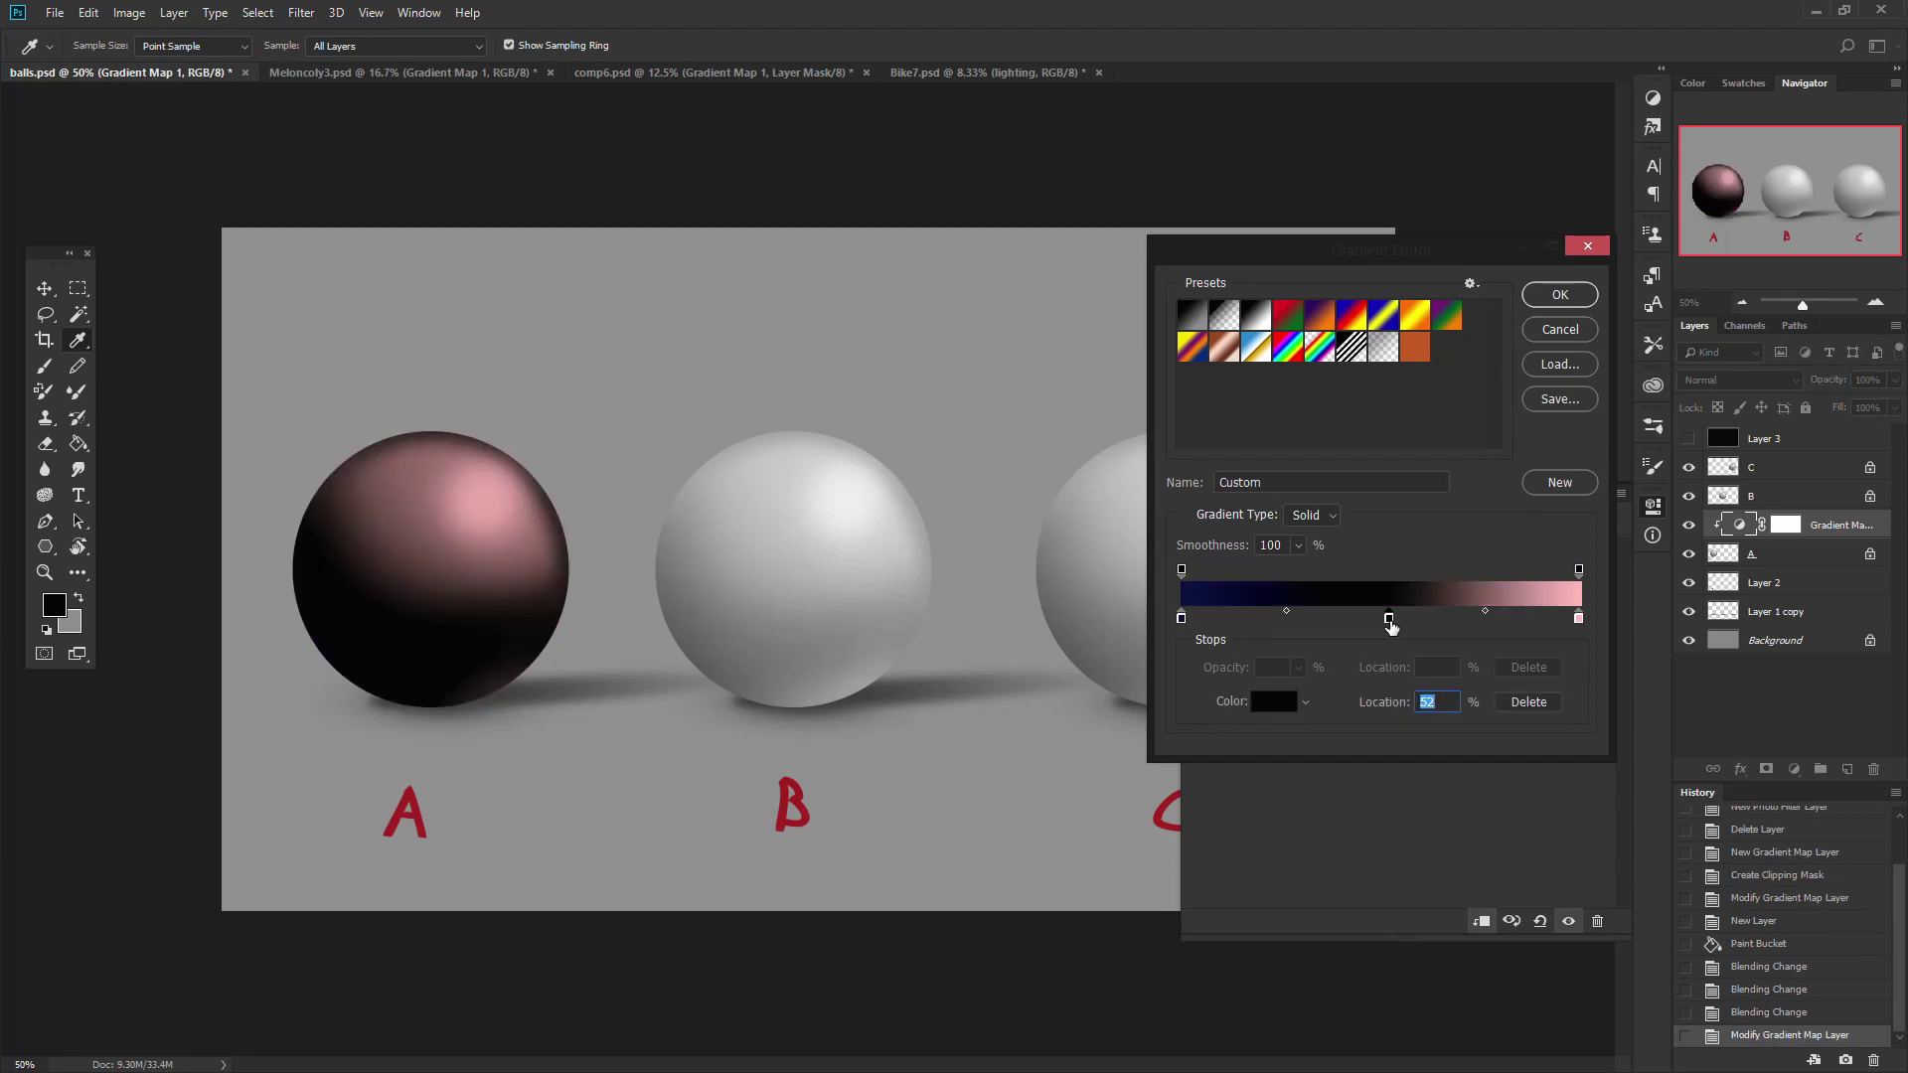
pyautogui.doubleClick(1388, 618)
pyautogui.moveTo(868, 589); pyautogui.dragTo(669, 298)
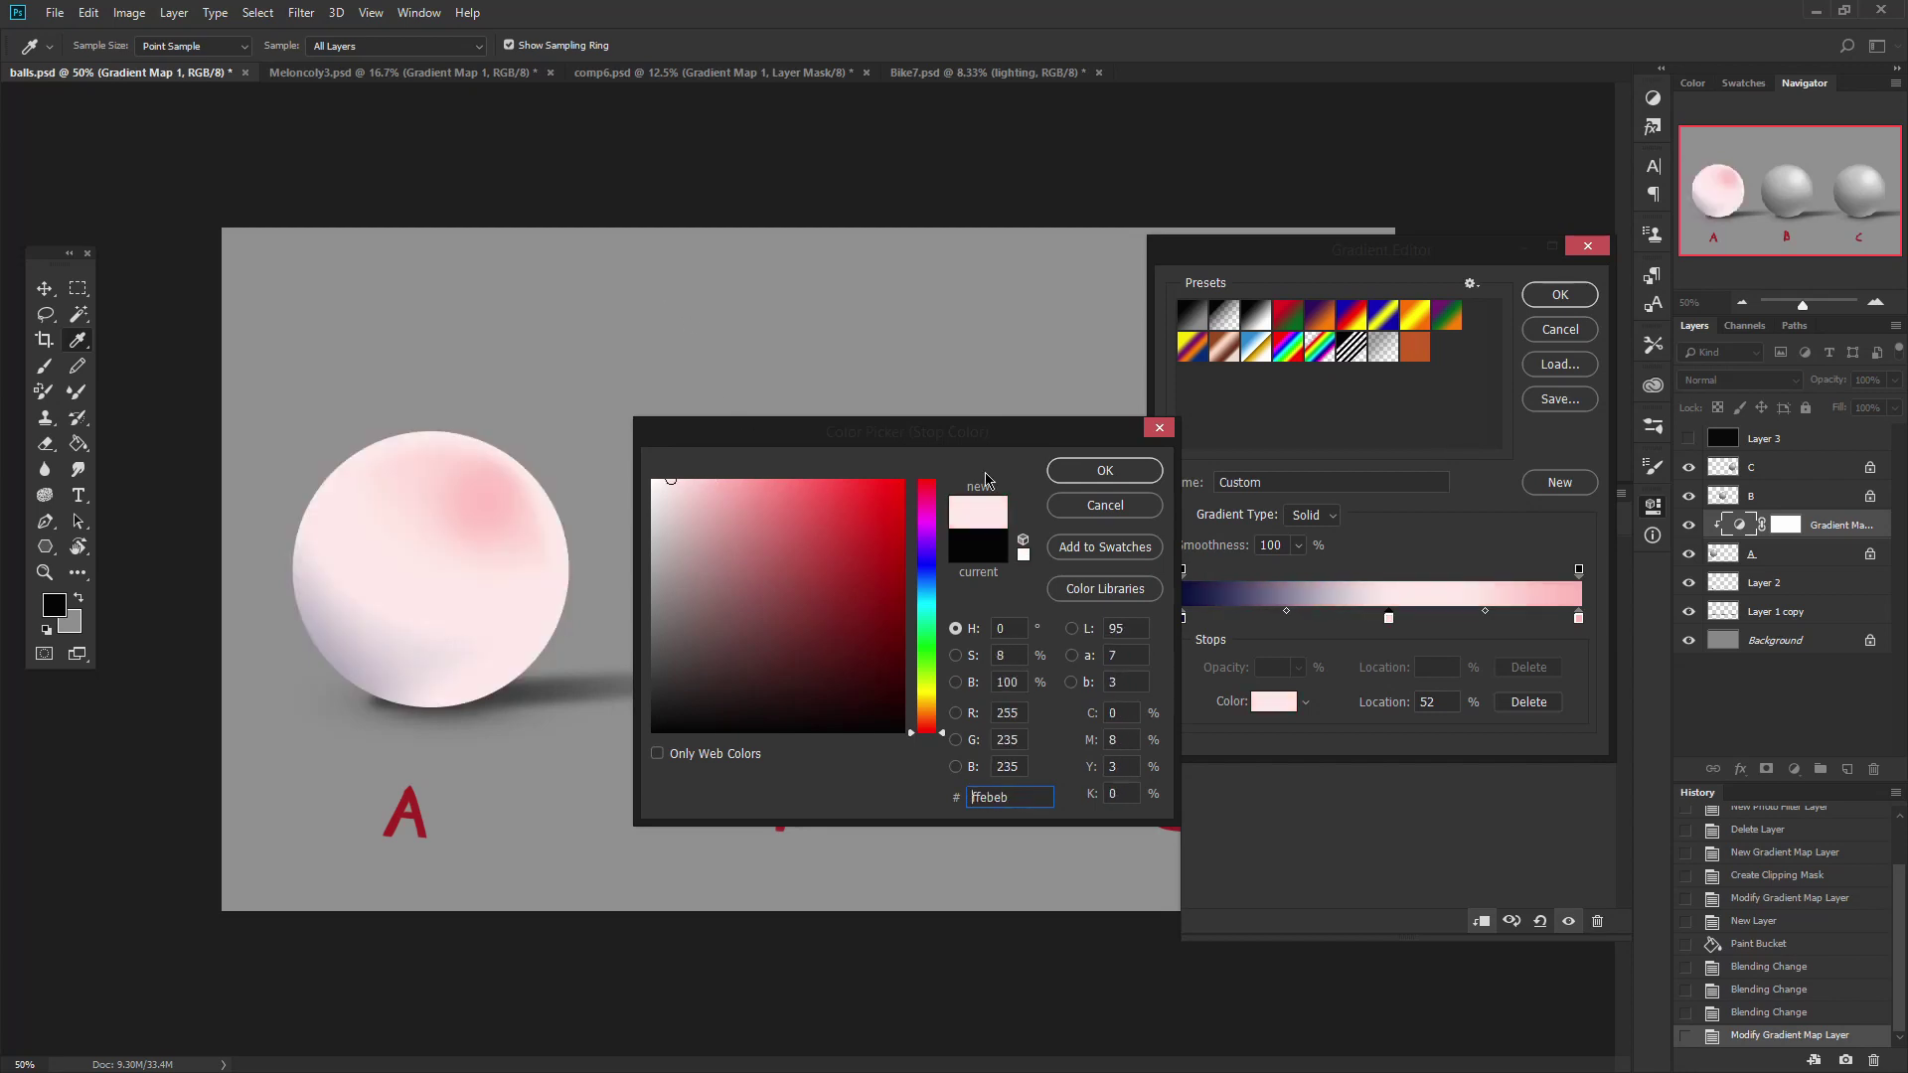
pyautogui.click(1134, 476)
# Shift the pale pink stop slightly toward the highlights and move the navy stop to 24% and the pink stop to 79%.
pyautogui.moveTo(1388, 618)
pyautogui.mouseDown()
pyautogui.moveTo(1348, 618)
pyautogui.moveTo(1394, 618)
pyautogui.mouseUp()
pyautogui.moveTo(1180, 618); pyautogui.dragTo(1277, 618)
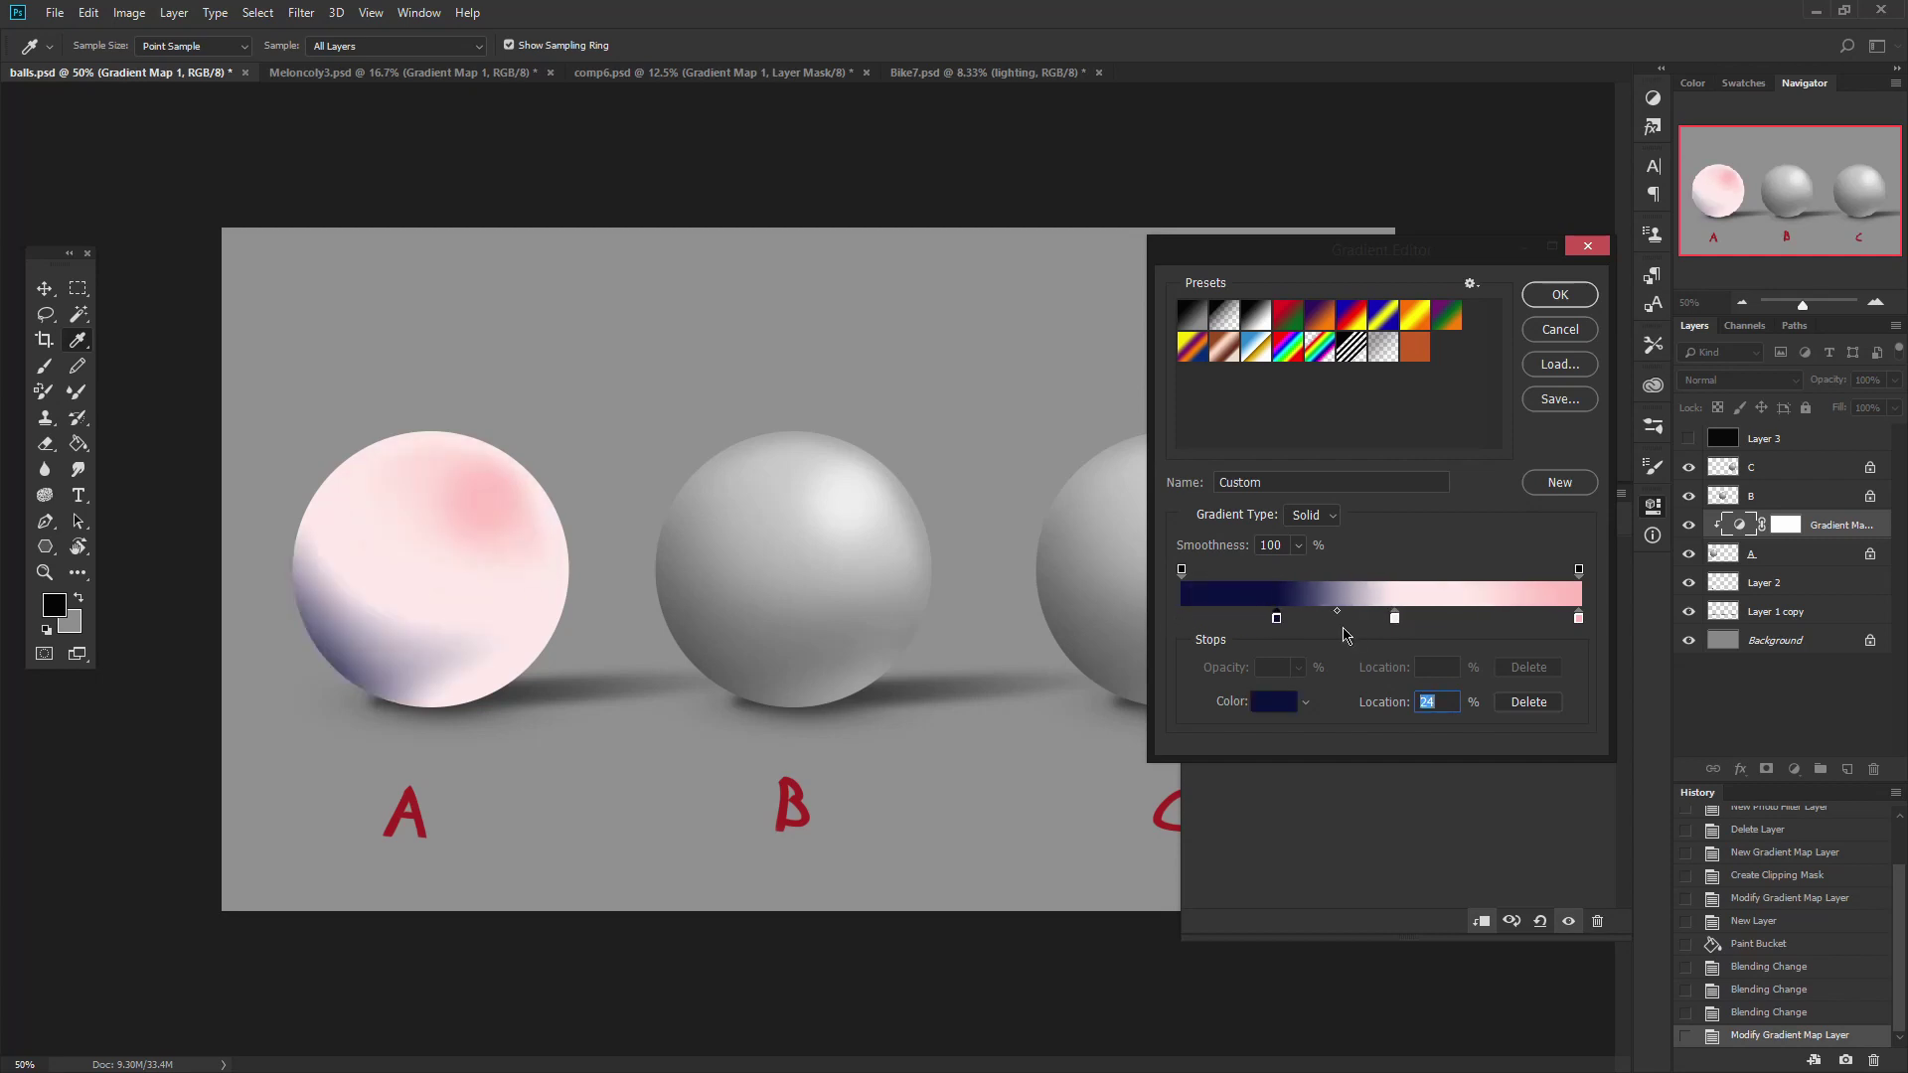
pyautogui.moveTo(1578, 618); pyautogui.dragTo(1494, 620)
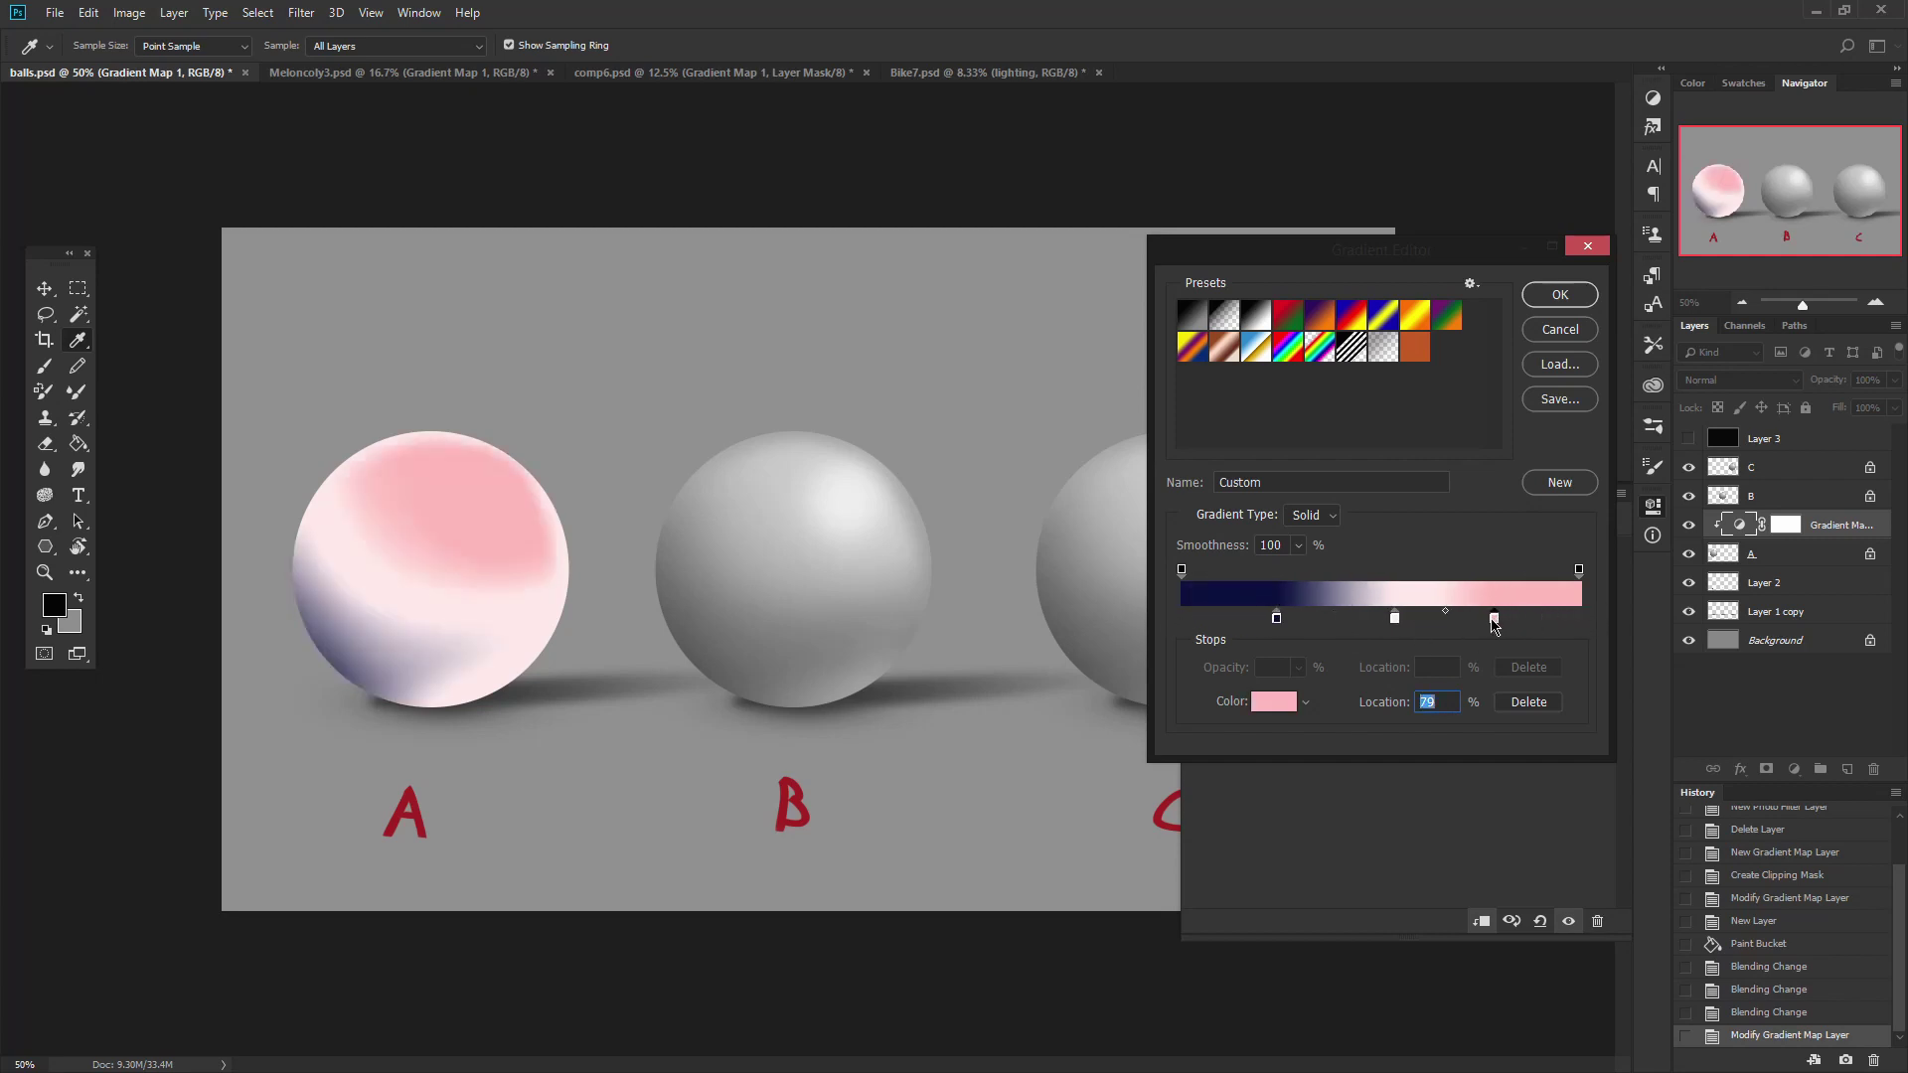
# Add a white #ffffff color stop at the gradient's shadow end and move the navy stop to 29%.
pyautogui.doubleClick(1185, 619)
pyautogui.click(663, 484)
pyautogui.click(1105, 473)
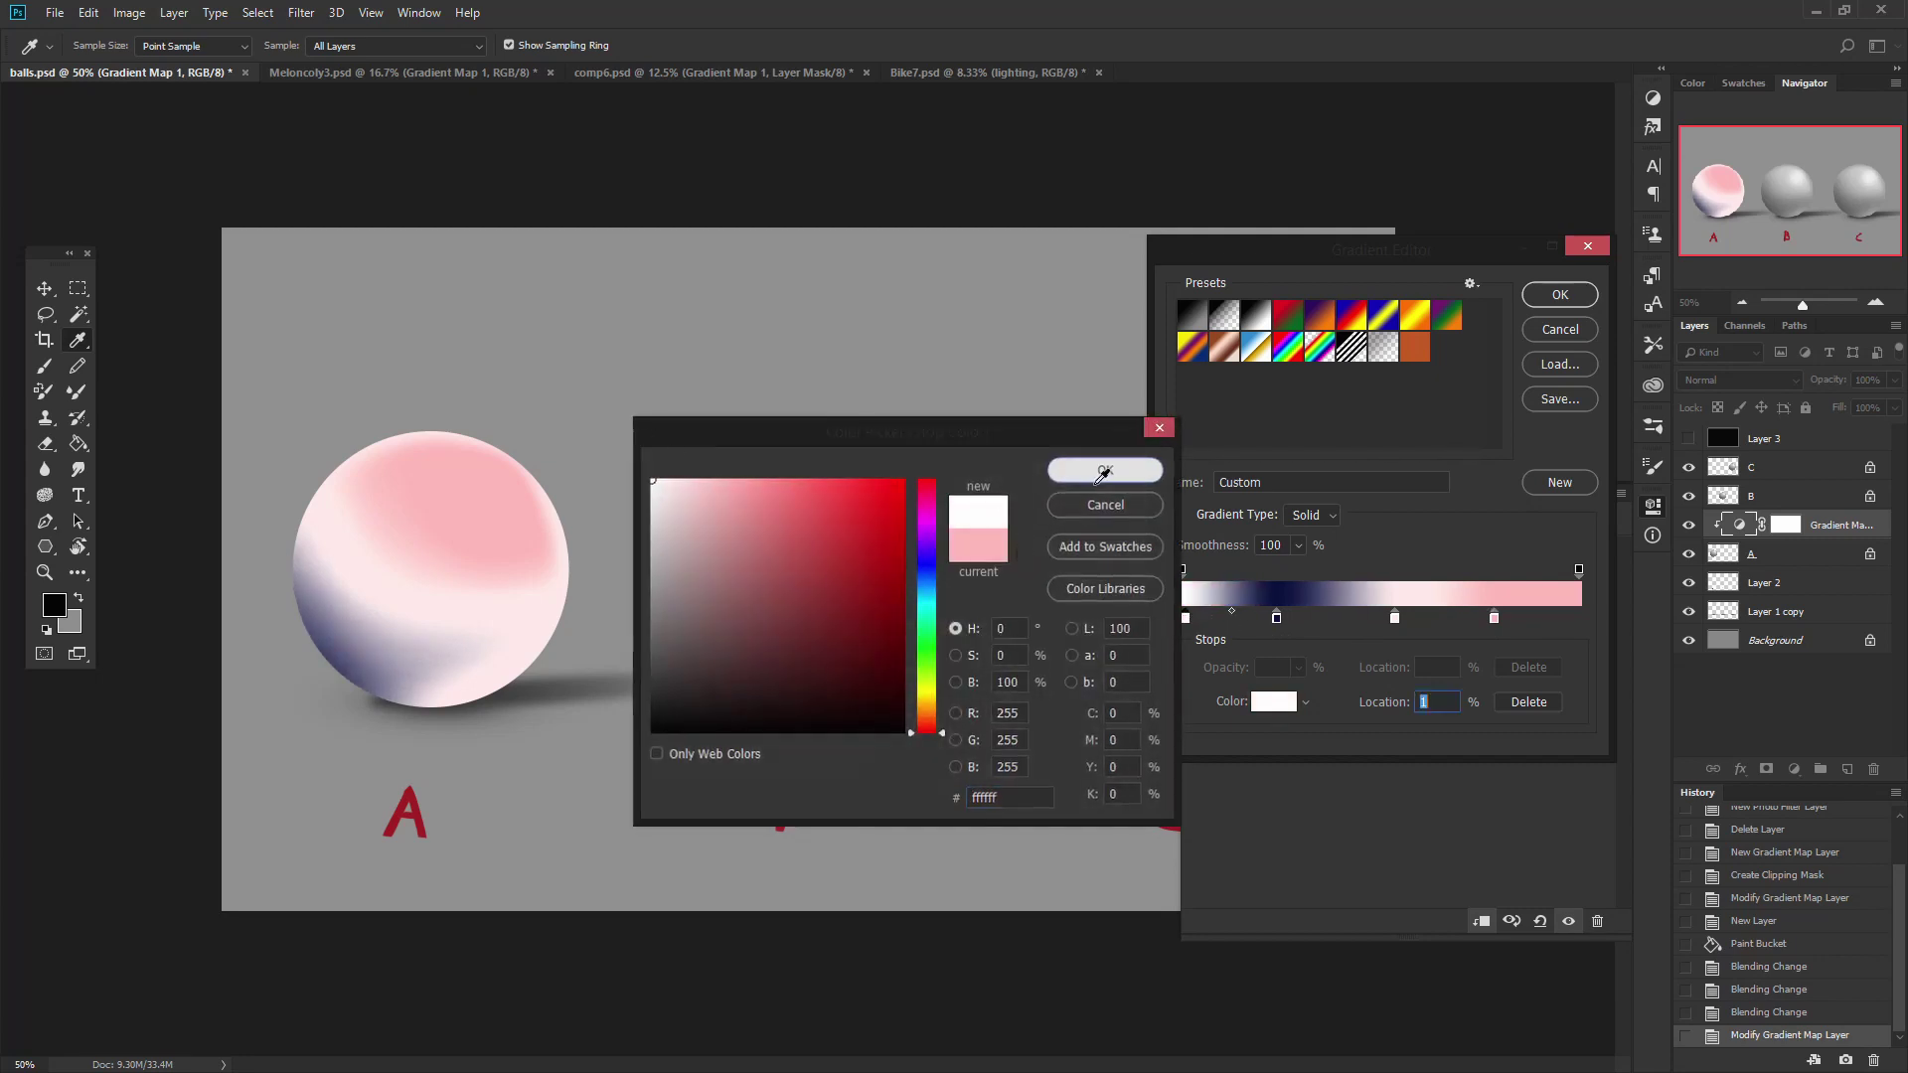
pyautogui.moveTo(1276, 618); pyautogui.dragTo(1295, 618)
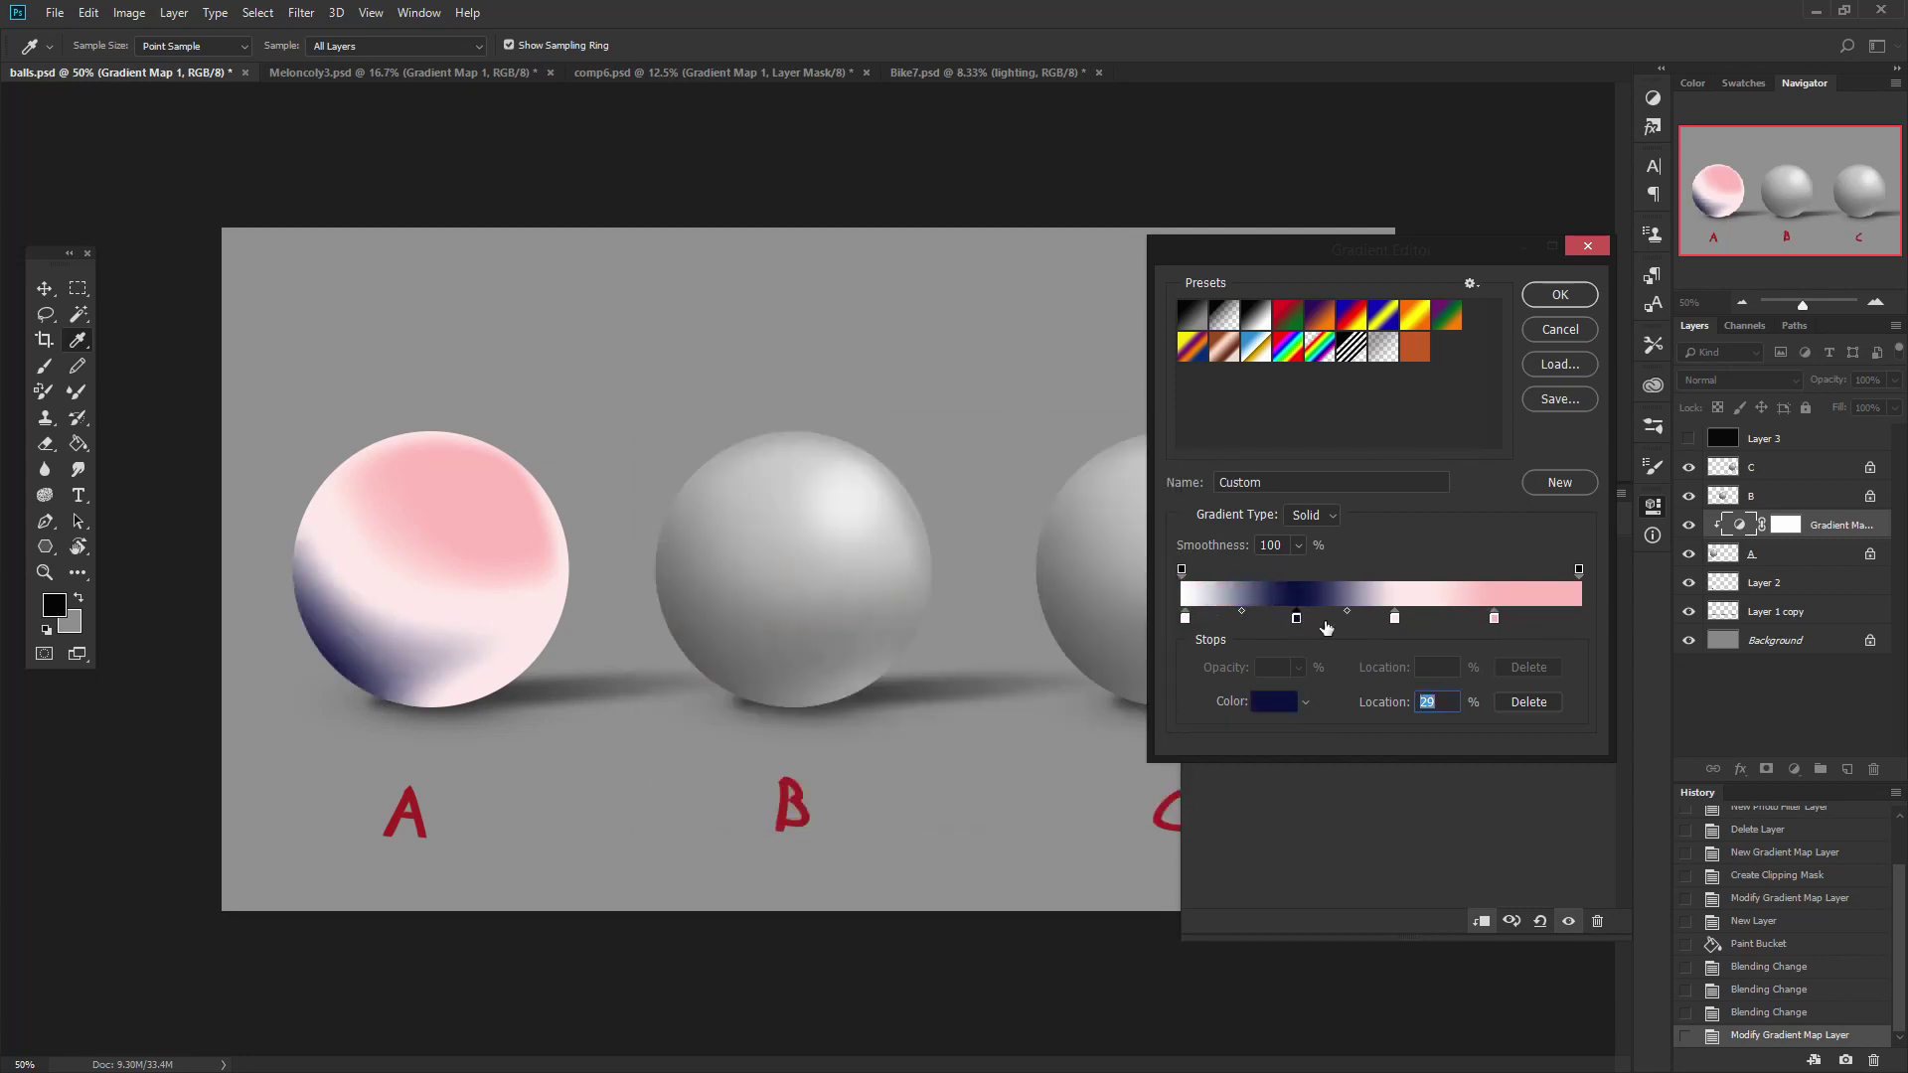
# Add a navy #050c3a color stop at location 100%, and discard all these gradient edits.
pyautogui.doubleClick(1579, 617)
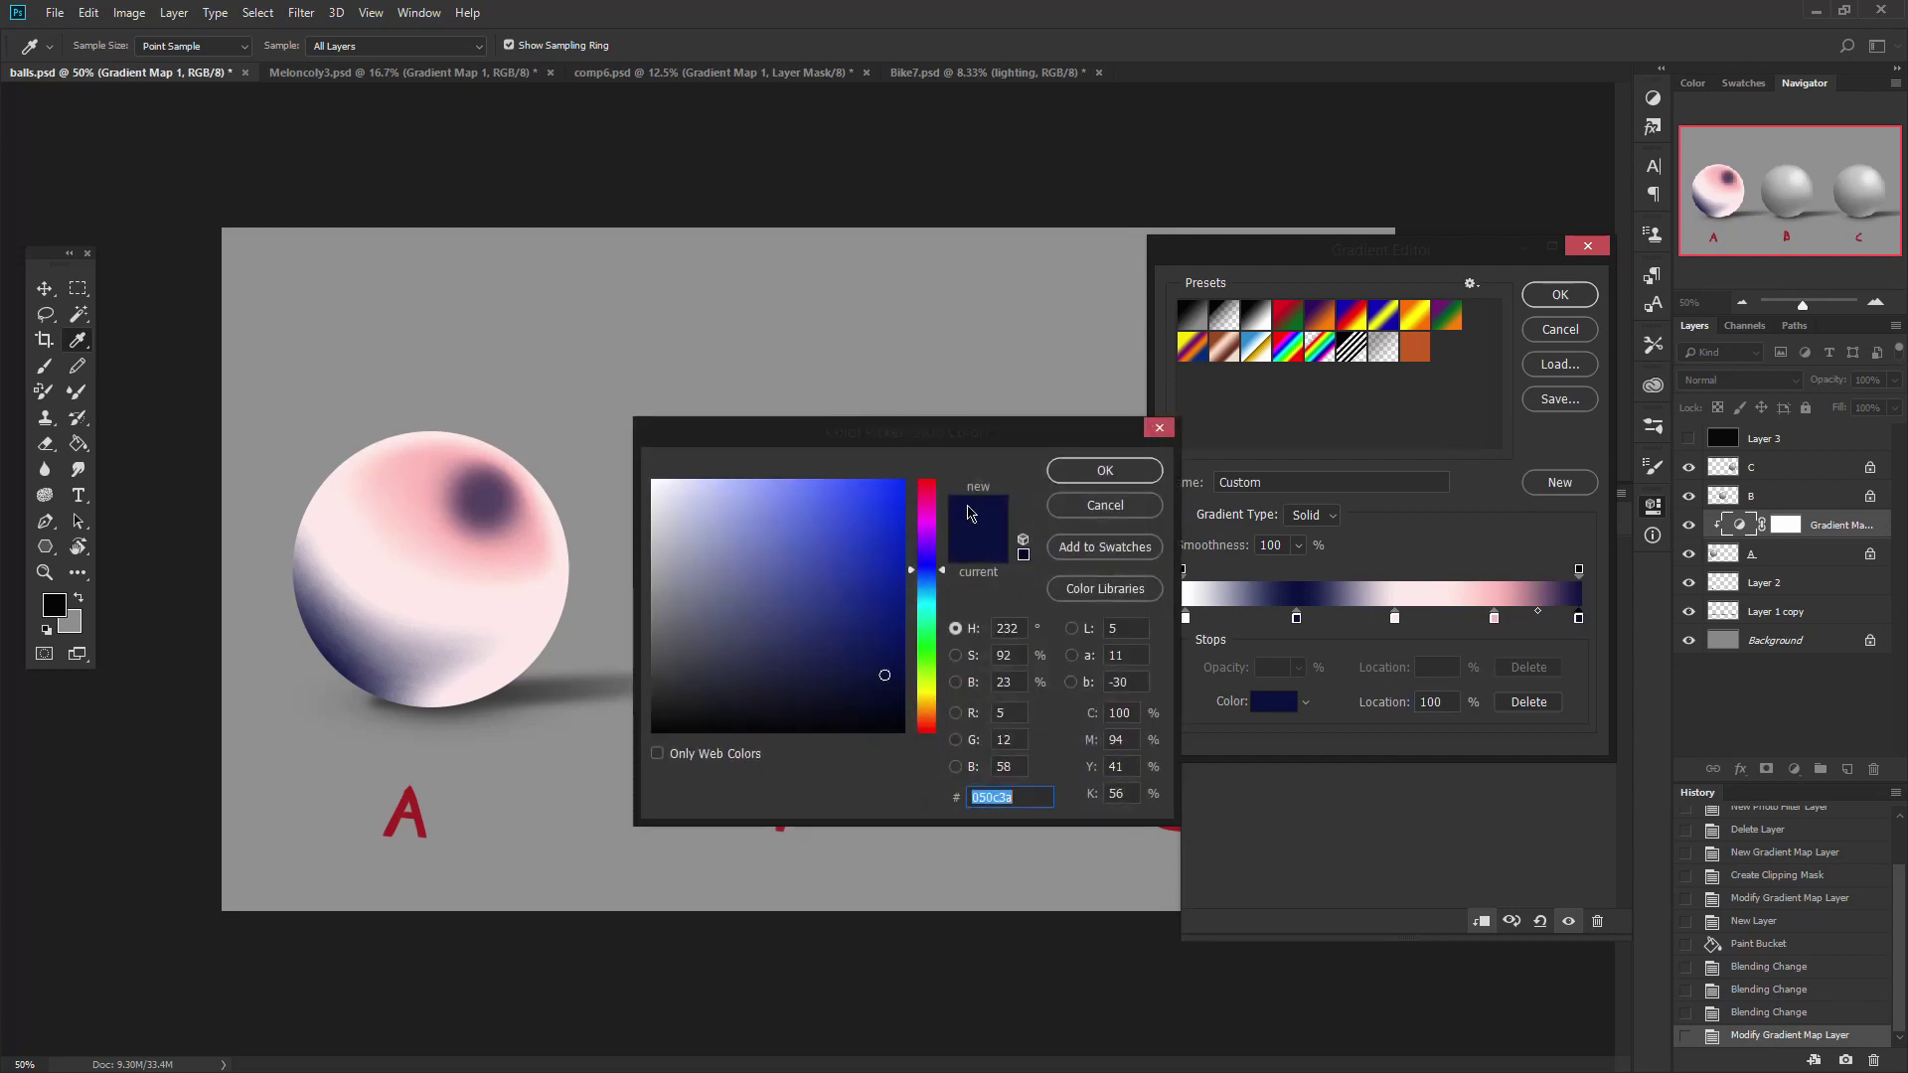
pyautogui.click(1084, 469)
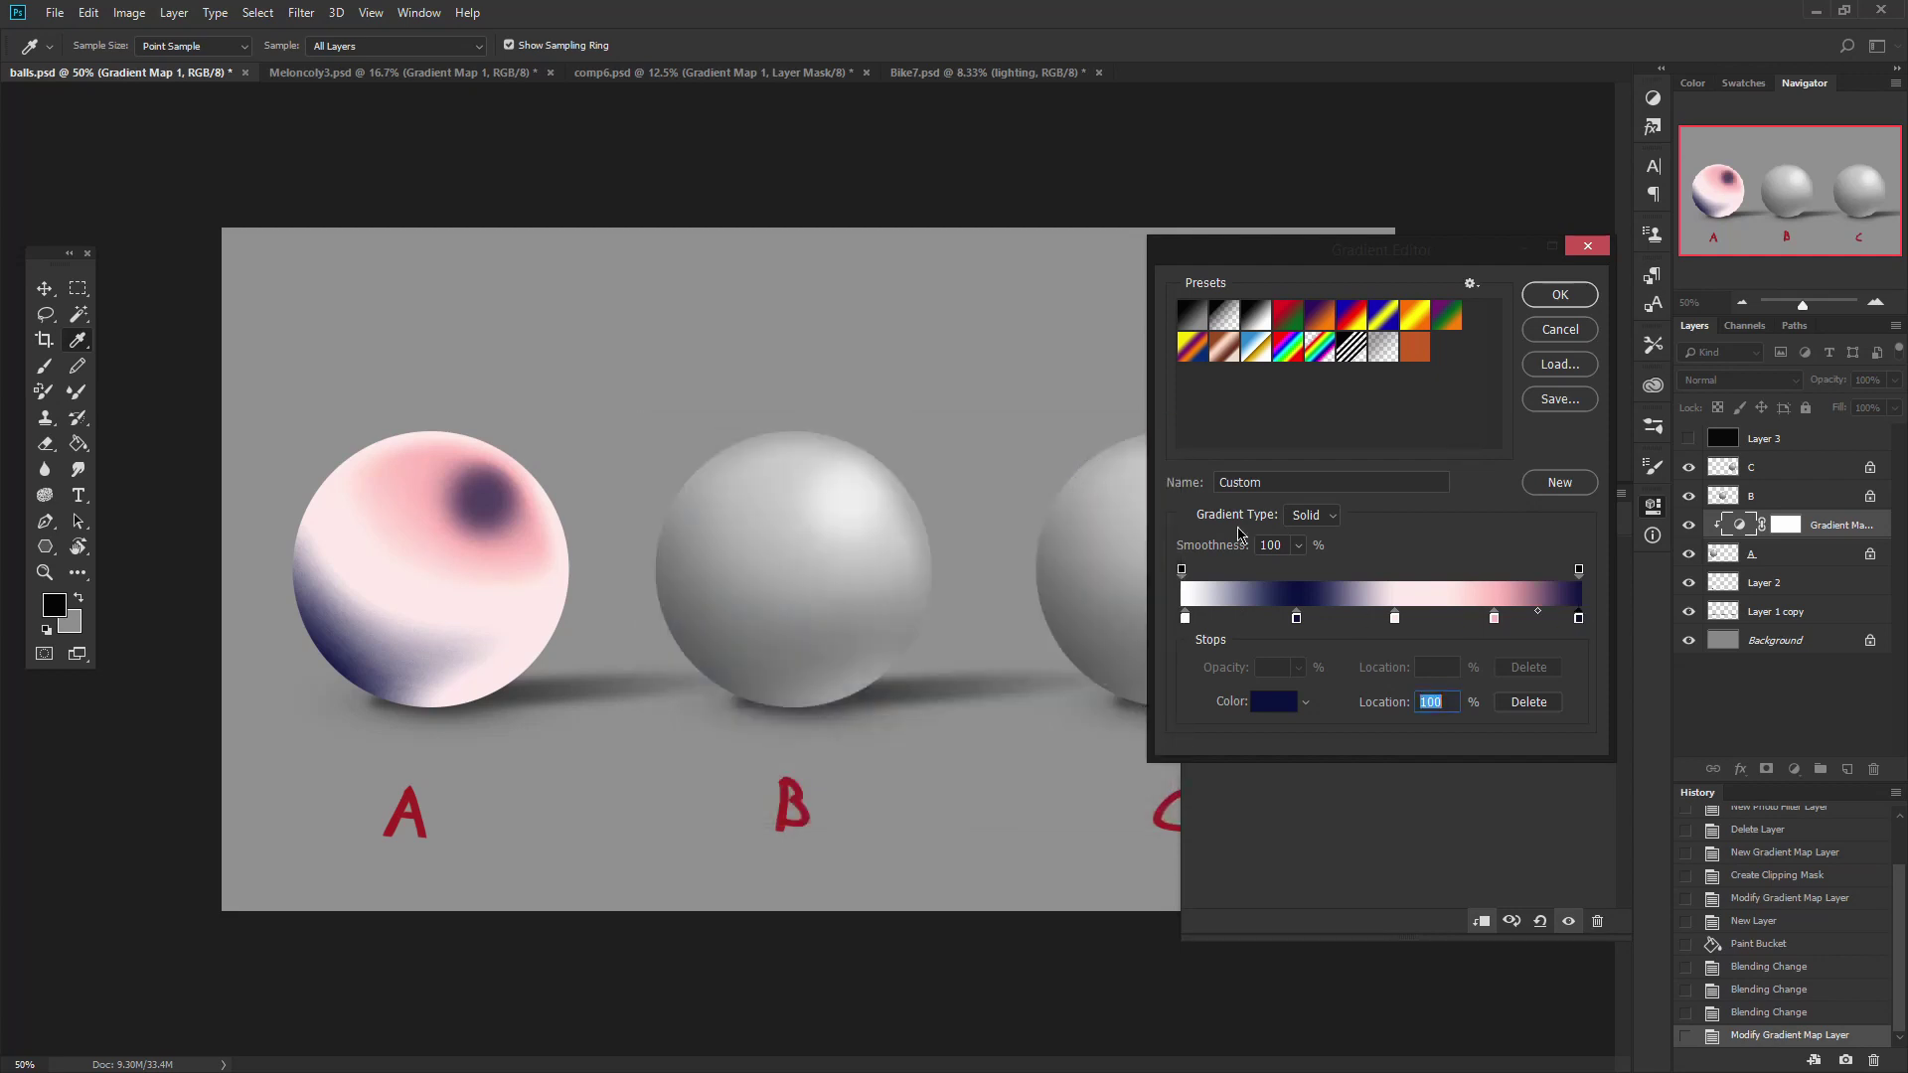
pyautogui.click(1560, 336)
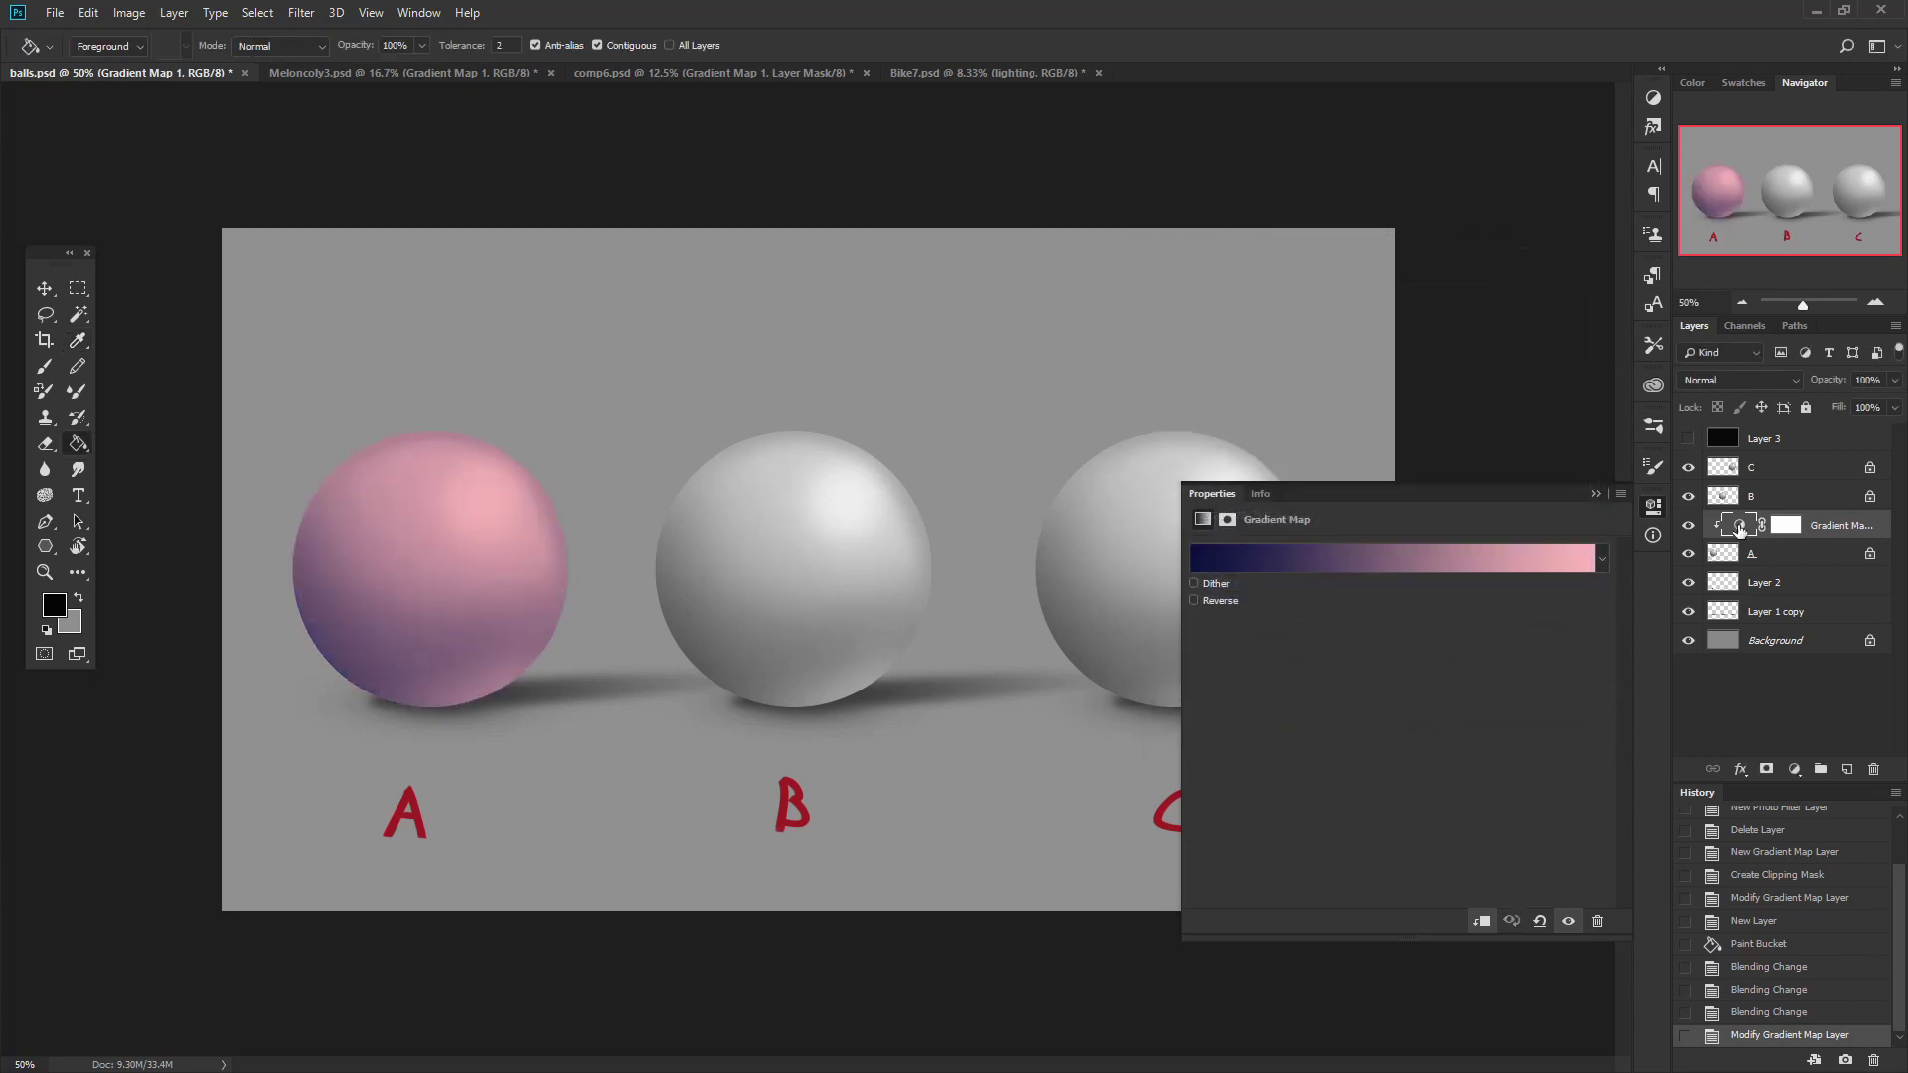
# Add a dark indigo #1e1562 color stop at location 22% in the gradient map's gradient.
pyautogui.click(1411, 556)
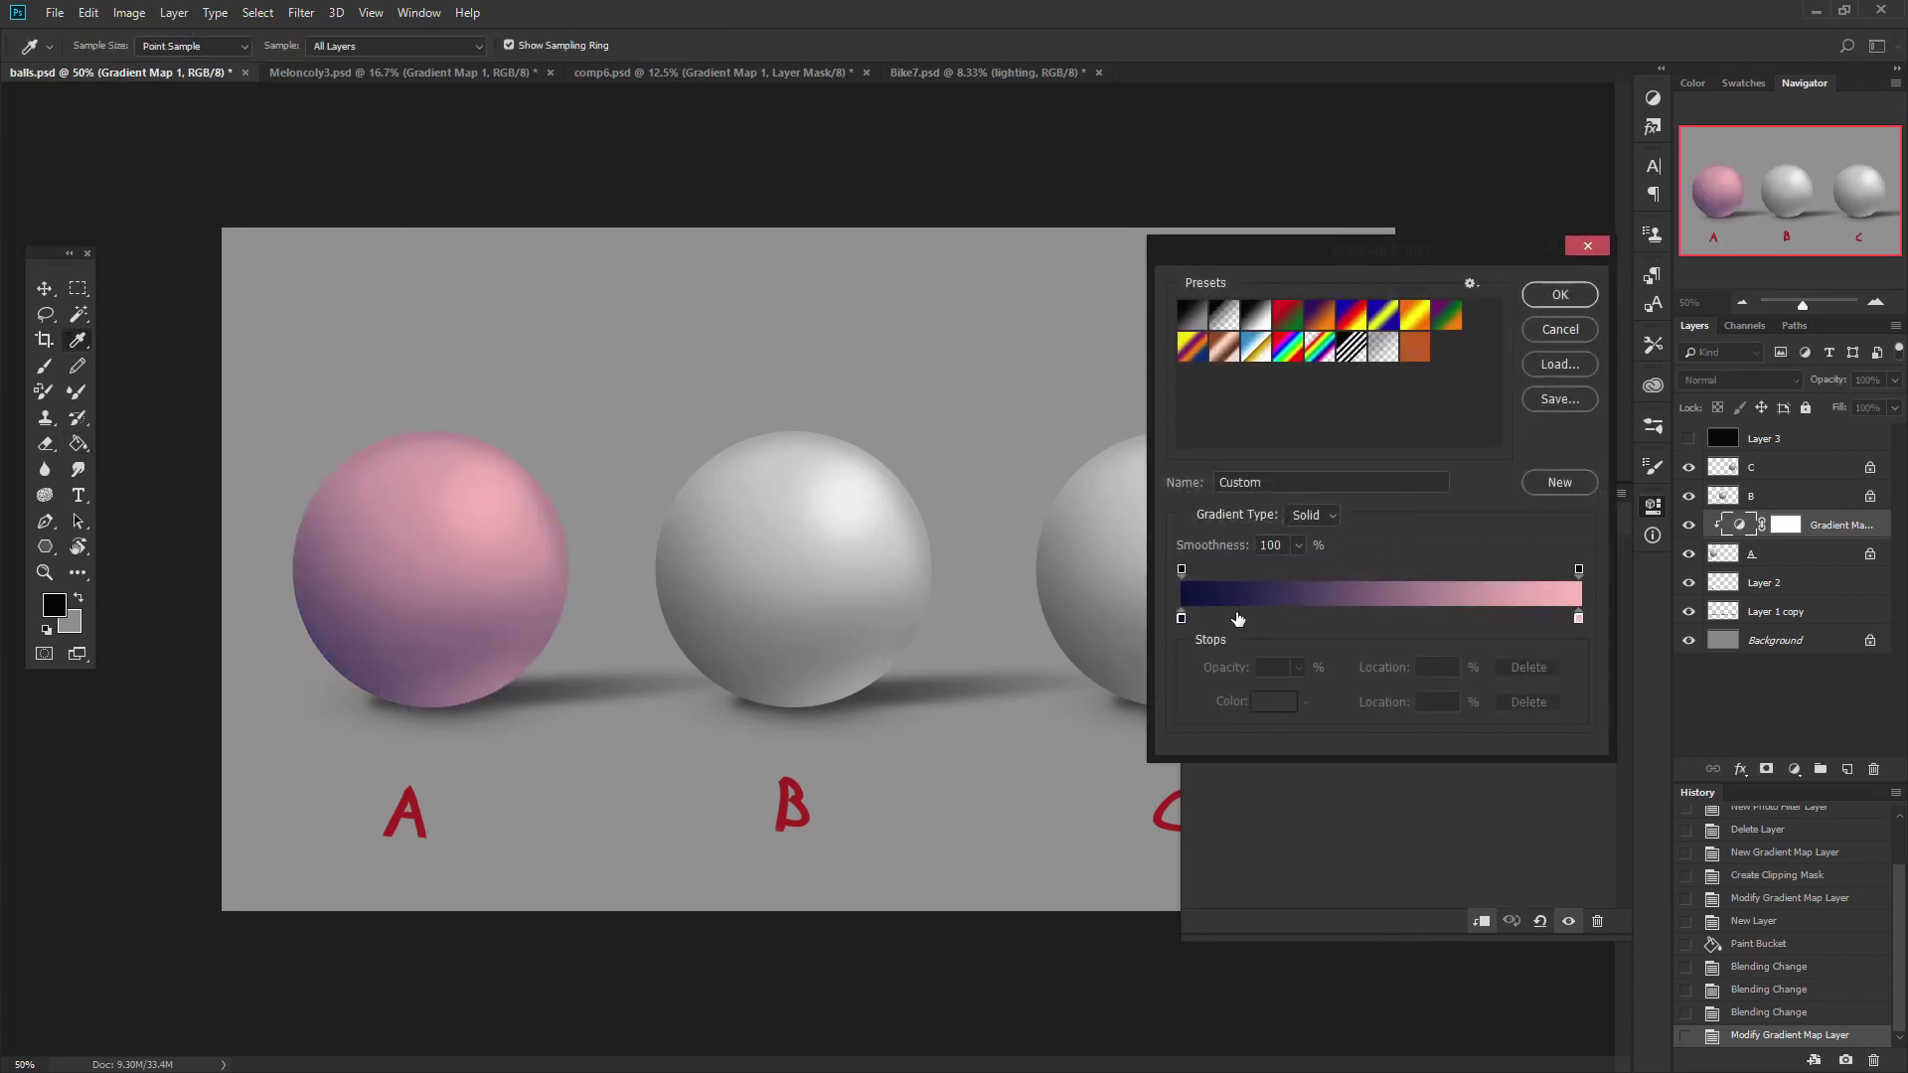
pyautogui.doubleClick(1270, 619)
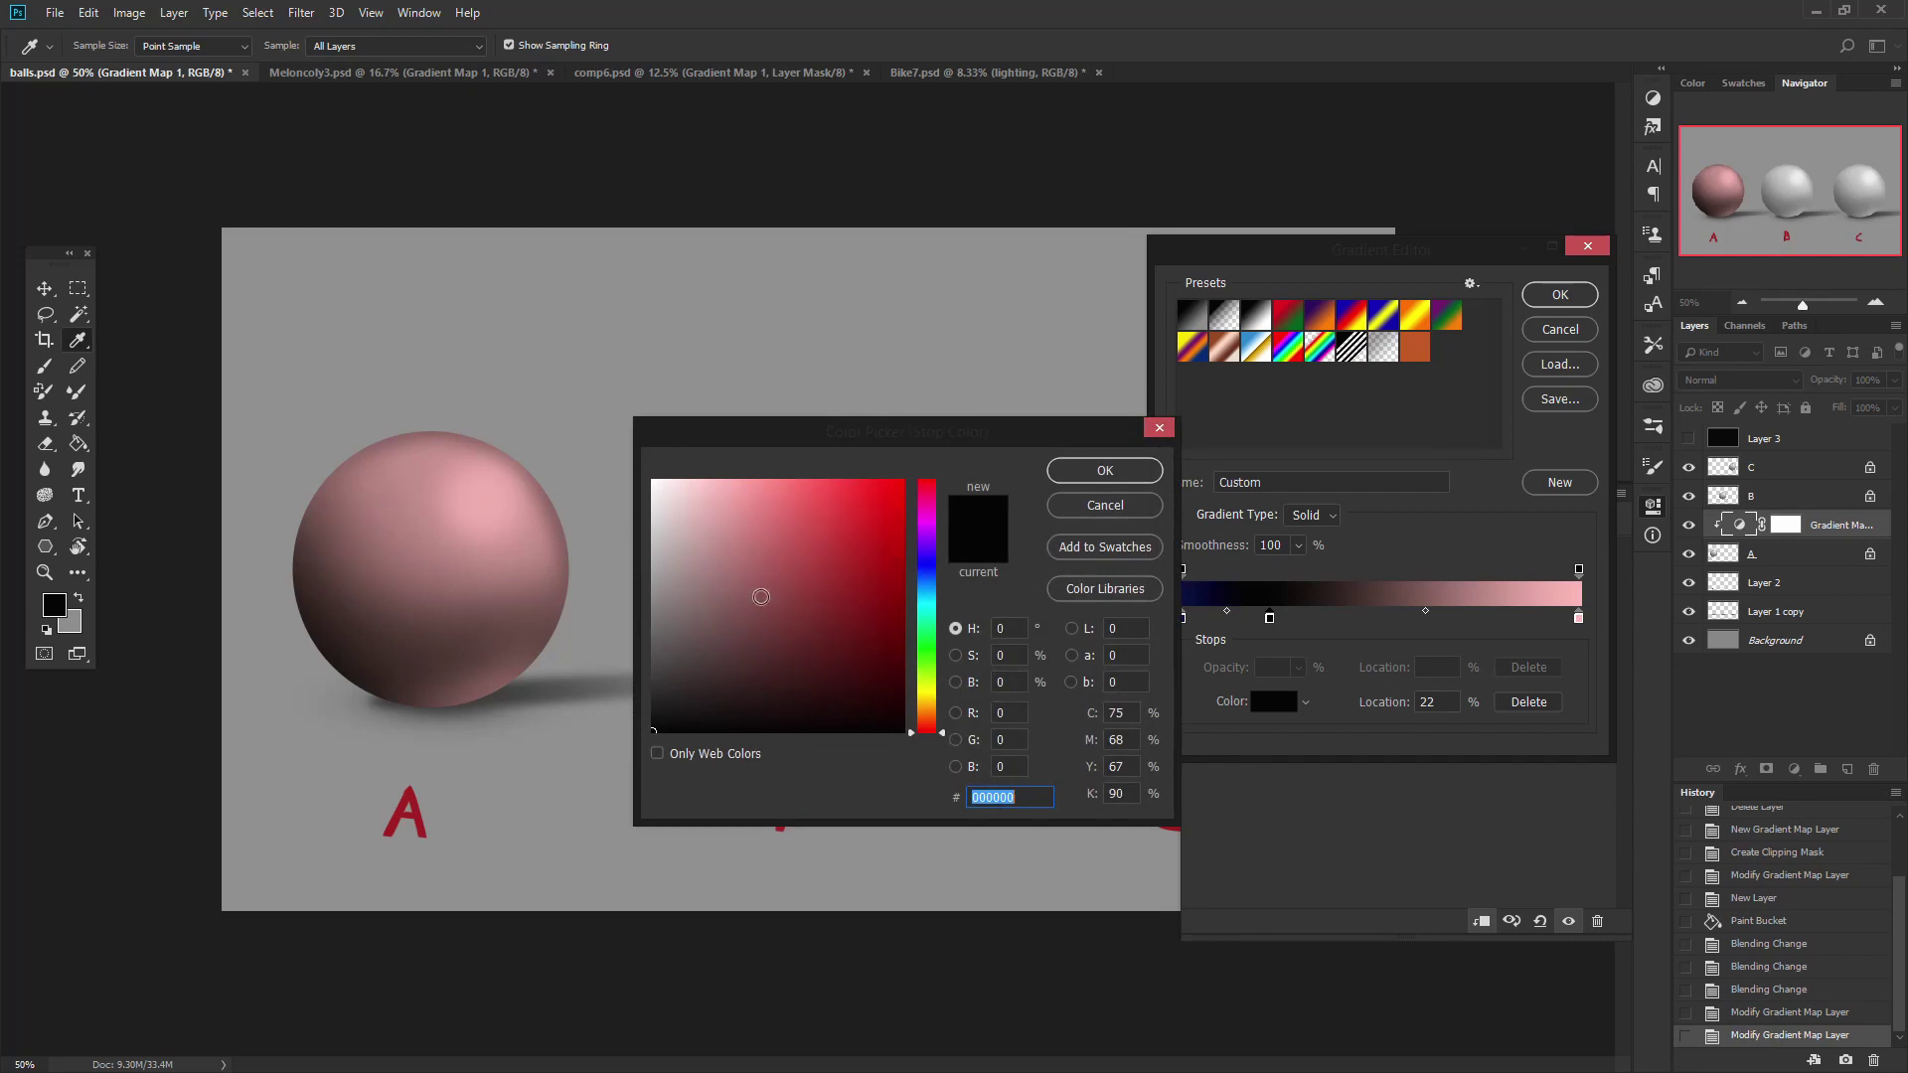
pyautogui.click(828, 662)
pyautogui.moveTo(758, 669)
pyautogui.mouseDown()
pyautogui.moveTo(664, 659)
pyautogui.moveTo(909, 658)
pyautogui.moveTo(889, 658)
pyautogui.mouseUp()
pyautogui.moveTo(932, 553)
pyautogui.mouseDown()
pyautogui.moveTo(937, 581)
pyautogui.moveTo(934, 558)
pyautogui.mouseUp()
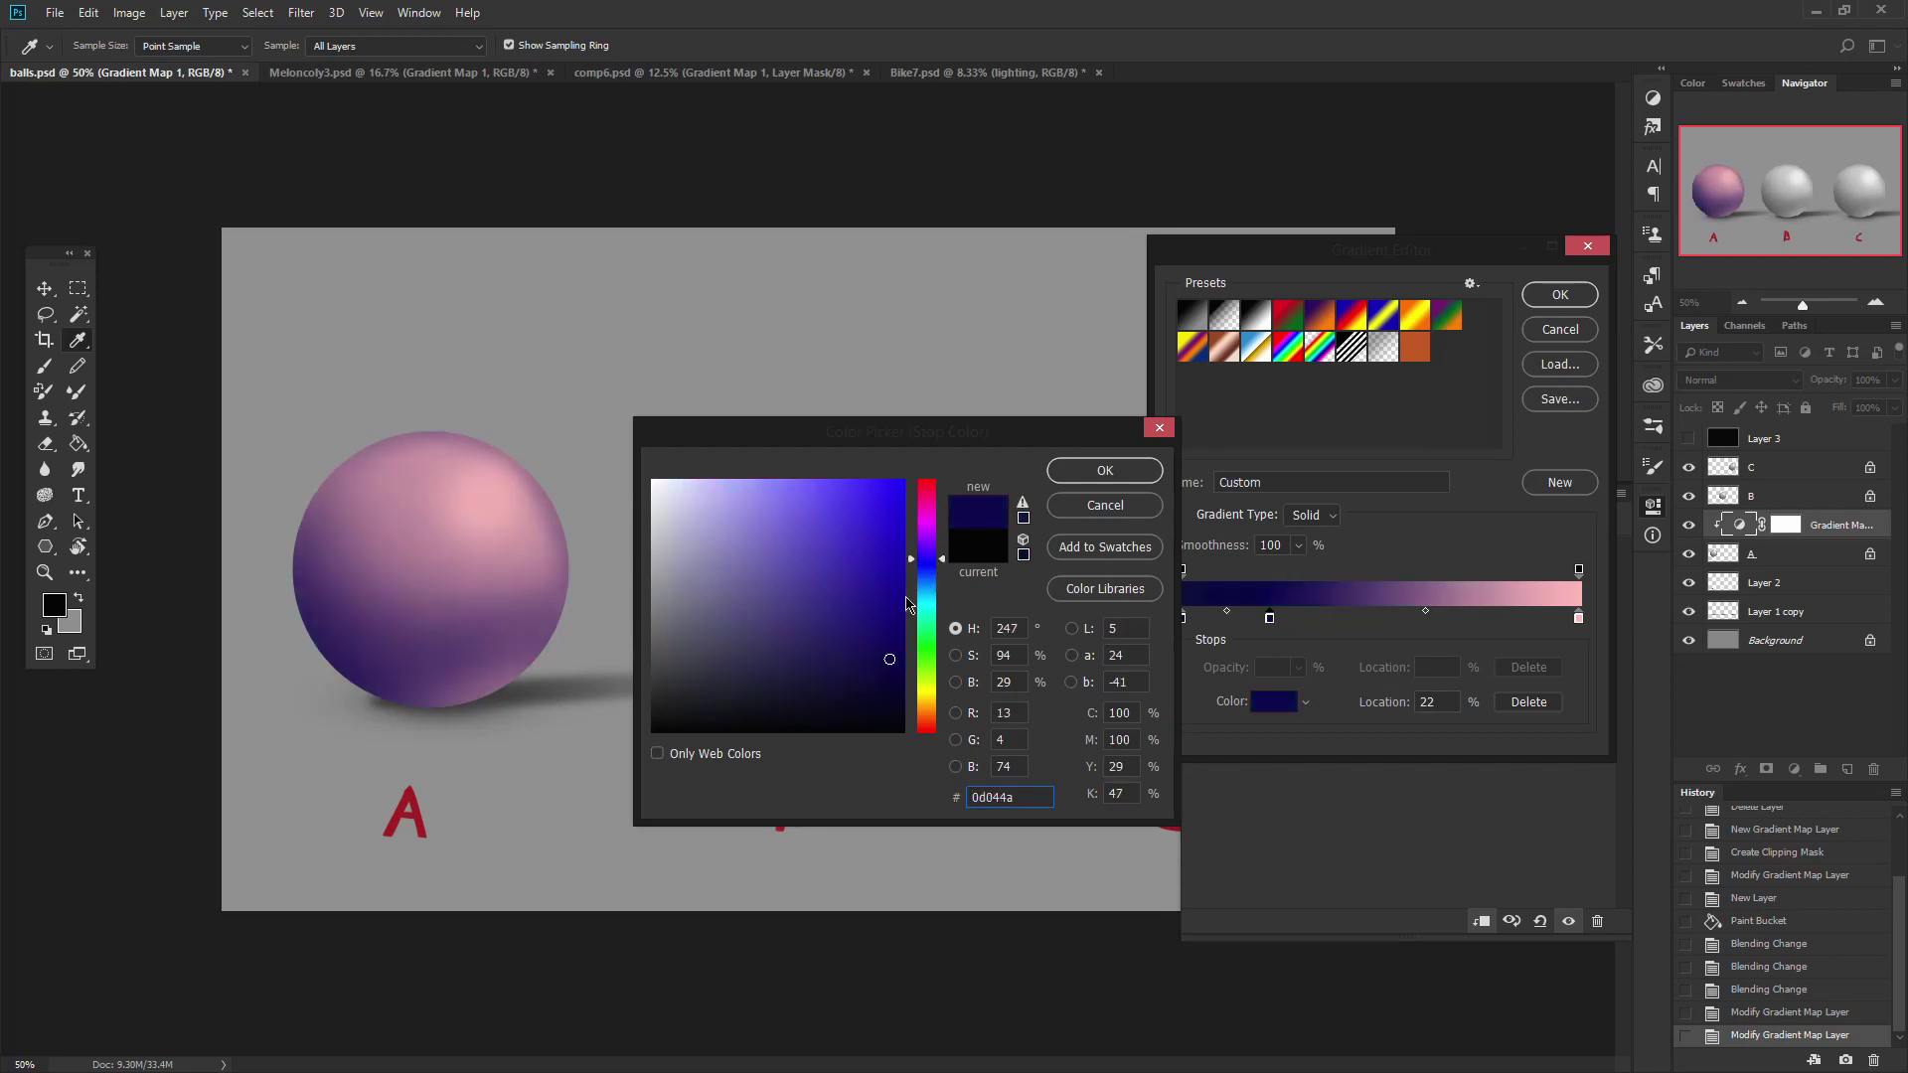
pyautogui.moveTo(889, 659); pyautogui.dragTo(852, 633)
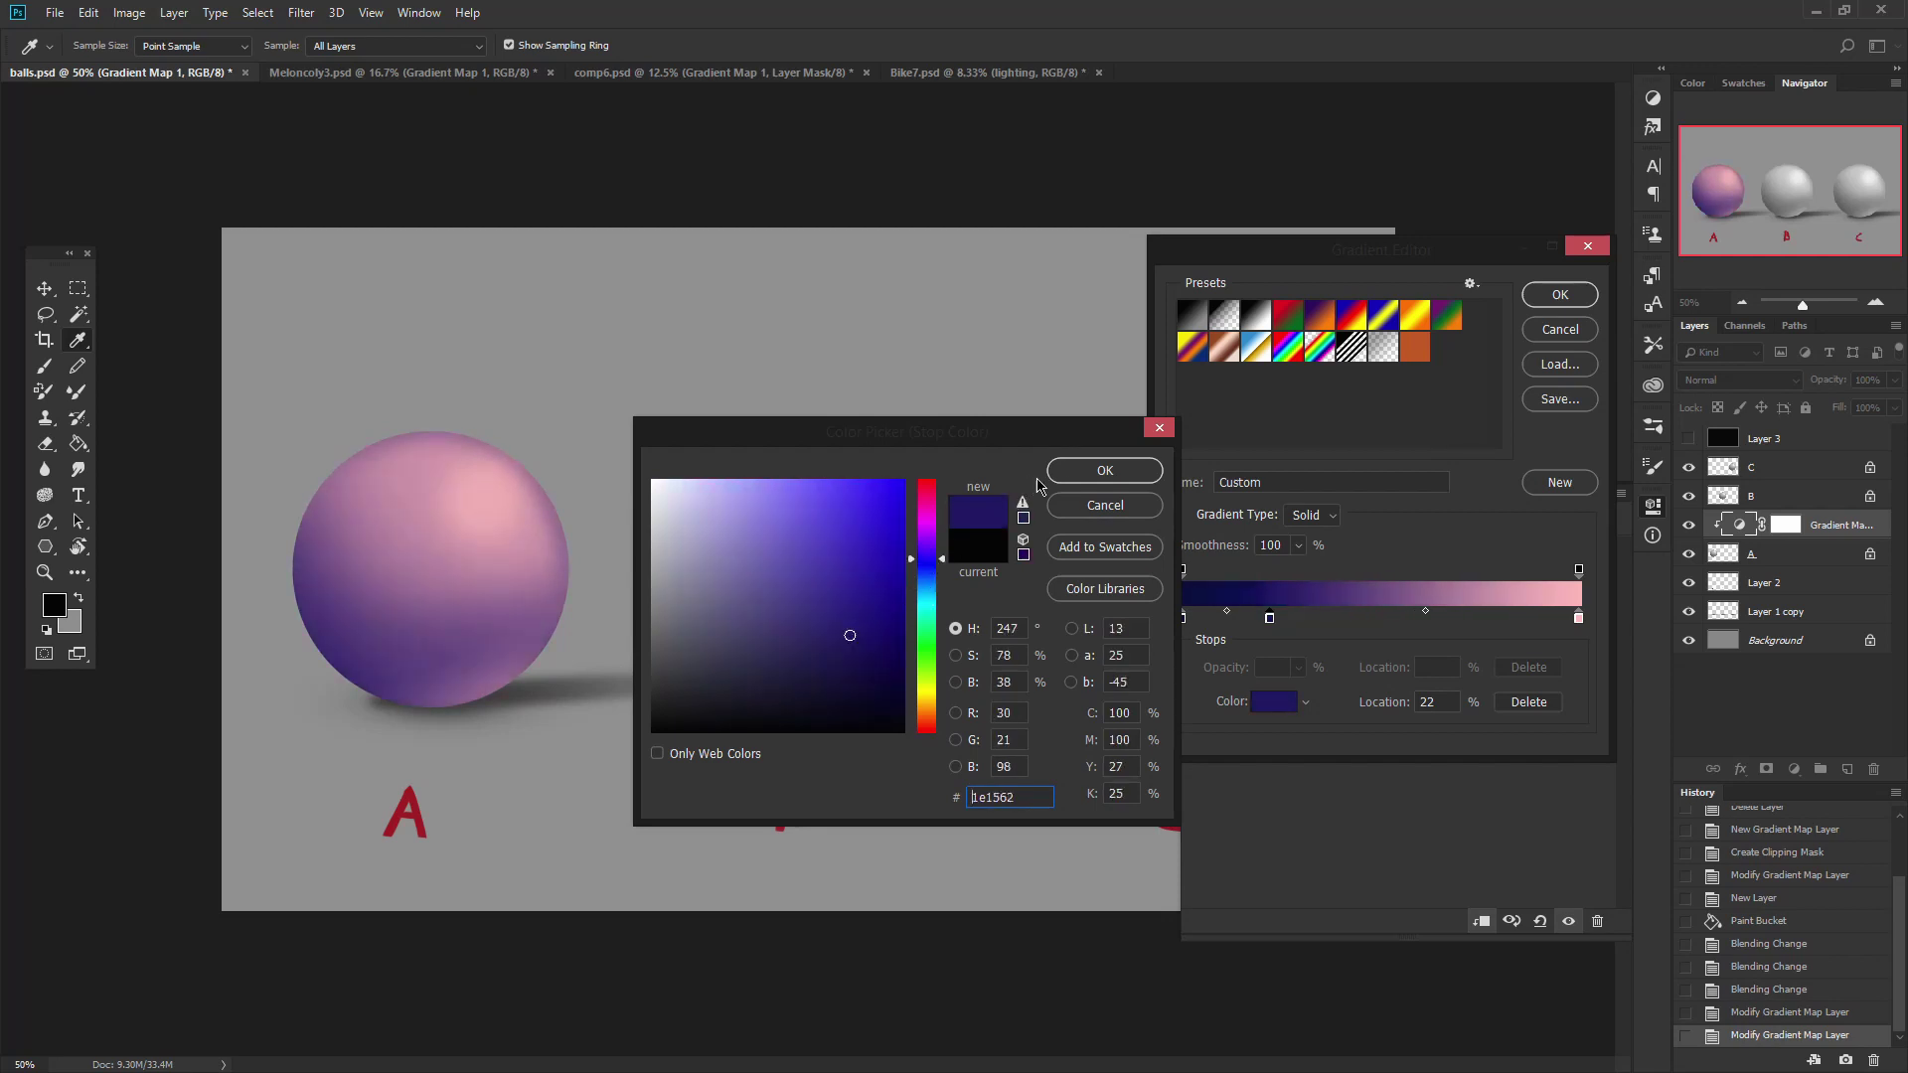
pyautogui.click(1105, 470)
# Add a bright purple #b260c7 color stop at location 82% of the gradient.
pyautogui.click(1506, 619)
pyautogui.doubleClick(1506, 619)
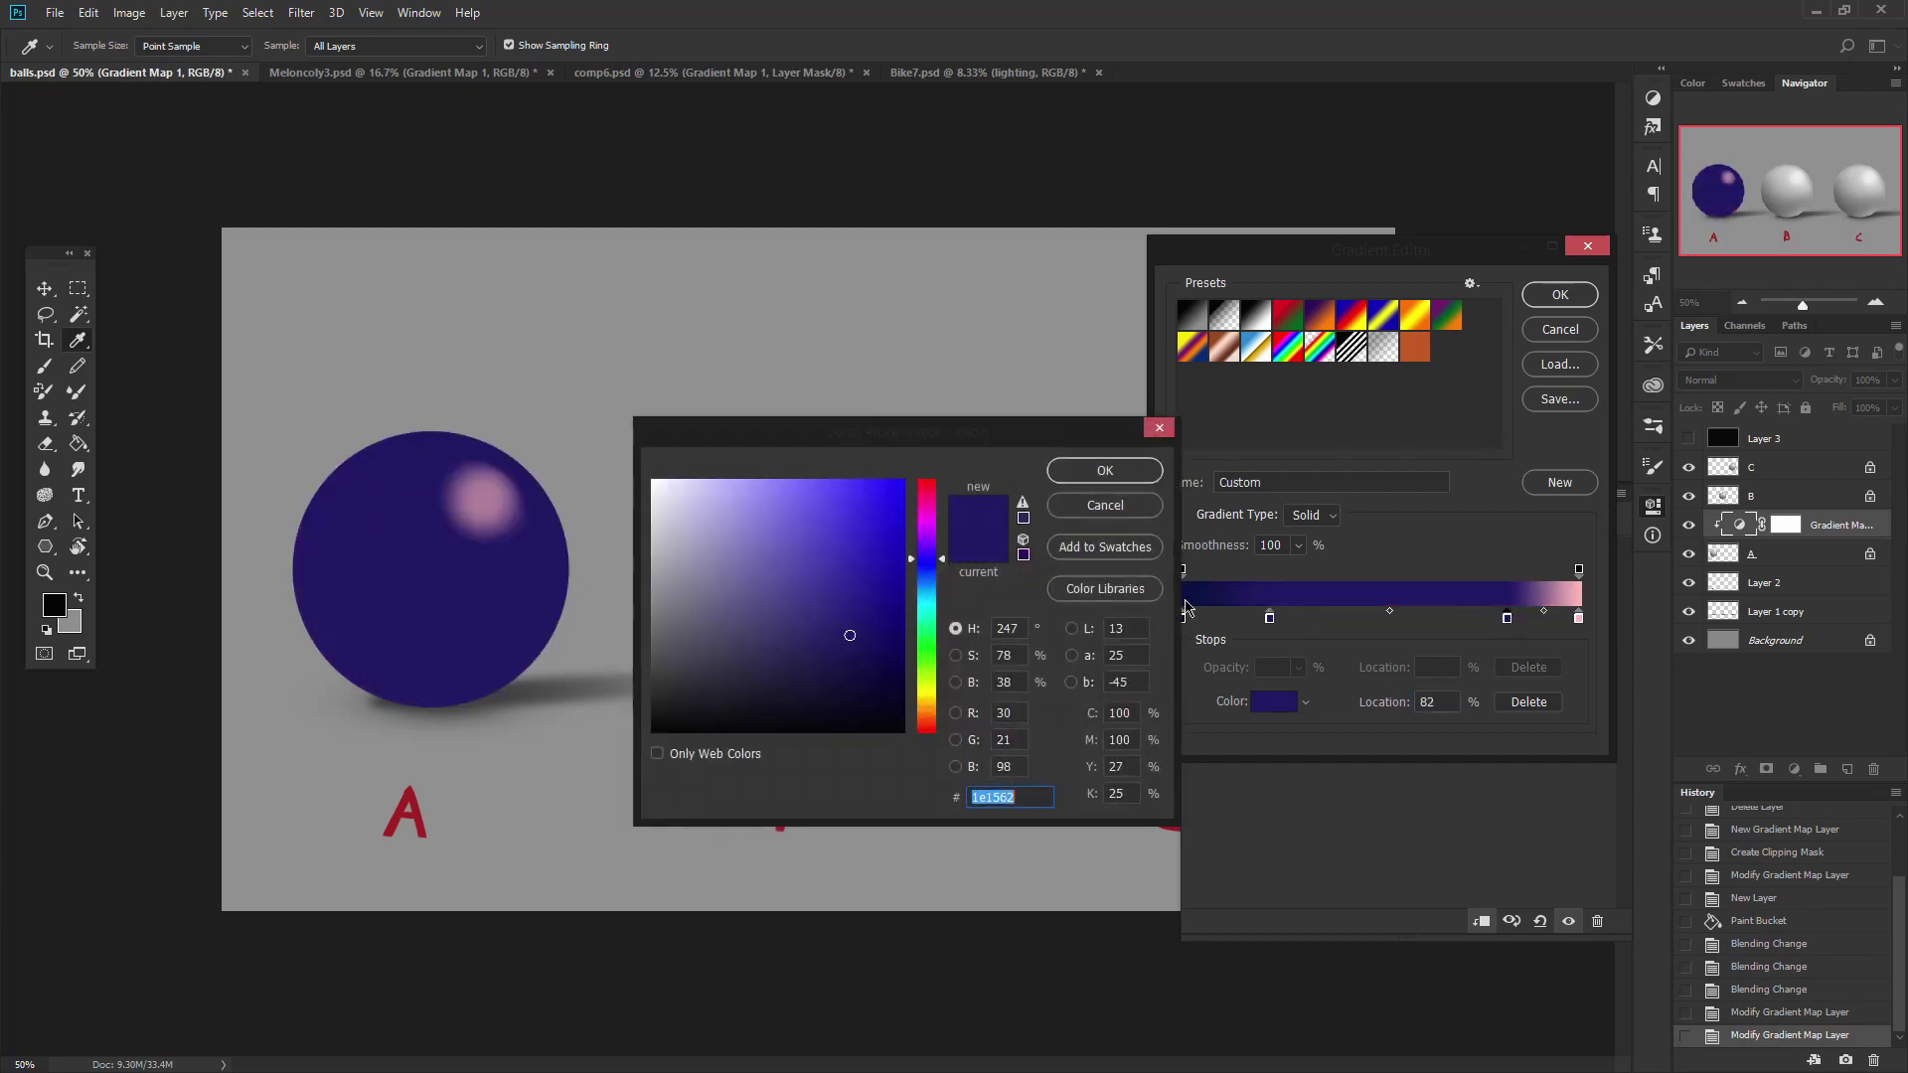
pyautogui.click(933, 542)
pyautogui.moveTo(933, 546); pyautogui.dragTo(934, 531)
pyautogui.moveTo(785, 542); pyautogui.dragTo(782, 535)
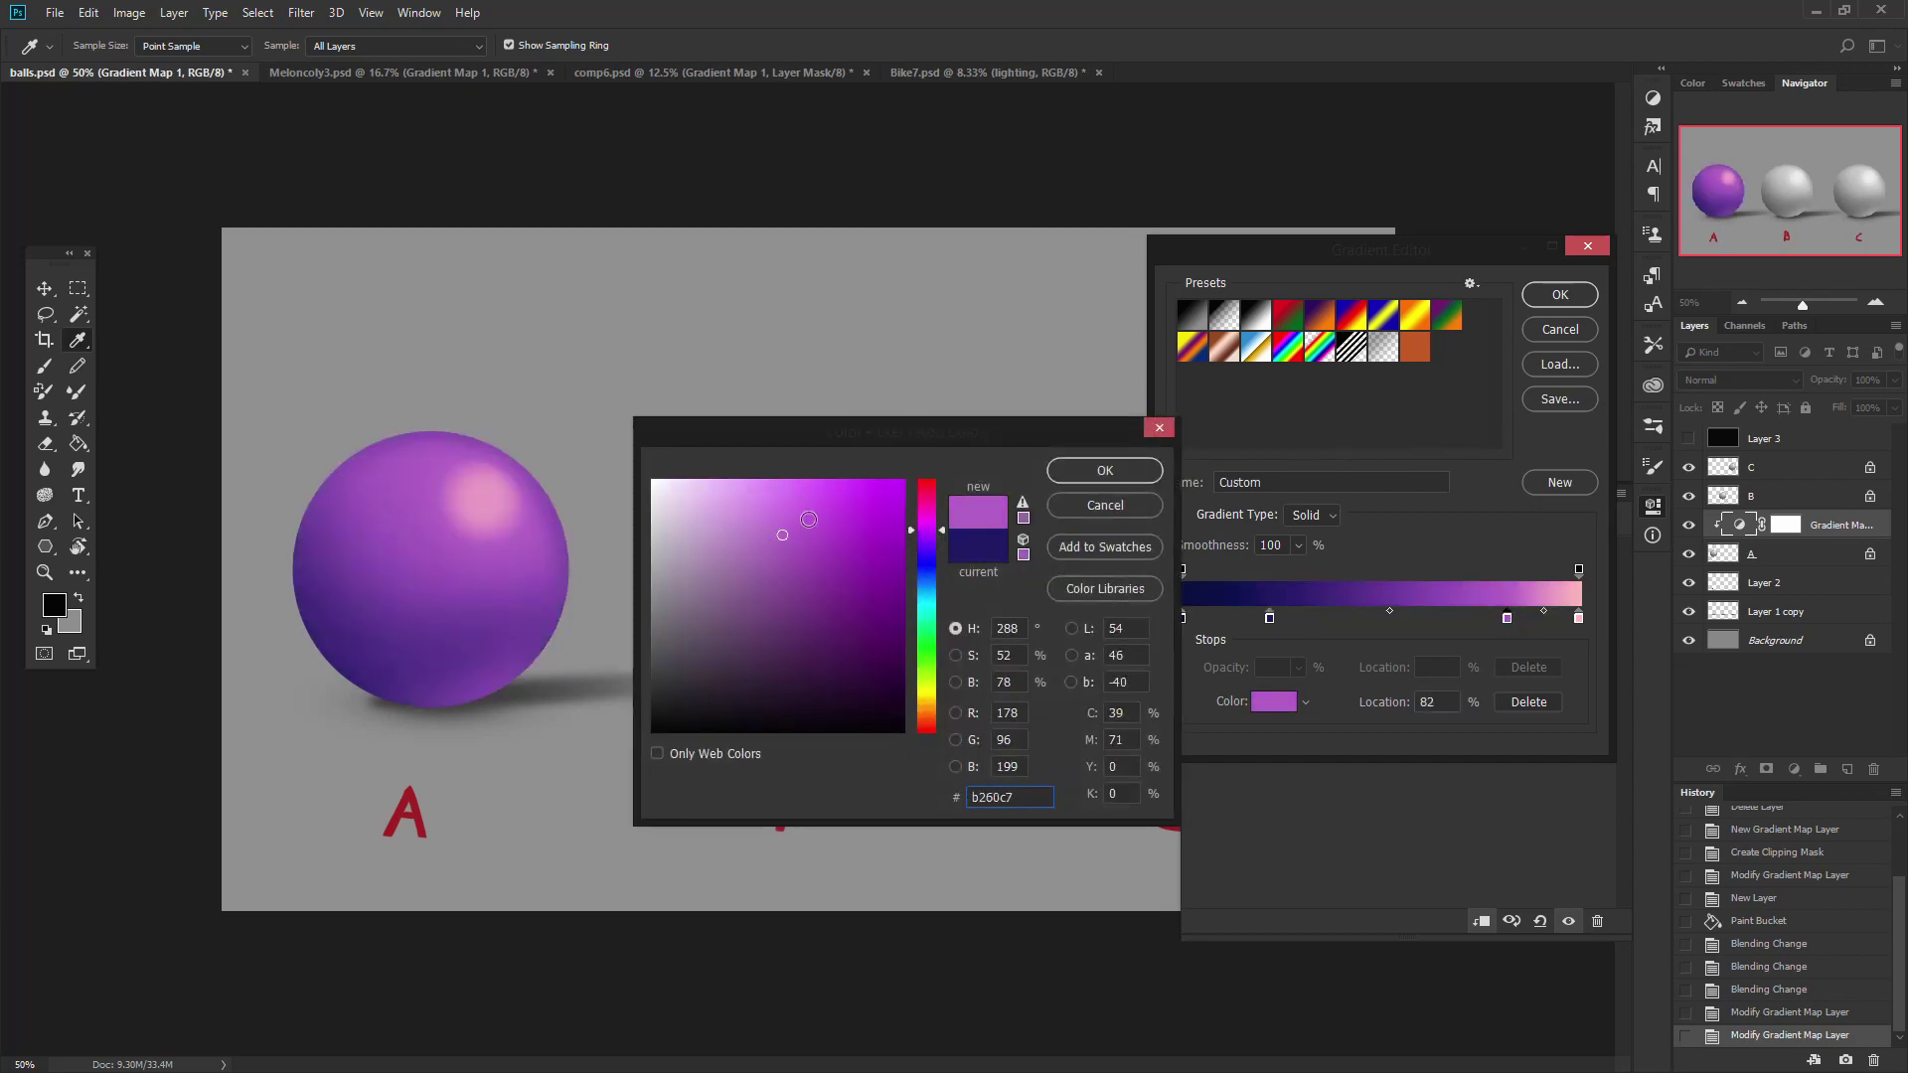
pyautogui.click(1105, 470)
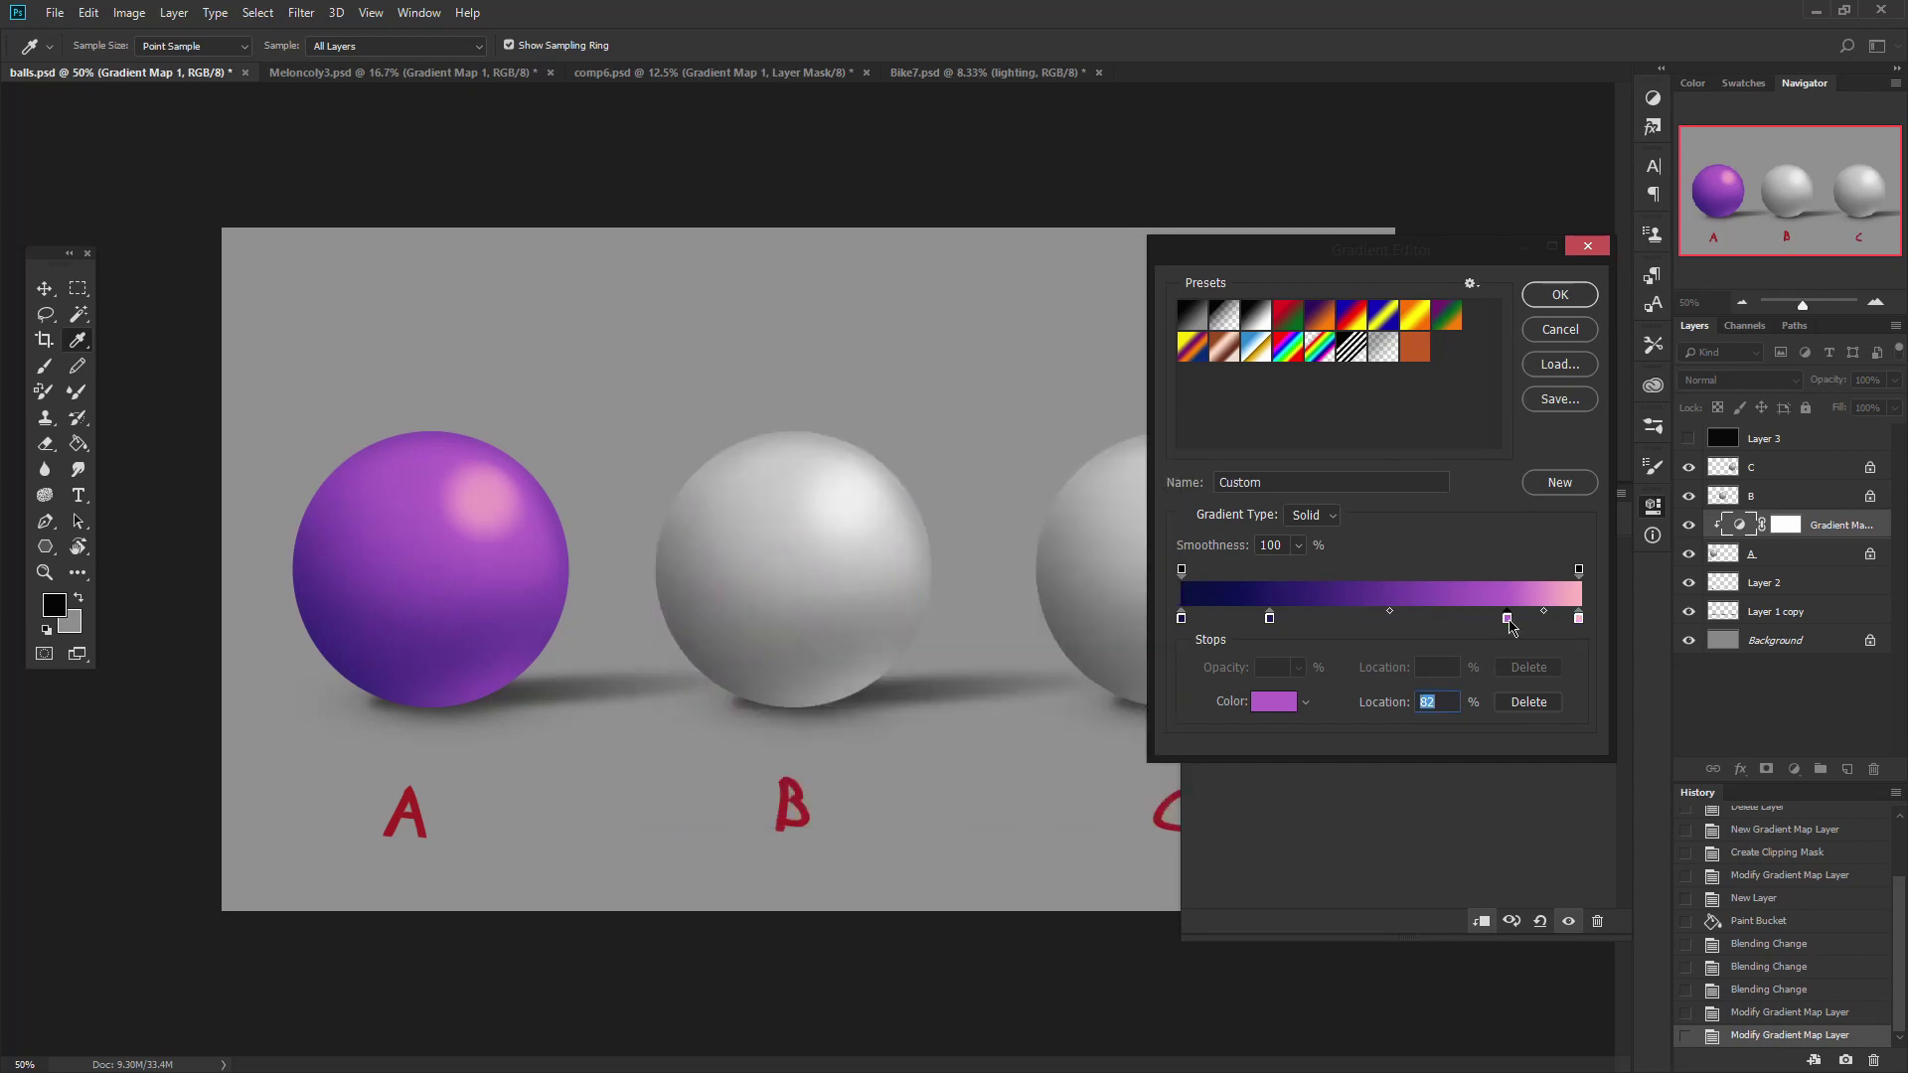
# Move the purple and indigo stops closer together, set the midpoint between them to 51%, and accept the gradient.
pyautogui.moveTo(1507, 618); pyautogui.dragTo(1478, 618)
pyautogui.moveTo(1268, 618)
pyautogui.mouseDown()
pyautogui.moveTo(1435, 620)
pyautogui.moveTo(1371, 620)
pyautogui.moveTo(1391, 622)
pyautogui.mouseUp()
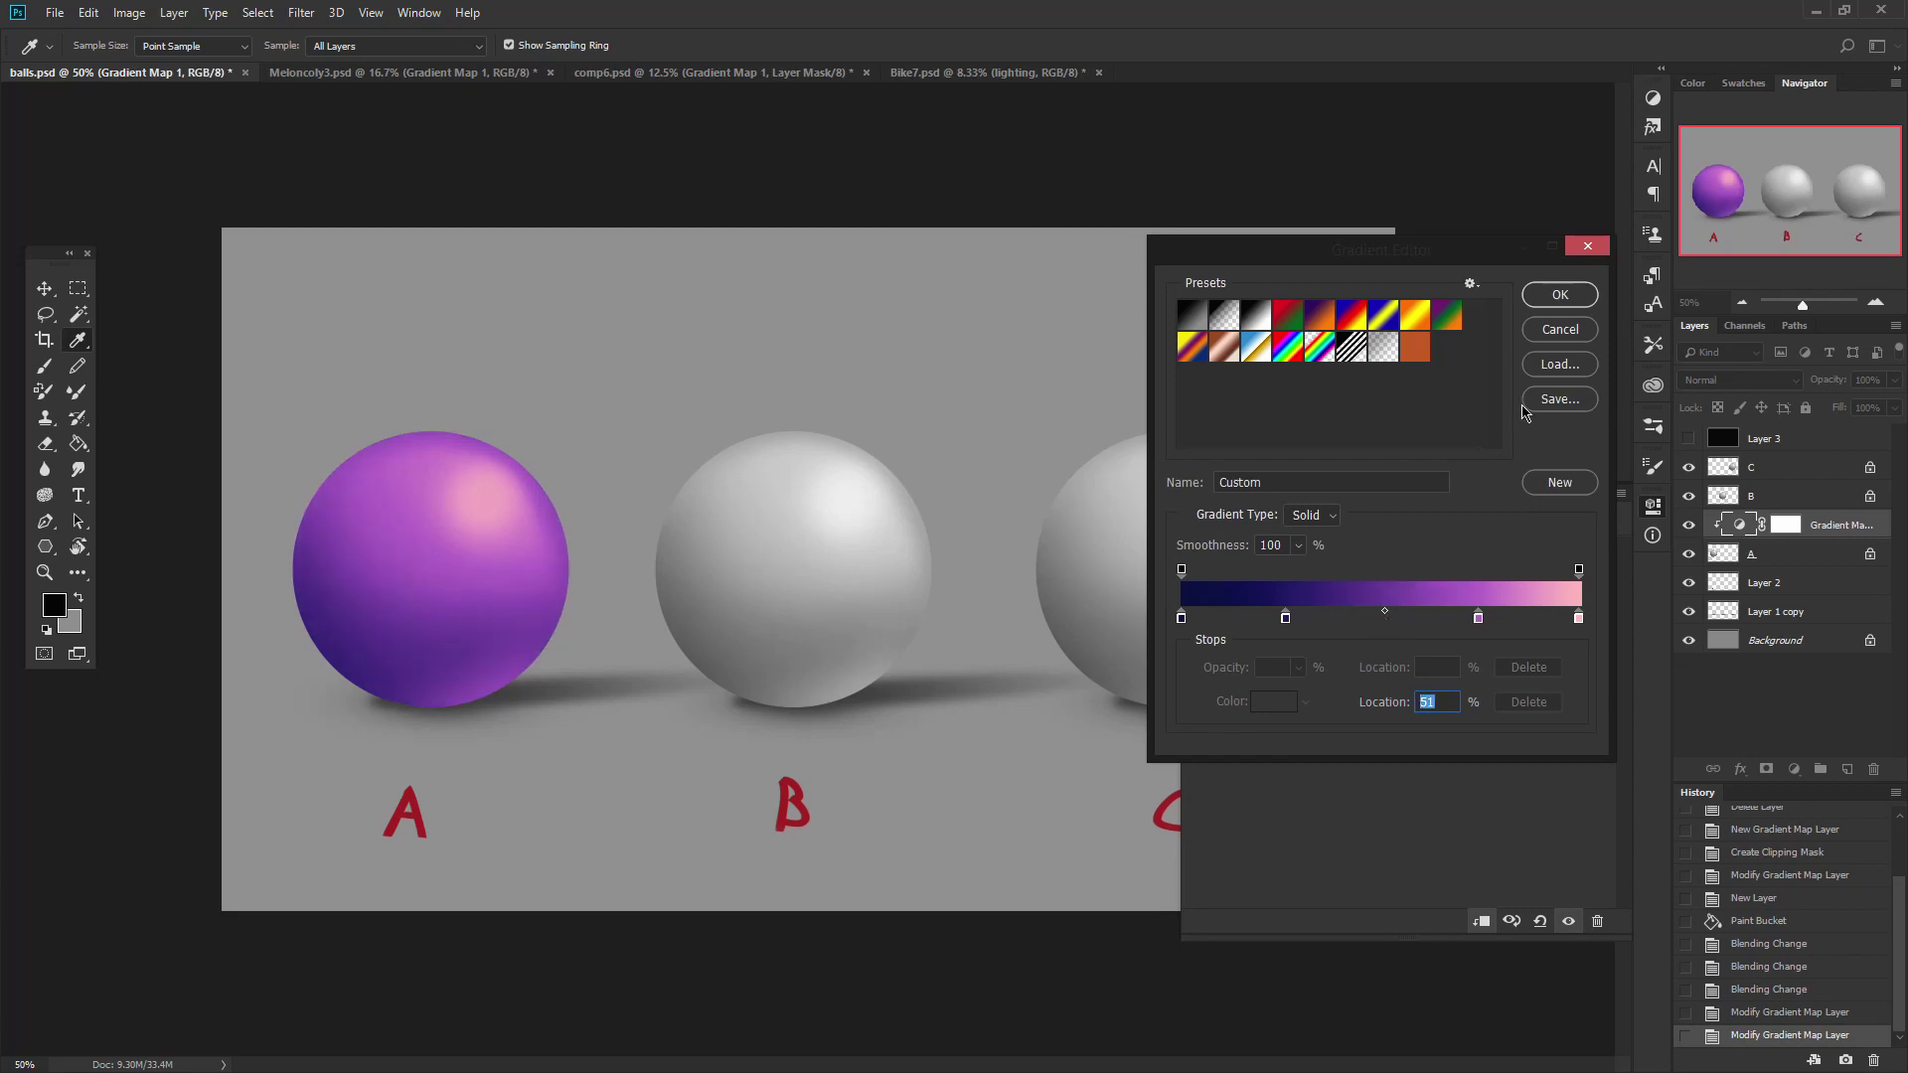
pyautogui.click(1562, 296)
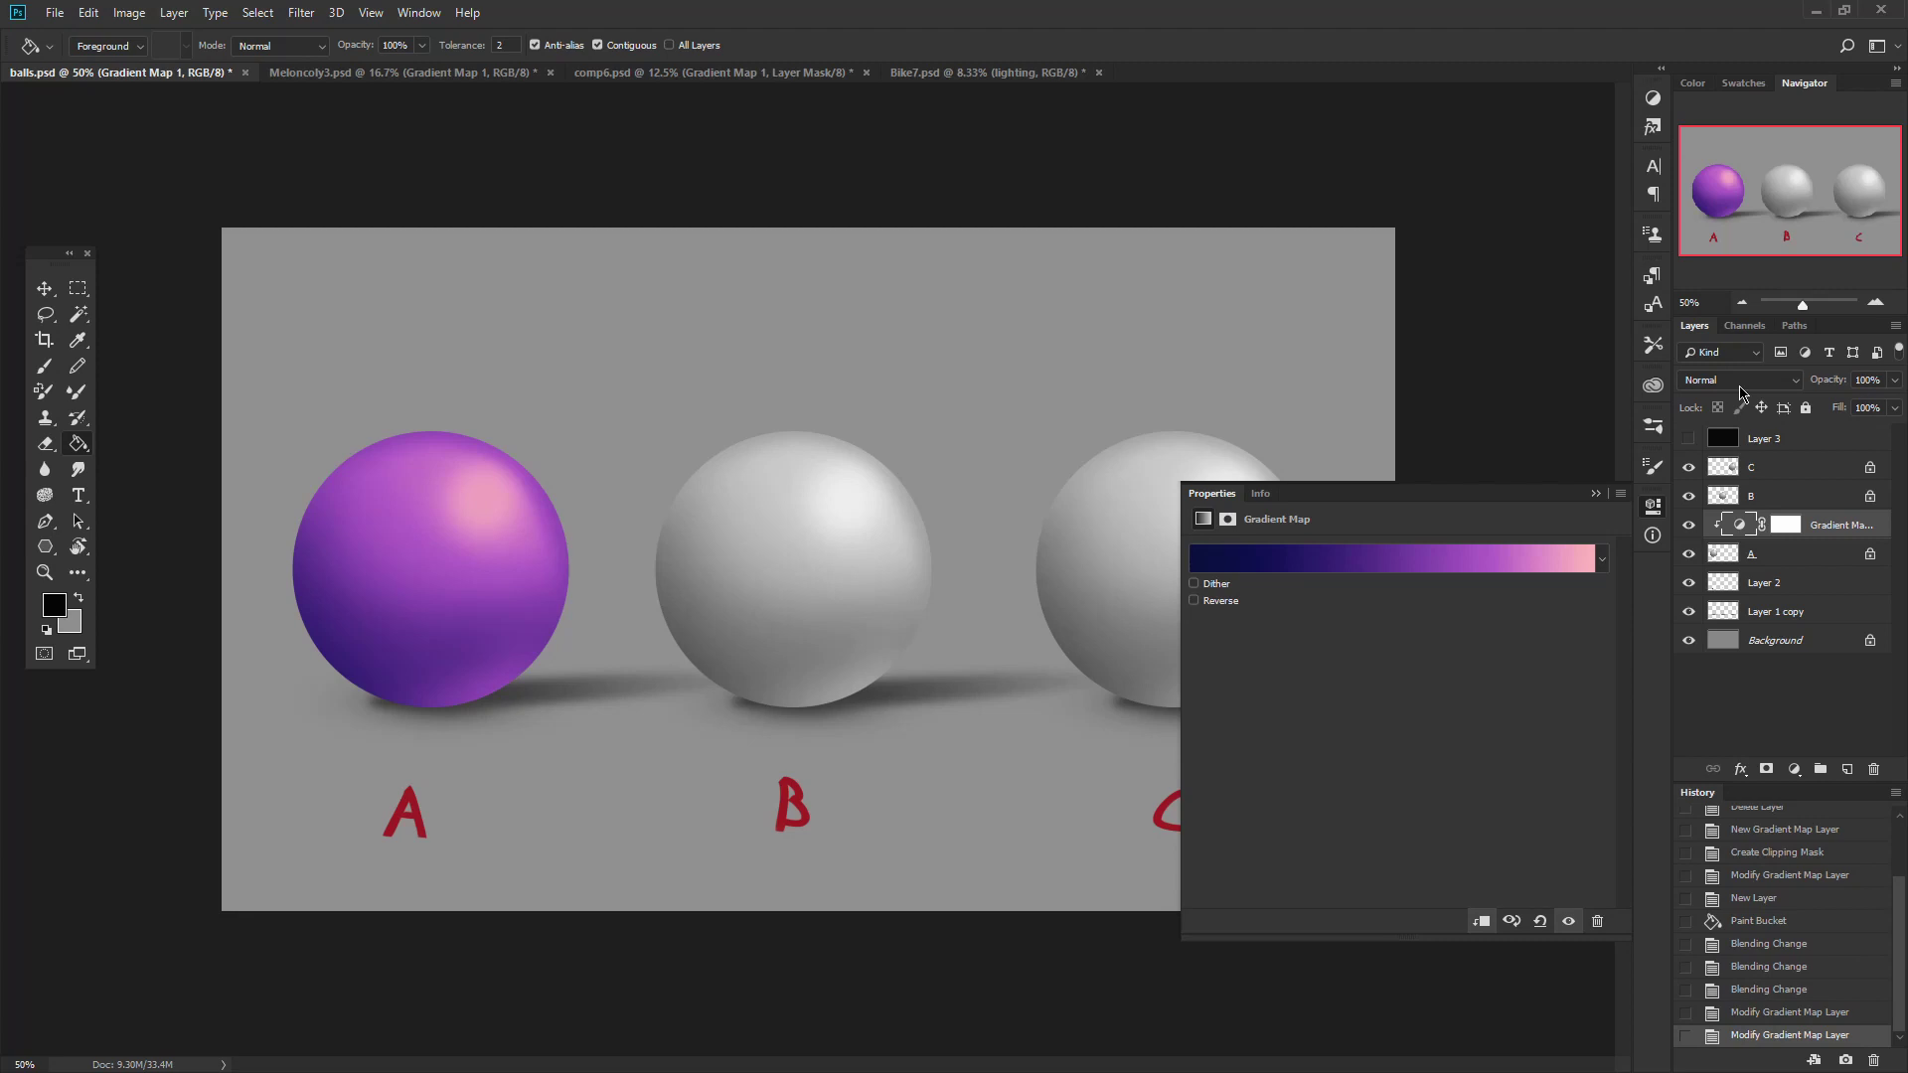
# Set the gradient map layer's blend mode to Color Dodge.
pyautogui.click(1740, 390)
pyautogui.click(1781, 382)
pyautogui.click(1779, 396)
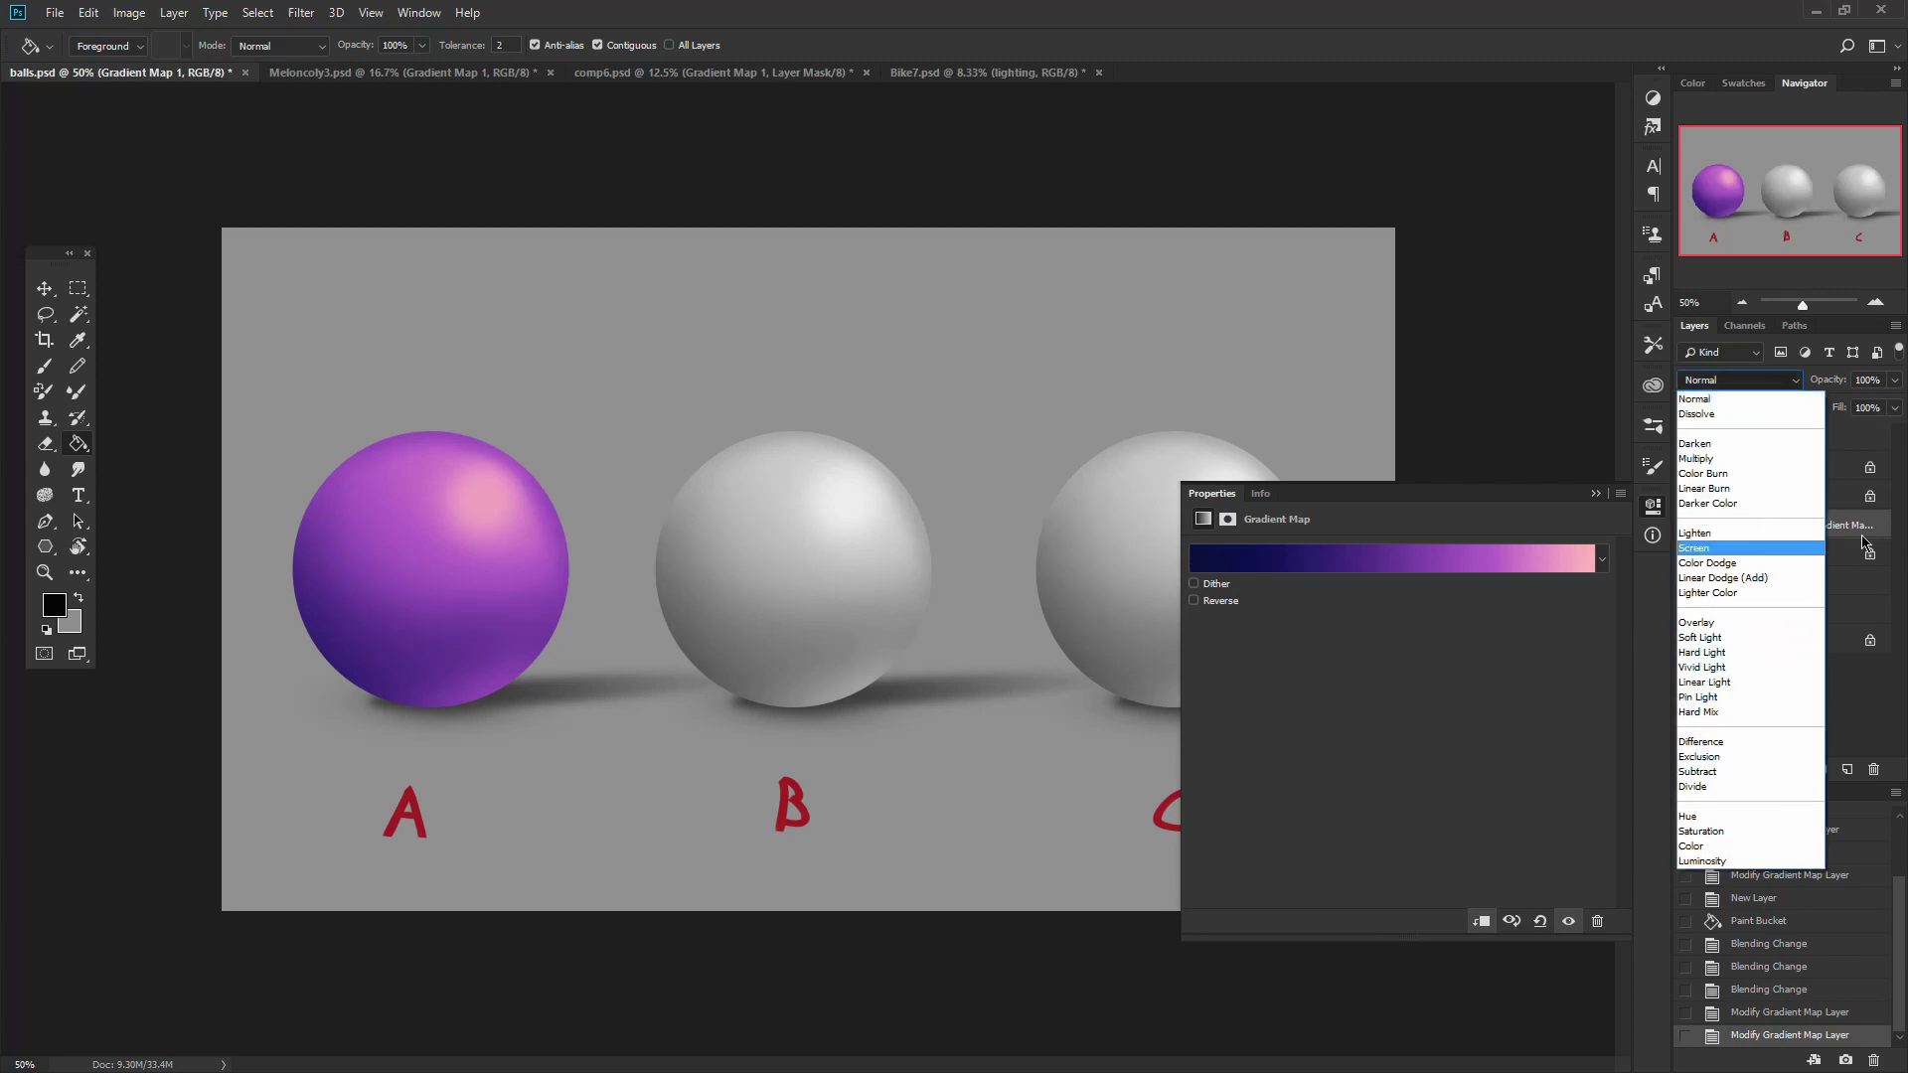
pyautogui.click(1839, 526)
pyautogui.click(1738, 381)
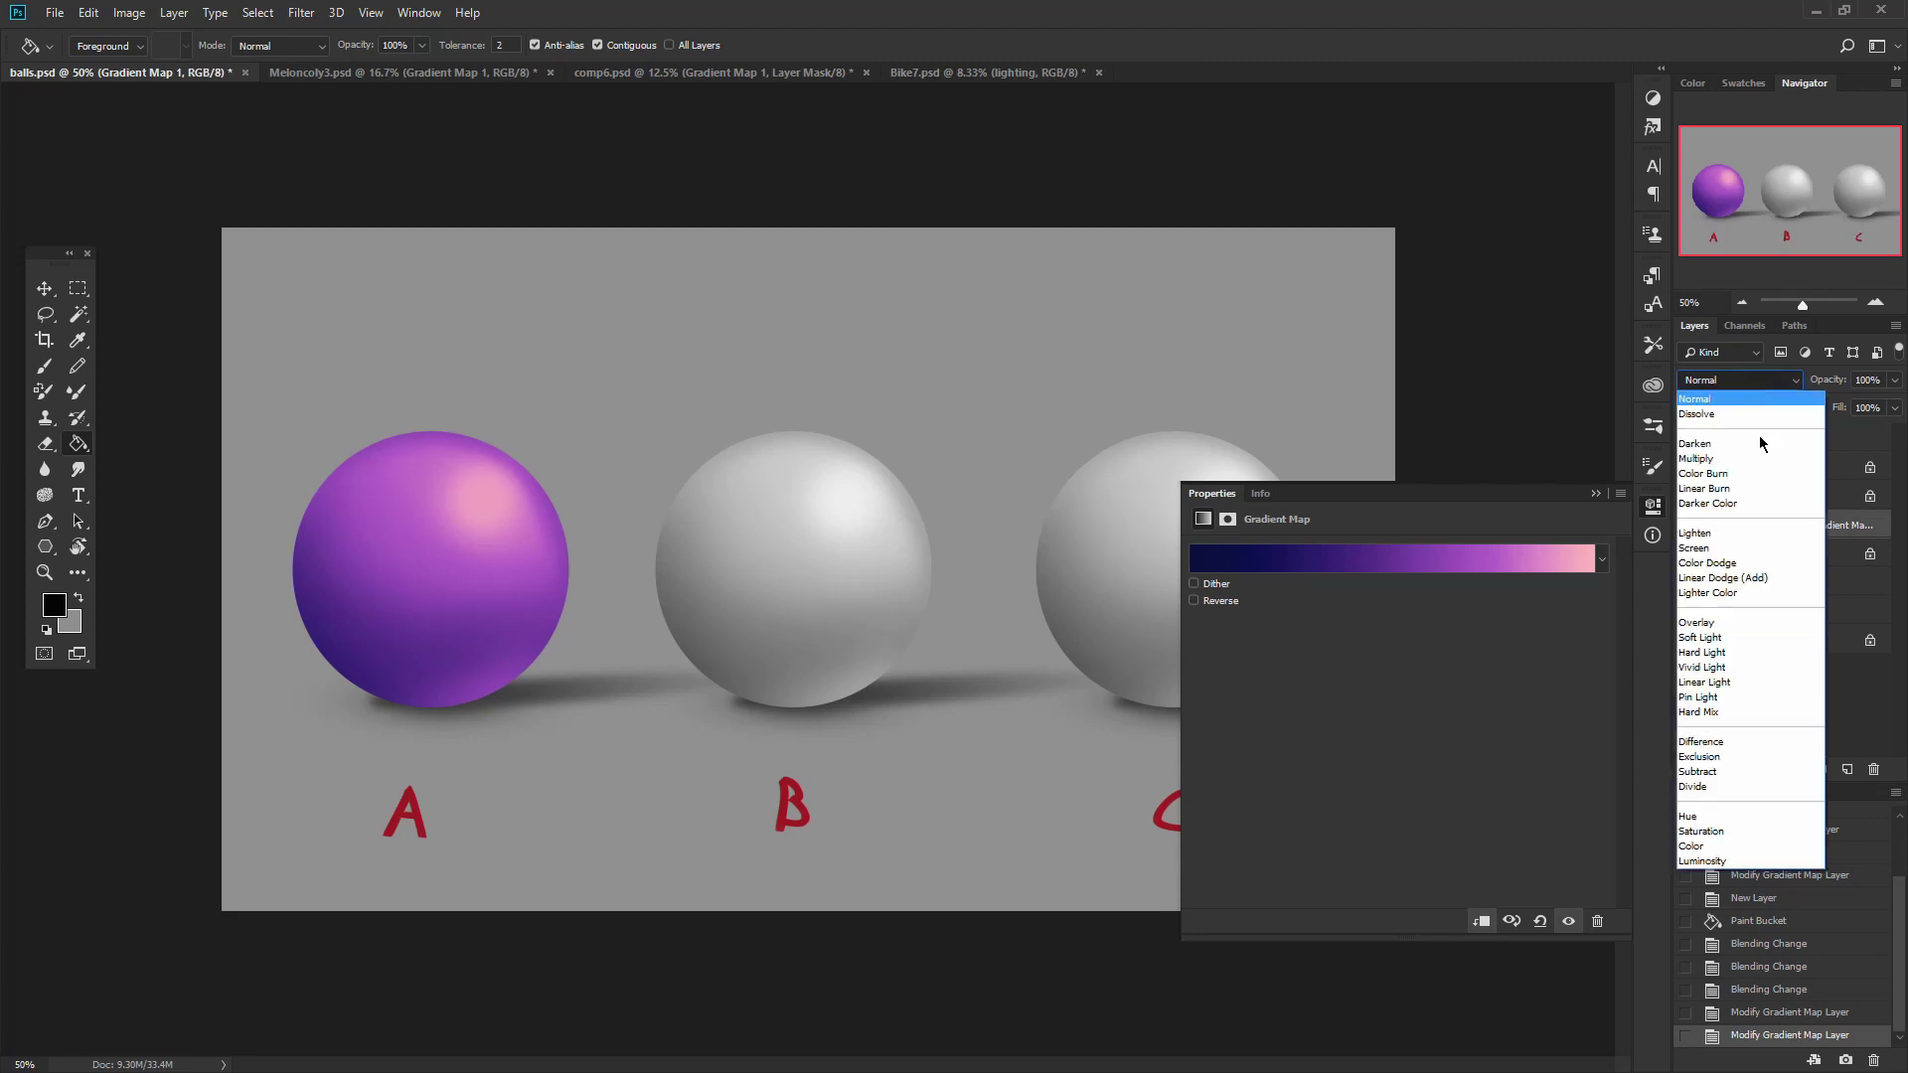
pyautogui.click(1780, 568)
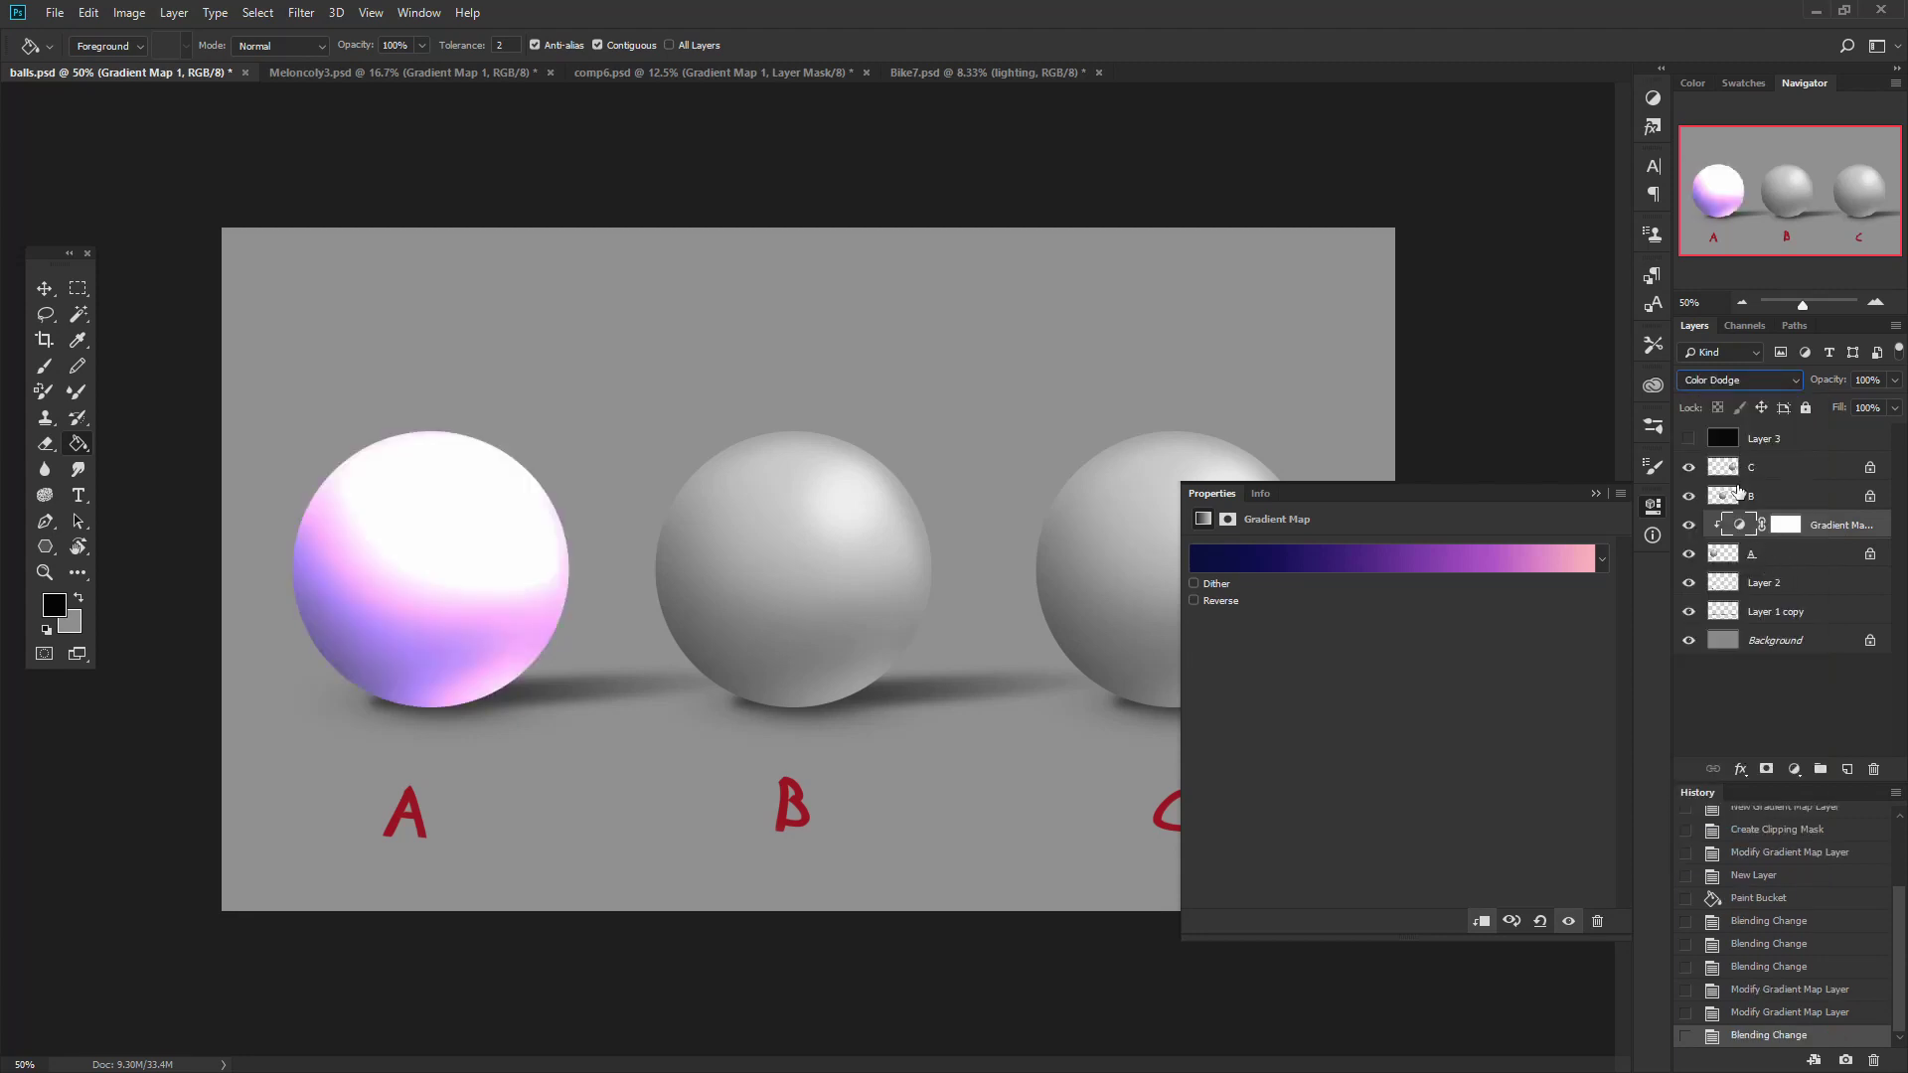
# Try more blend modes on the gradient map layer, including Lighter Color, Vivid Light and Linear Light, and return it to Normal.
pyautogui.scroll(-1, 1738, 386)
pyautogui.scroll(-3, 1737, 387)
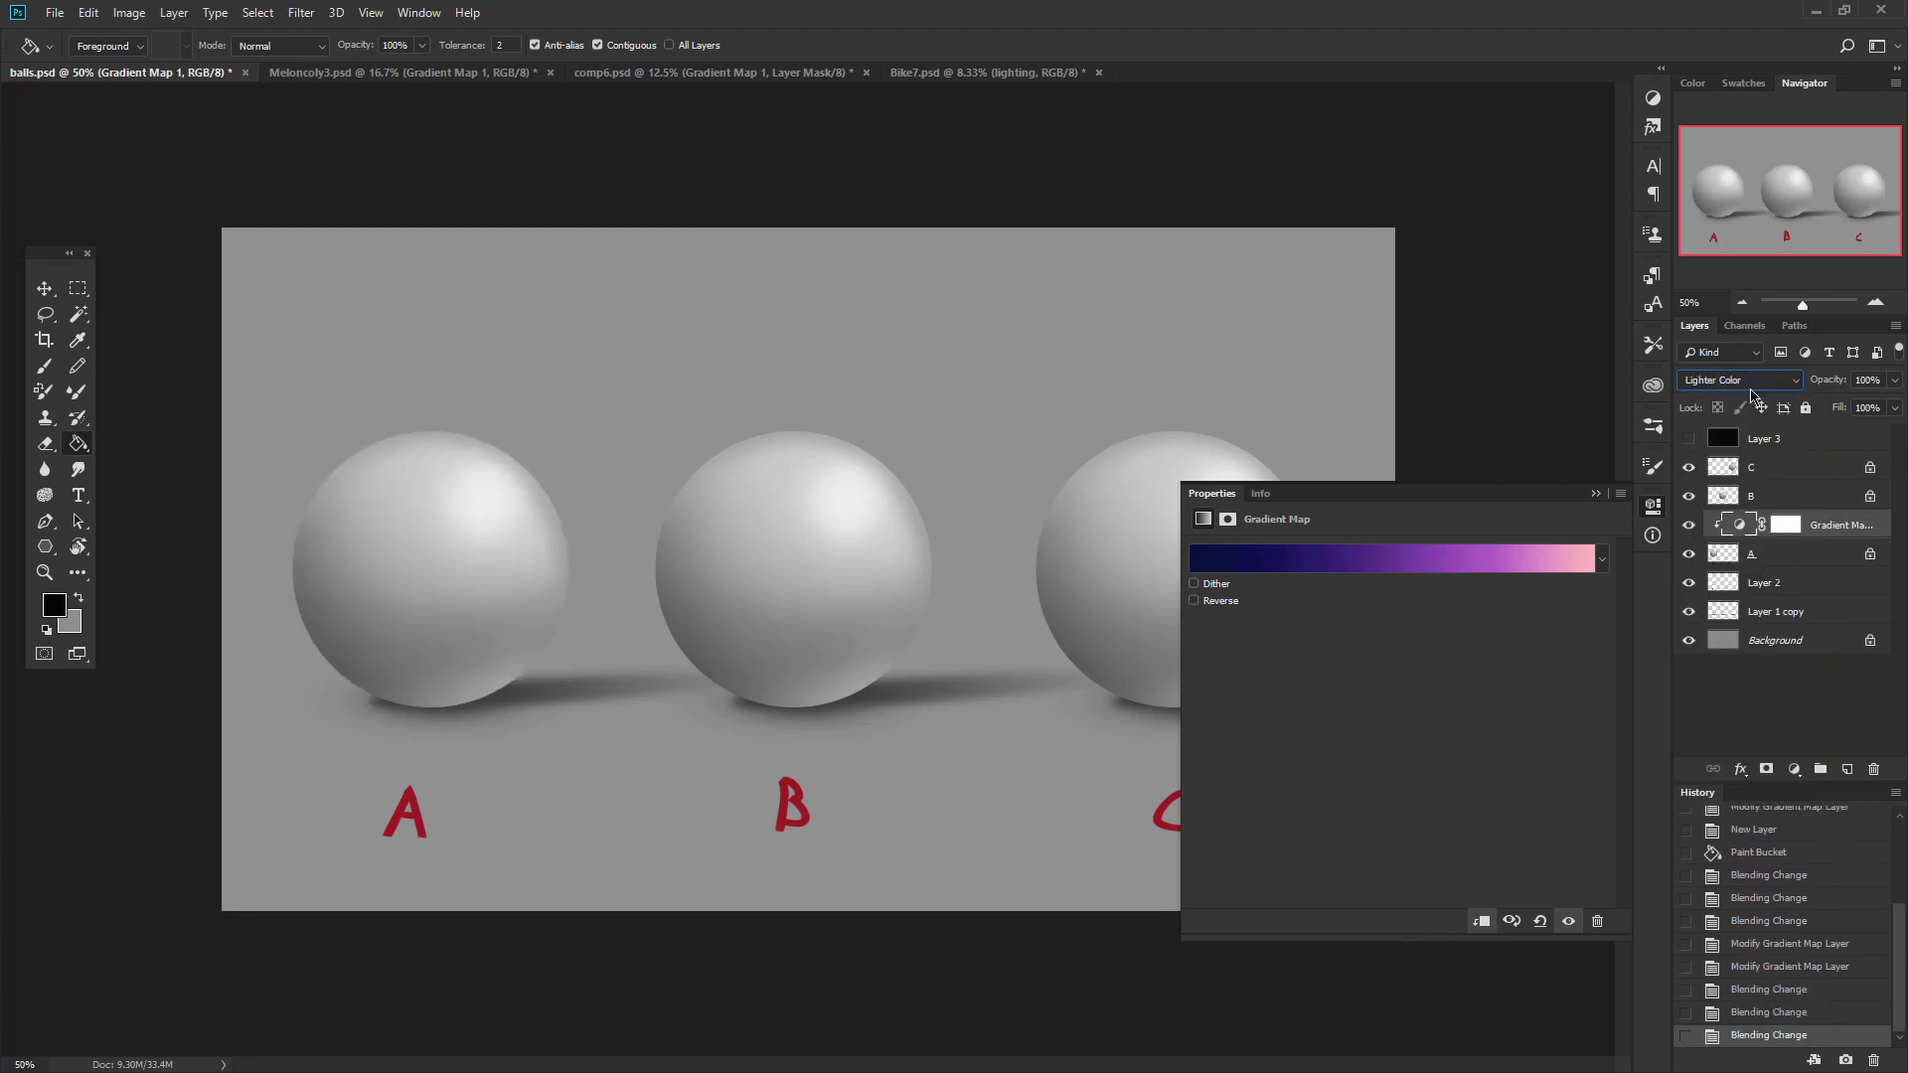
pyautogui.scroll(-3, 1751, 396)
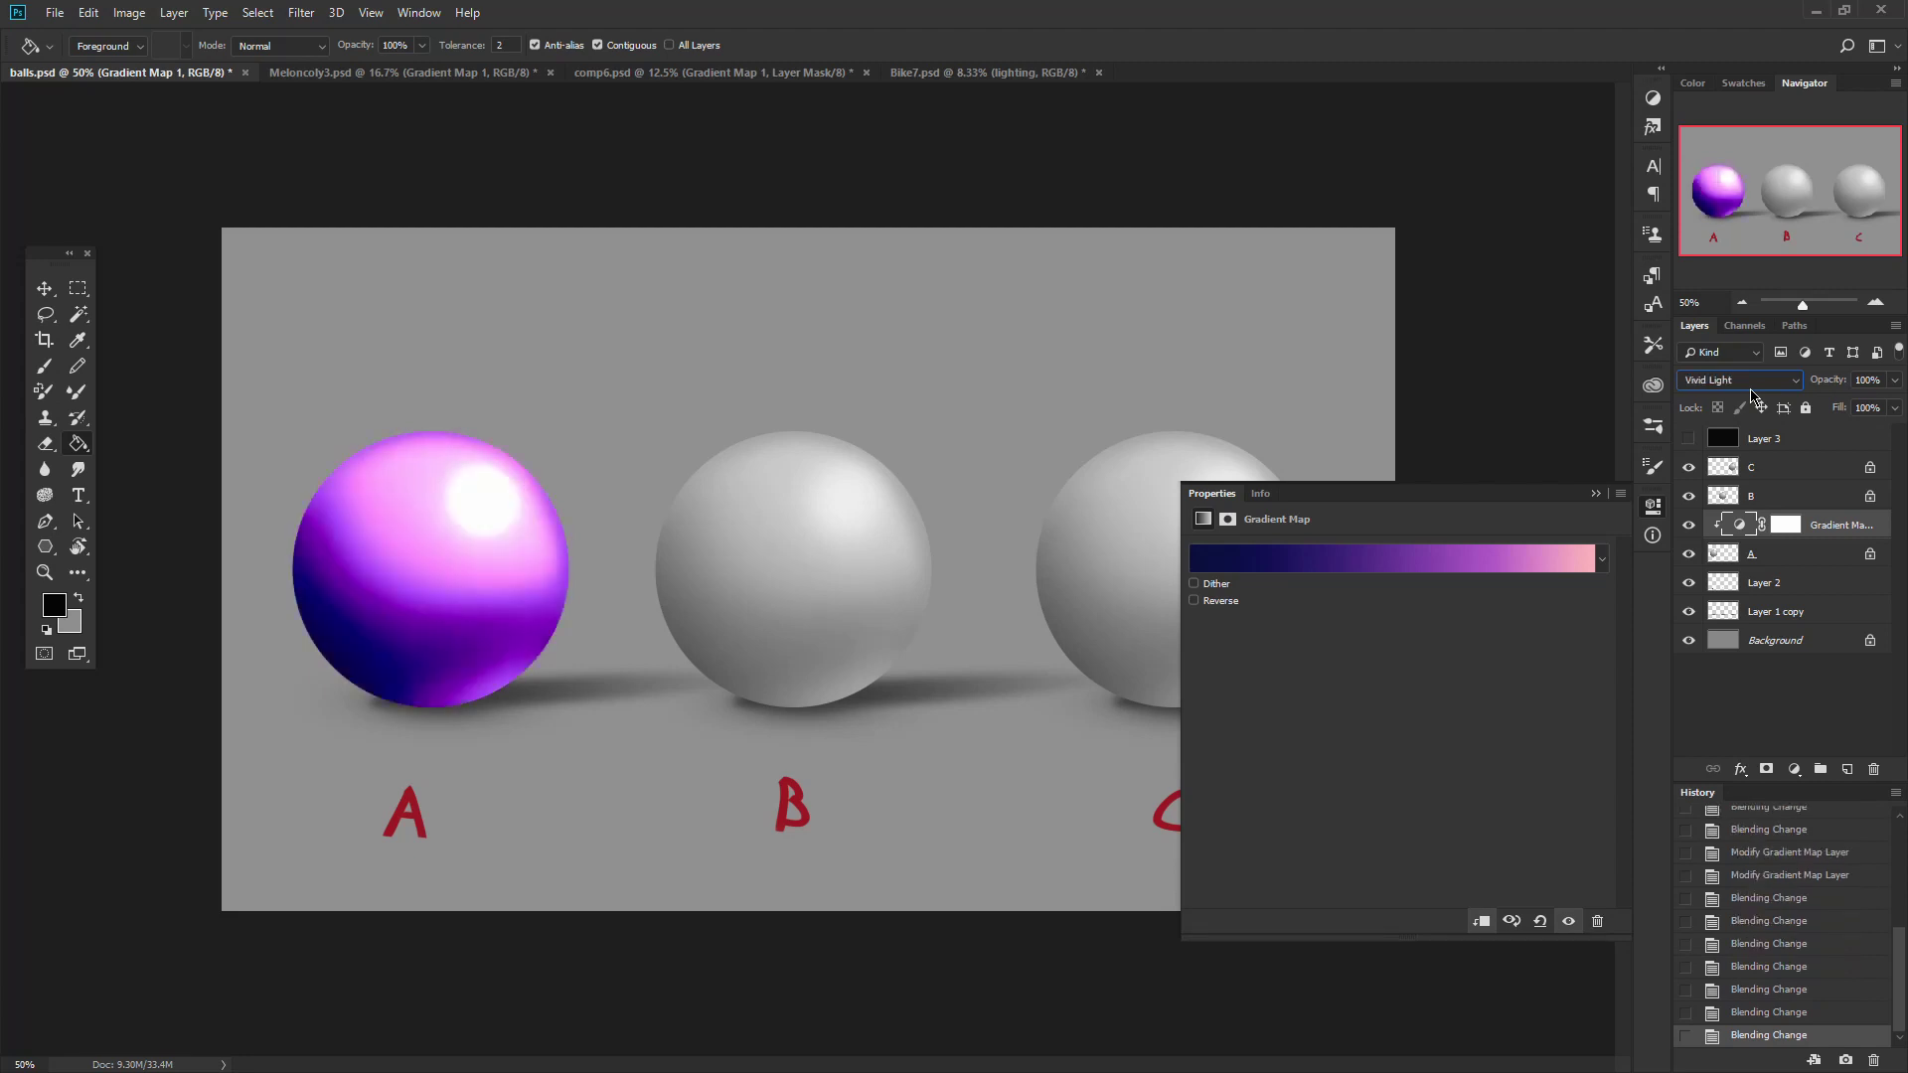
pyautogui.click(1753, 396)
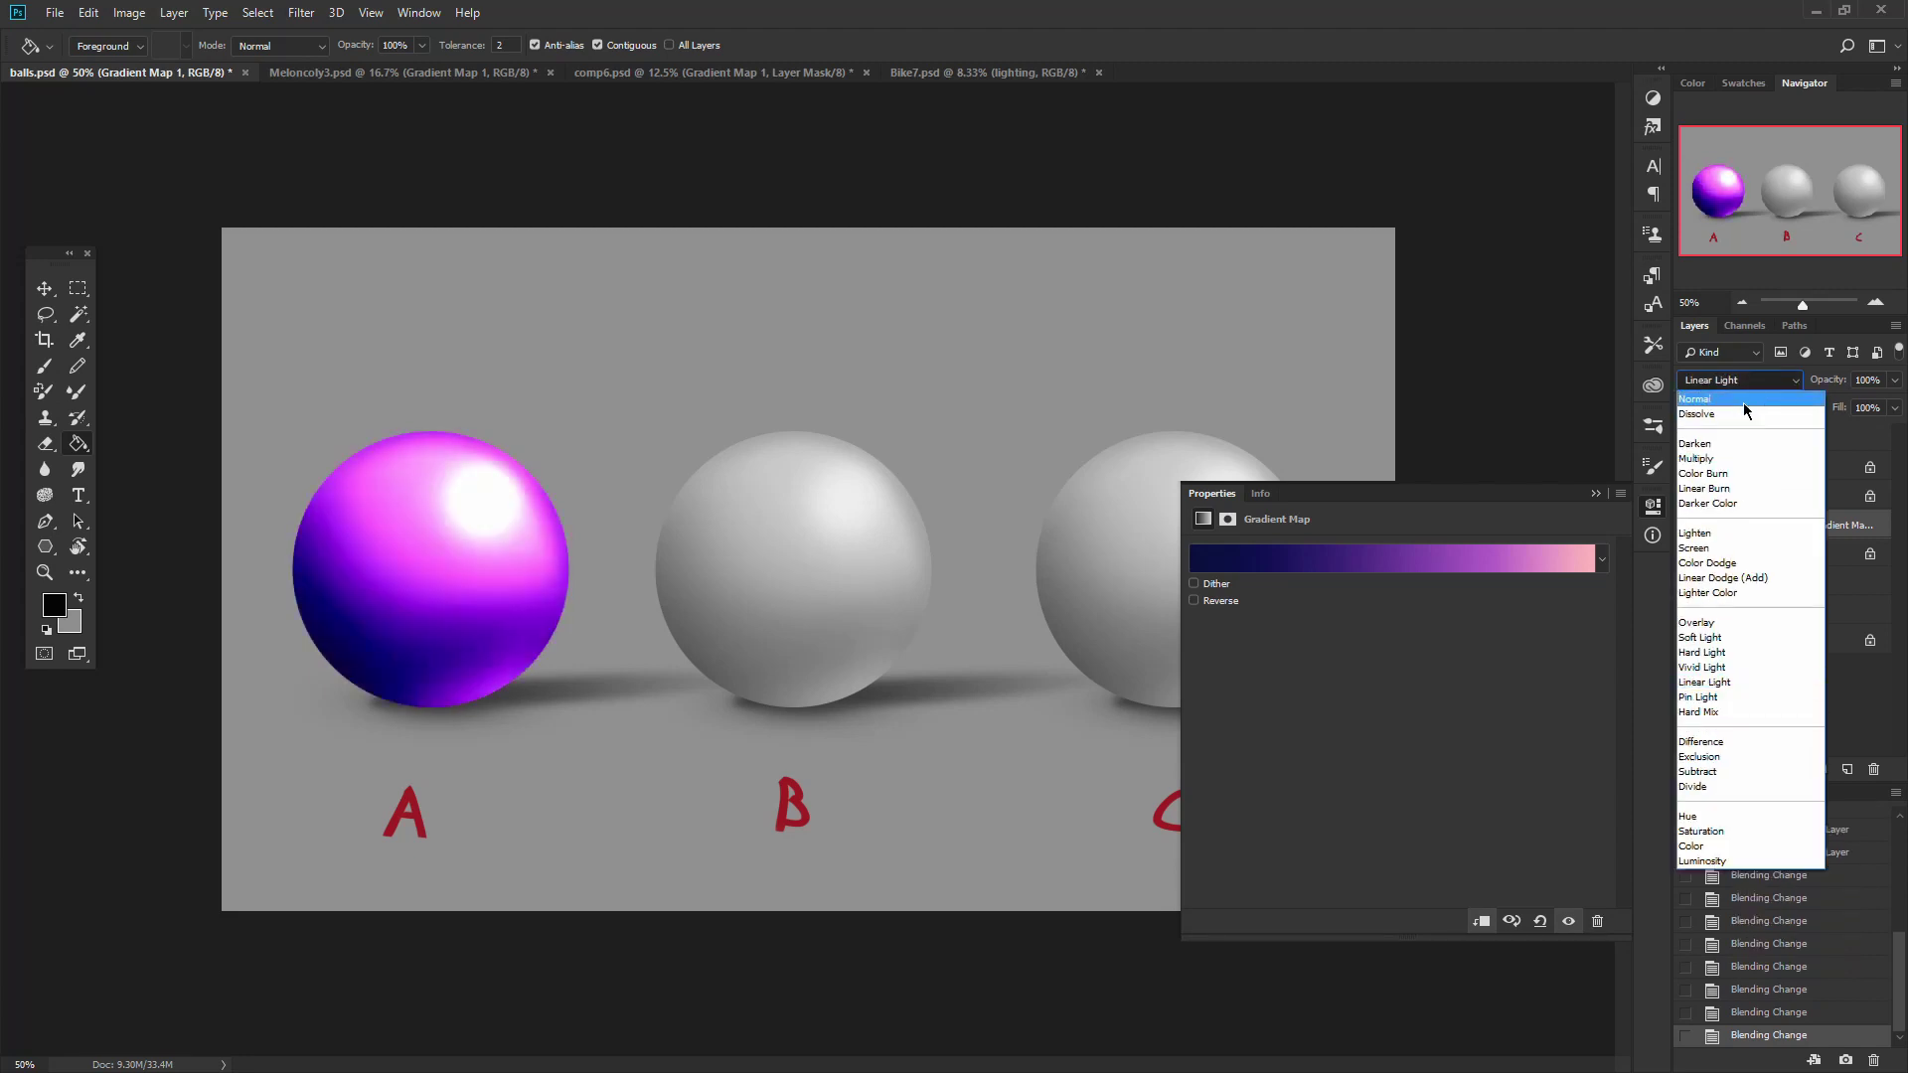
pyautogui.click(1743, 402)
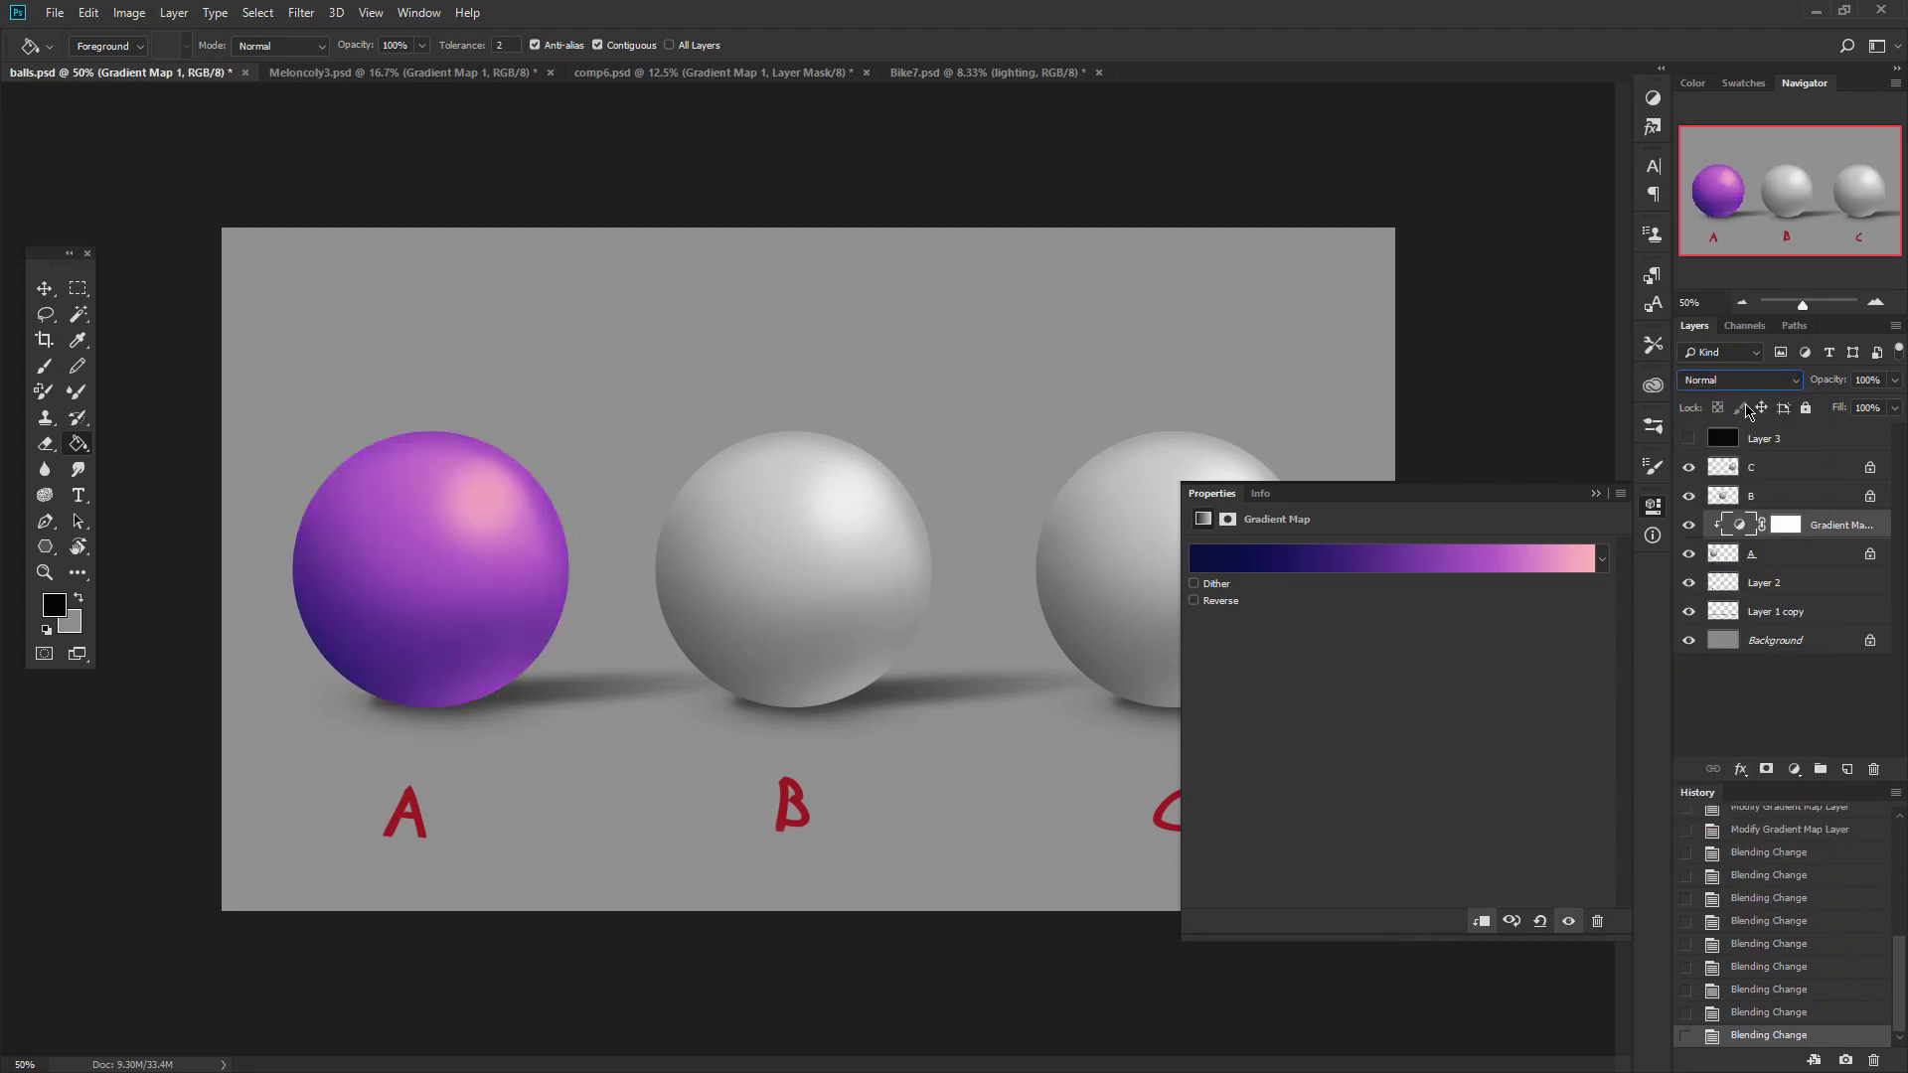
# Add a new layer above layer B and fill it with green #3fc13f.
pyautogui.click(1817, 507)
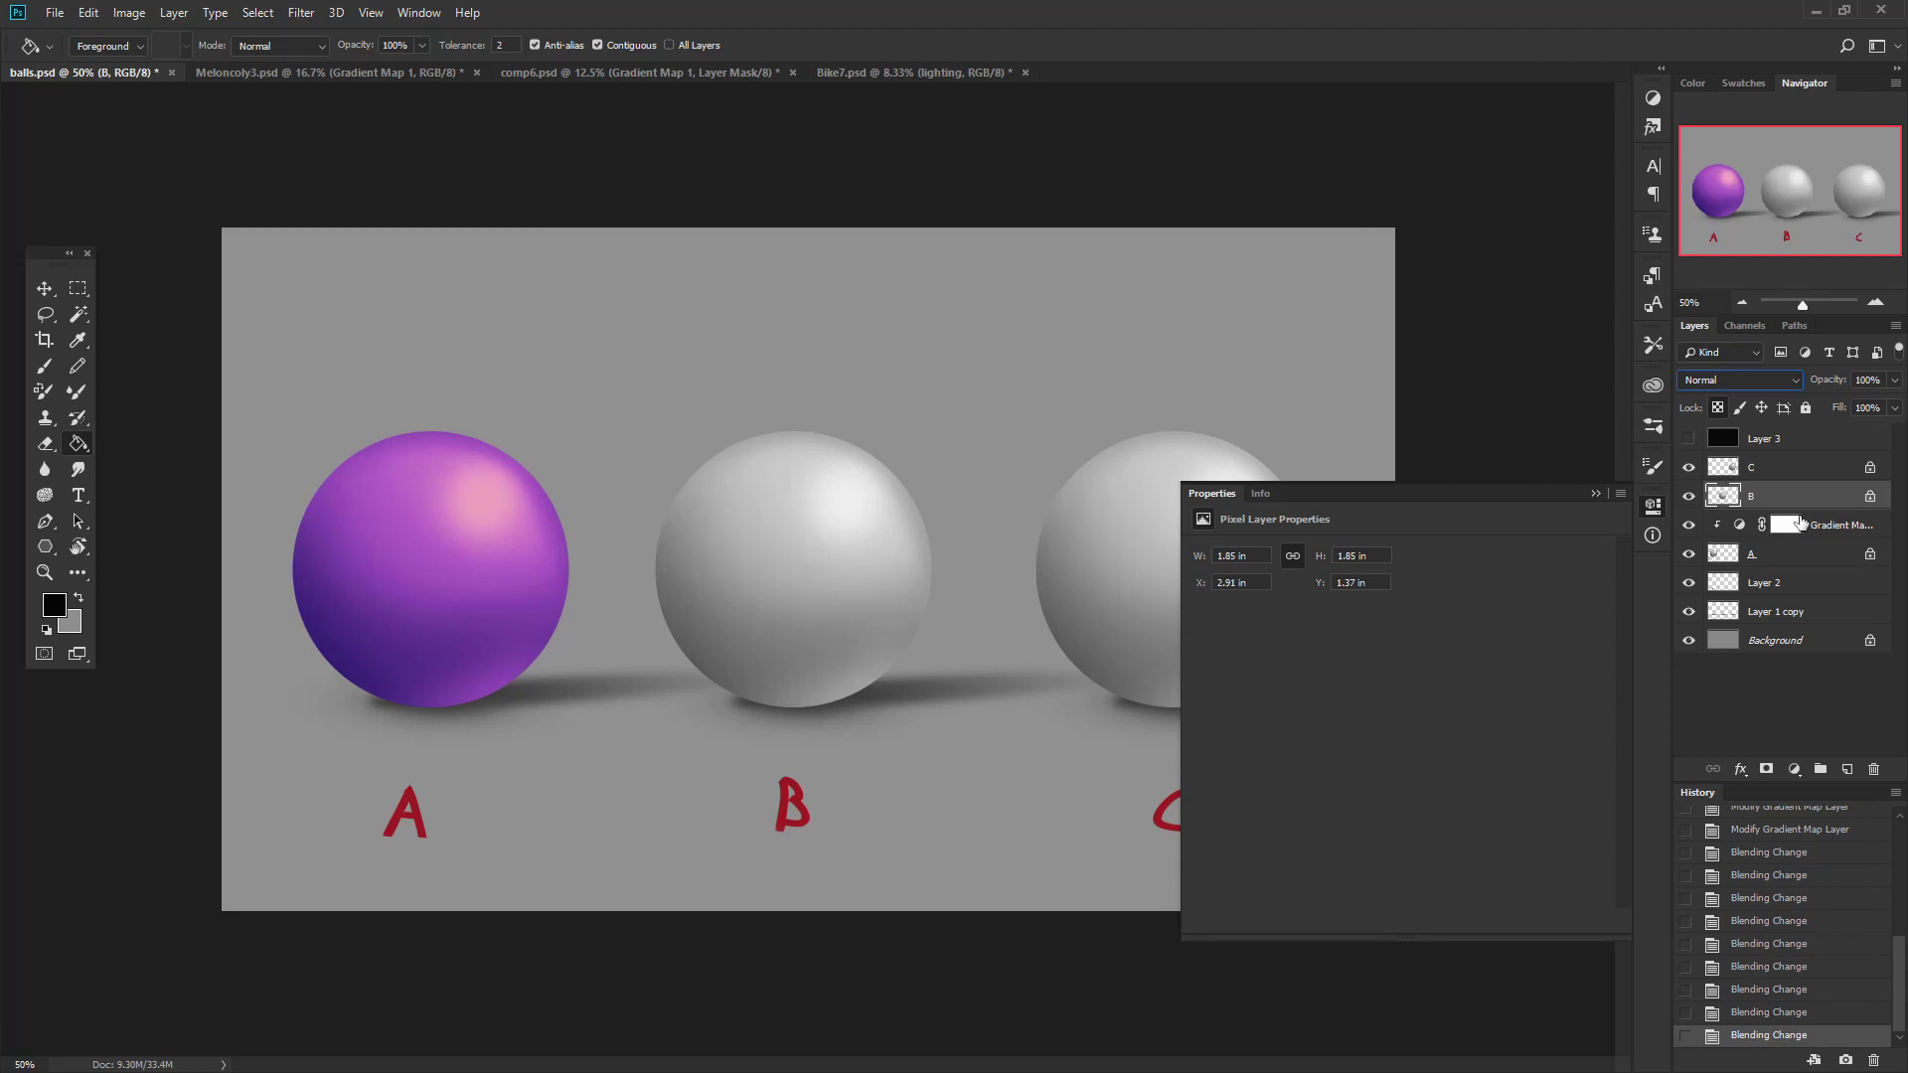
pyautogui.hotkey('ctrl', 'b')
pyautogui.press('Return')
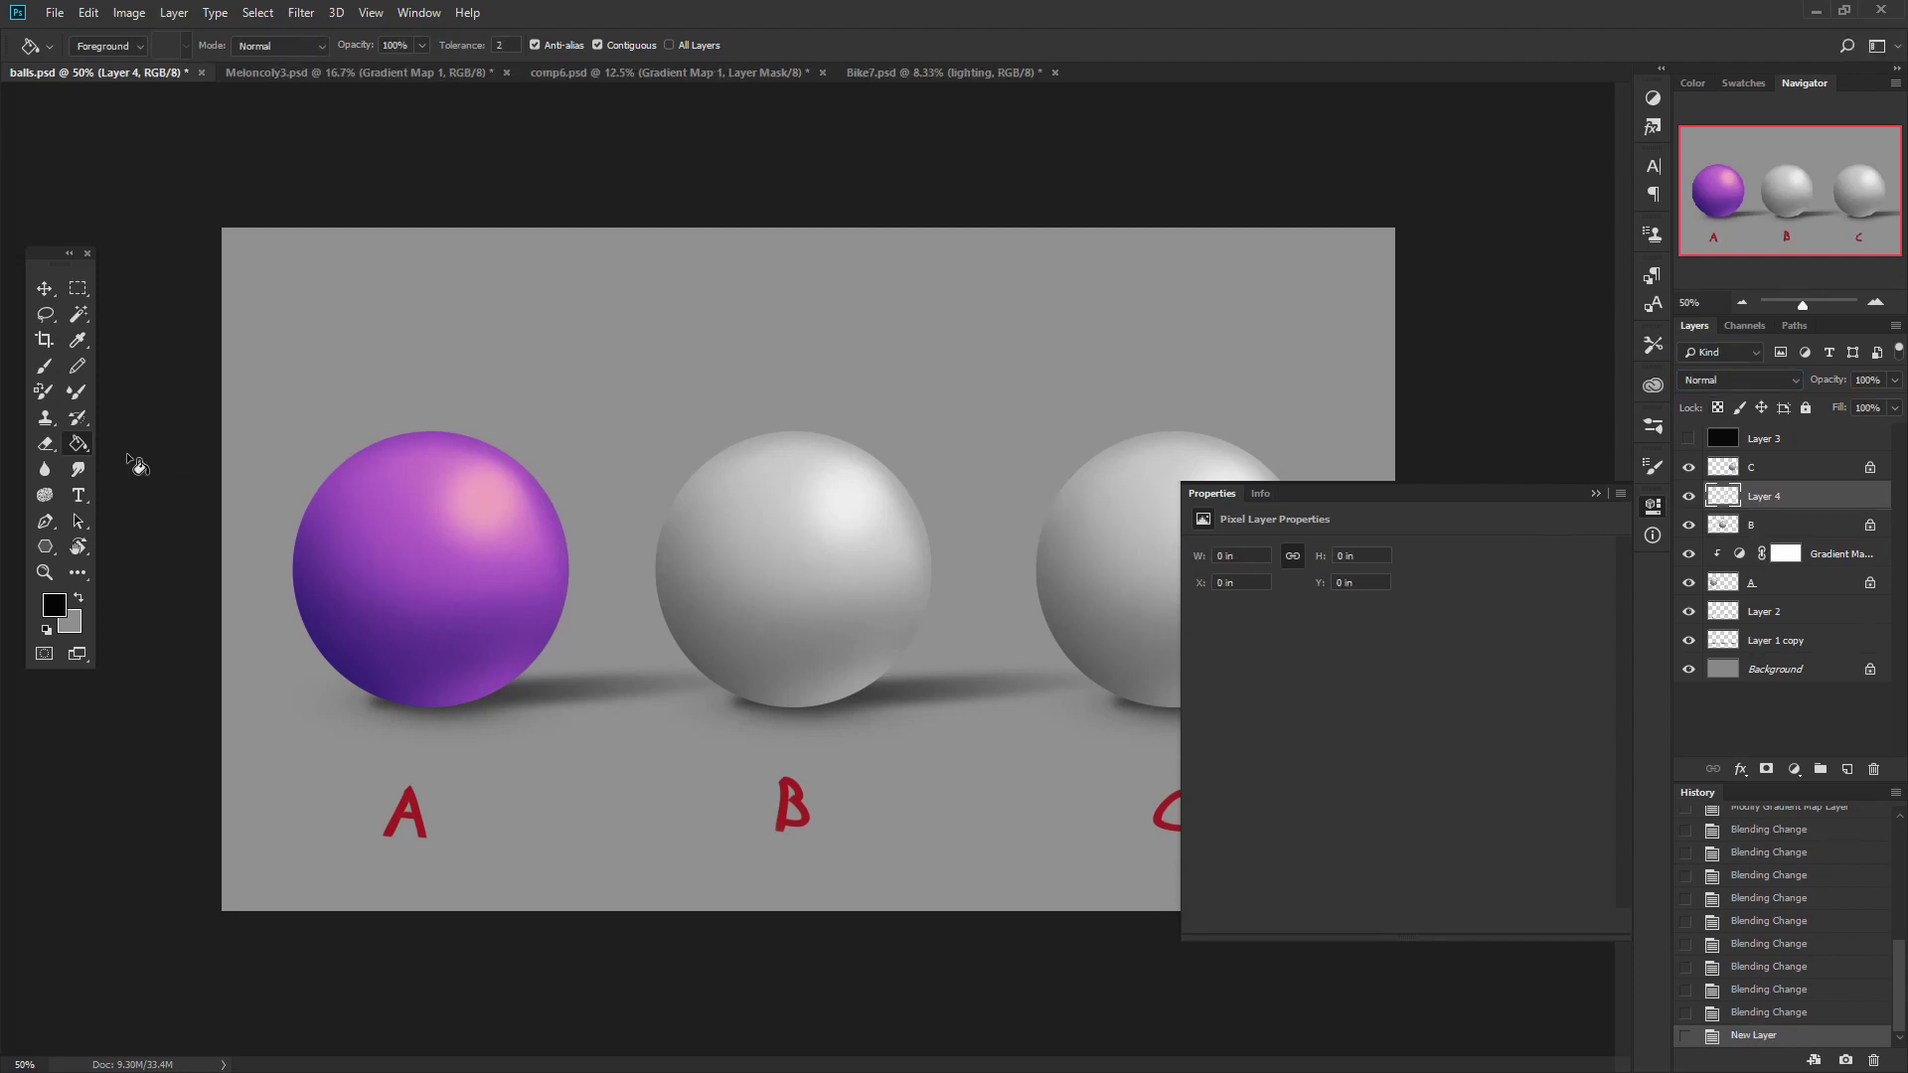
pyautogui.click(51, 605)
pyautogui.click(791, 530)
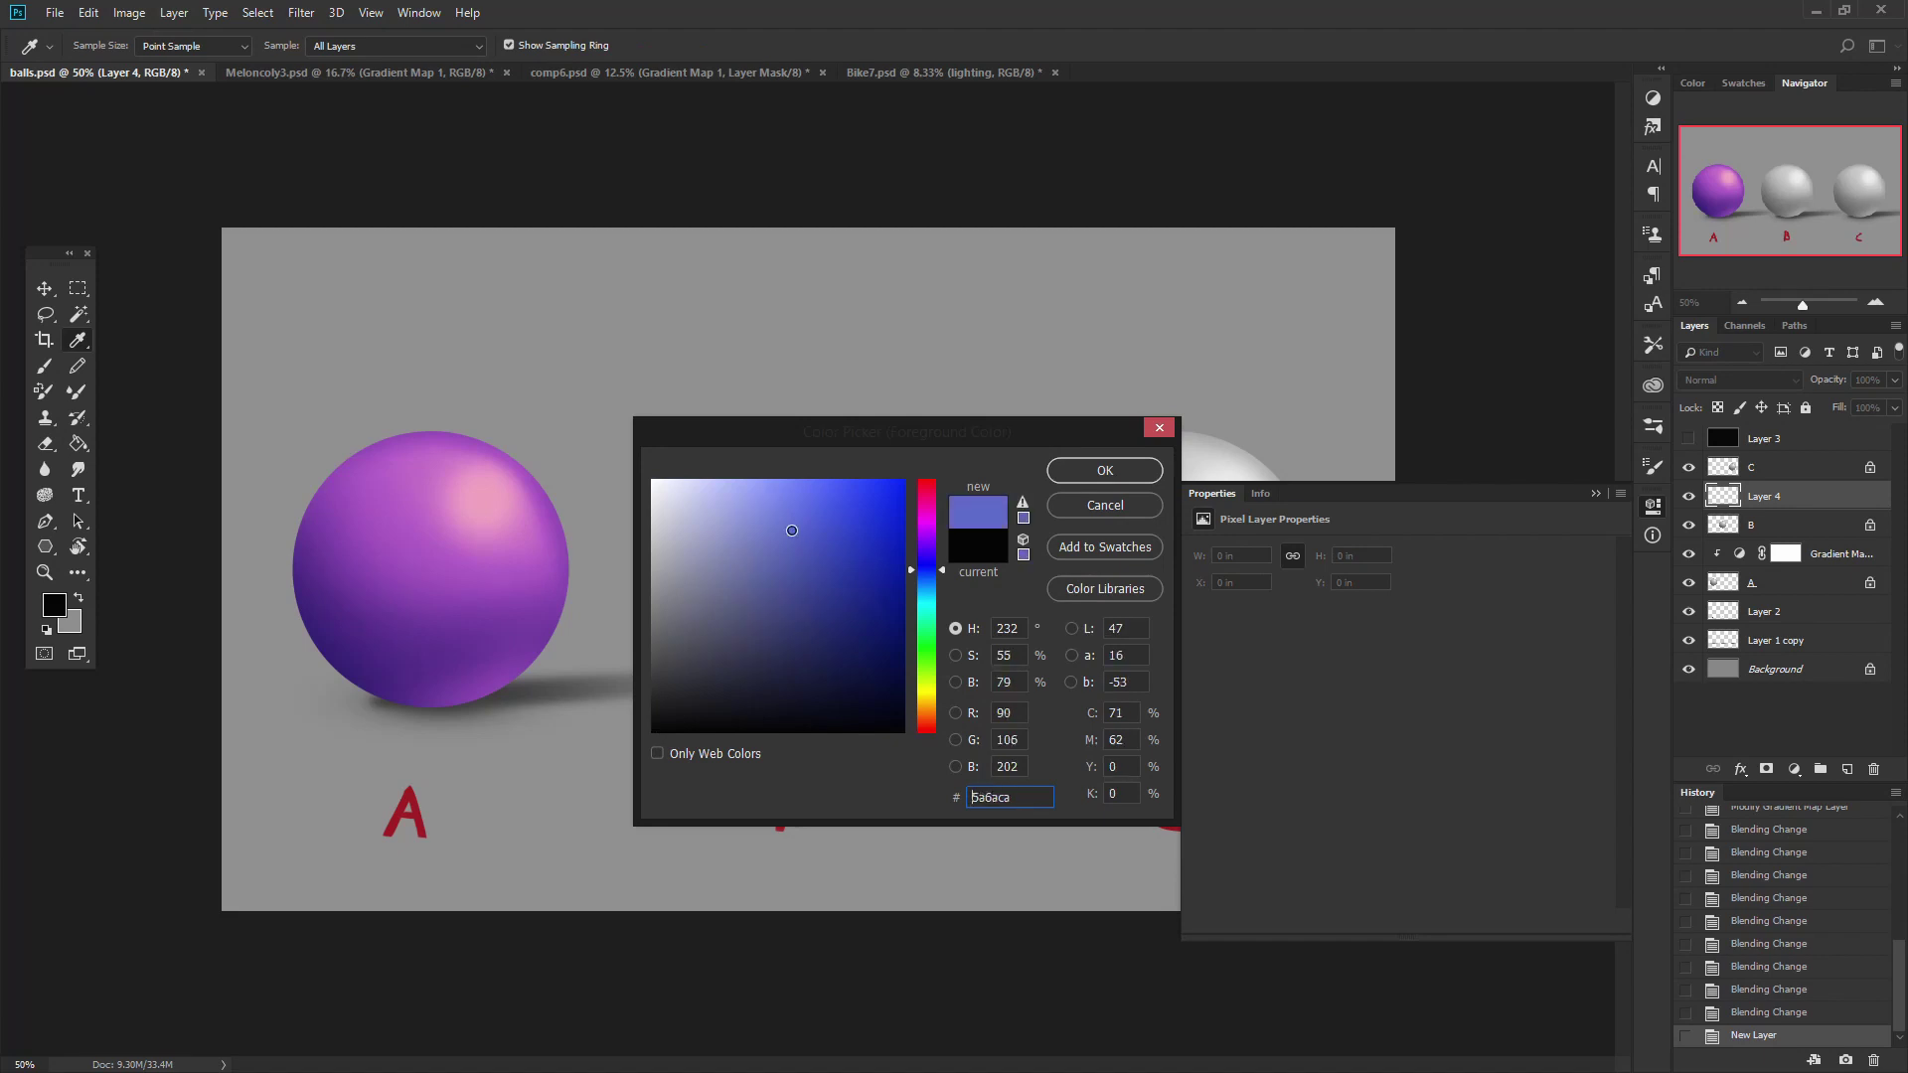
pyautogui.click(932, 649)
pyautogui.moveTo(811, 536); pyautogui.dragTo(822, 540)
pyautogui.click(1116, 466)
pyautogui.press('g')
pyautogui.click(932, 571)
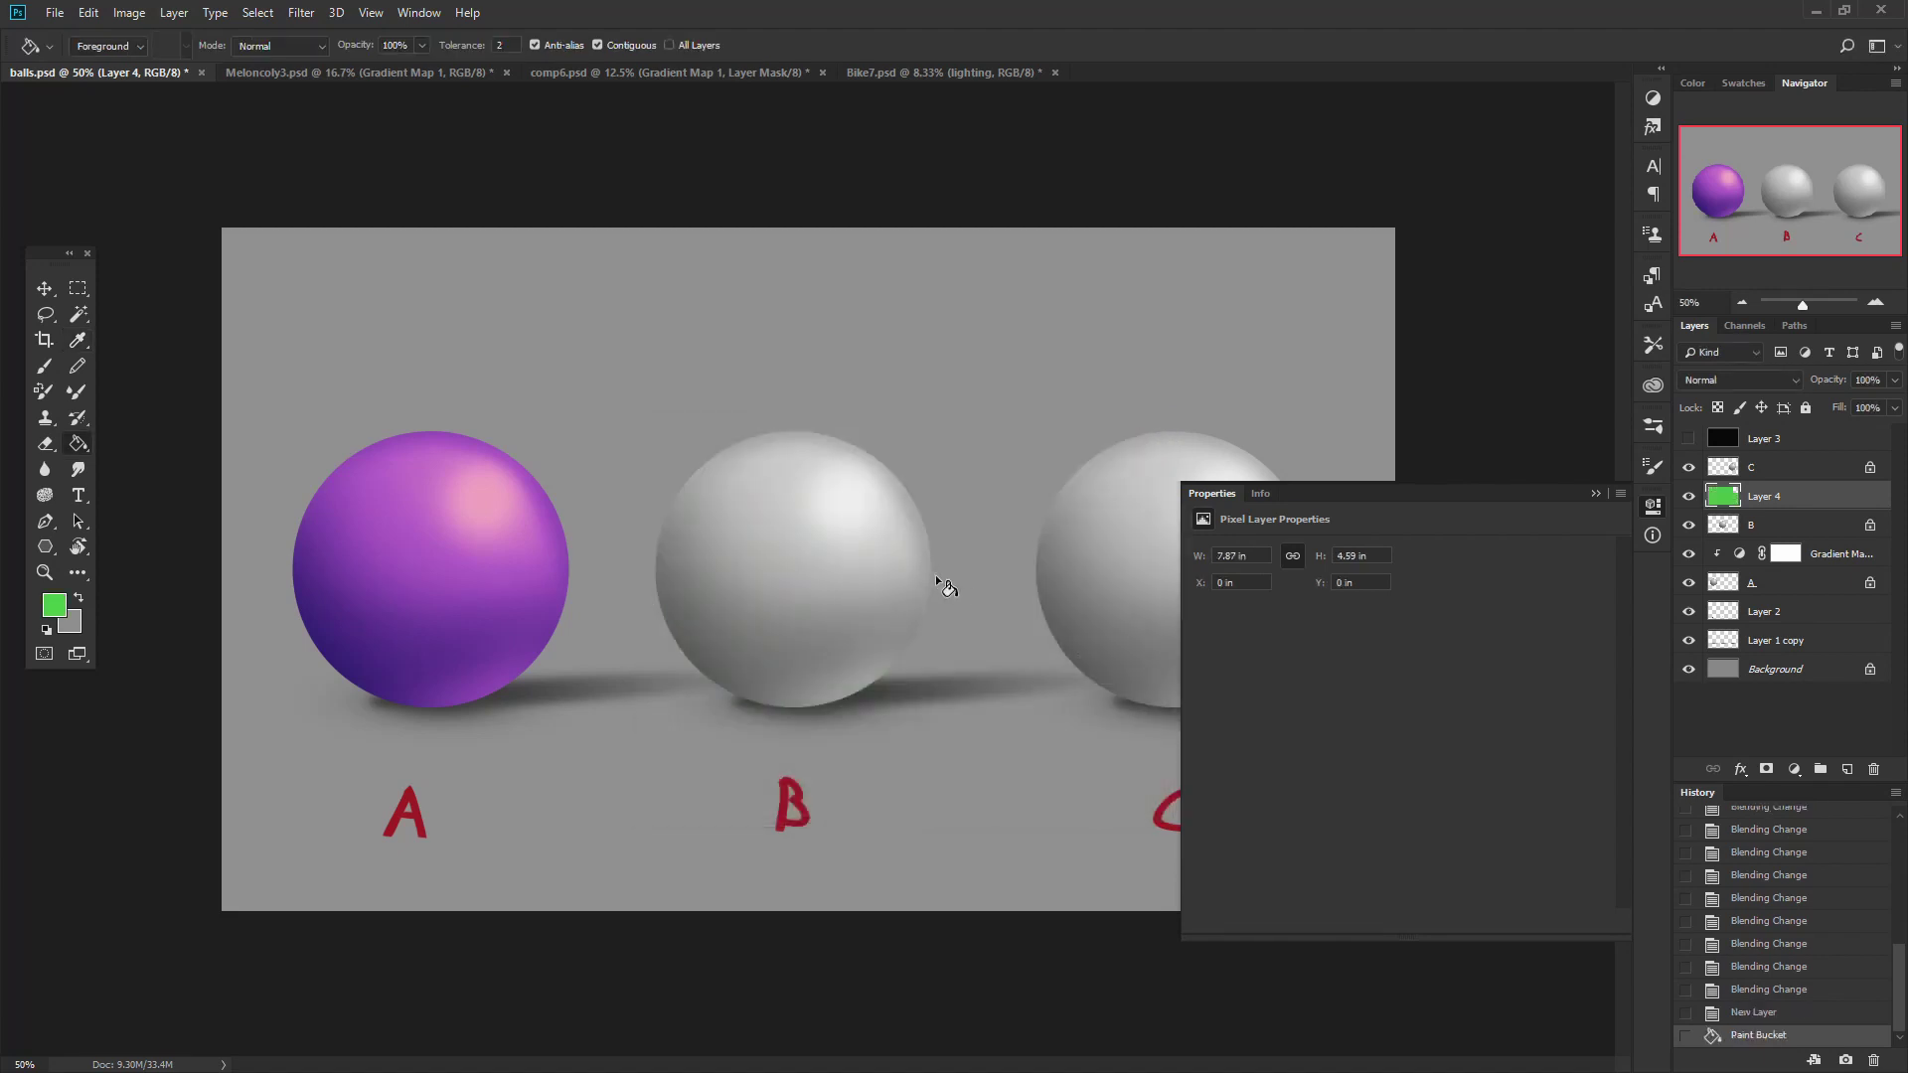
# Clip the green layer to layer B and collapse the layer properties.
pyautogui.rightClick(1810, 493)
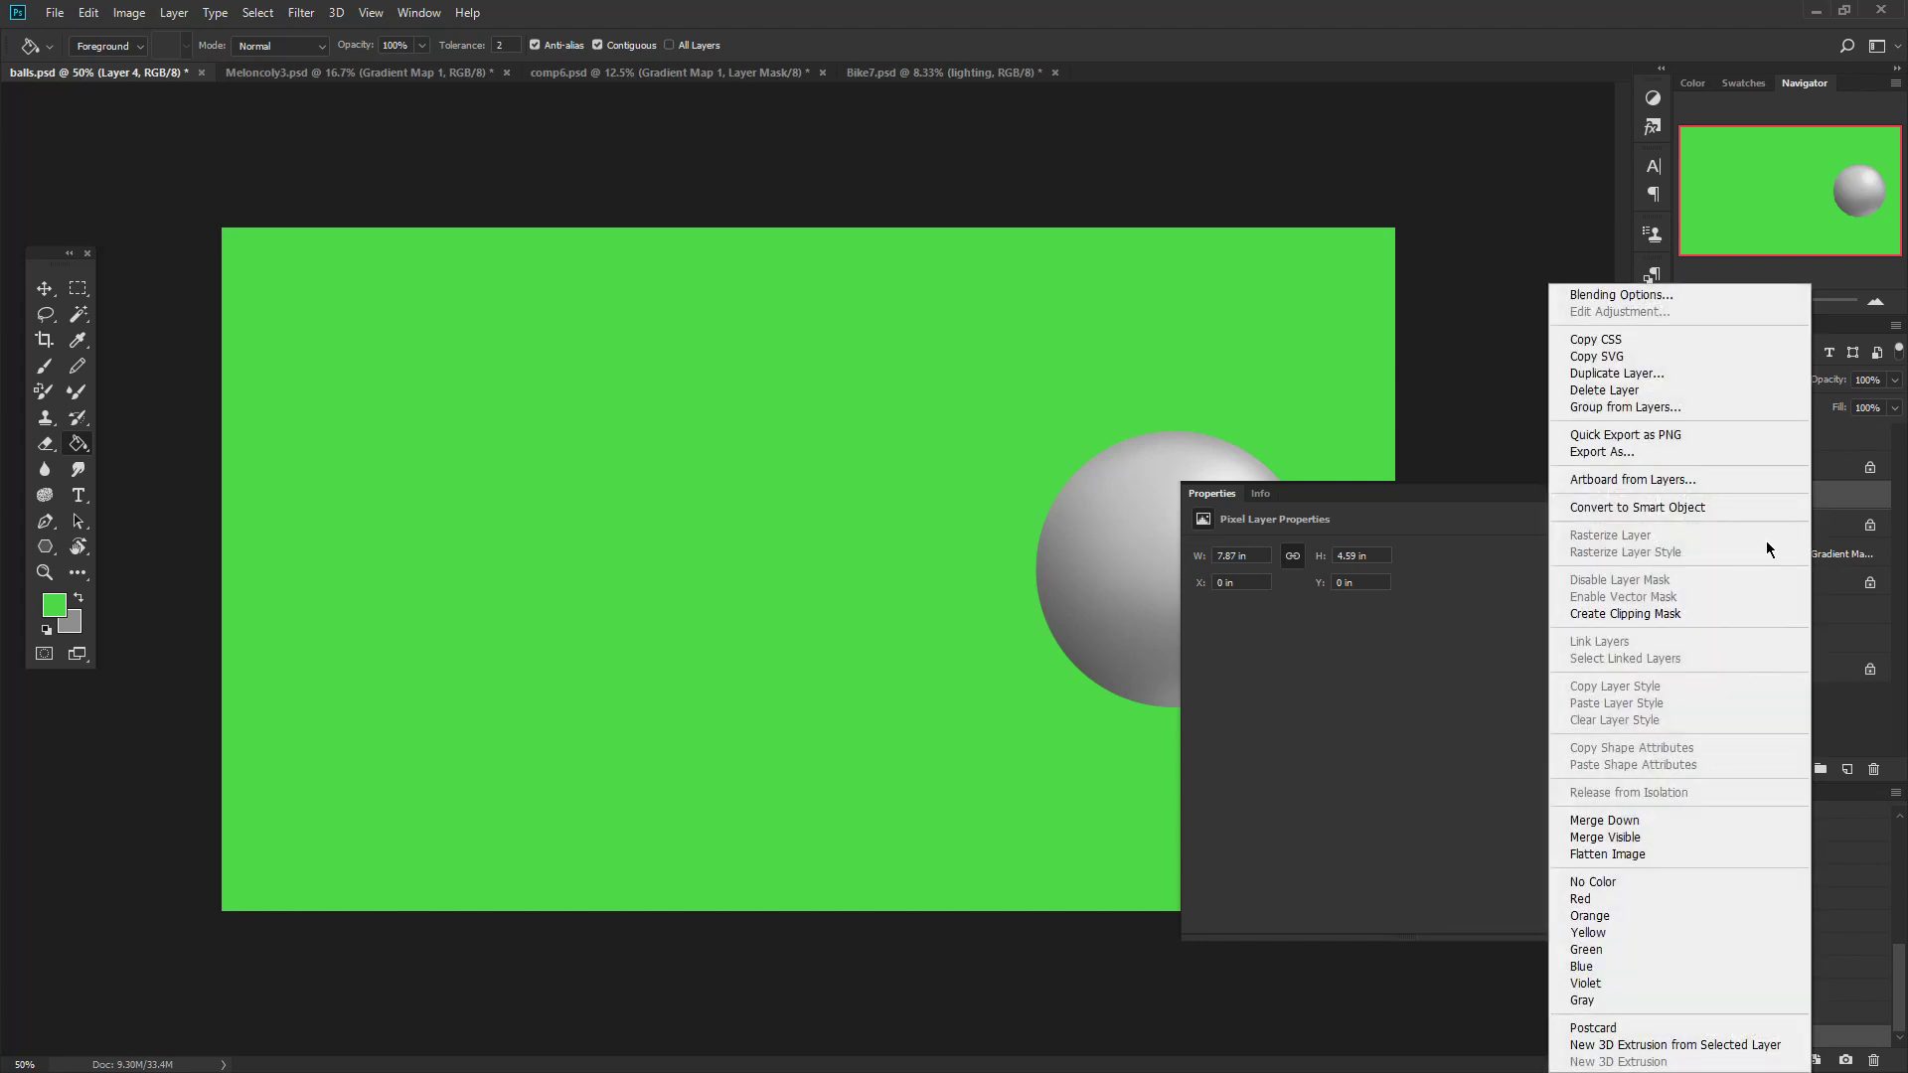
pyautogui.click(1684, 618)
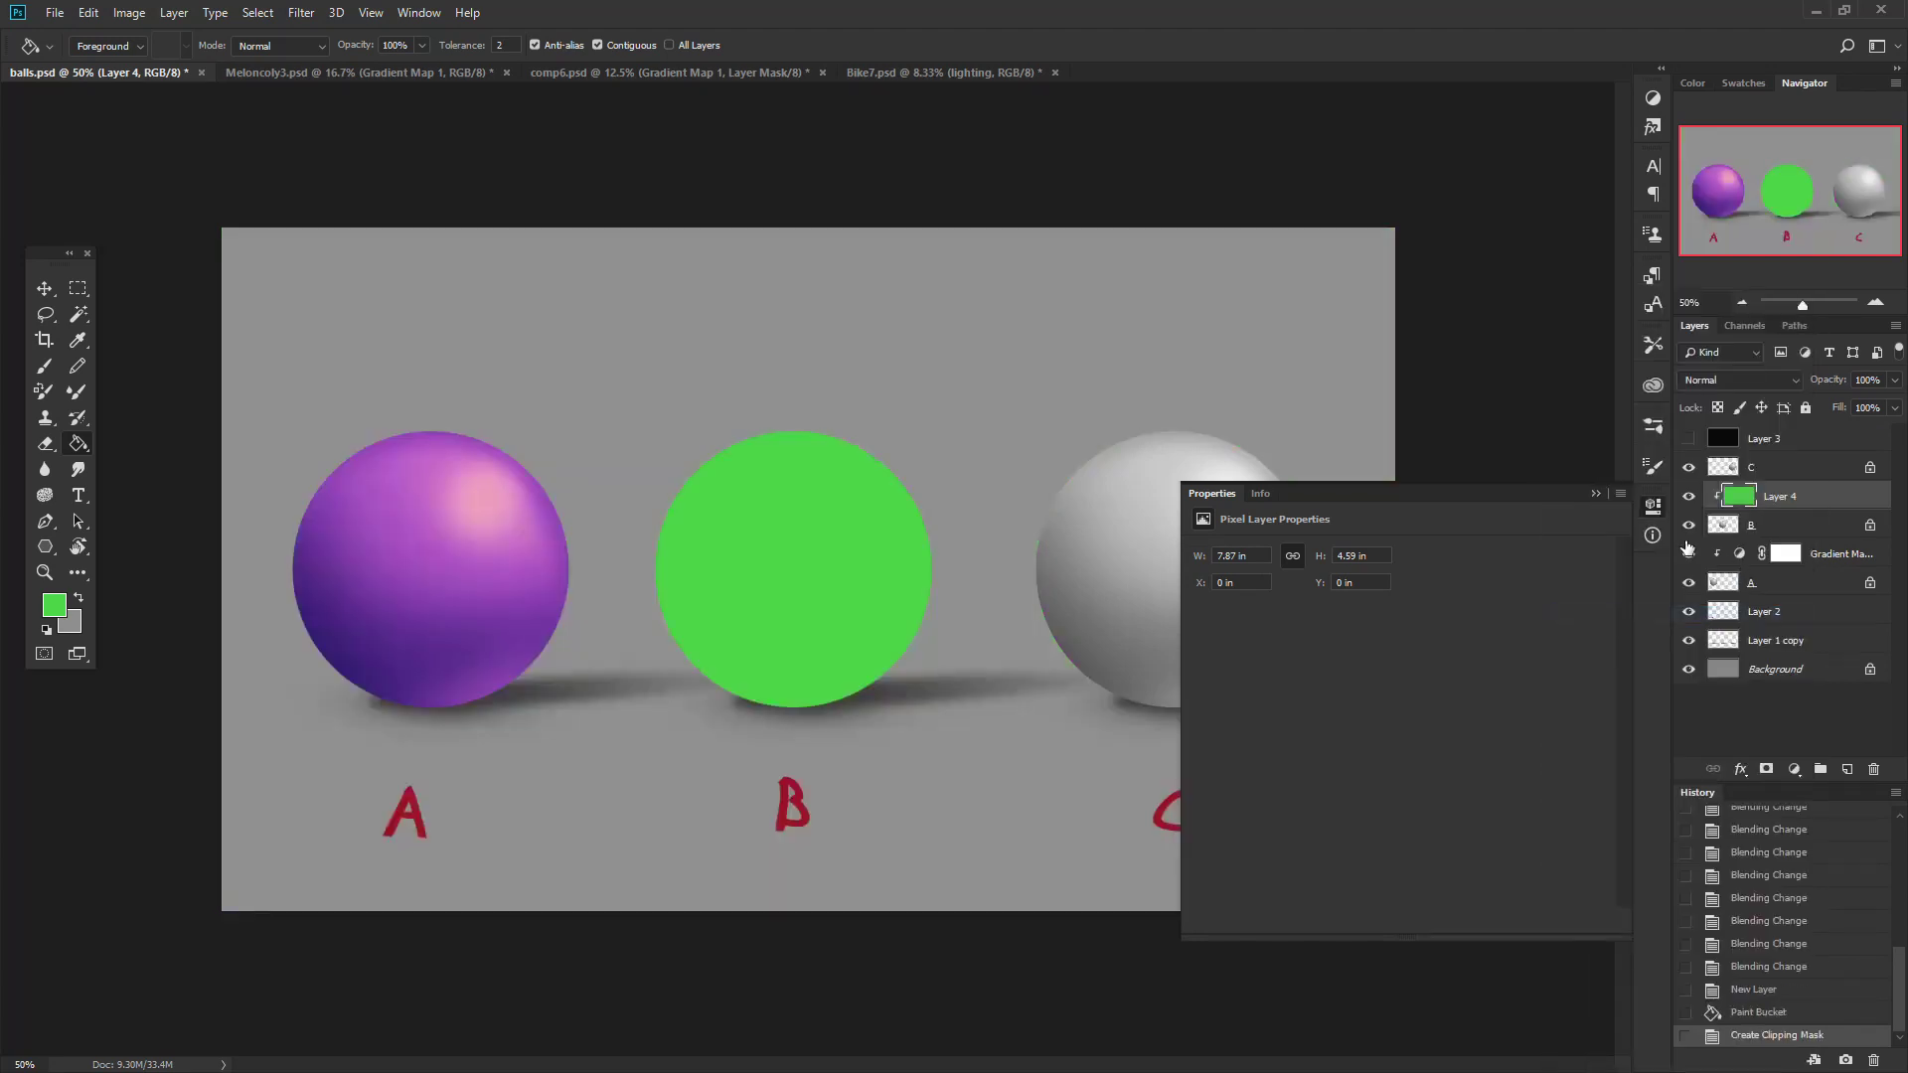
pyautogui.click(1596, 494)
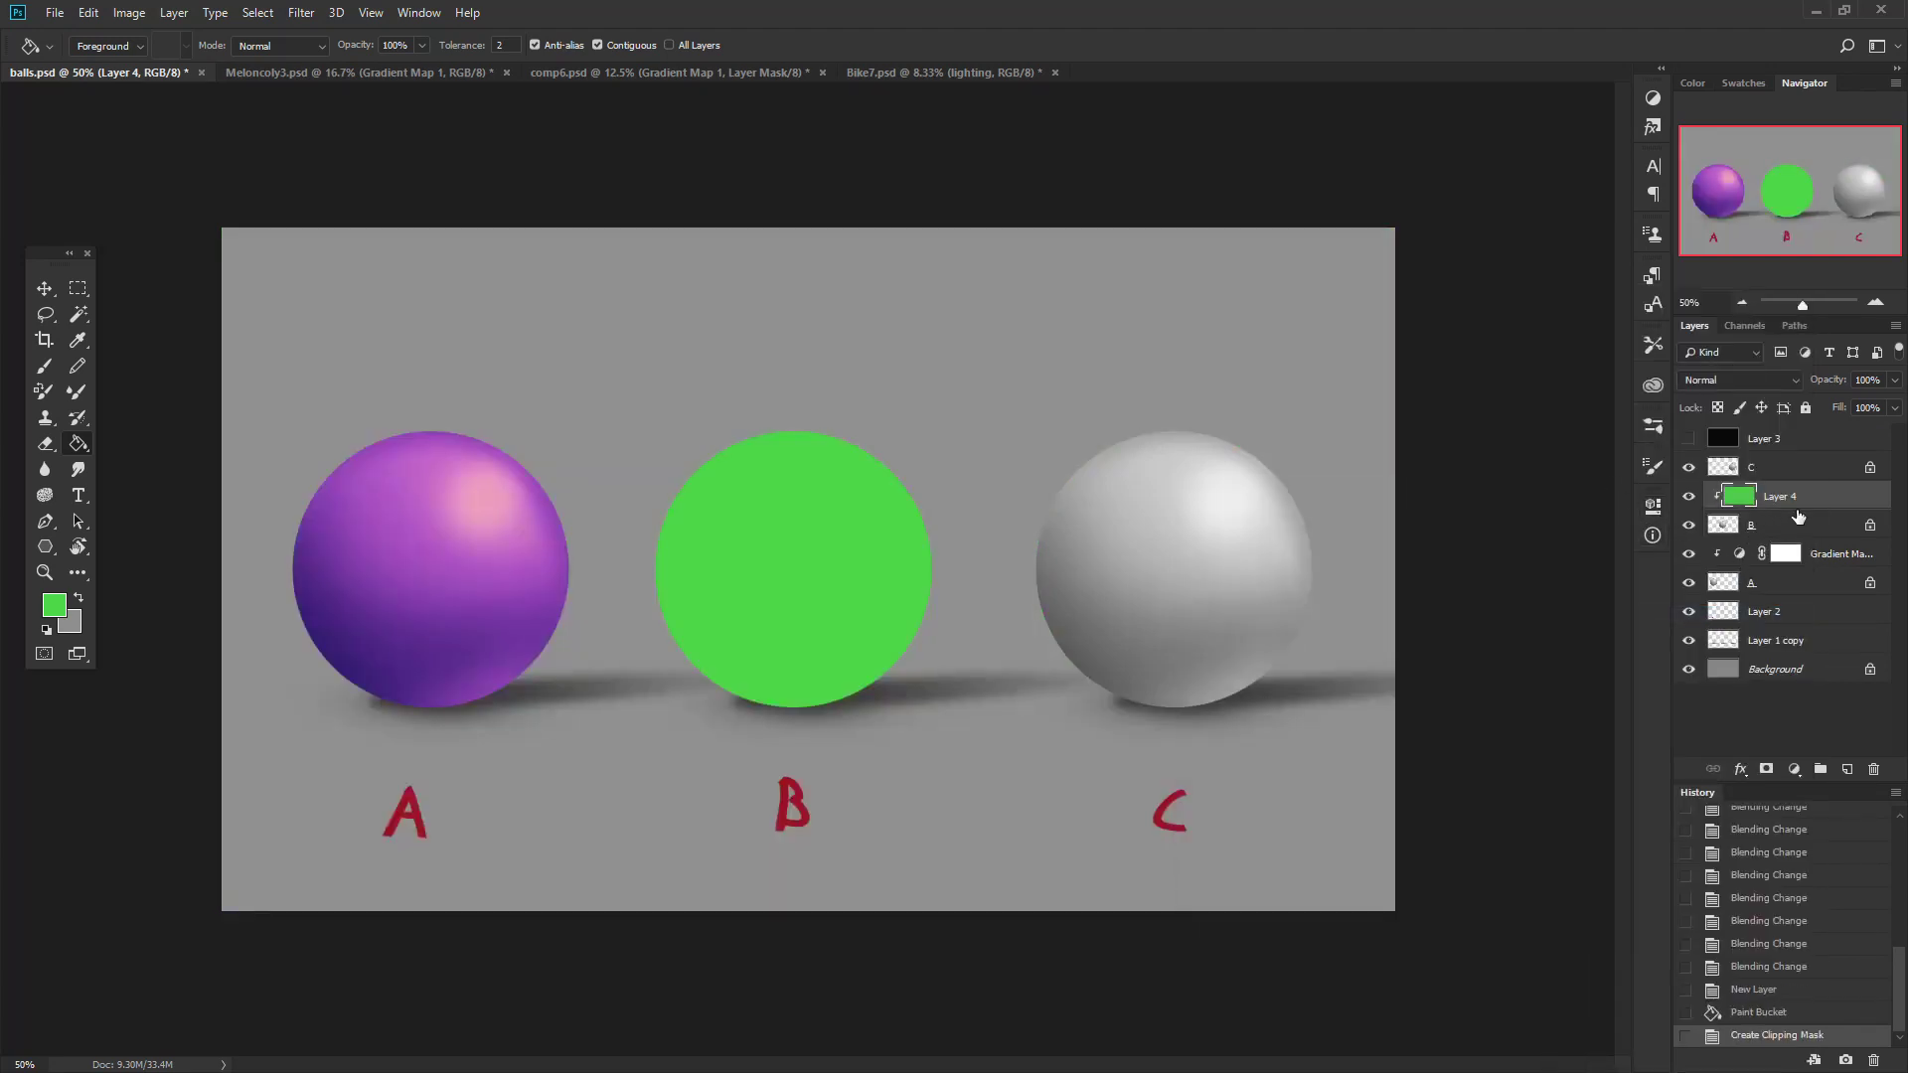
pyautogui.doubleClick(1794, 509)
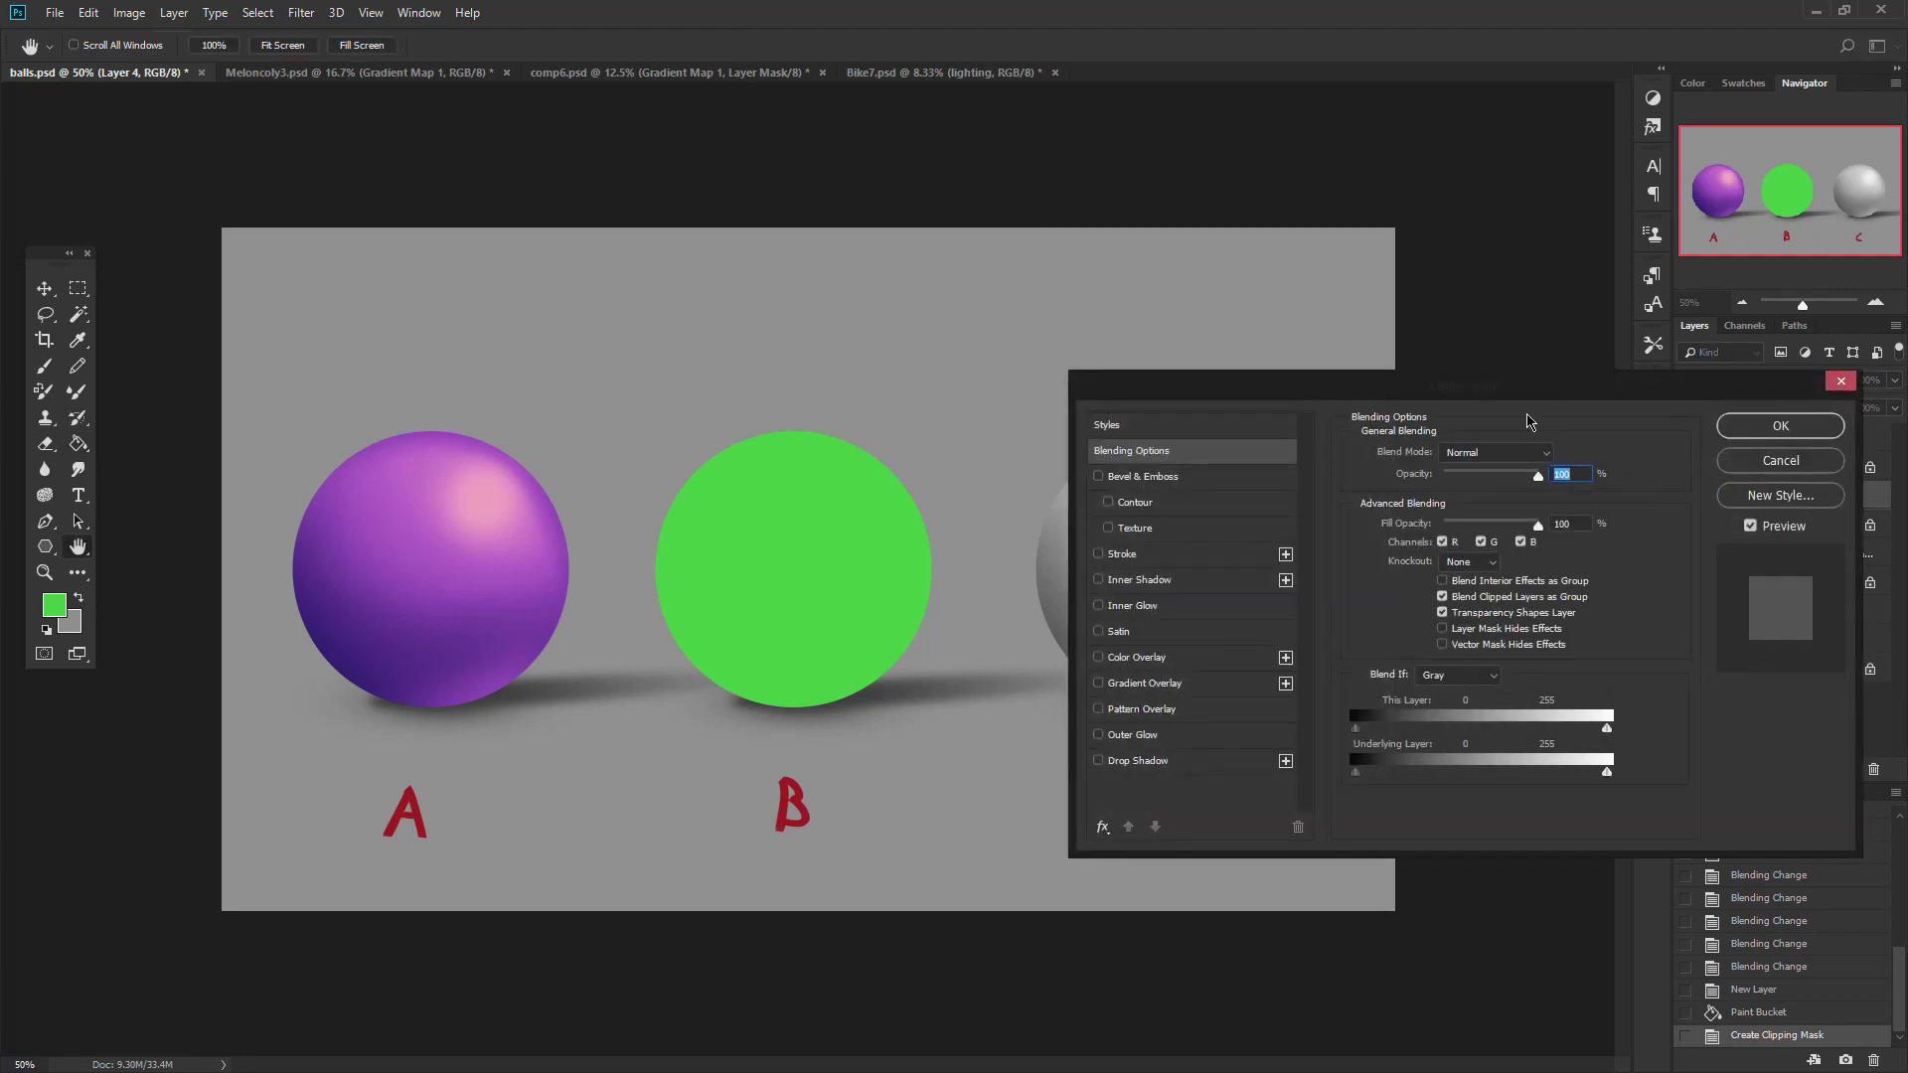
pyautogui.moveTo(1413, 392); pyautogui.dragTo(1386, 464)
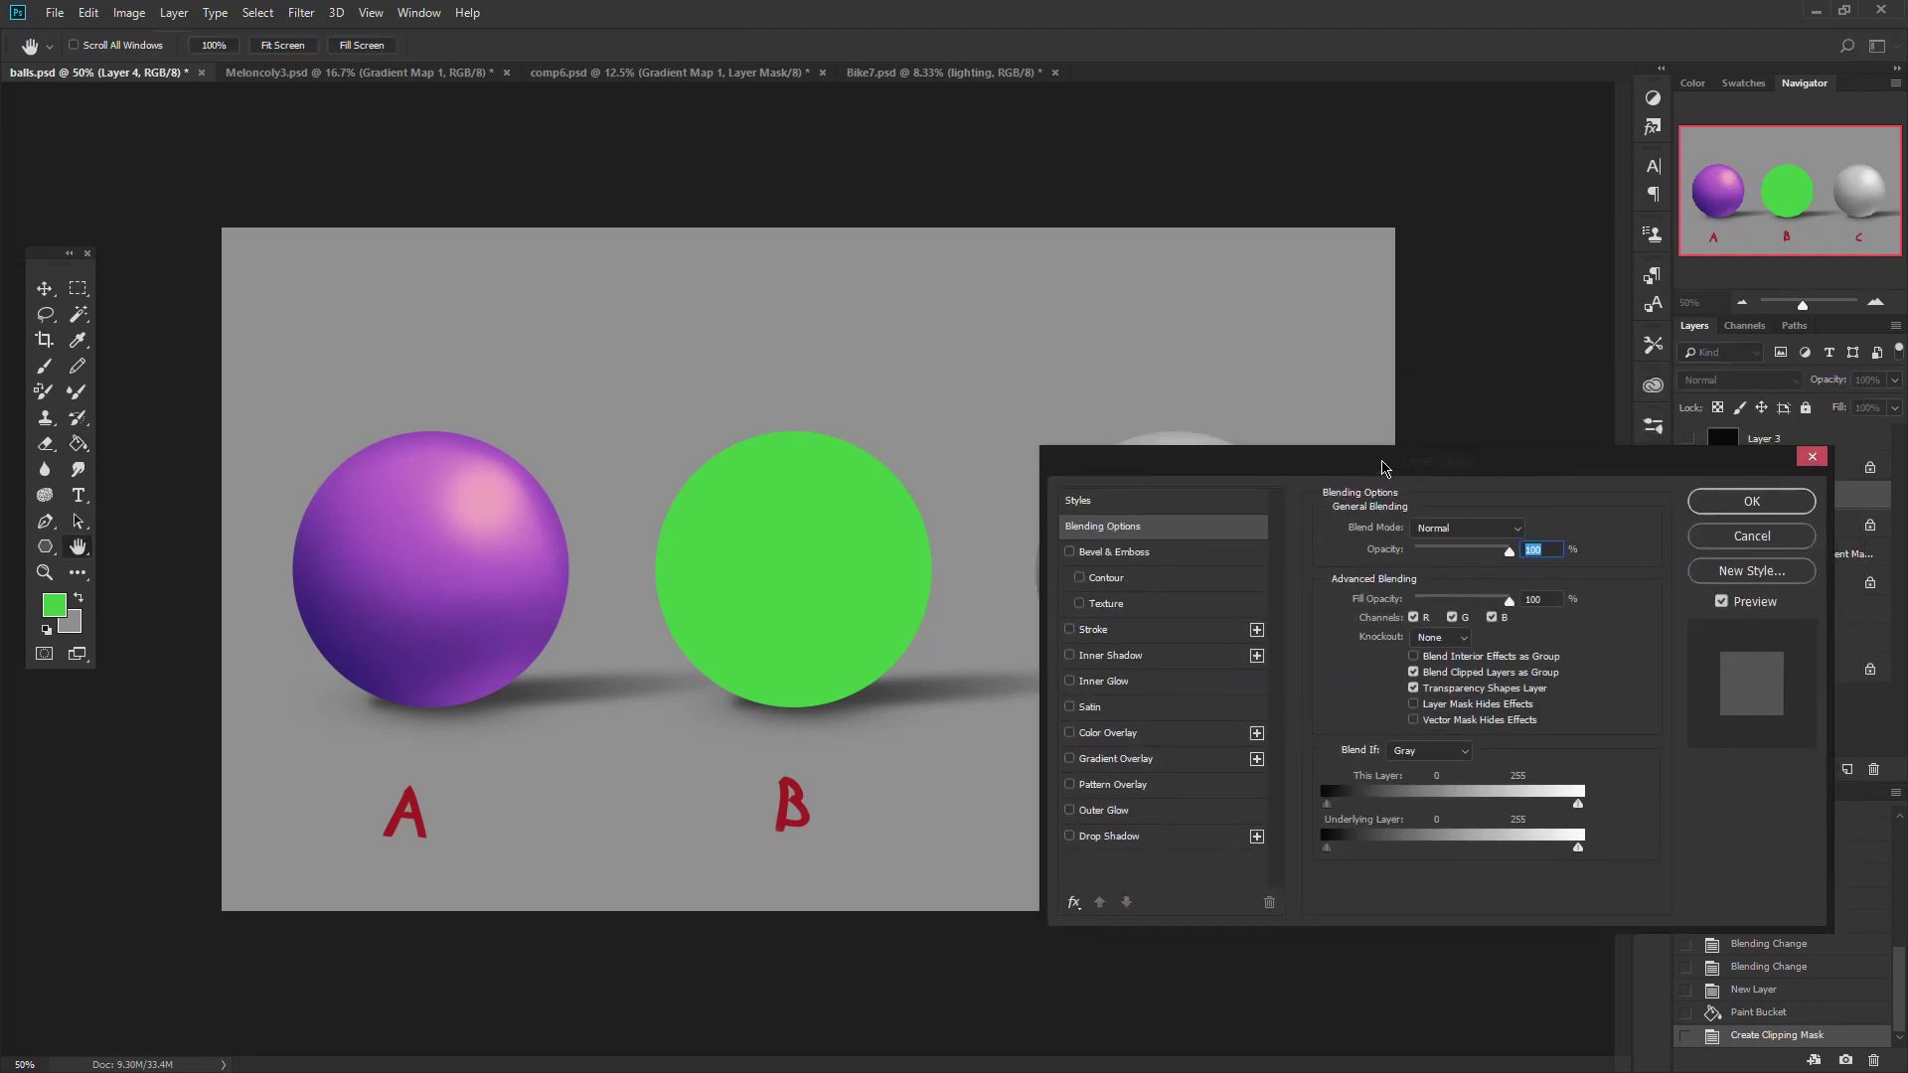
pyautogui.click(1753, 497)
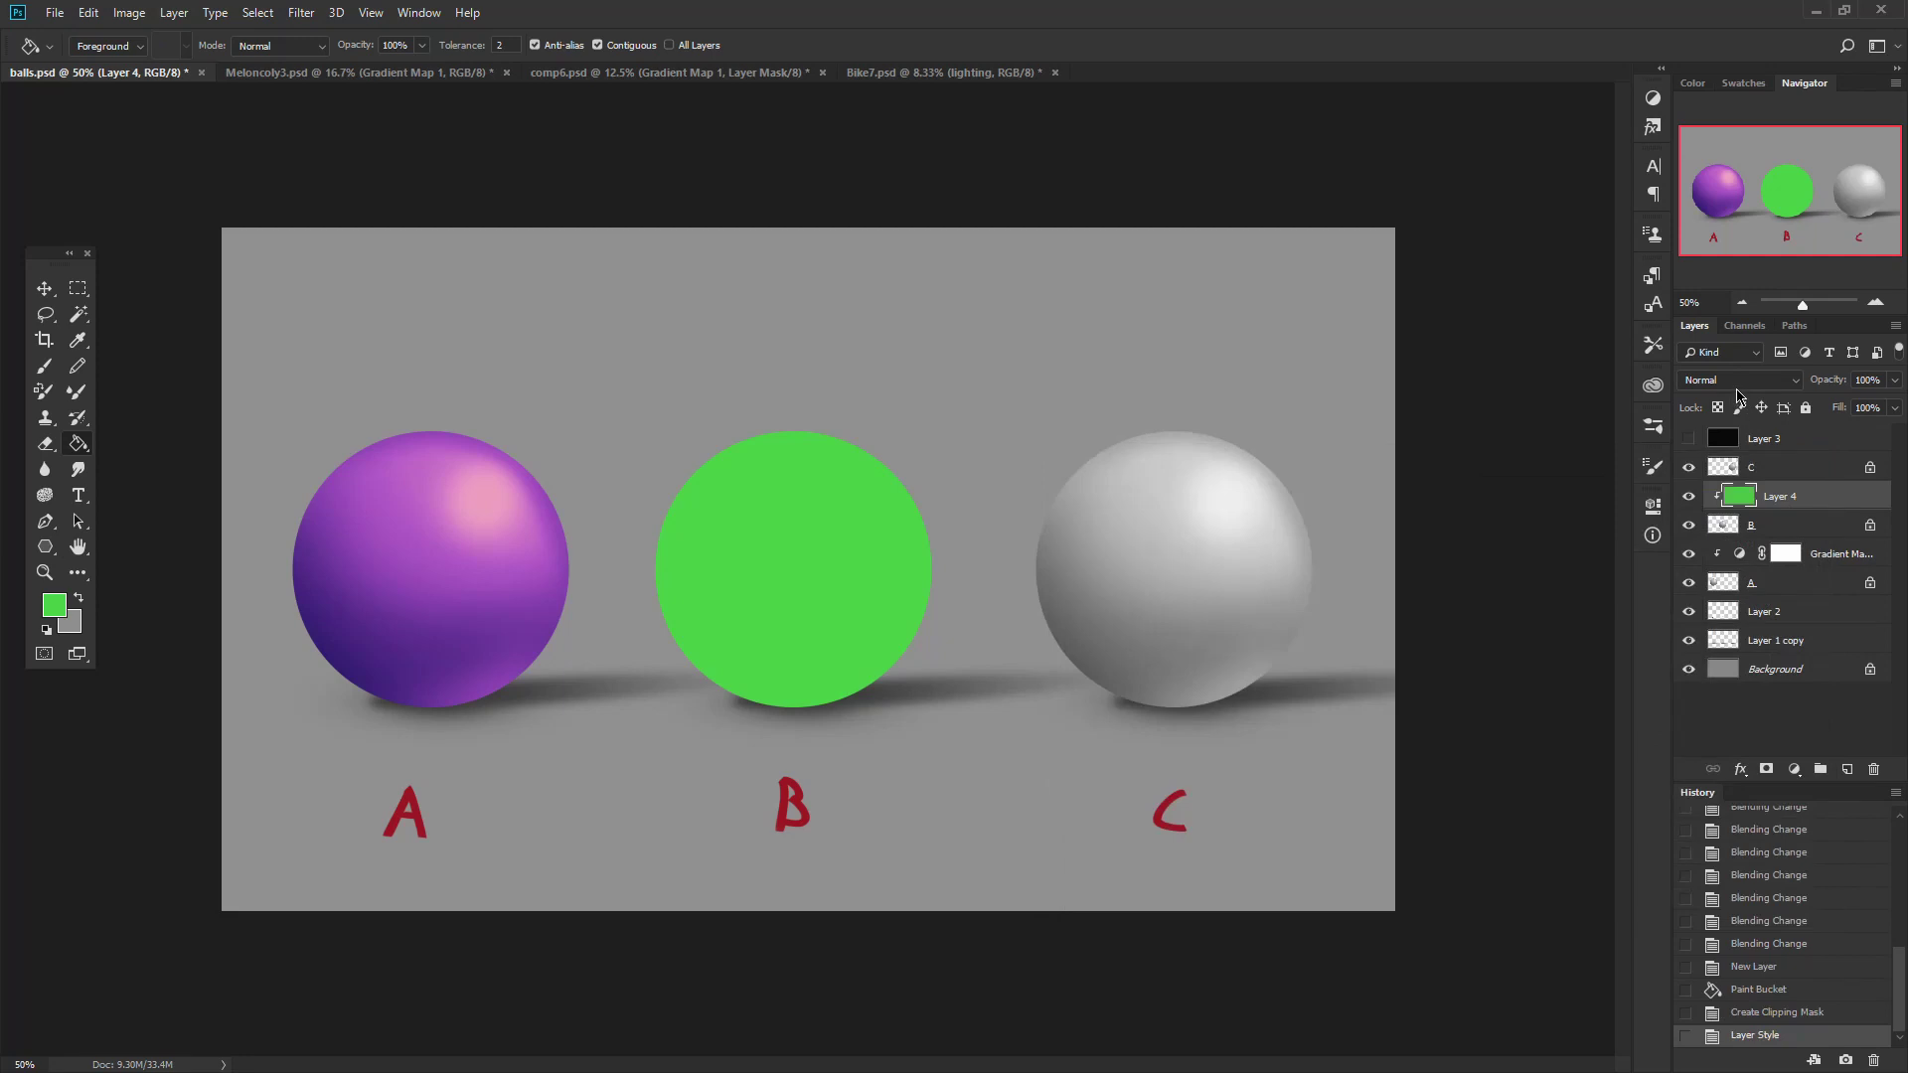
# Set the clipped green layer's blend mode to Color.
pyautogui.click(1736, 390)
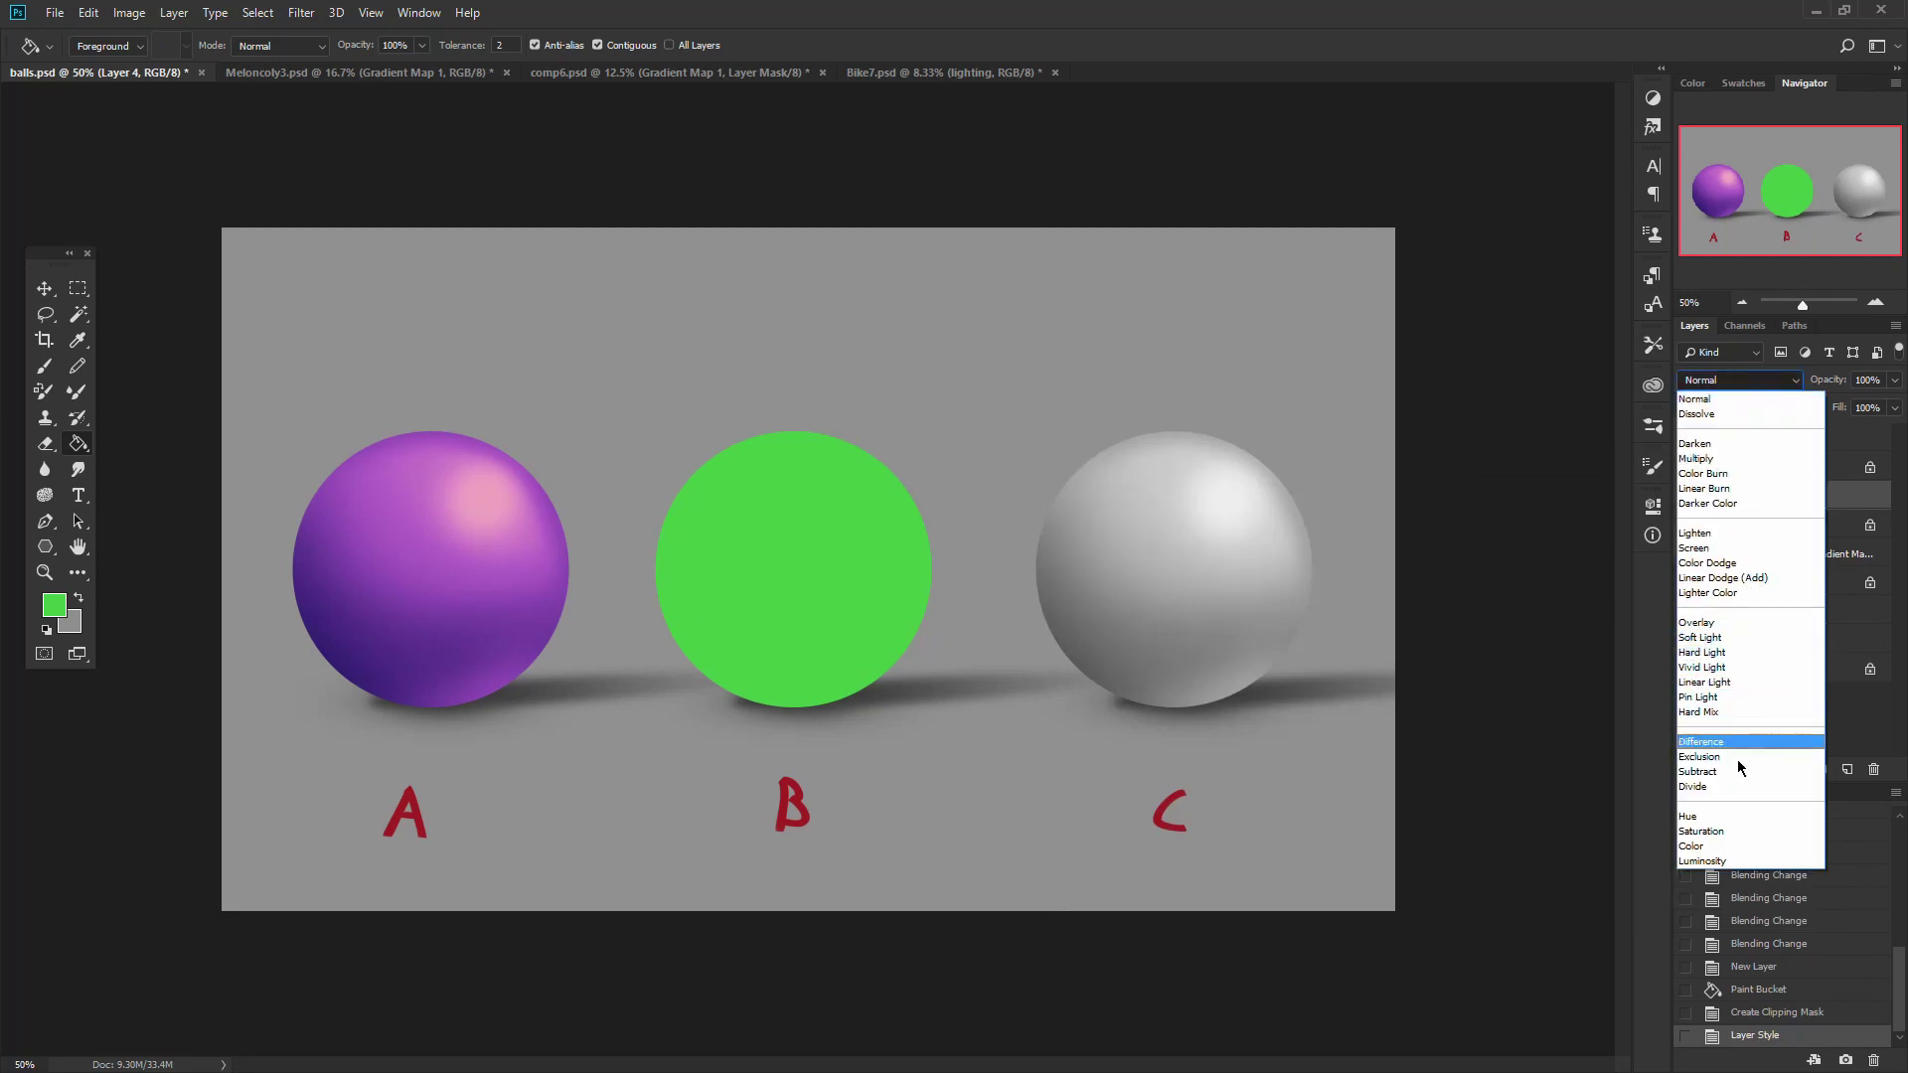
pyautogui.click(1743, 846)
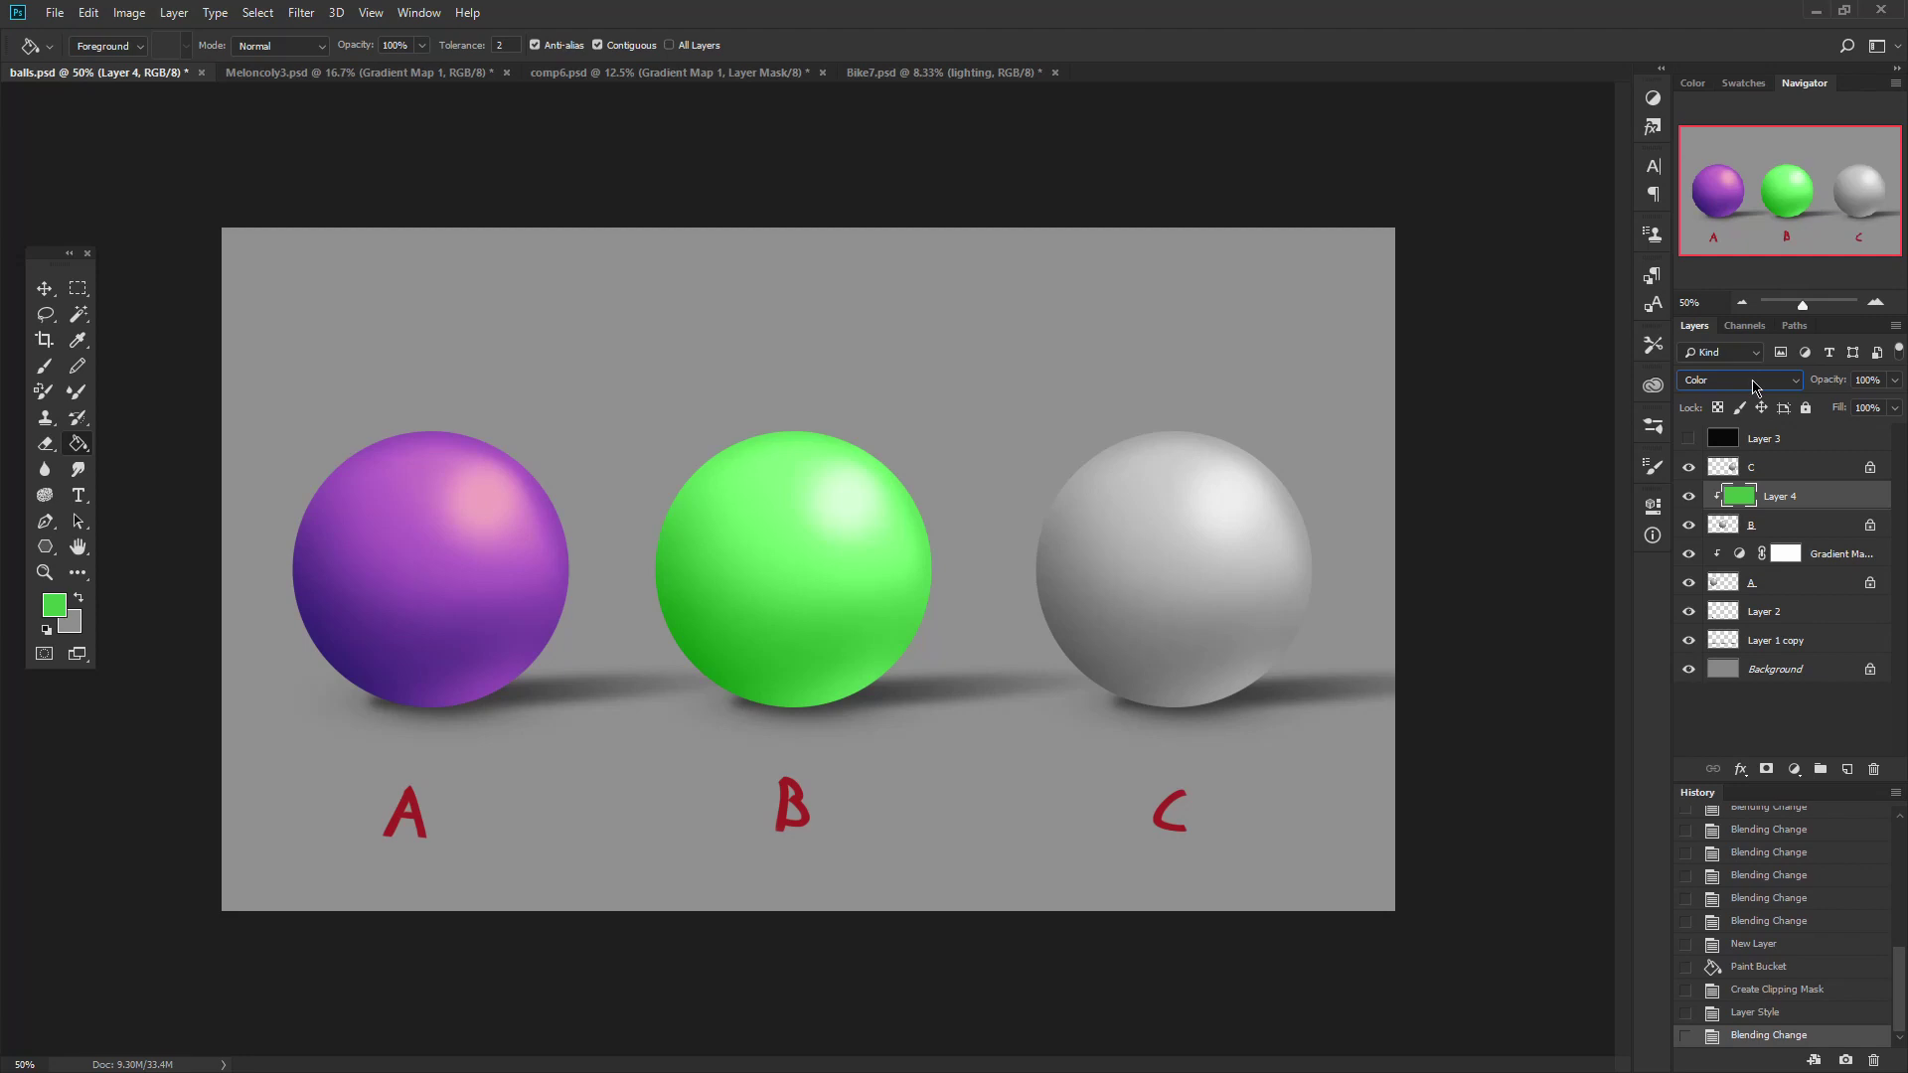
pyautogui.click(1753, 385)
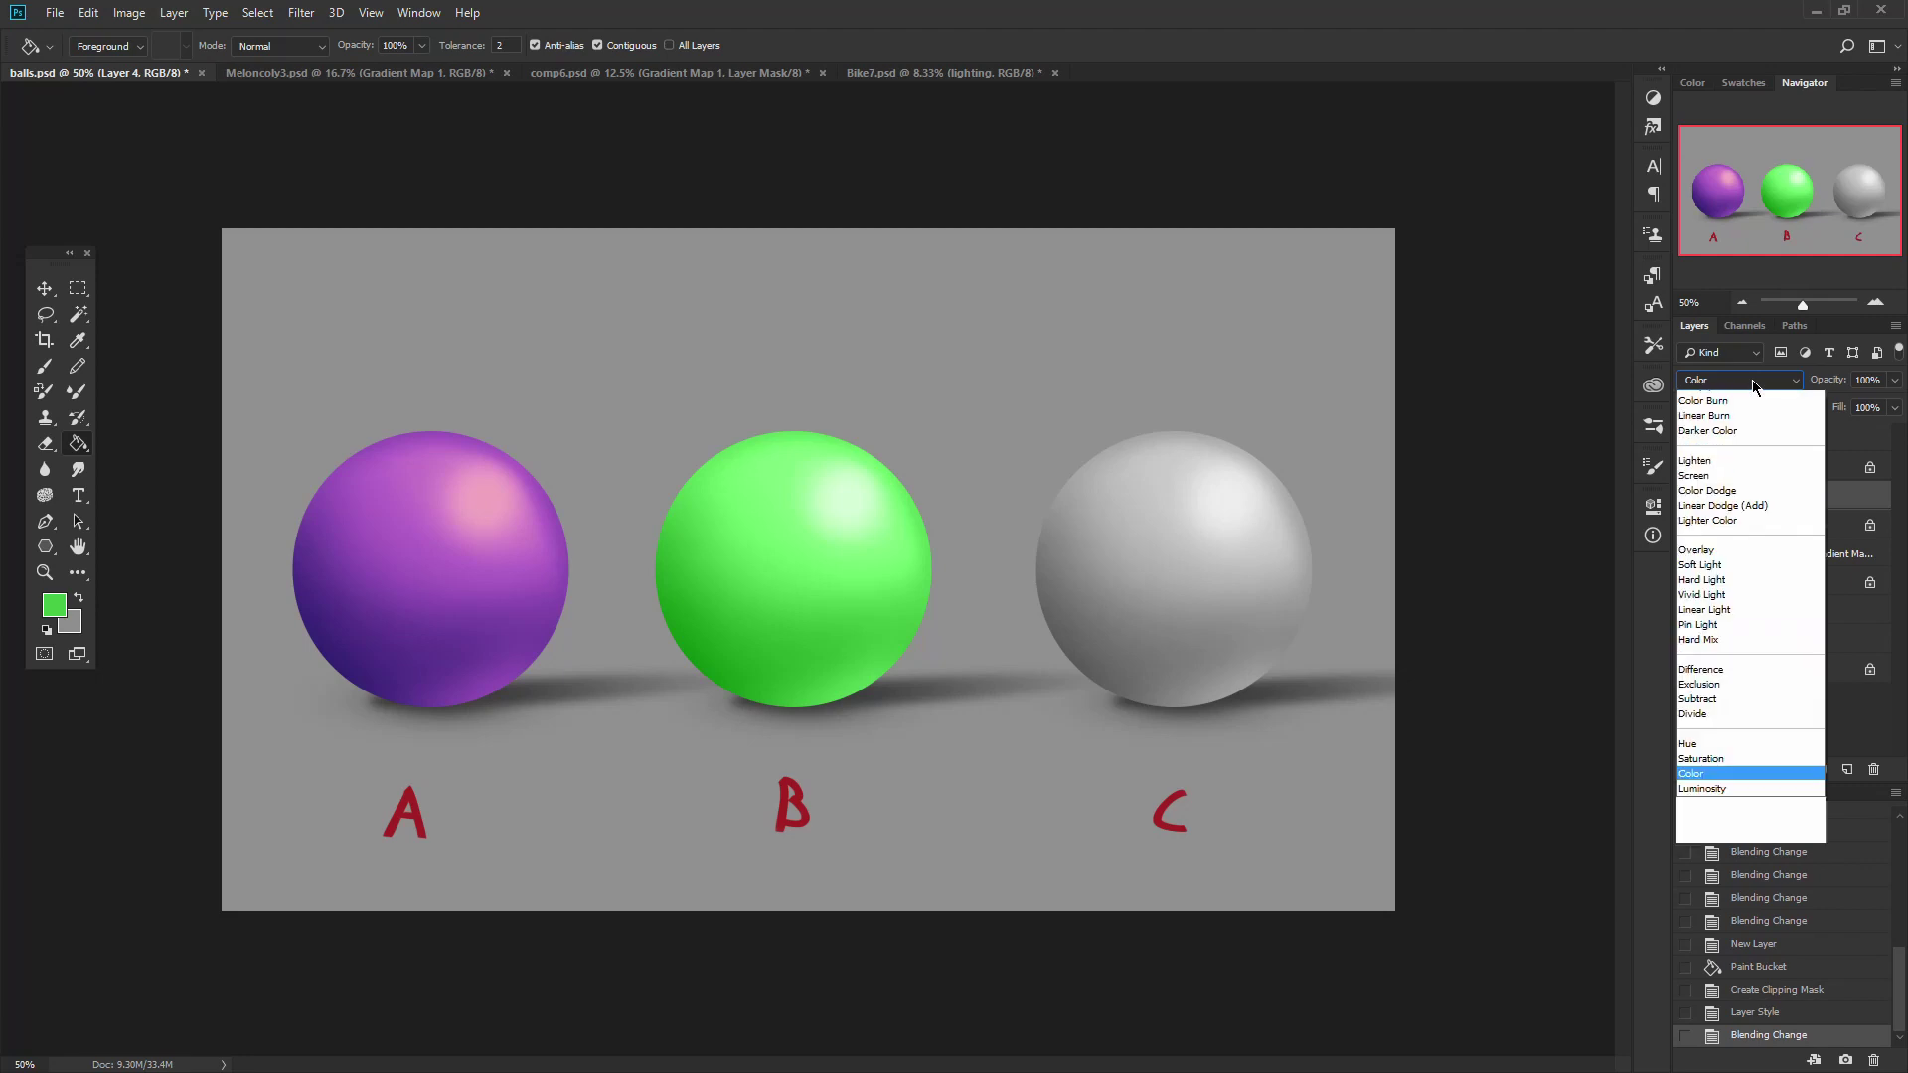
pyautogui.click(1750, 379)
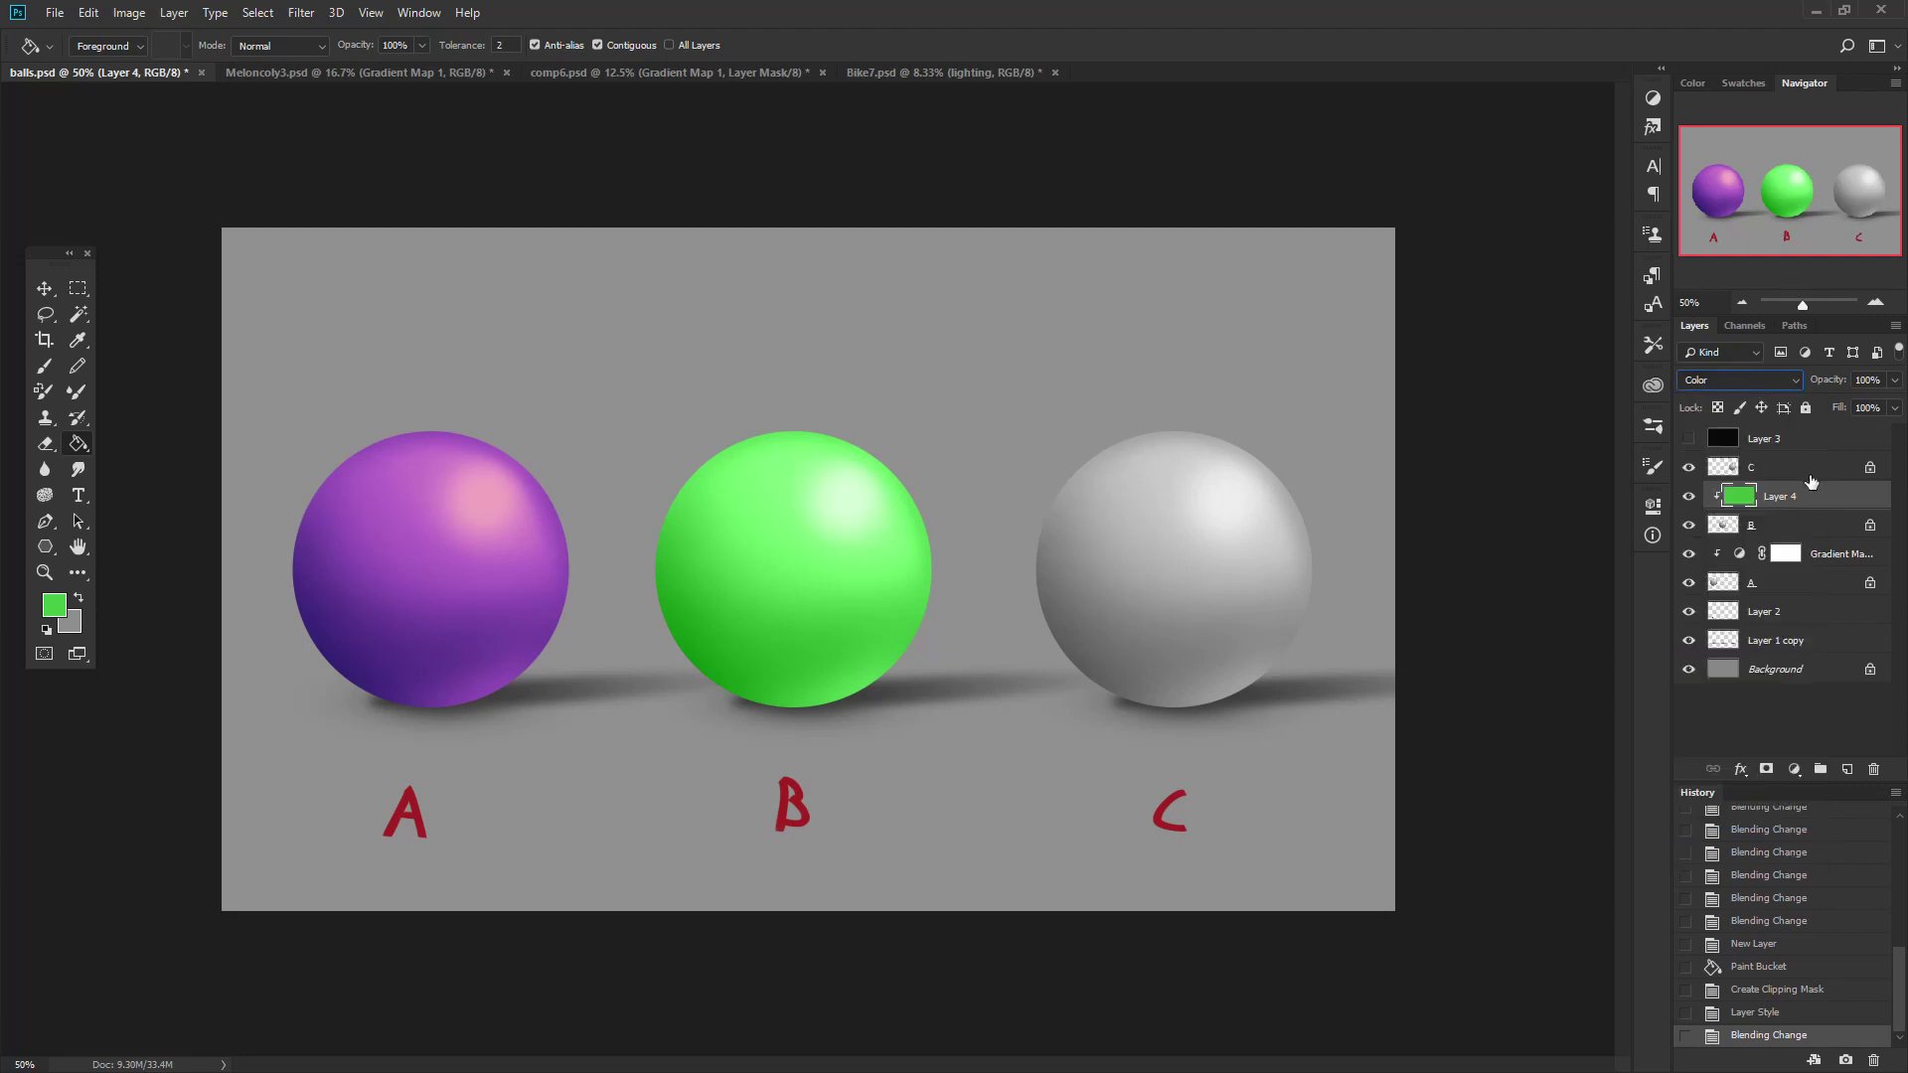
# Try fading the green layer over the underlying highlights by splitting the Blend If white slider down to 137.
pyautogui.doubleClick(1875, 509)
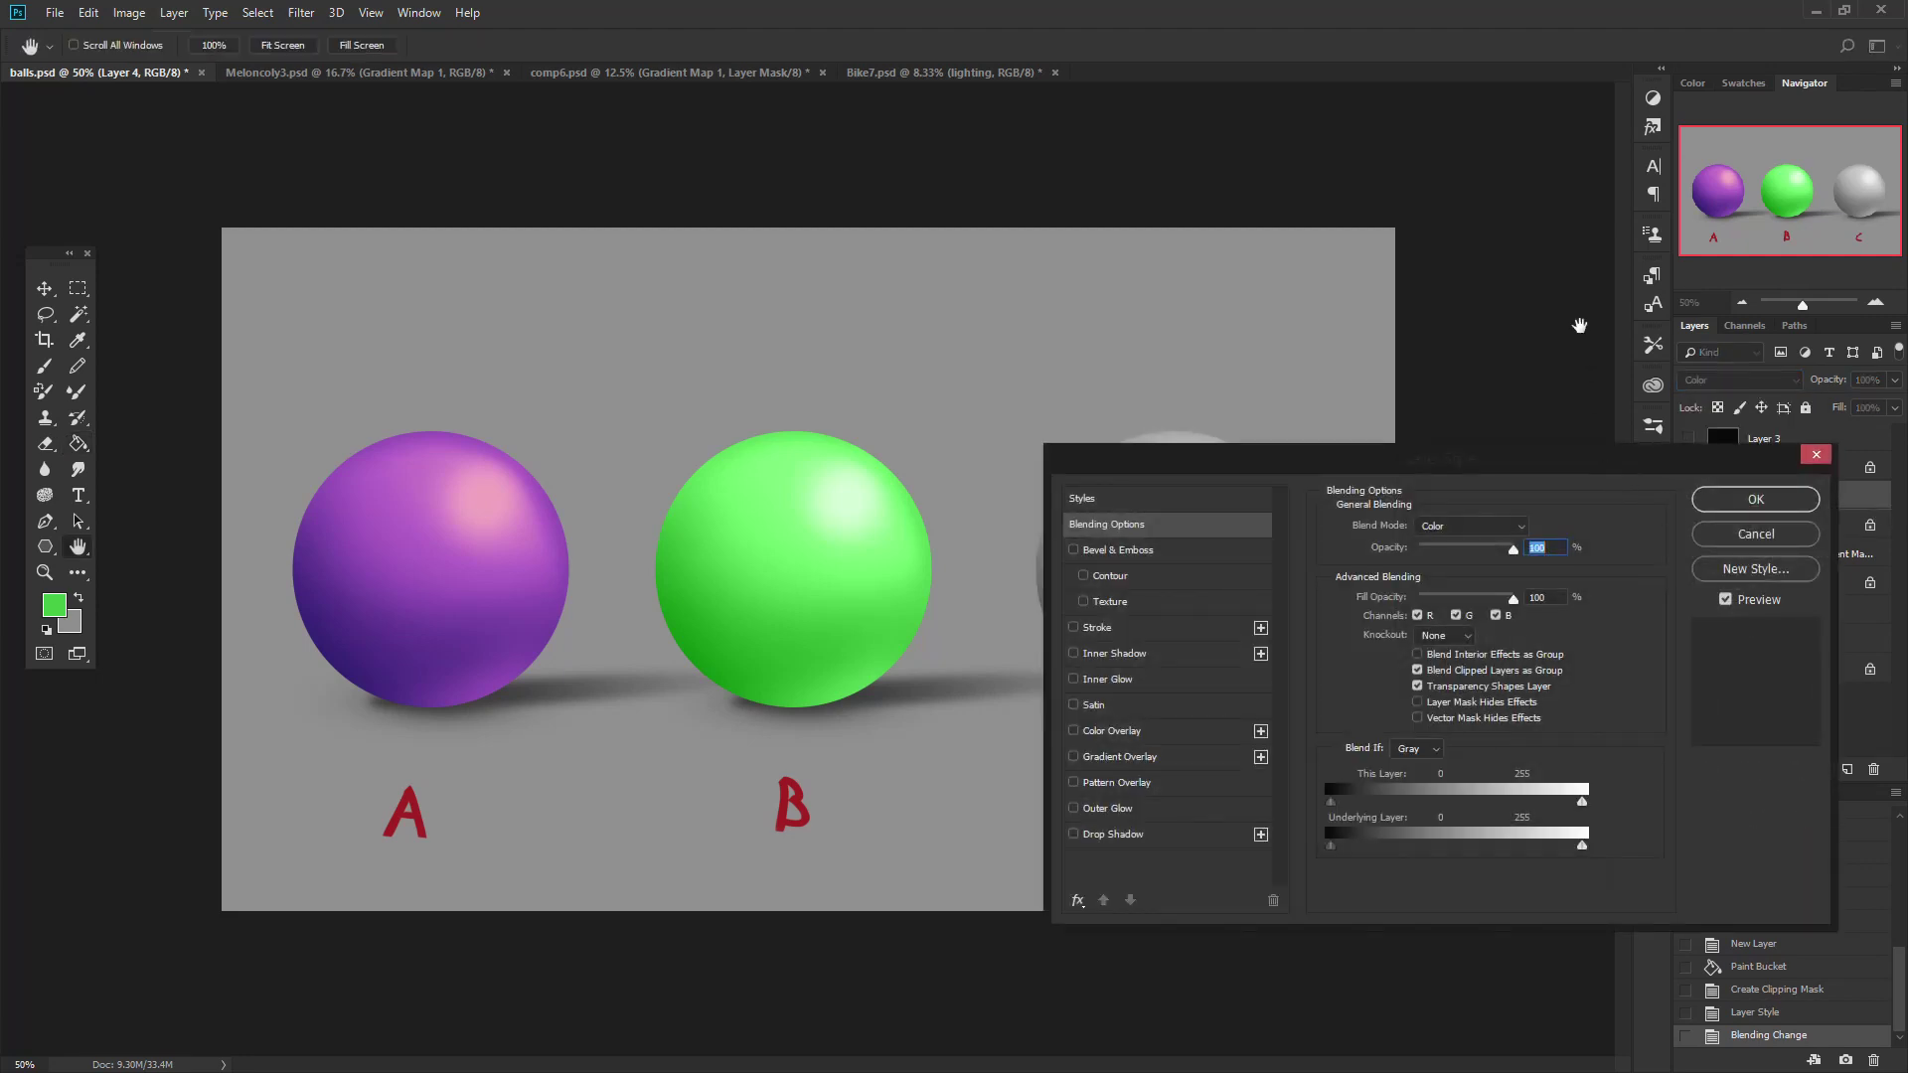
pyautogui.moveTo(1558, 464); pyautogui.dragTo(1448, 210)
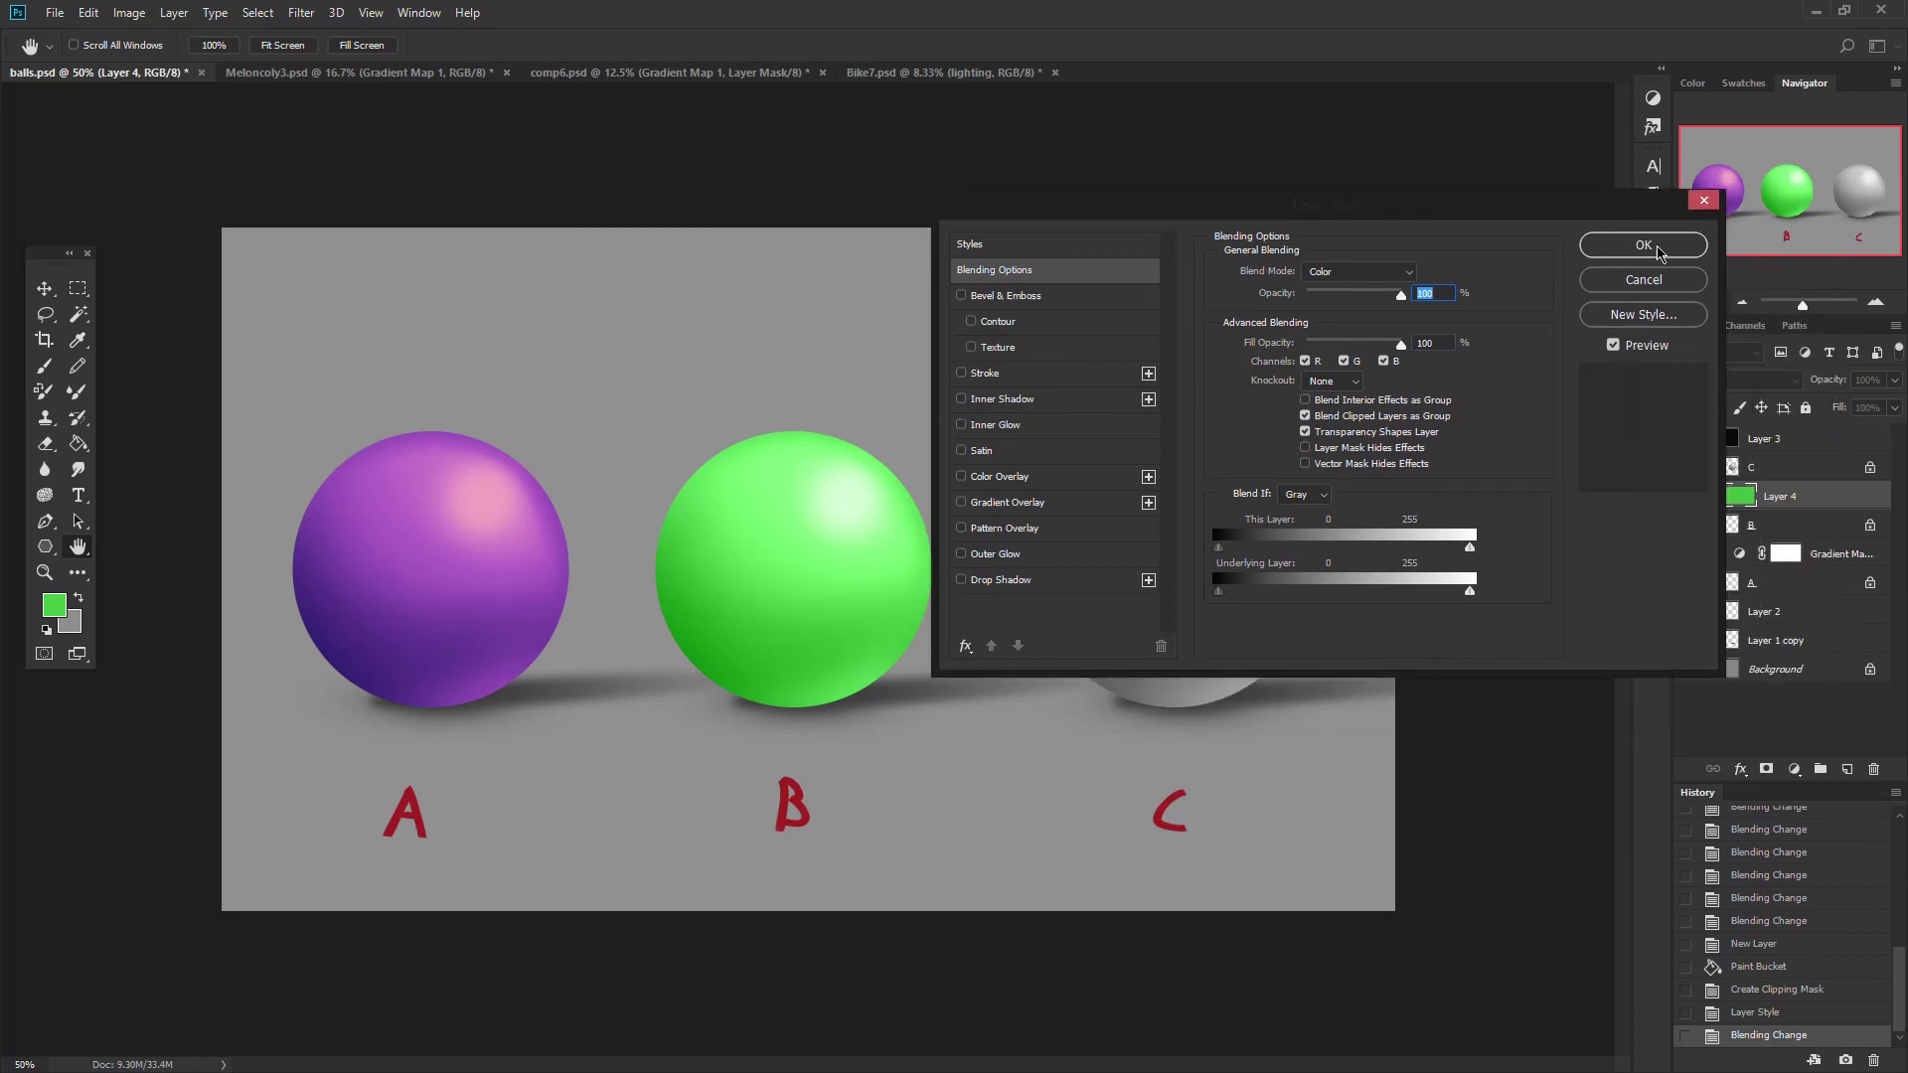
pyautogui.click(1644, 245)
pyautogui.doubleClick(1876, 505)
pyautogui.moveTo(1258, 211)
pyautogui.mouseDown()
pyautogui.moveTo(1294, 242)
pyautogui.moveTo(1277, 223)
pyautogui.mouseUp()
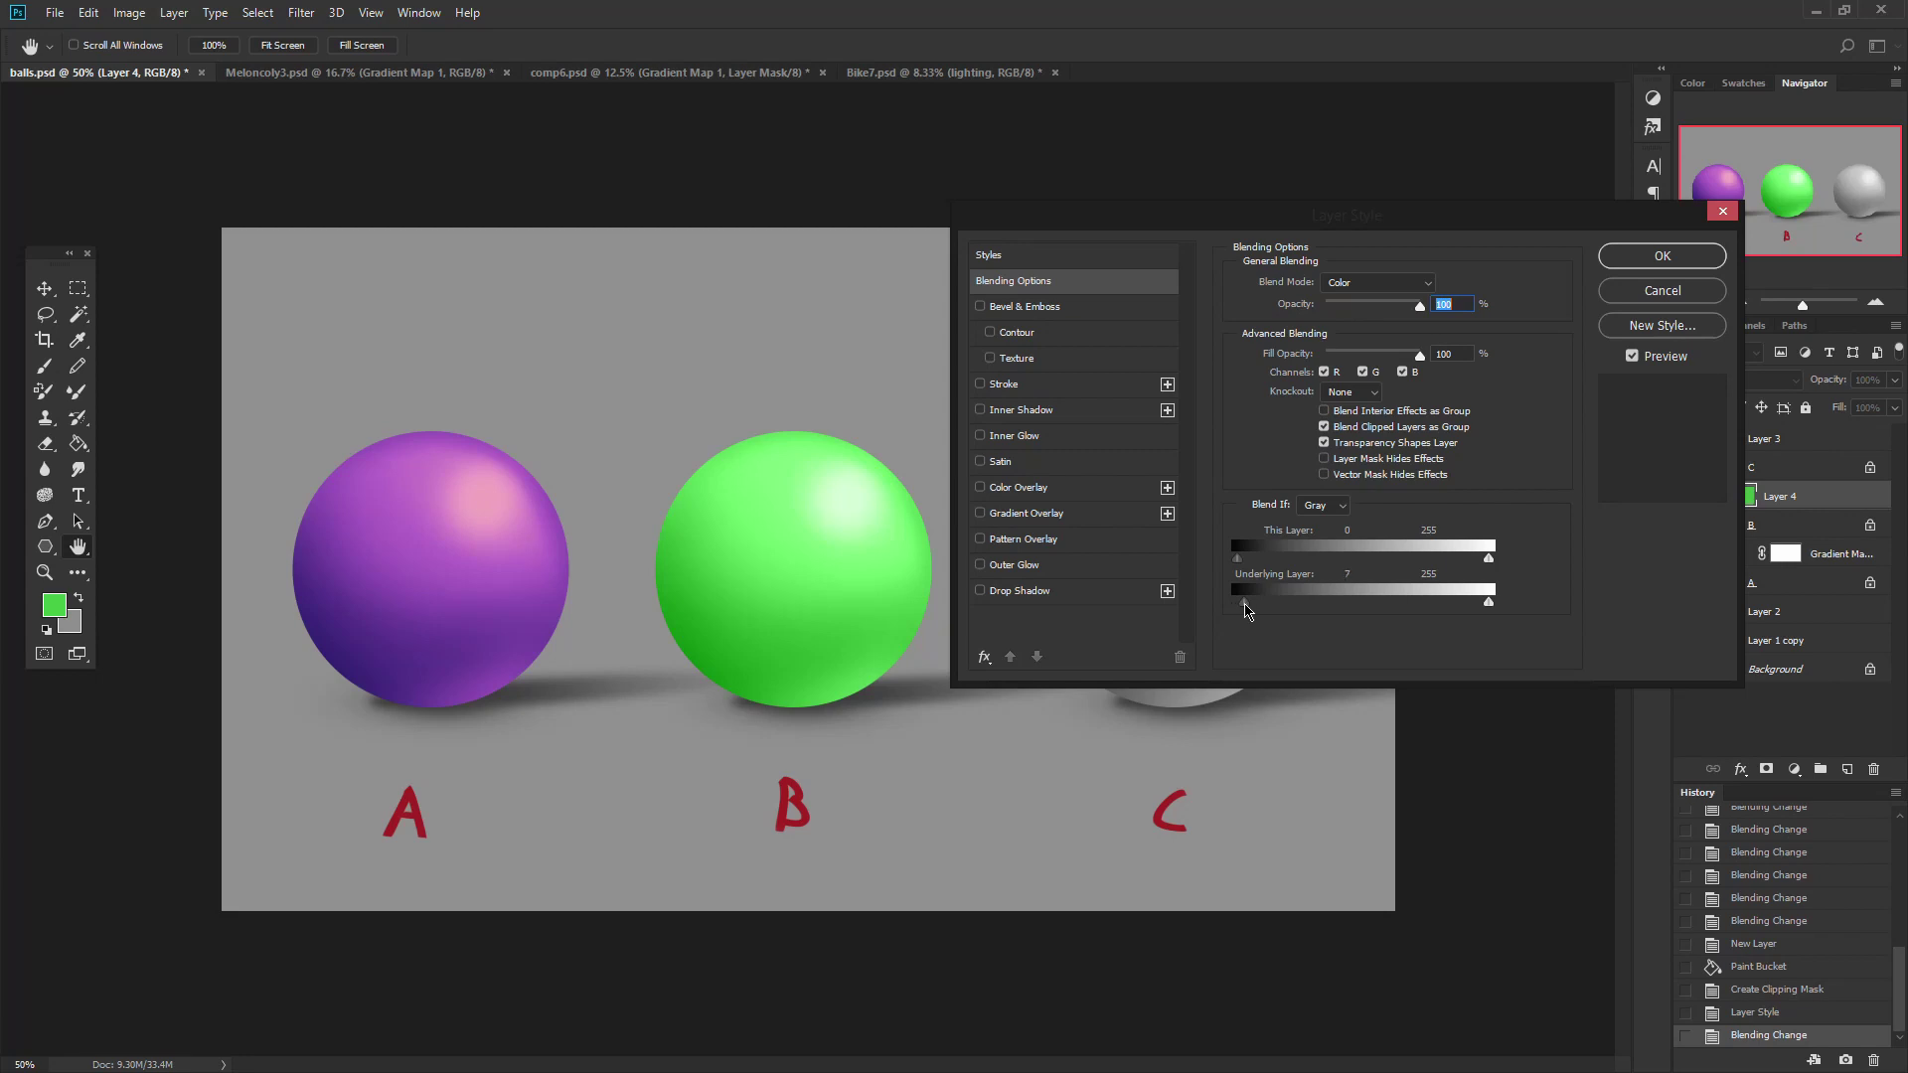
pyautogui.moveTo(1245, 608)
pyautogui.mouseDown()
pyautogui.moveTo(1424, 617)
pyautogui.moveTo(1235, 610)
pyautogui.mouseUp()
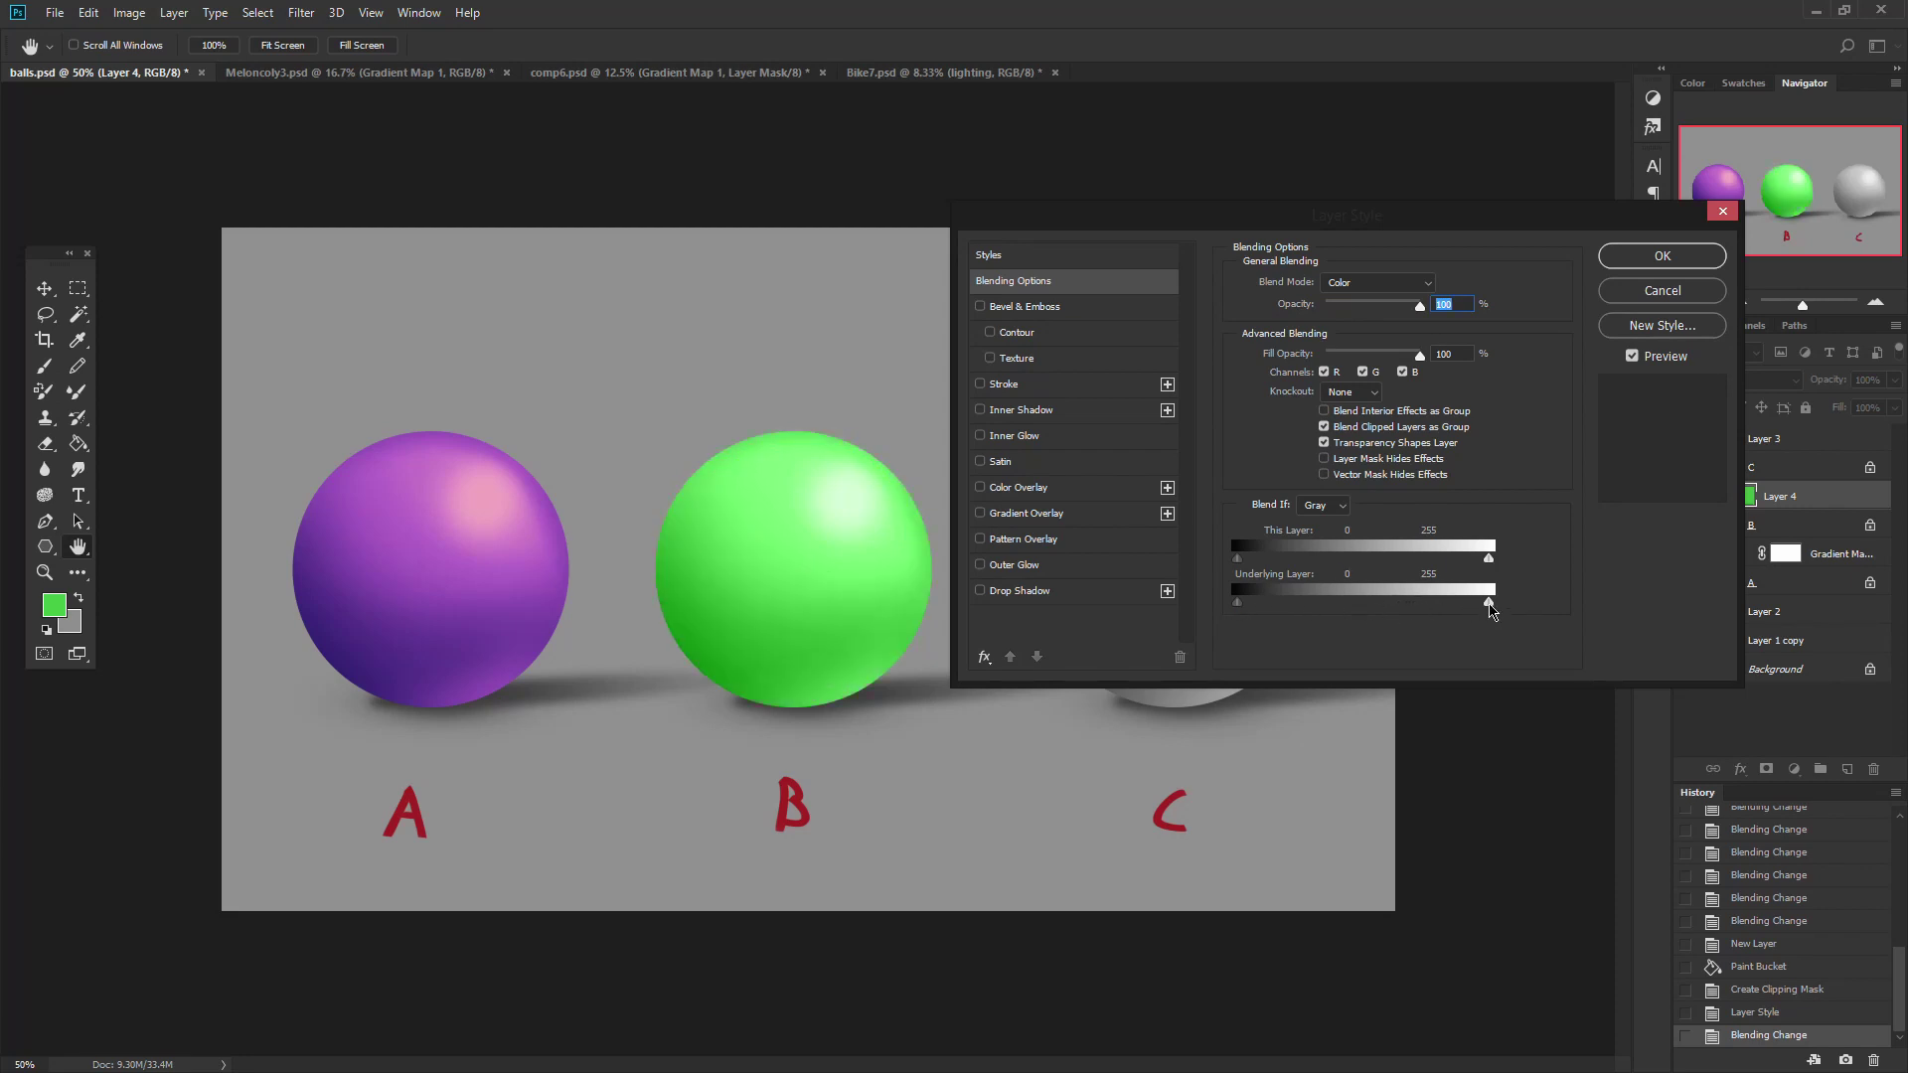
pyautogui.moveTo(1489, 607)
pyautogui.mouseDown()
pyautogui.moveTo(1392, 610)
pyautogui.moveTo(1490, 610)
pyautogui.mouseUp()
pyautogui.moveTo(1488, 606); pyautogui.dragTo(1374, 612)
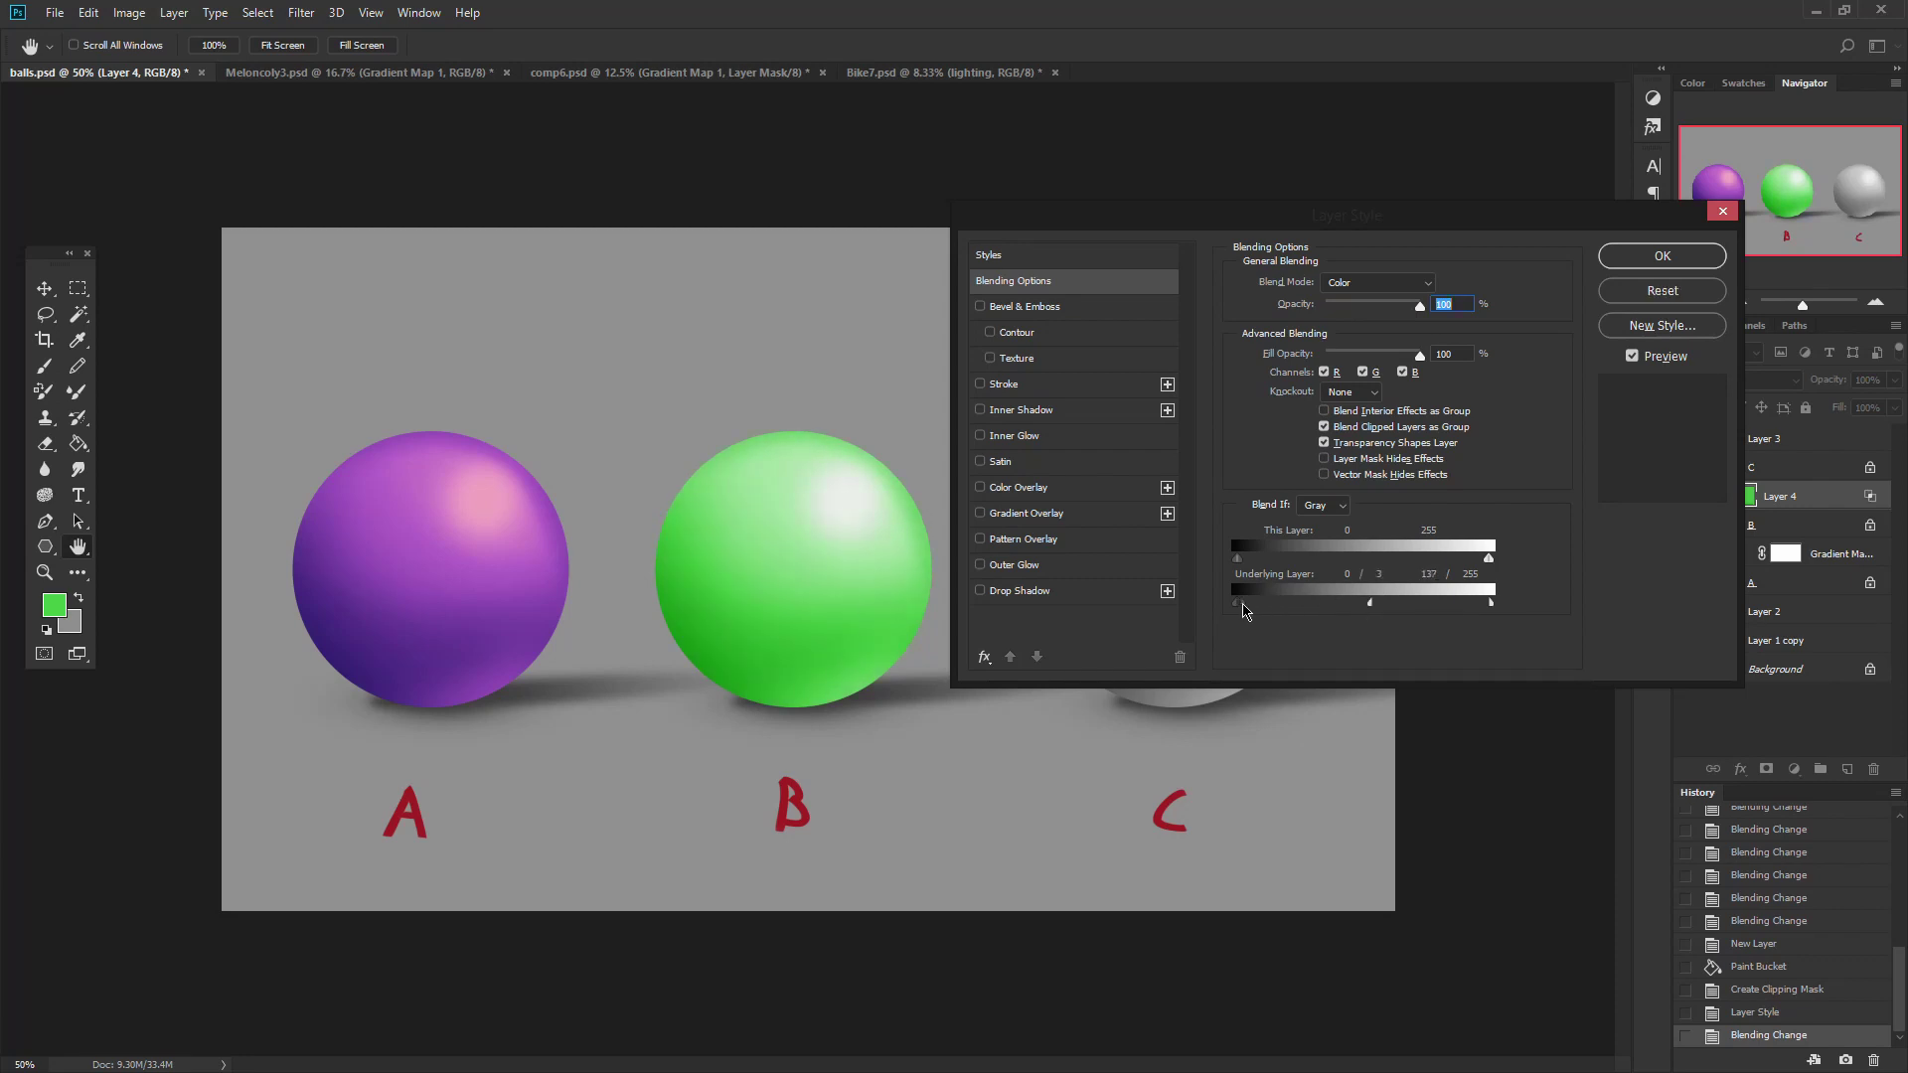
pyautogui.moveTo(1242, 610)
pyautogui.mouseDown()
pyautogui.moveTo(1475, 614)
pyautogui.moveTo(1208, 607)
pyautogui.mouseUp()
pyautogui.click(1661, 256)
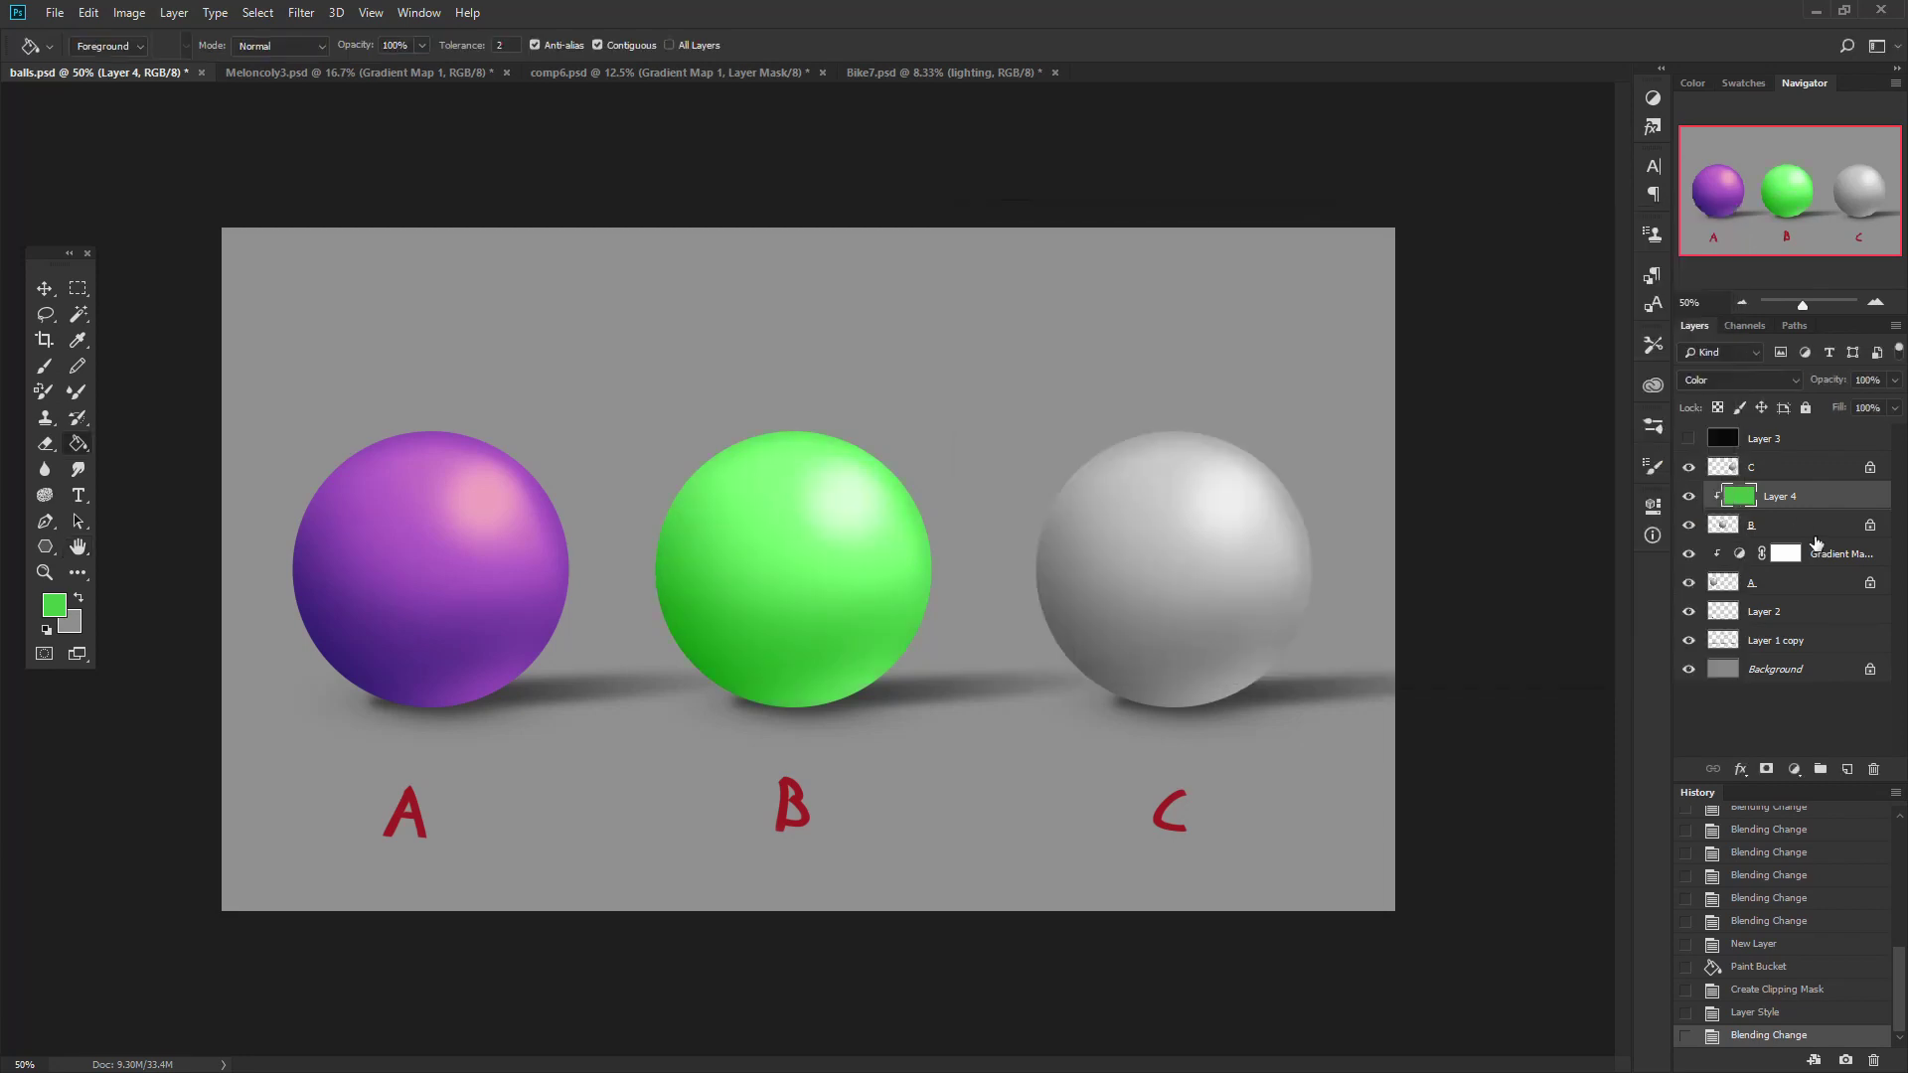
# Add a new layer above the green one, filled with dark red #310000 and clipped to sphere B.
pyautogui.hotkey('ctrl', 'u')
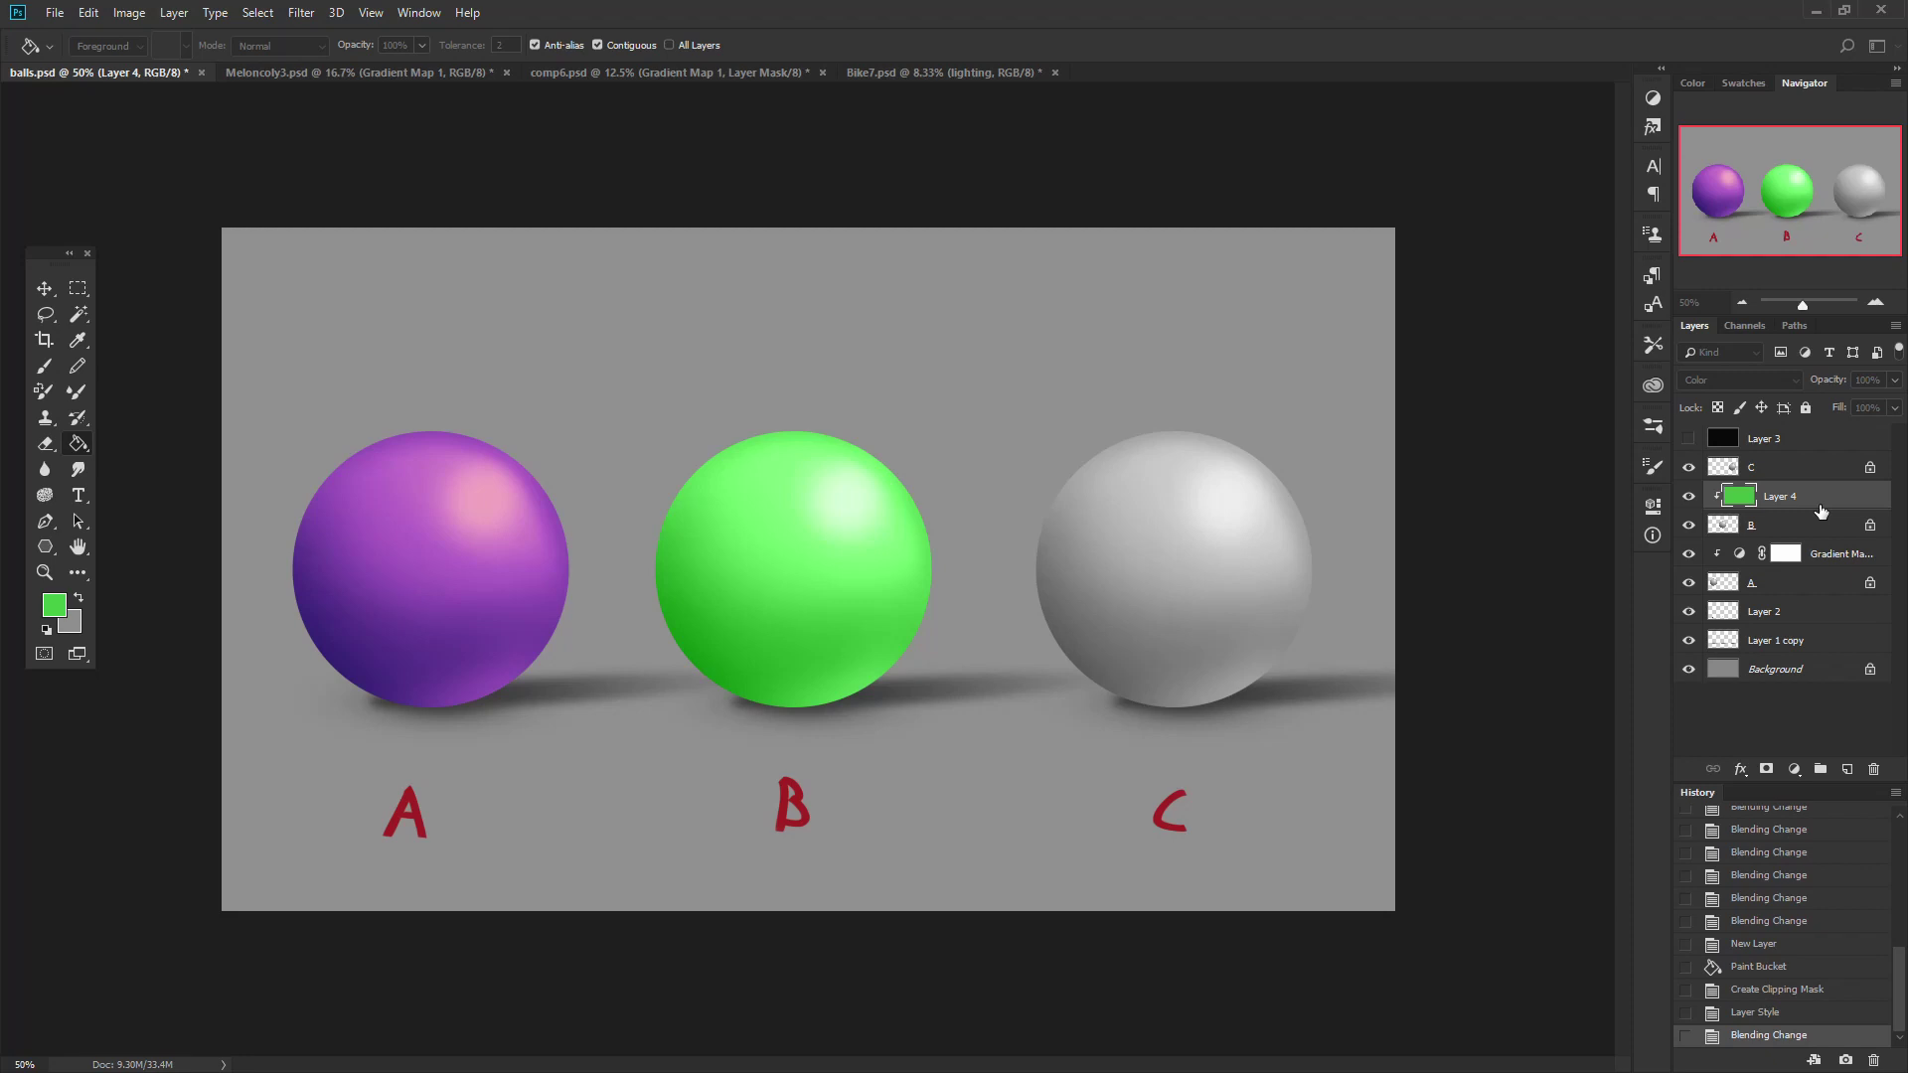
pyautogui.hotkey('ctrl', 'shift', 'alt', 'n')
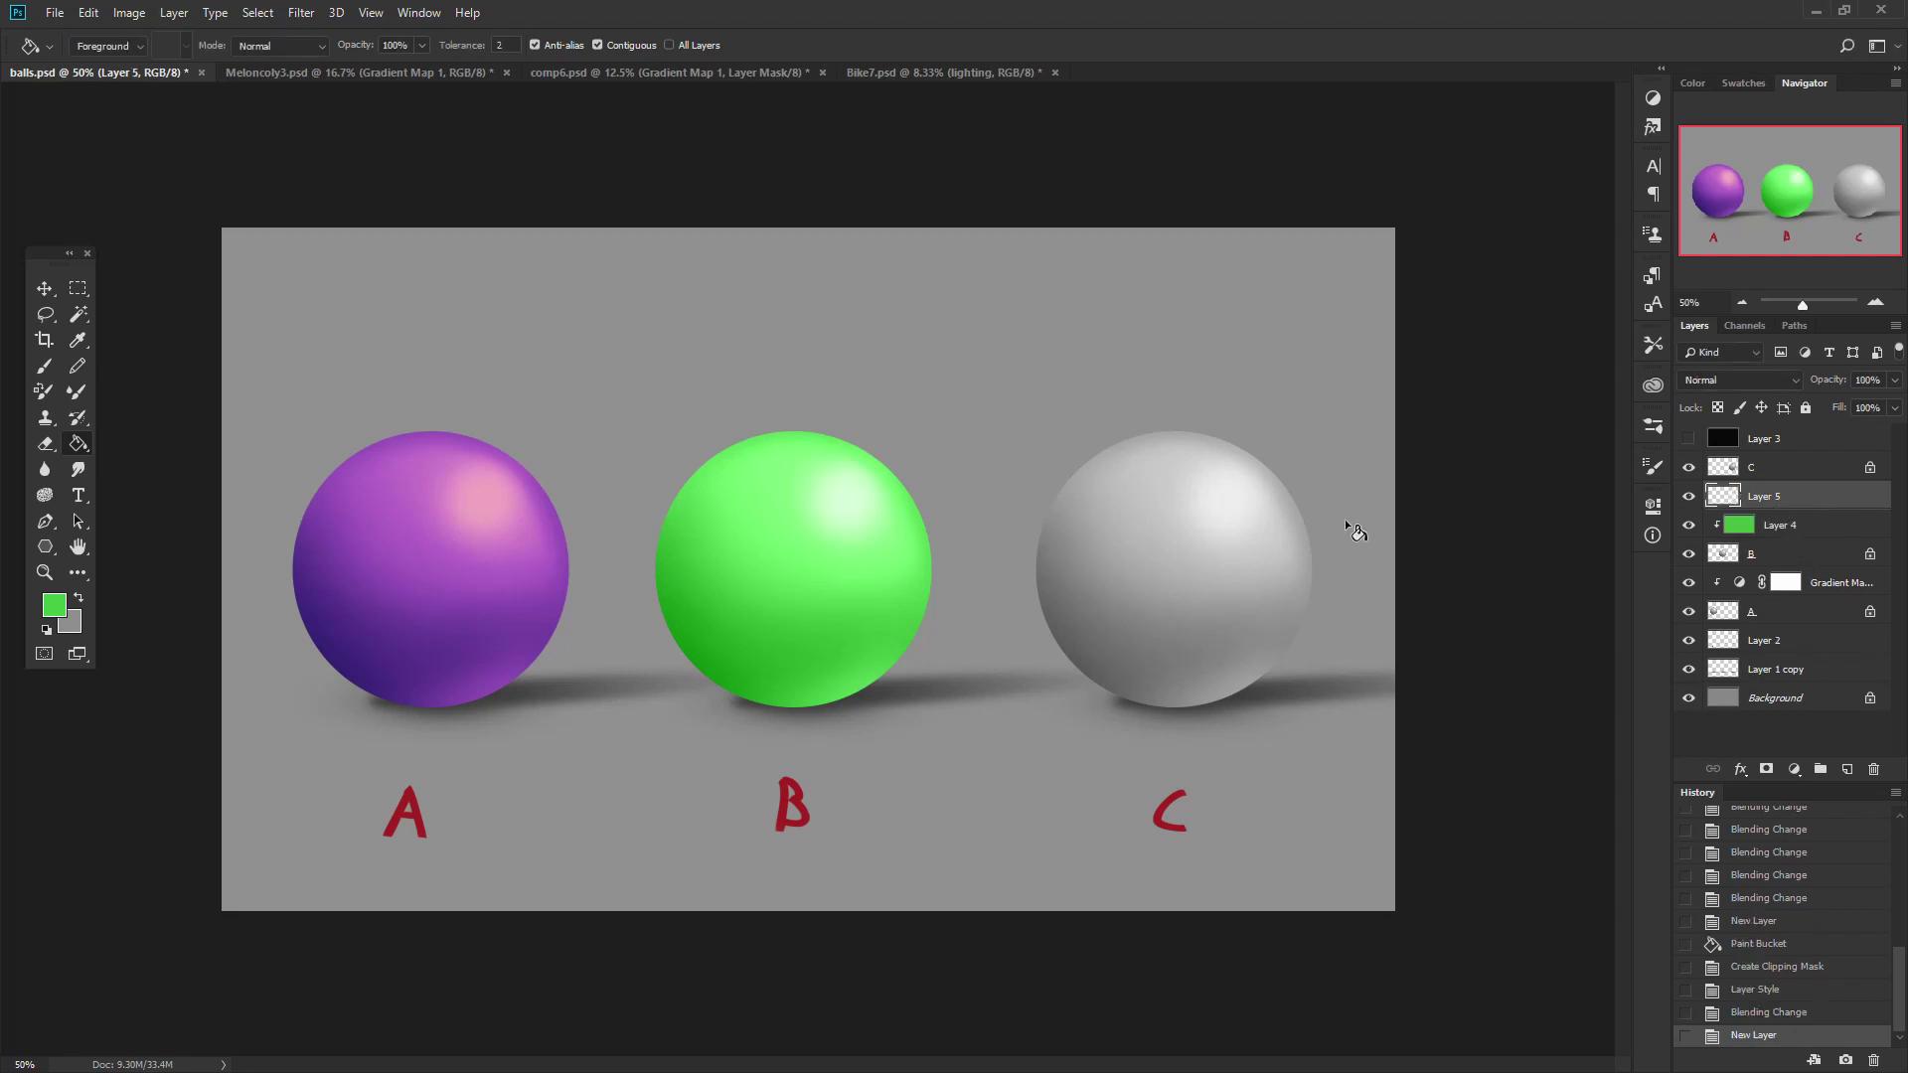
pyautogui.click(54, 604)
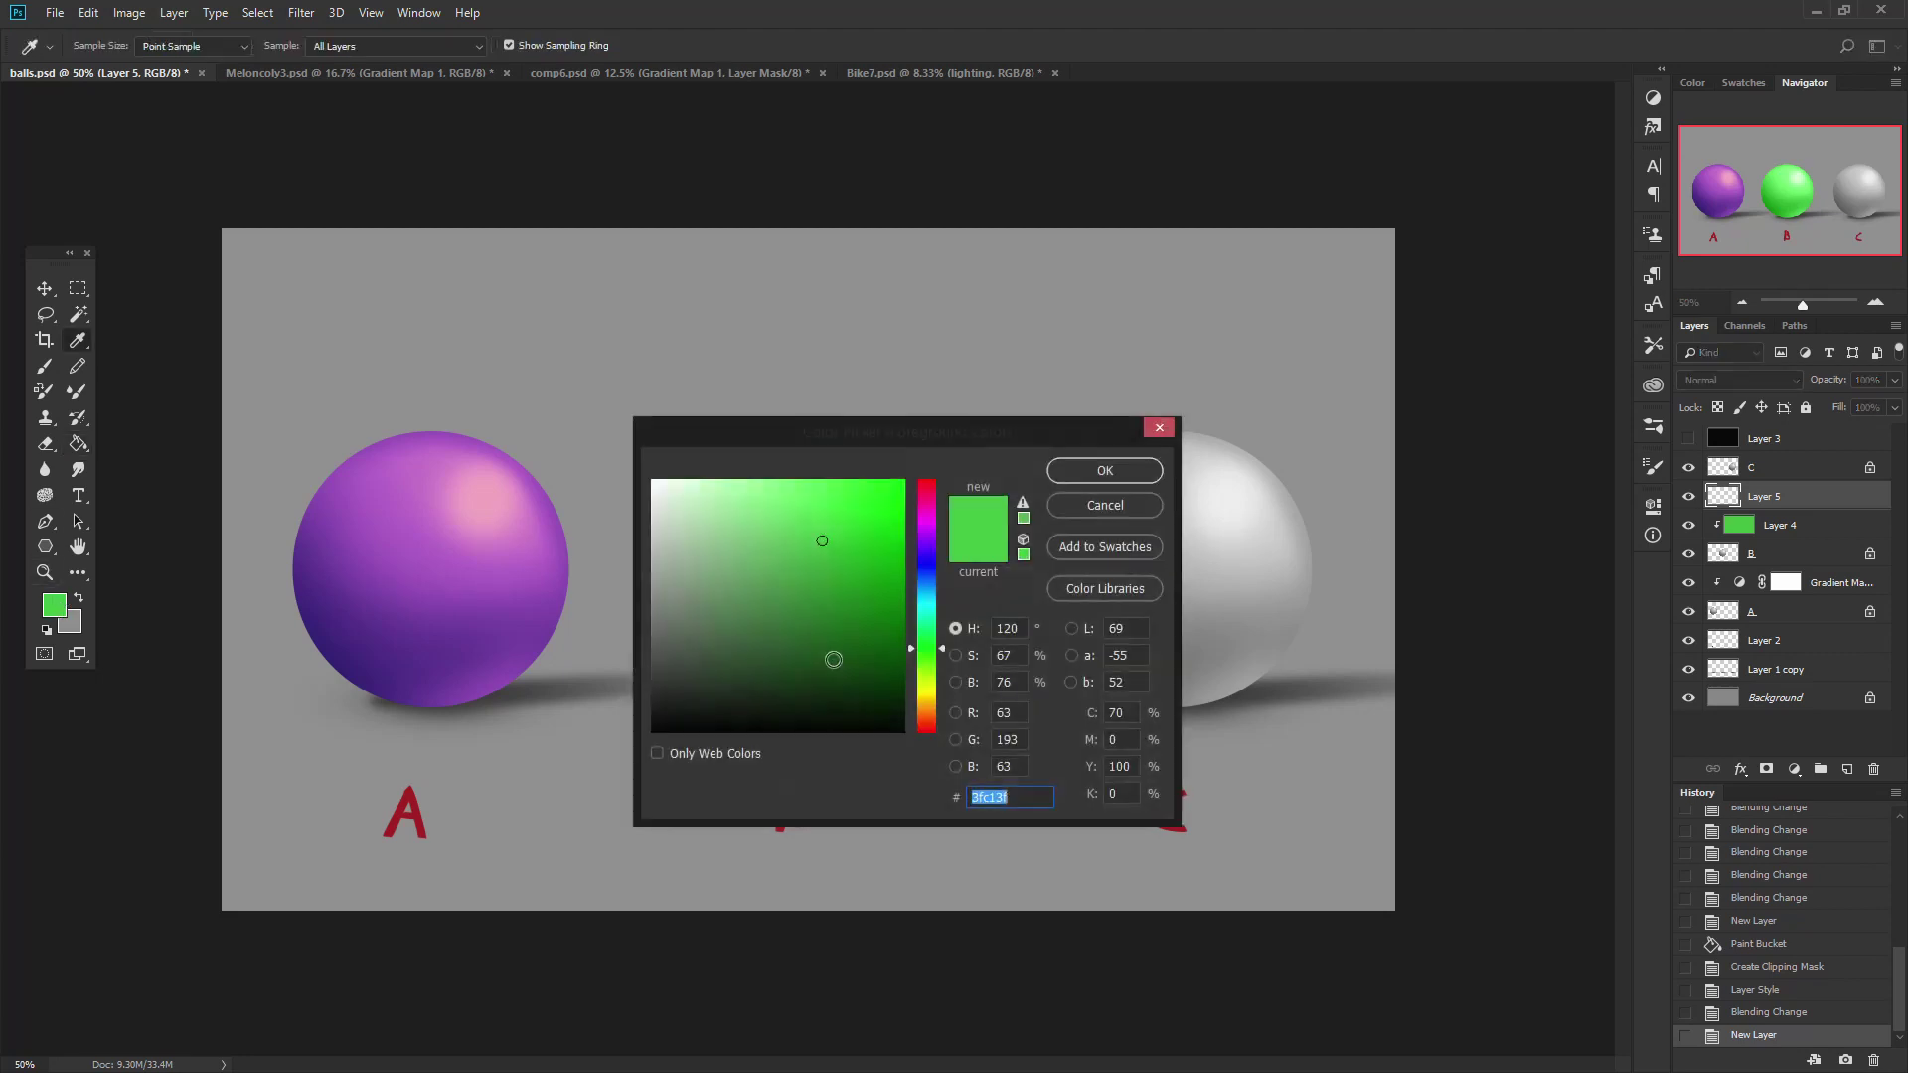
pyautogui.moveTo(830, 660); pyautogui.dragTo(919, 684)
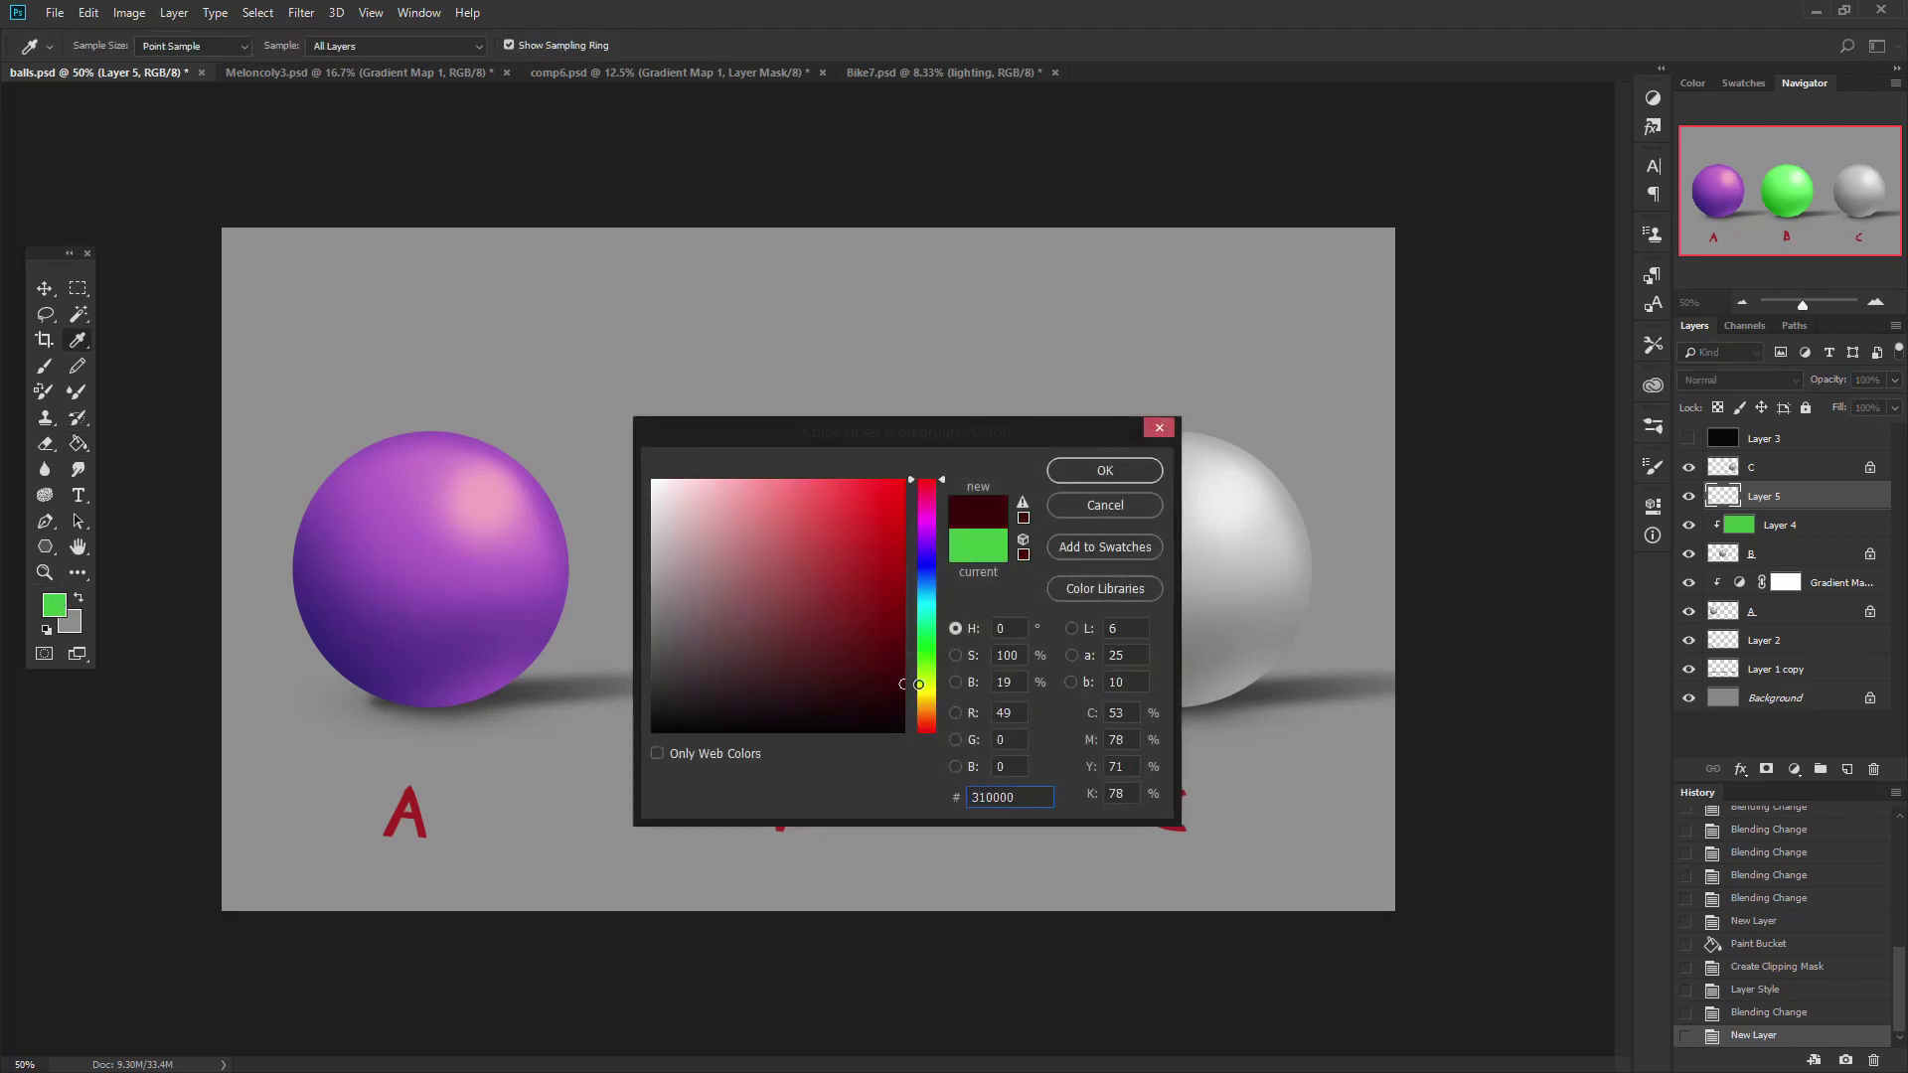
pyautogui.click(1104, 470)
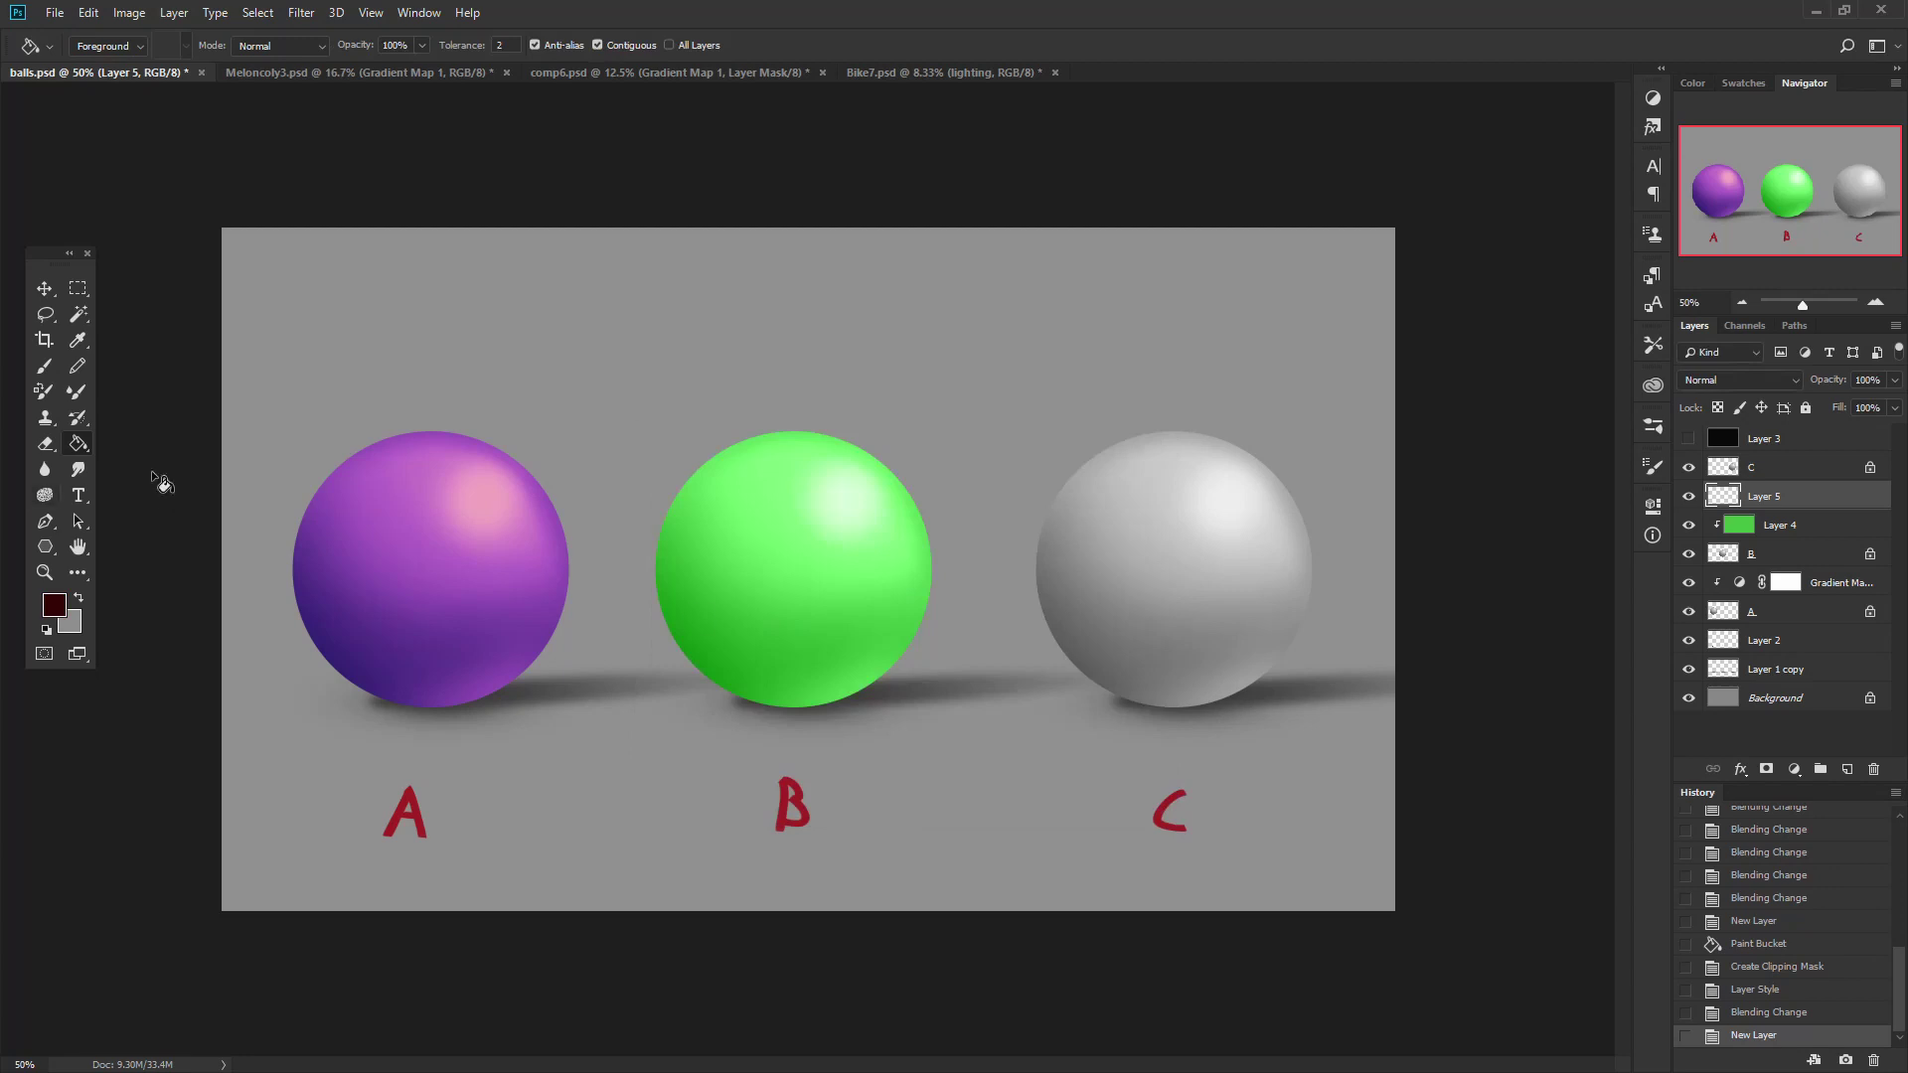
pyautogui.click(1292, 721)
pyautogui.rightClick(1769, 501)
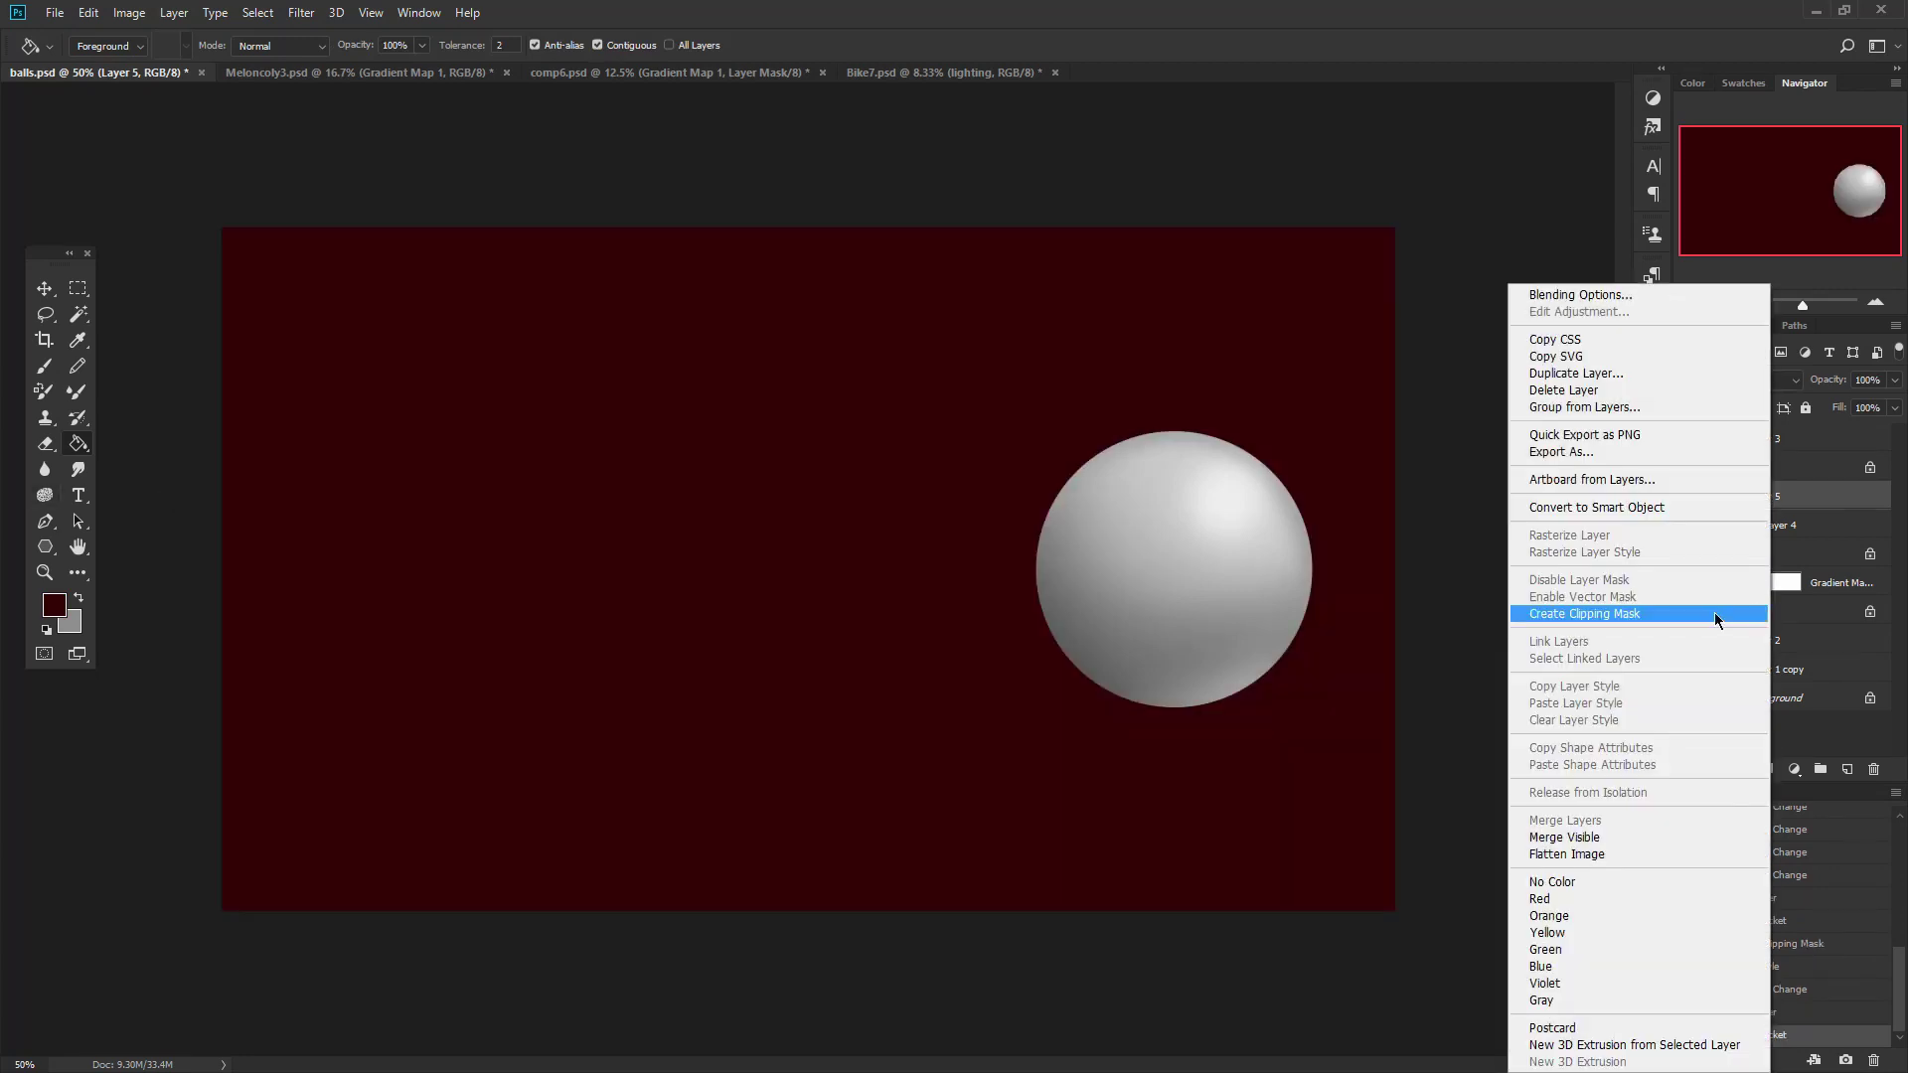
pyautogui.click(1714, 612)
# Select the green layer and set the foreground color to a light blue with hue 196.
pyautogui.click(1741, 532)
pyautogui.doubleClick(1741, 533)
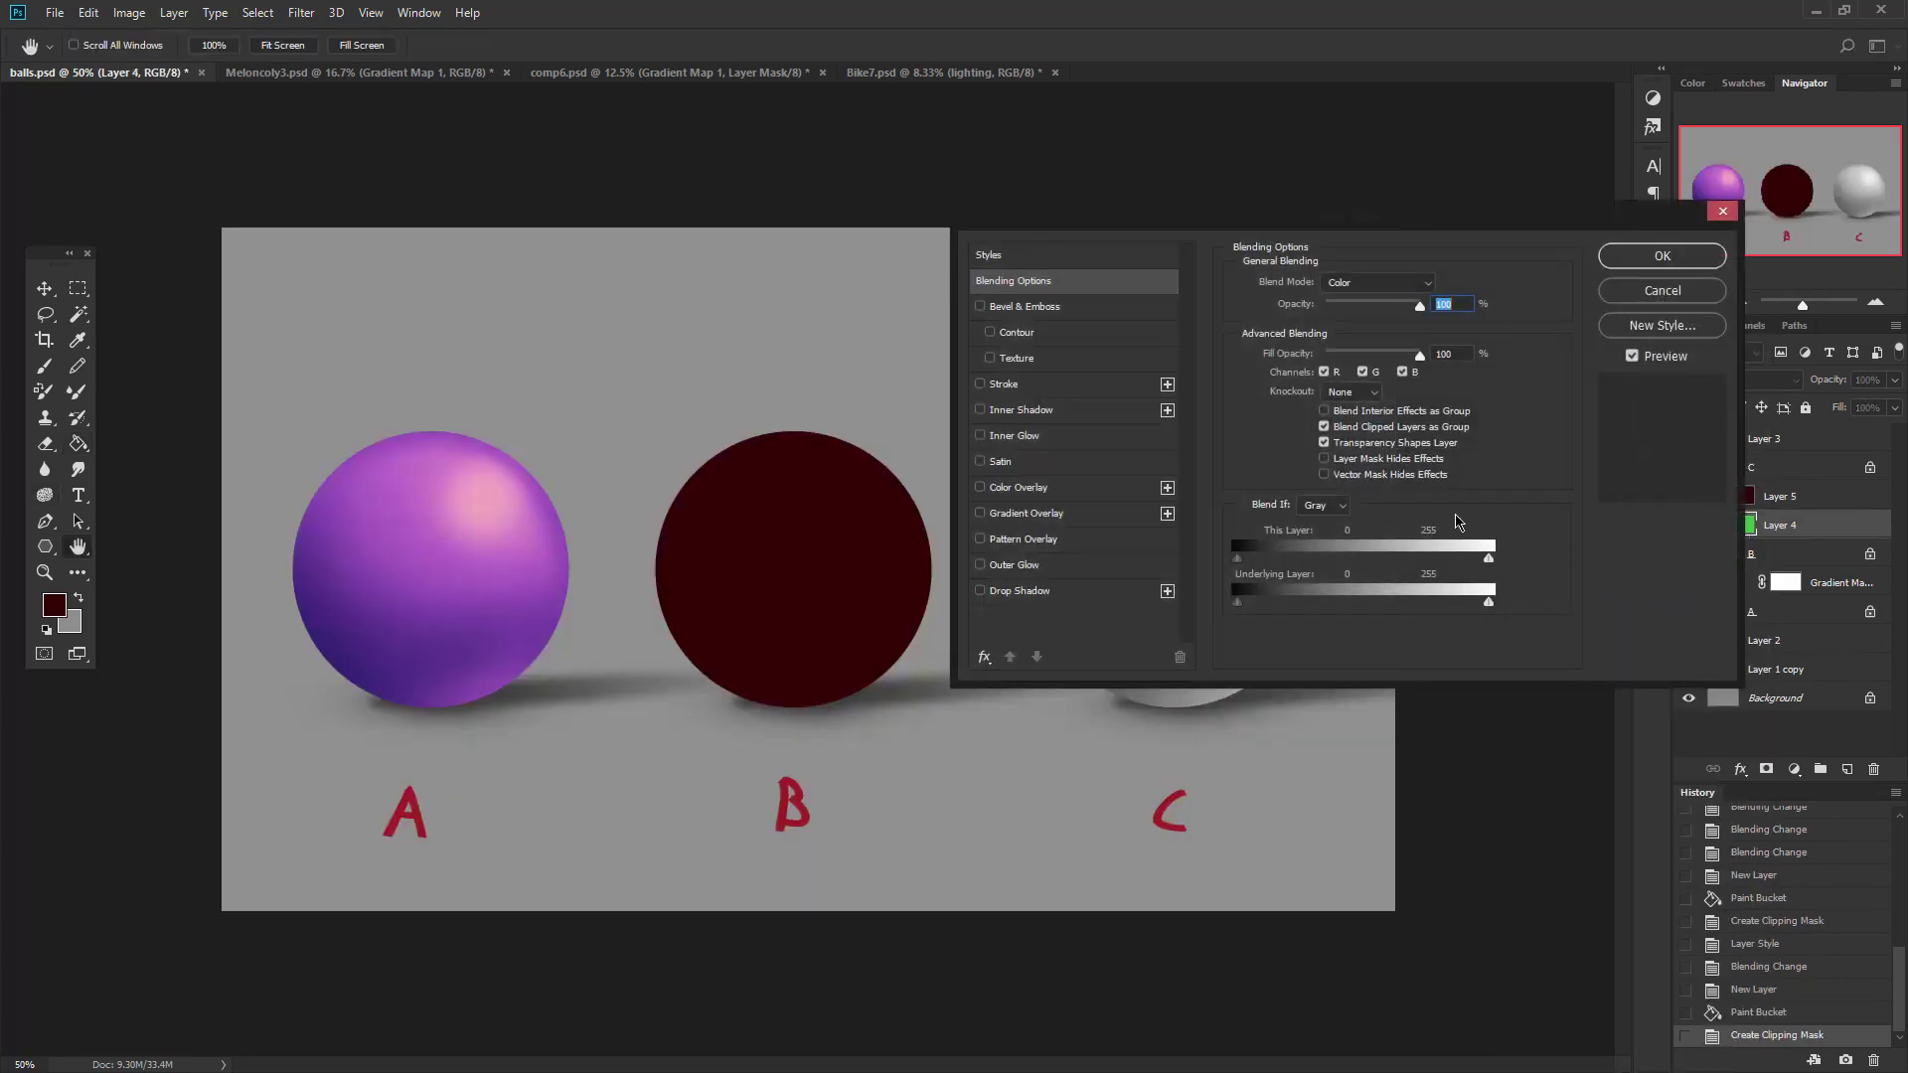
pyautogui.click(1661, 255)
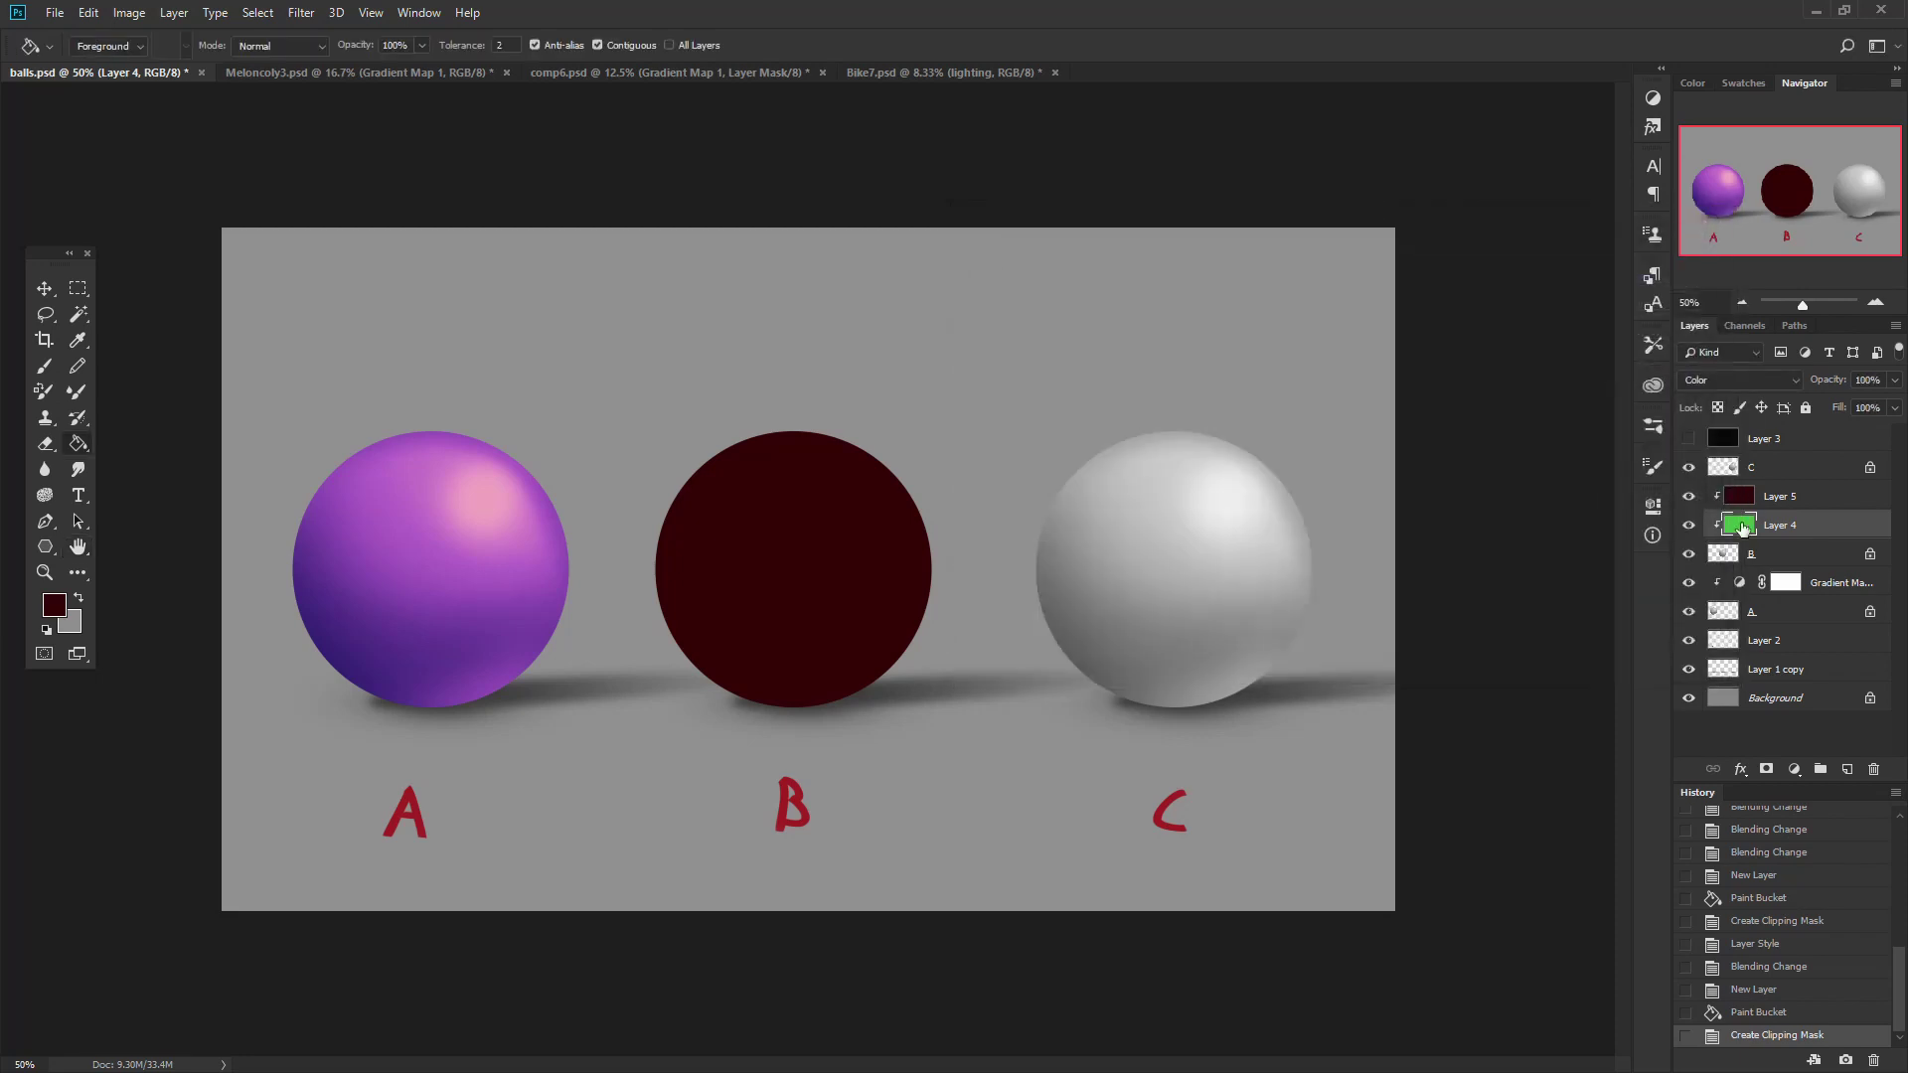
pyautogui.click(1680, 294)
pyautogui.click(55, 603)
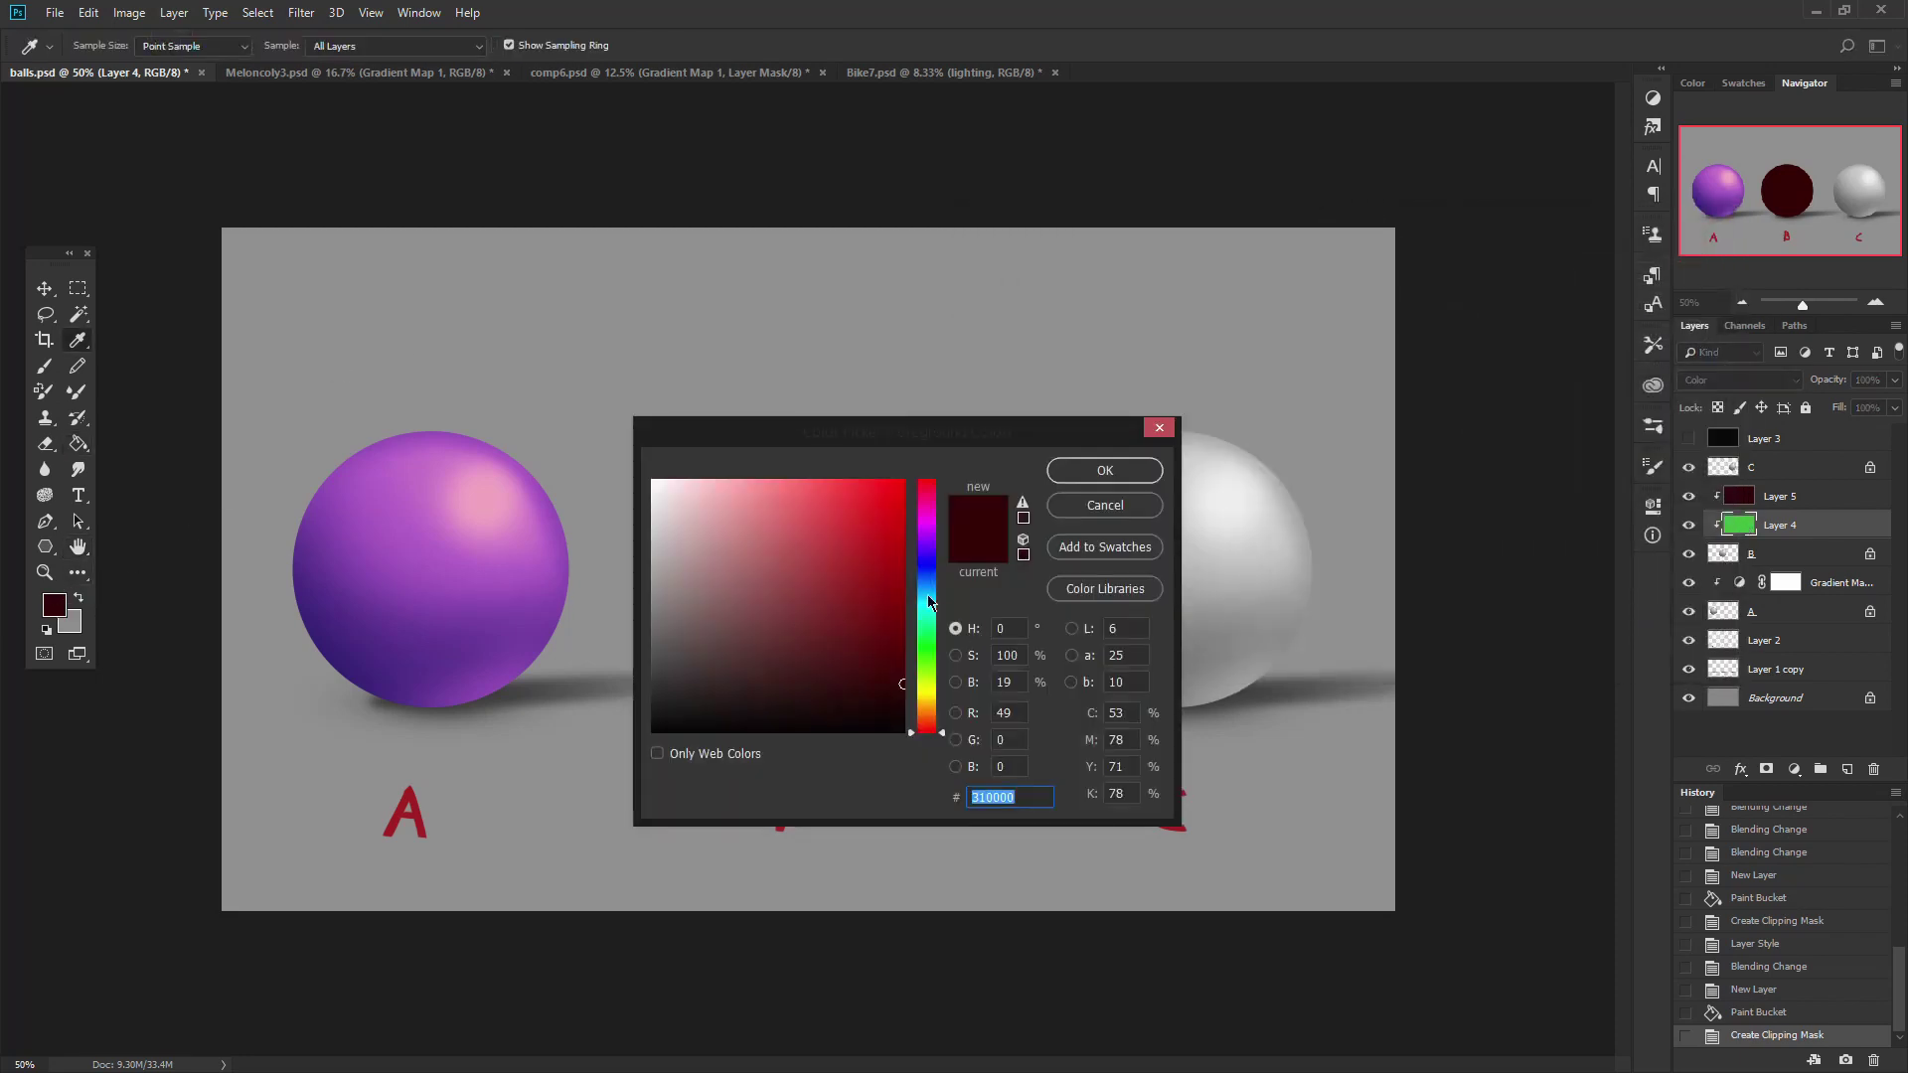
pyautogui.moveTo(931, 601); pyautogui.dragTo(927, 594)
pyautogui.click(903, 481)
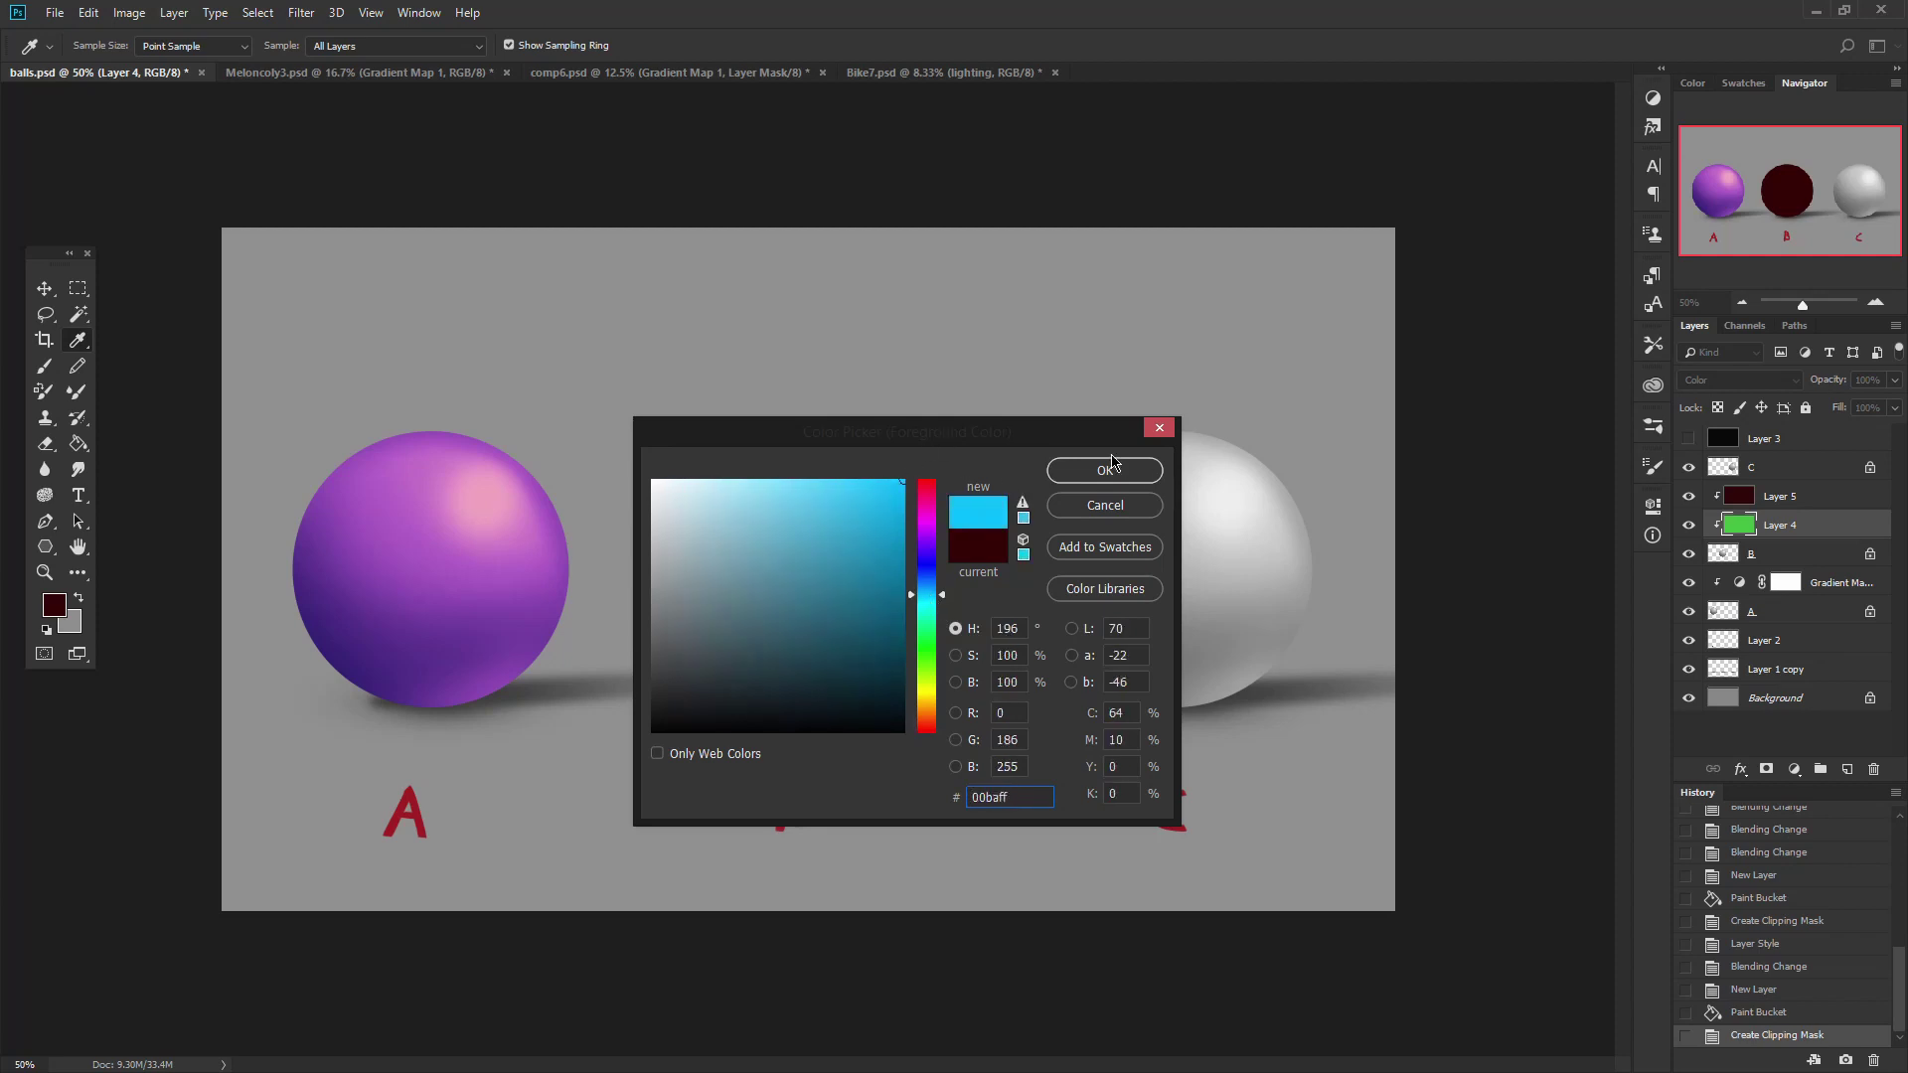
pyautogui.click(741, 481)
pyautogui.click(1111, 475)
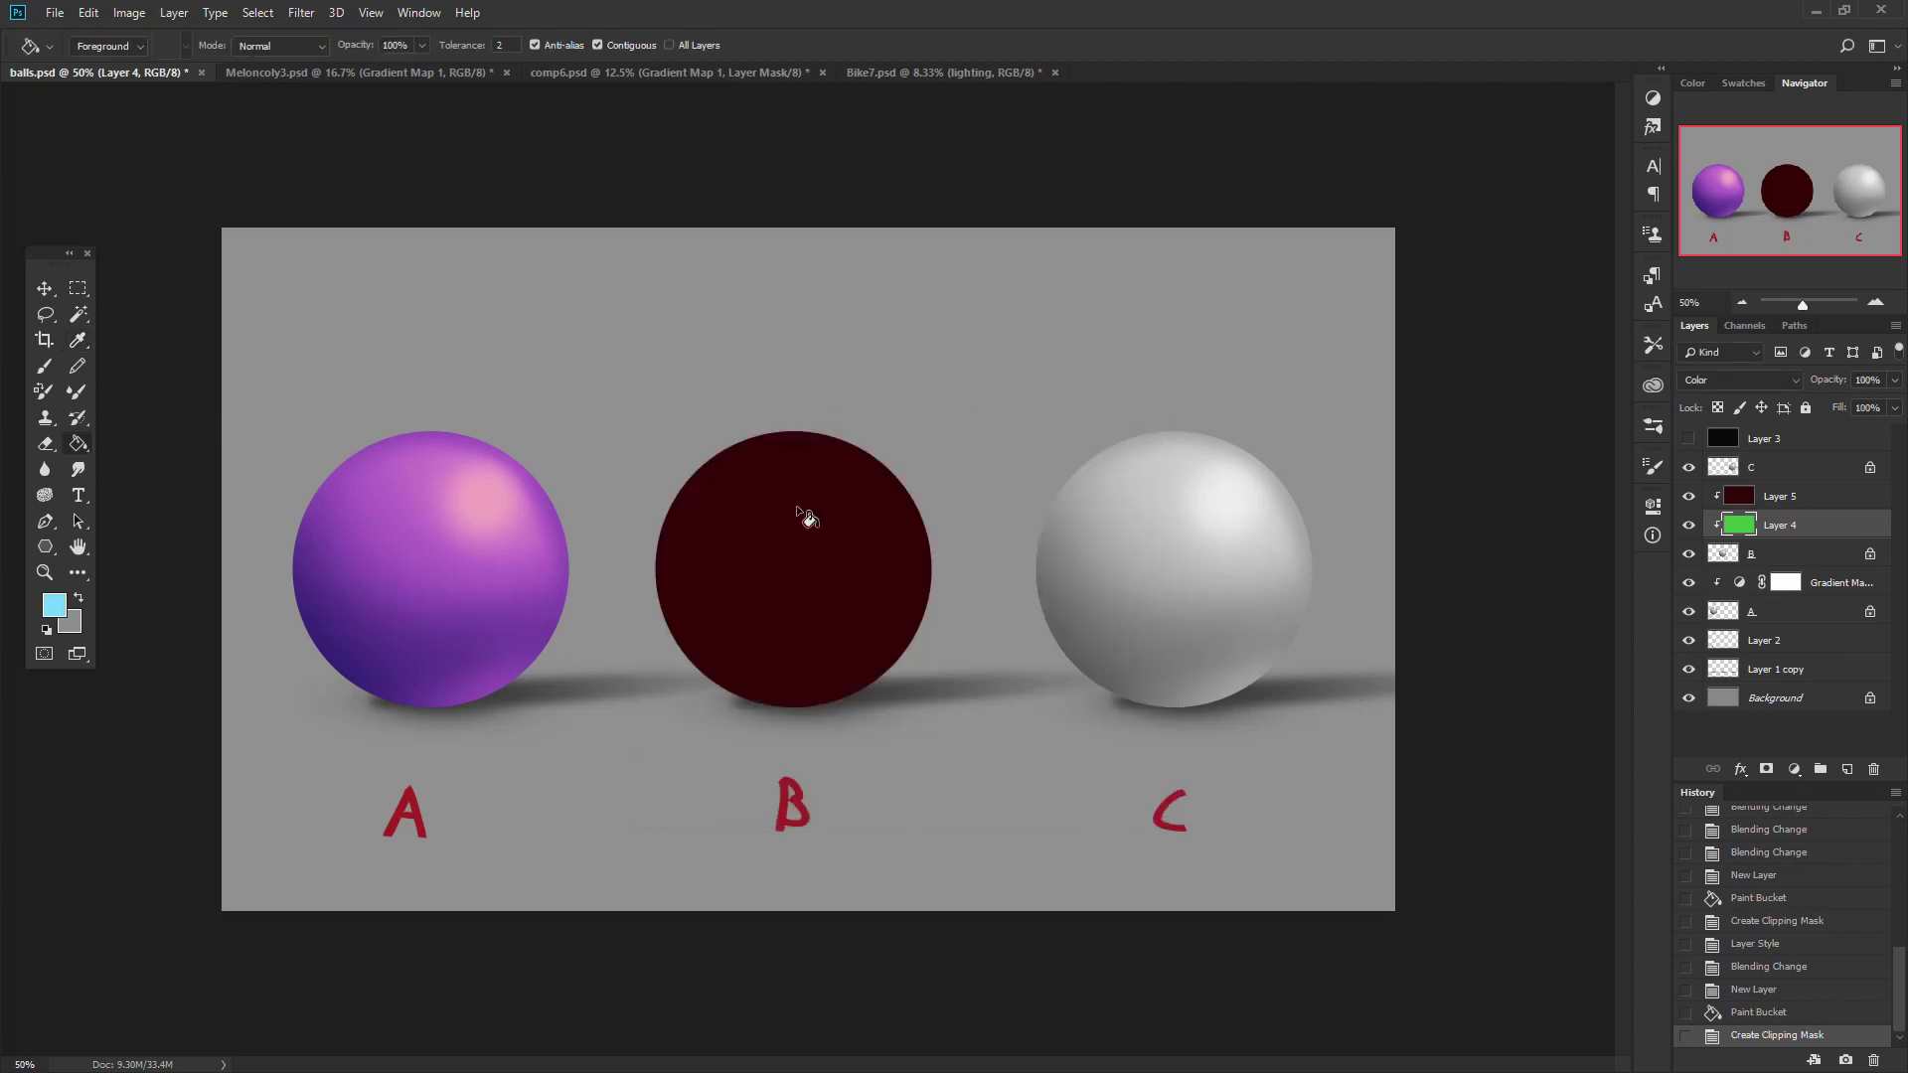
# Refill the green layer with the light blue and split the dark red layer's underlying white Blend If slider to 78 / 190.
pyautogui.click(807, 518)
pyautogui.click(1779, 500)
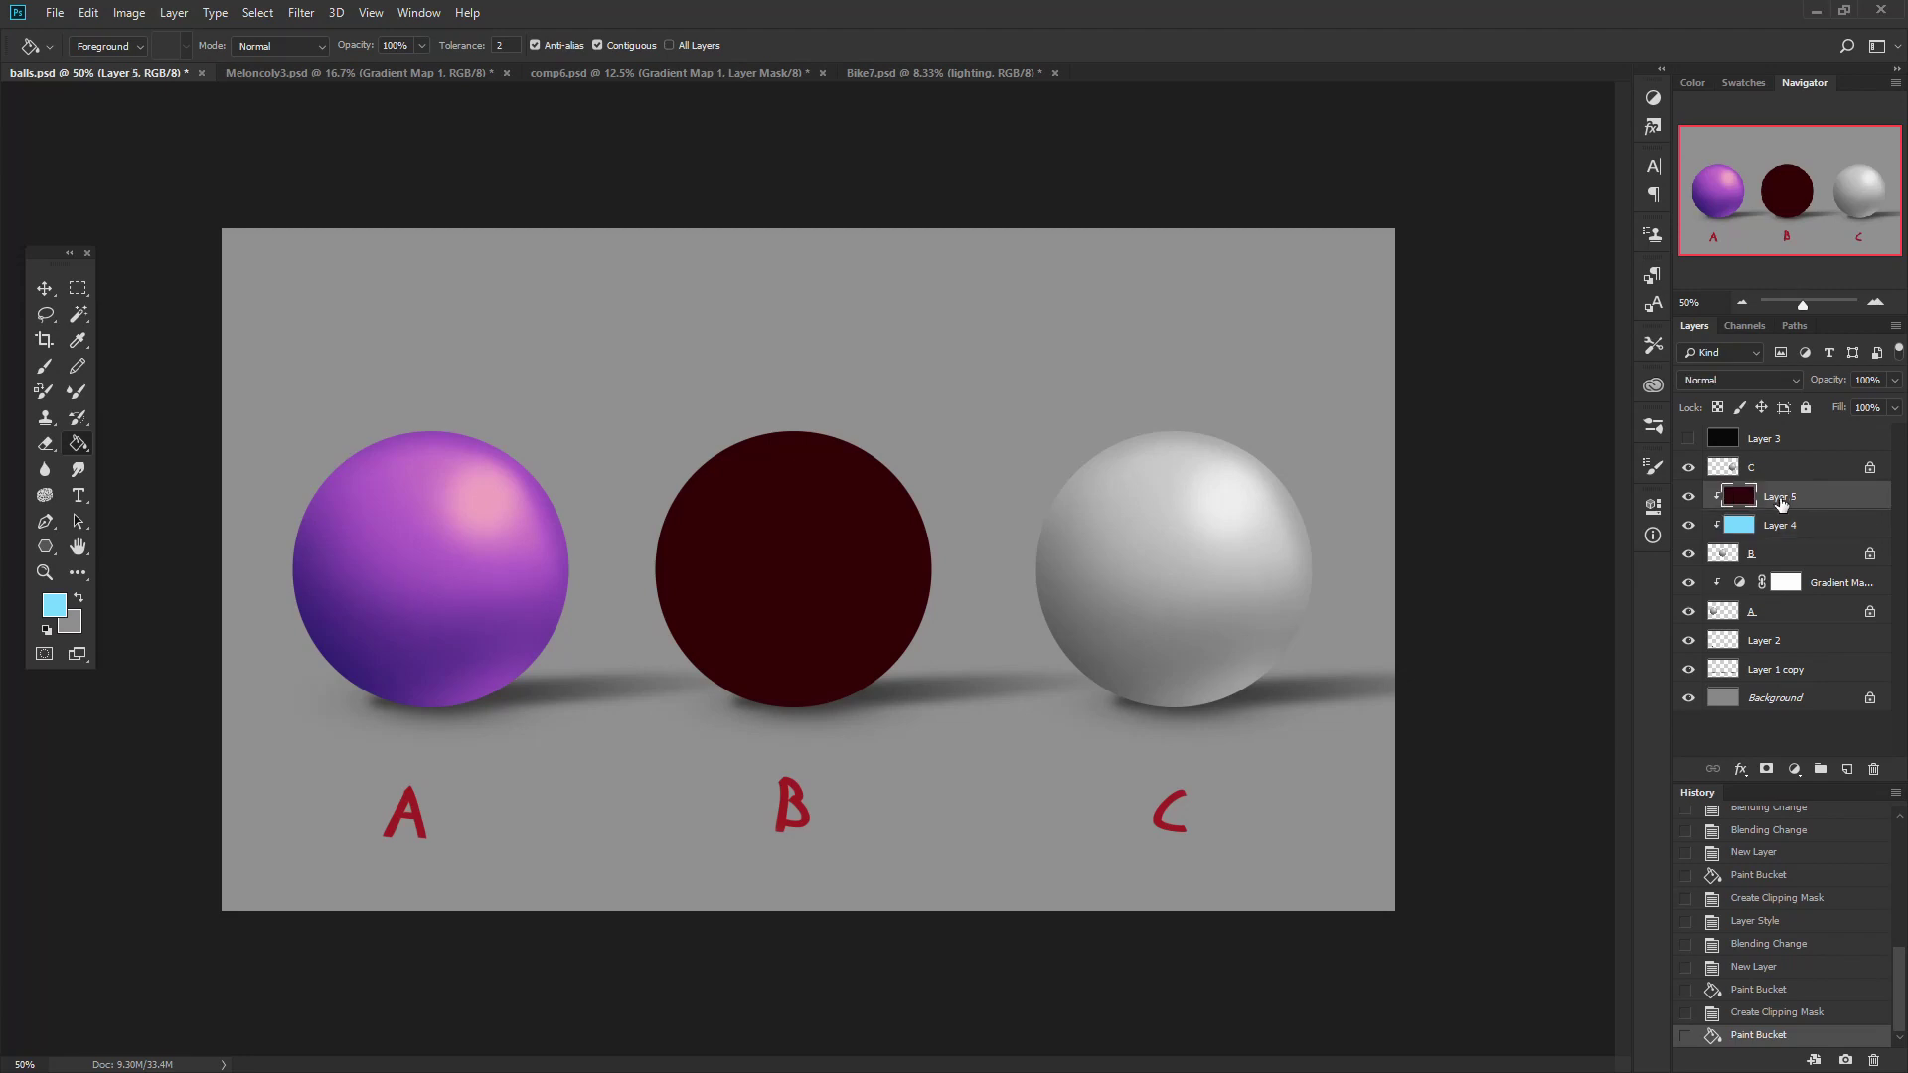
pyautogui.doubleClick(1843, 496)
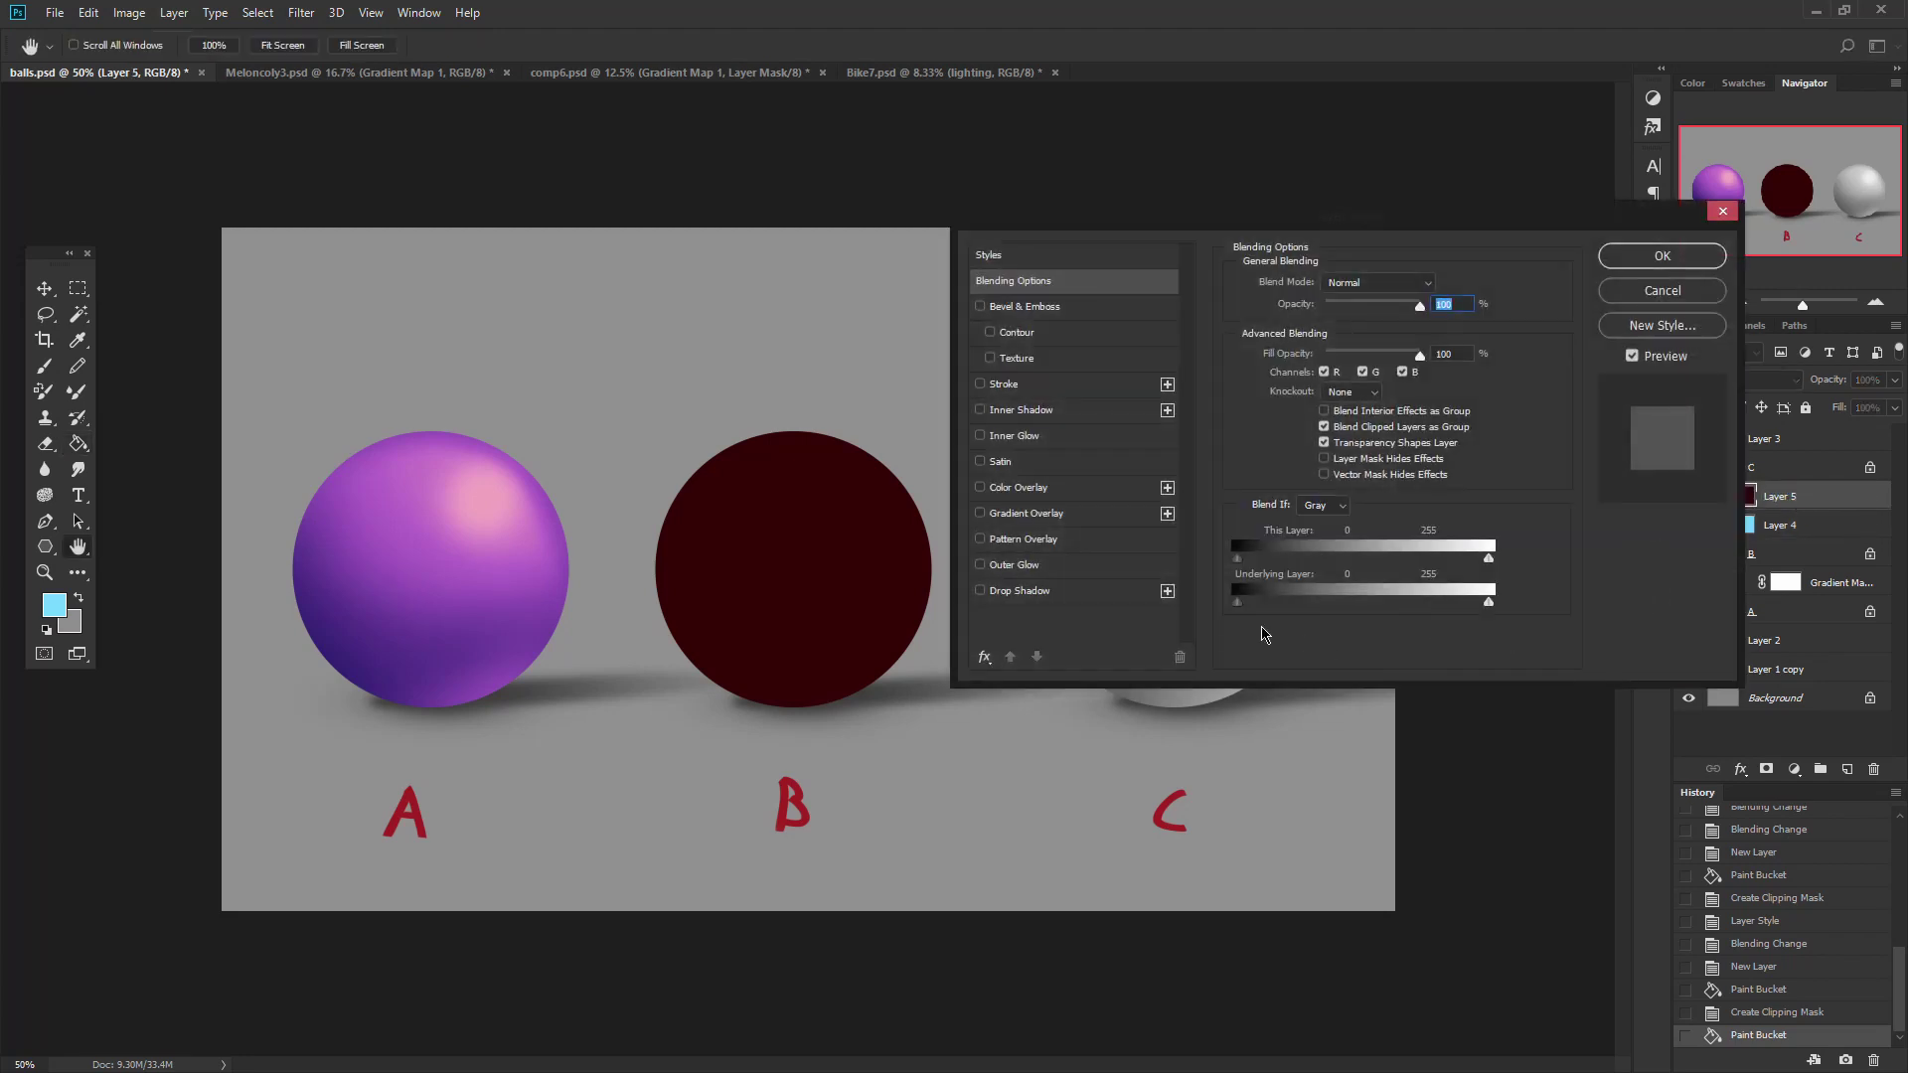
pyautogui.moveTo(1489, 603)
pyautogui.mouseDown()
pyautogui.moveTo(1279, 606)
pyautogui.moveTo(1418, 610)
pyautogui.mouseUp()
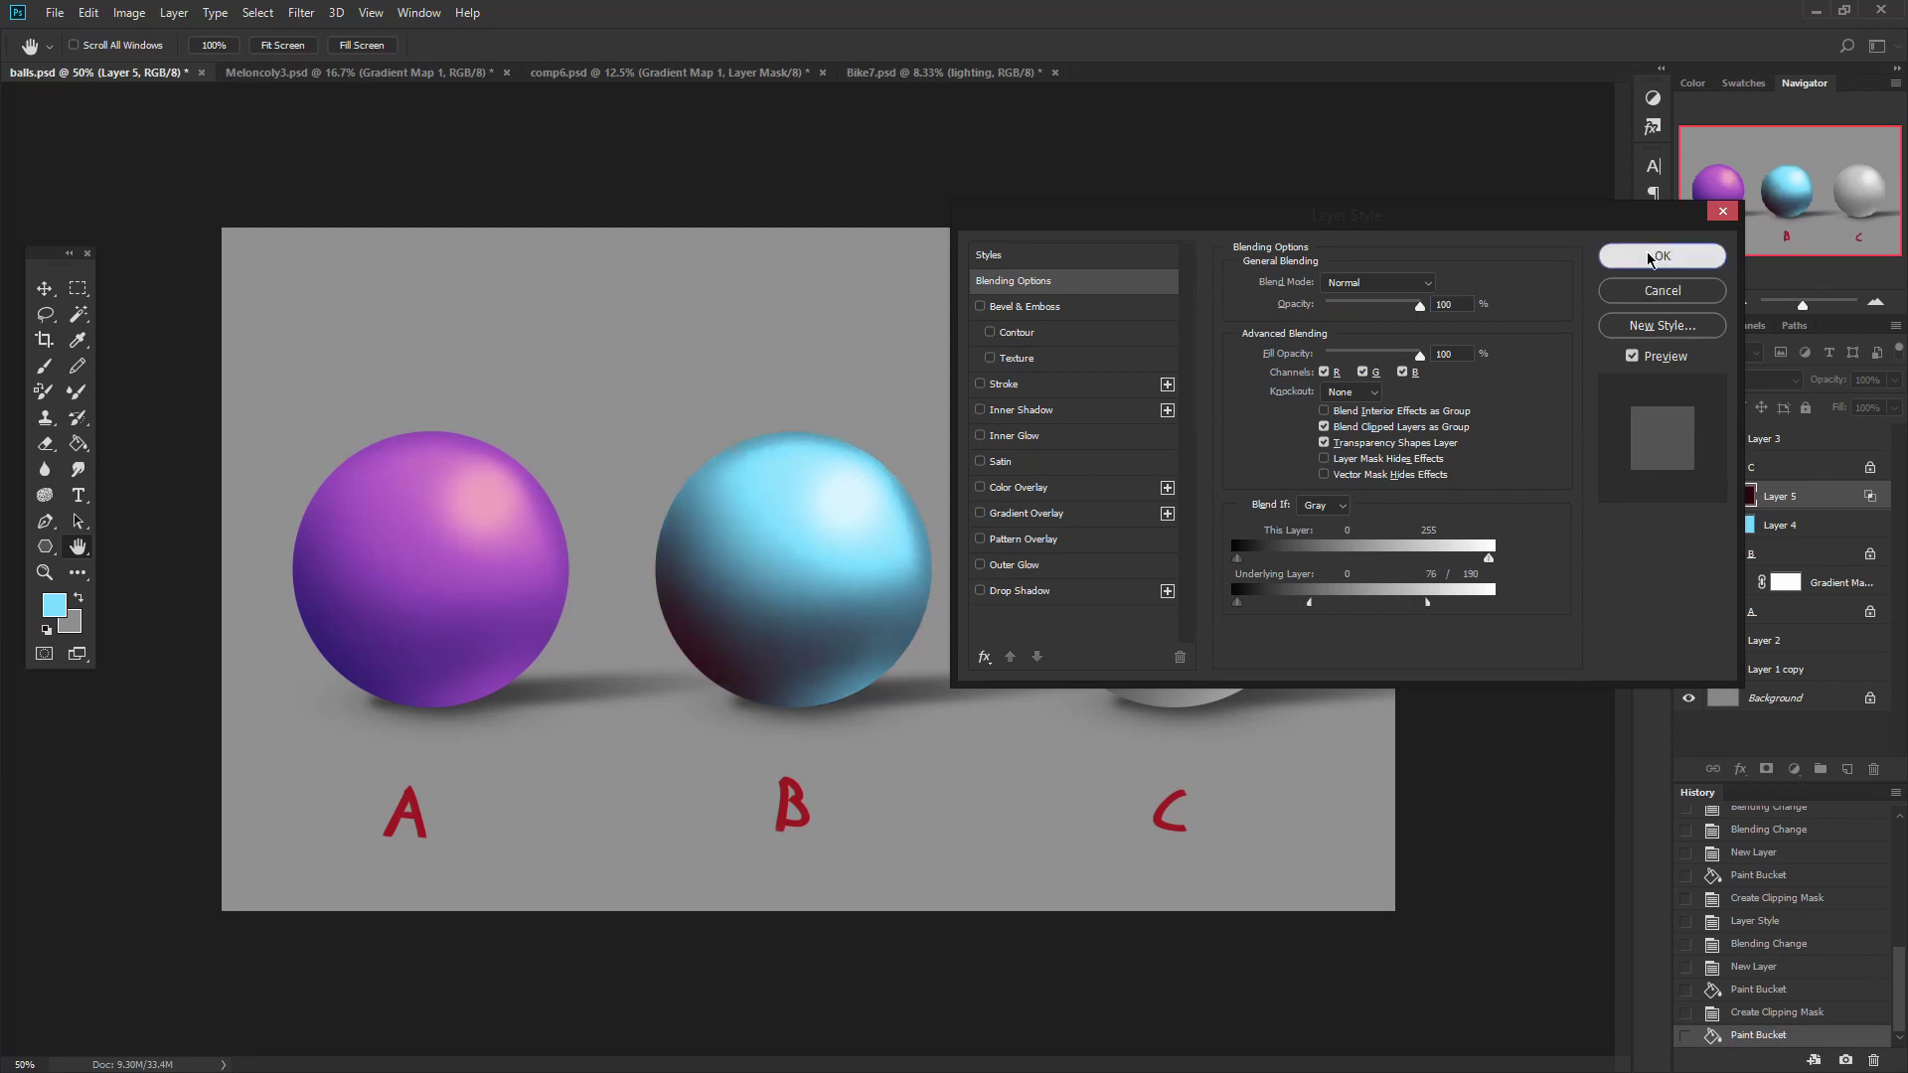
pyautogui.click(1649, 255)
# Split the light blue layer's underlying black Blend If slider so its color fades out gradually over the darkest tones.
pyautogui.click(1749, 526)
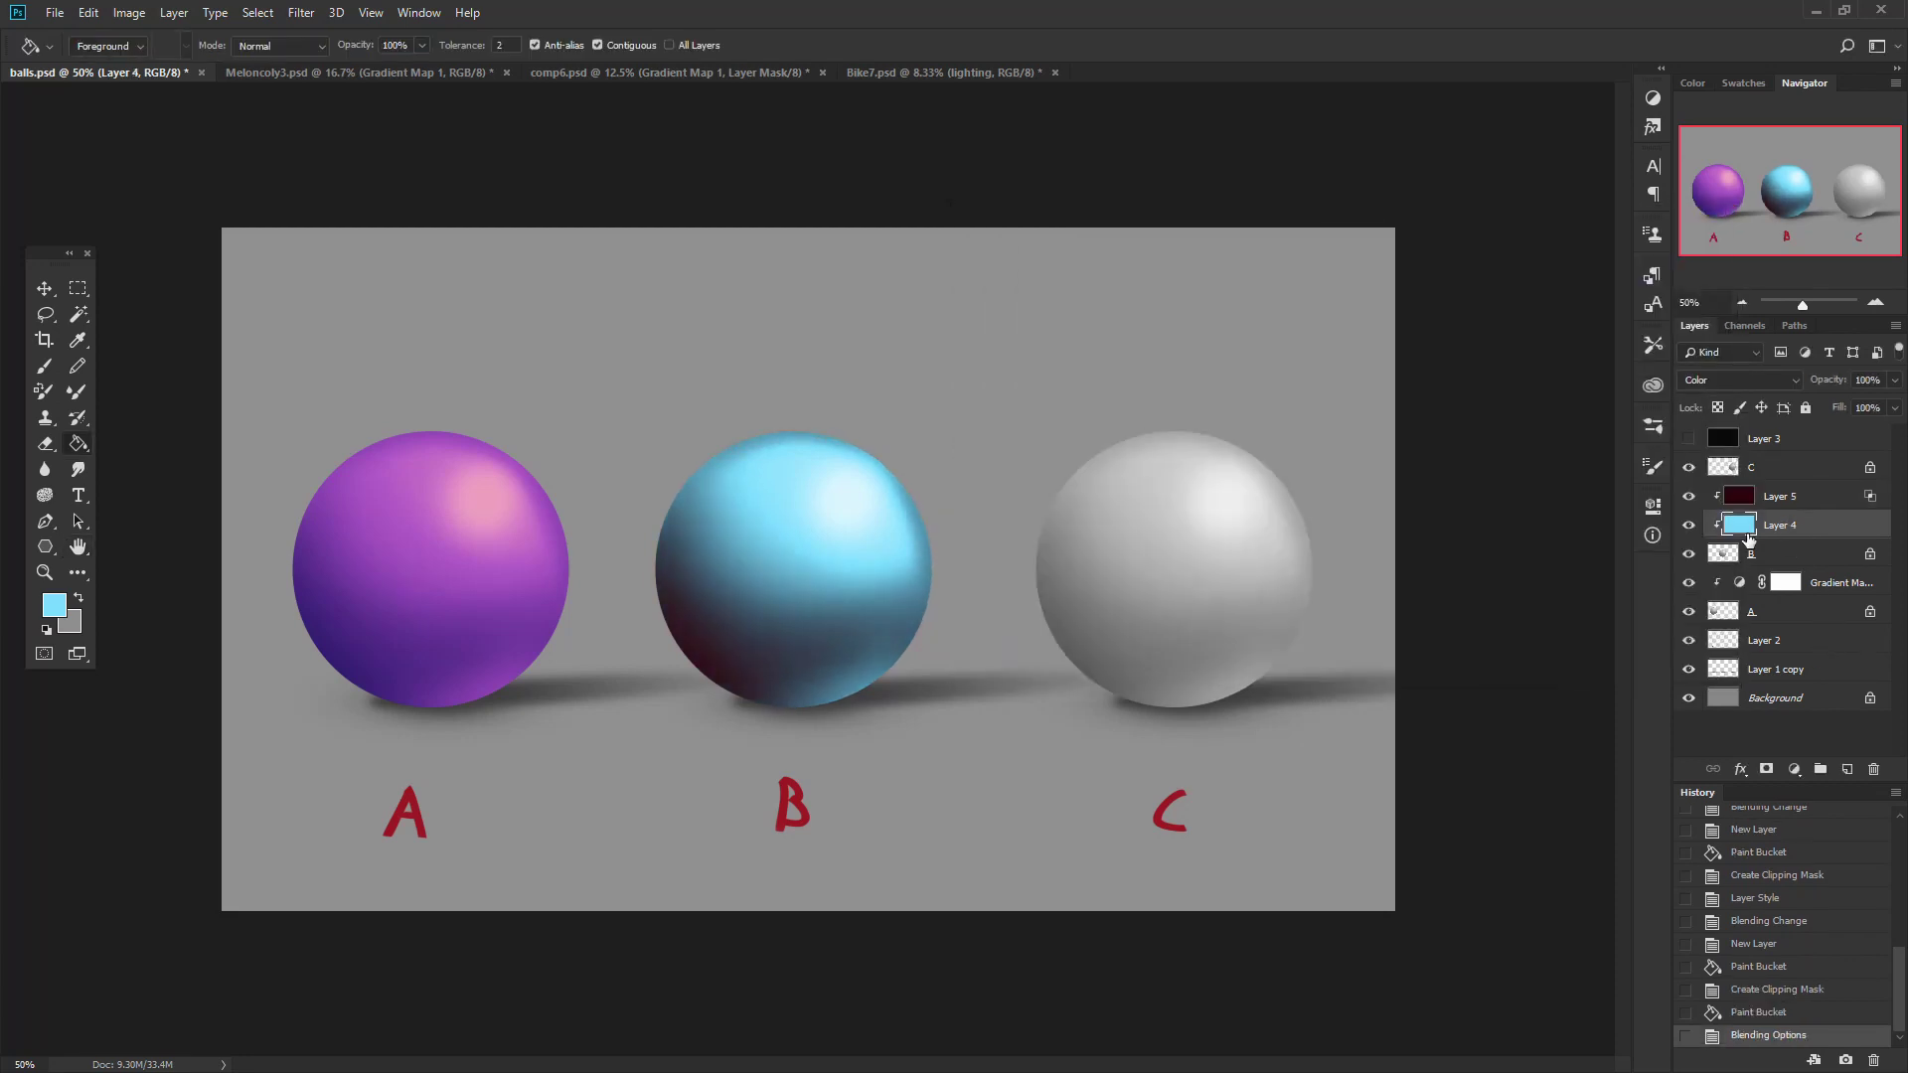
pyautogui.doubleClick(1749, 527)
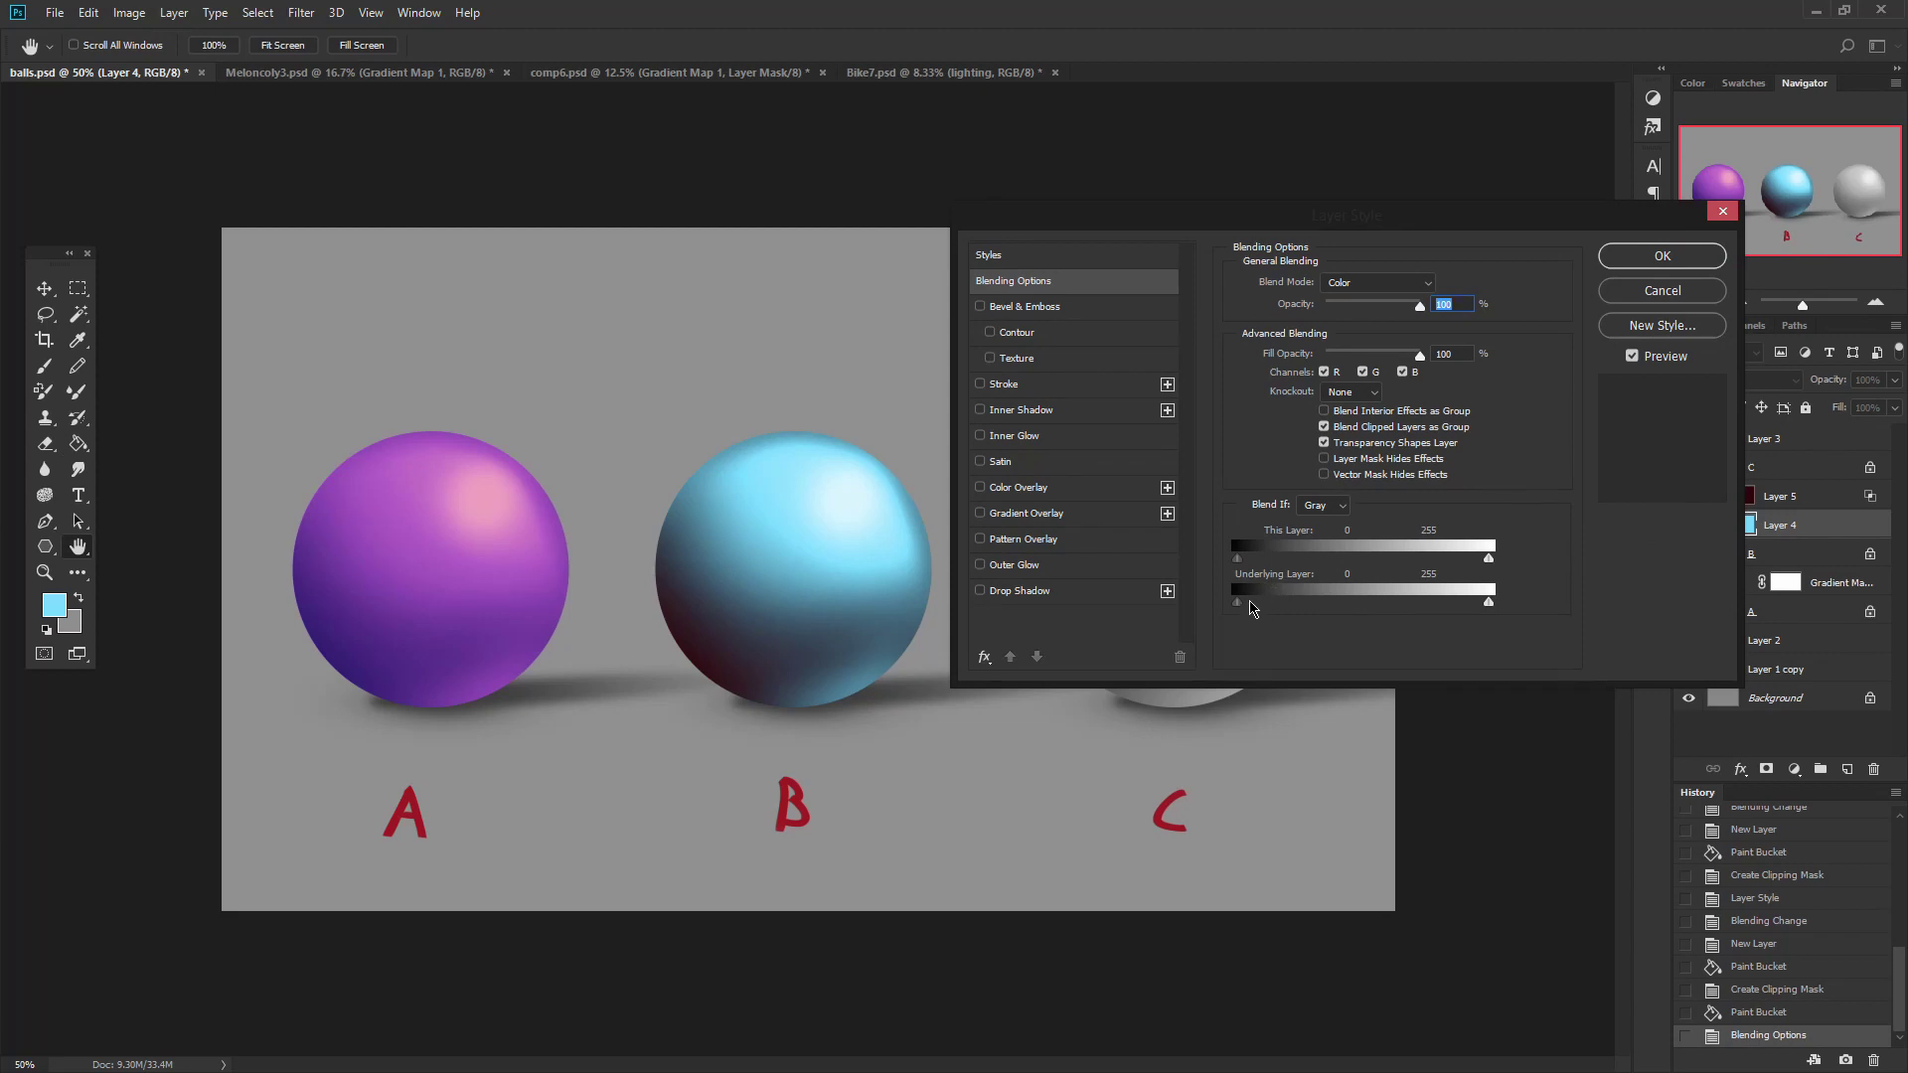
pyautogui.moveTo(1238, 604); pyautogui.dragTo(1198, 599)
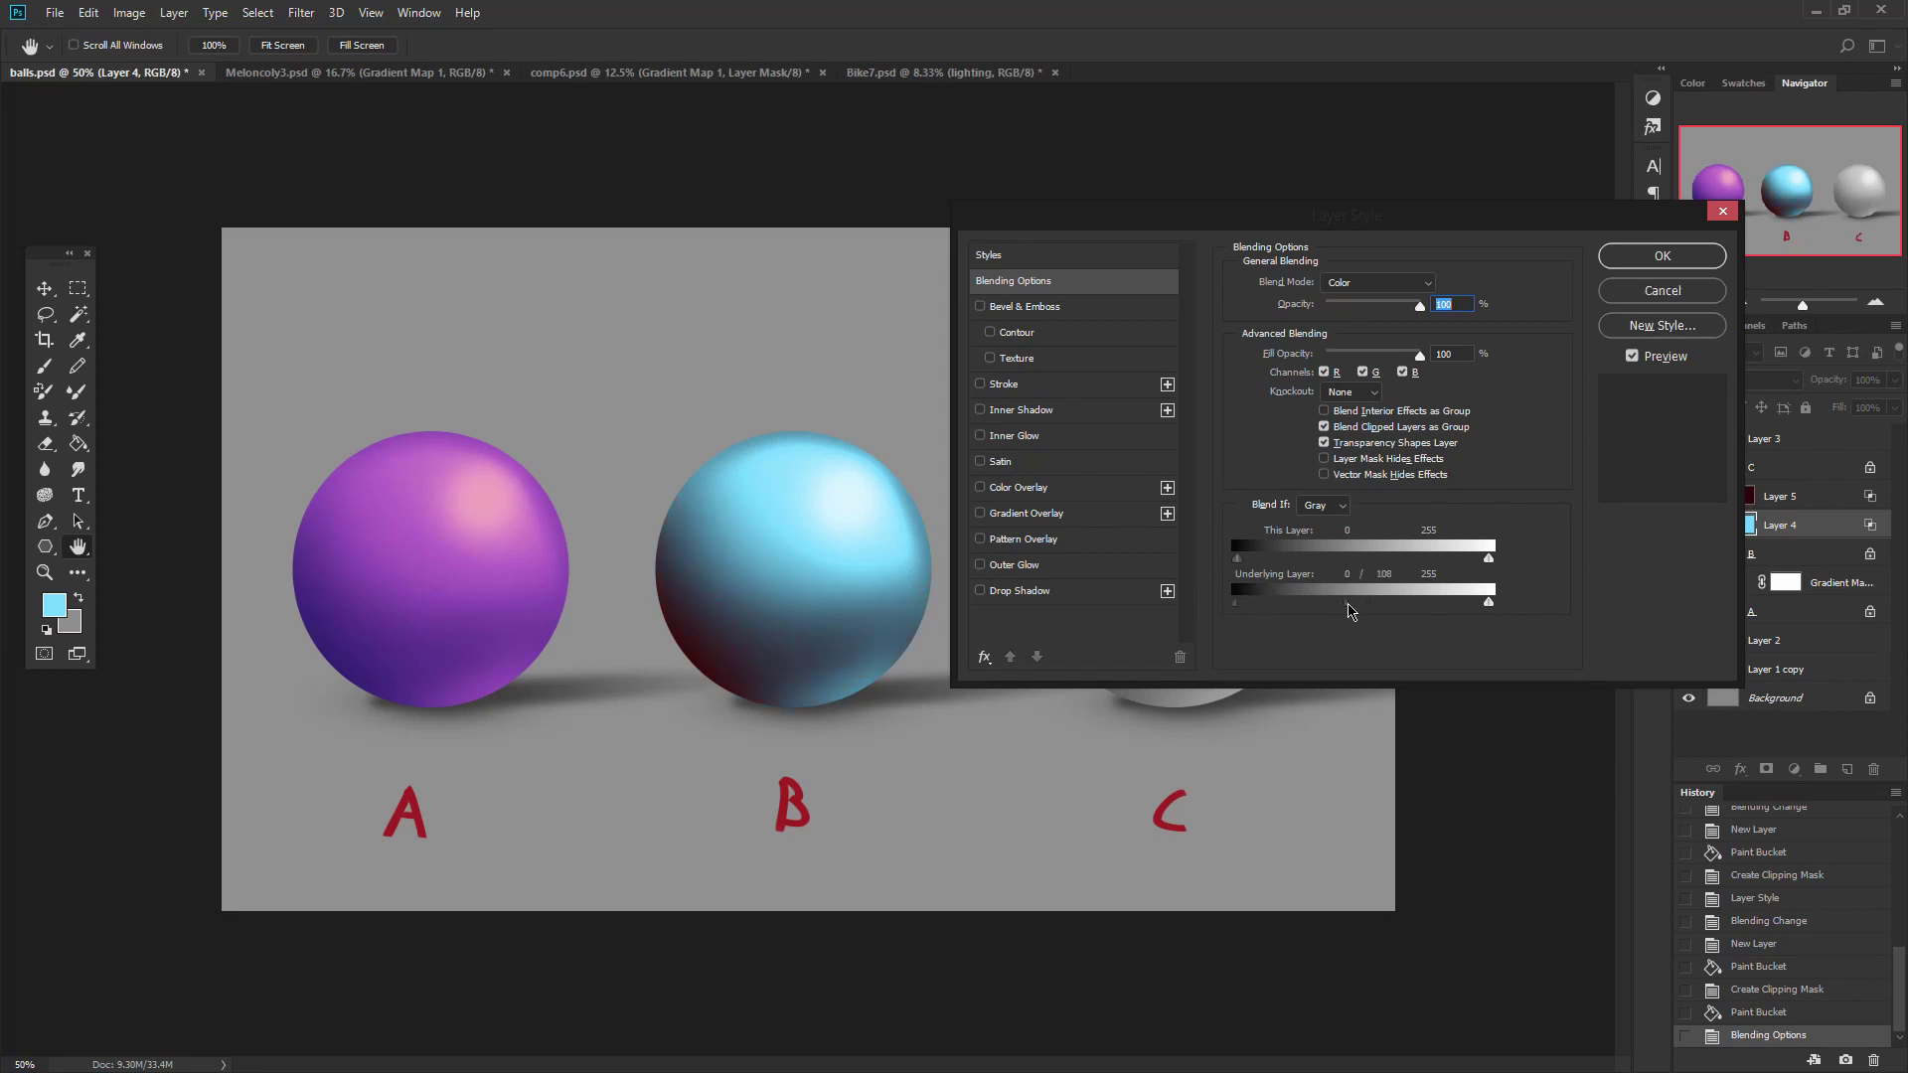
pyautogui.moveTo(1350, 610)
pyautogui.mouseDown()
pyautogui.moveTo(1517, 613)
pyautogui.moveTo(1308, 613)
pyautogui.mouseUp()
pyautogui.click(1661, 255)
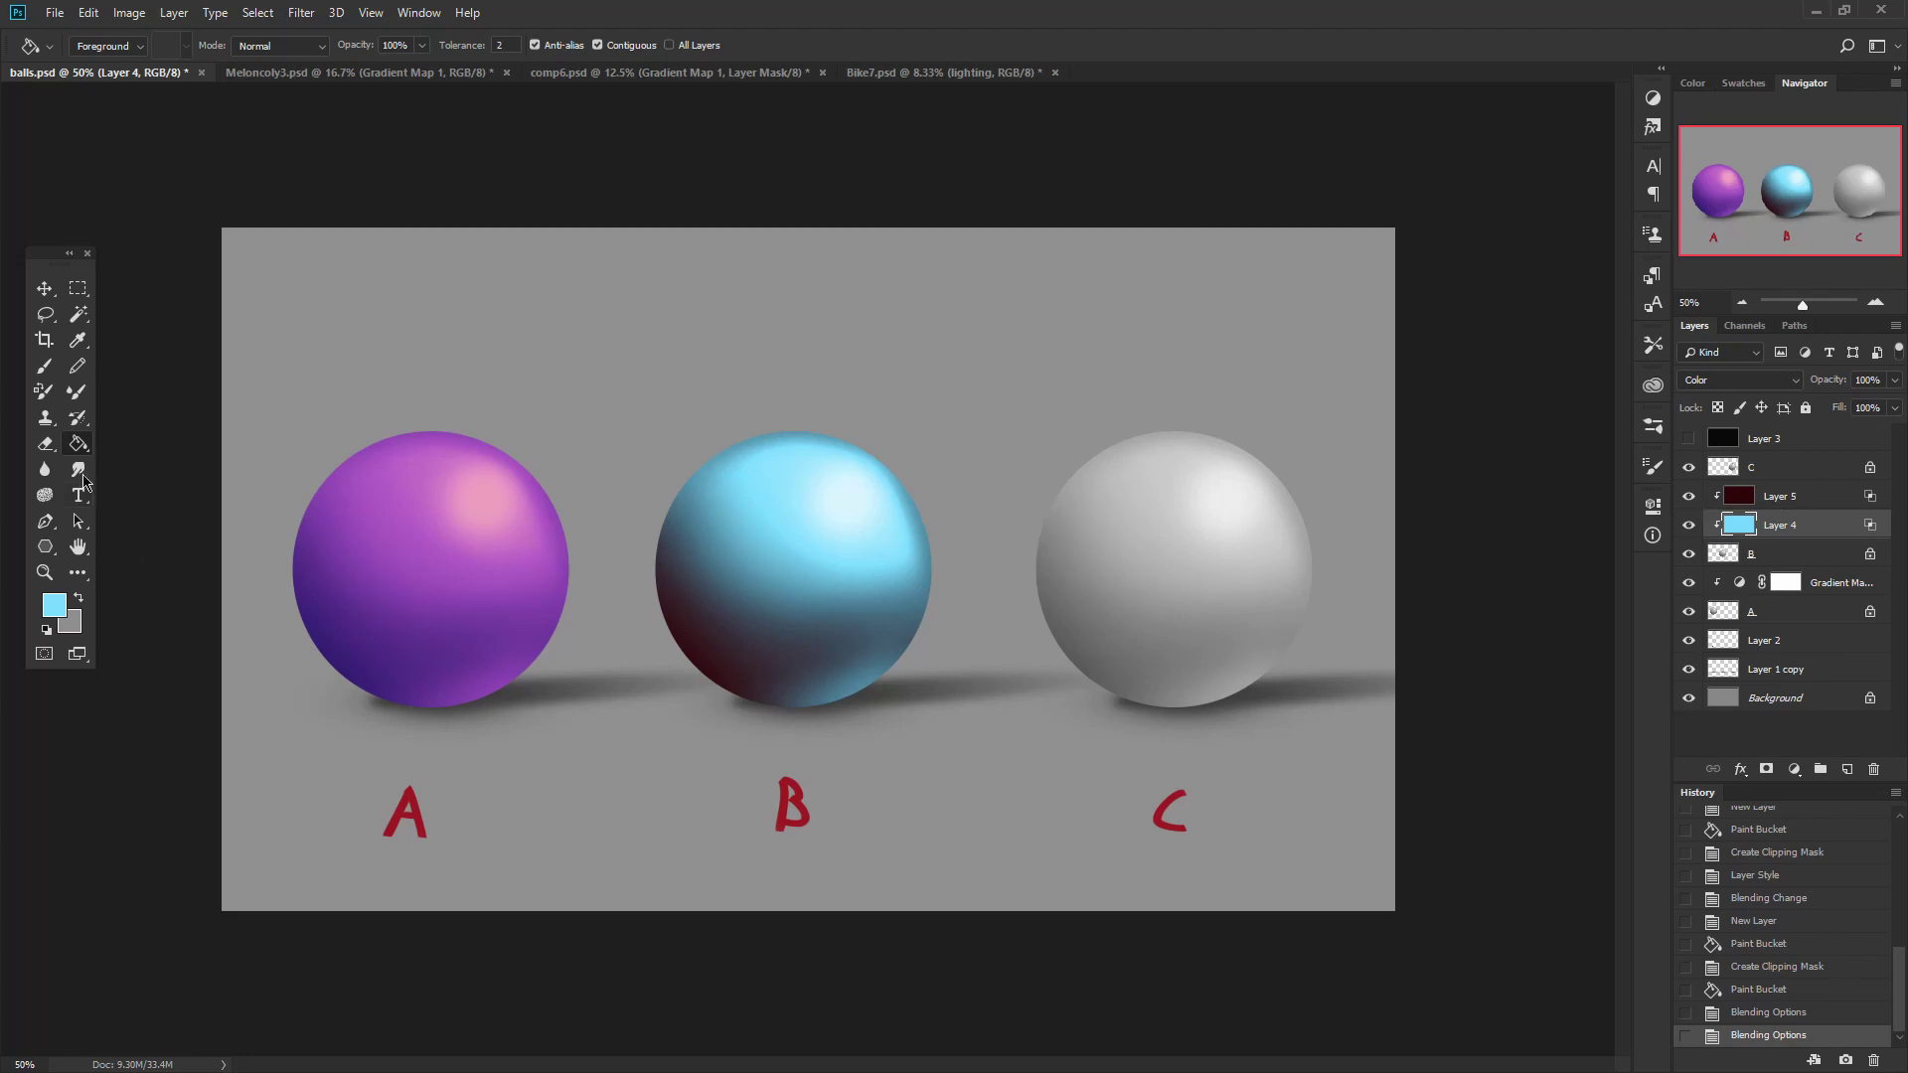
# Refill the dark red layer on sphere B with a brighter red, #5e141d.
pyautogui.click(1779, 500)
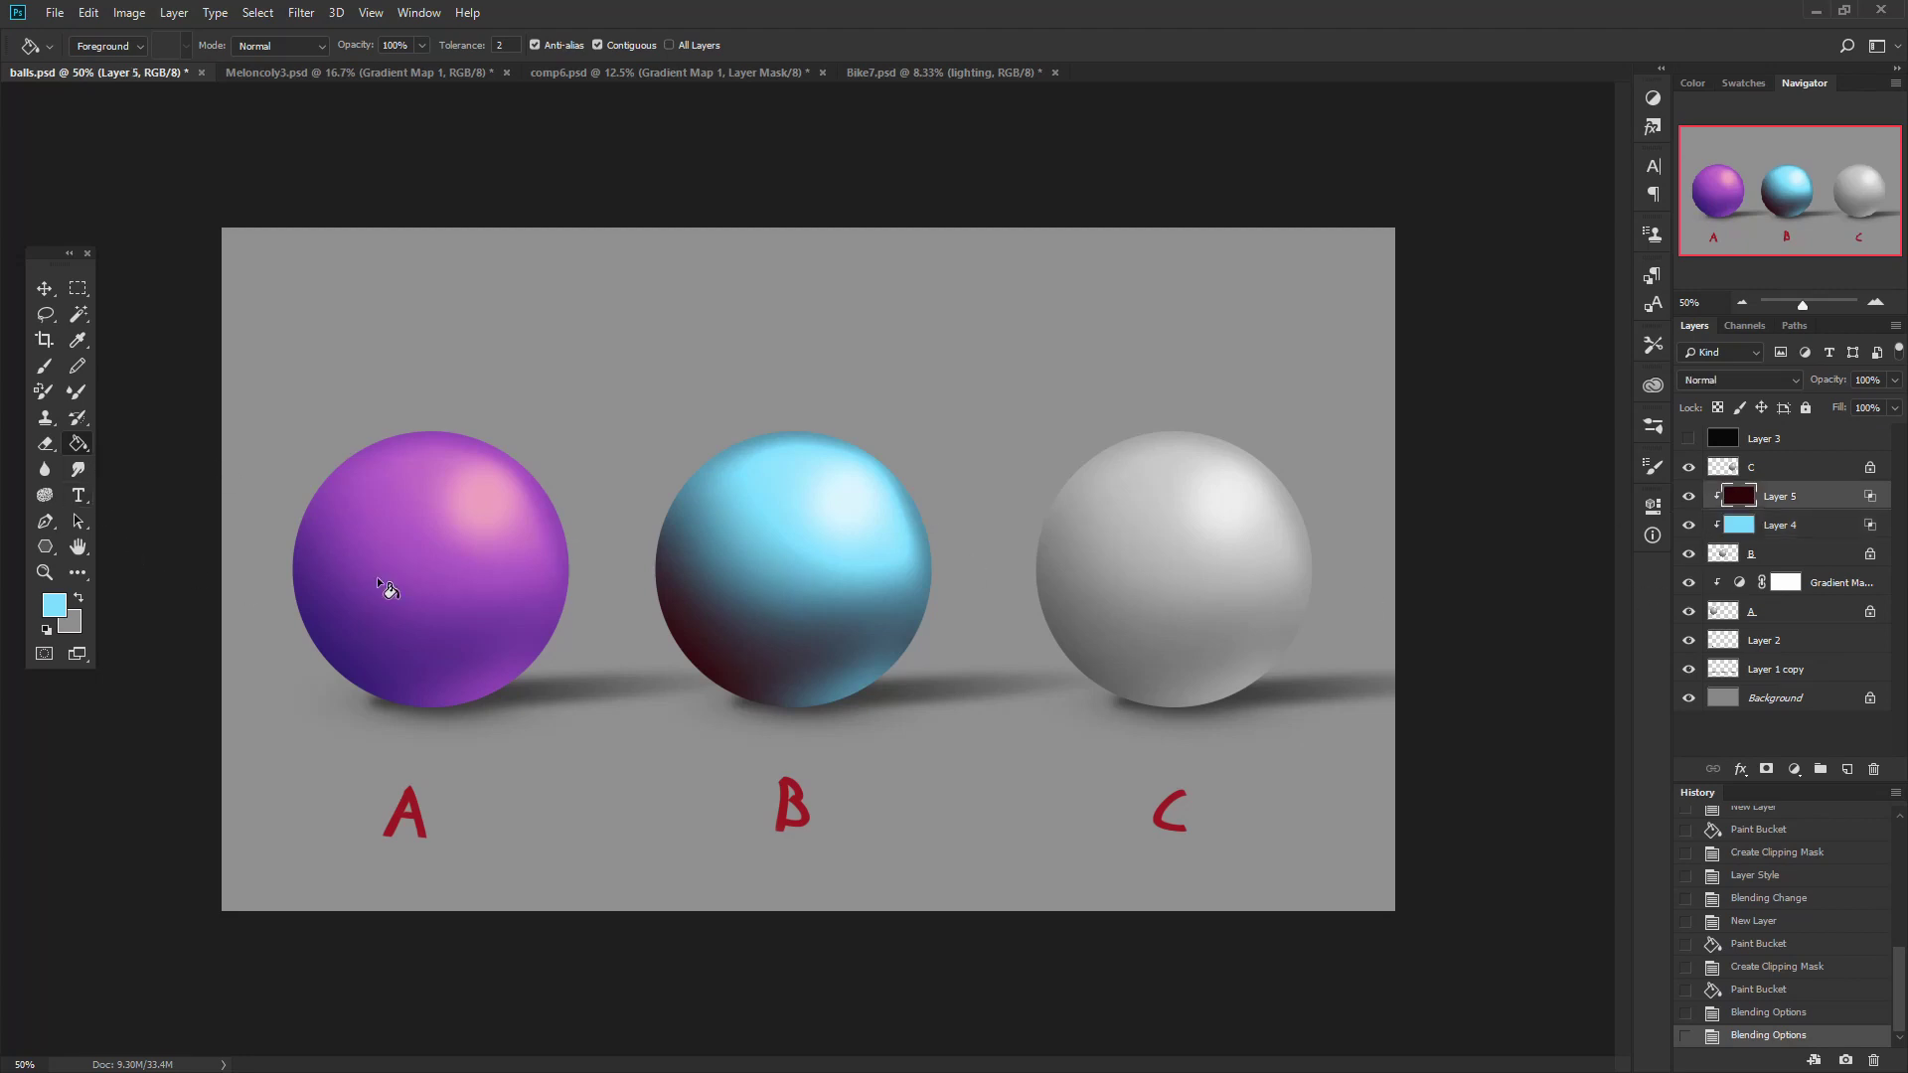
pyautogui.click(52, 603)
pyautogui.moveTo(790, 425); pyautogui.dragTo(964, 460)
pyautogui.click(714, 668)
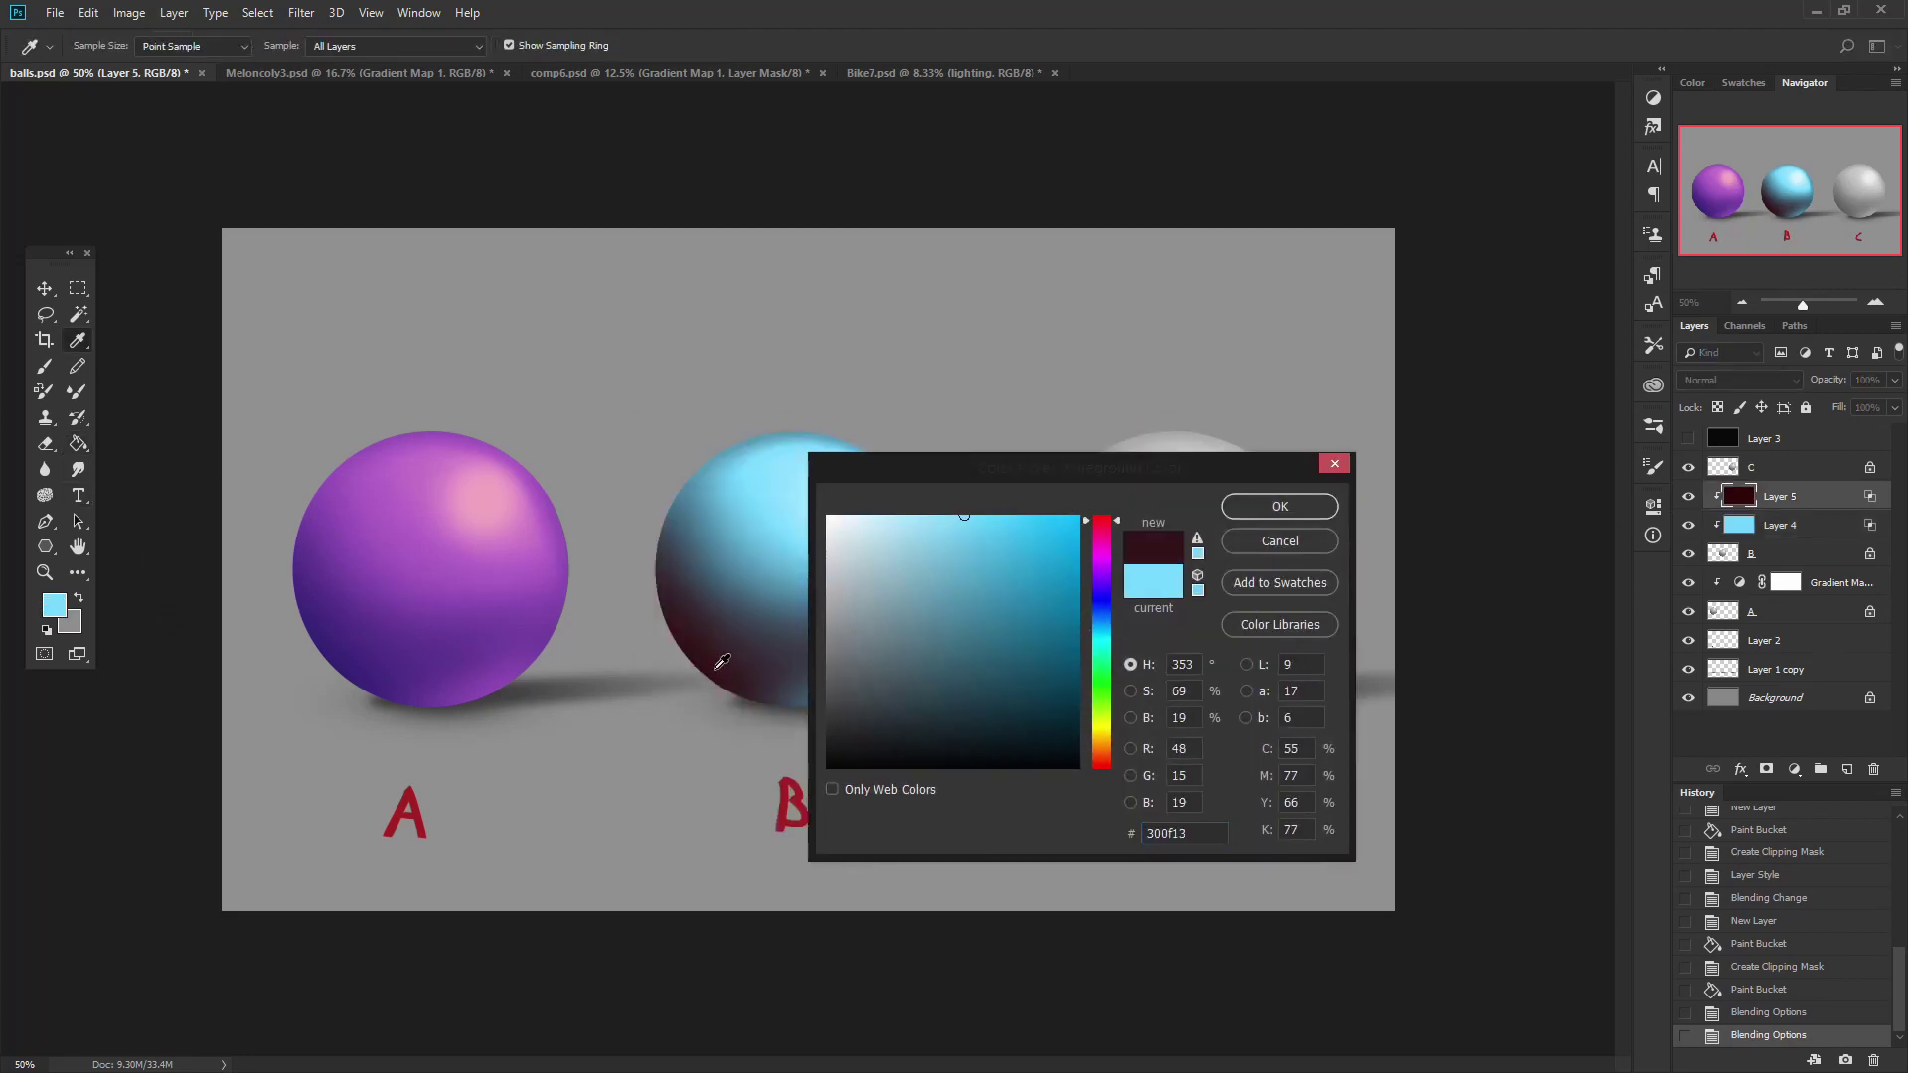
pyautogui.click(1032, 677)
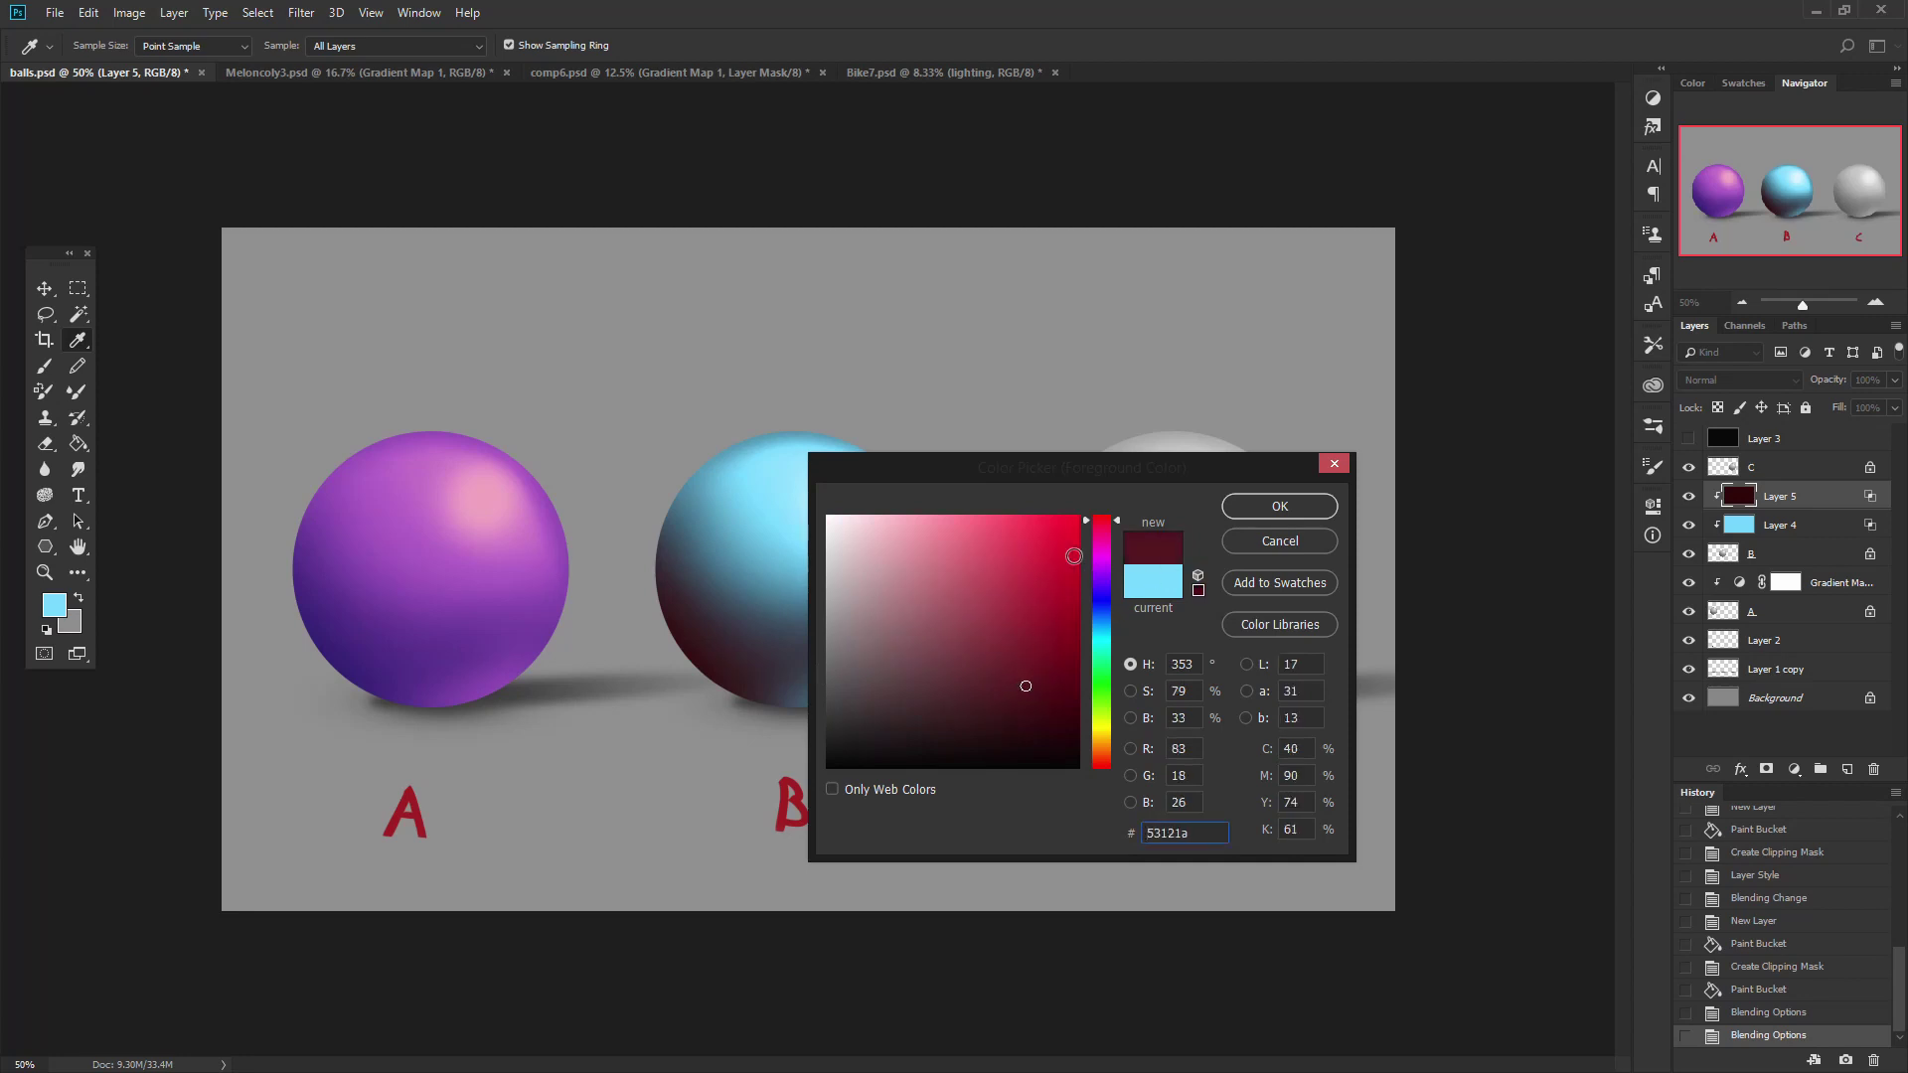
pyautogui.click(1053, 539)
pyautogui.click(1031, 688)
pyautogui.click(1280, 506)
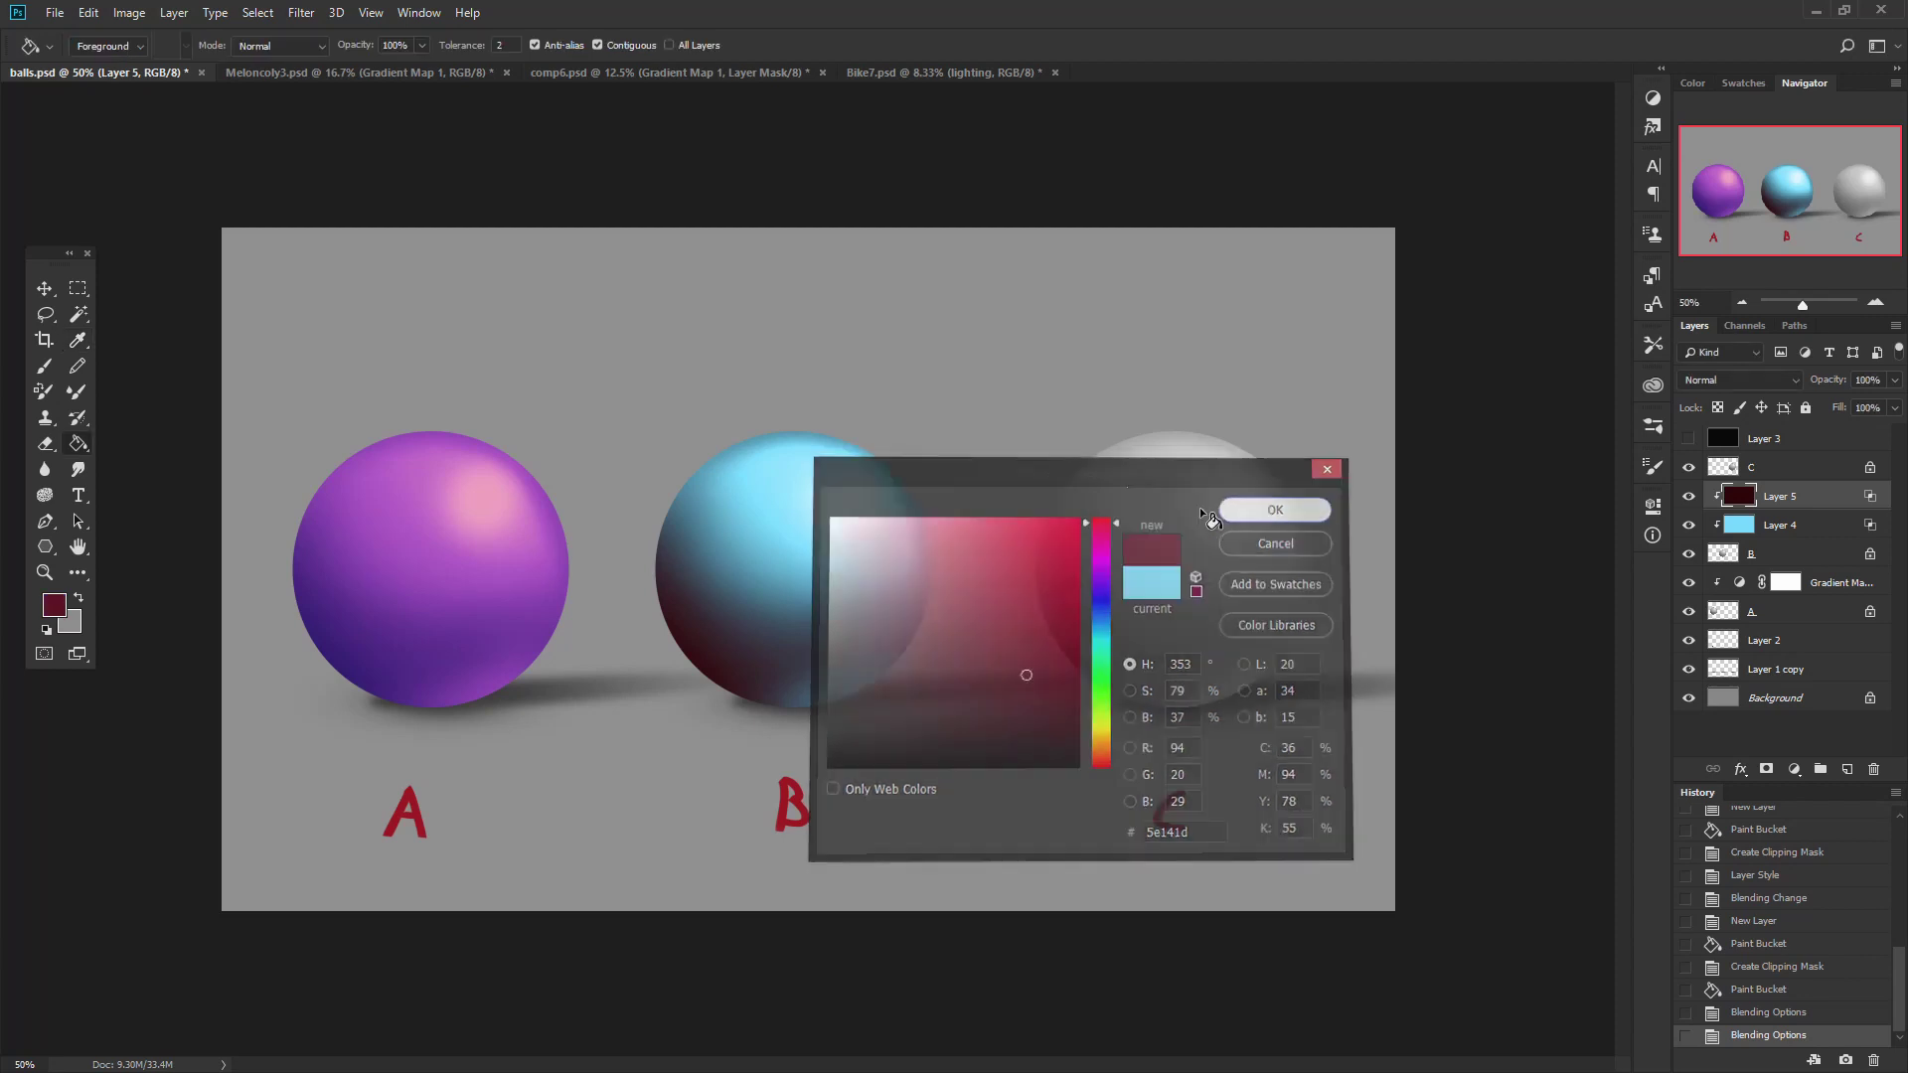
pyautogui.click(757, 544)
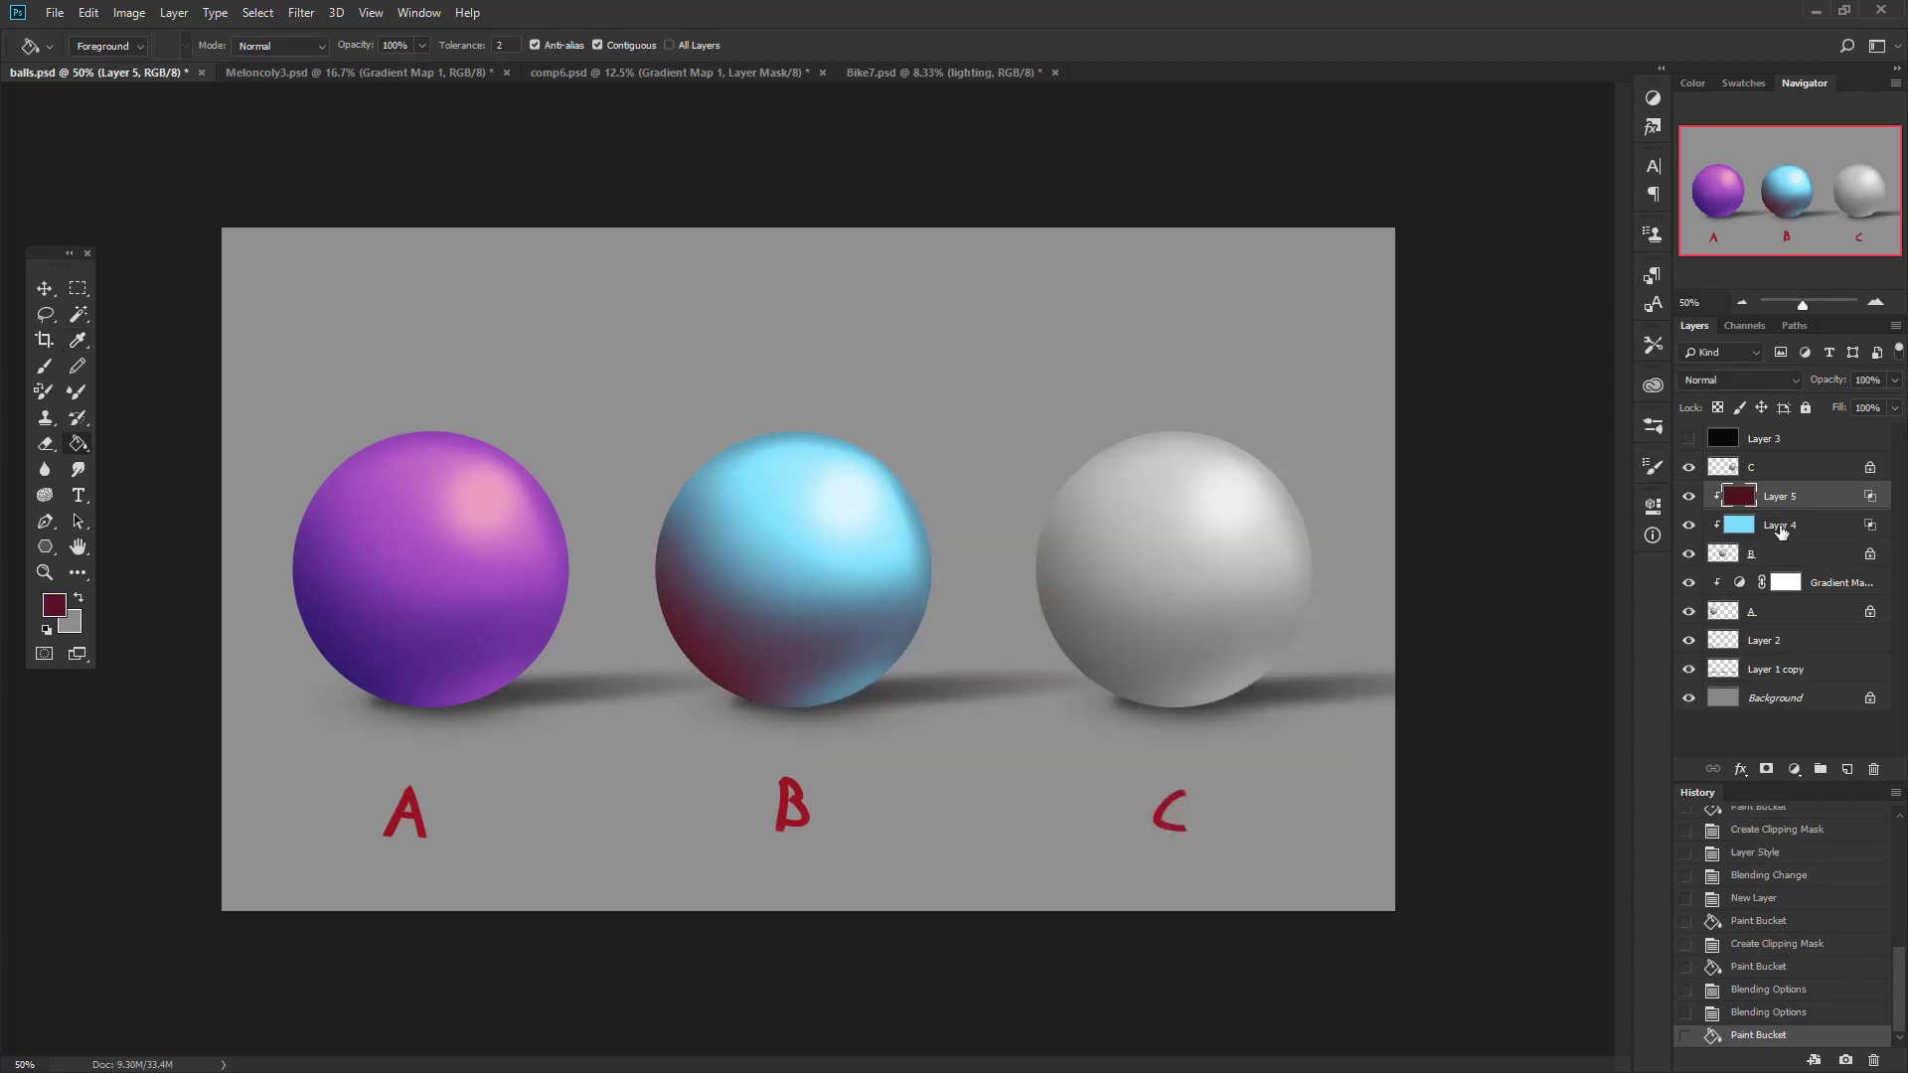
pyautogui.click(1739, 542)
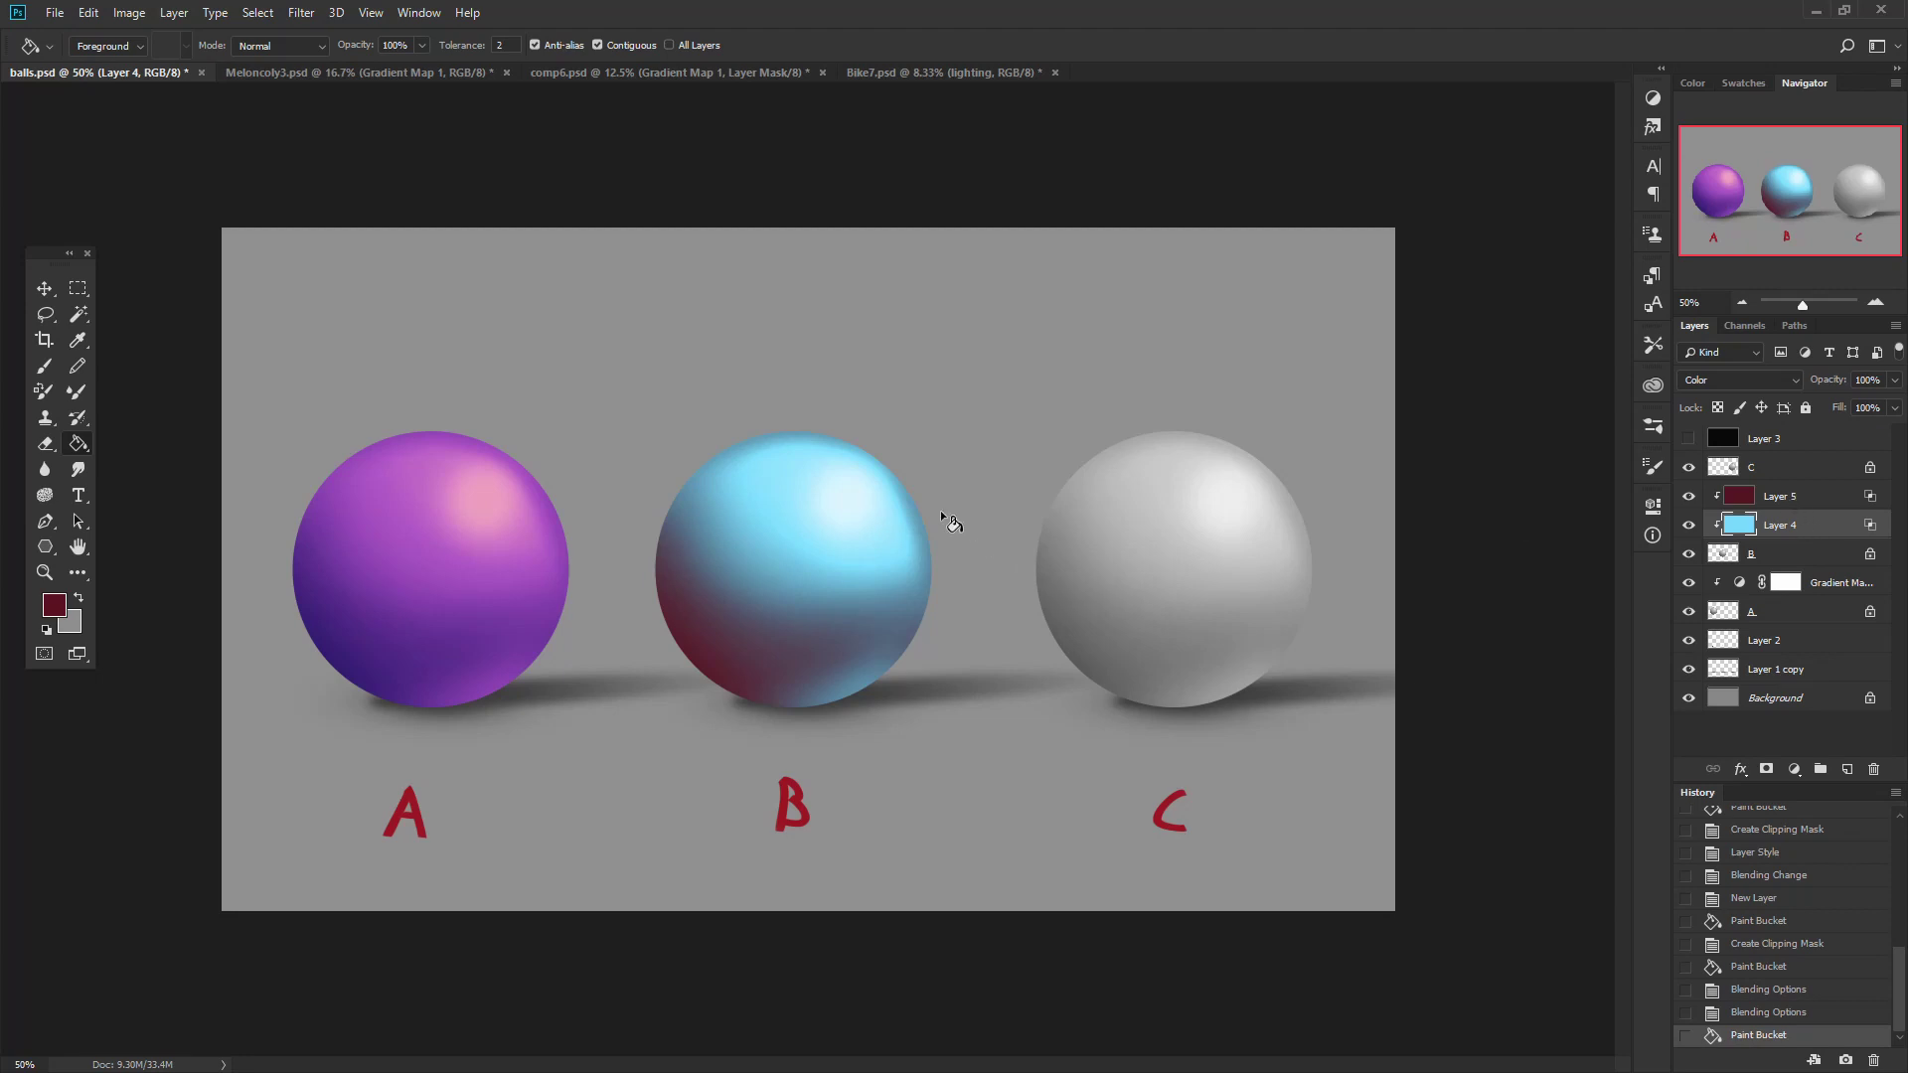
# Add a Curves adjustment layer above layer C and clip it to that layer.
pyautogui.click(1826, 472)
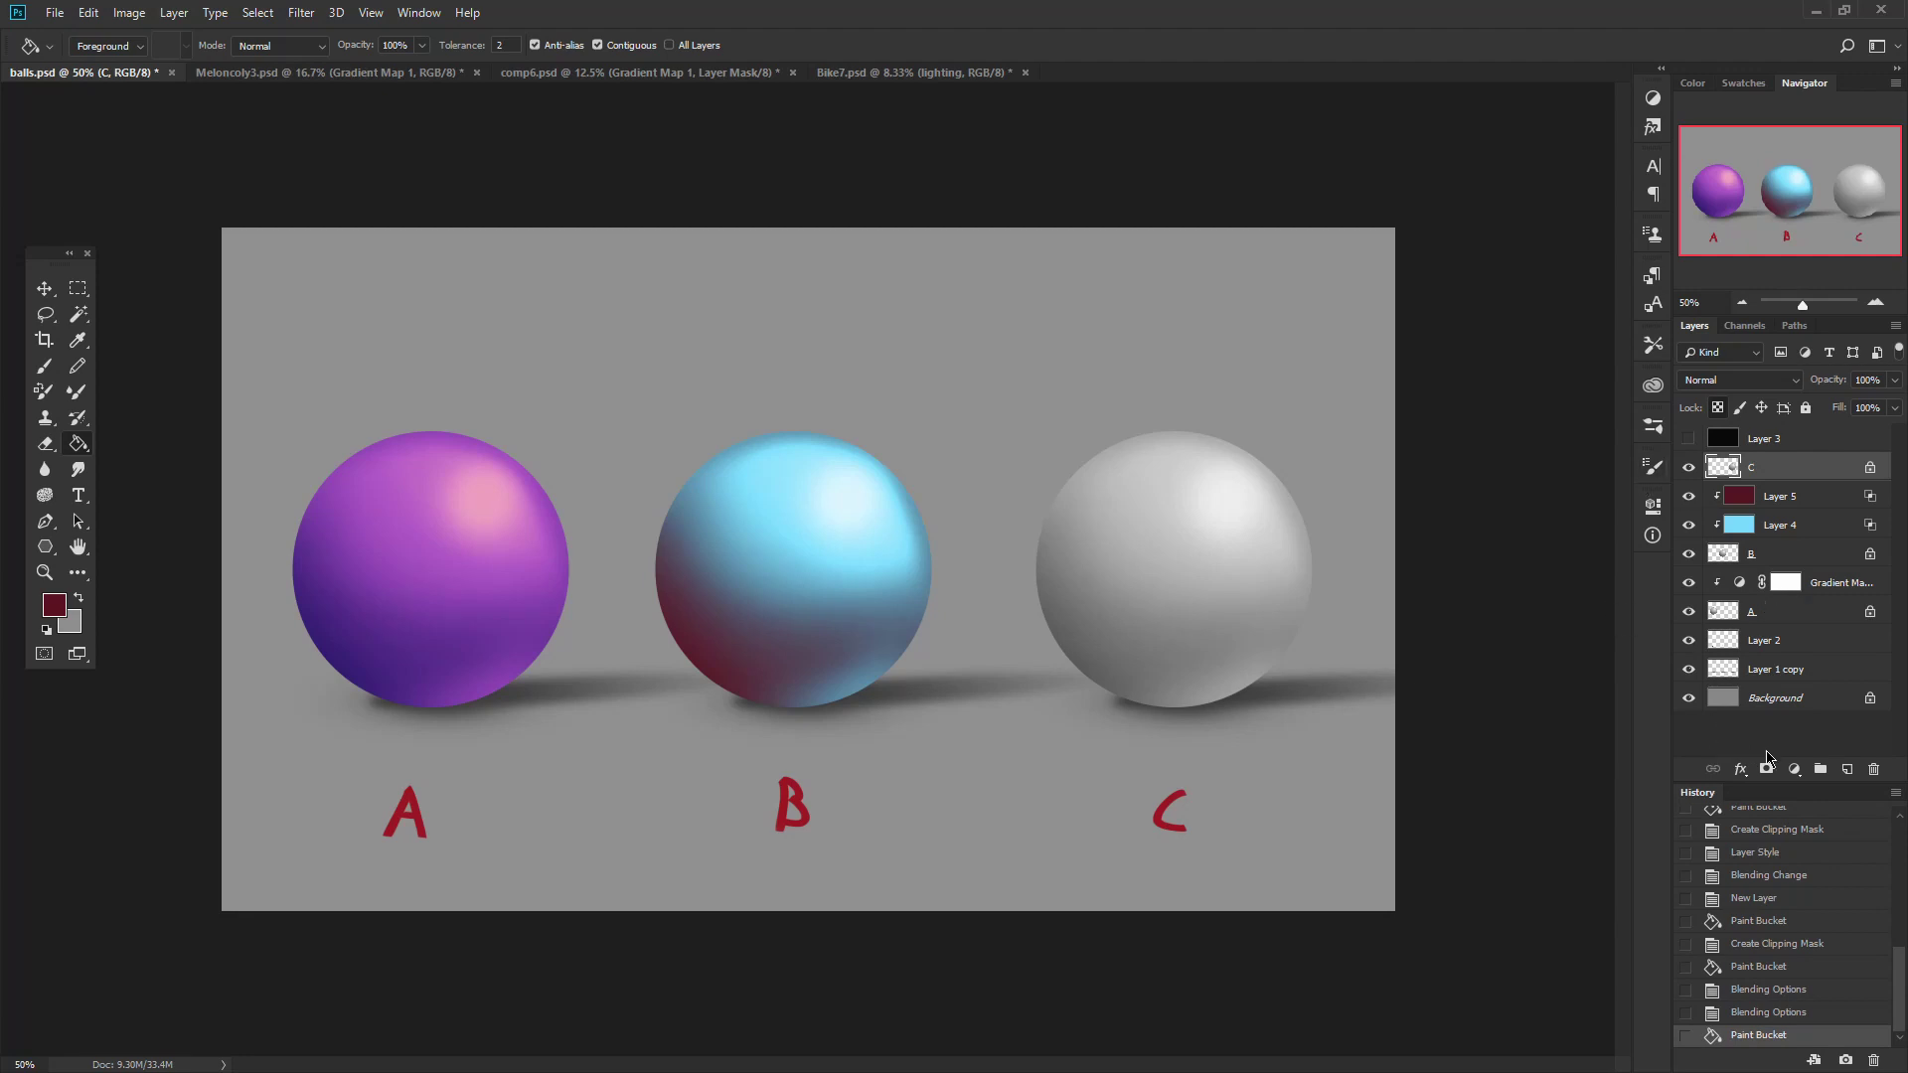
pyautogui.click(1794, 771)
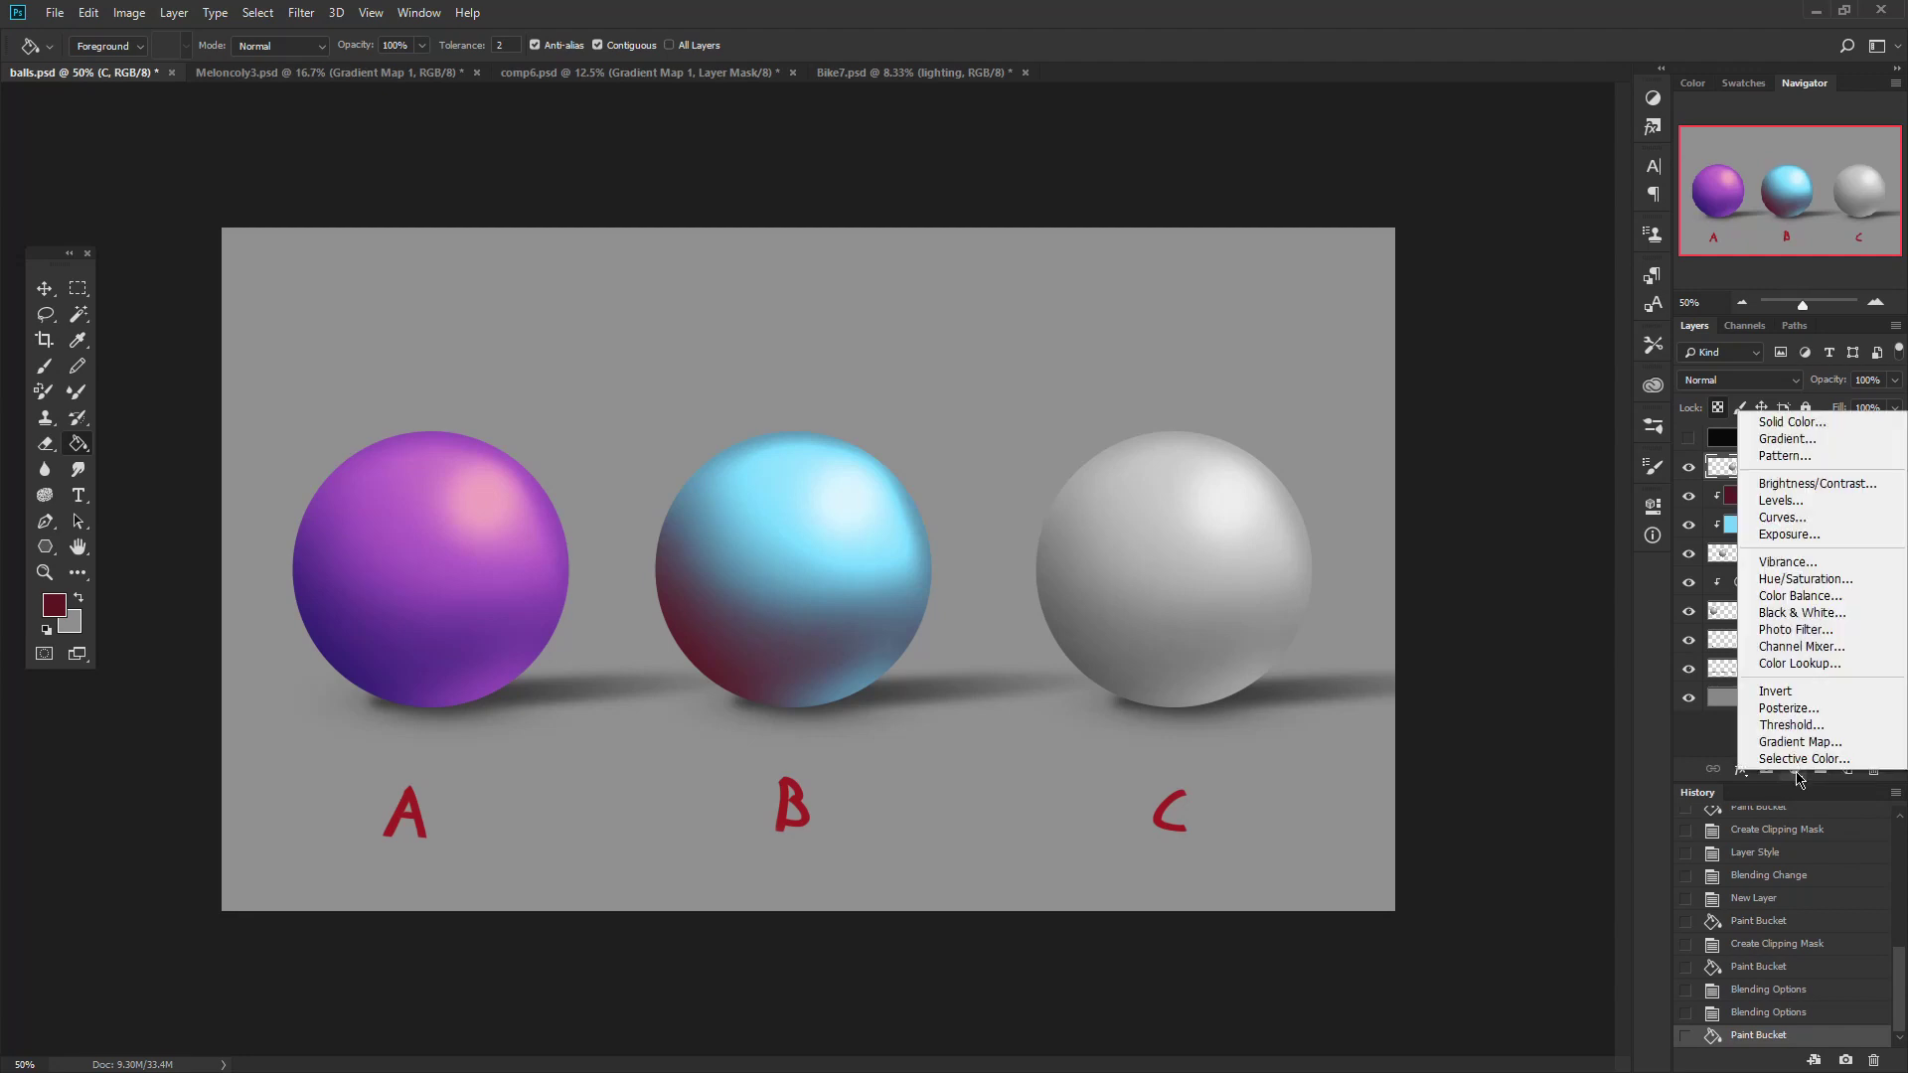
pyautogui.click(1796, 772)
pyautogui.click(1798, 773)
pyautogui.click(1798, 773)
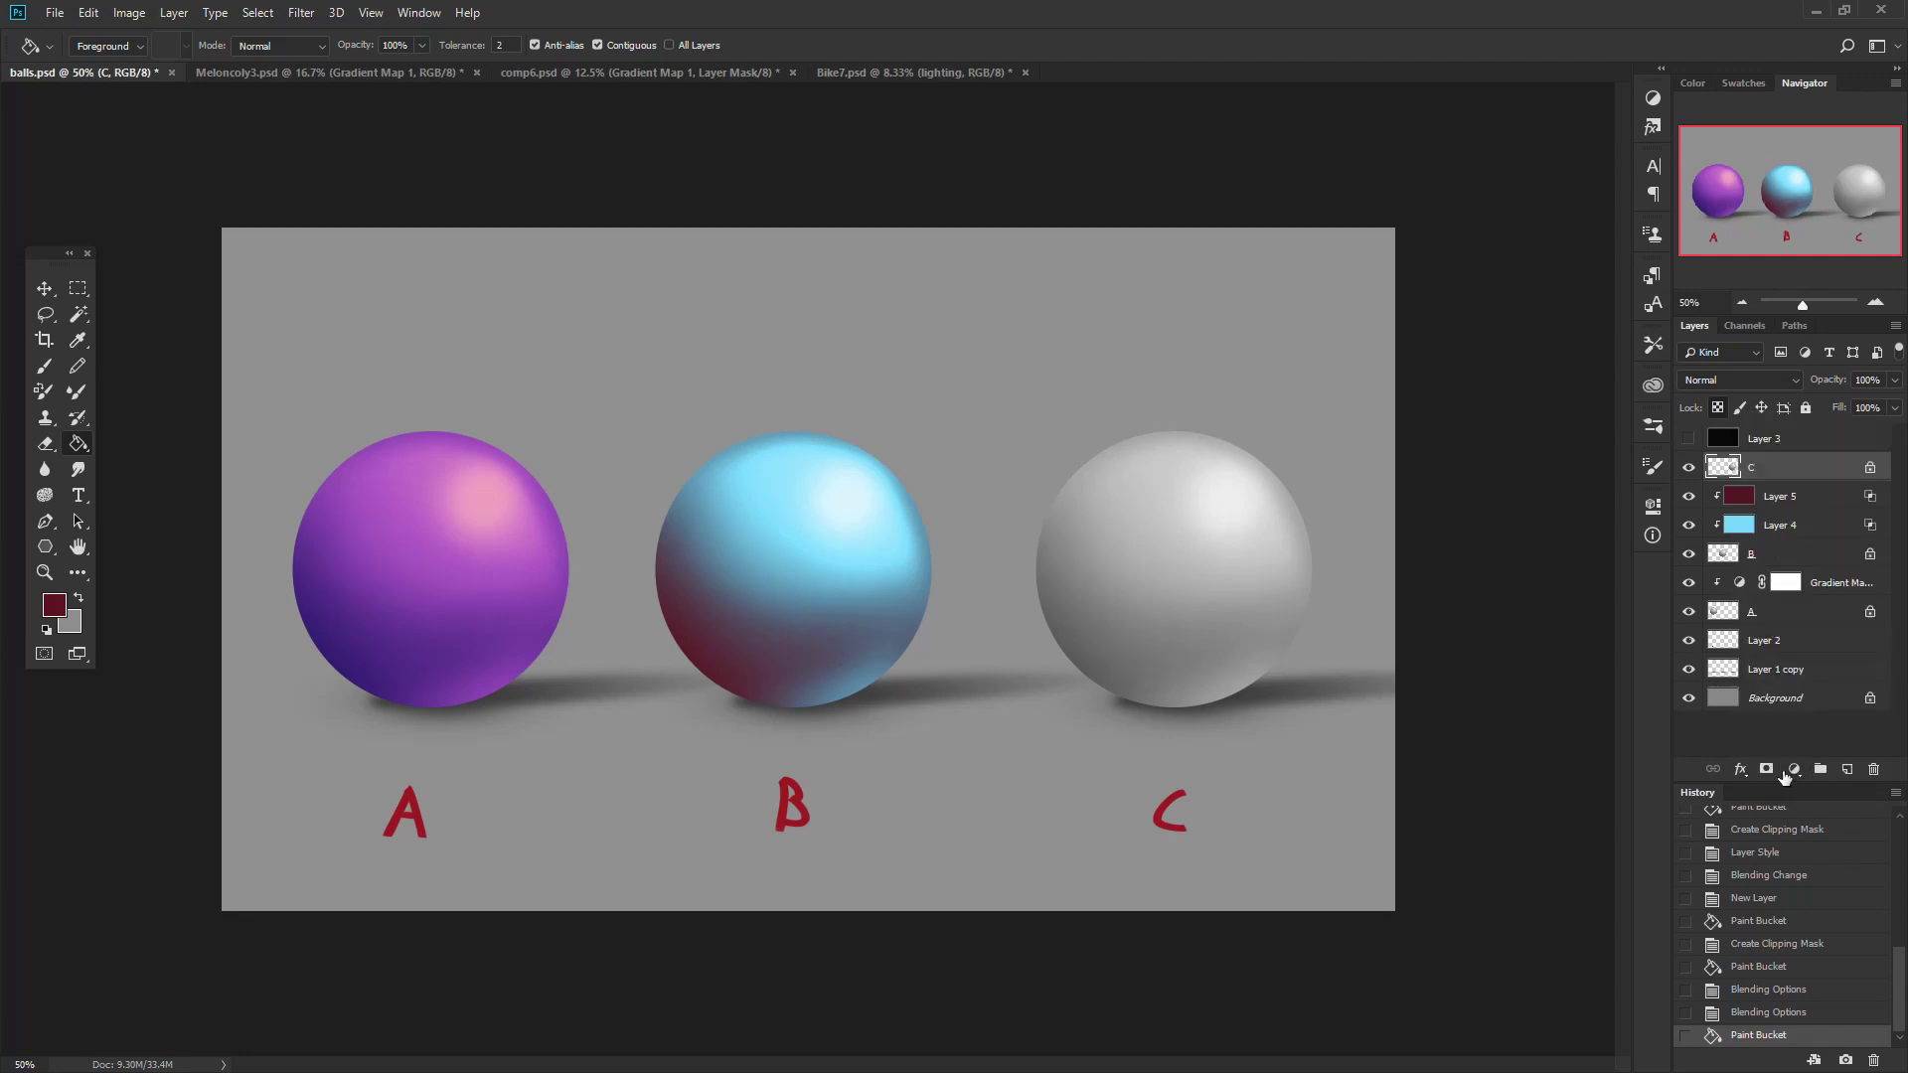
pyautogui.click(1794, 771)
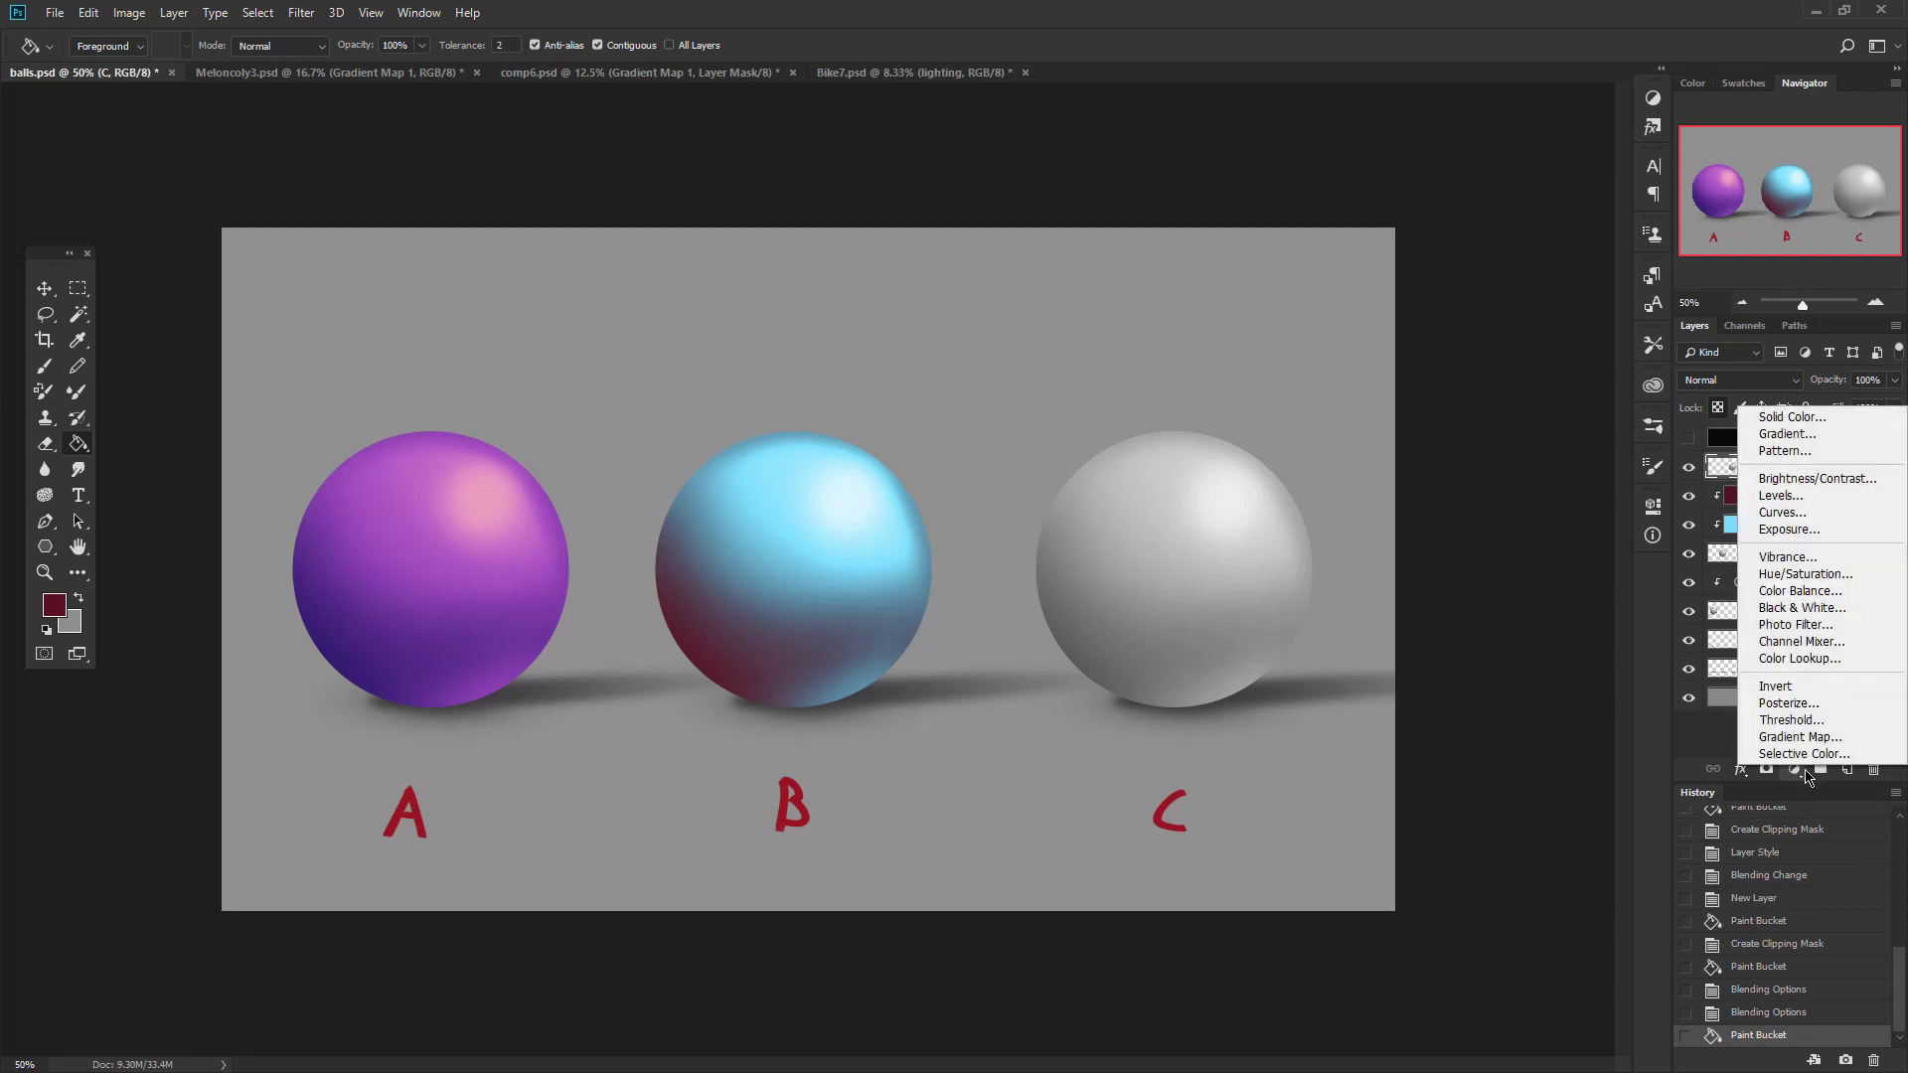
pyautogui.click(1811, 514)
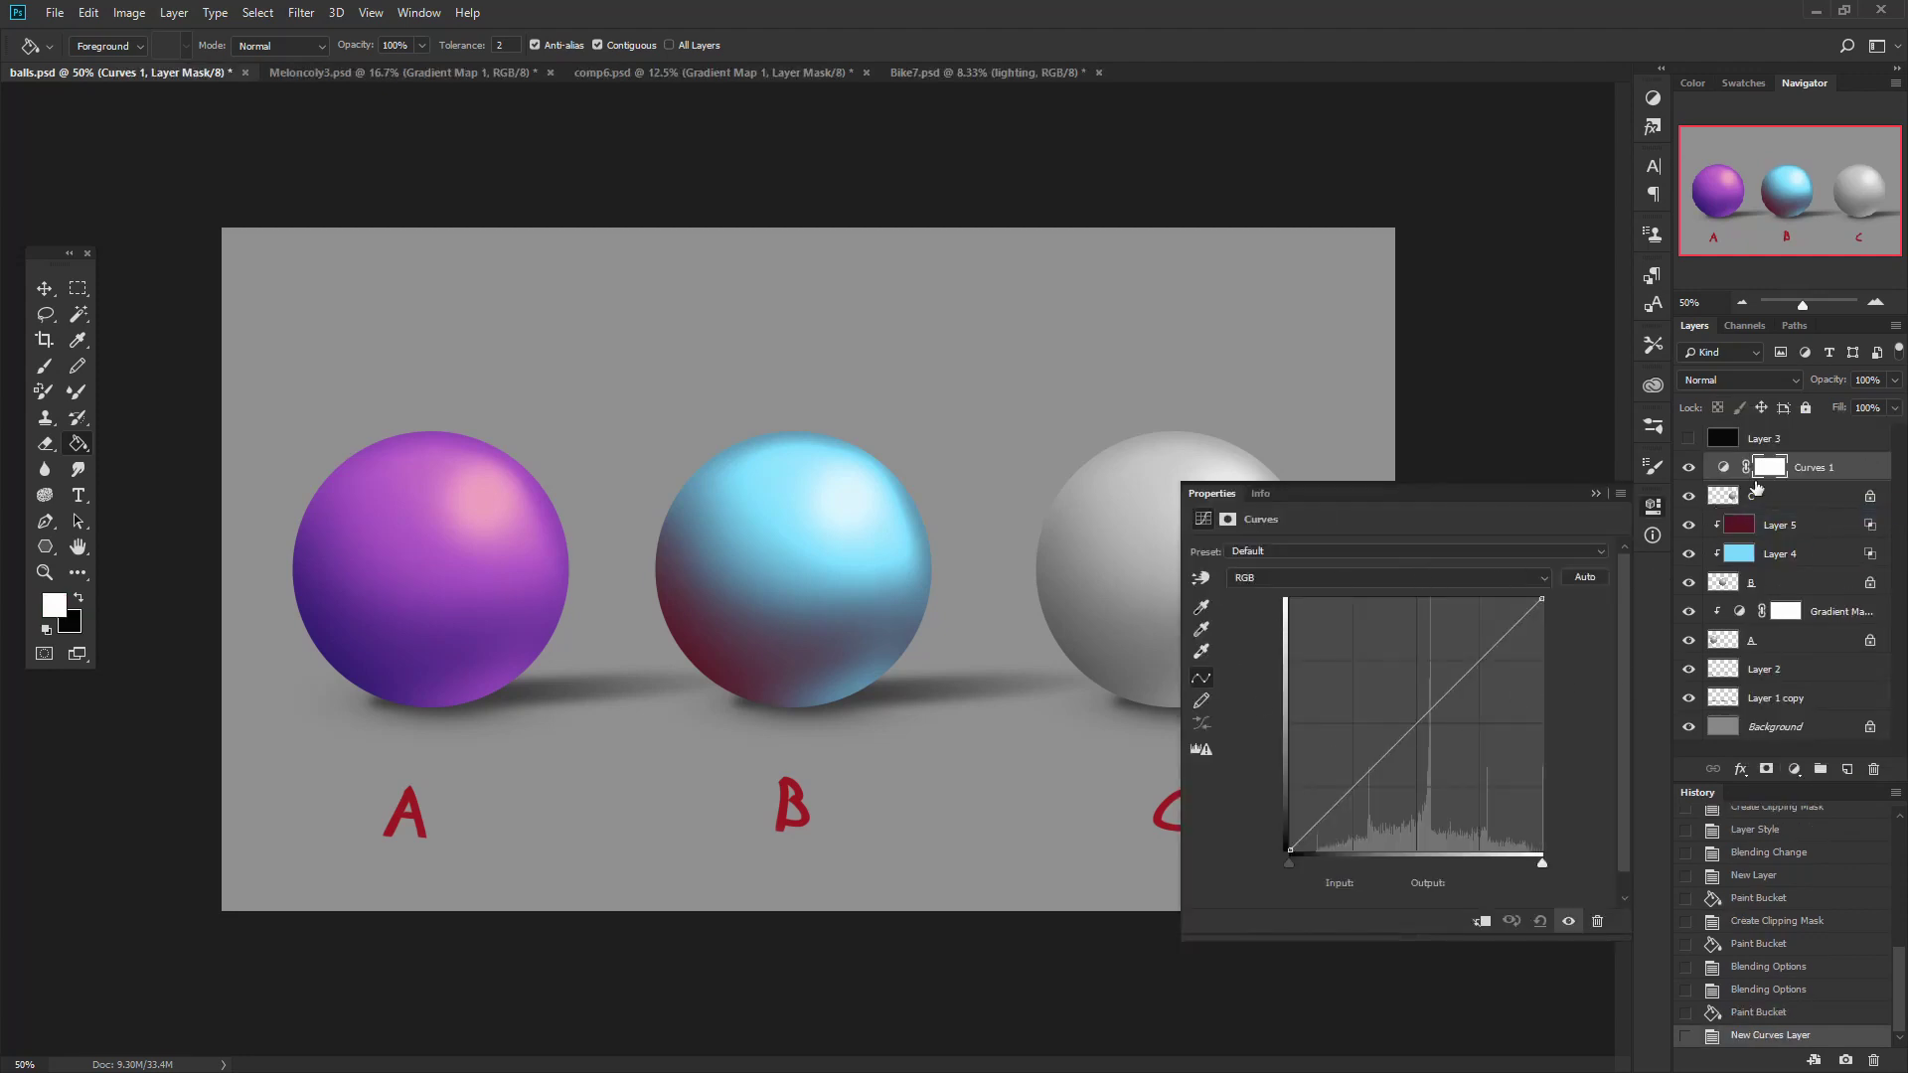
pyautogui.rightClick(1833, 467)
pyautogui.click(1682, 611)
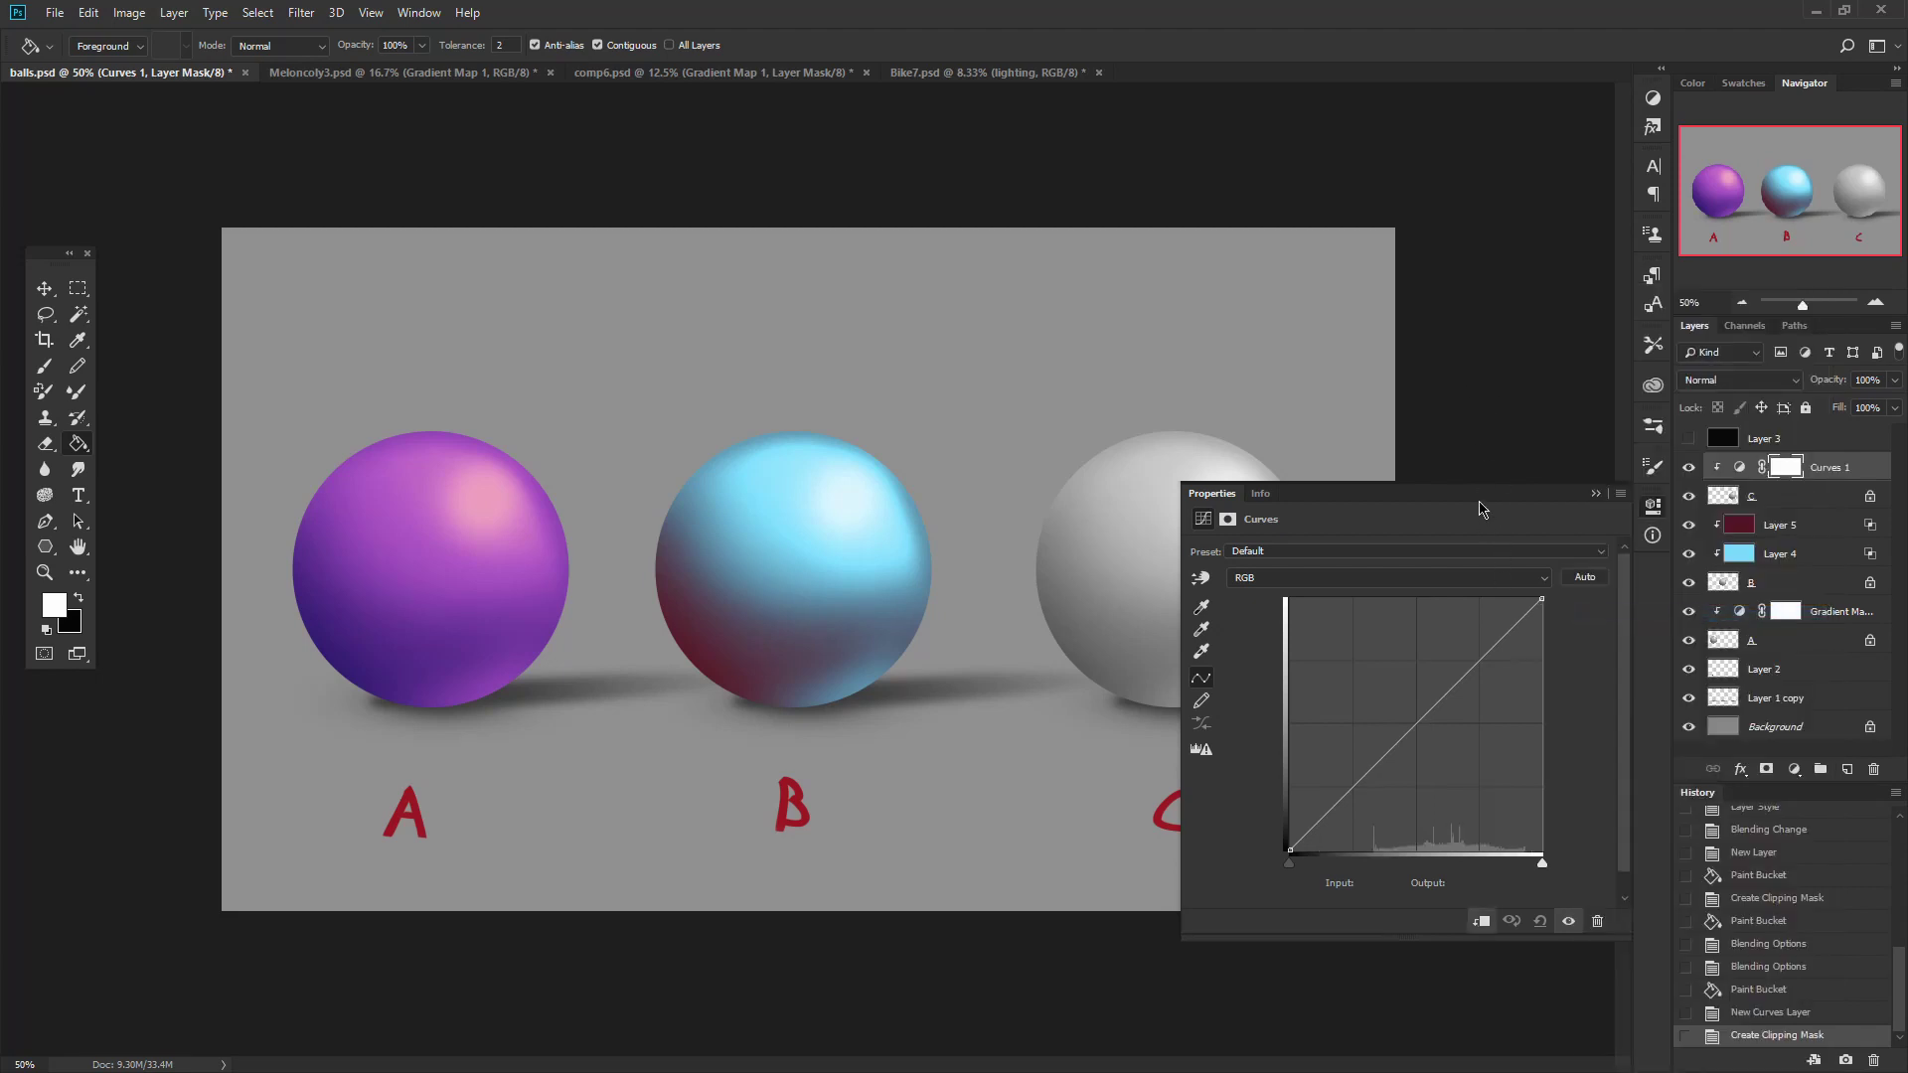
# Try moving the RGB curve's white point, lowering its output to 184, and setting it to input 130, output 255.
pyautogui.moveTo(1479, 502); pyautogui.dragTo(795, 307)
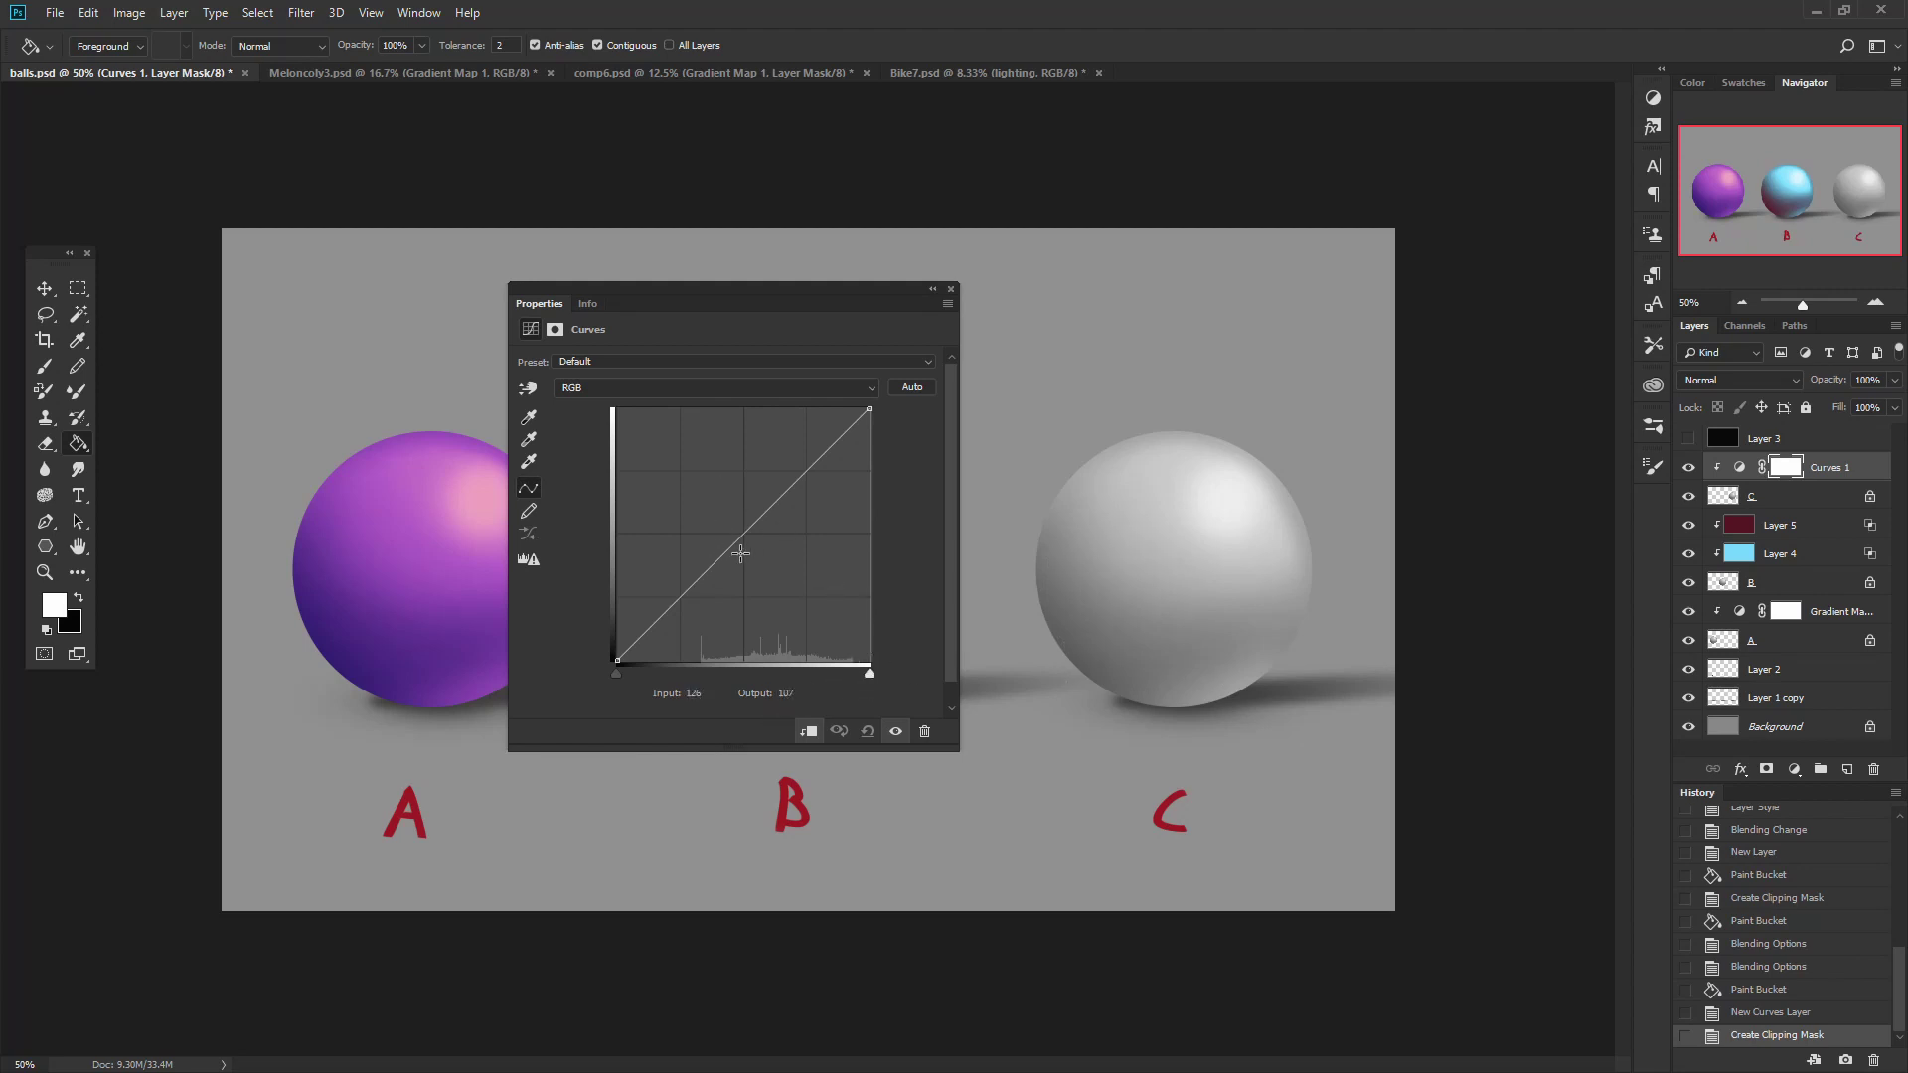
pyautogui.moveTo(734, 547); pyautogui.dragTo(920, 376)
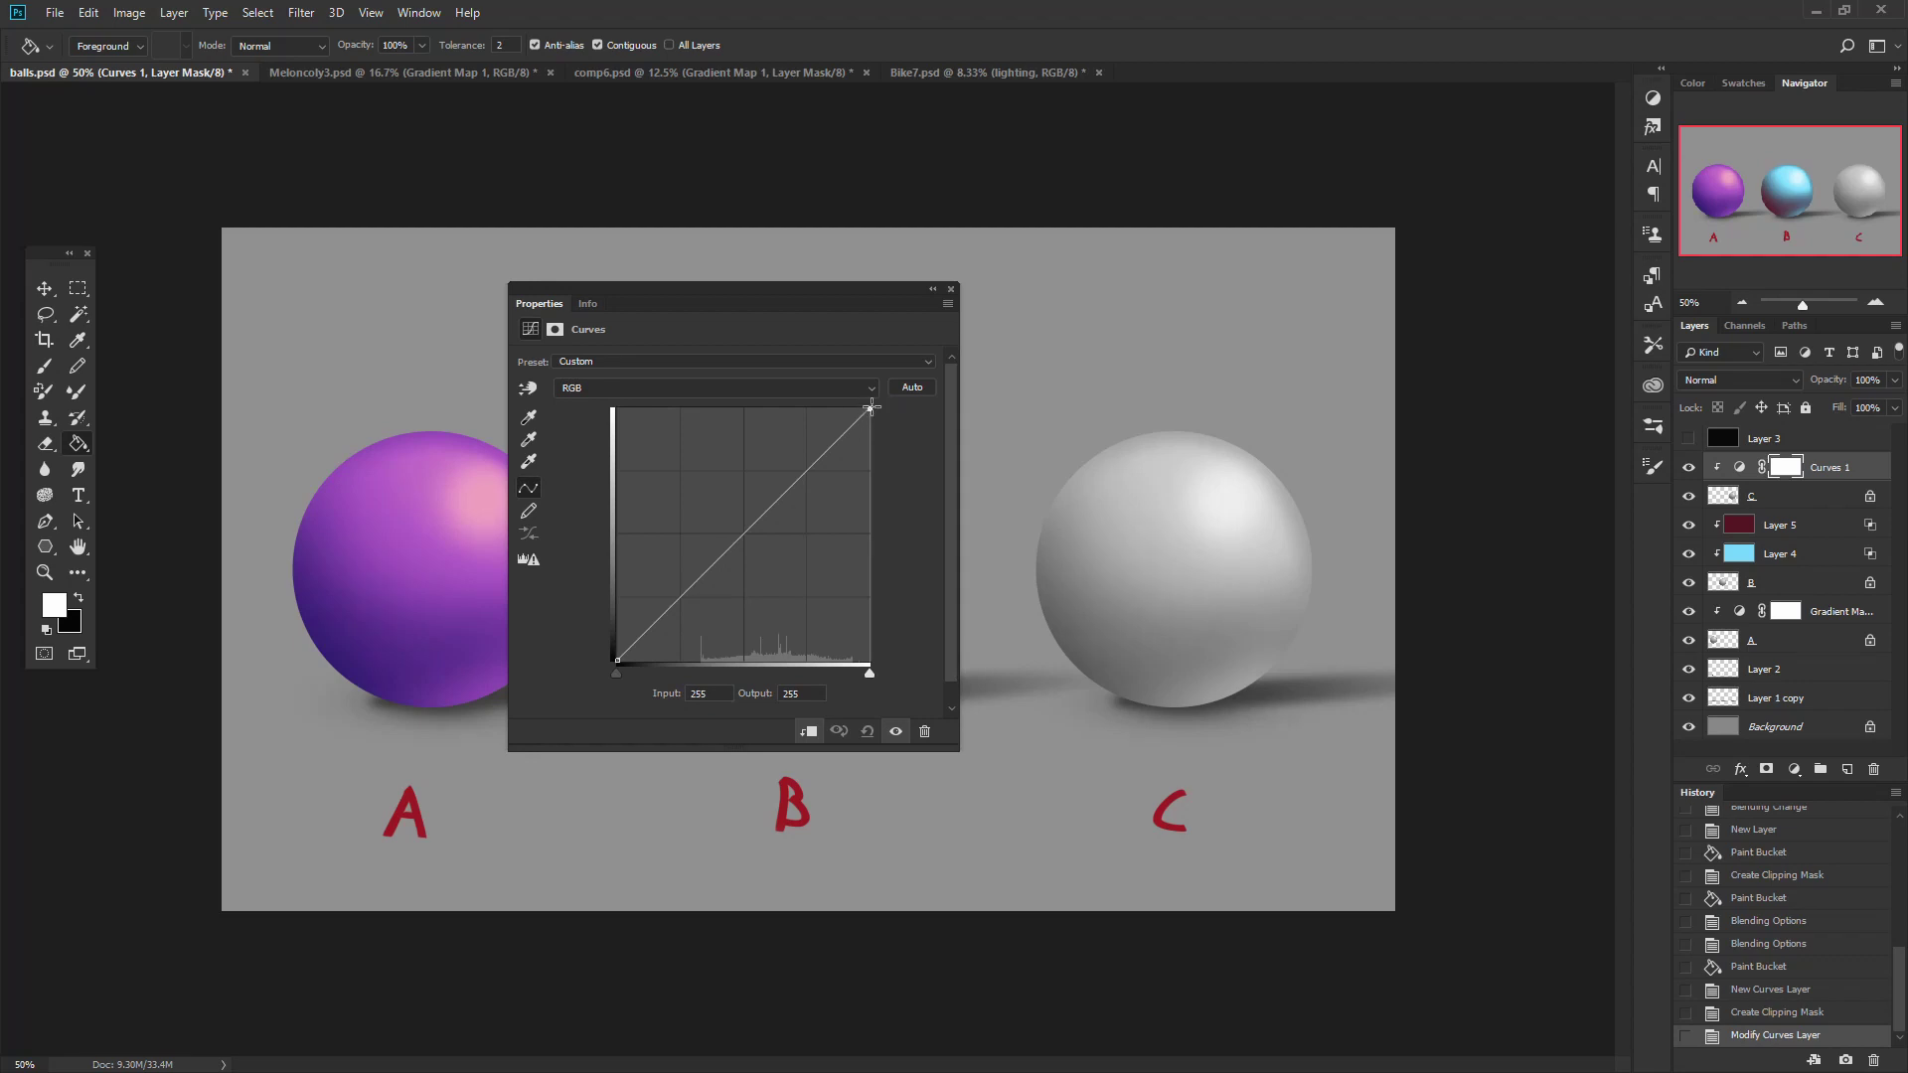
pyautogui.moveTo(871, 410); pyautogui.dragTo(889, 455)
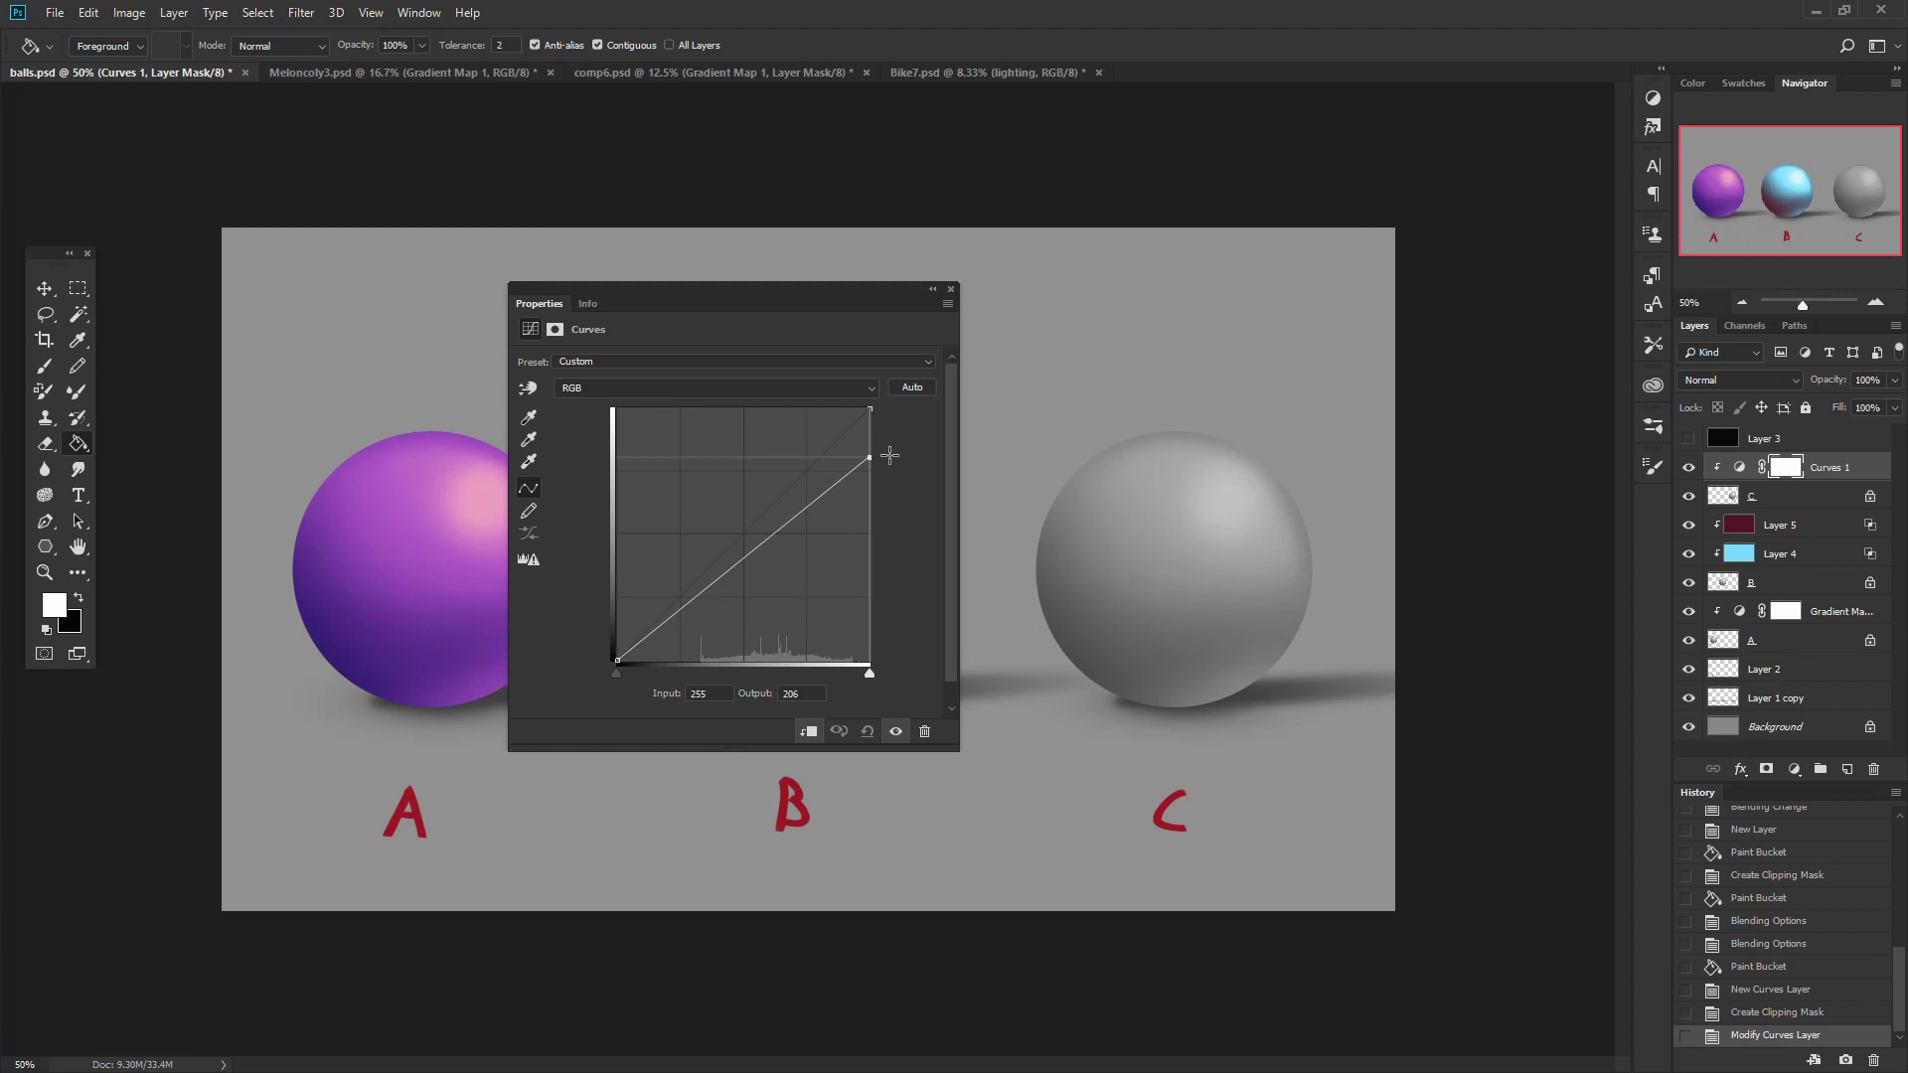
pyautogui.moveTo(890, 455); pyautogui.dragTo(889, 460)
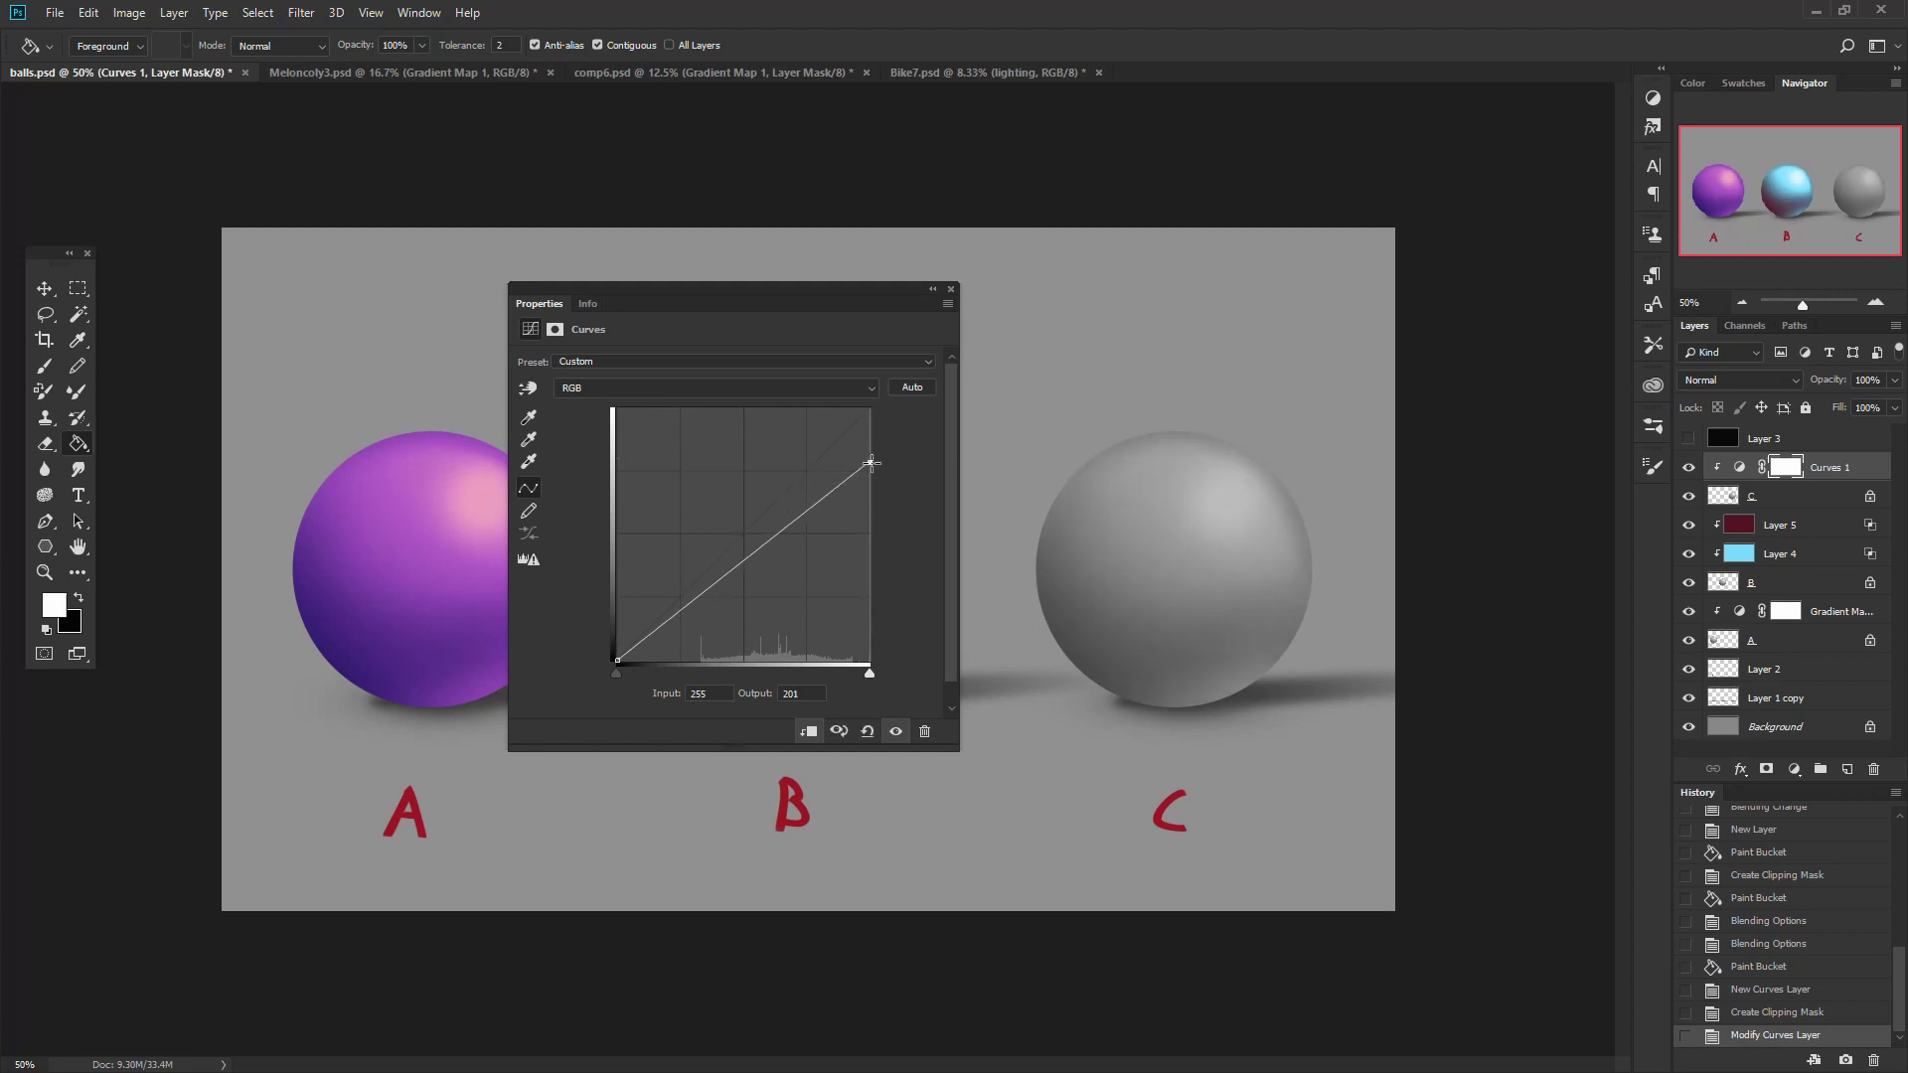
pyautogui.moveTo(869, 463); pyautogui.dragTo(869, 479)
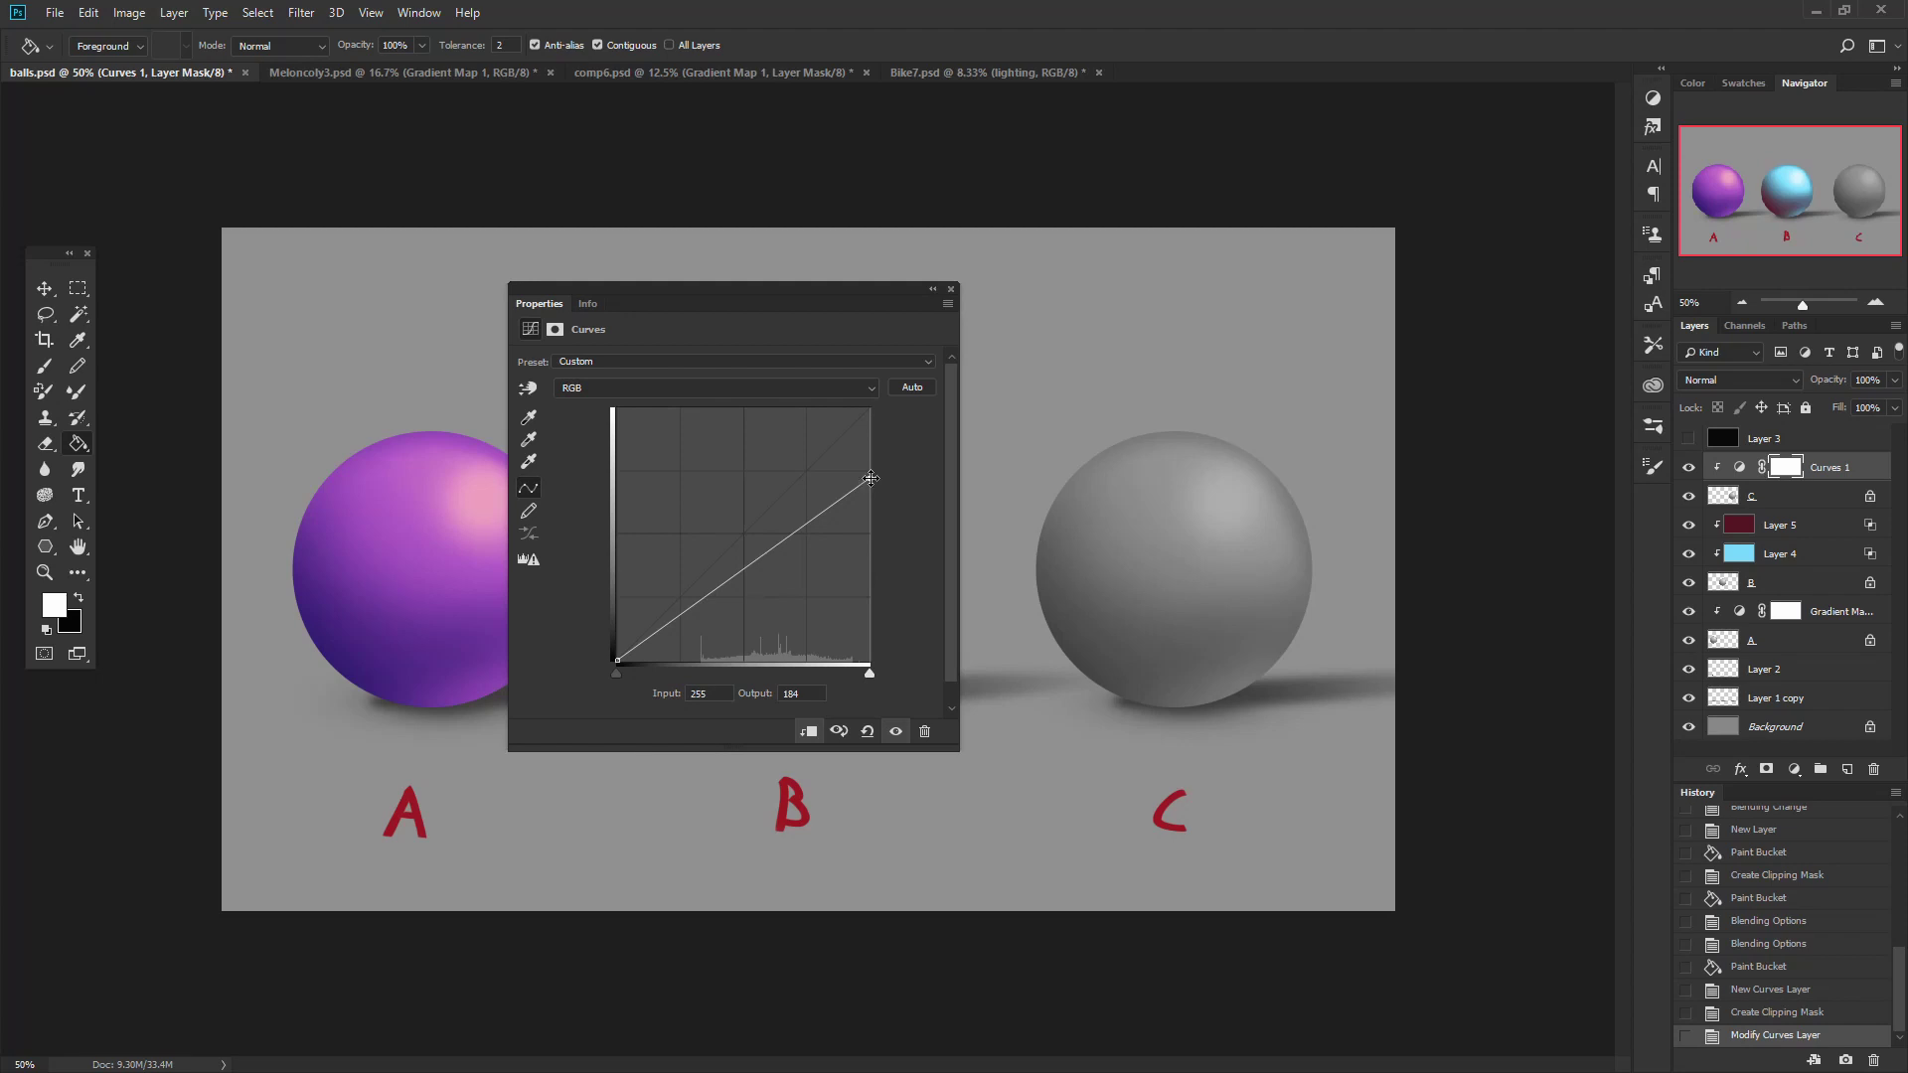
pyautogui.moveTo(869, 479); pyautogui.dragTo(745, 384)
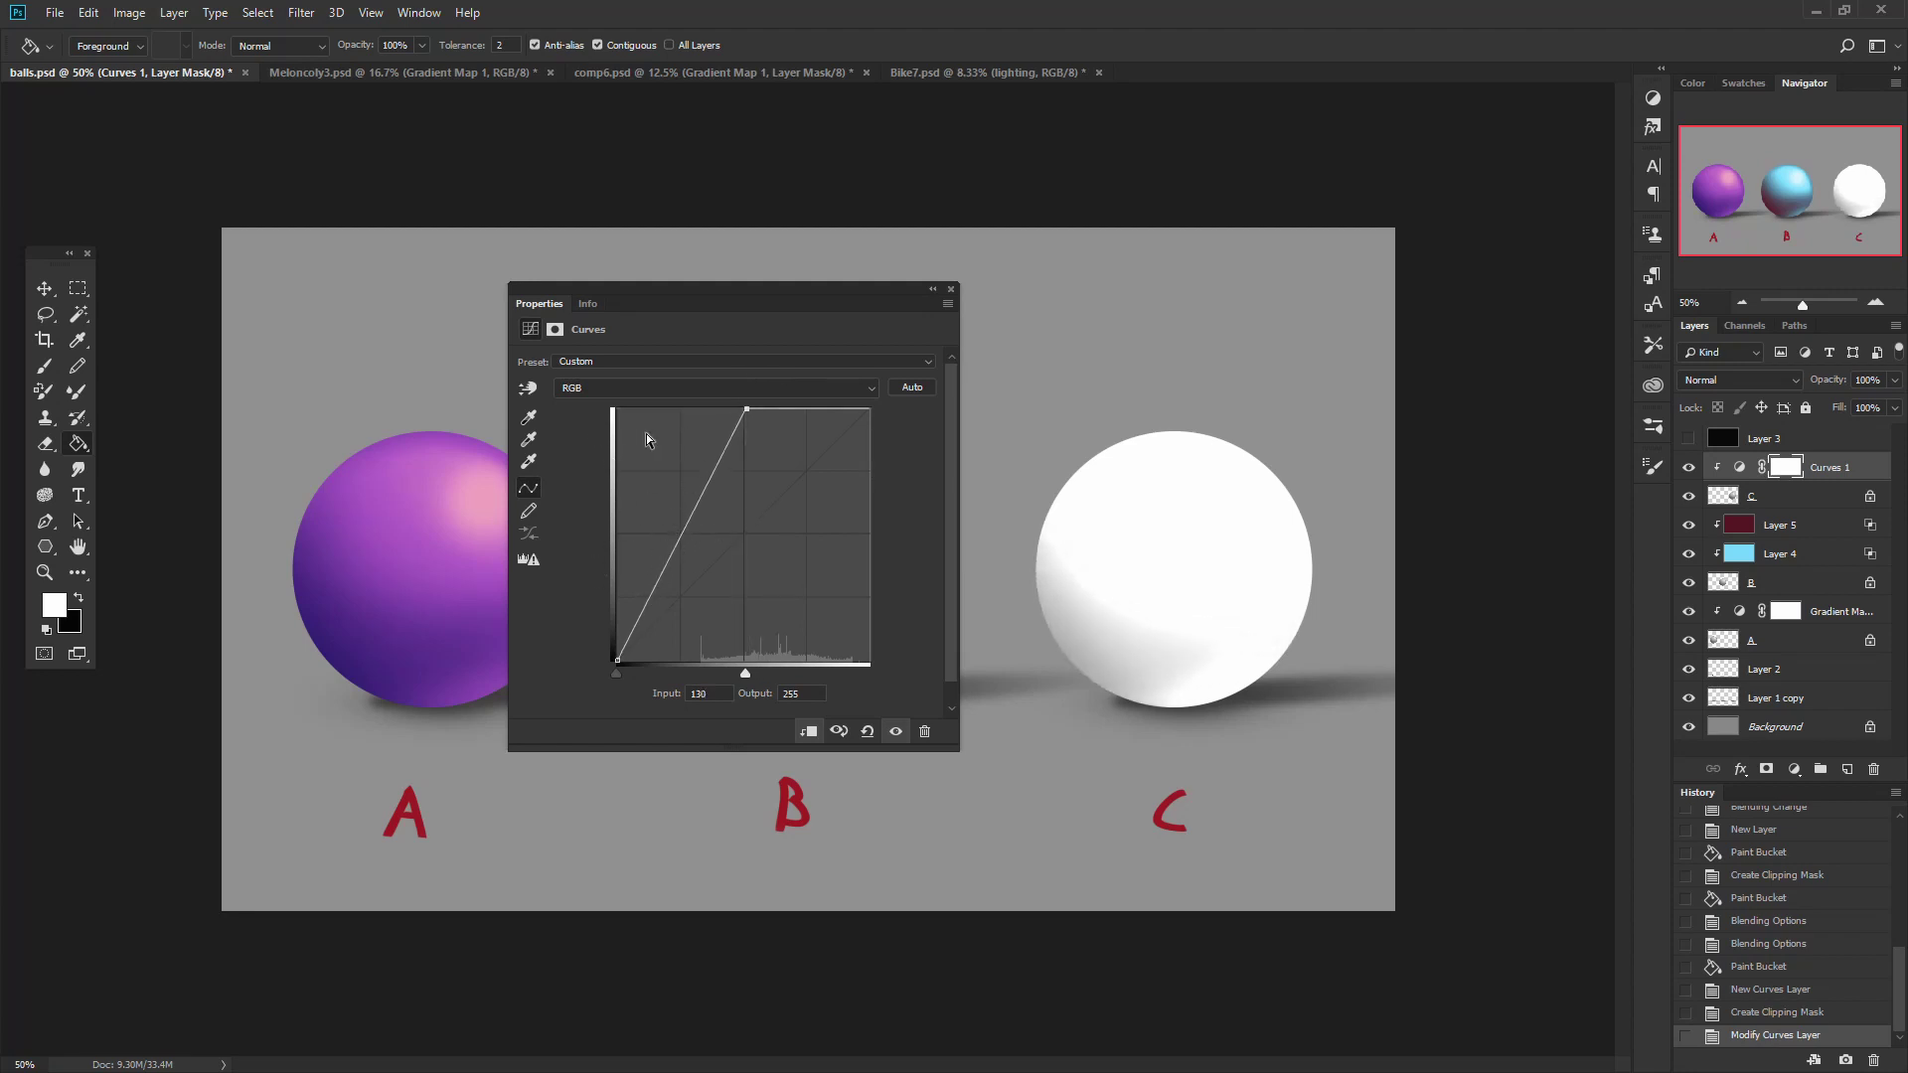
# Try bending the RGB curve with a highlight point and a point at input 115, output 119, and restore the straight line.
pyautogui.moveTo(747, 408); pyautogui.dragTo(830, 450)
pyautogui.moveTo(735, 517); pyautogui.dragTo(731, 542)
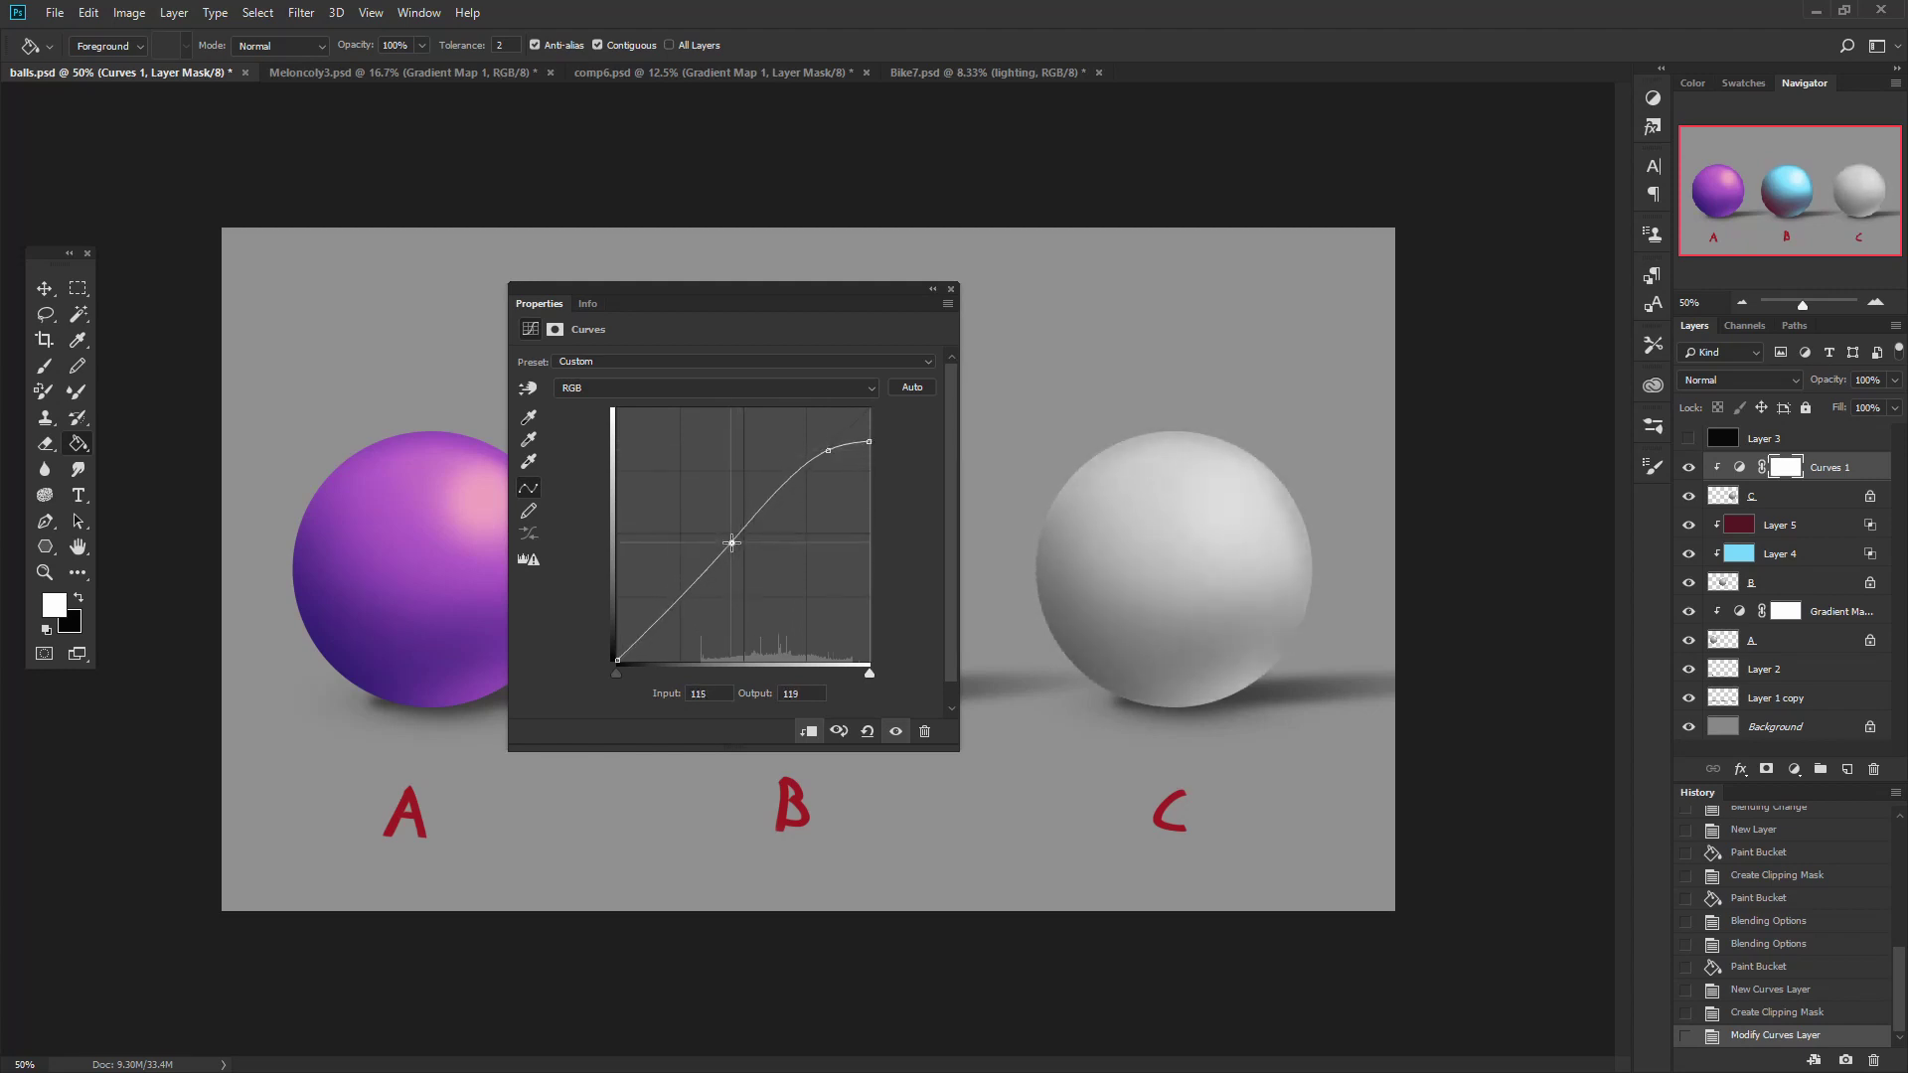
pyautogui.moveTo(828, 451); pyautogui.dragTo(884, 392)
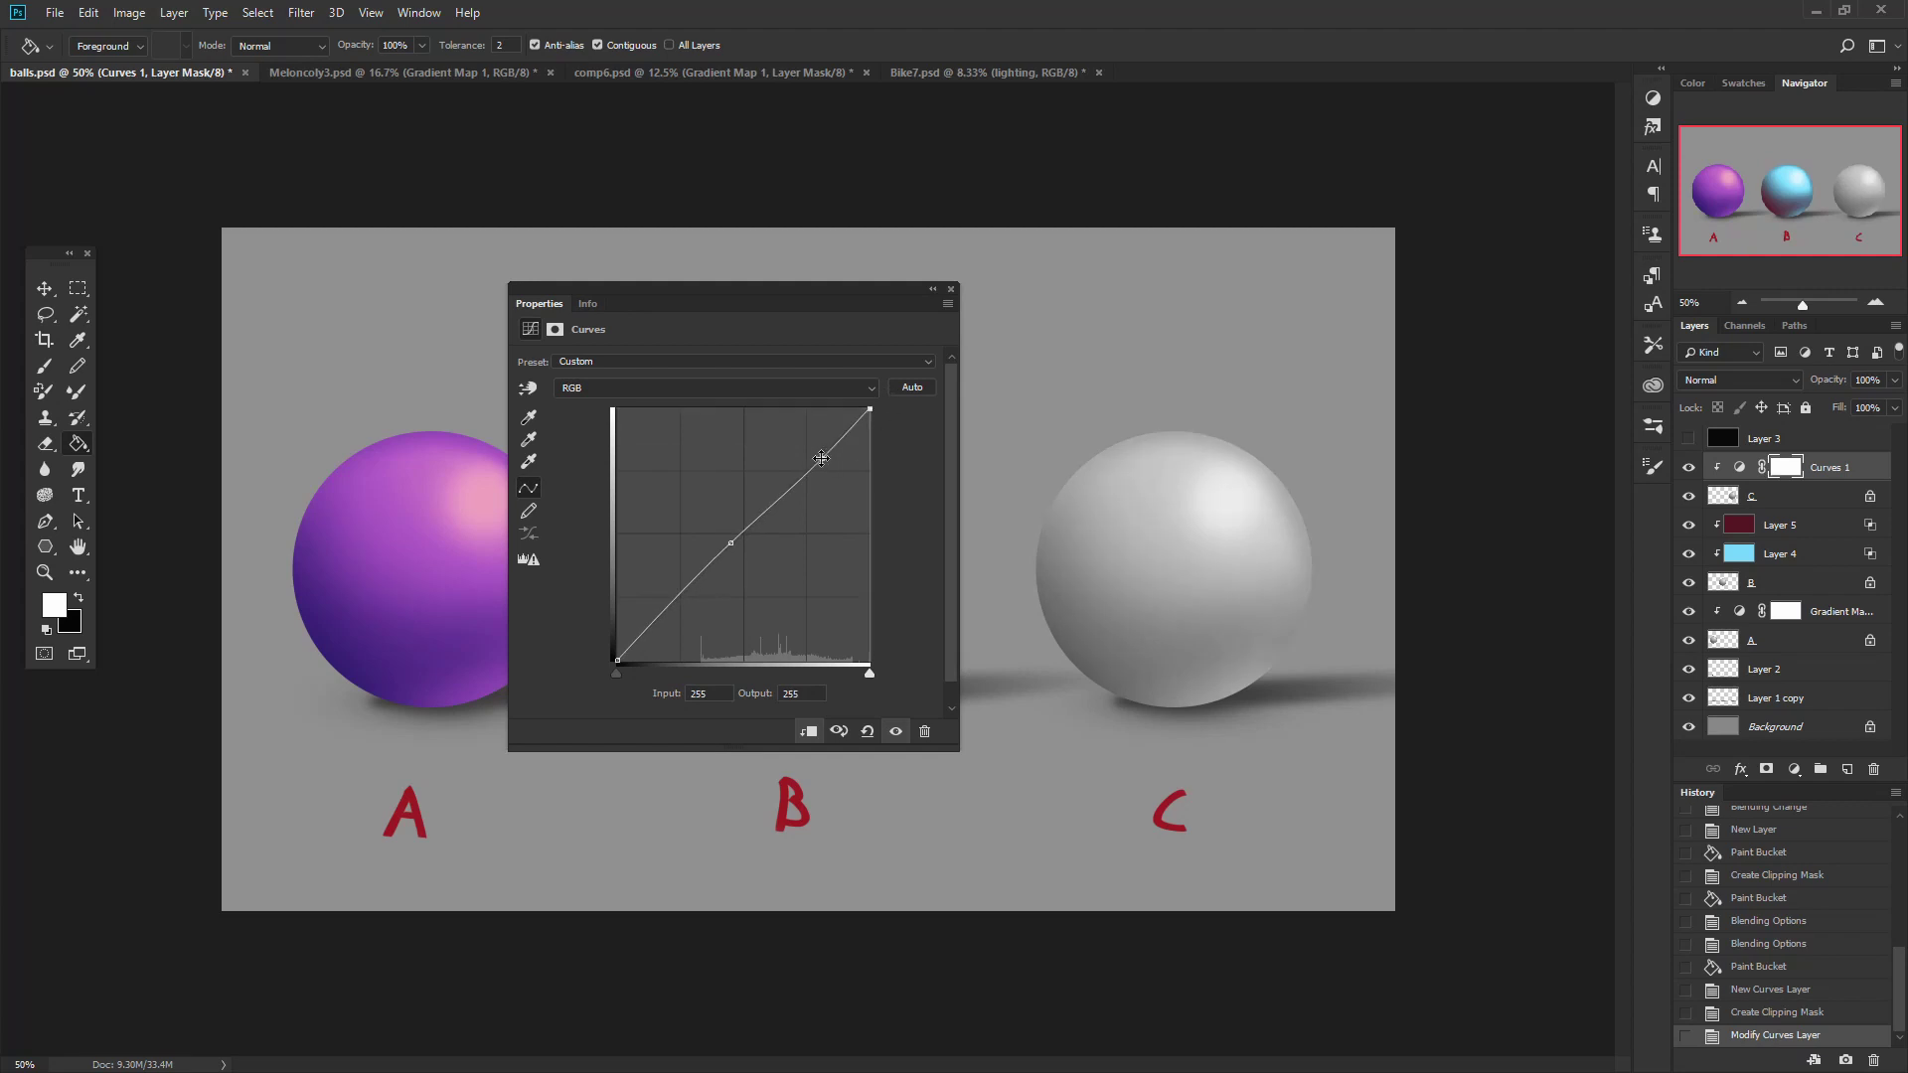
pyautogui.moveTo(732, 540); pyautogui.dragTo(765, 394)
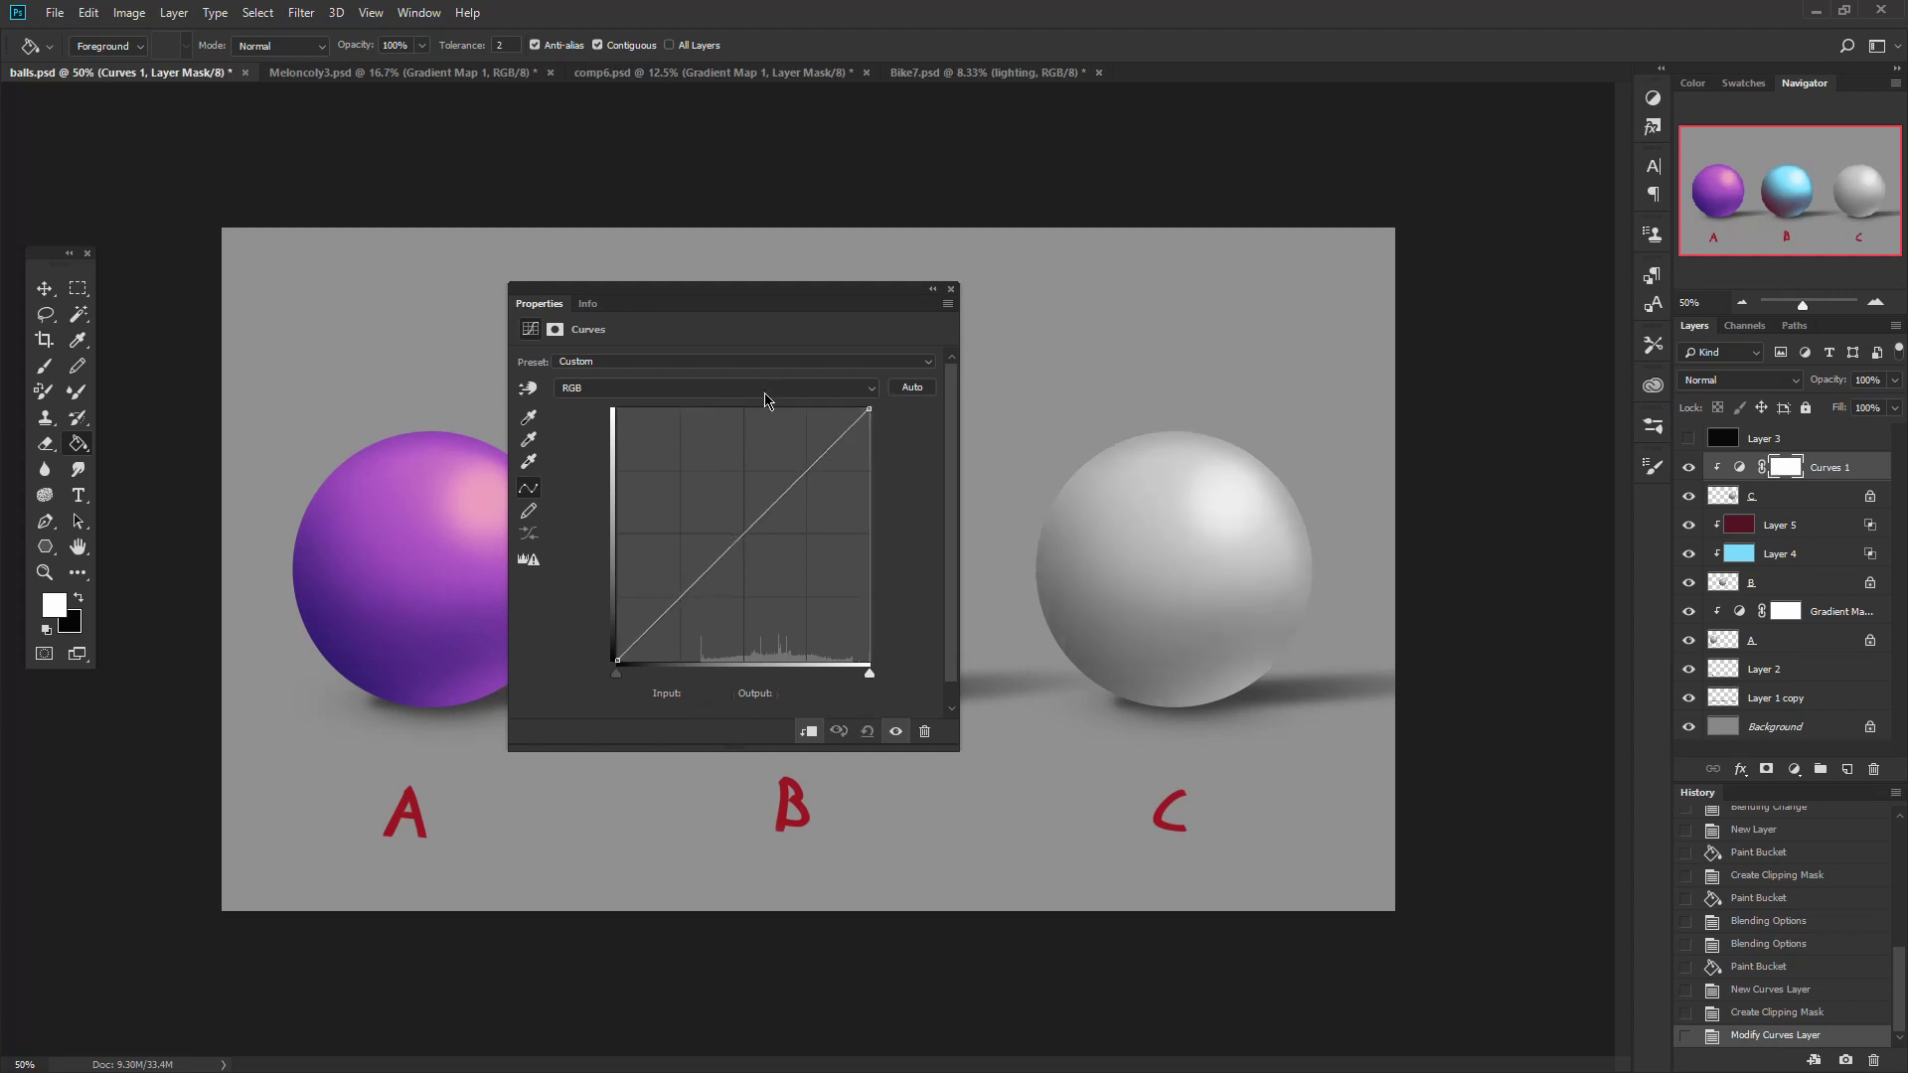
# Add a midtone point to the Red channel curve and set it to input 146, output 148.
pyautogui.click(765, 394)
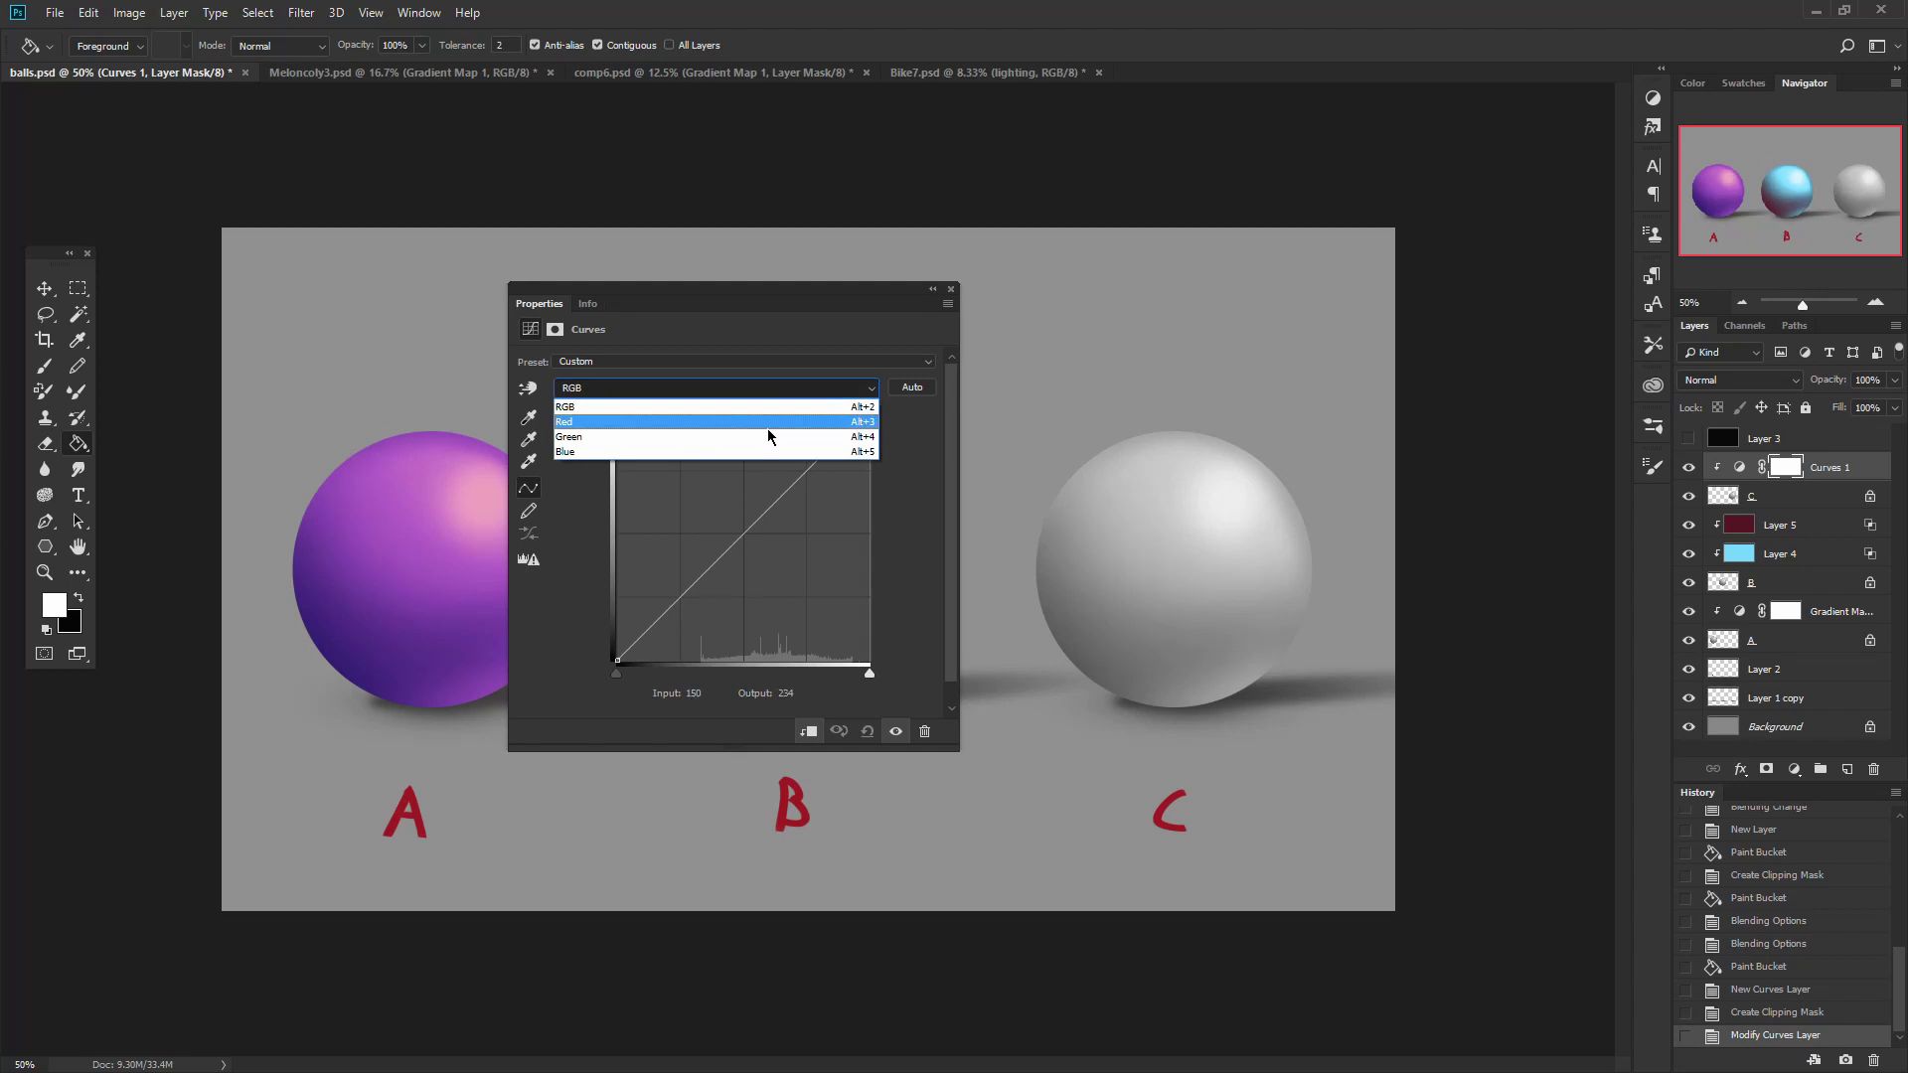
pyautogui.click(763, 402)
pyautogui.click(790, 394)
pyautogui.click(695, 418)
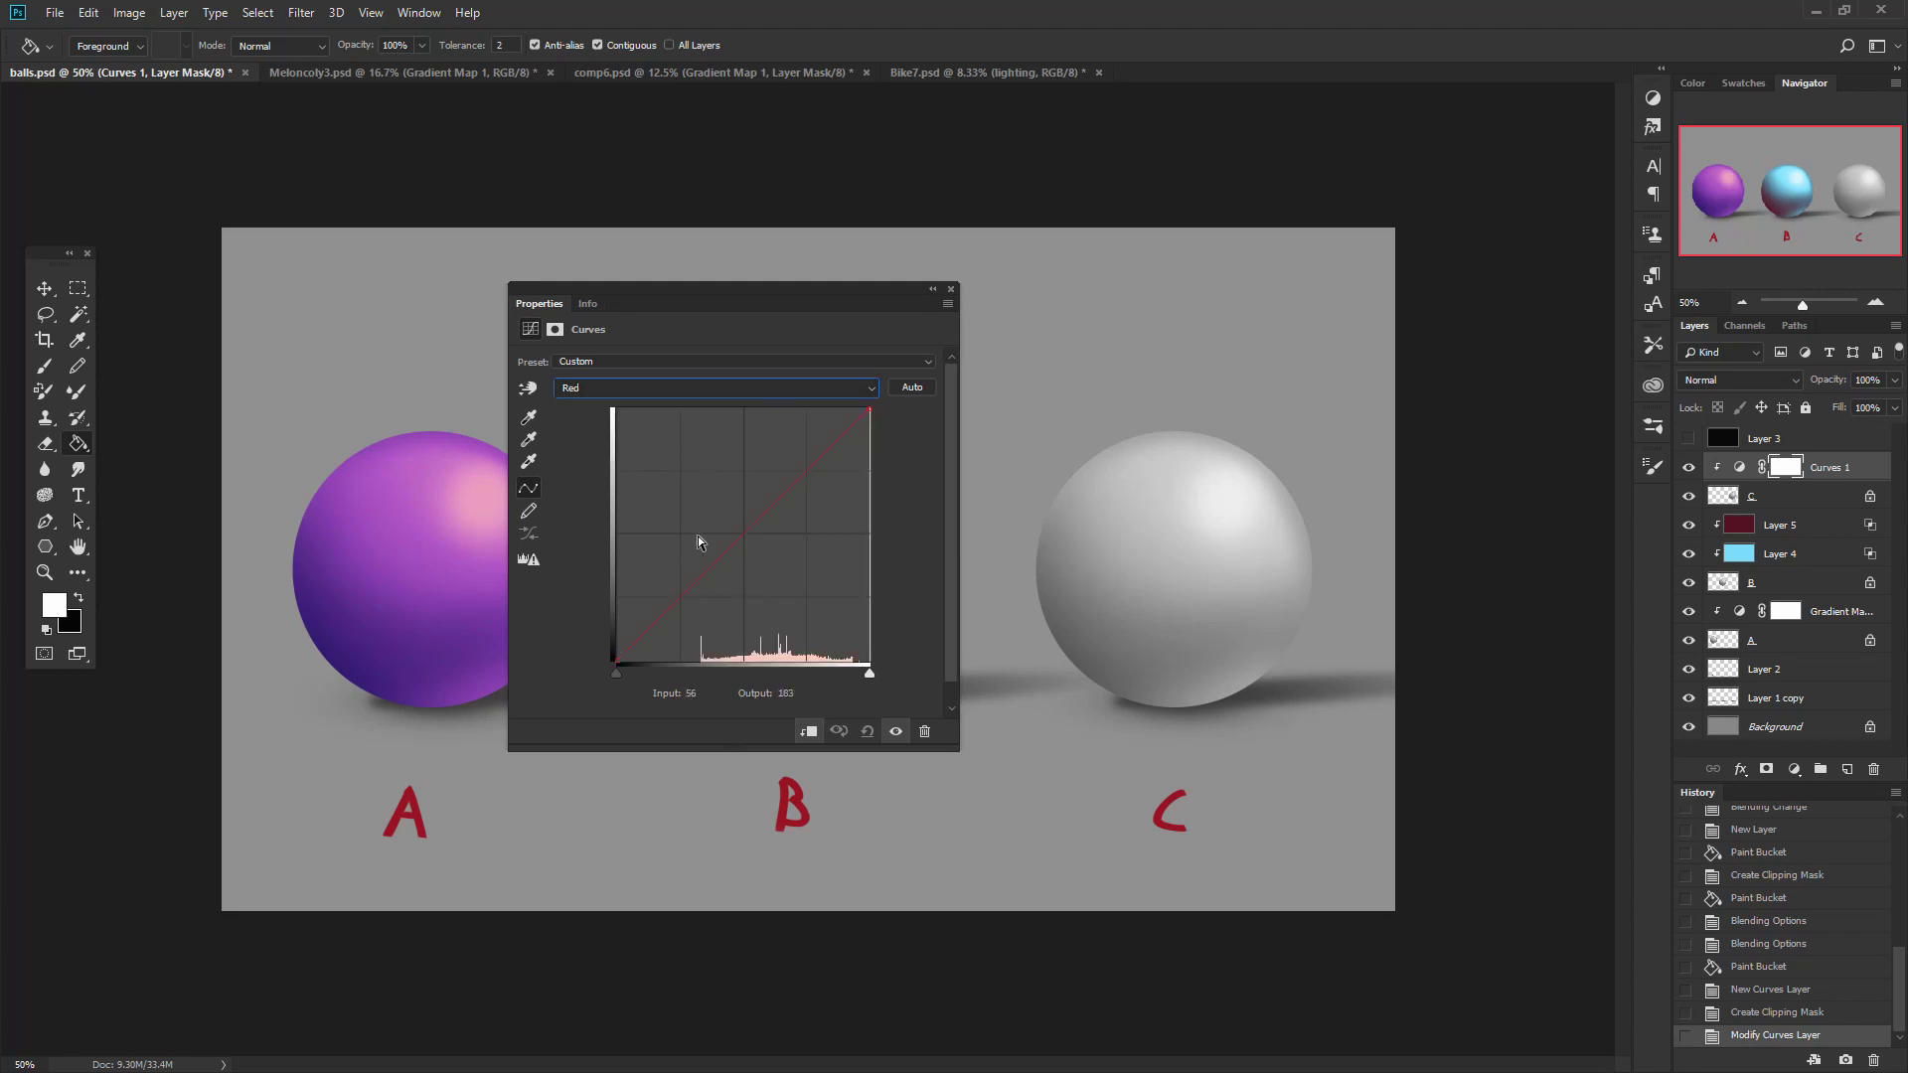
pyautogui.click(744, 538)
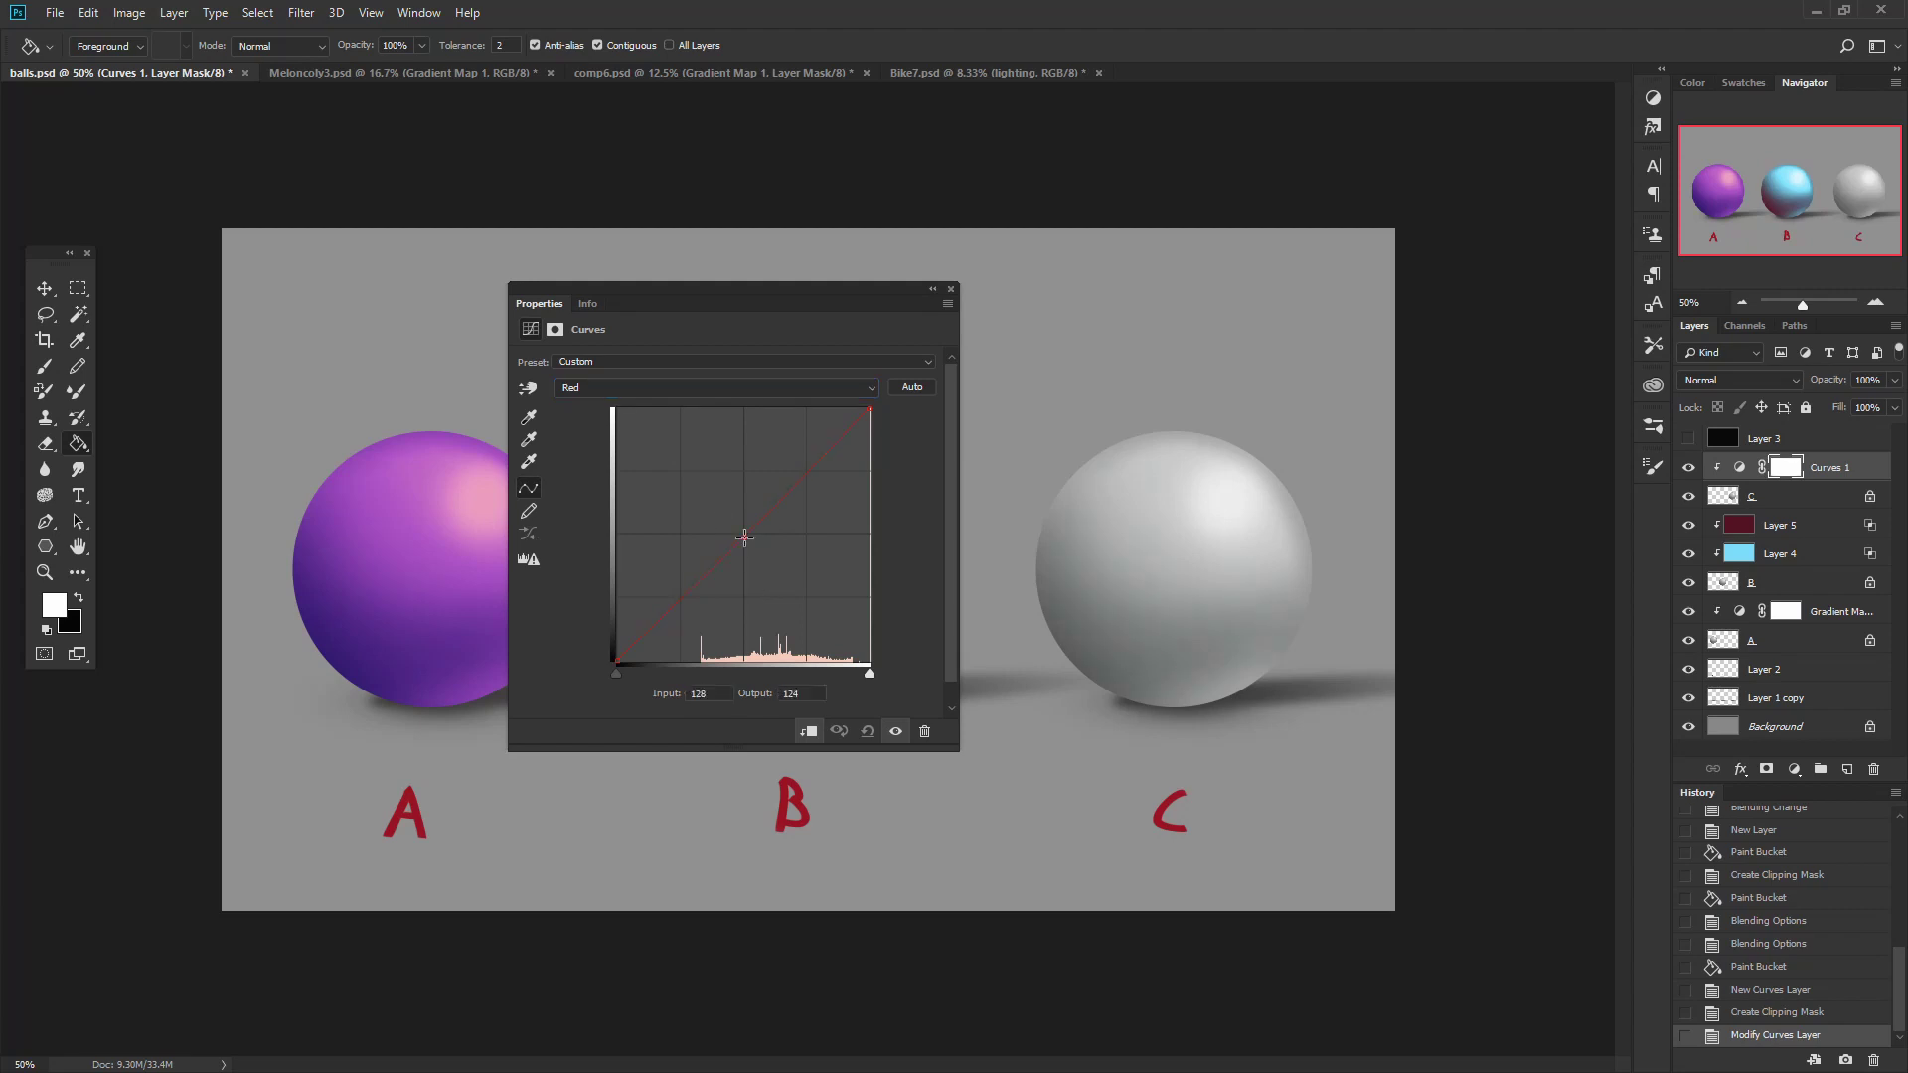
pyautogui.moveTo(744, 537)
pyautogui.mouseDown()
pyautogui.moveTo(718, 478)
pyautogui.moveTo(791, 573)
pyautogui.moveTo(762, 514)
pyautogui.mouseUp()
# Raise the Green channel curve with a highlight point at input 212, output 250 to tint sphere C green.
pyautogui.moveTo(775, 295); pyautogui.dragTo(638, 309)
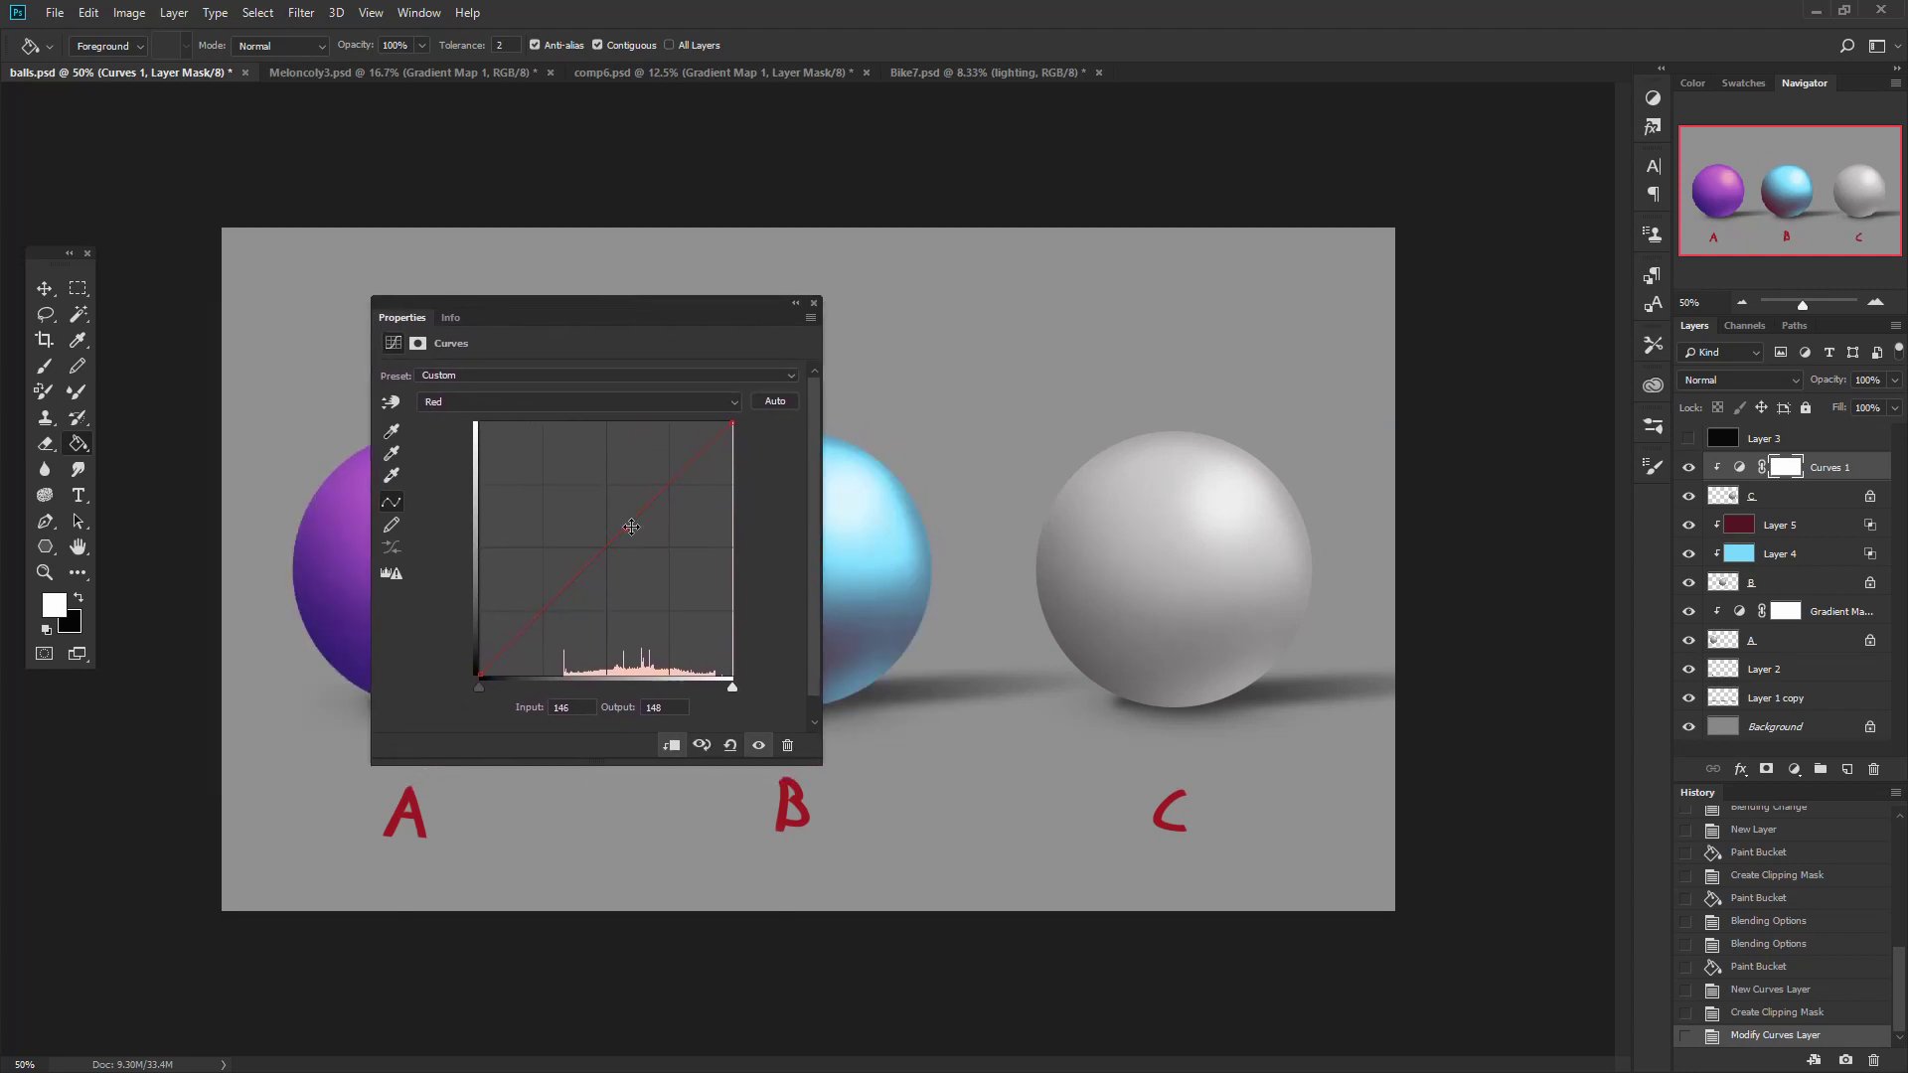
pyautogui.click(623, 402)
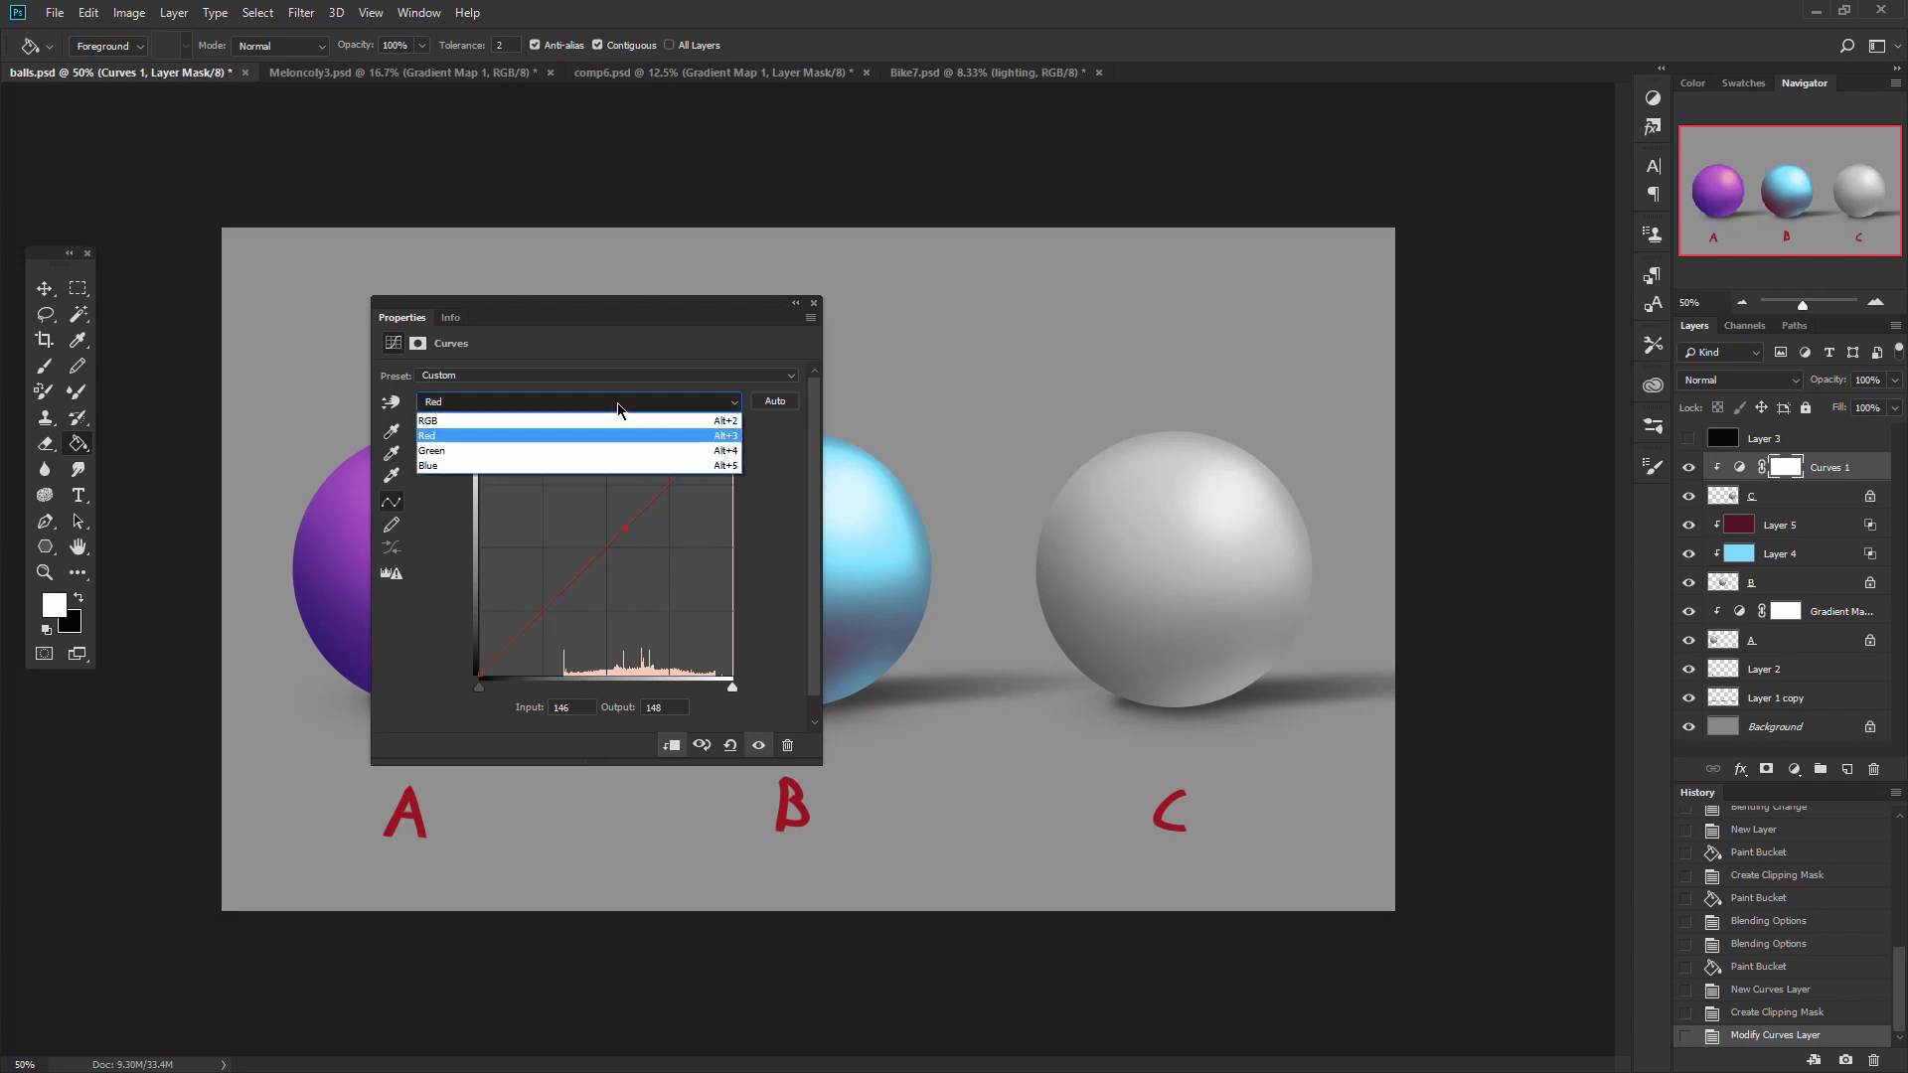
pyautogui.click(601, 450)
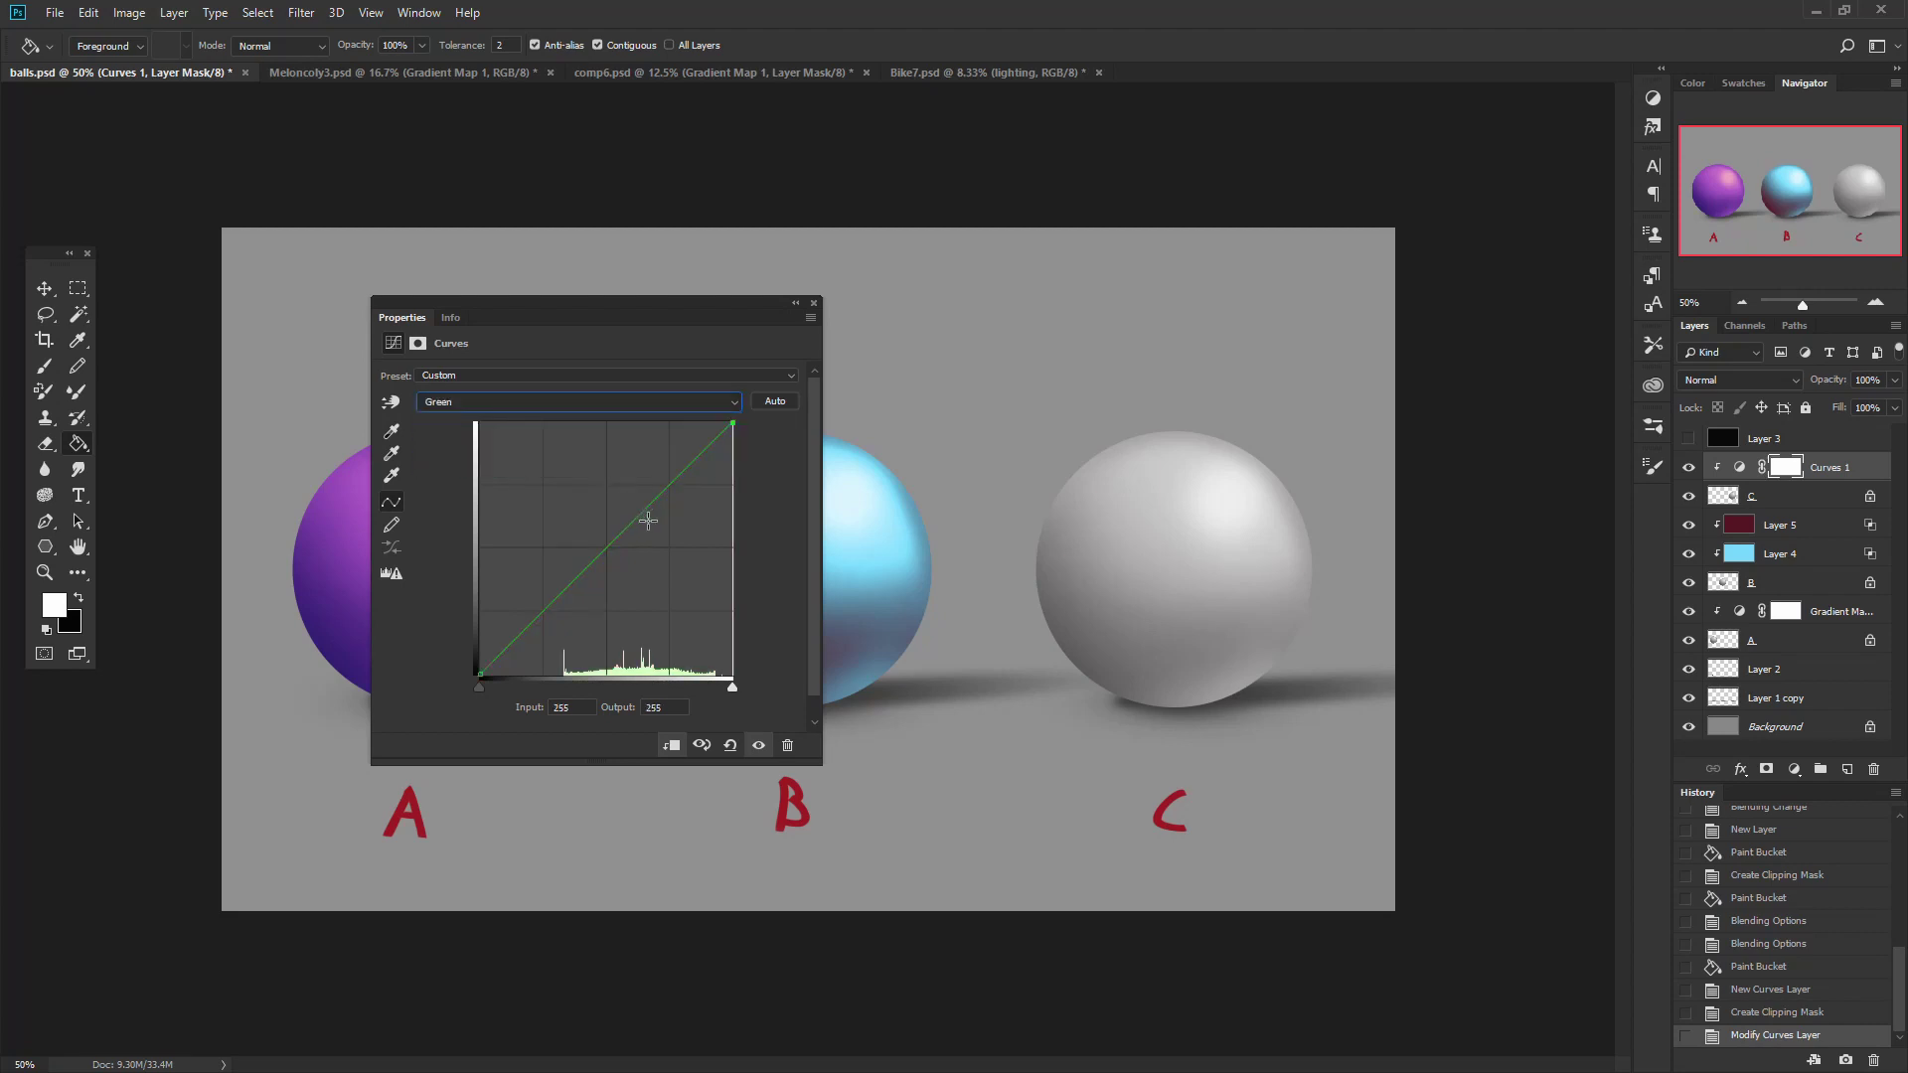
pyautogui.moveTo(644, 513); pyautogui.dragTo(690, 428)
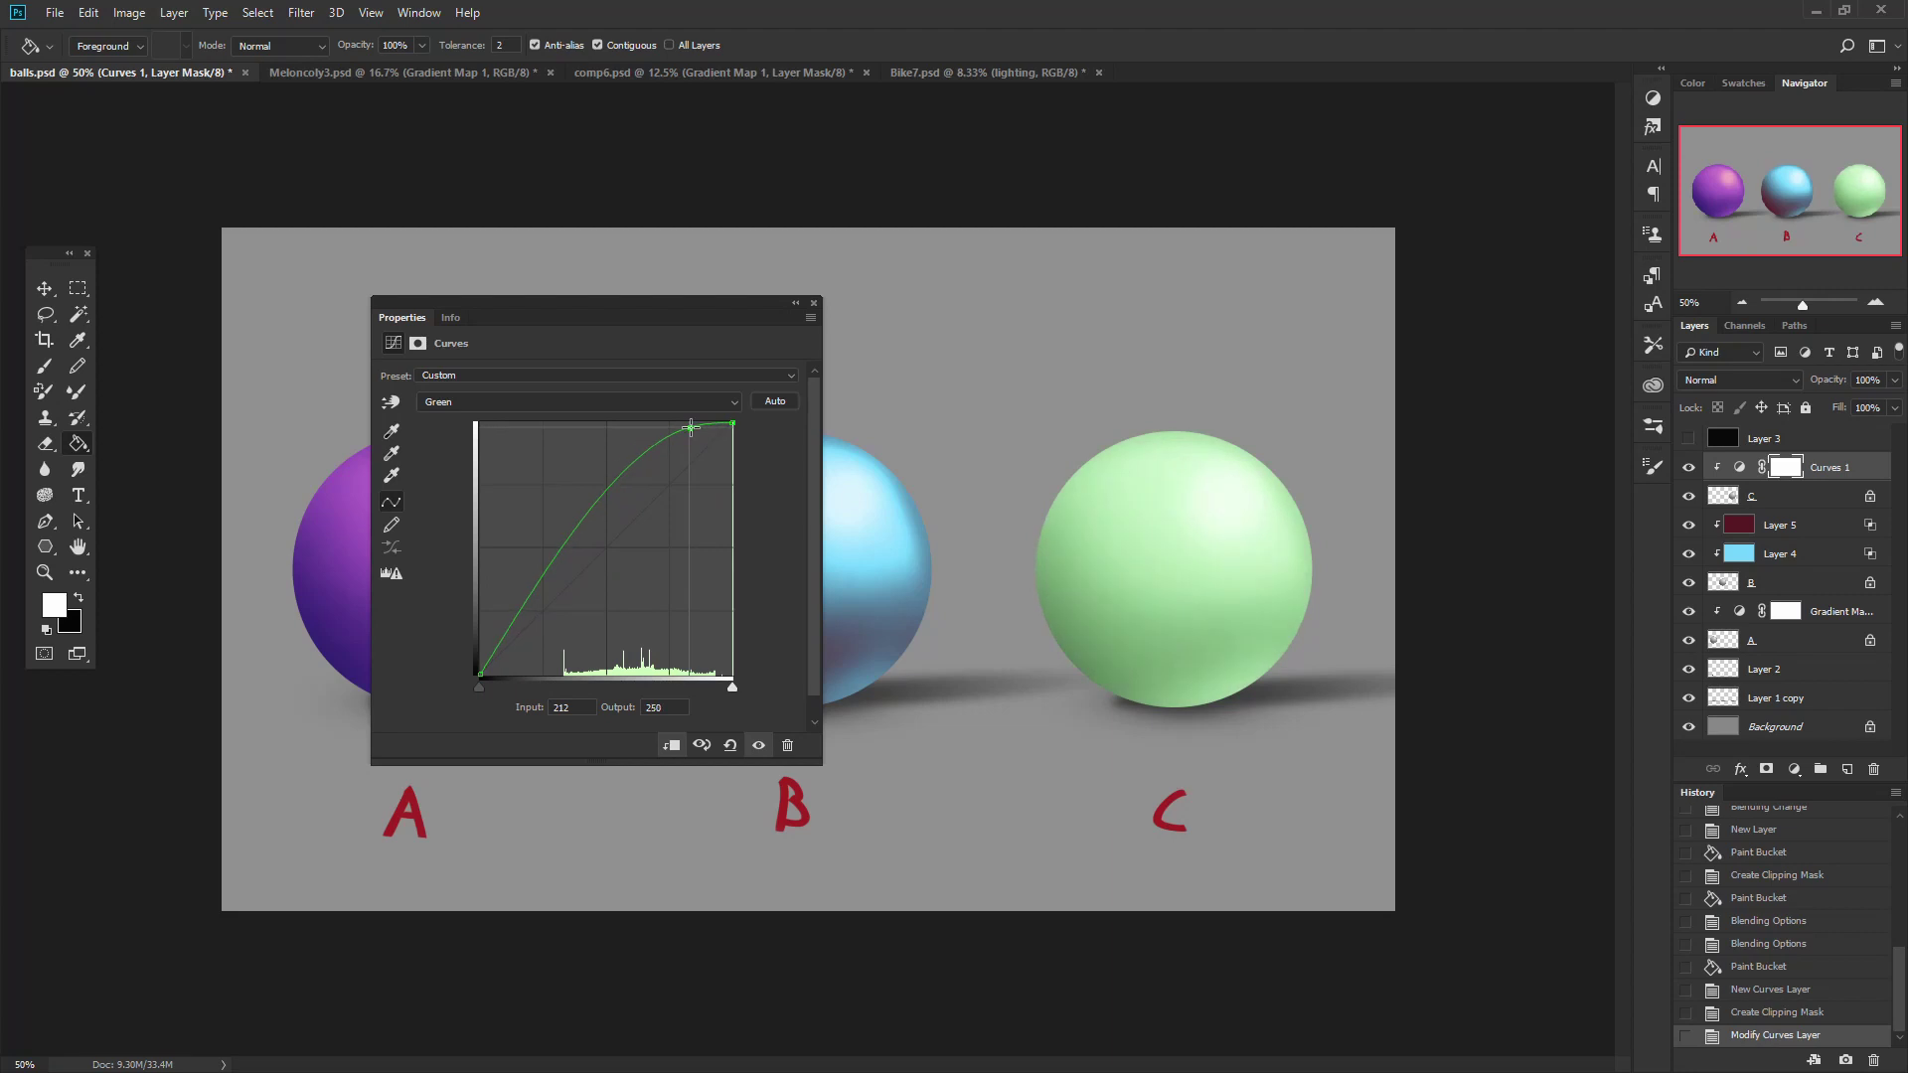
# Lower the Green curve to input 118, output 65, and reshape the Red curve with raised shadows and a point at input 148, output 121.
pyautogui.moveTo(567, 539); pyautogui.dragTo(597, 610)
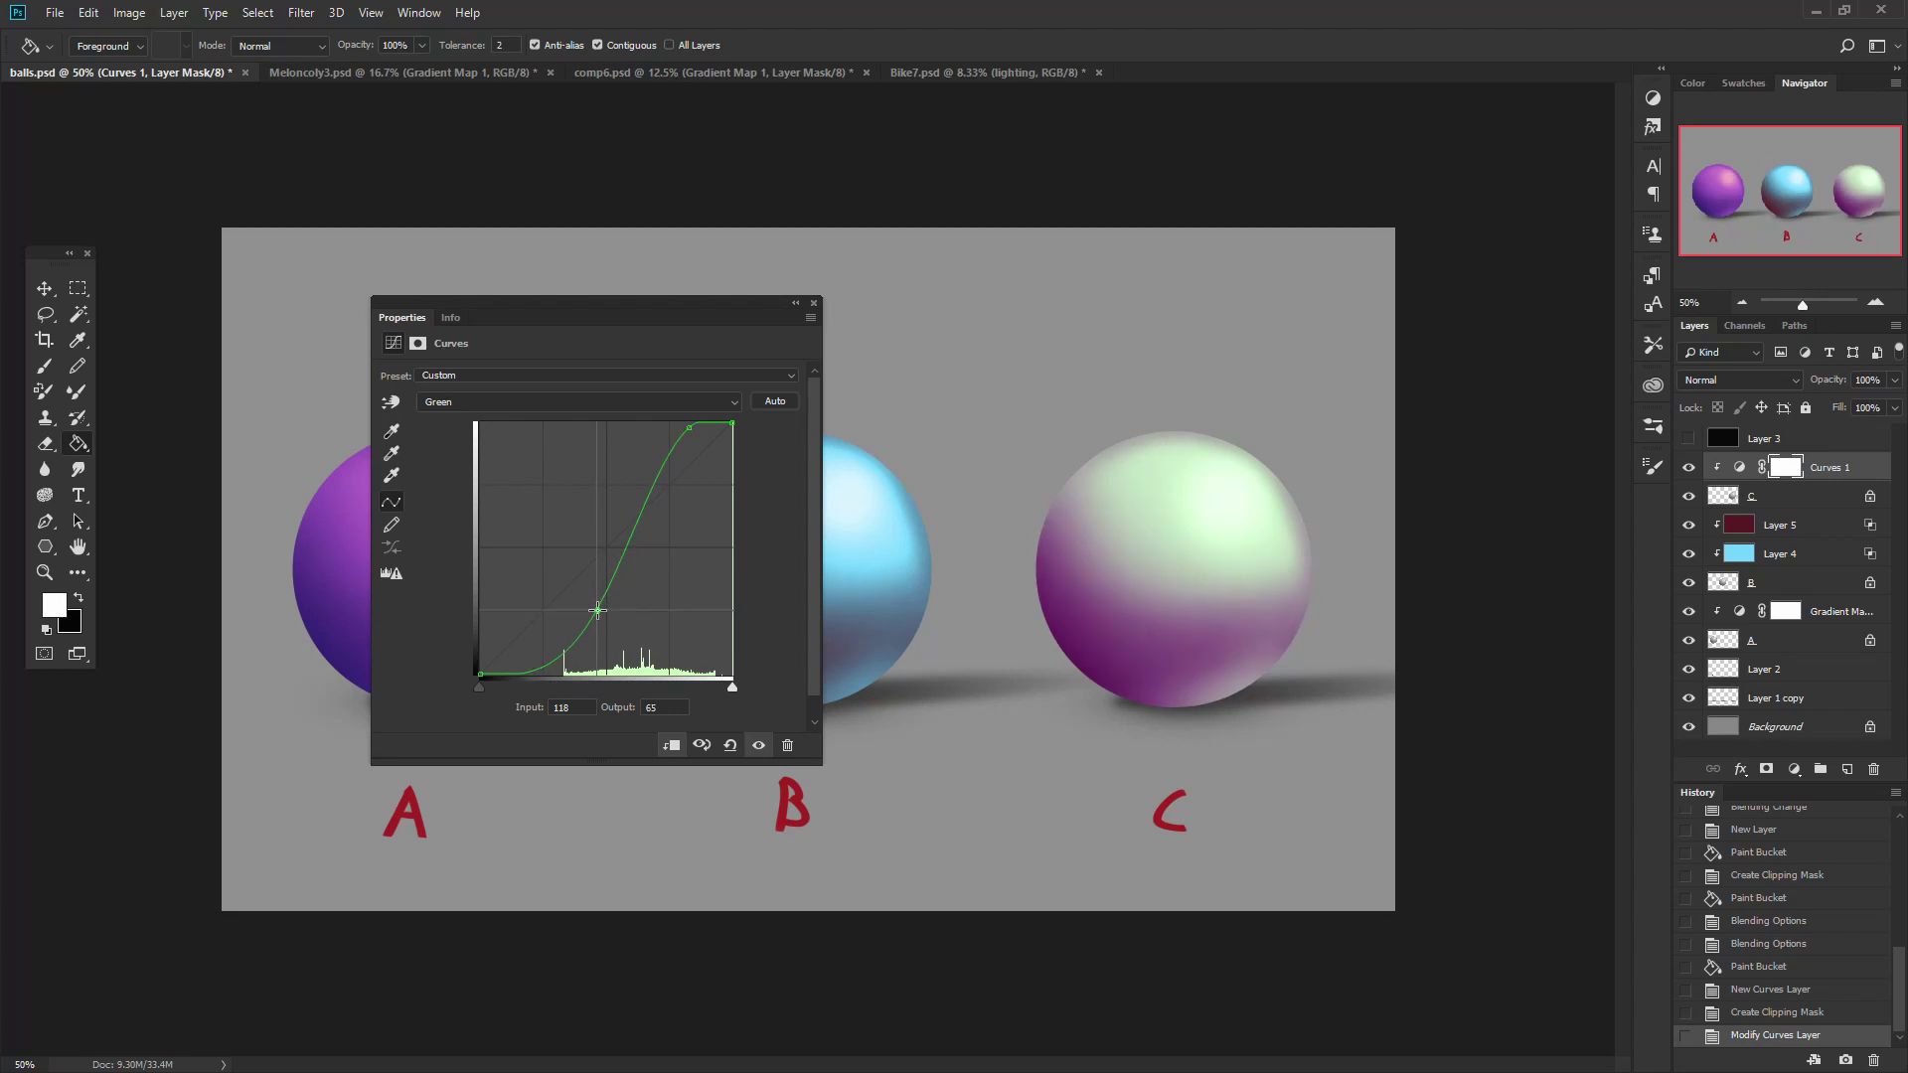
pyautogui.click(569, 409)
pyautogui.click(552, 418)
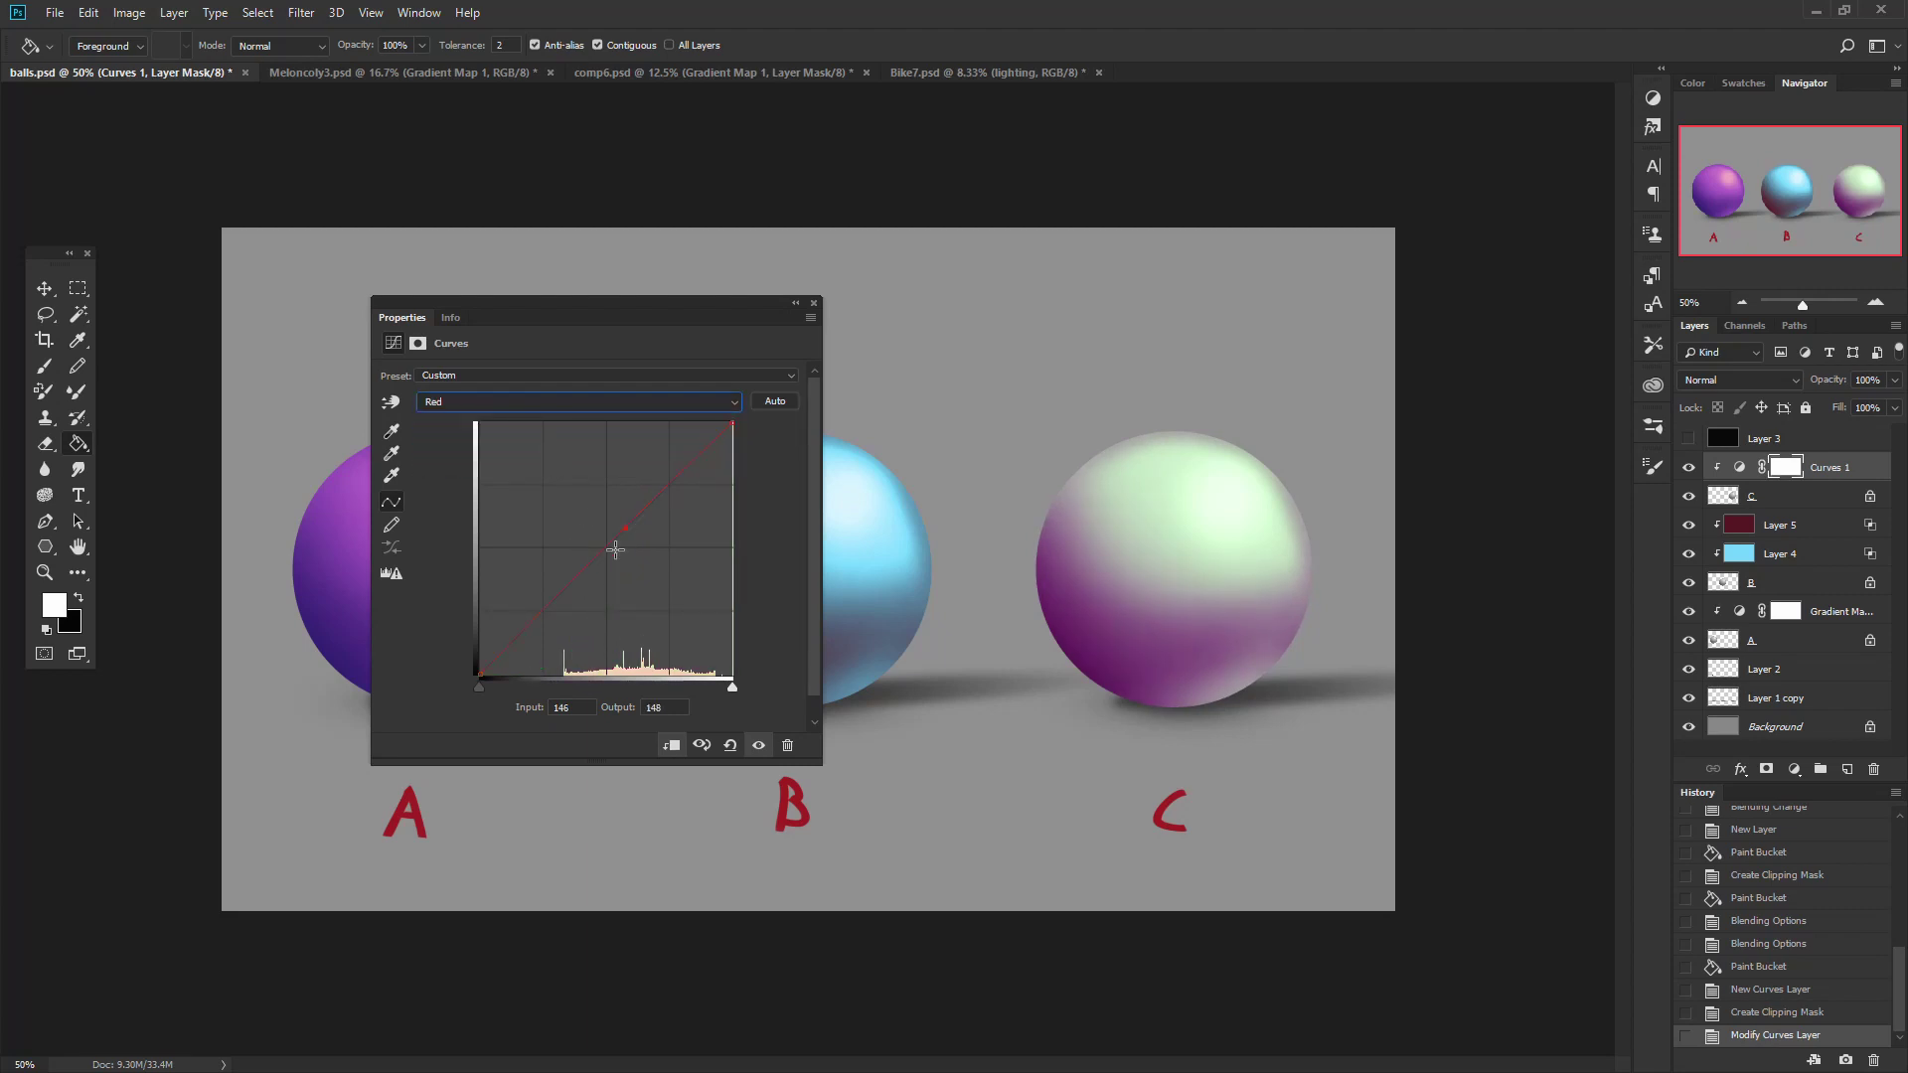
pyautogui.click(648, 505)
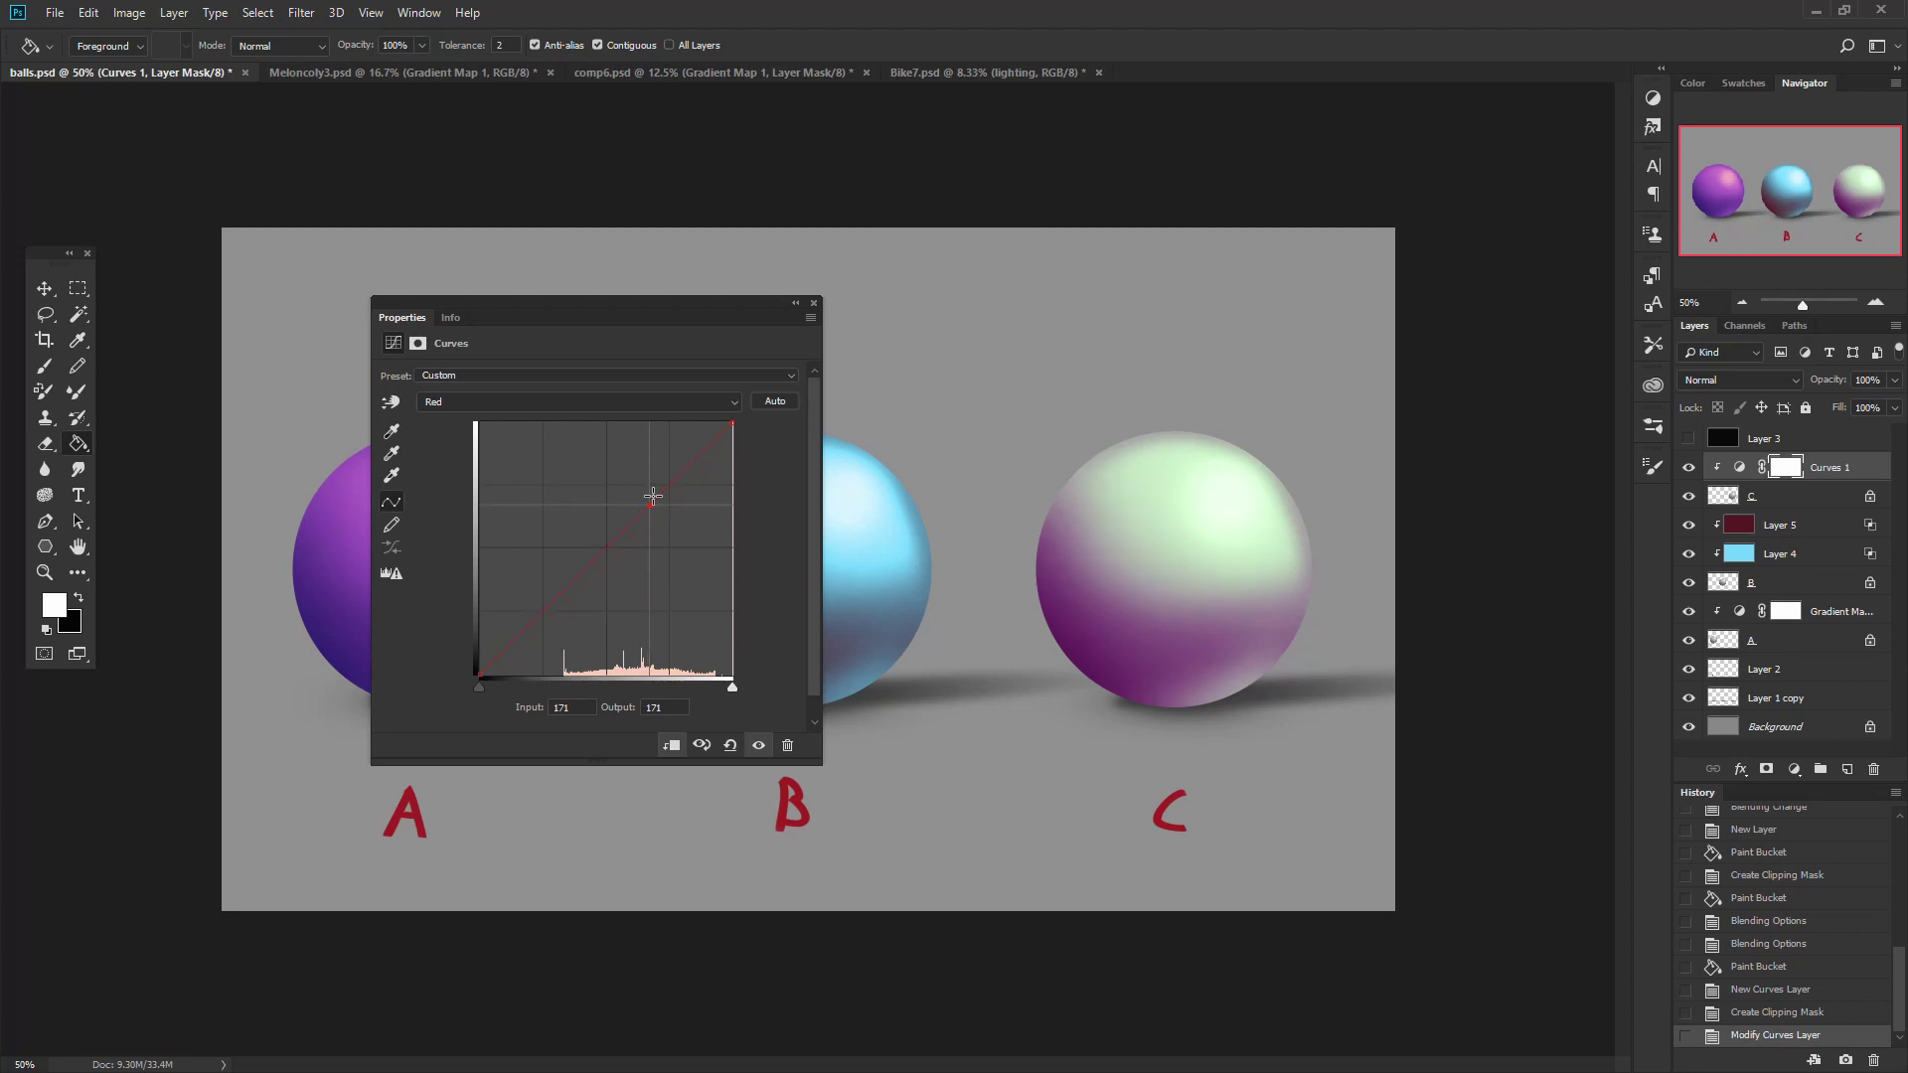
pyautogui.moveTo(653, 495); pyautogui.dragTo(697, 507)
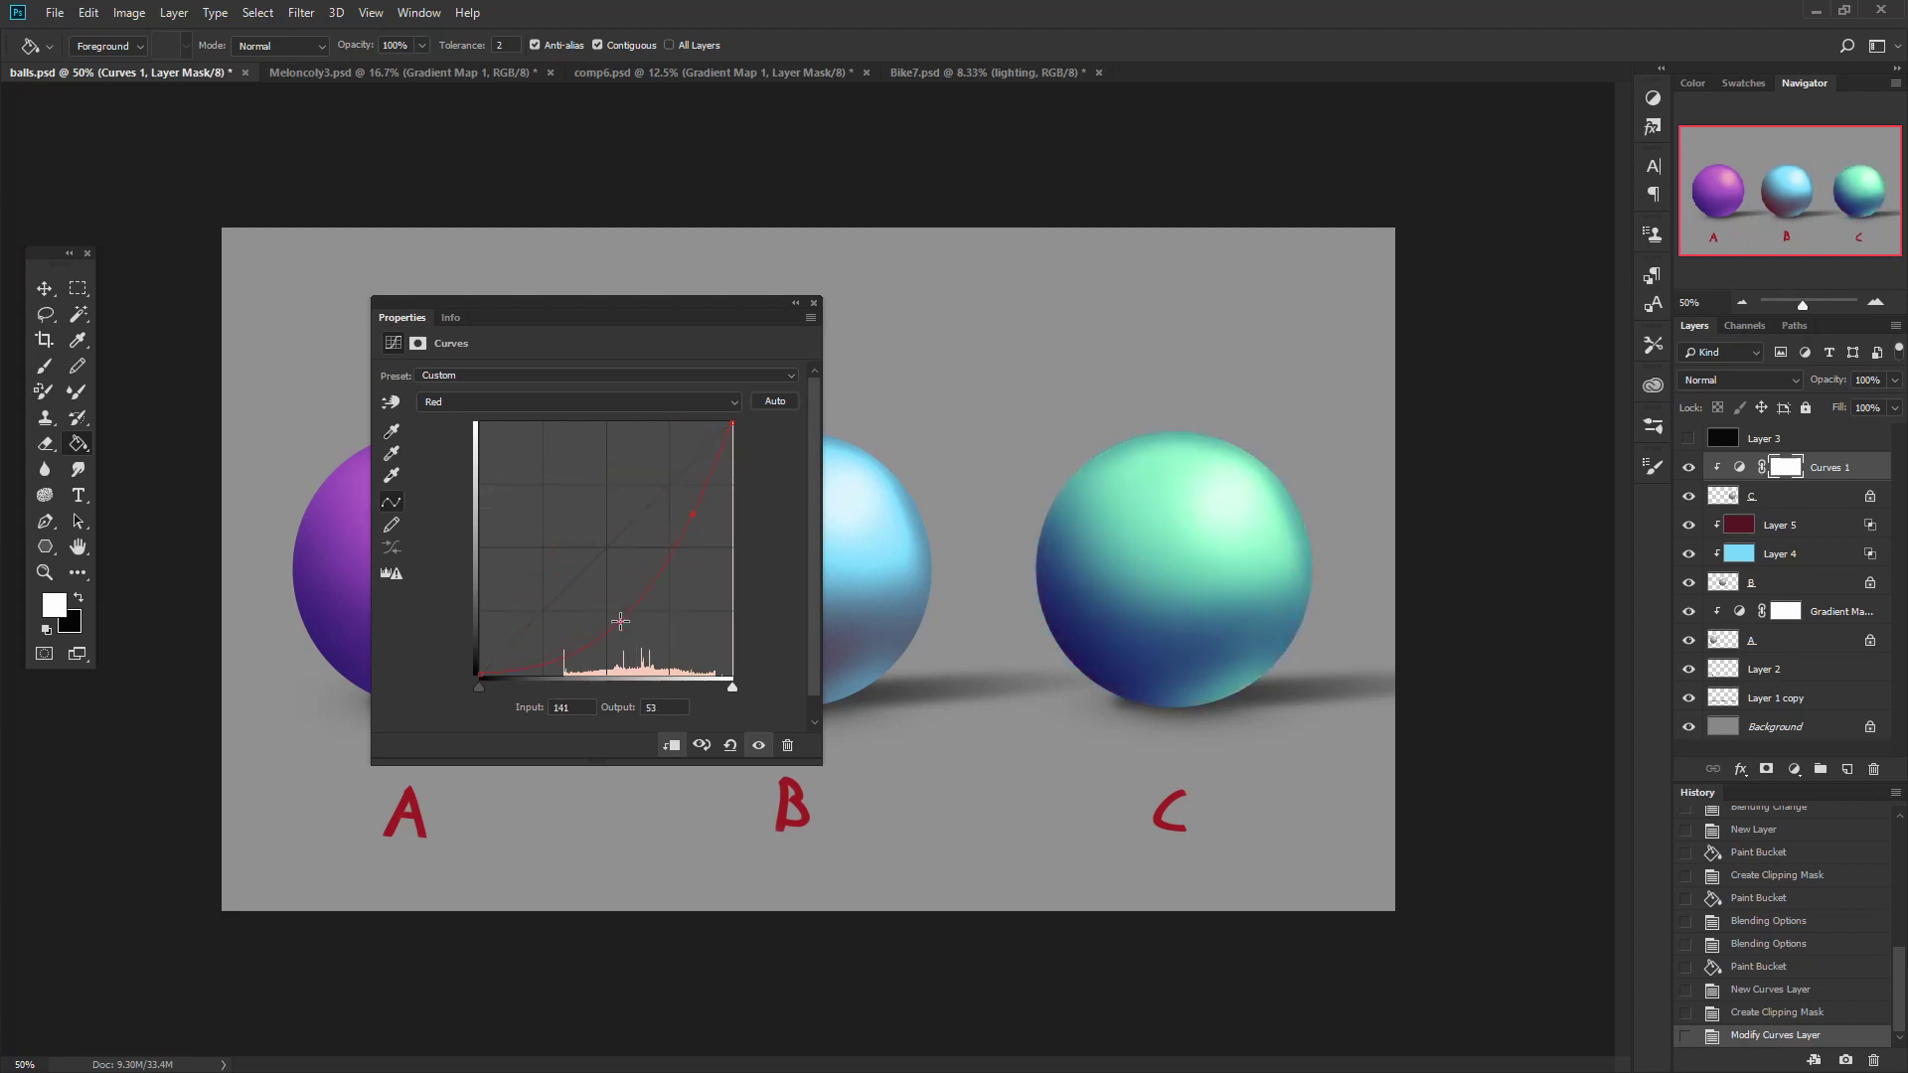
pyautogui.moveTo(628, 621); pyautogui.dragTo(534, 589)
pyautogui.moveTo(638, 561)
pyautogui.mouseDown()
pyautogui.moveTo(617, 524)
pyautogui.moveTo(627, 553)
pyautogui.mouseUp()
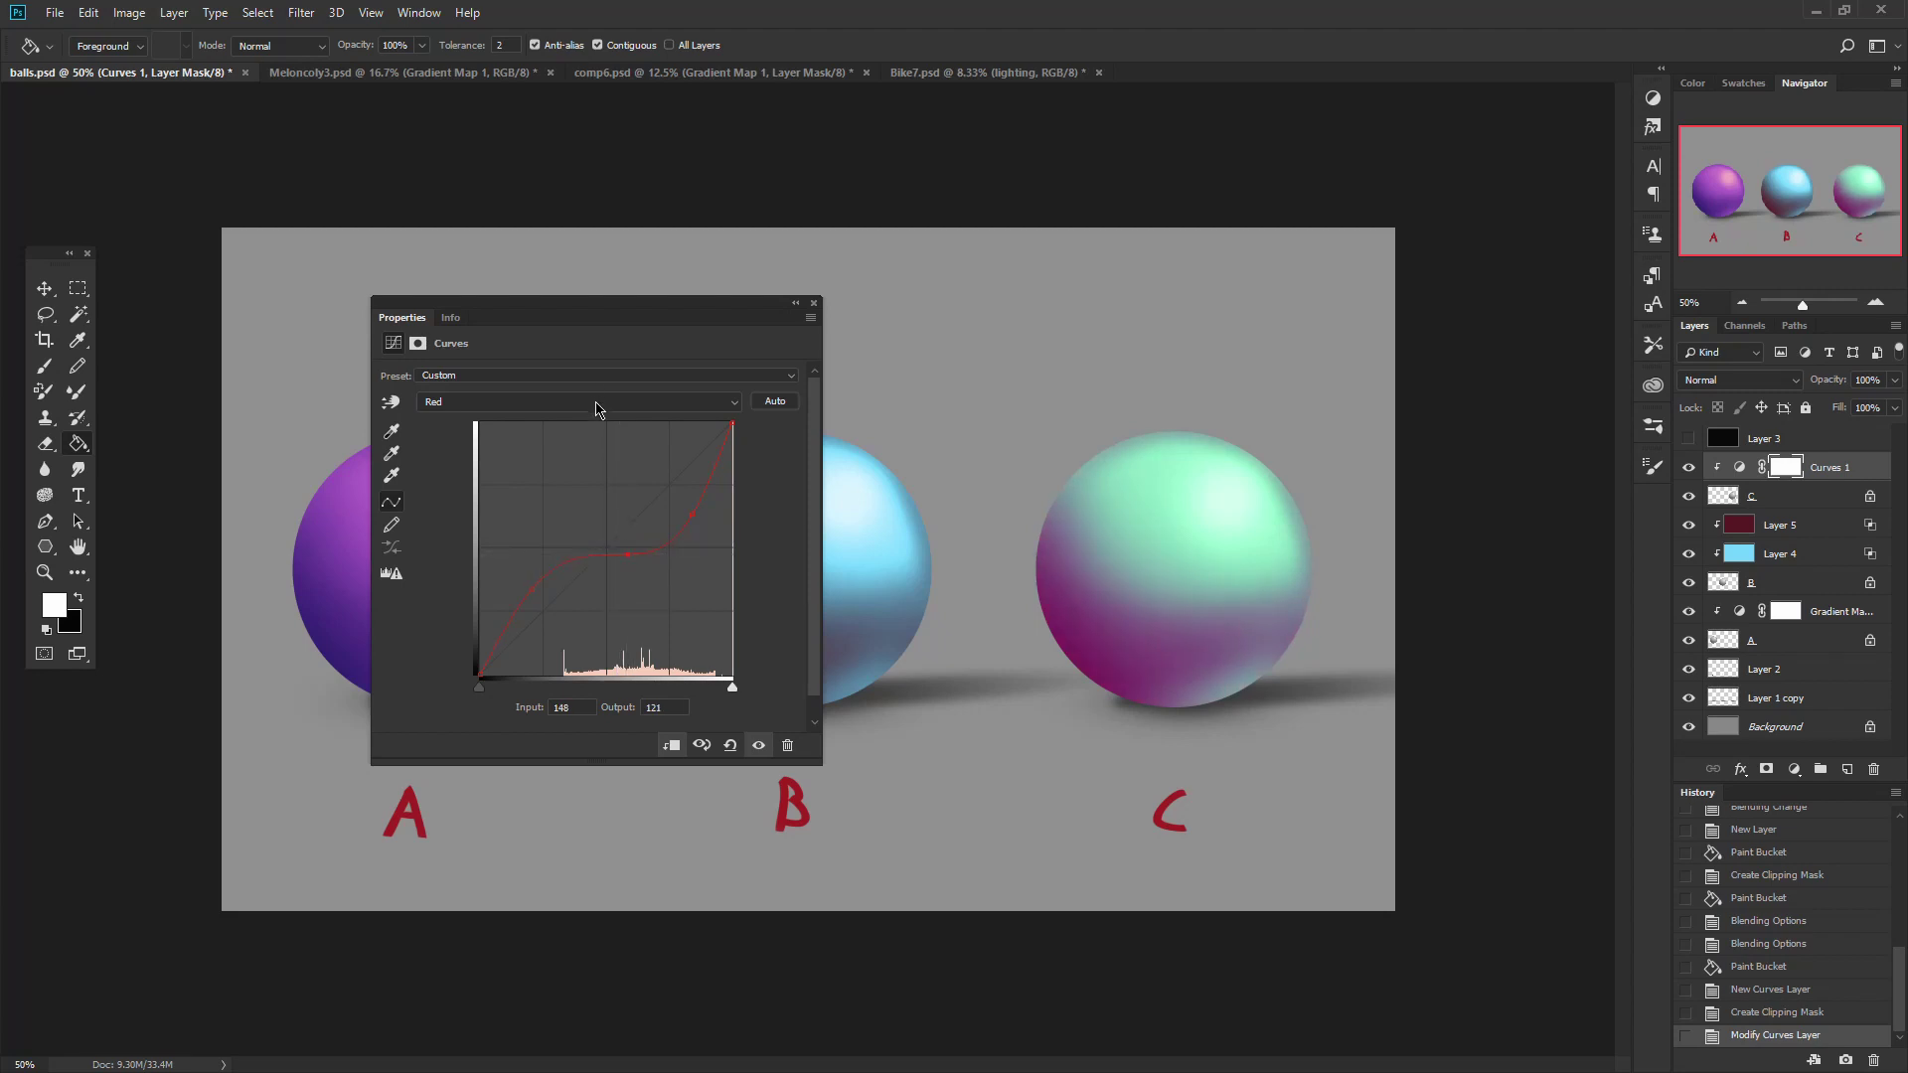
# Raise the Blue channel curve with a shadow point and a point at input 155, output 200, and collapse the curve settings.
pyautogui.click(596, 409)
pyautogui.click(497, 419)
pyautogui.click(498, 418)
pyautogui.click(552, 467)
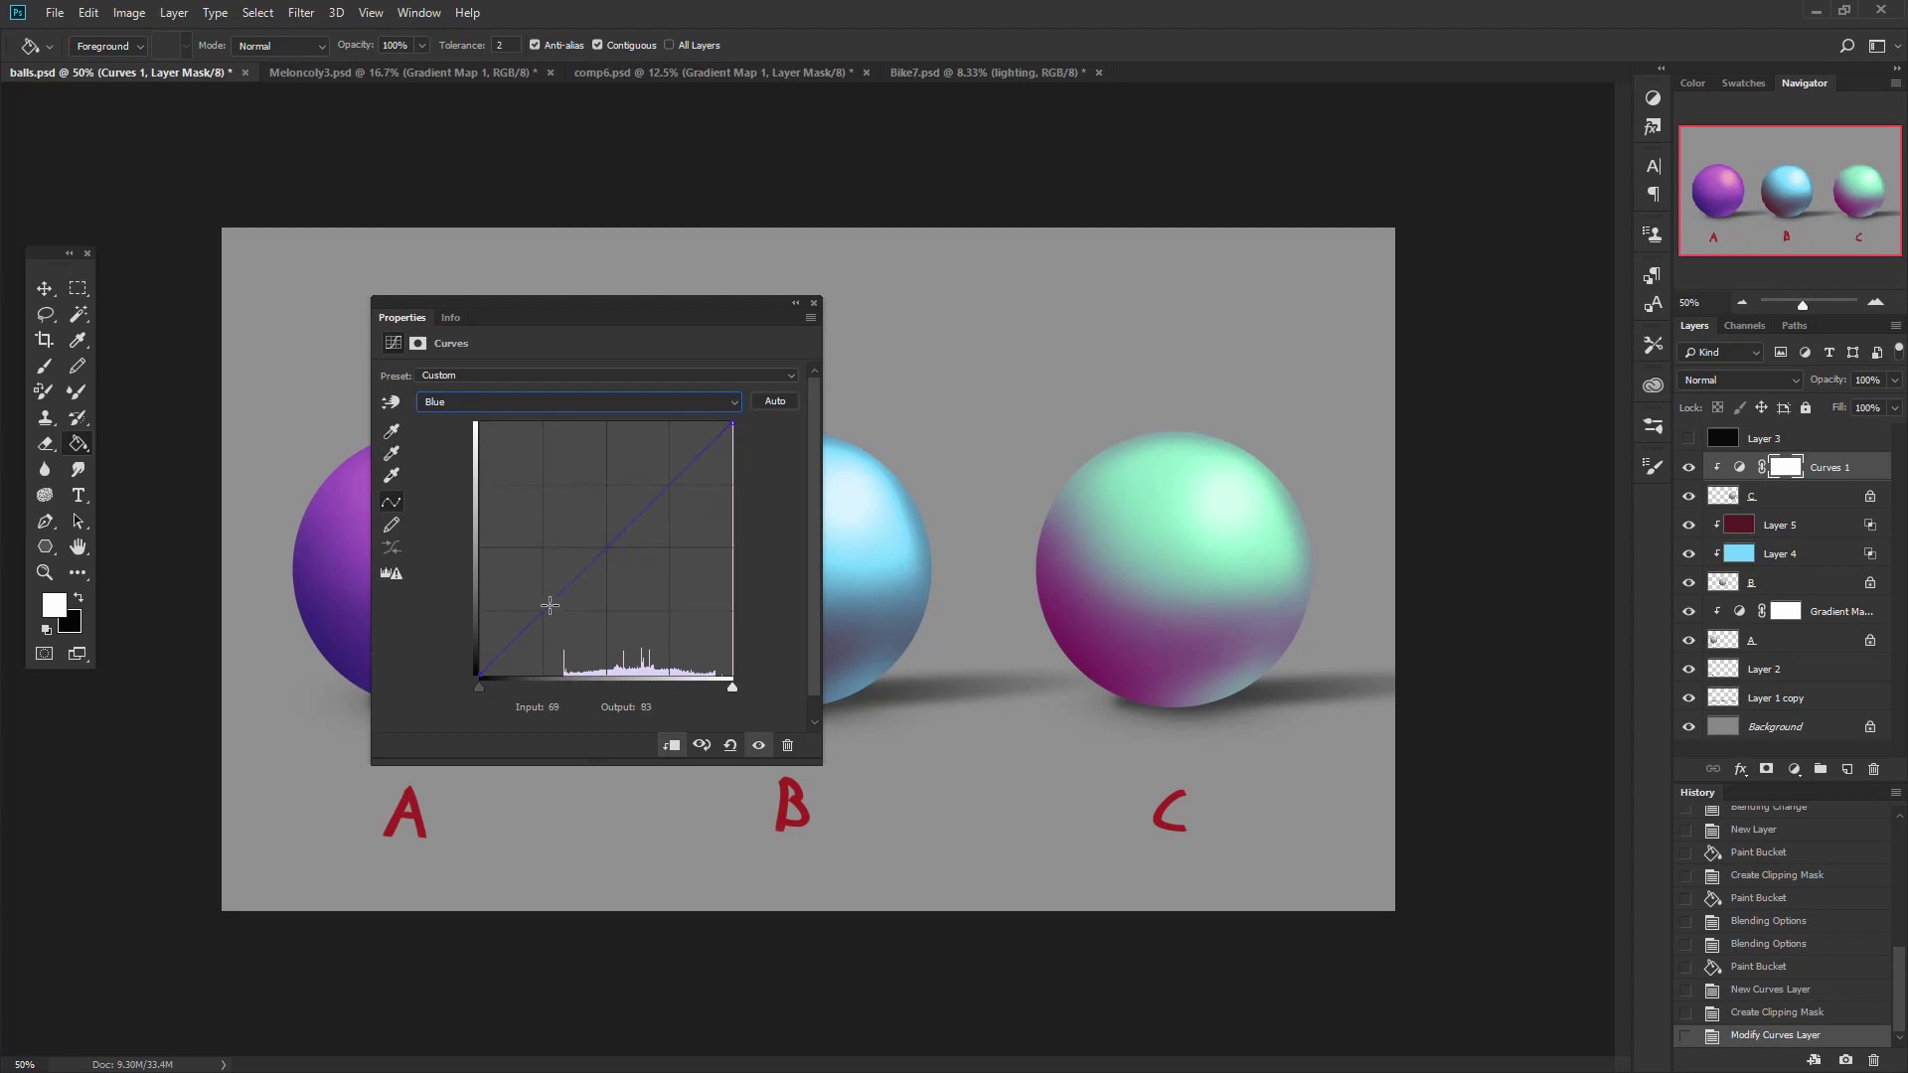
pyautogui.moveTo(546, 605); pyautogui.dragTo(633, 477)
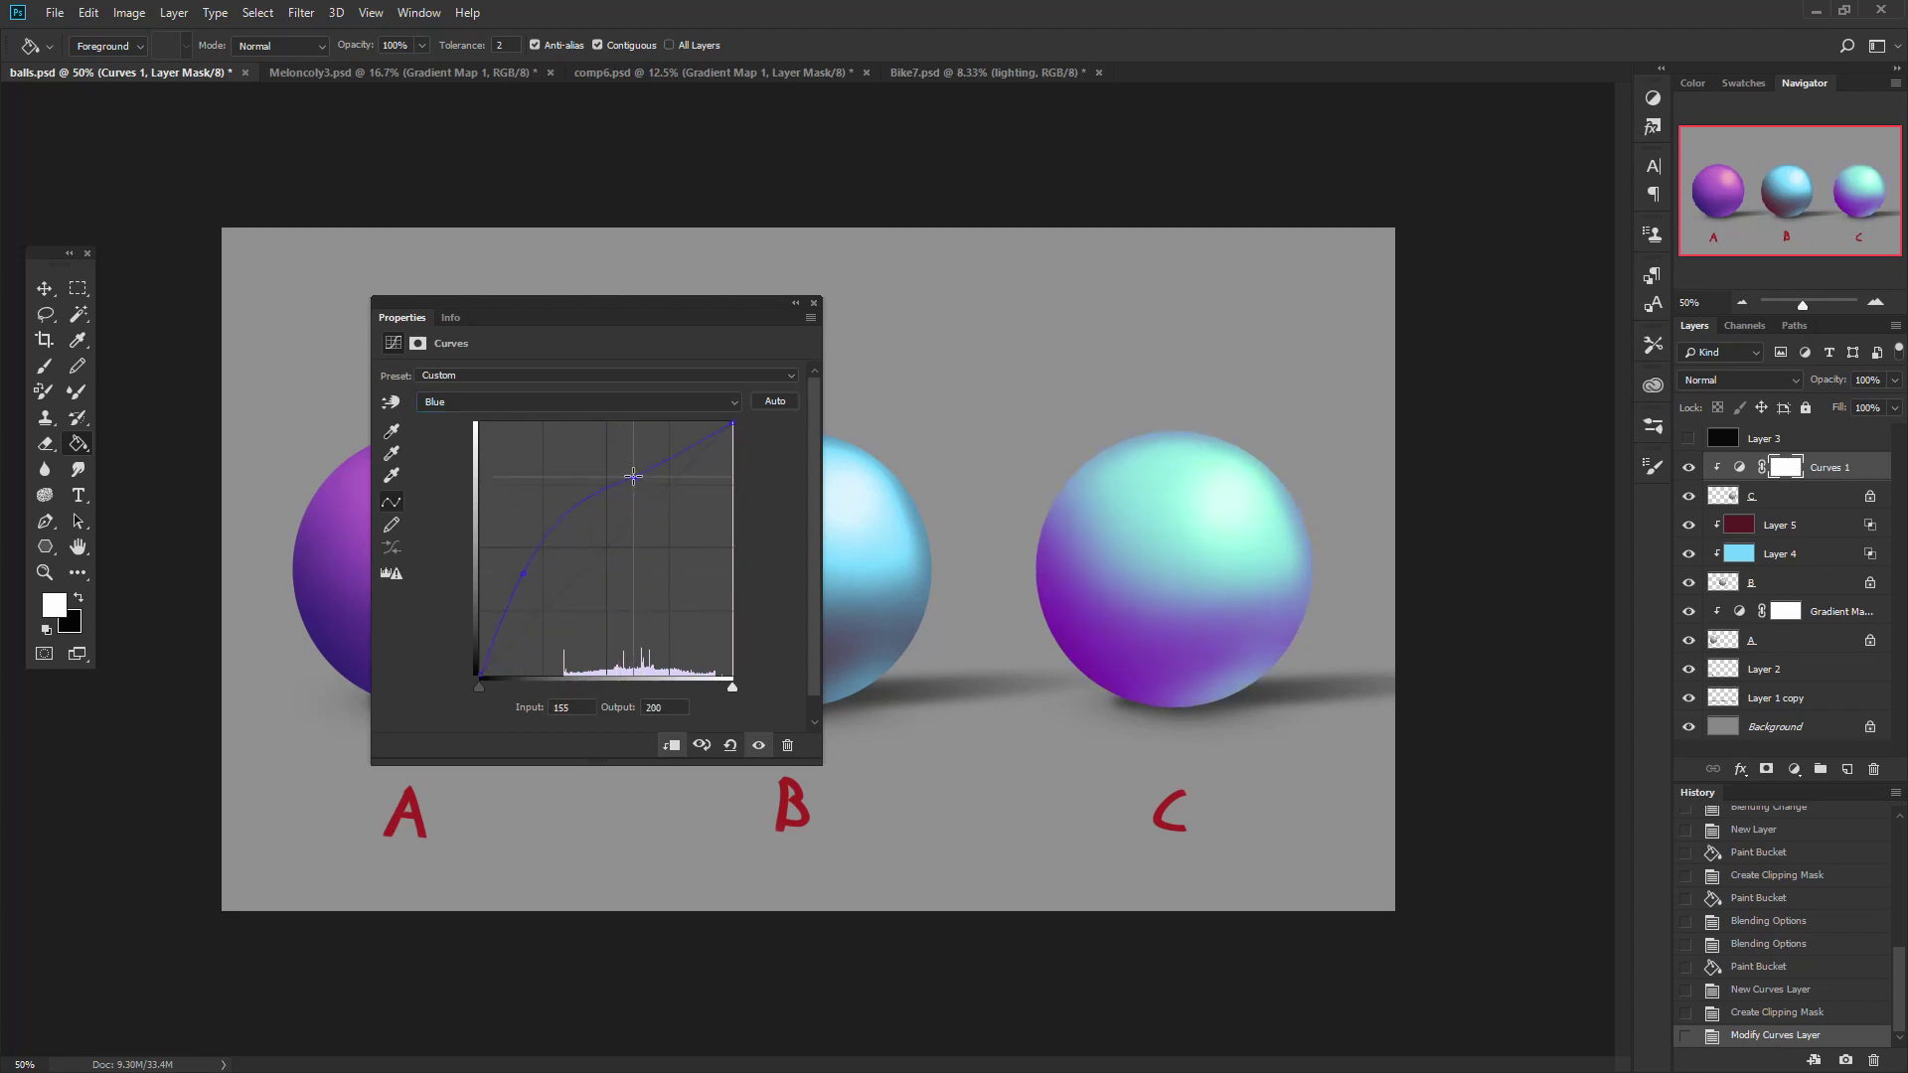
pyautogui.click(796, 303)
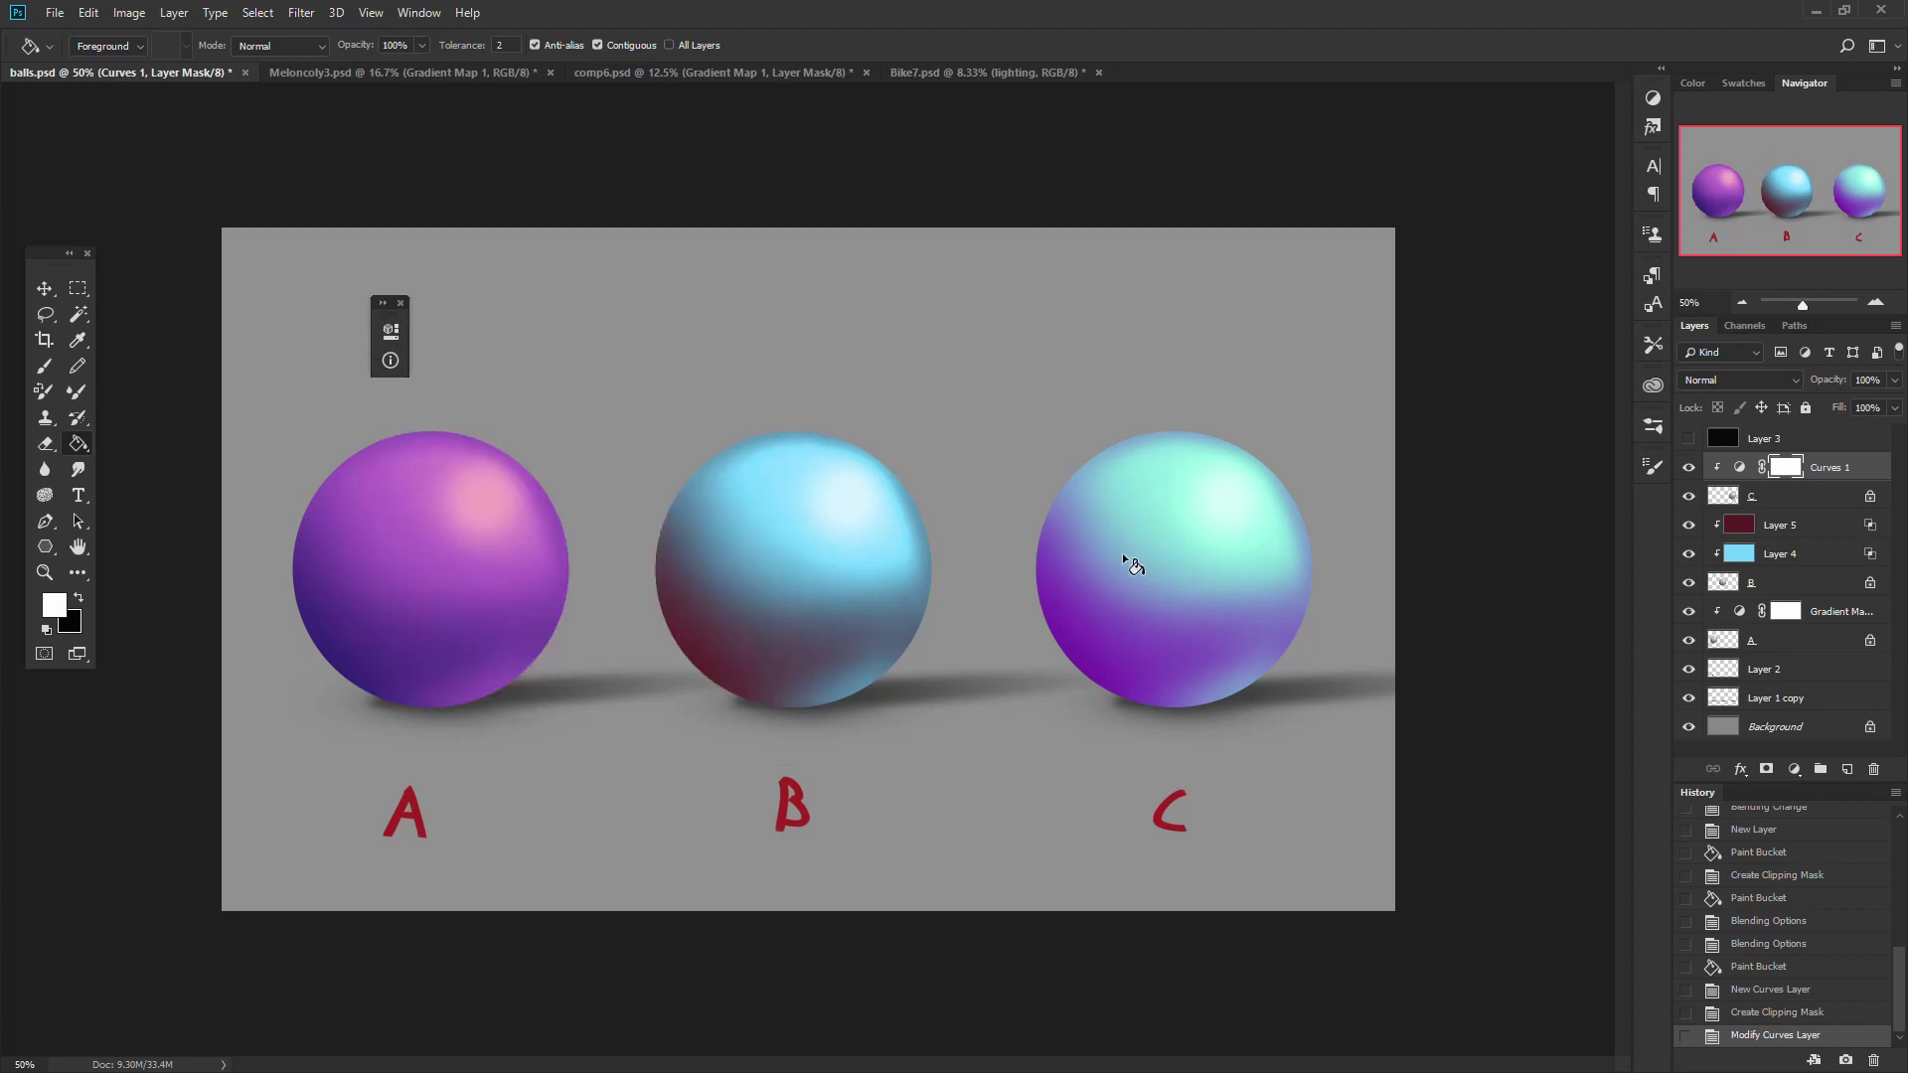
# View the Blend If options of the Curves 1 layer and close them without changing anything.
pyautogui.click(1837, 493)
pyautogui.click(1838, 464)
pyautogui.click(1880, 477)
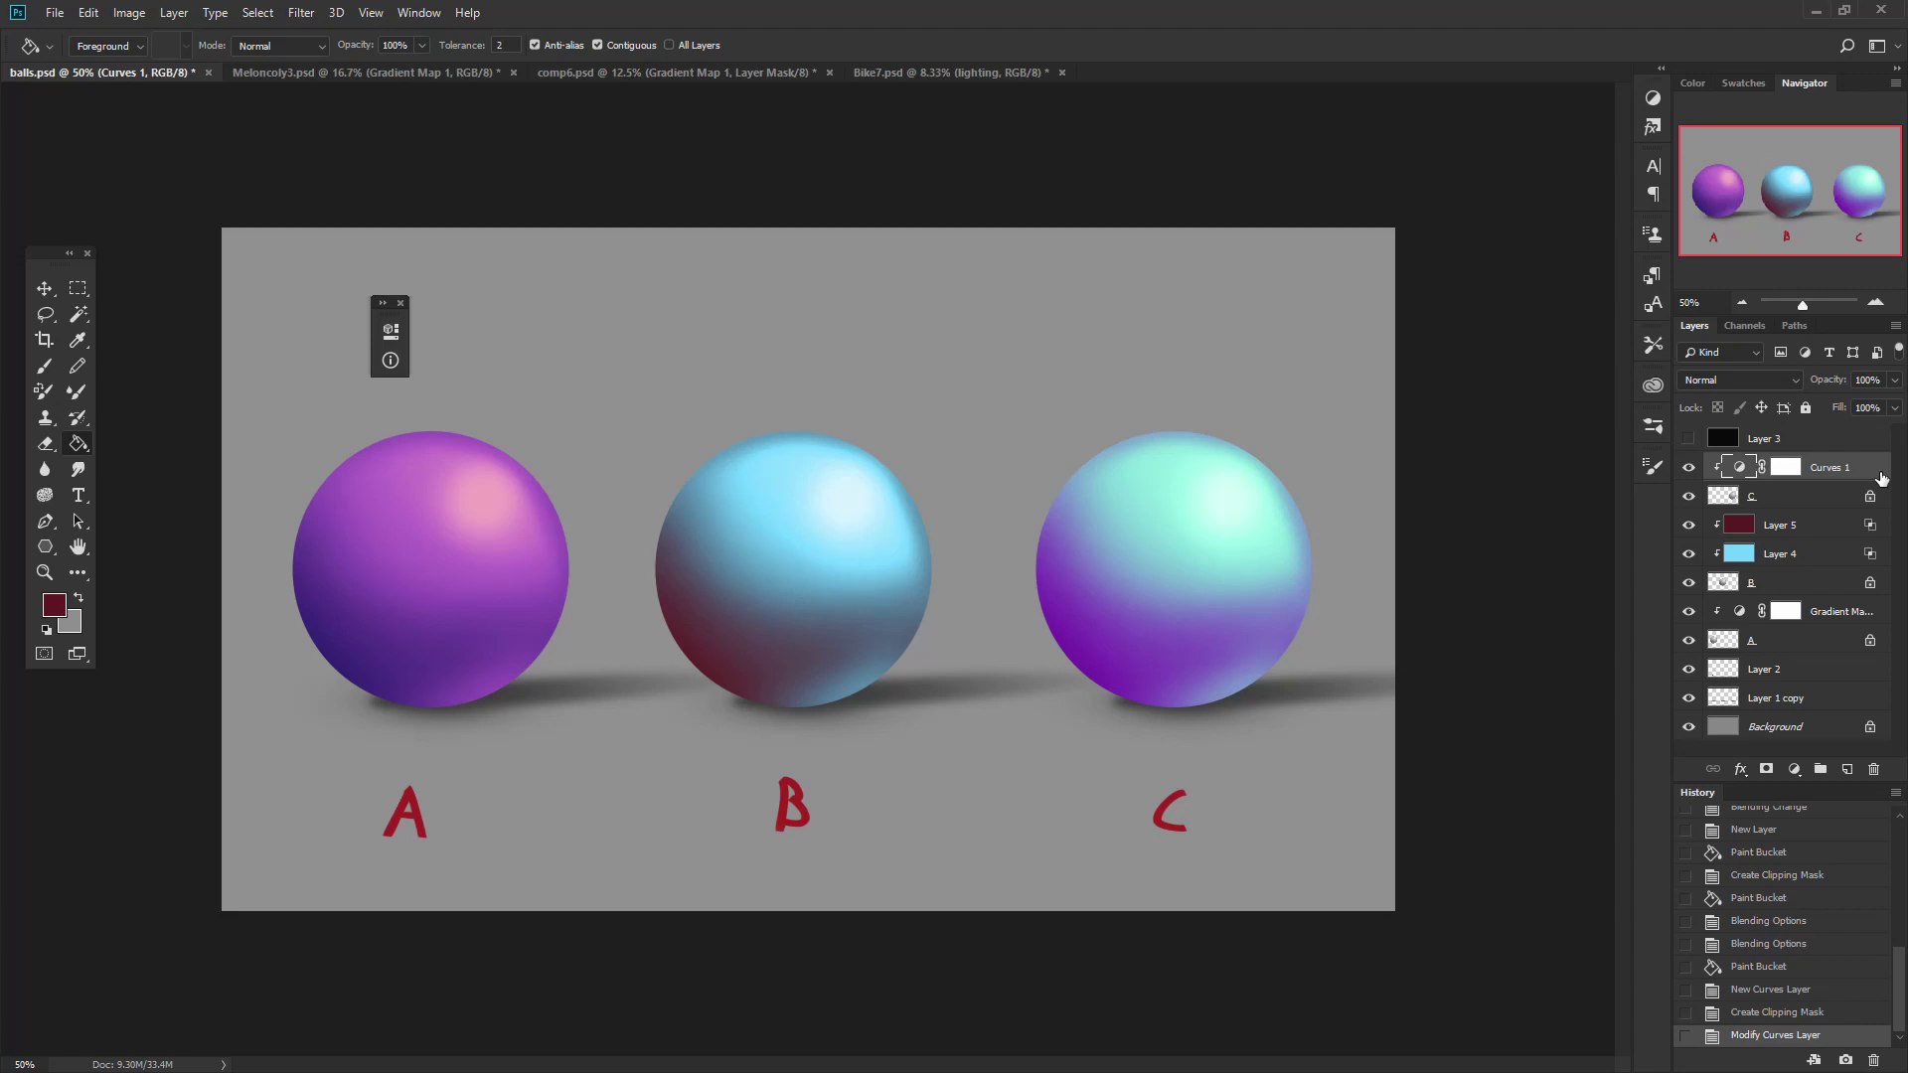
pyautogui.doubleClick(1880, 479)
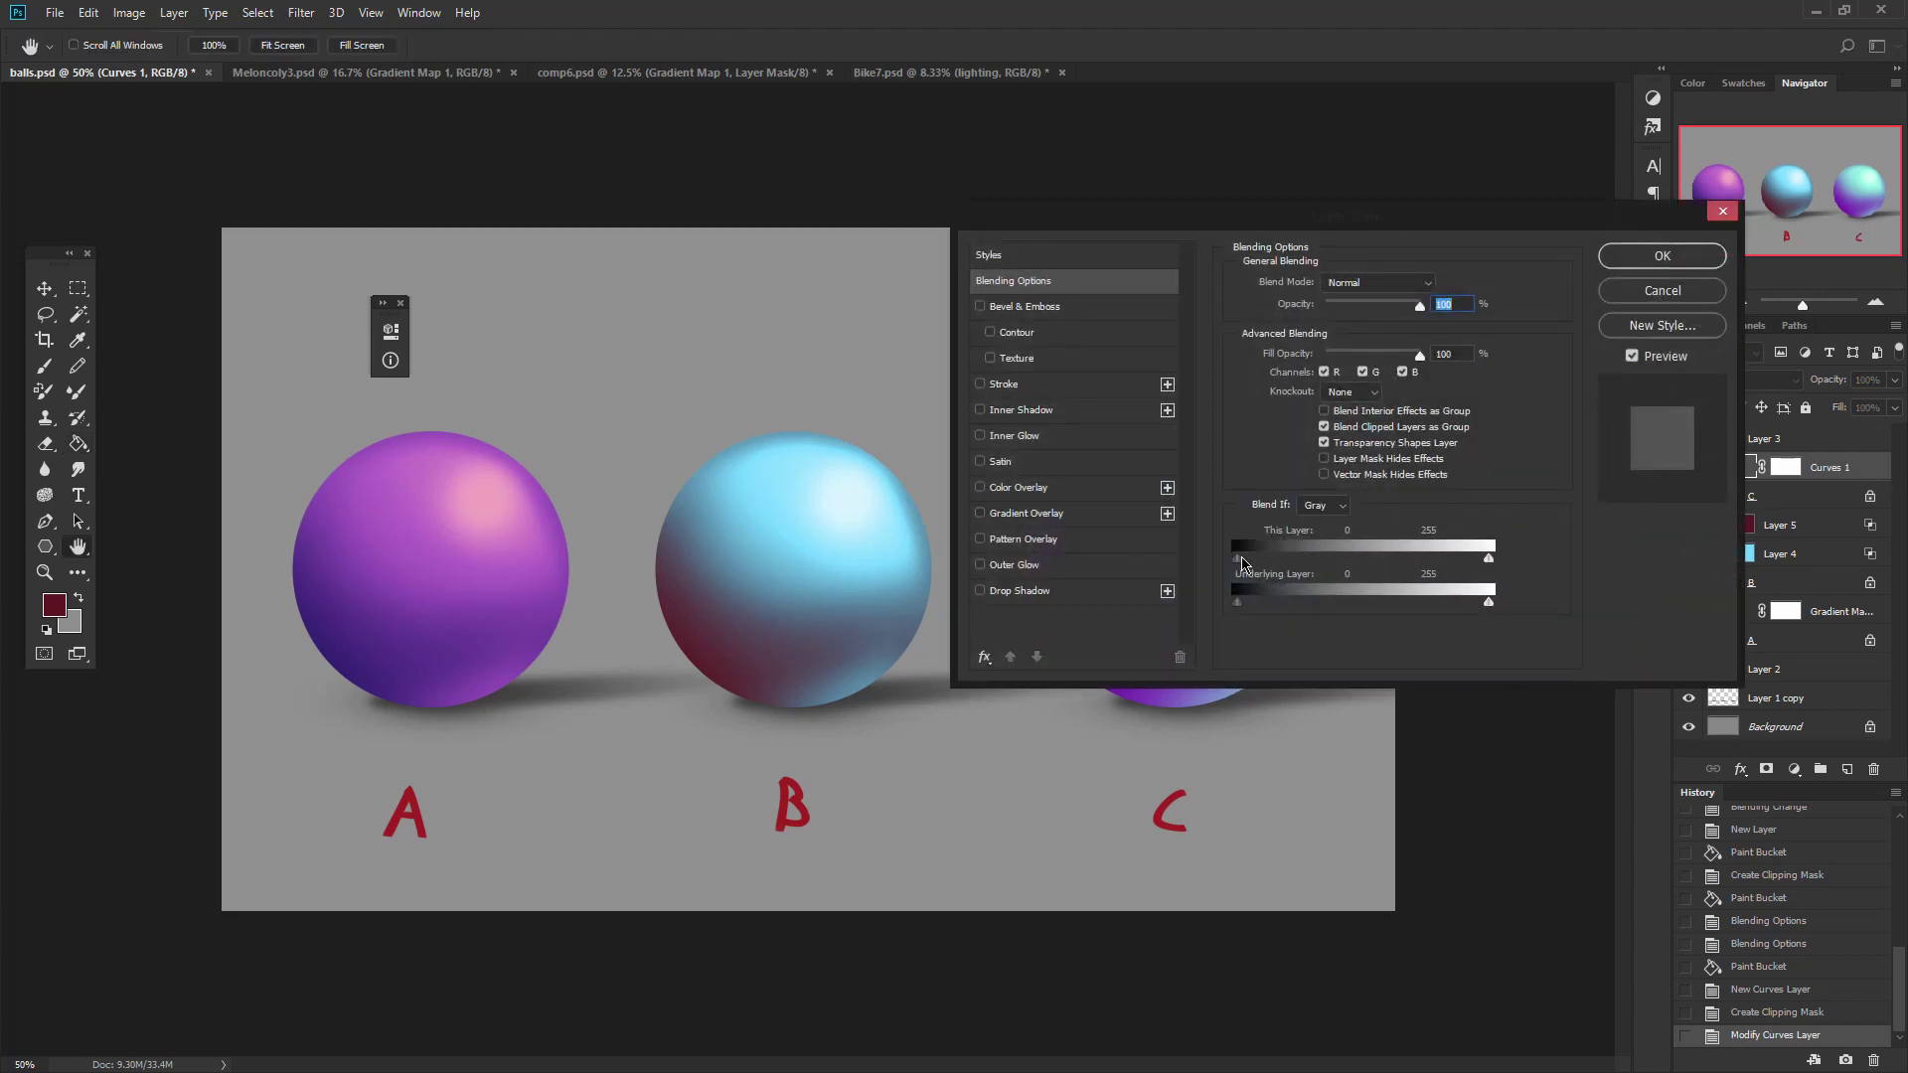
pyautogui.click(1629, 294)
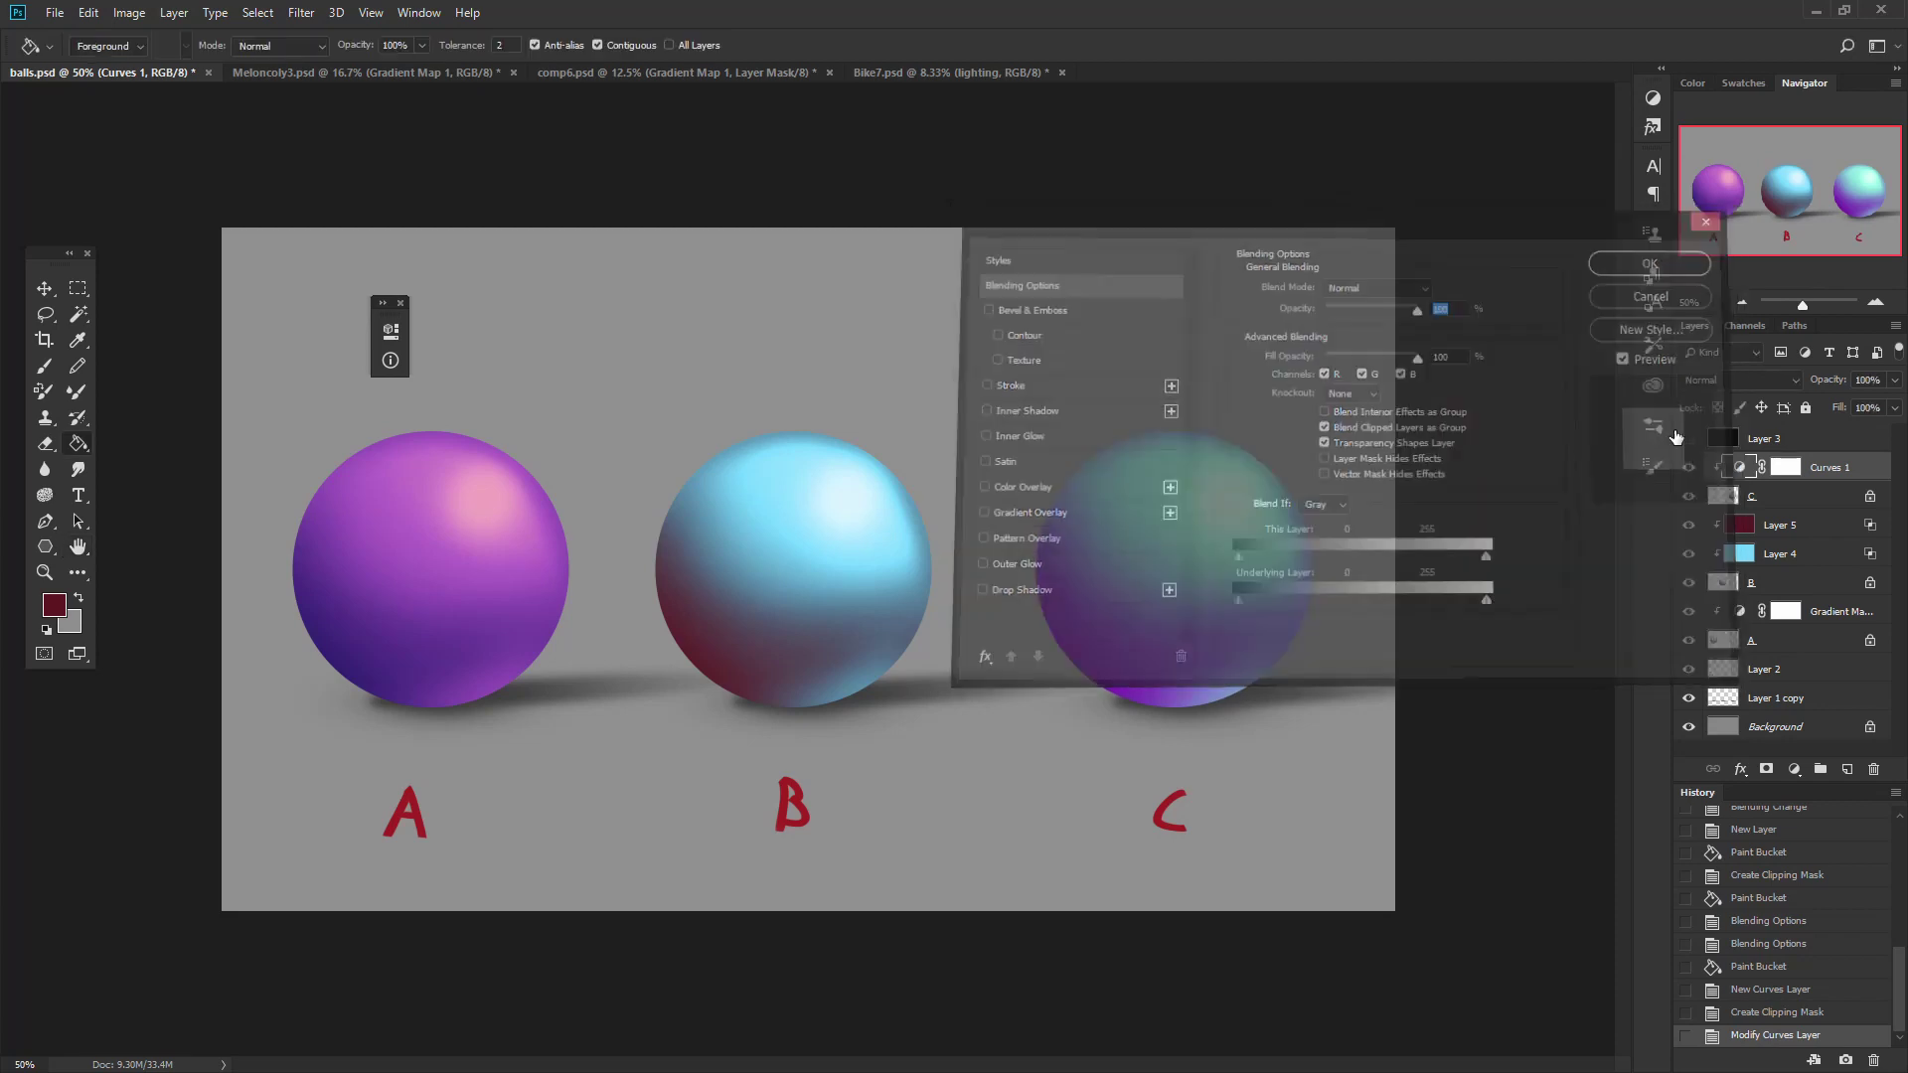
pyautogui.click(1880, 487)
pyautogui.click(1881, 476)
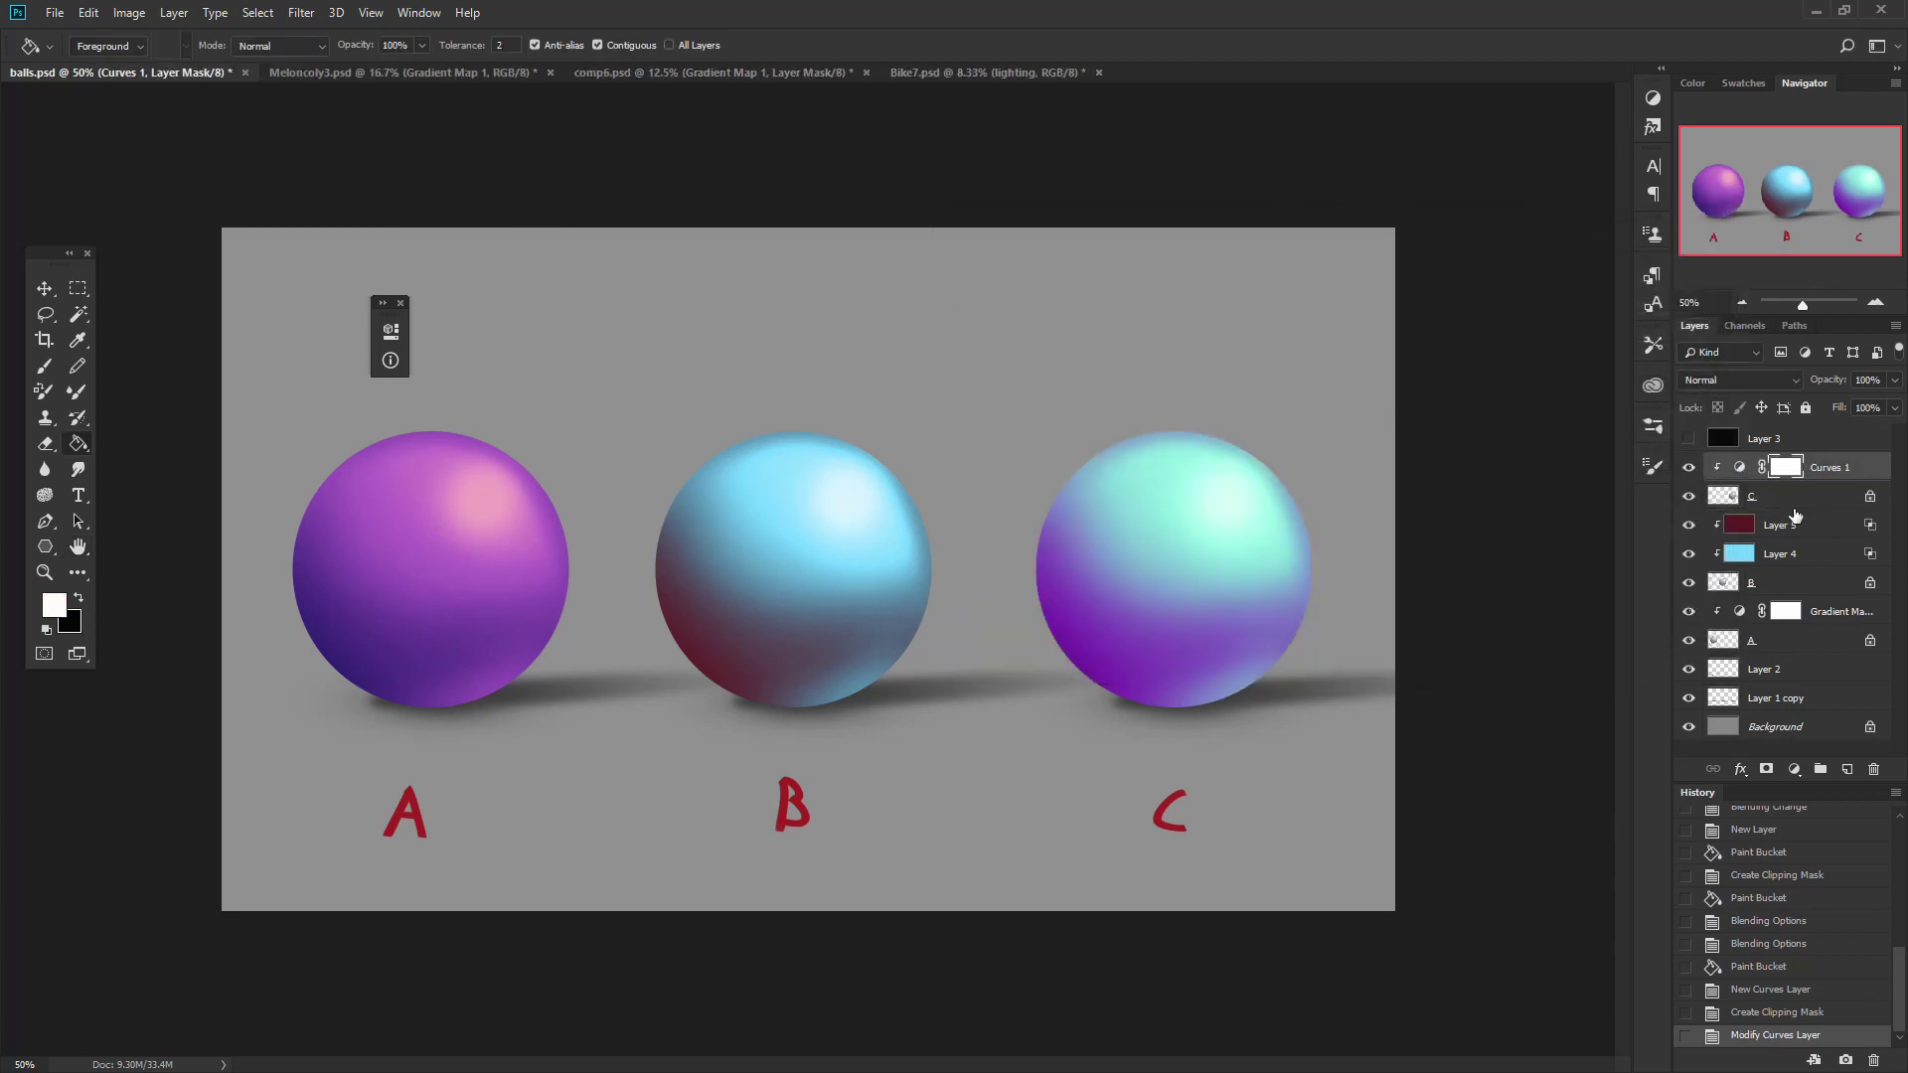
# Review sphere B's color layers by hiding and showing Layer 5, and select sphere A's gradient map layer.
pyautogui.click(1850, 525)
pyautogui.click(1838, 554)
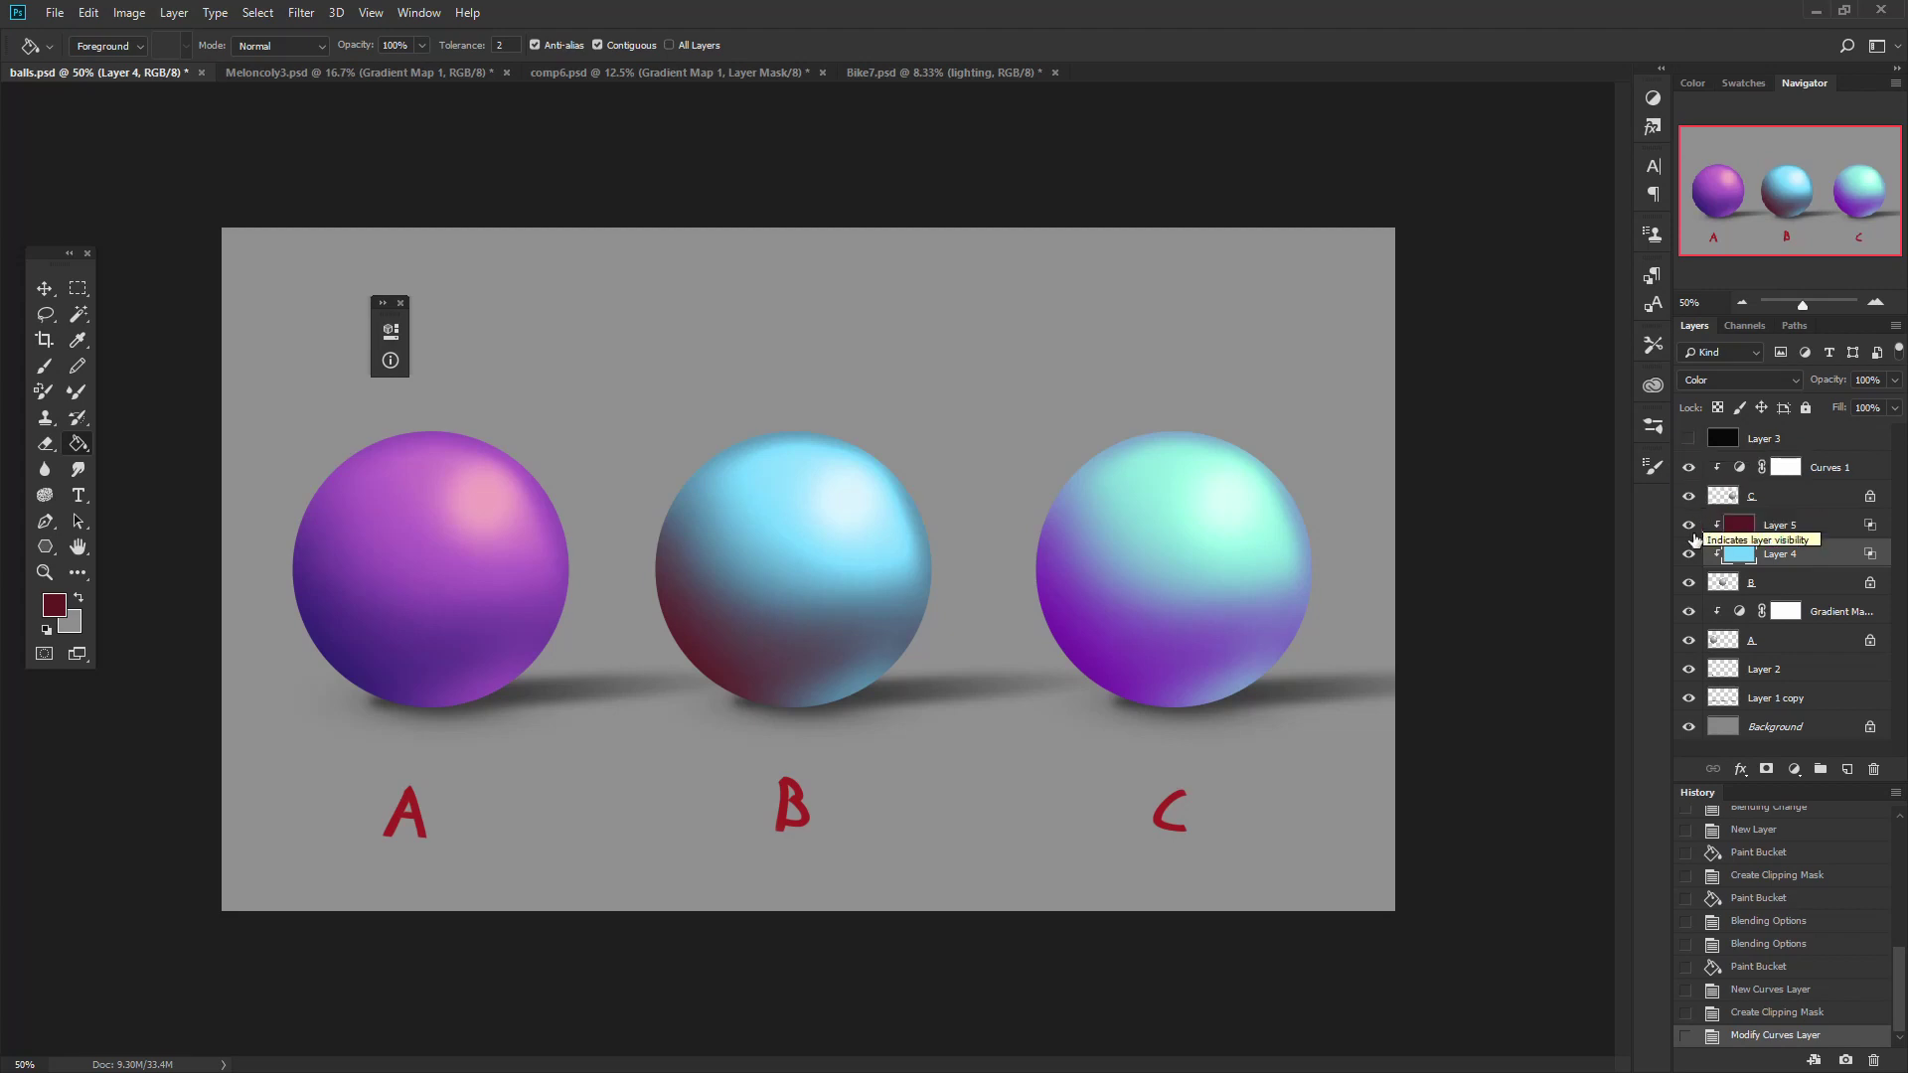
pyautogui.click(1689, 525)
pyautogui.click(1690, 526)
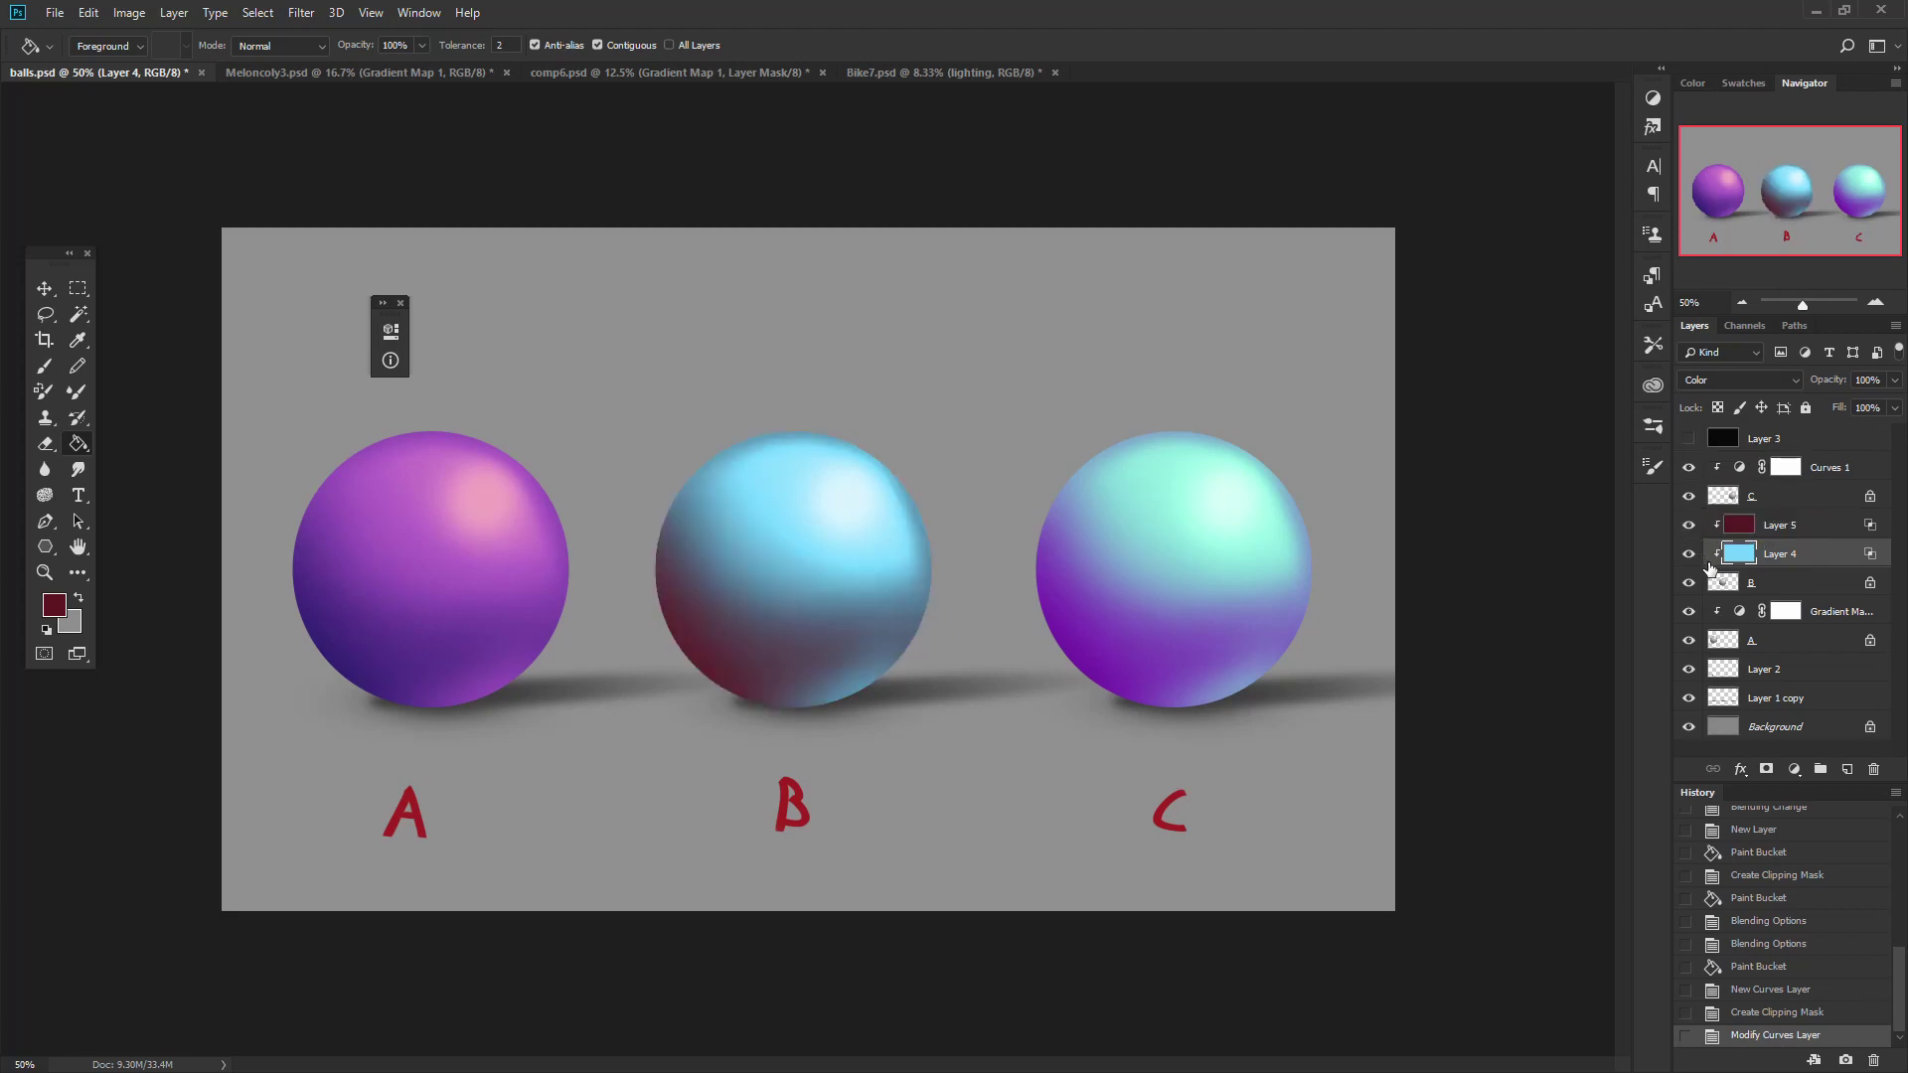
pyautogui.click(1839, 613)
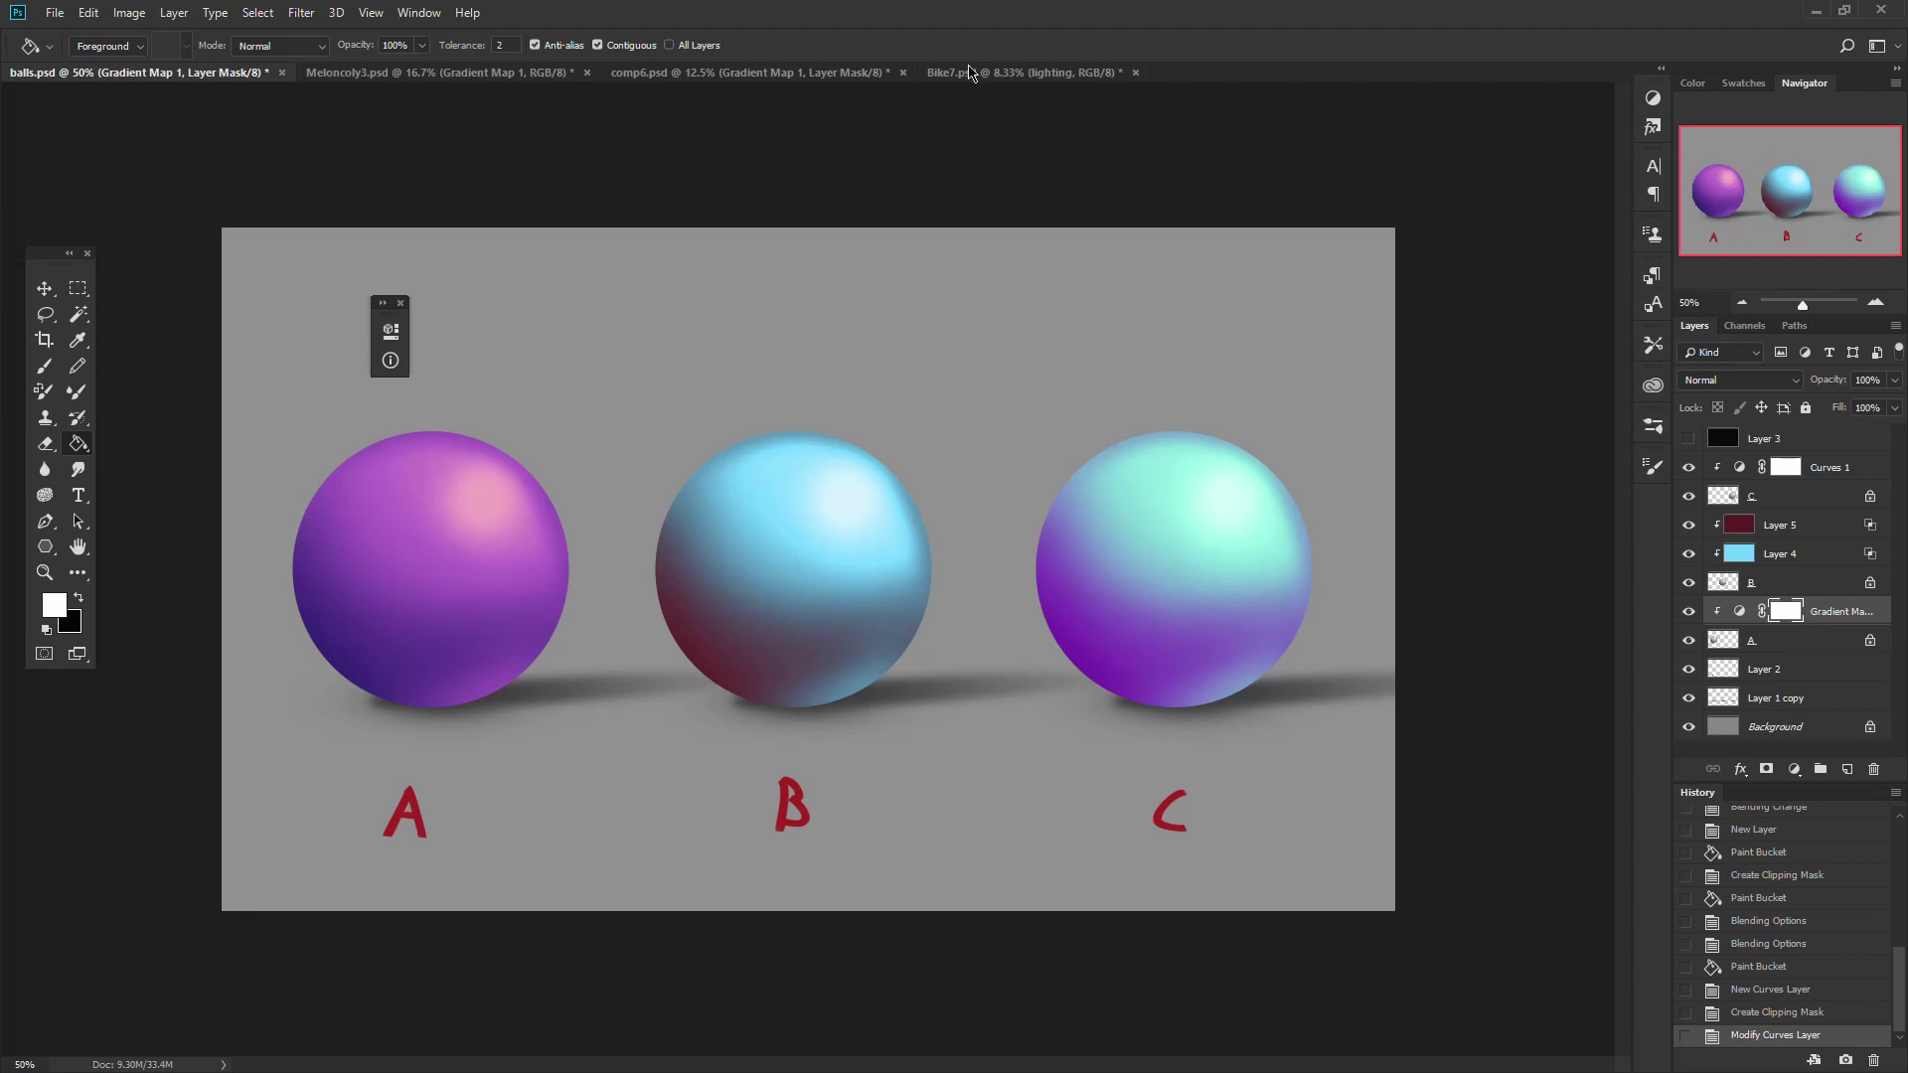
# Look through the open documents, viewing Meloncoly3.psd and balls.psd and ending on Bike7.psd.
pyautogui.click(394, 74)
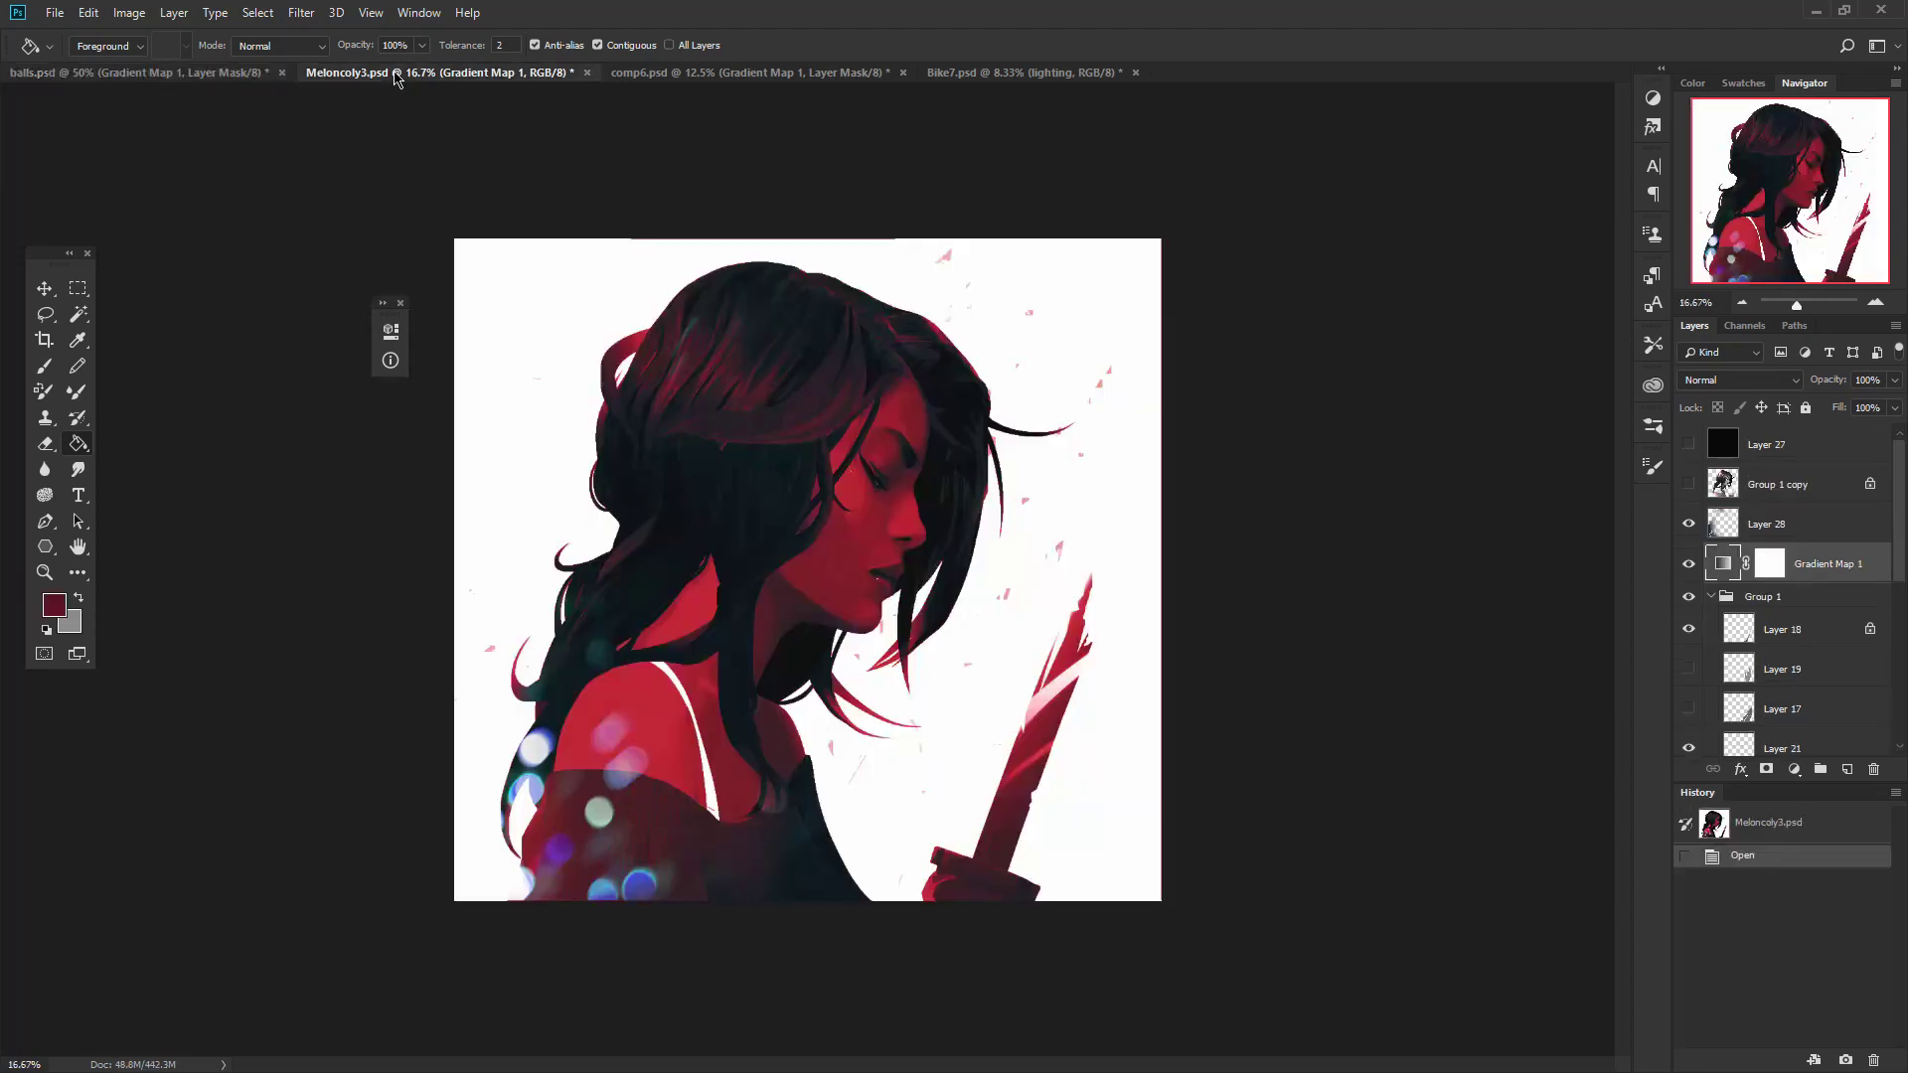
pyautogui.click(205, 75)
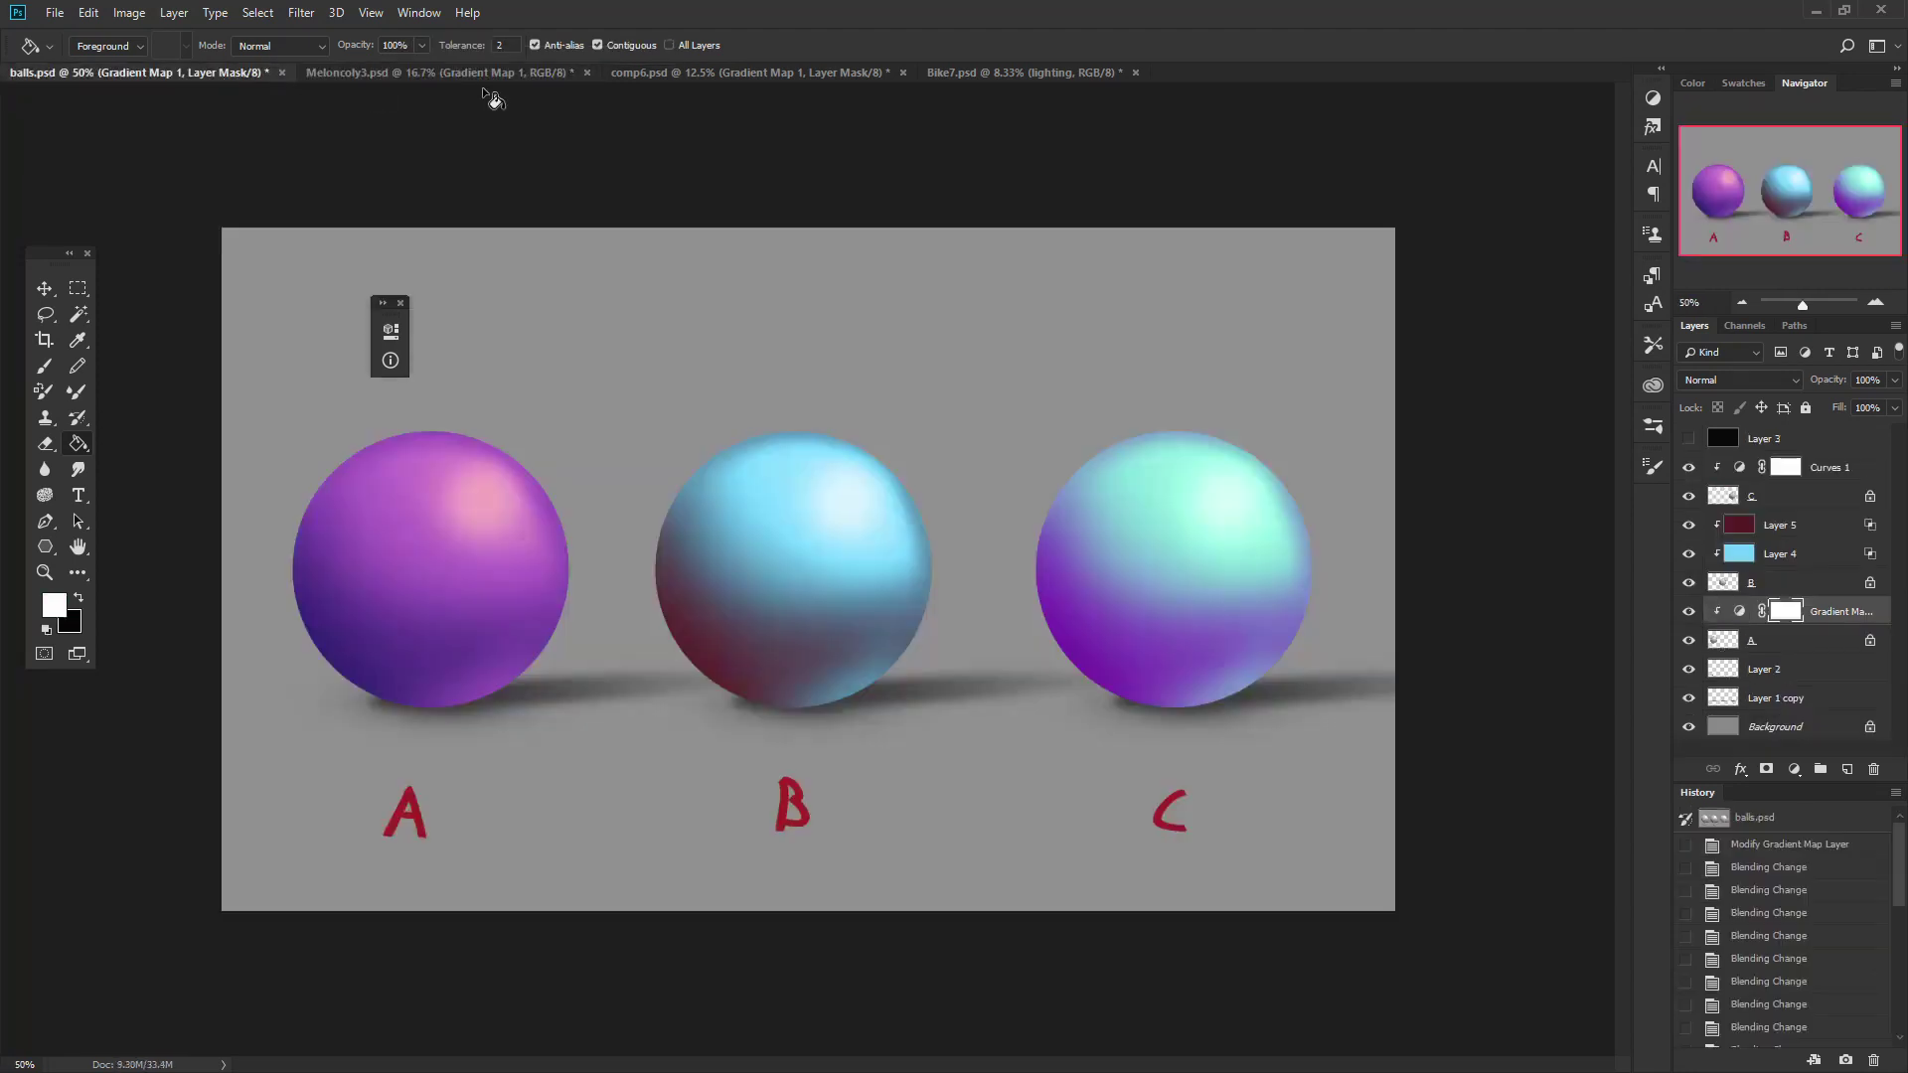
pyautogui.click(984, 79)
pyautogui.click(747, 75)
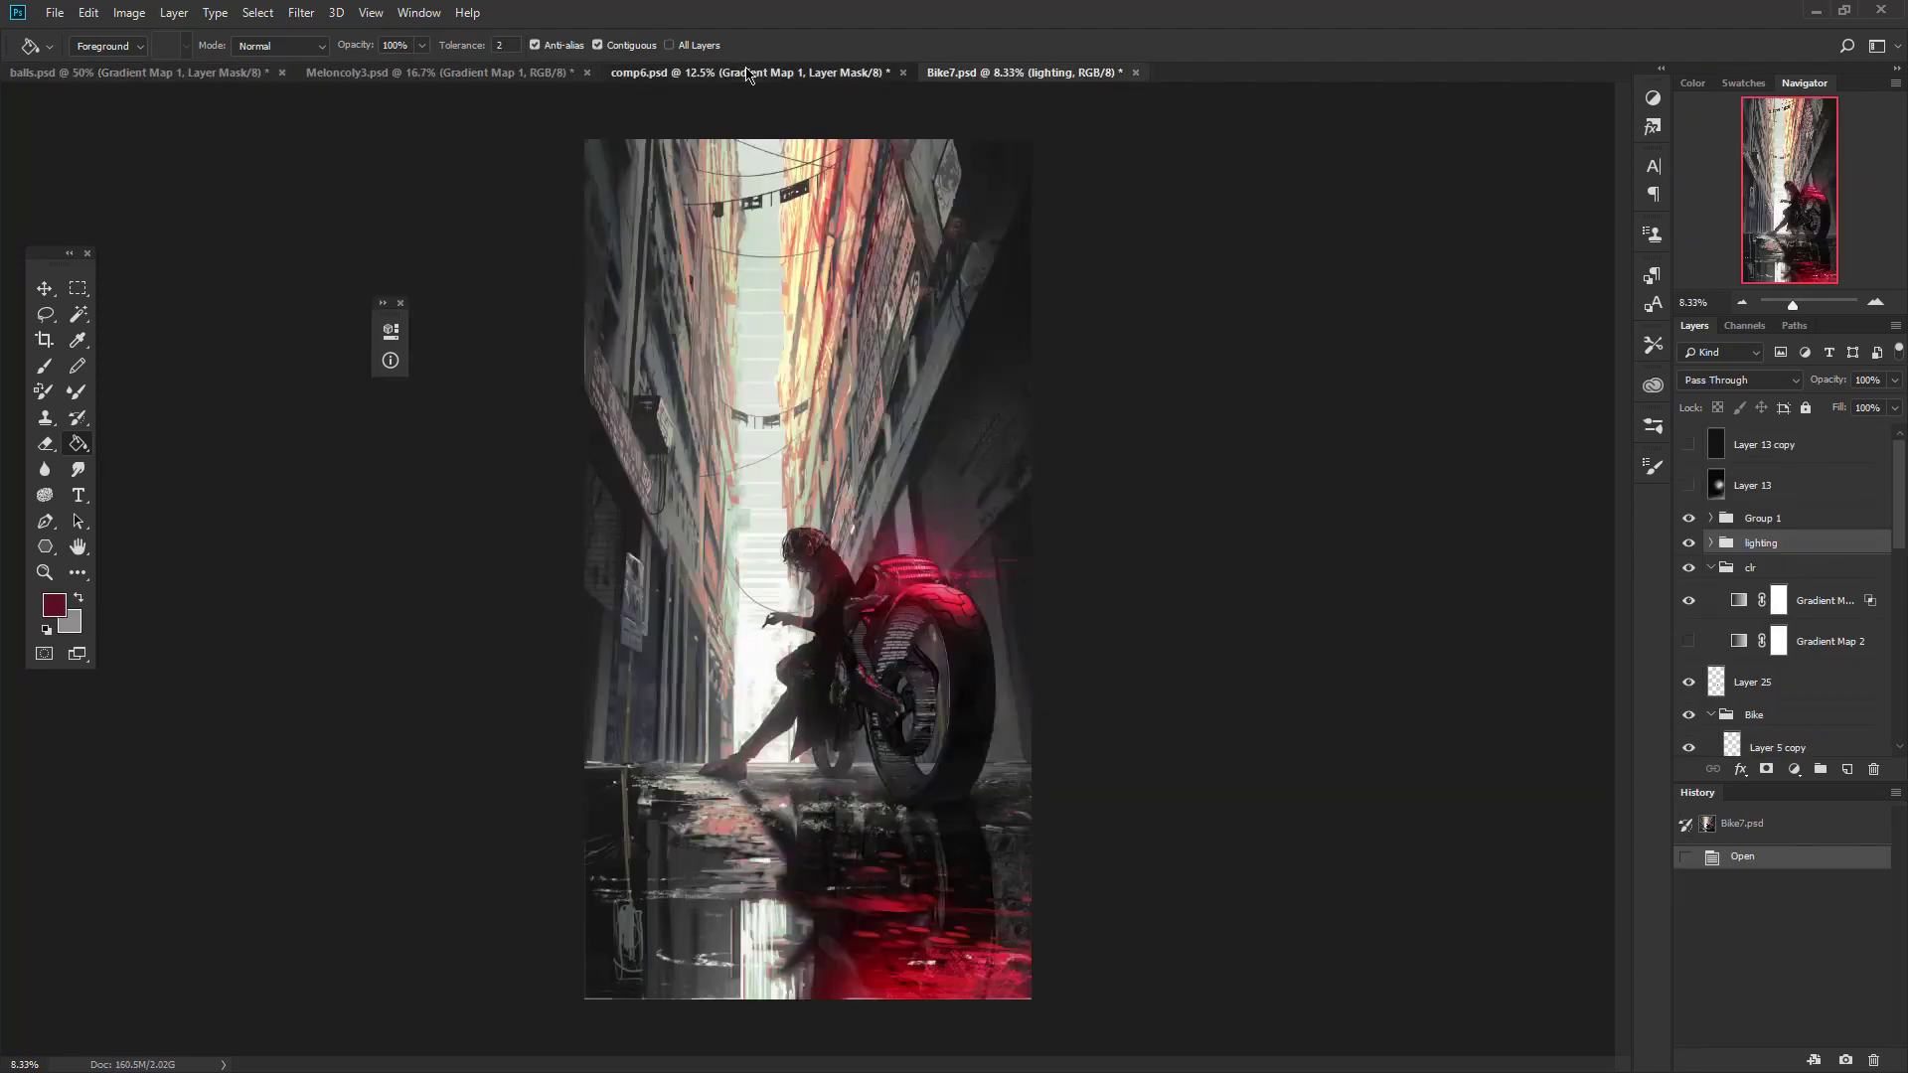
pyautogui.click(1010, 76)
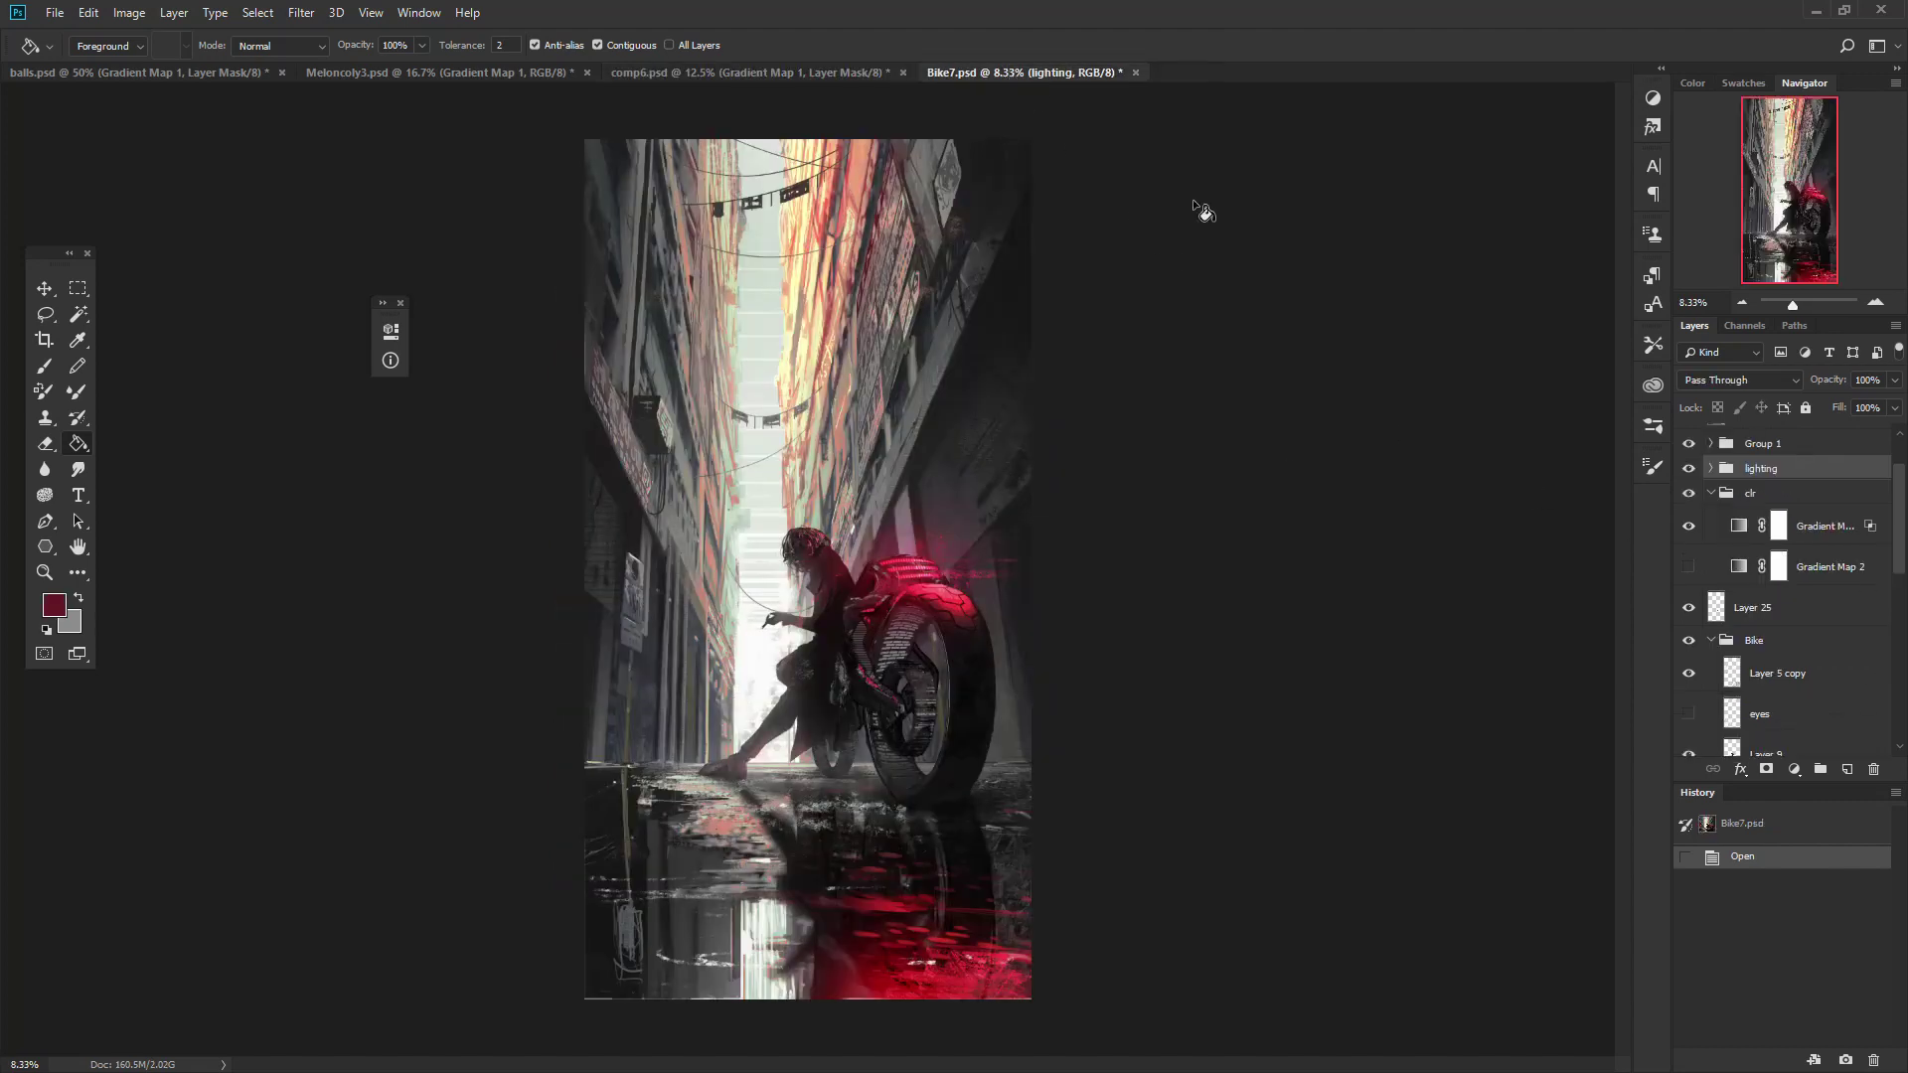
# Hide the Group 1, lighting and clr groups and show them again to compare the bike painting with and without them.
pyautogui.scroll(2, 1713, 648)
pyautogui.click(1688, 518)
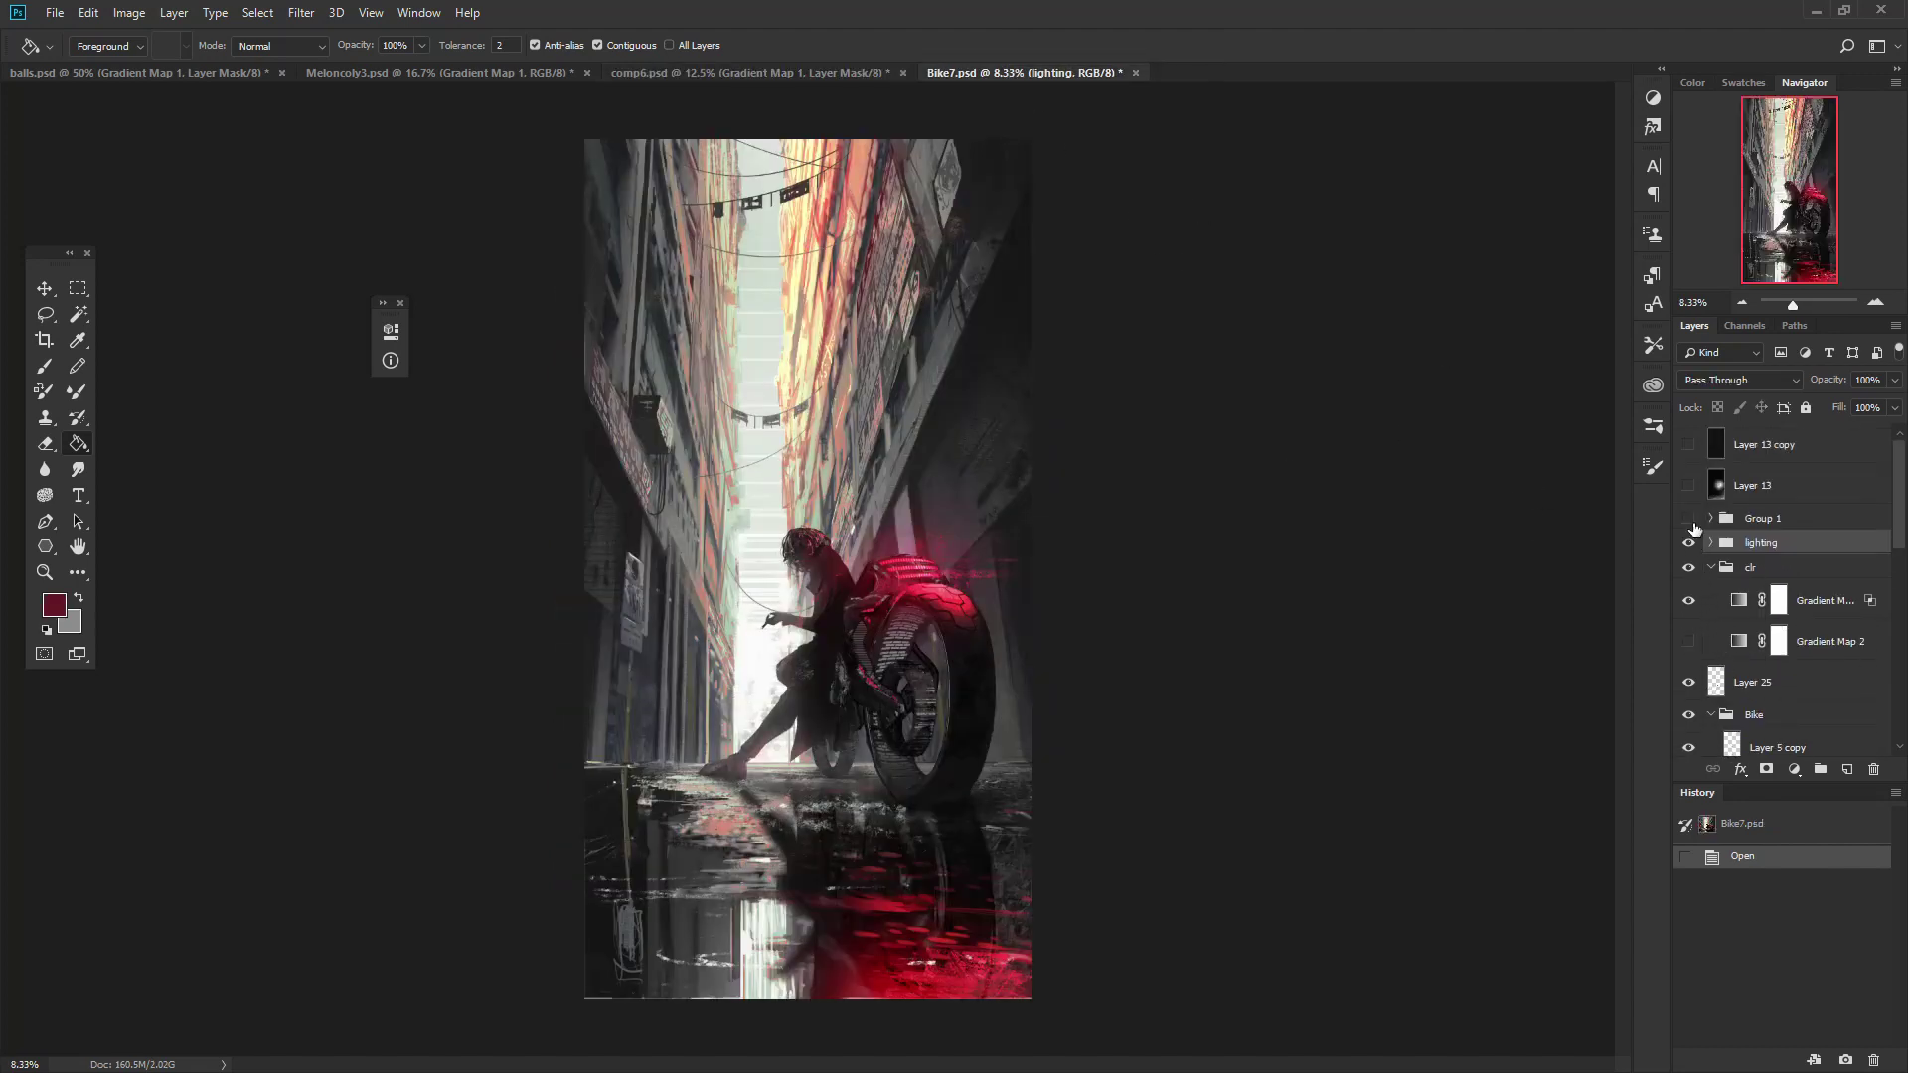
pyautogui.click(1689, 542)
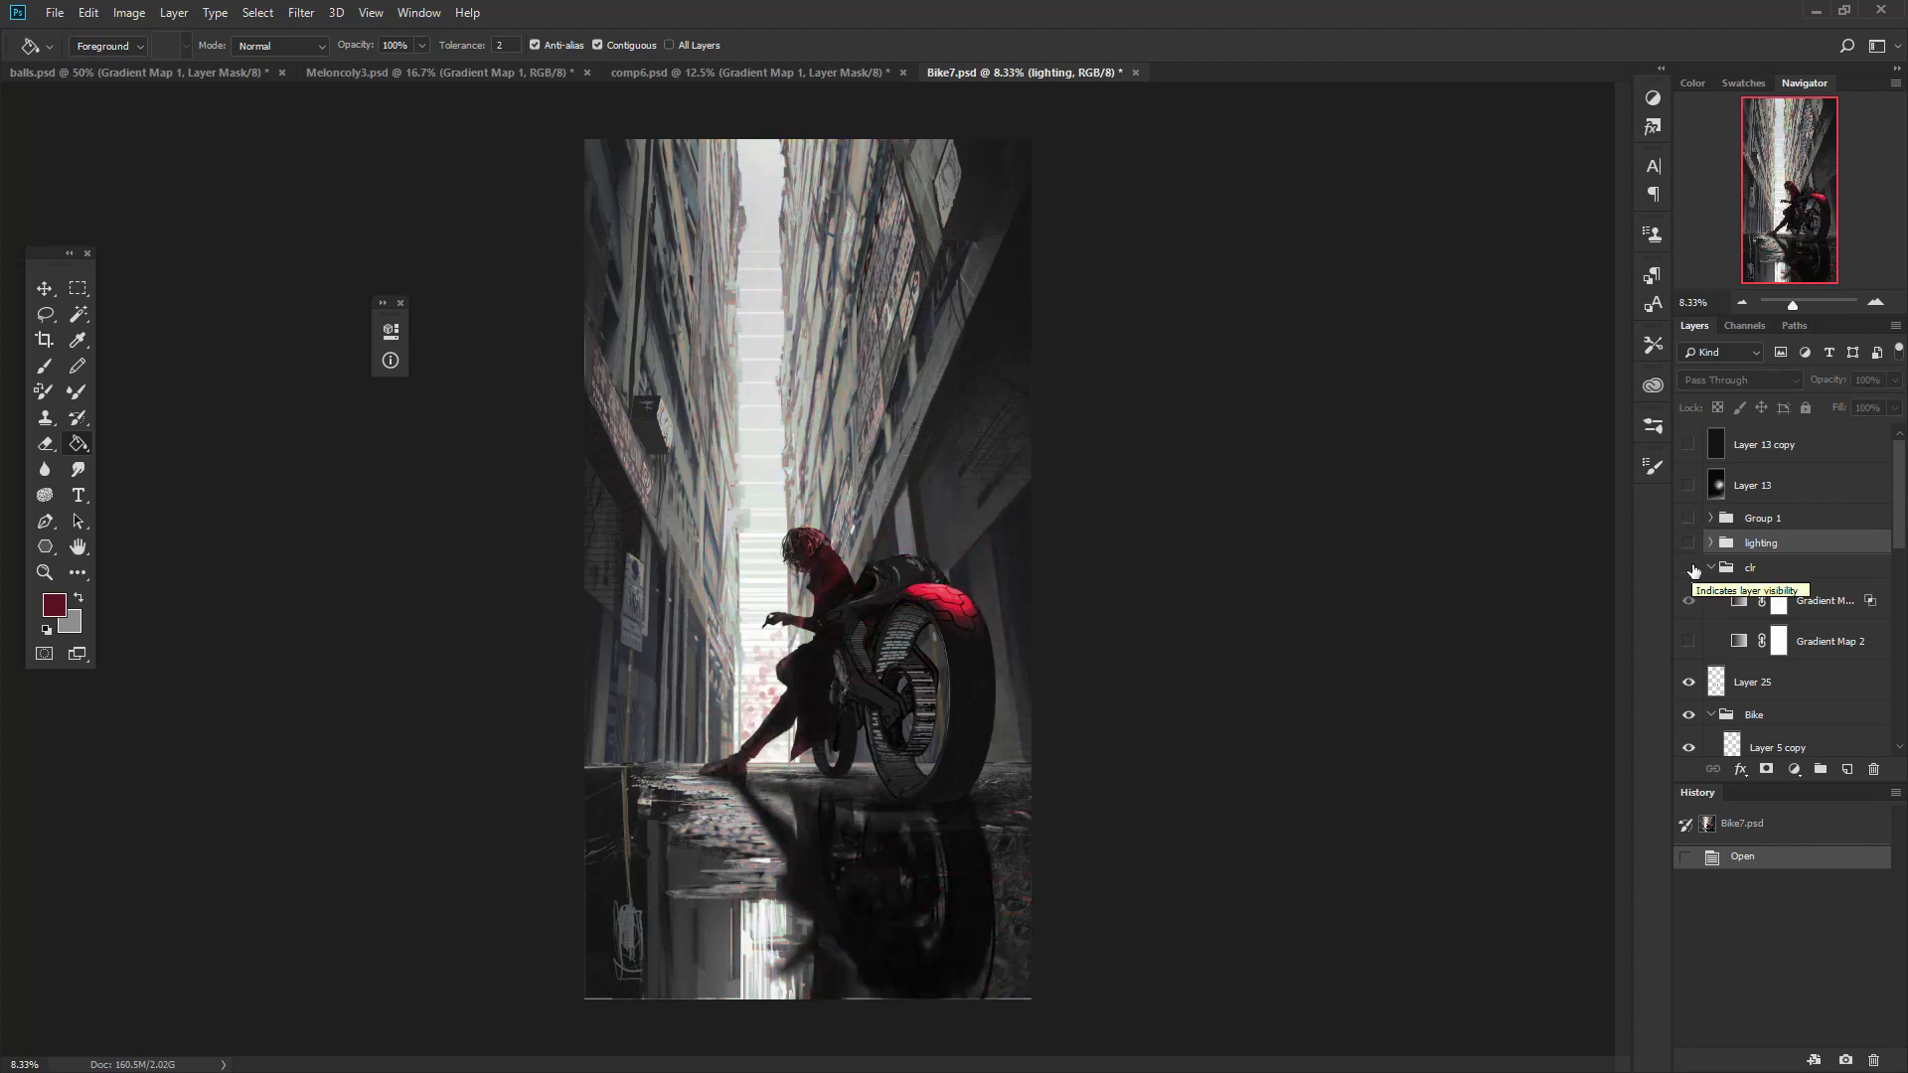
pyautogui.moveTo(1689, 568); pyautogui.dragTo(1688, 517)
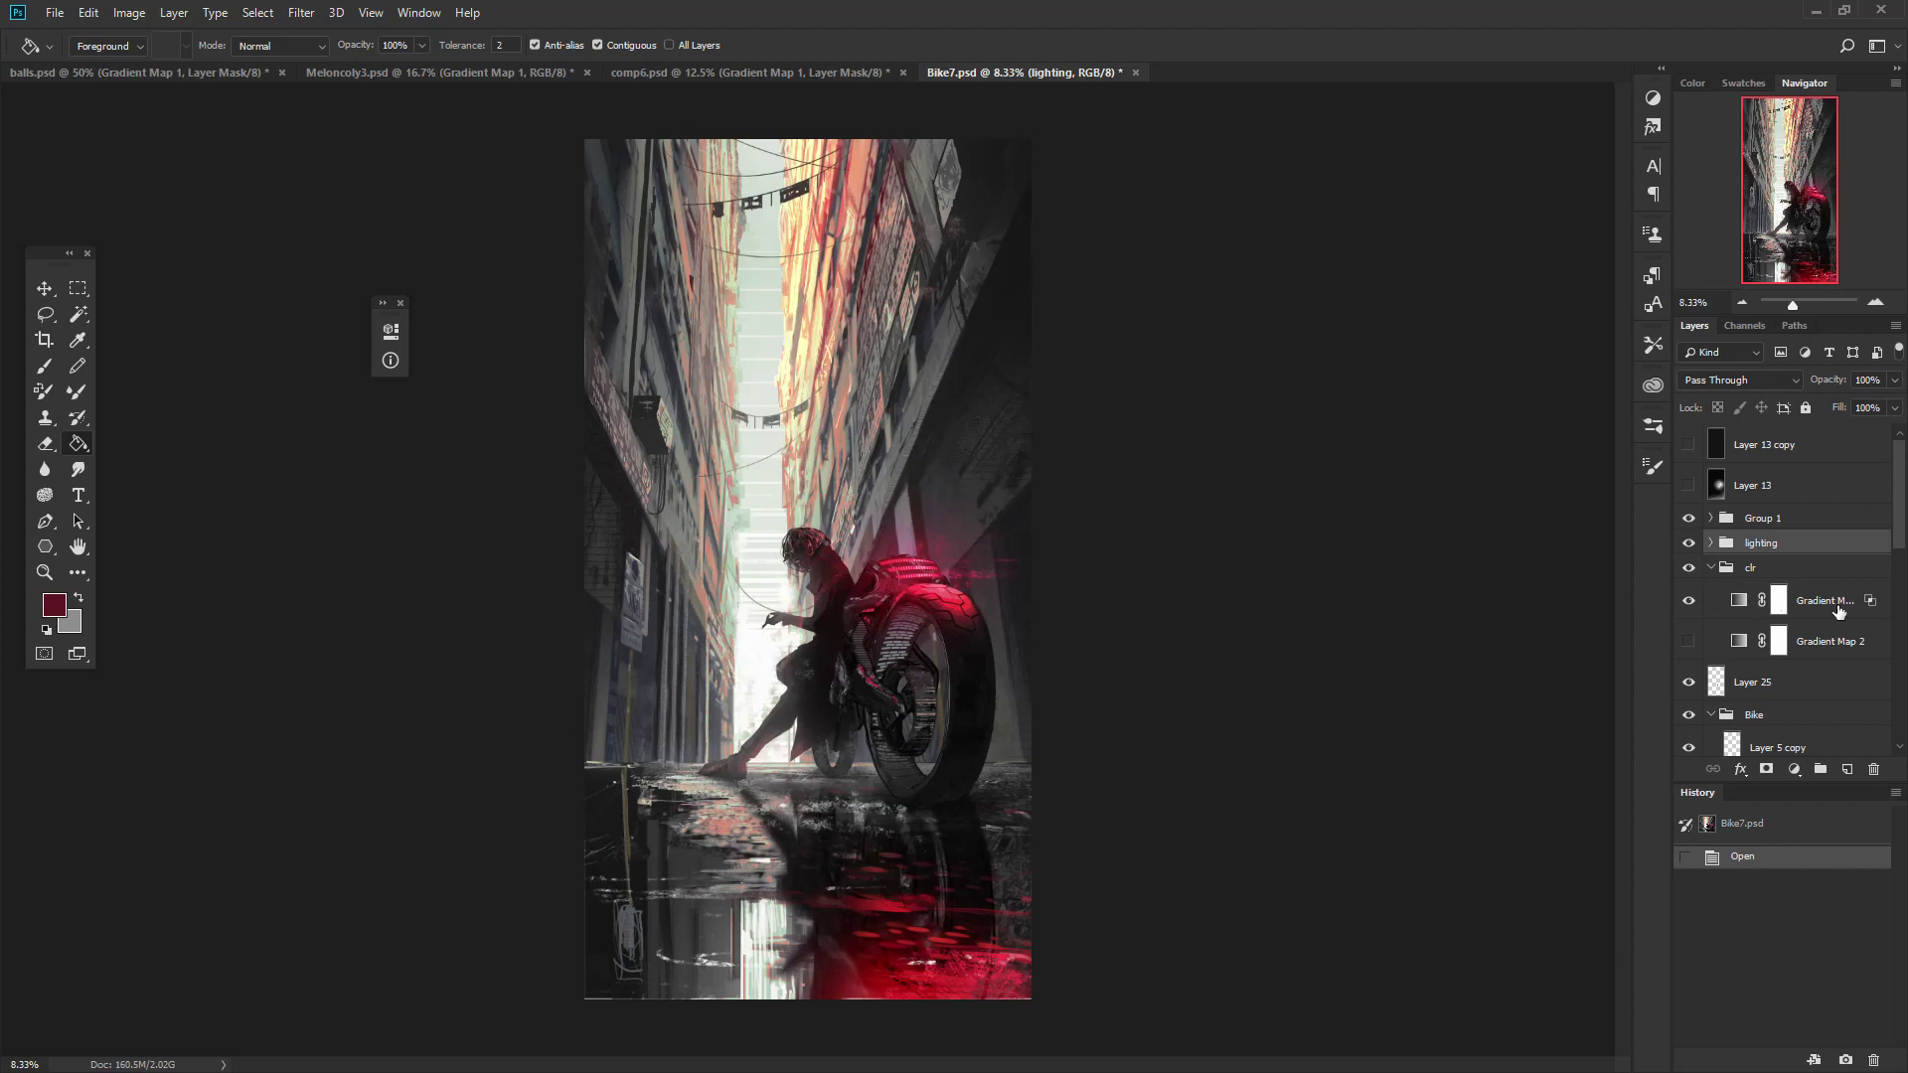
# Examine the gradient map layer and the layers inside the lighting group and Group 1, checking their blend modes.
pyautogui.click(1780, 606)
pyautogui.click(1712, 544)
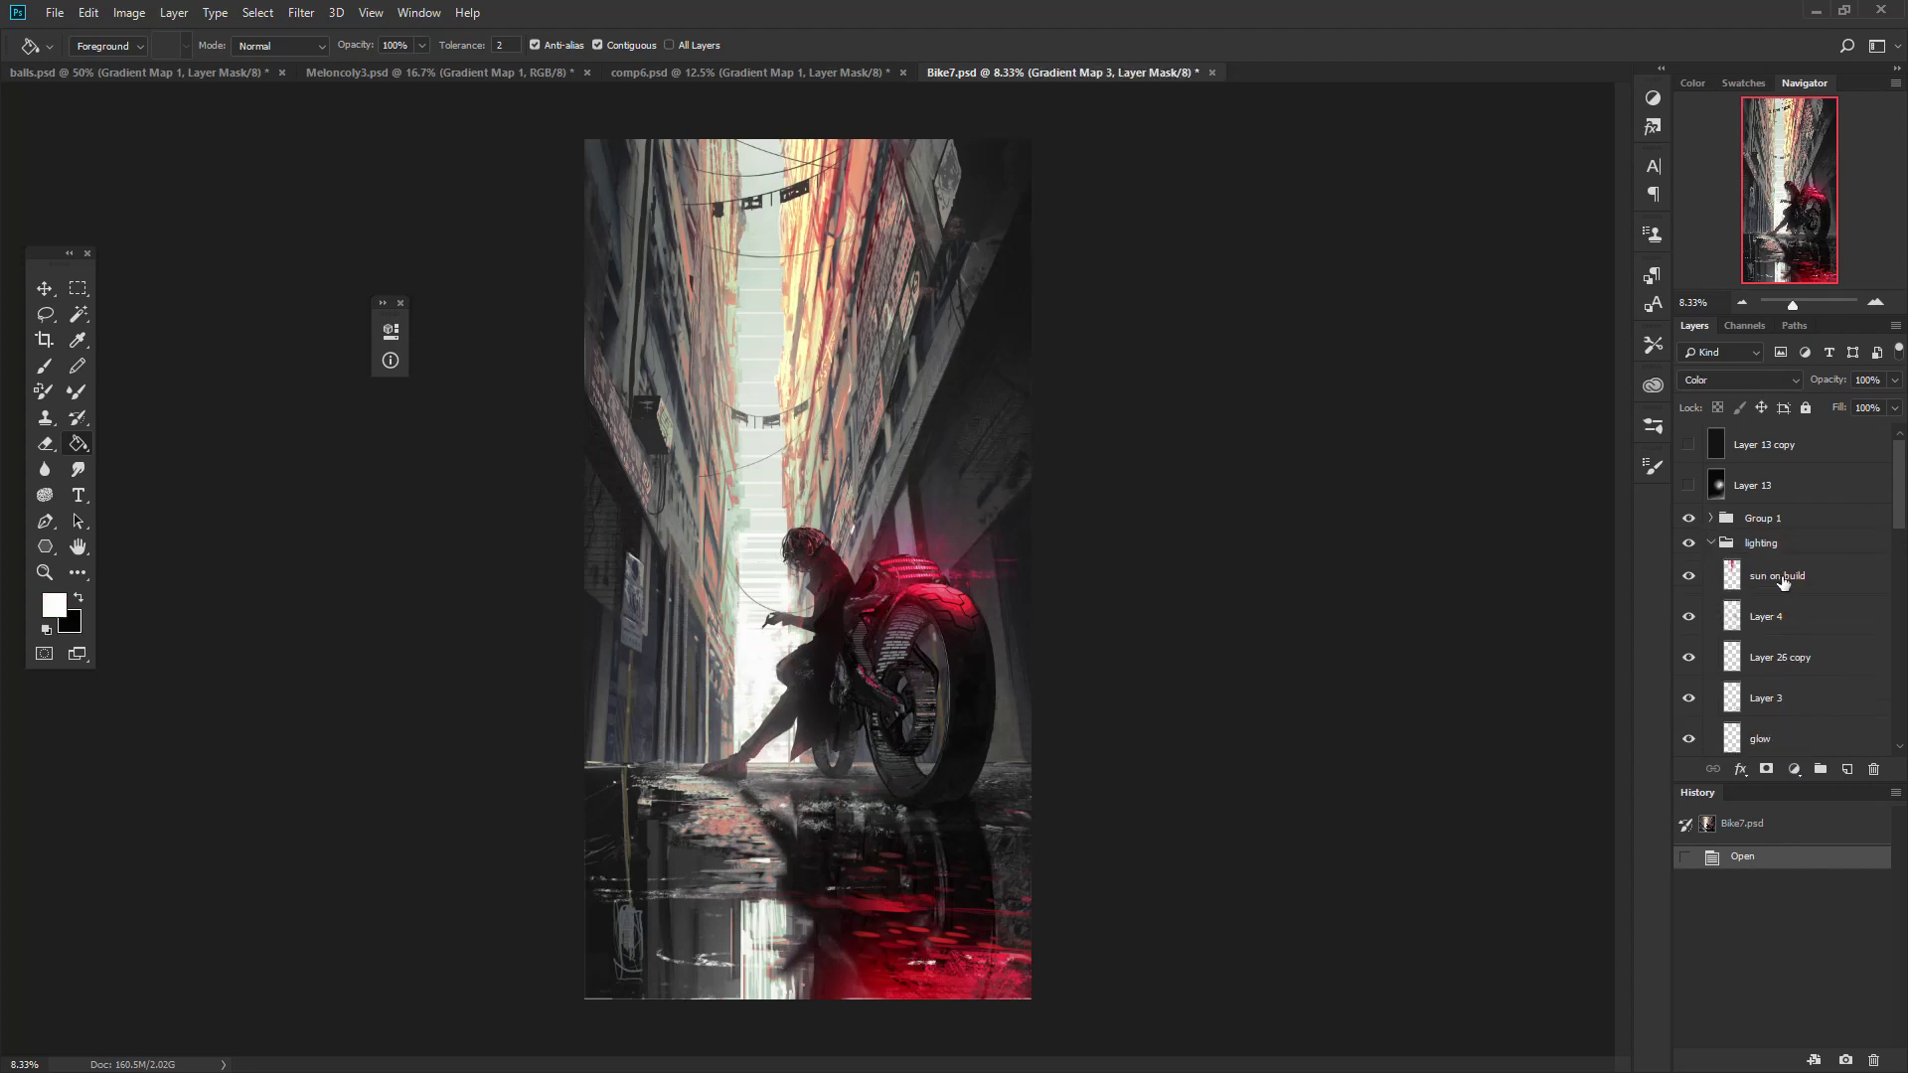
pyautogui.click(1779, 578)
pyautogui.click(1734, 383)
pyautogui.click(1738, 391)
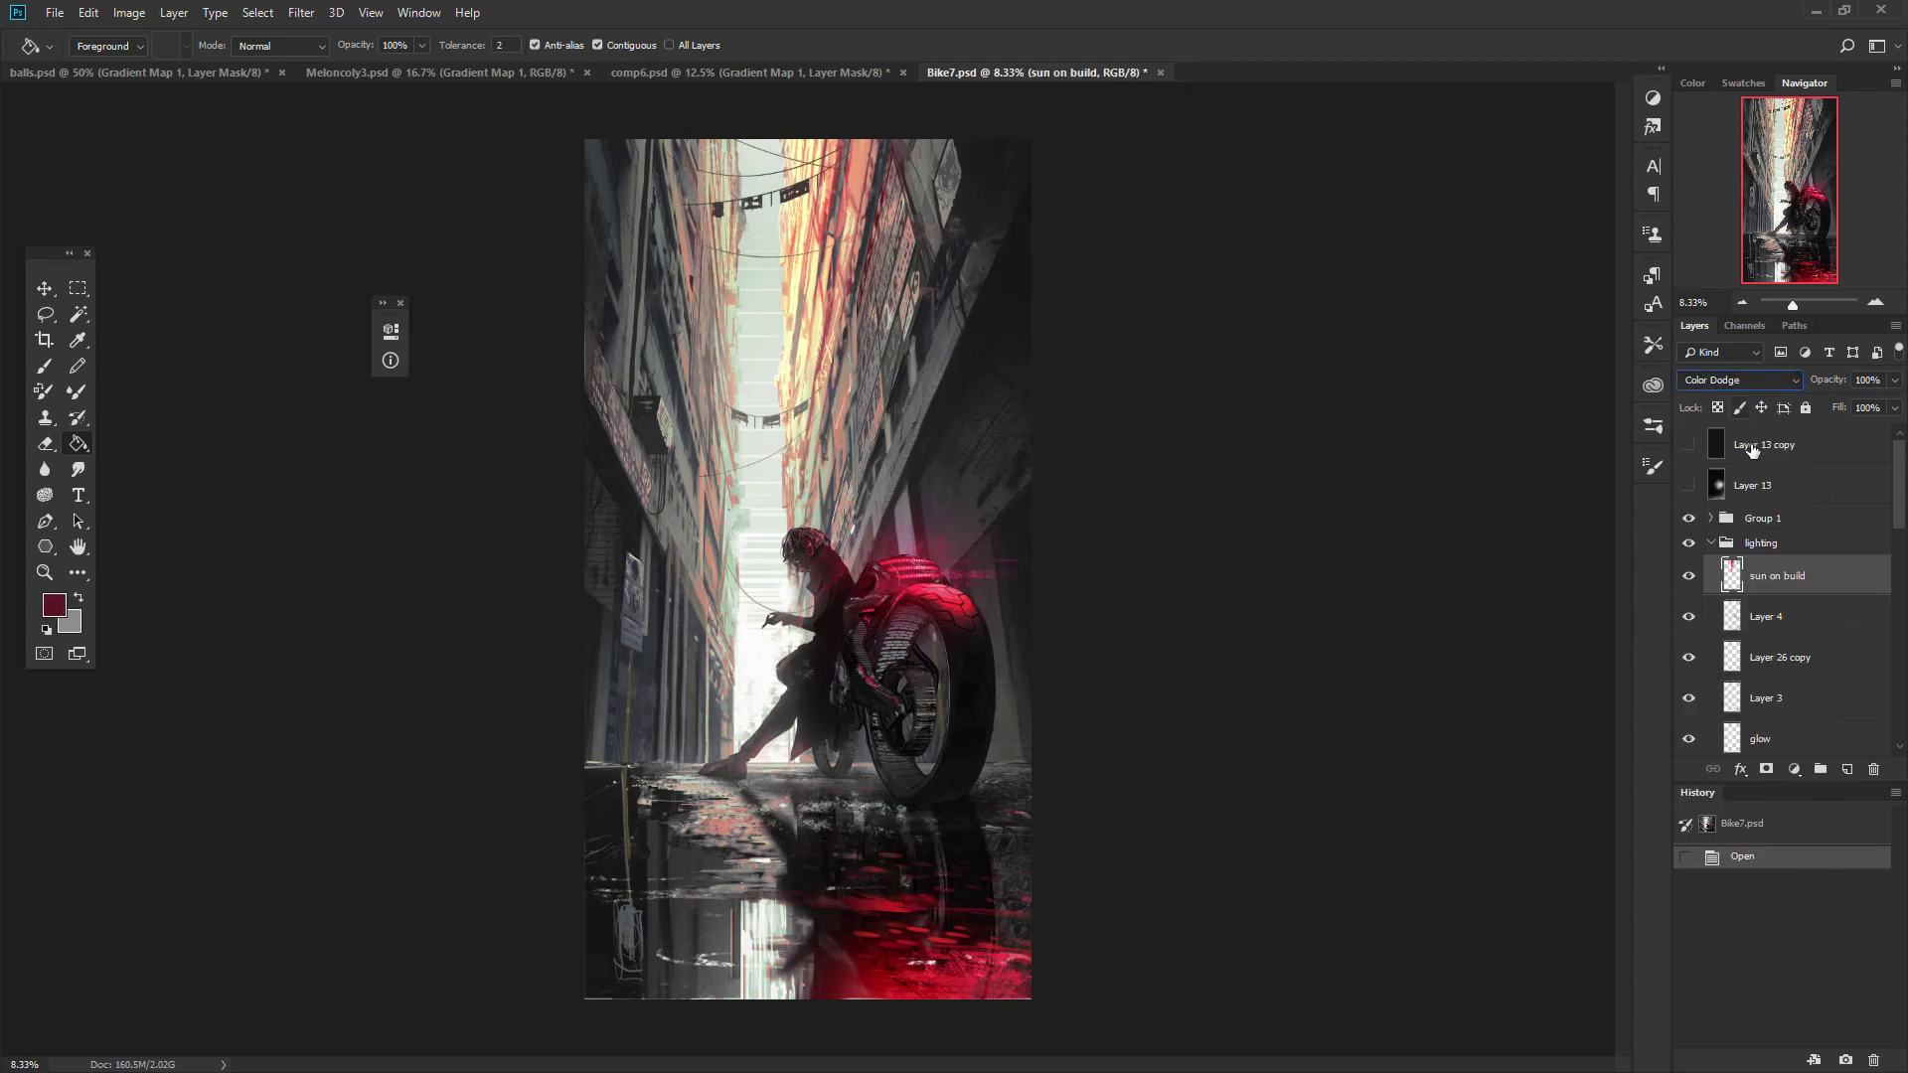
pyautogui.click(1778, 643)
pyautogui.click(1771, 703)
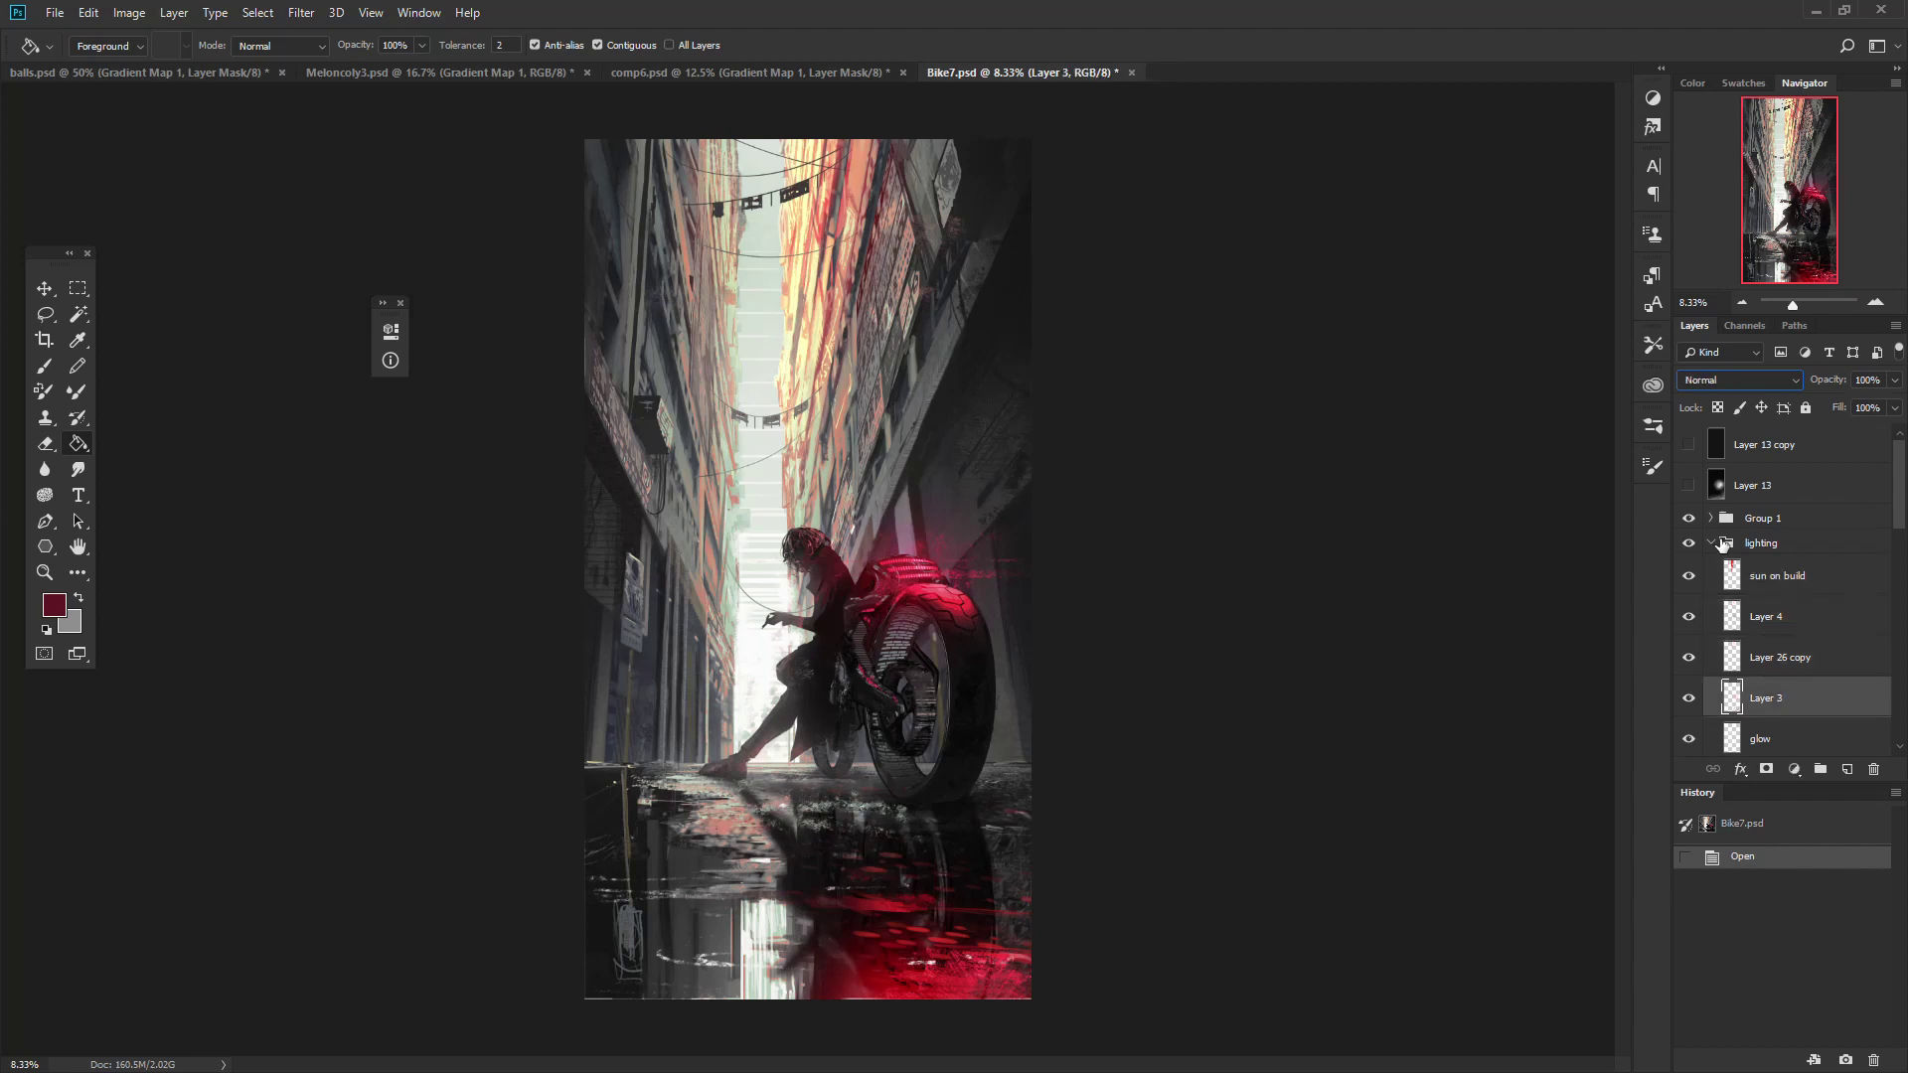
pyautogui.click(1710, 517)
pyautogui.click(1767, 596)
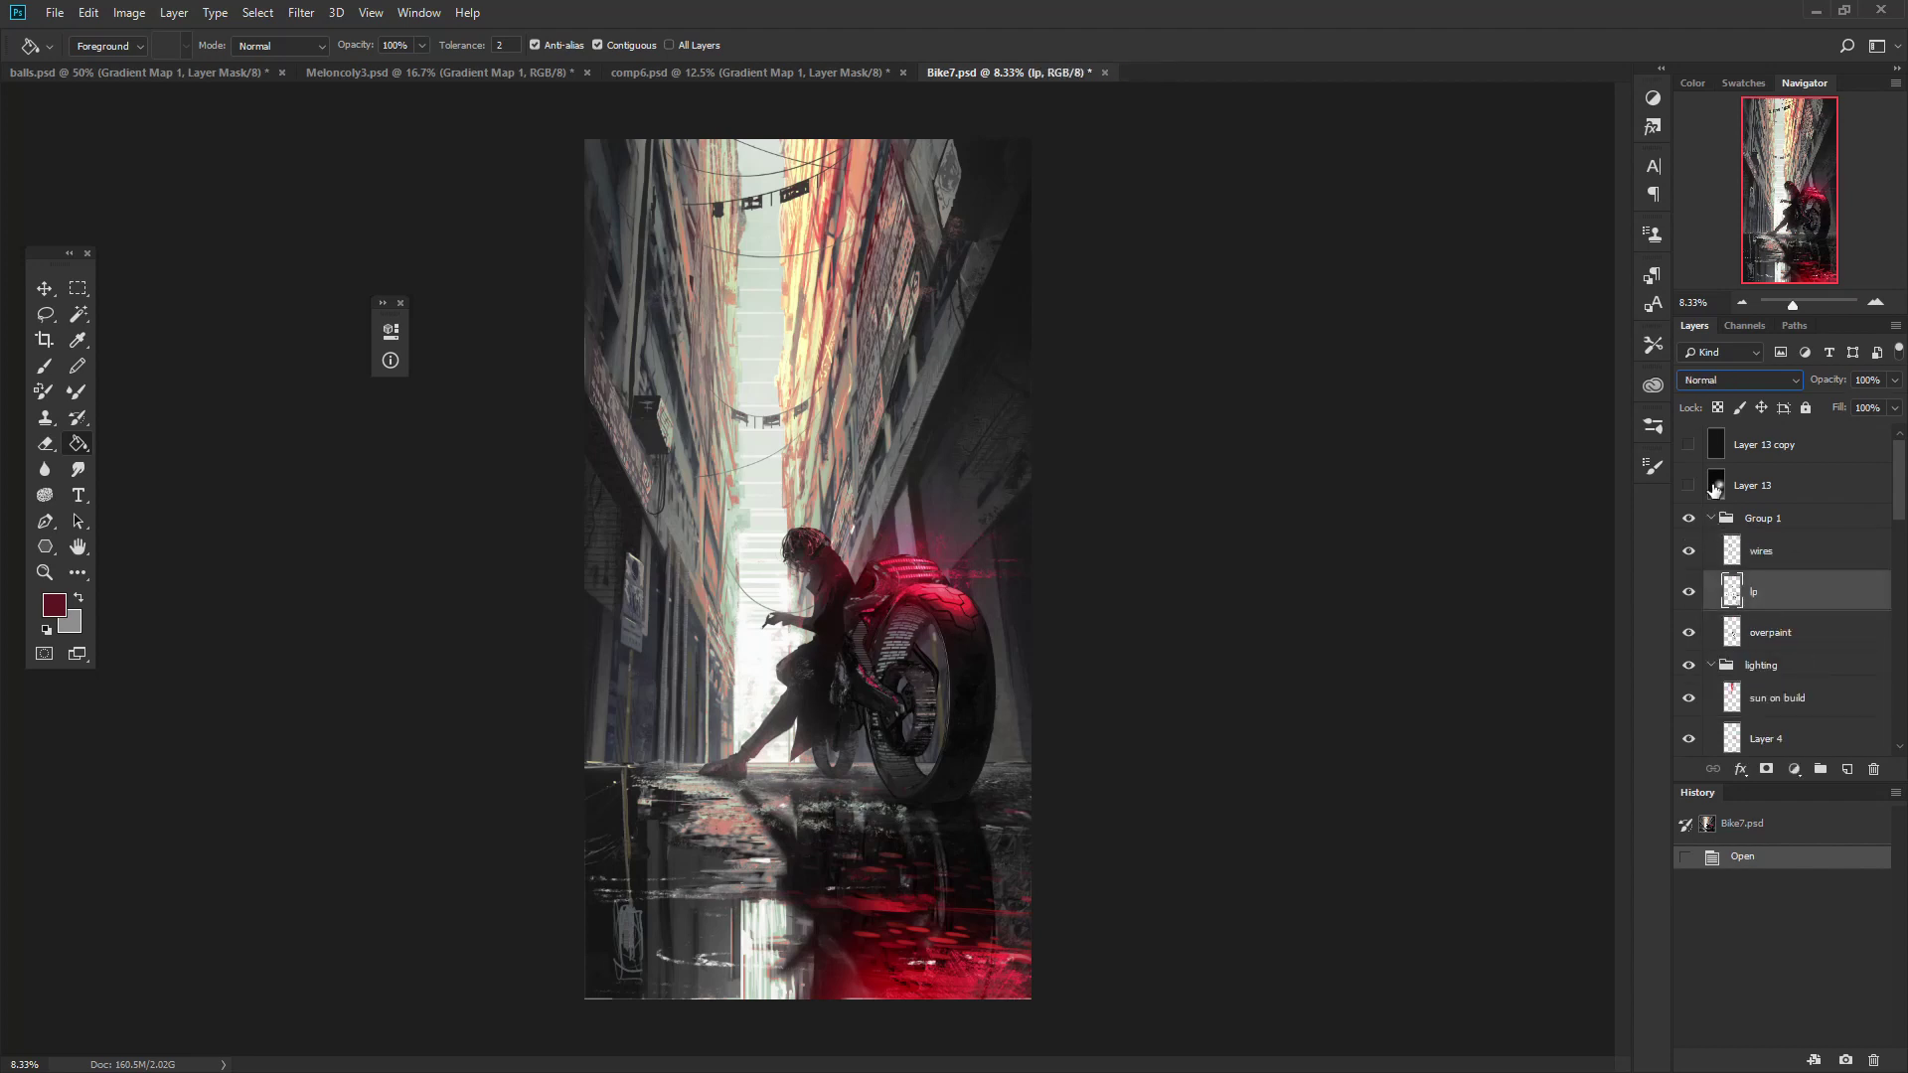
pyautogui.click(1709, 517)
# Glance at comp6.psd, switch to Meloncoly3.psd, and hide and show its Gradient Map 1 layer to compare greyscale with color.
pyautogui.click(775, 78)
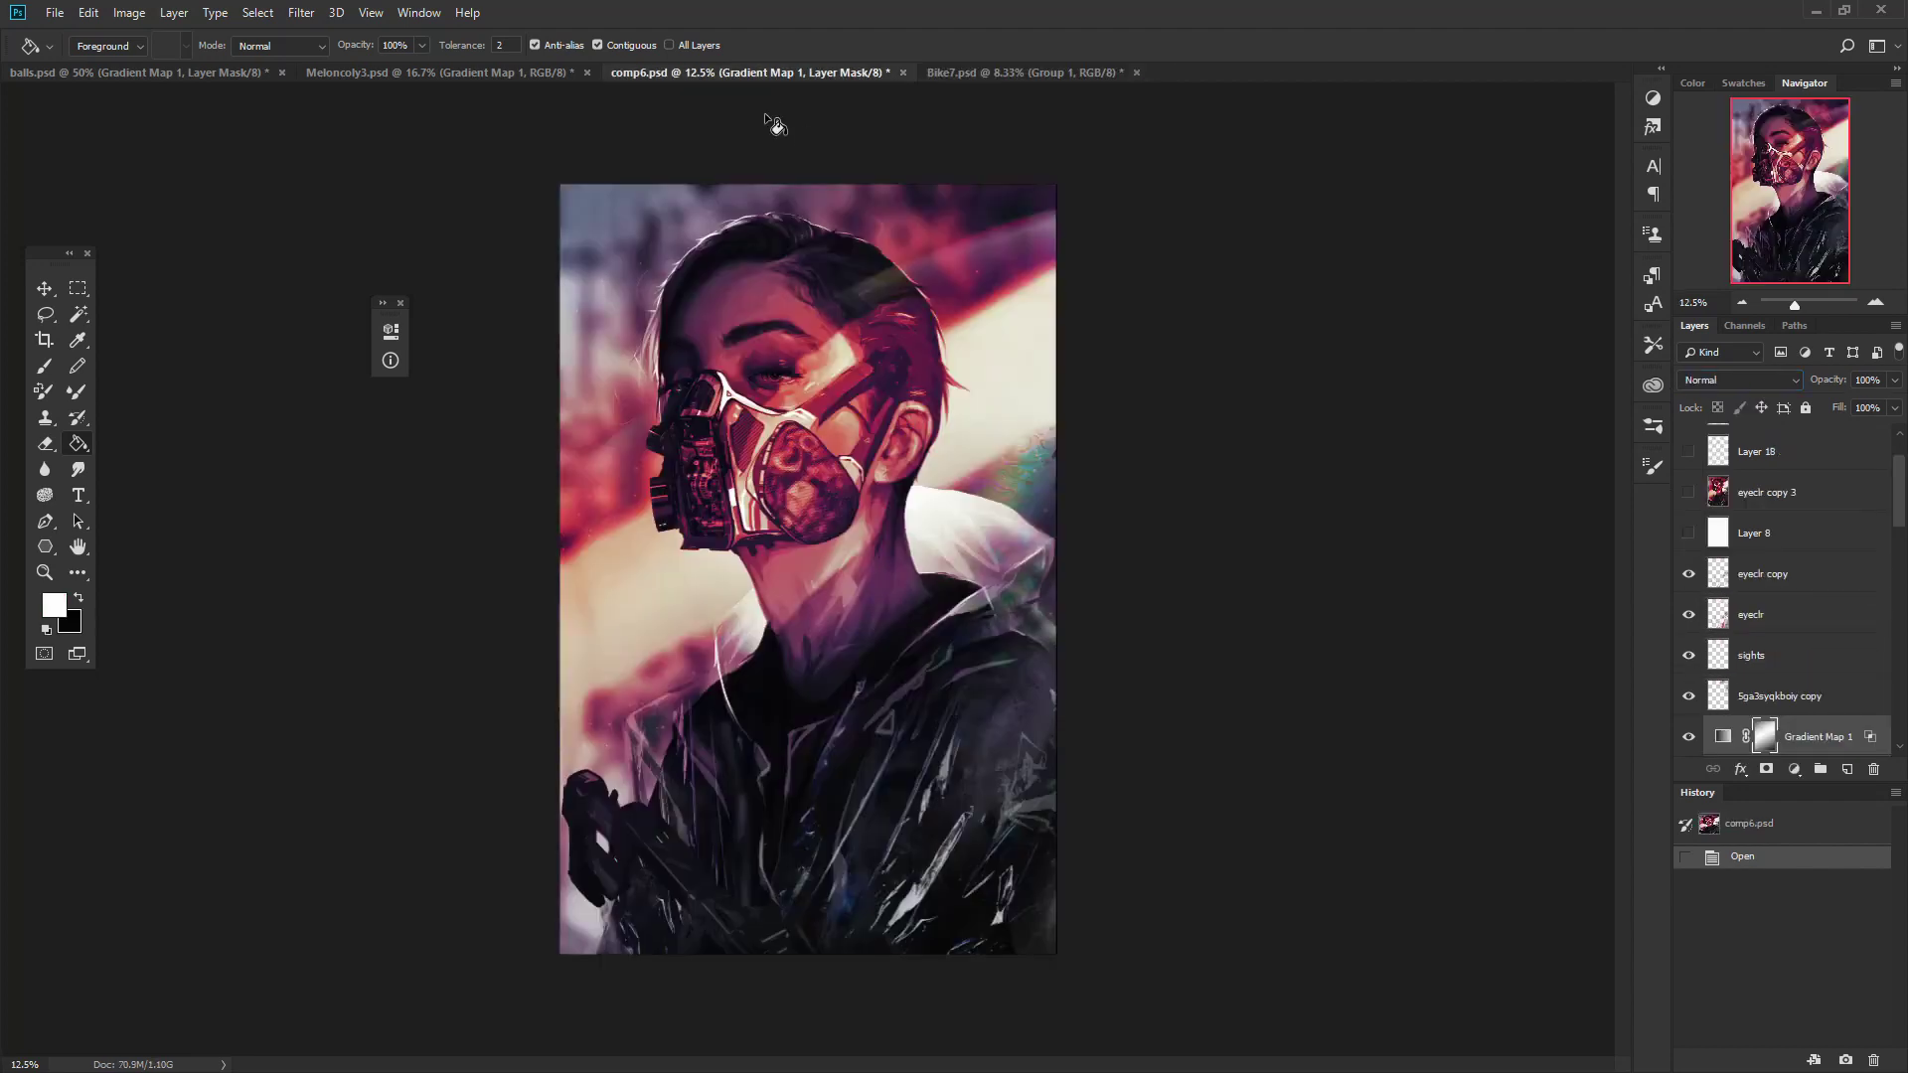
pyautogui.click(371, 74)
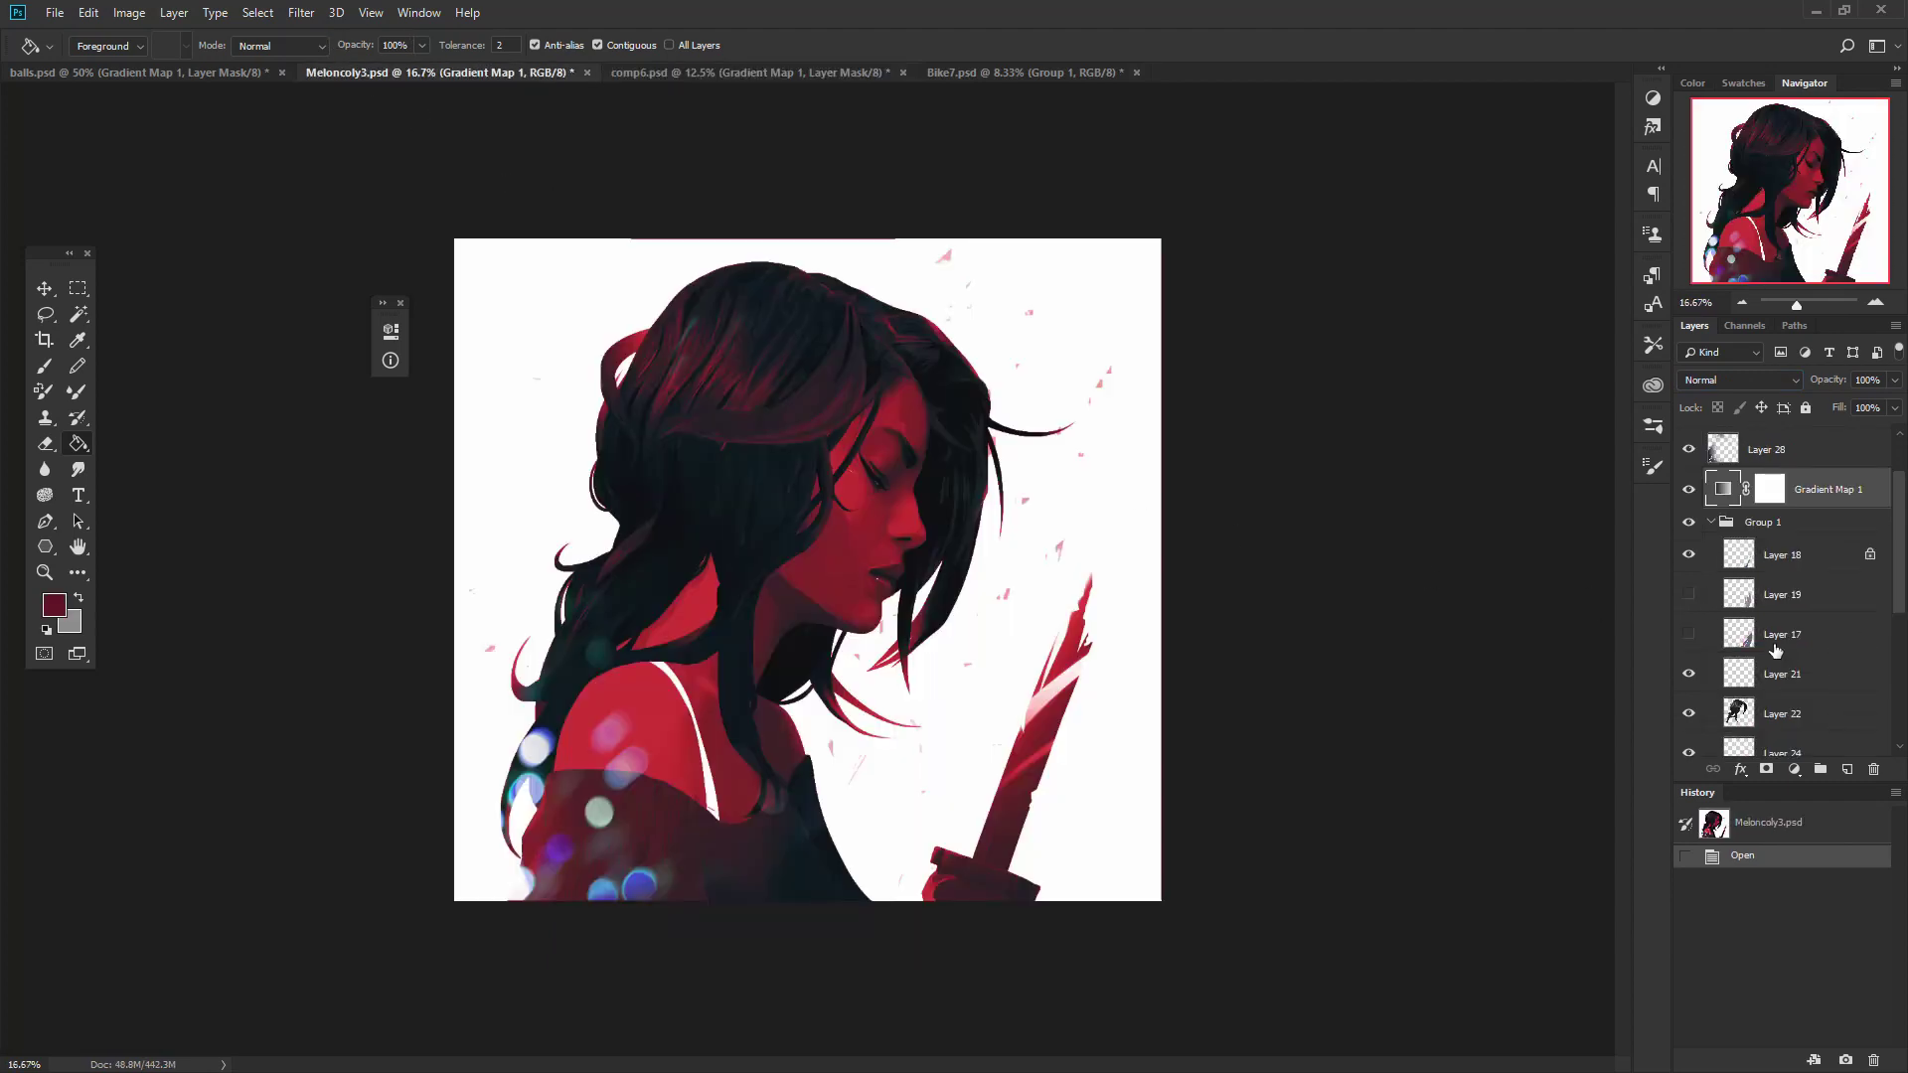
pyautogui.click(1688, 491)
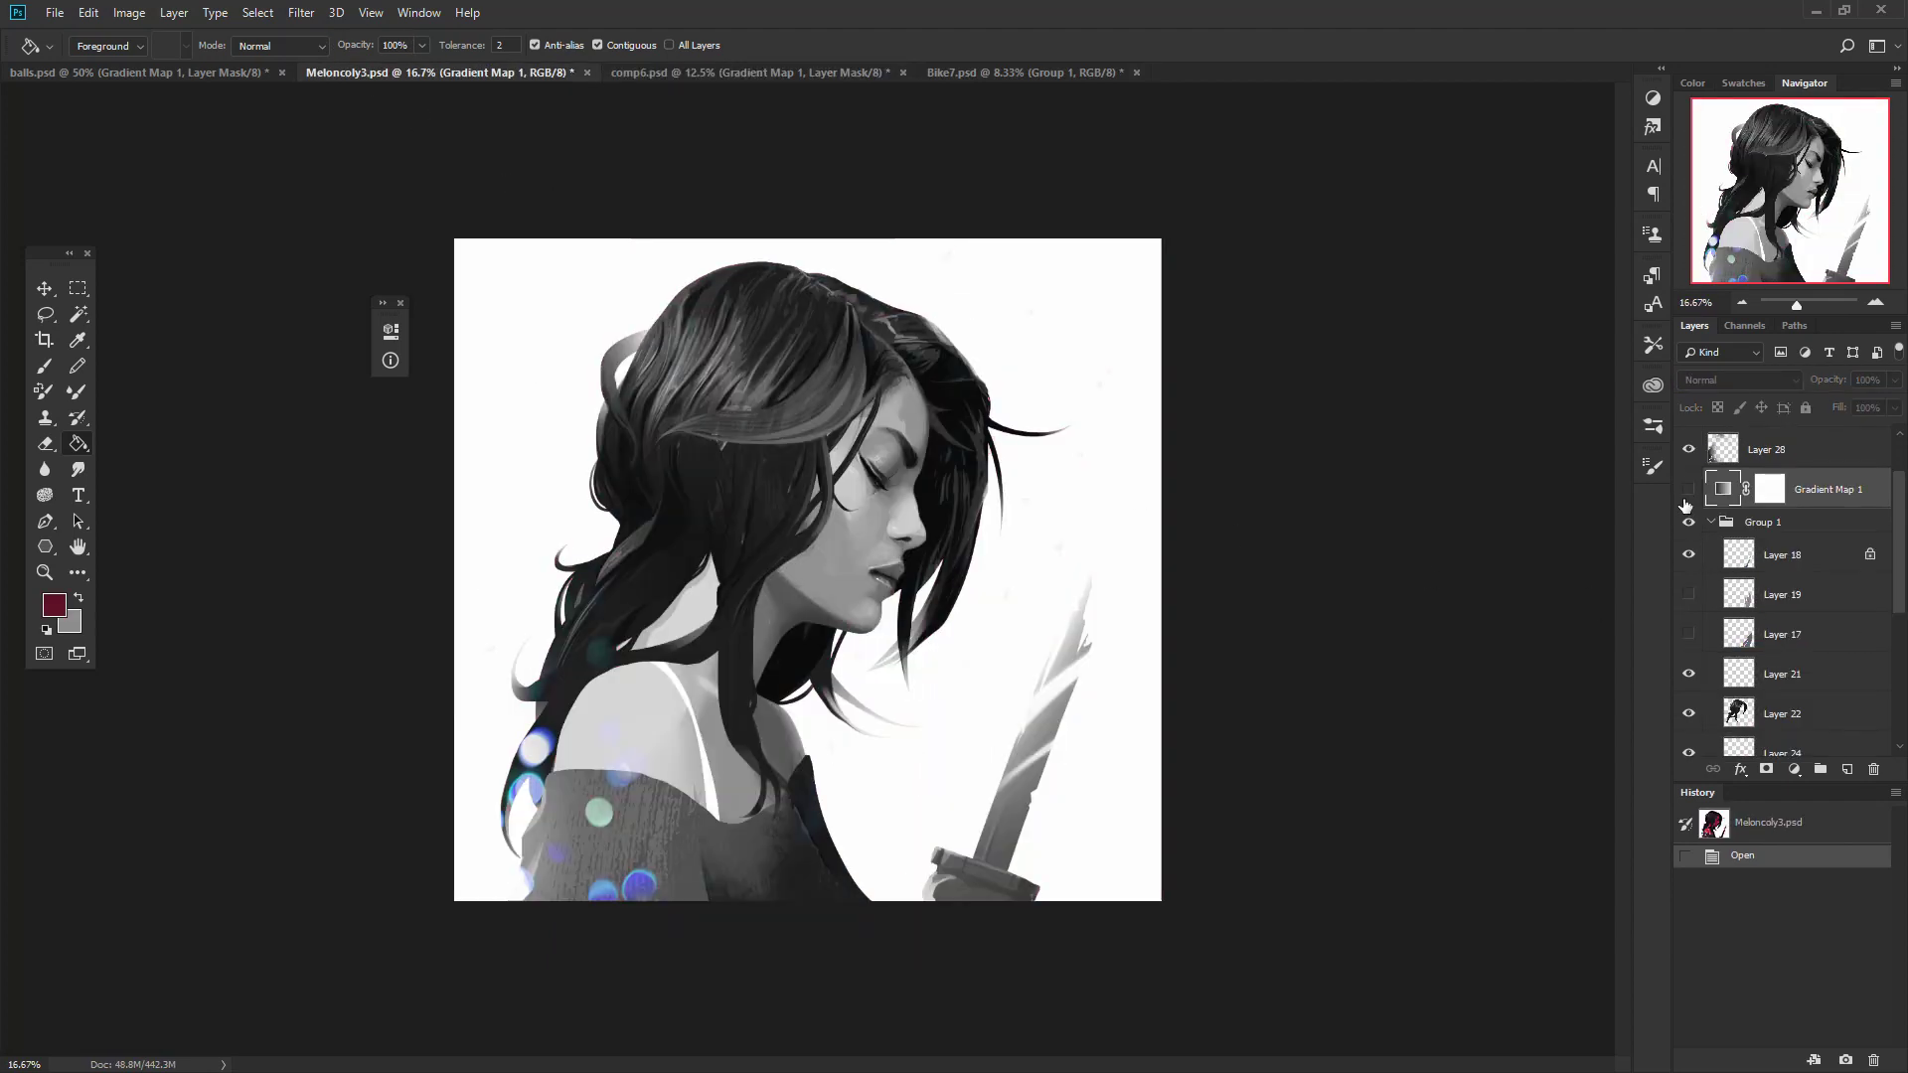
pyautogui.click(1688, 489)
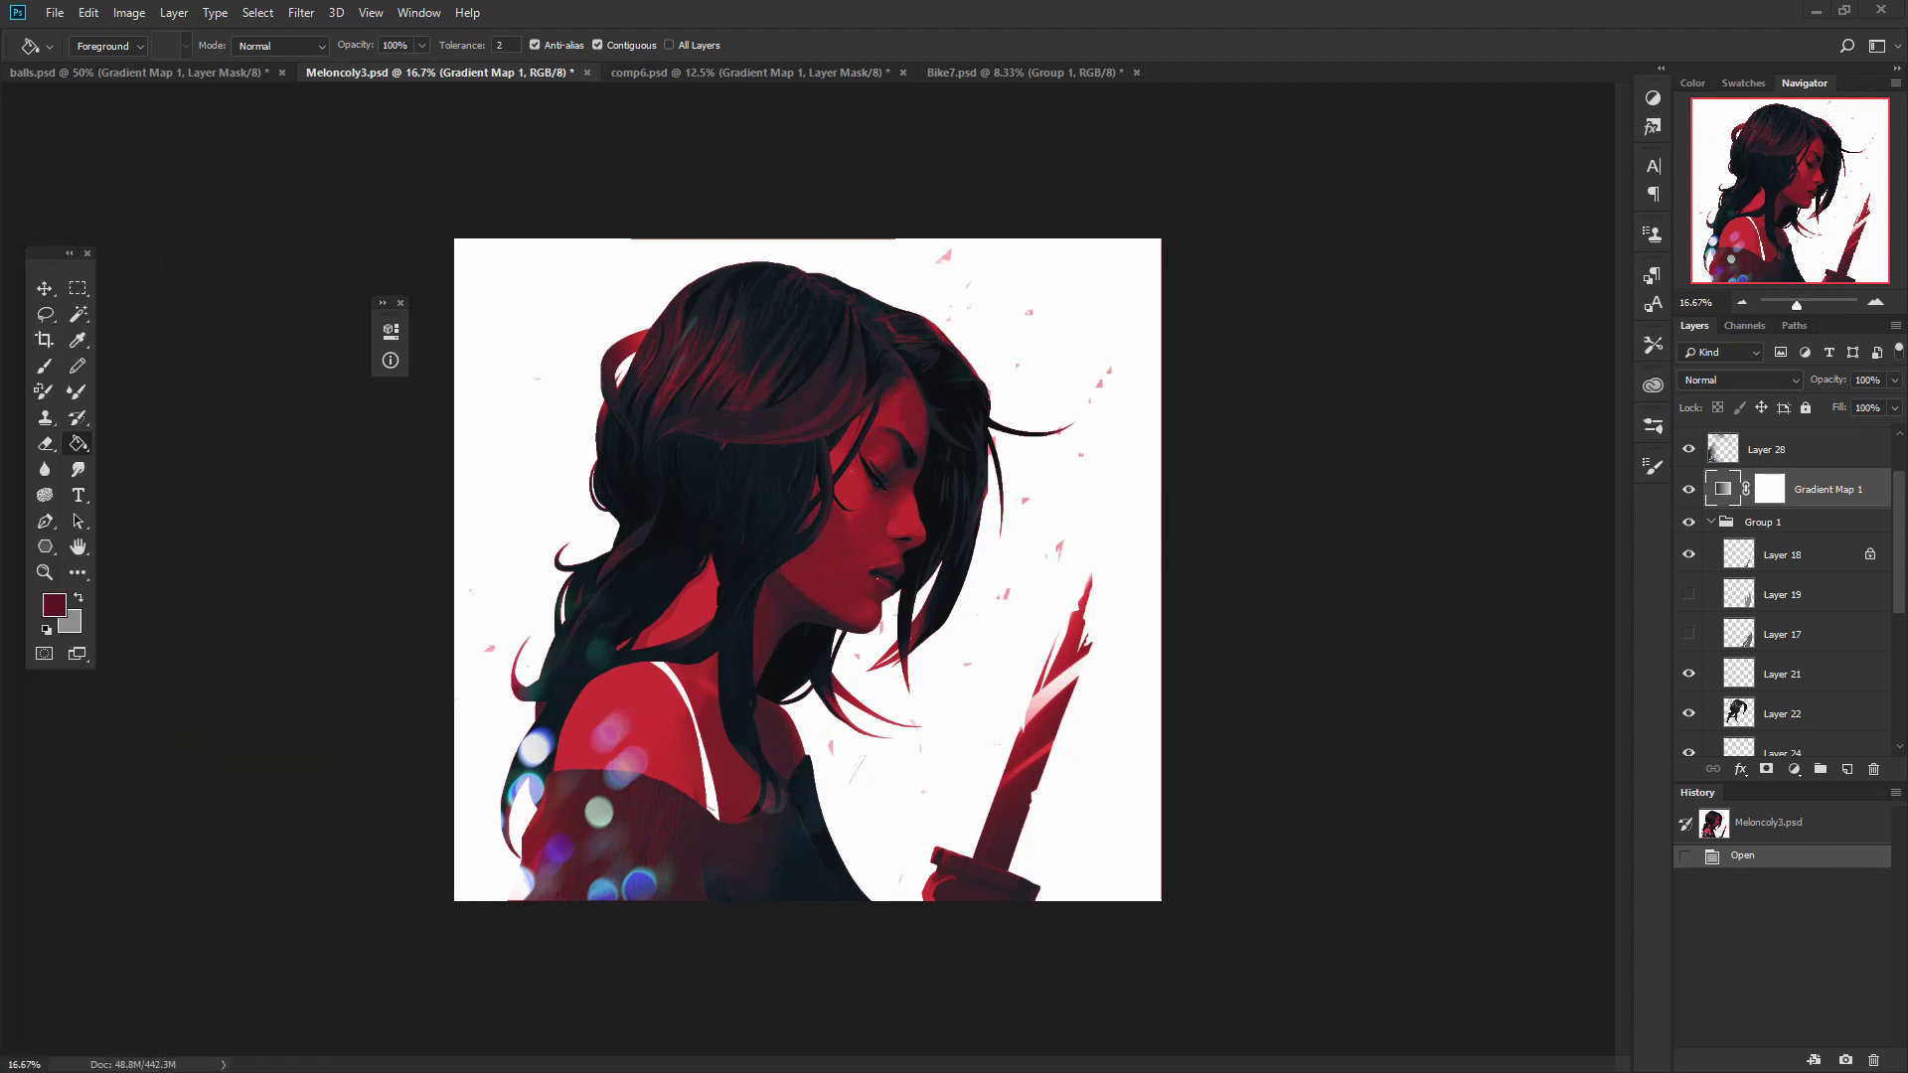
# Bring the browser window with the finished Melancholy artwork on ArtStation into view for comparison, and move it away again.
pyautogui.moveTo(2, 298); pyautogui.dragTo(239, 36)
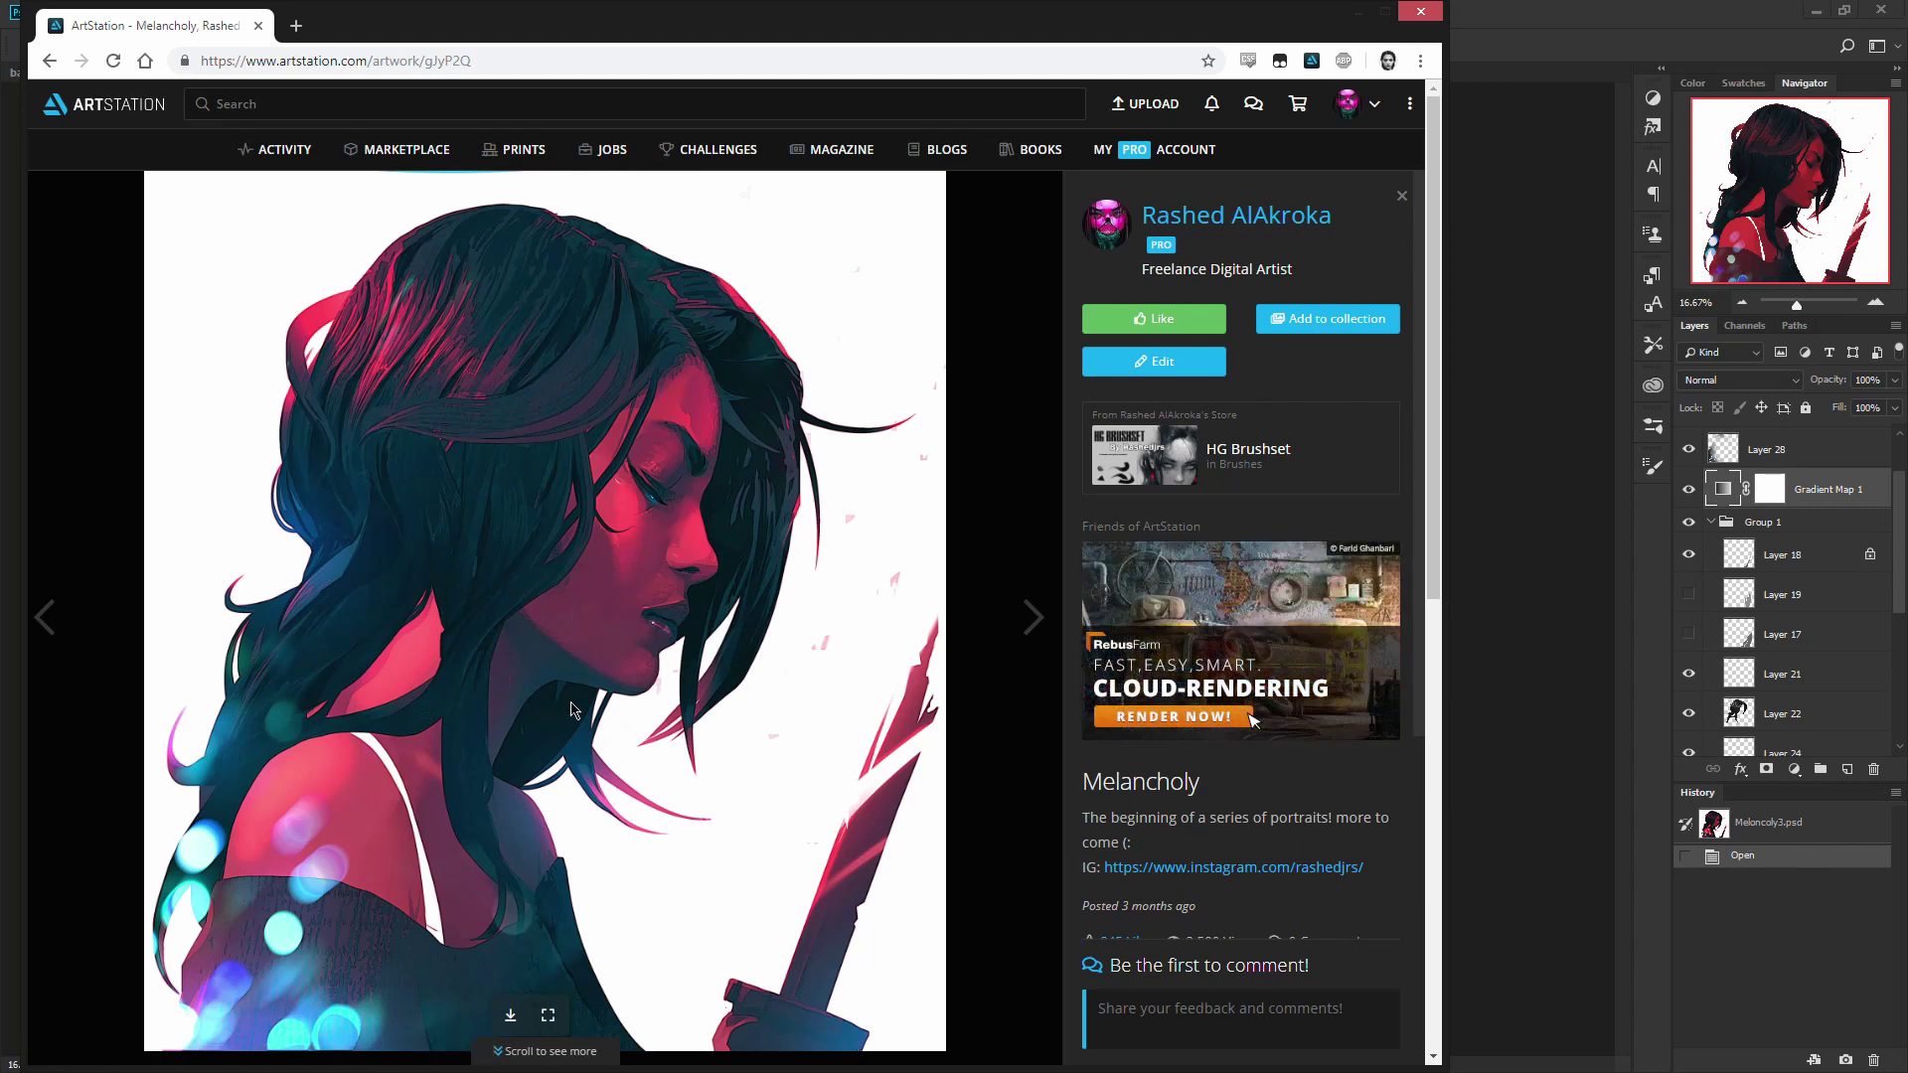
pyautogui.scroll(-2, 554, 624)
pyautogui.scroll(2, 551, 628)
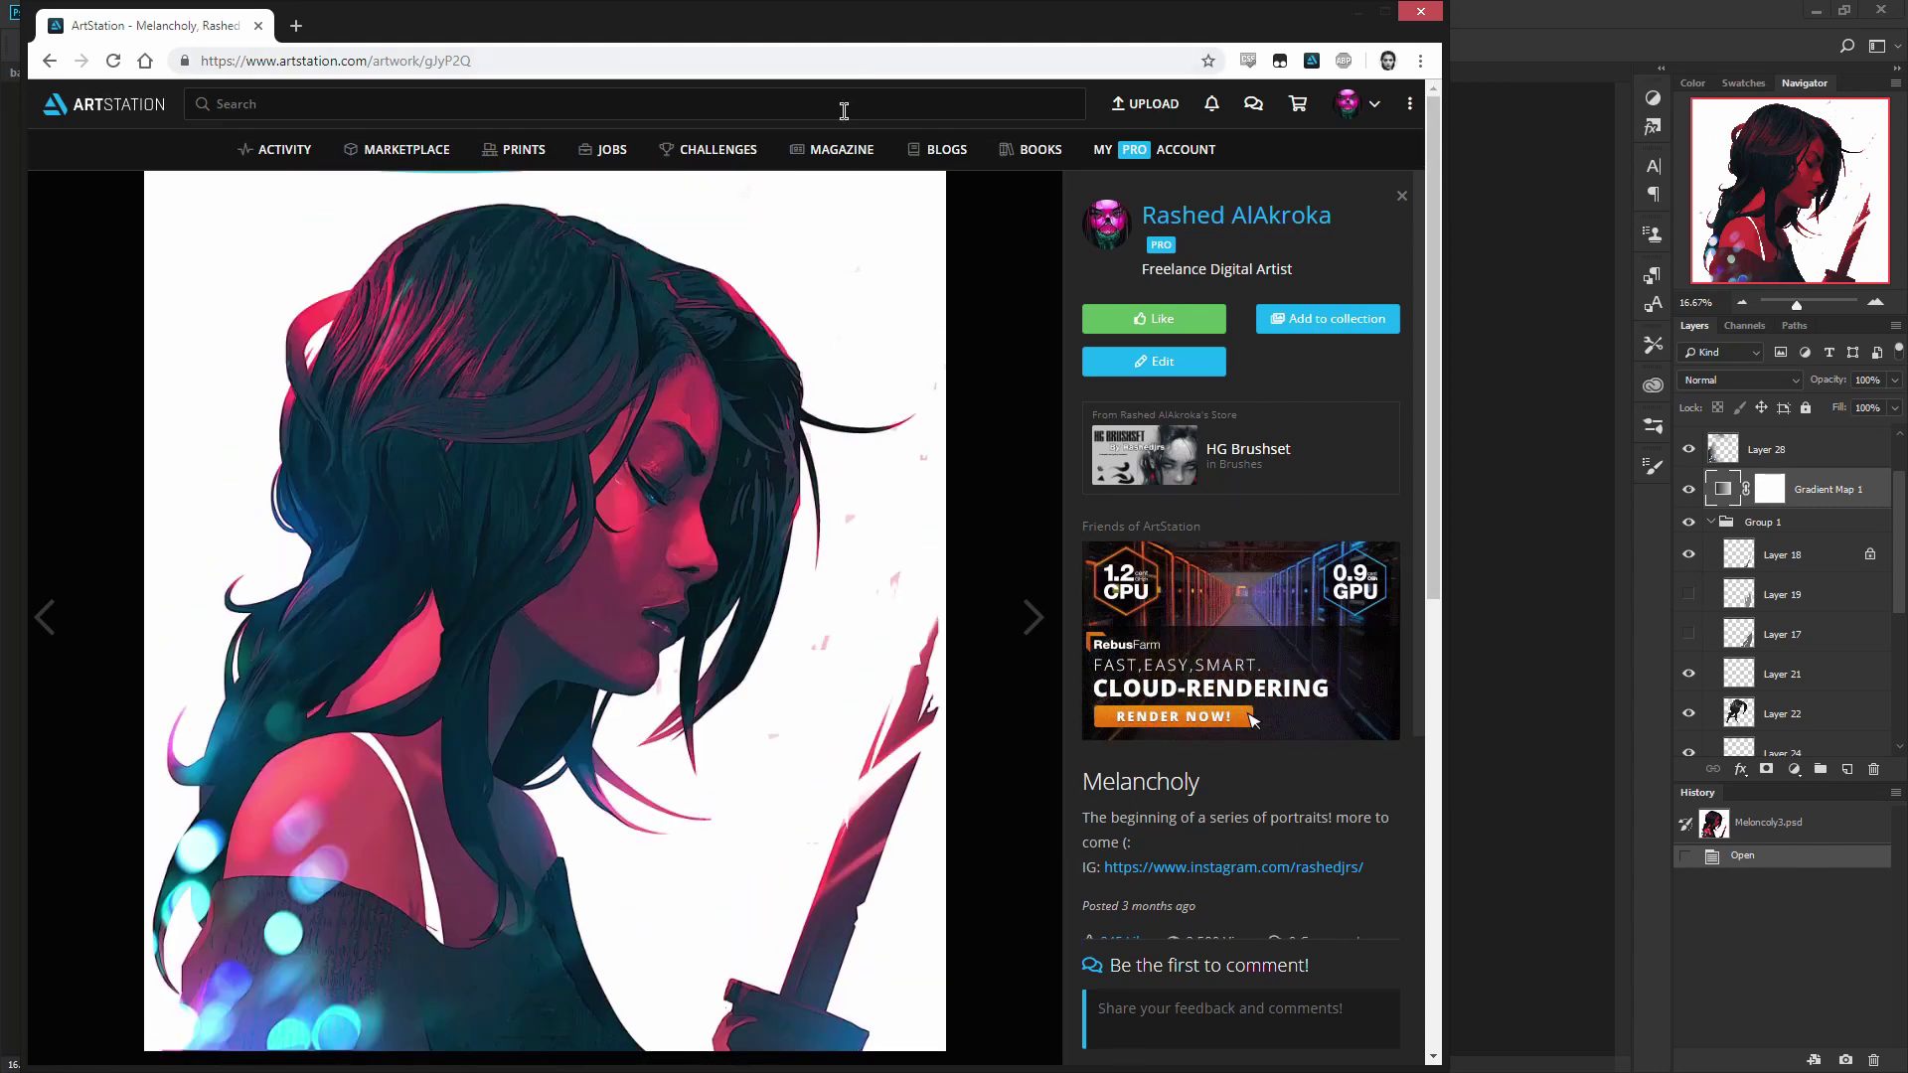
pyautogui.moveTo(829, 25); pyautogui.dragTo(967, 829)
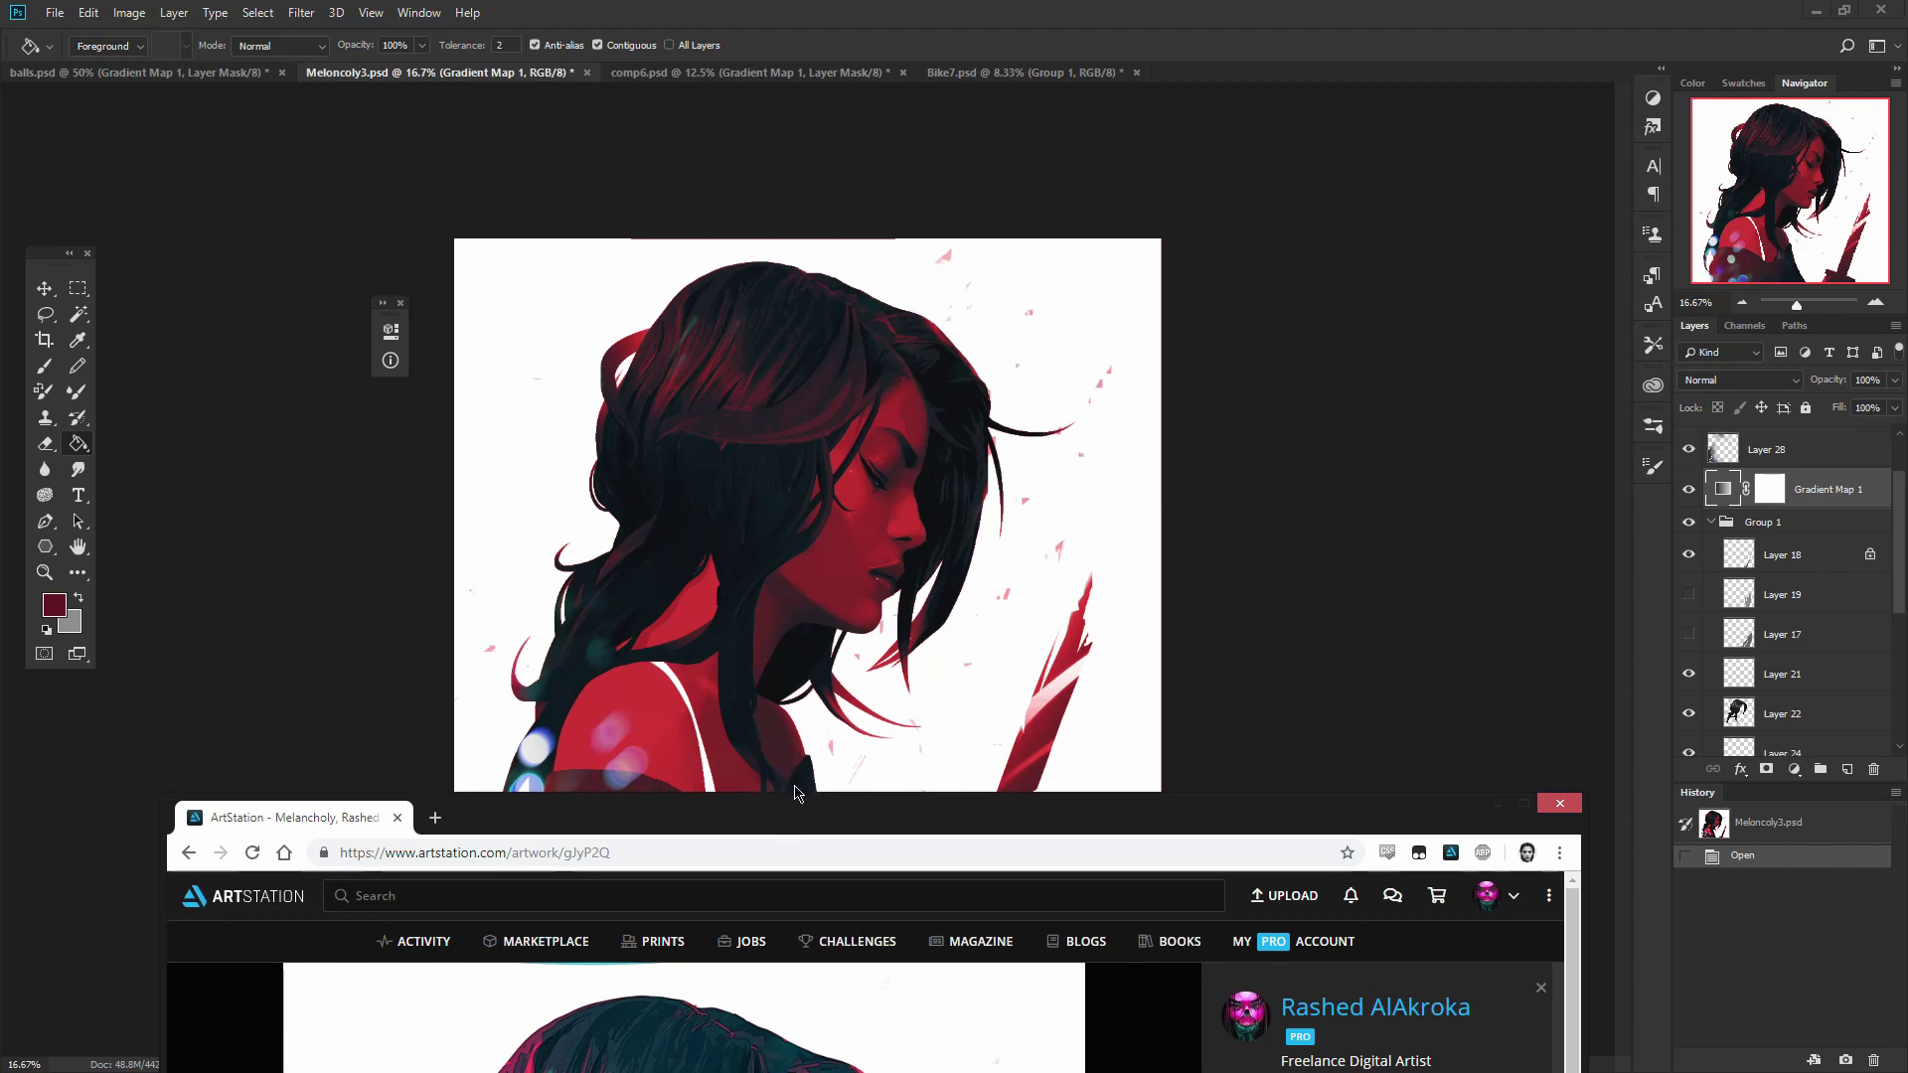
pyautogui.moveTo(790, 823); pyautogui.dragTo(0, 107)
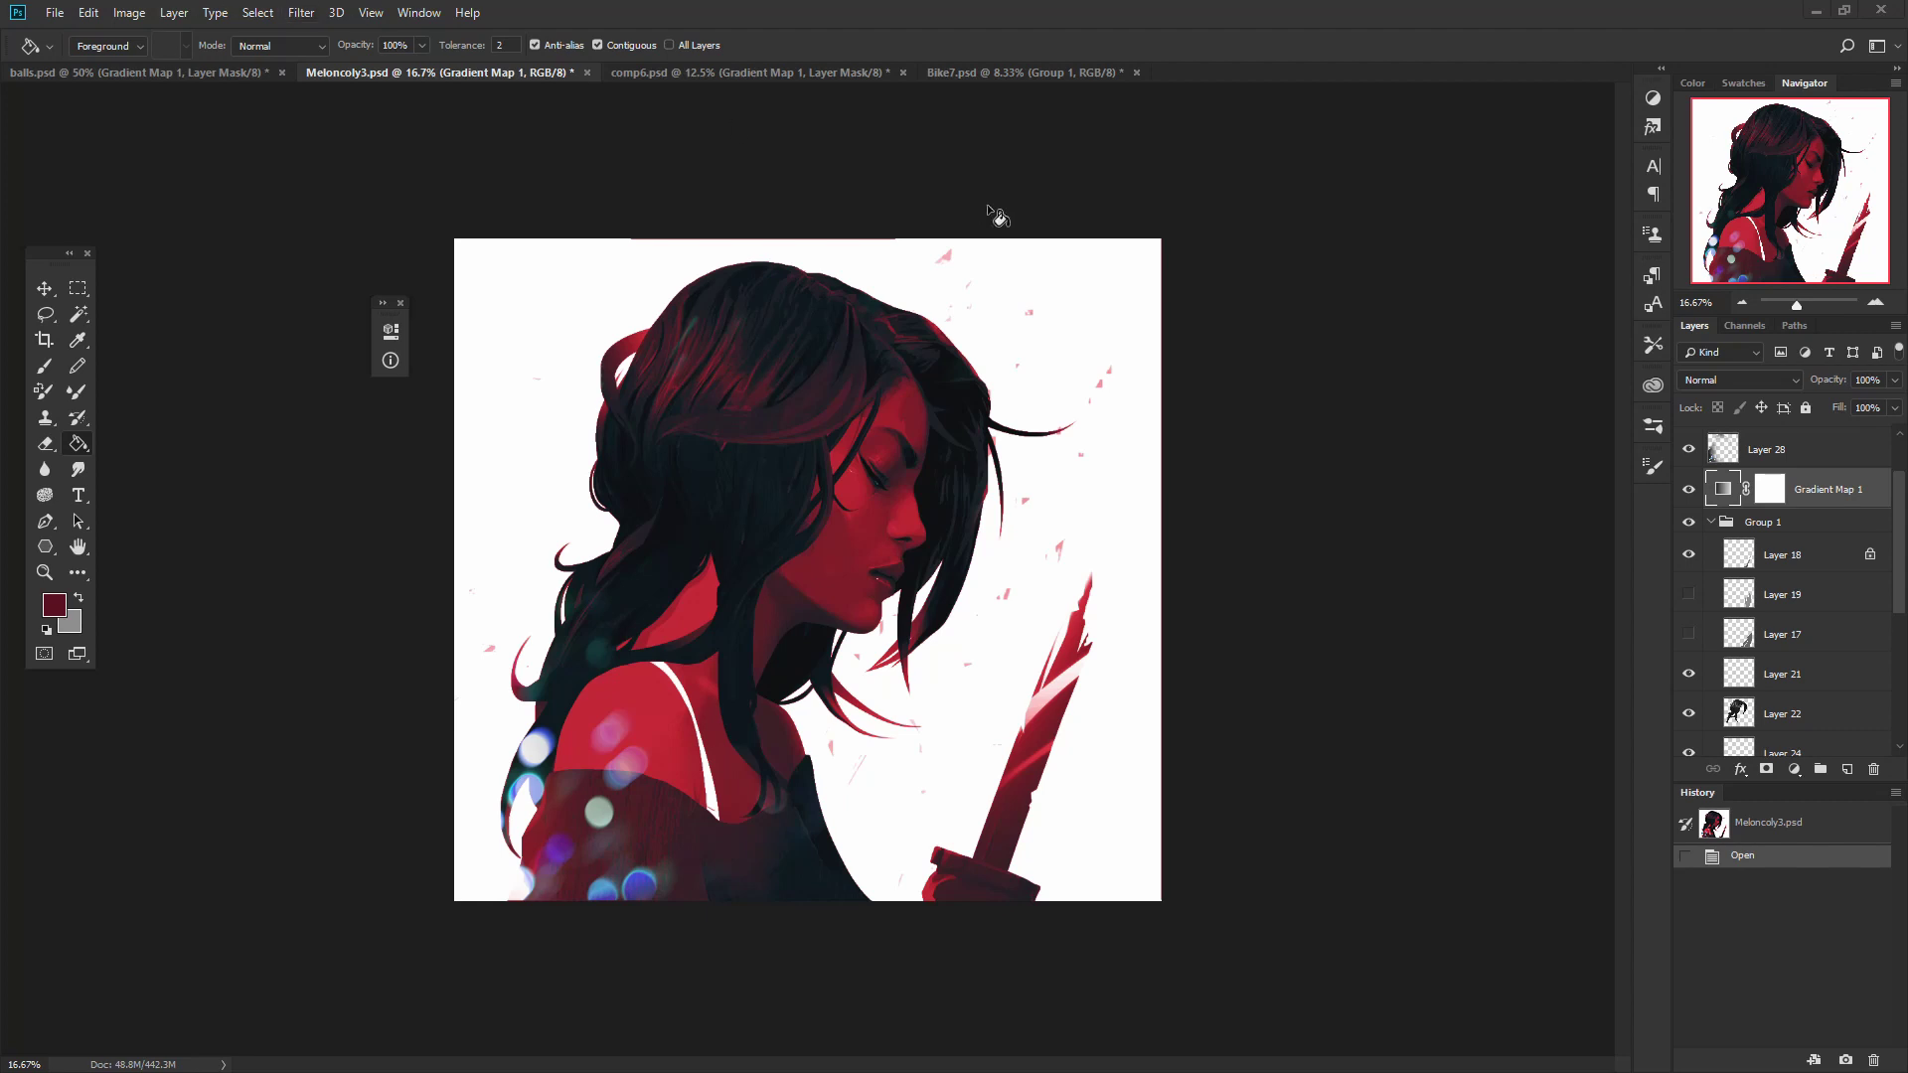
# Check the blend modes of Layer 28 and Layer 27, stacked above the gradient map layer.
pyautogui.click(1791, 452)
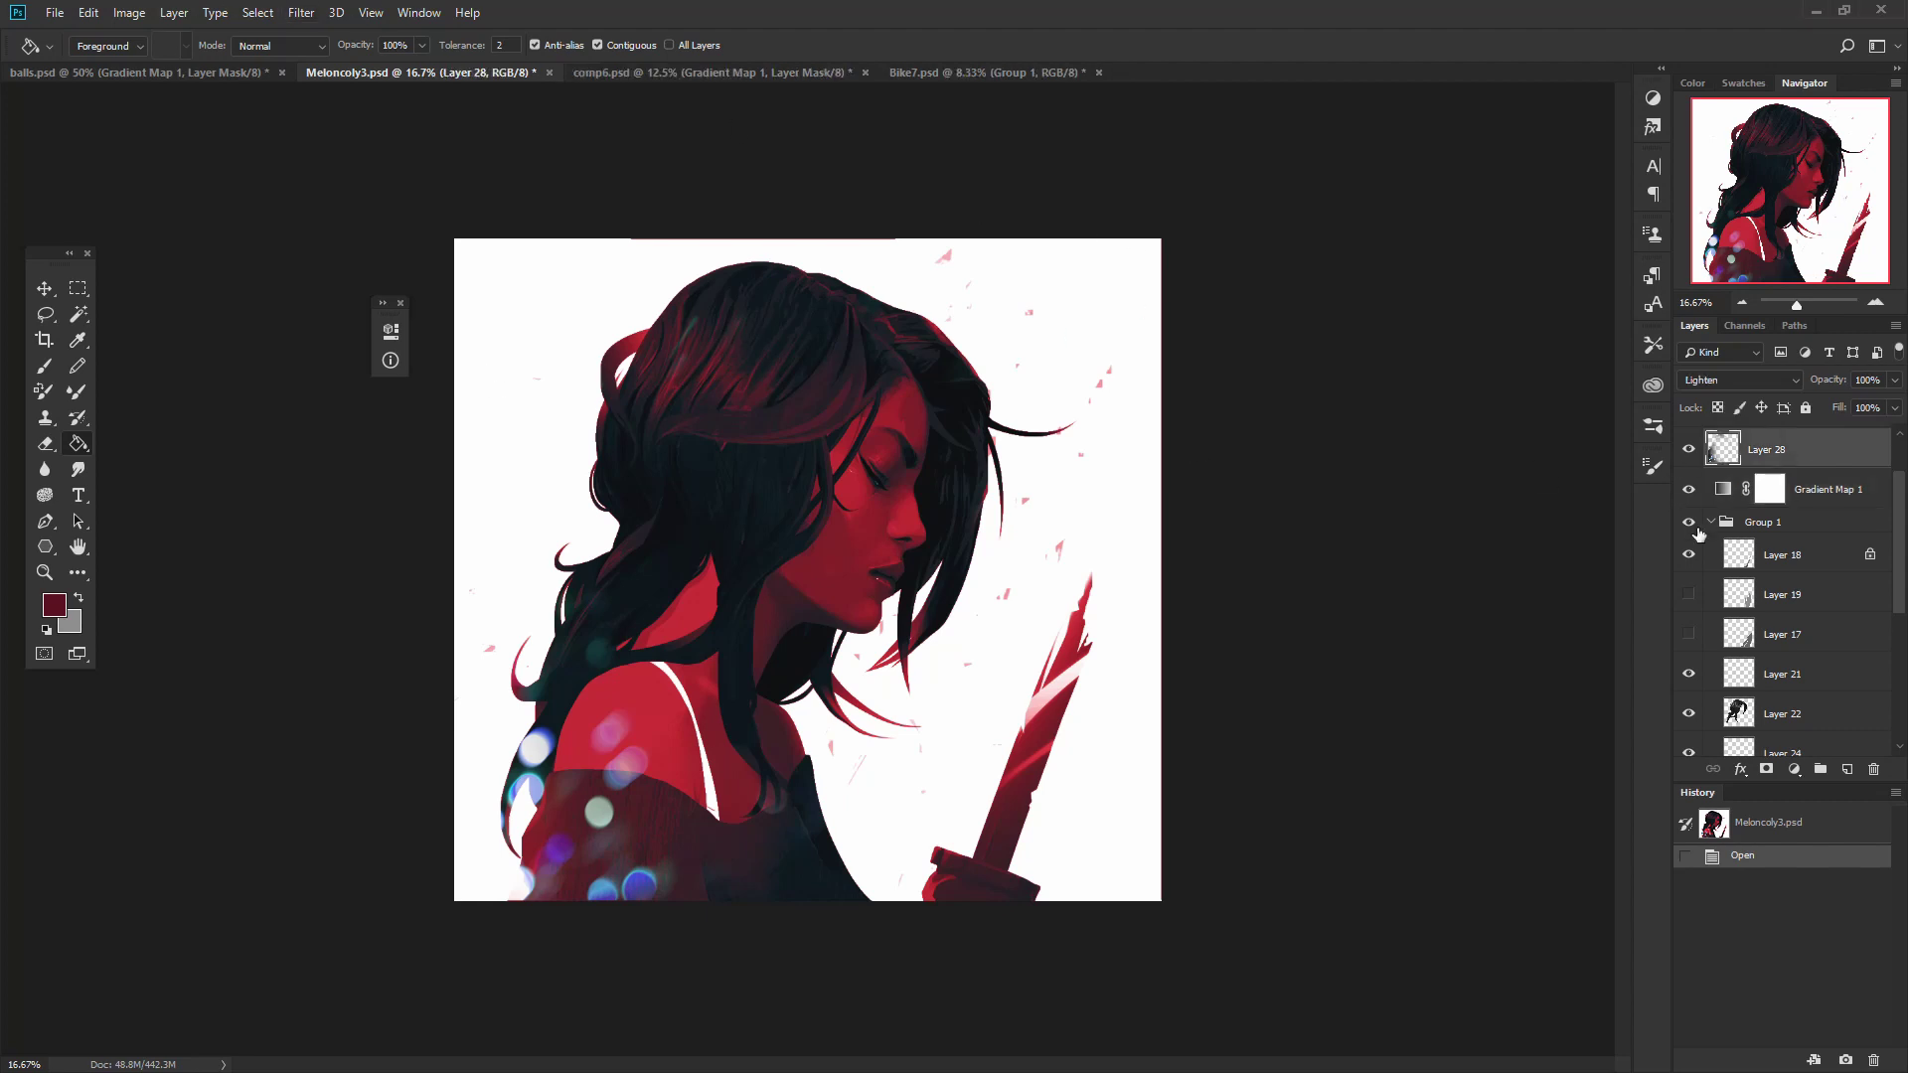
pyautogui.scroll(2, 1701, 537)
pyautogui.click(1768, 447)
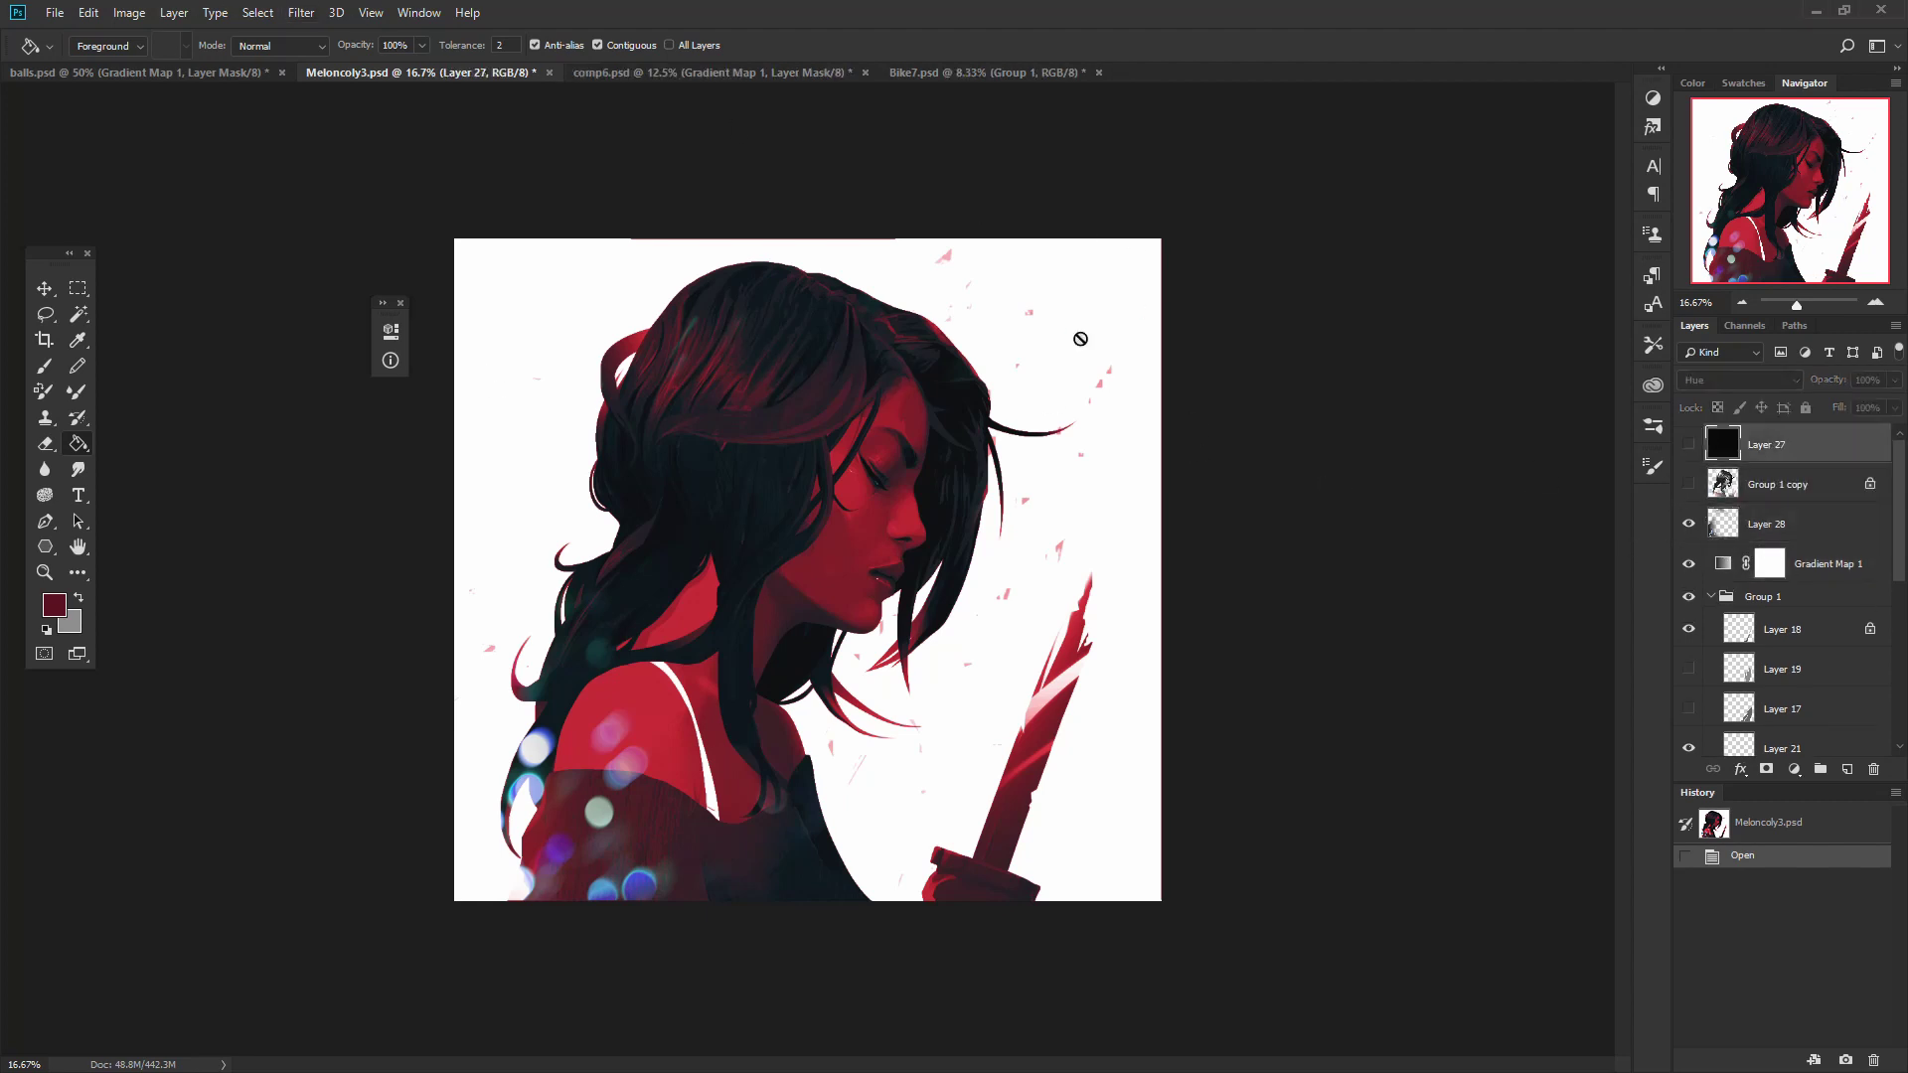
# Switch to the Brush tool and sample a dark color from the Melancholy painting.
pyautogui.click(50, 366)
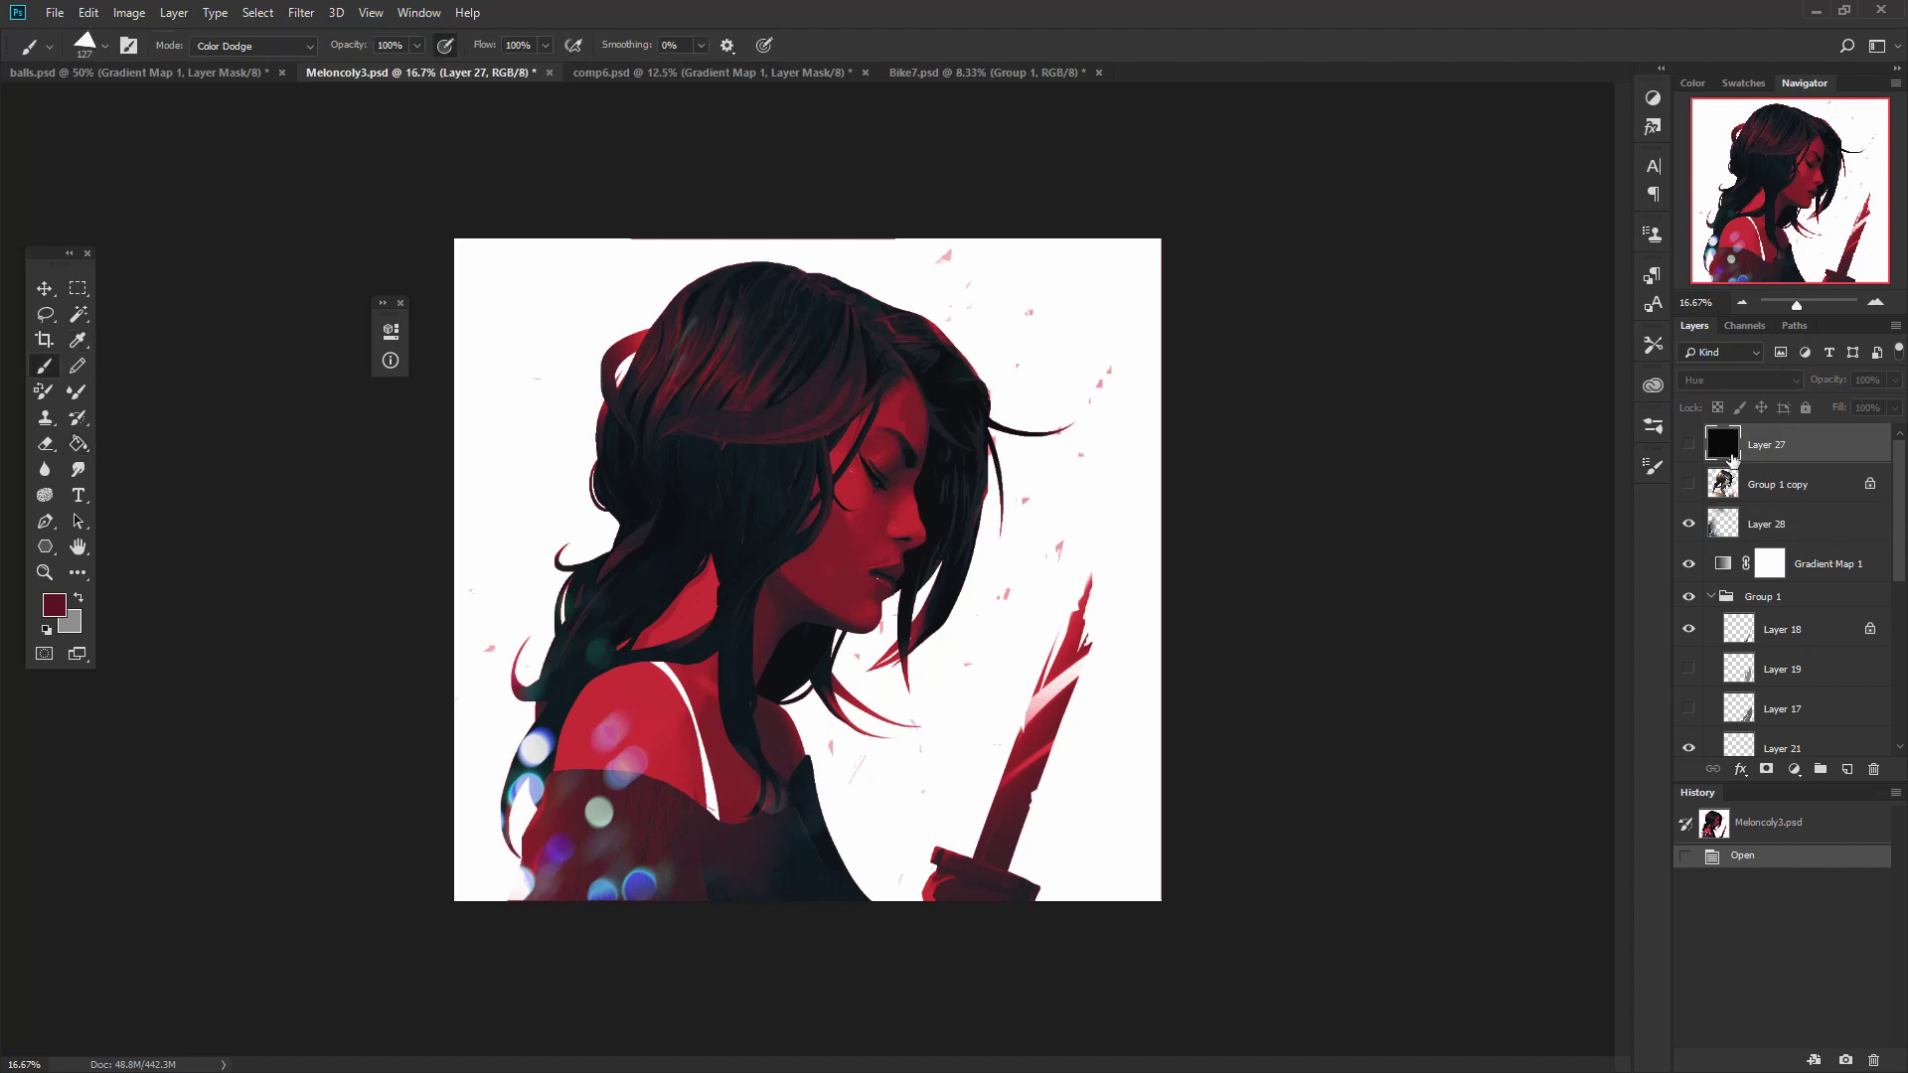
pyautogui.keyDown('alt'); pyautogui.click(874, 544); pyautogui.keyUp('alt')
pyautogui.keyDown('alt'); pyautogui.click(804, 452); pyautogui.keyUp('alt')
# Open ink.jpg as a new document and mute its colors by lowering the saturation with Hue/Saturation.
pyautogui.moveTo(0, 685); pyautogui.dragTo(1138, 69)
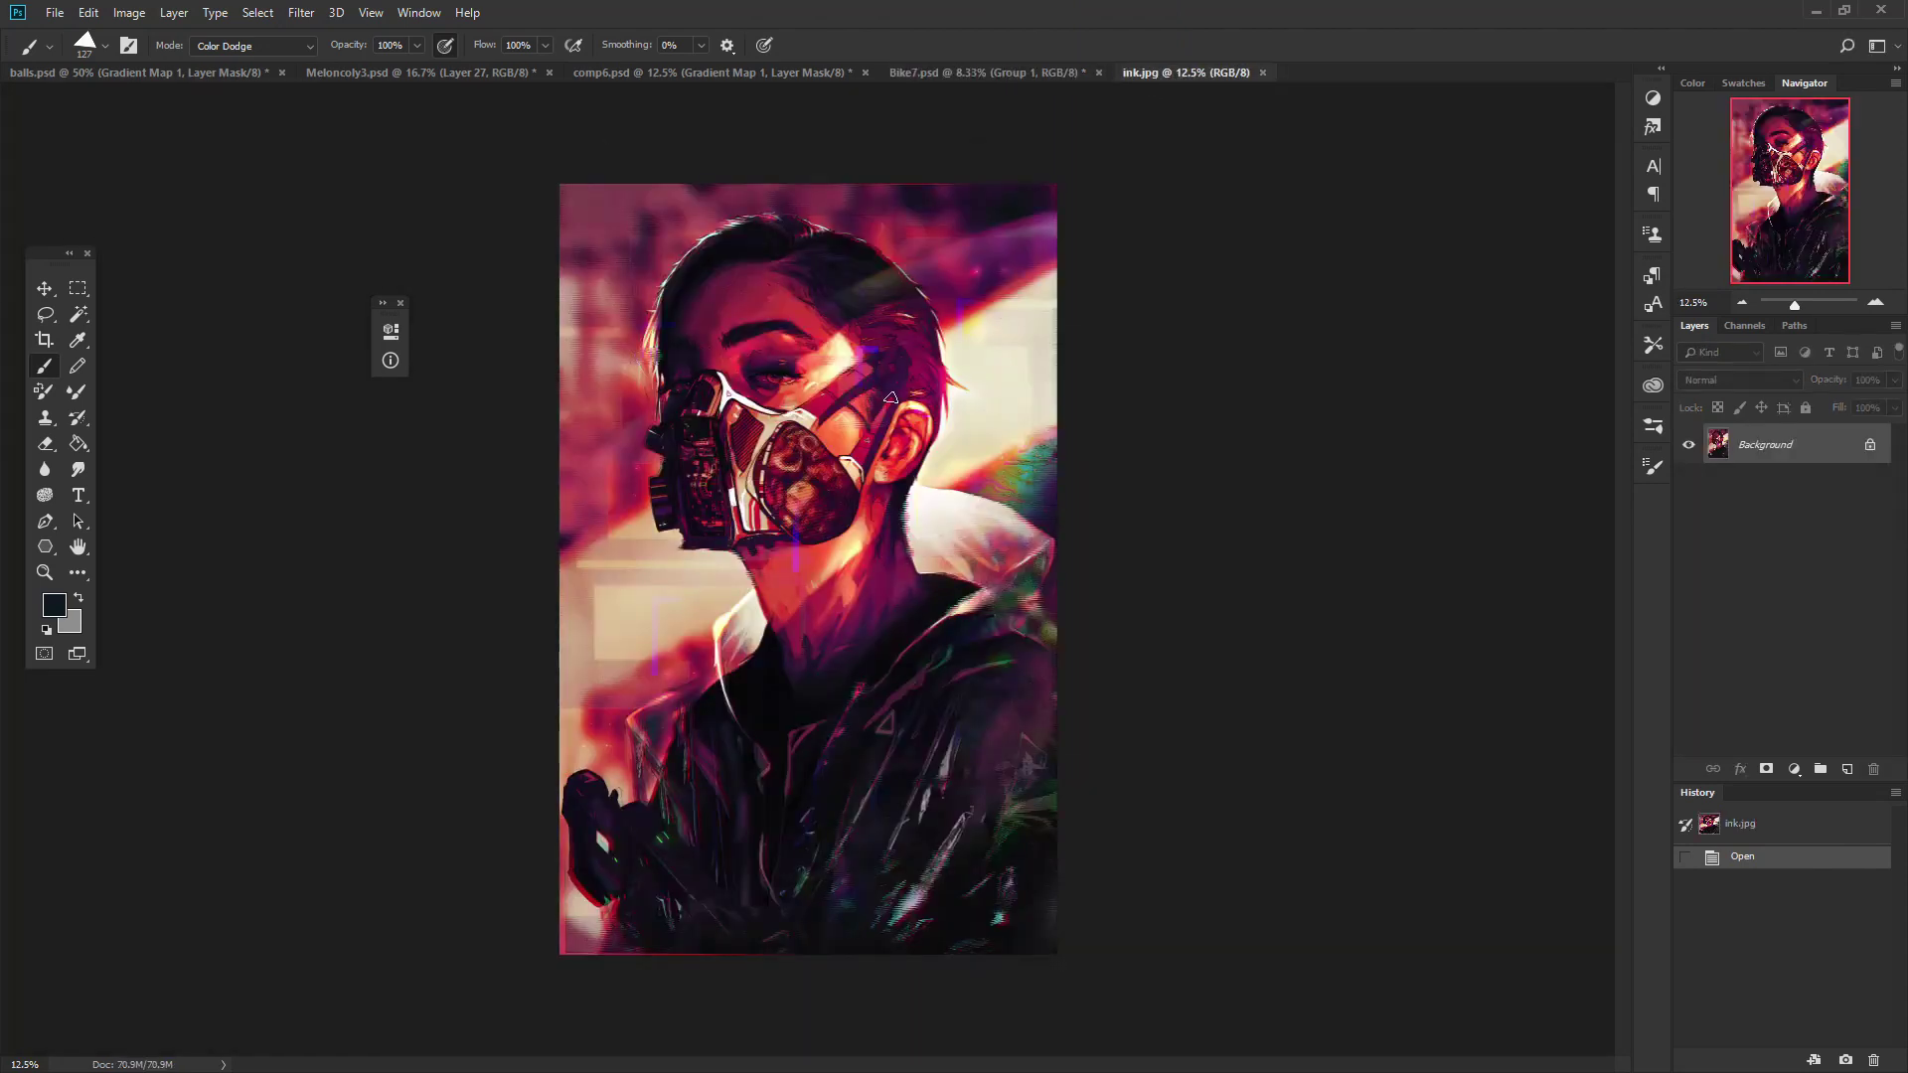
pyautogui.hotkey('ctrl', 'u')
pyautogui.moveTo(1489, 587); pyautogui.dragTo(1425, 588)
pyautogui.click(1715, 436)
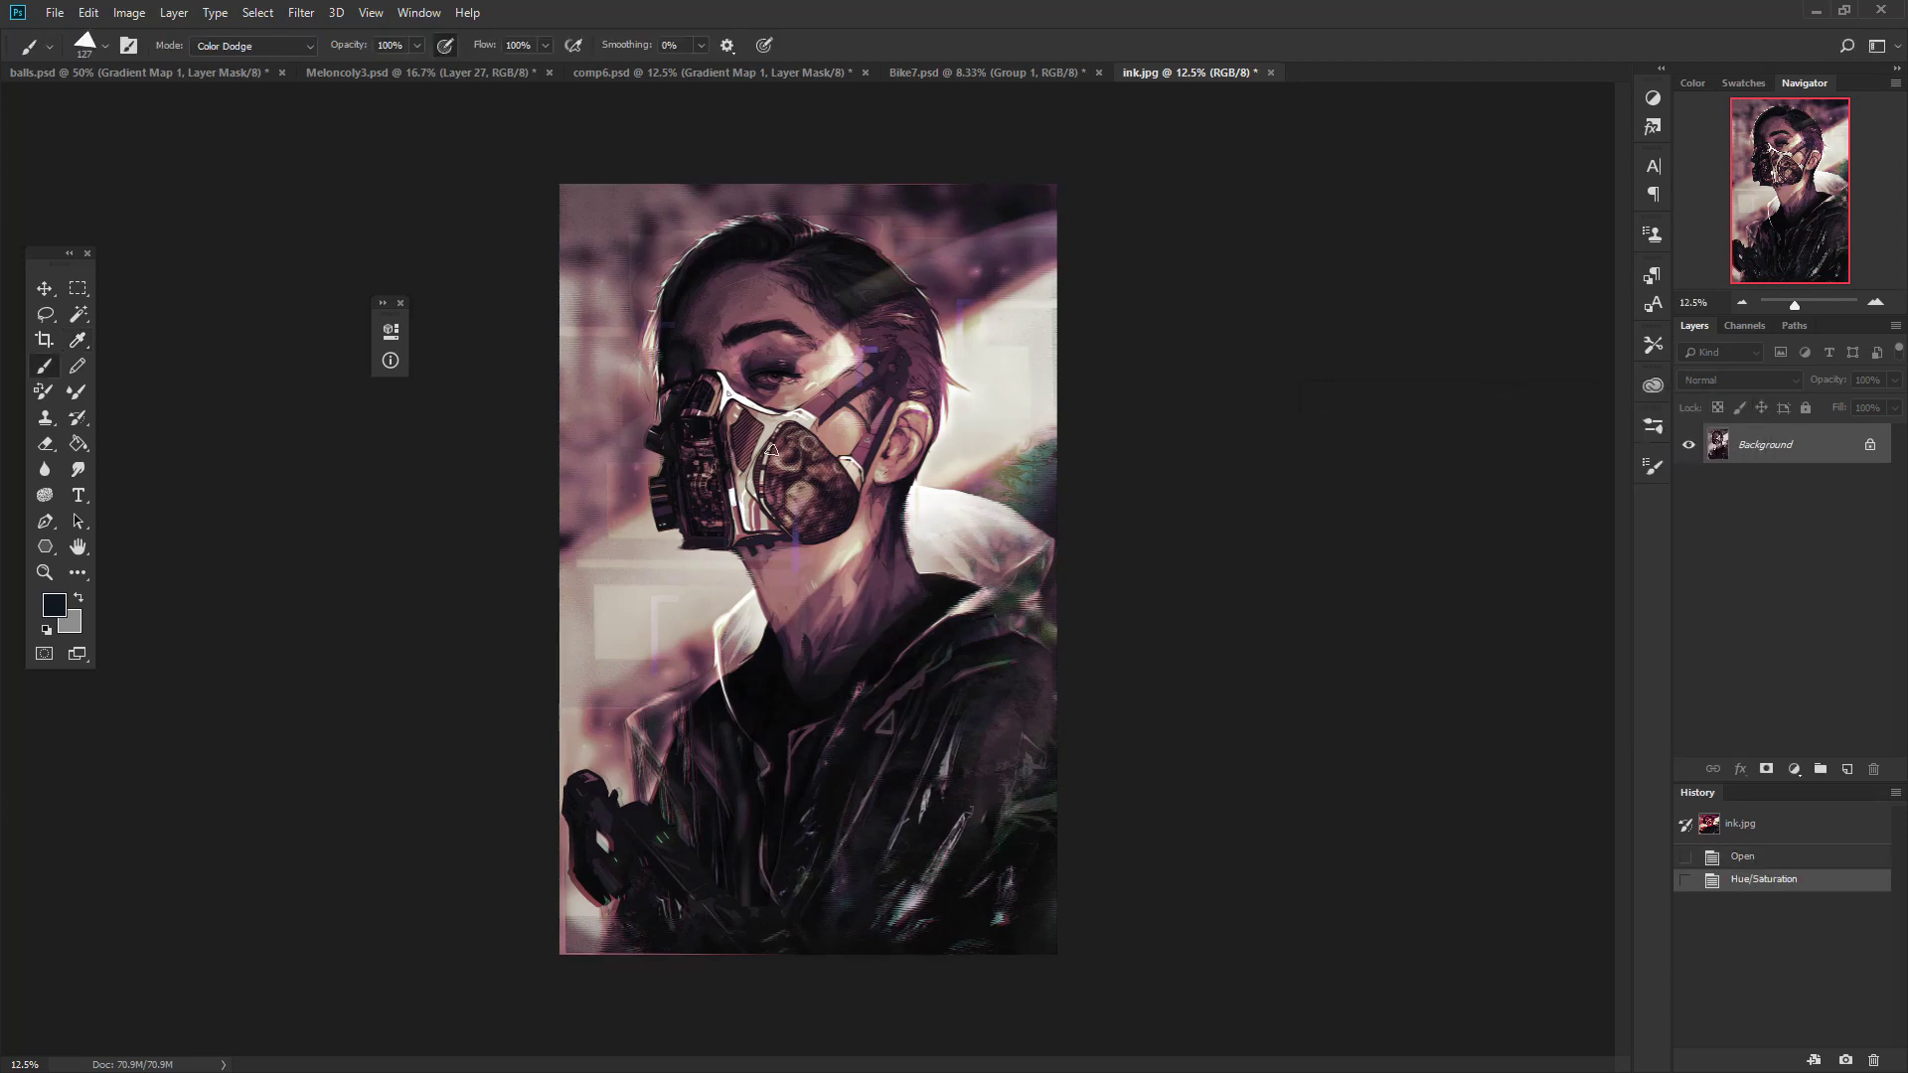
# Choose the soft round 100 px brush with 0% hardness and enlarge it to 1811 px.
pyautogui.rightClick(834, 465)
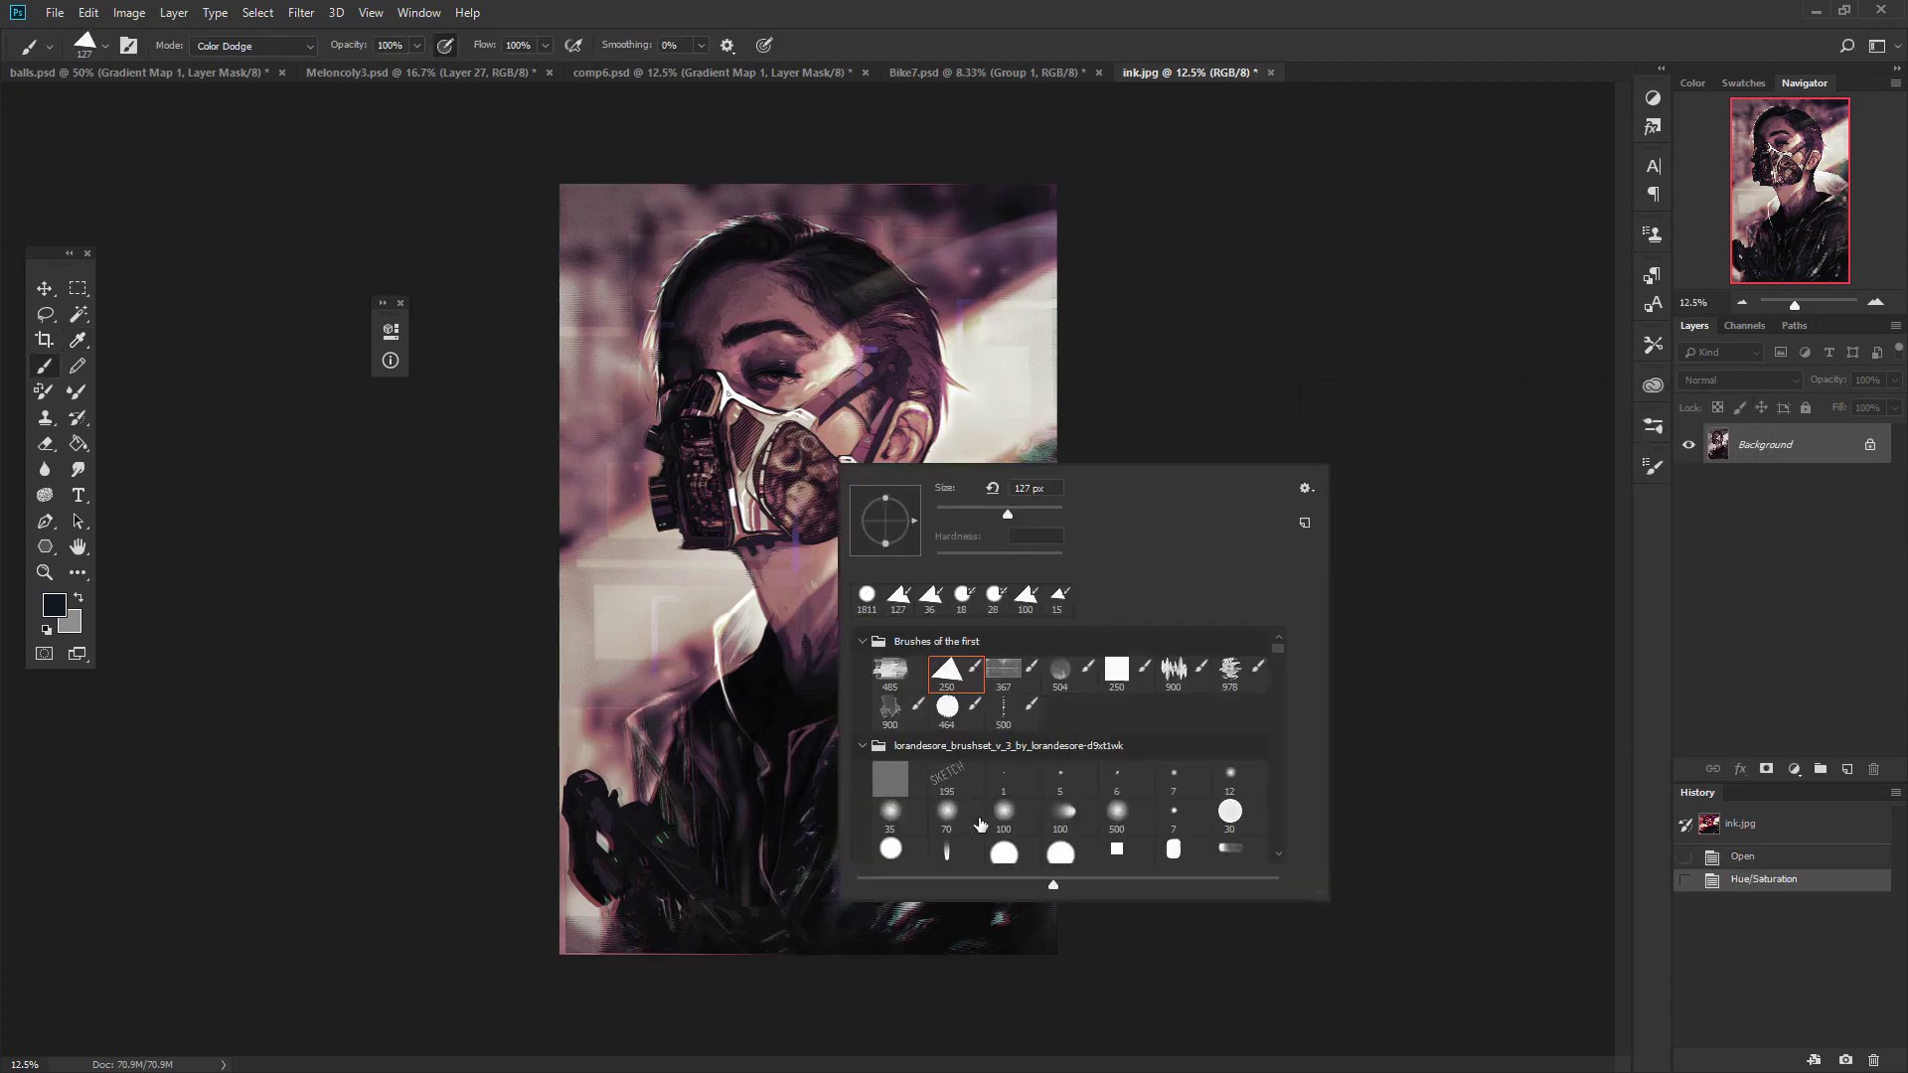
pyautogui.click(1015, 825)
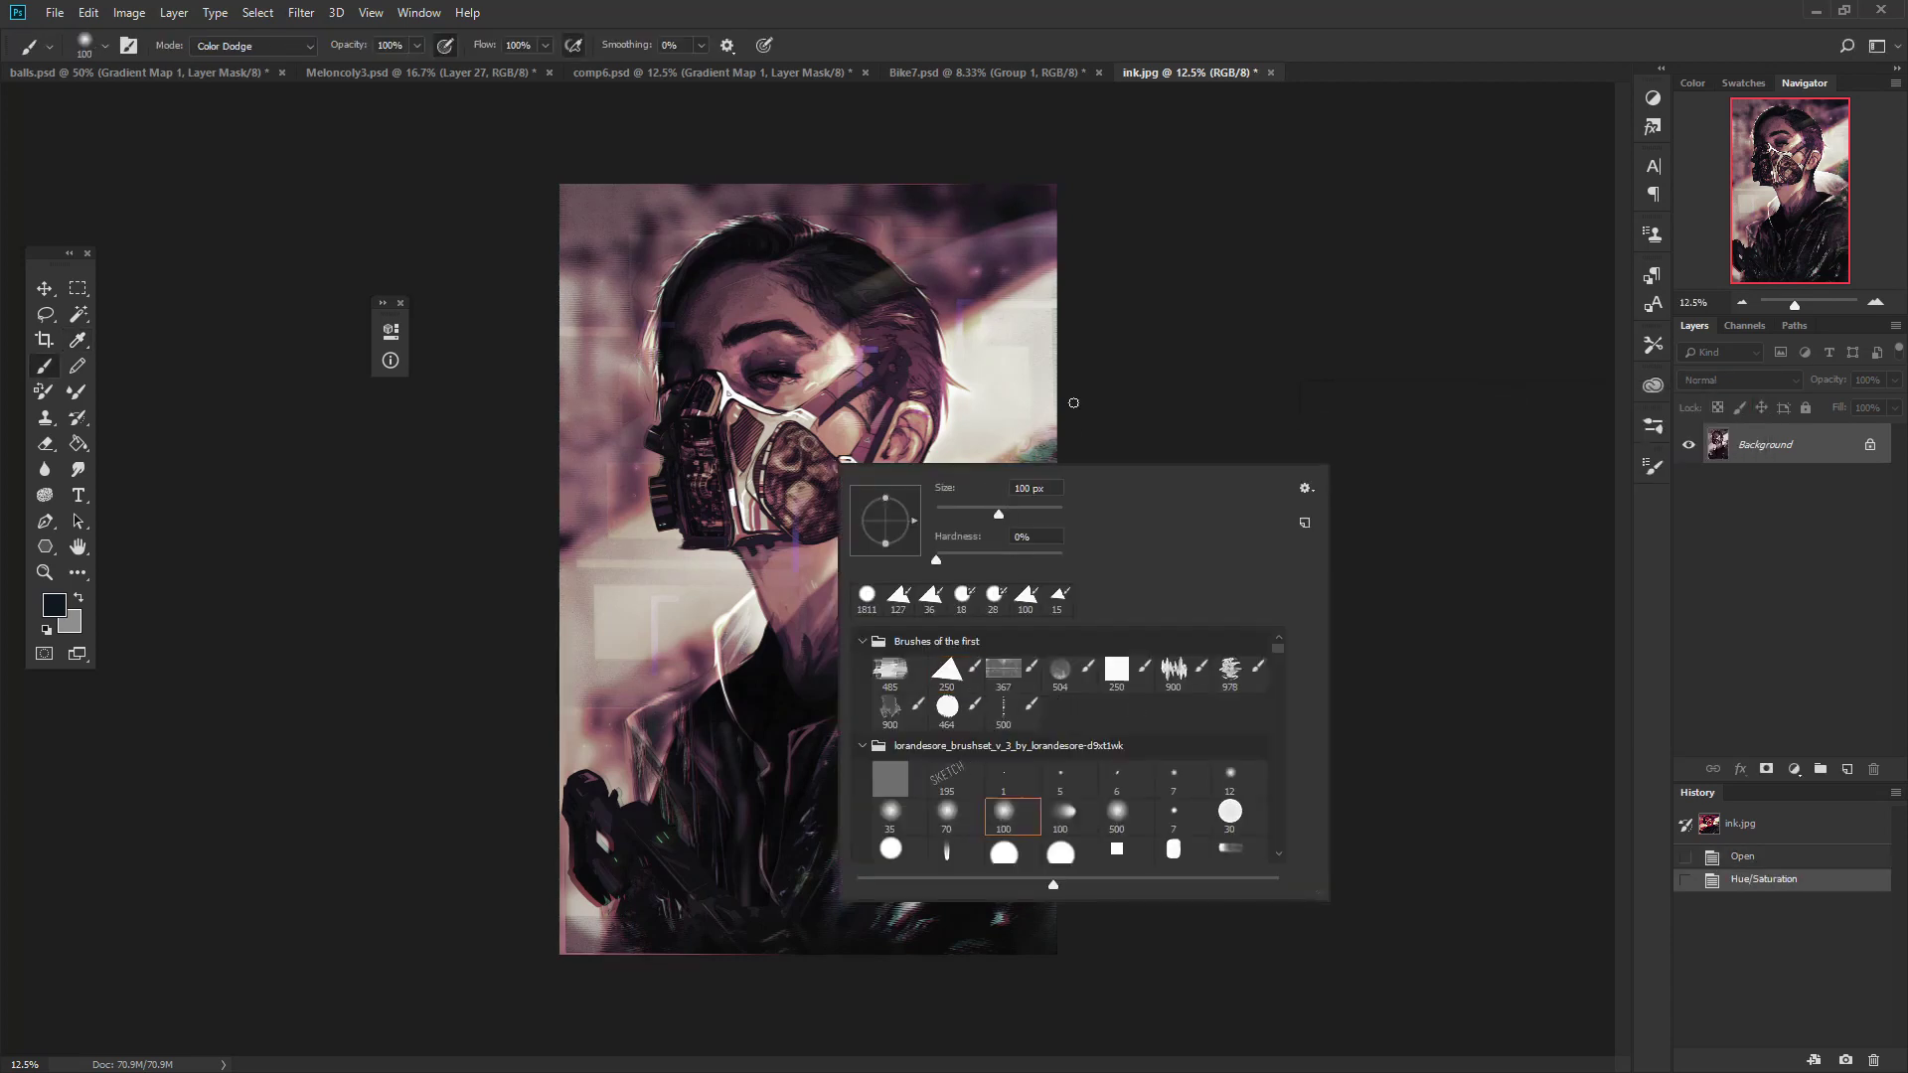
pyautogui.click(1060, 485)
pyautogui.moveTo(1049, 514); pyautogui.dragTo(1055, 513)
pyautogui.press('Return')
# Set the foreground color to orange #d3703b and return to the Brush tool.
pyautogui.click(55, 604)
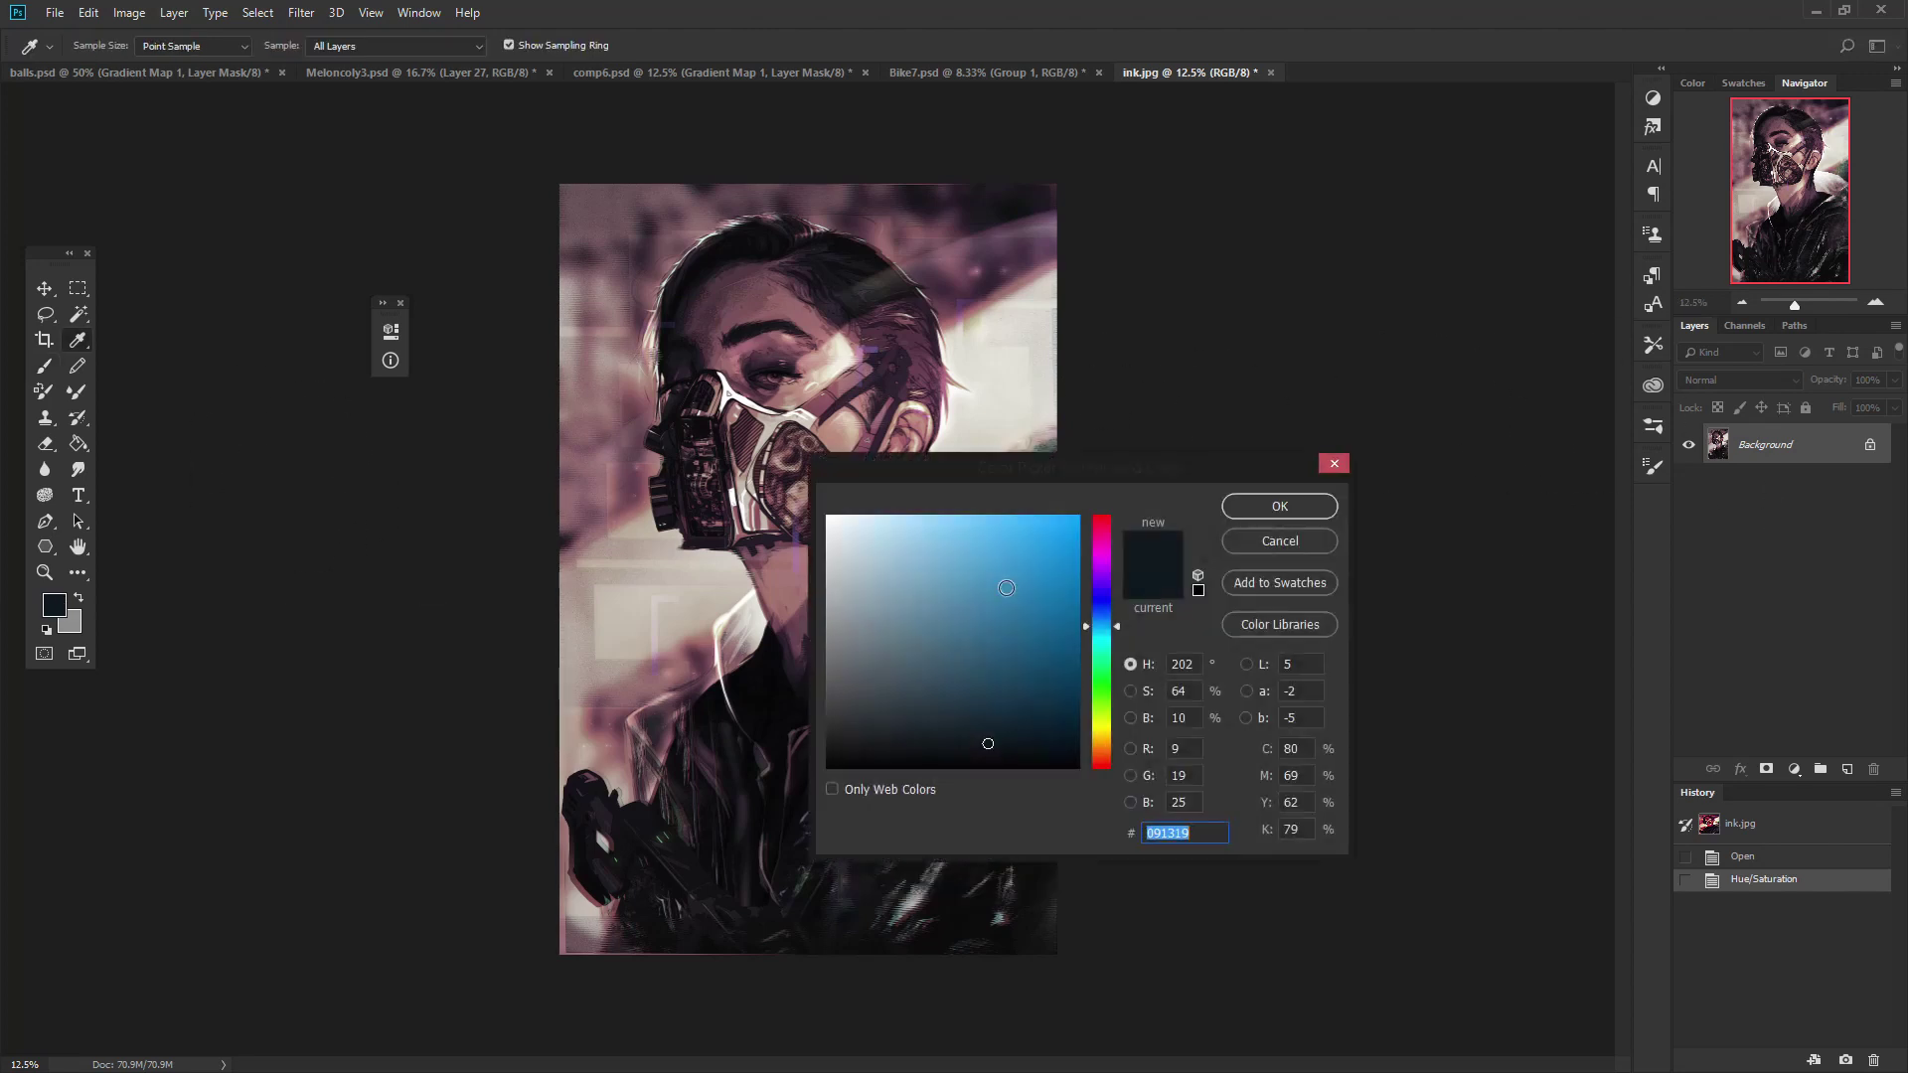
pyautogui.moveTo(1083, 480); pyautogui.dragTo(1345, 533)
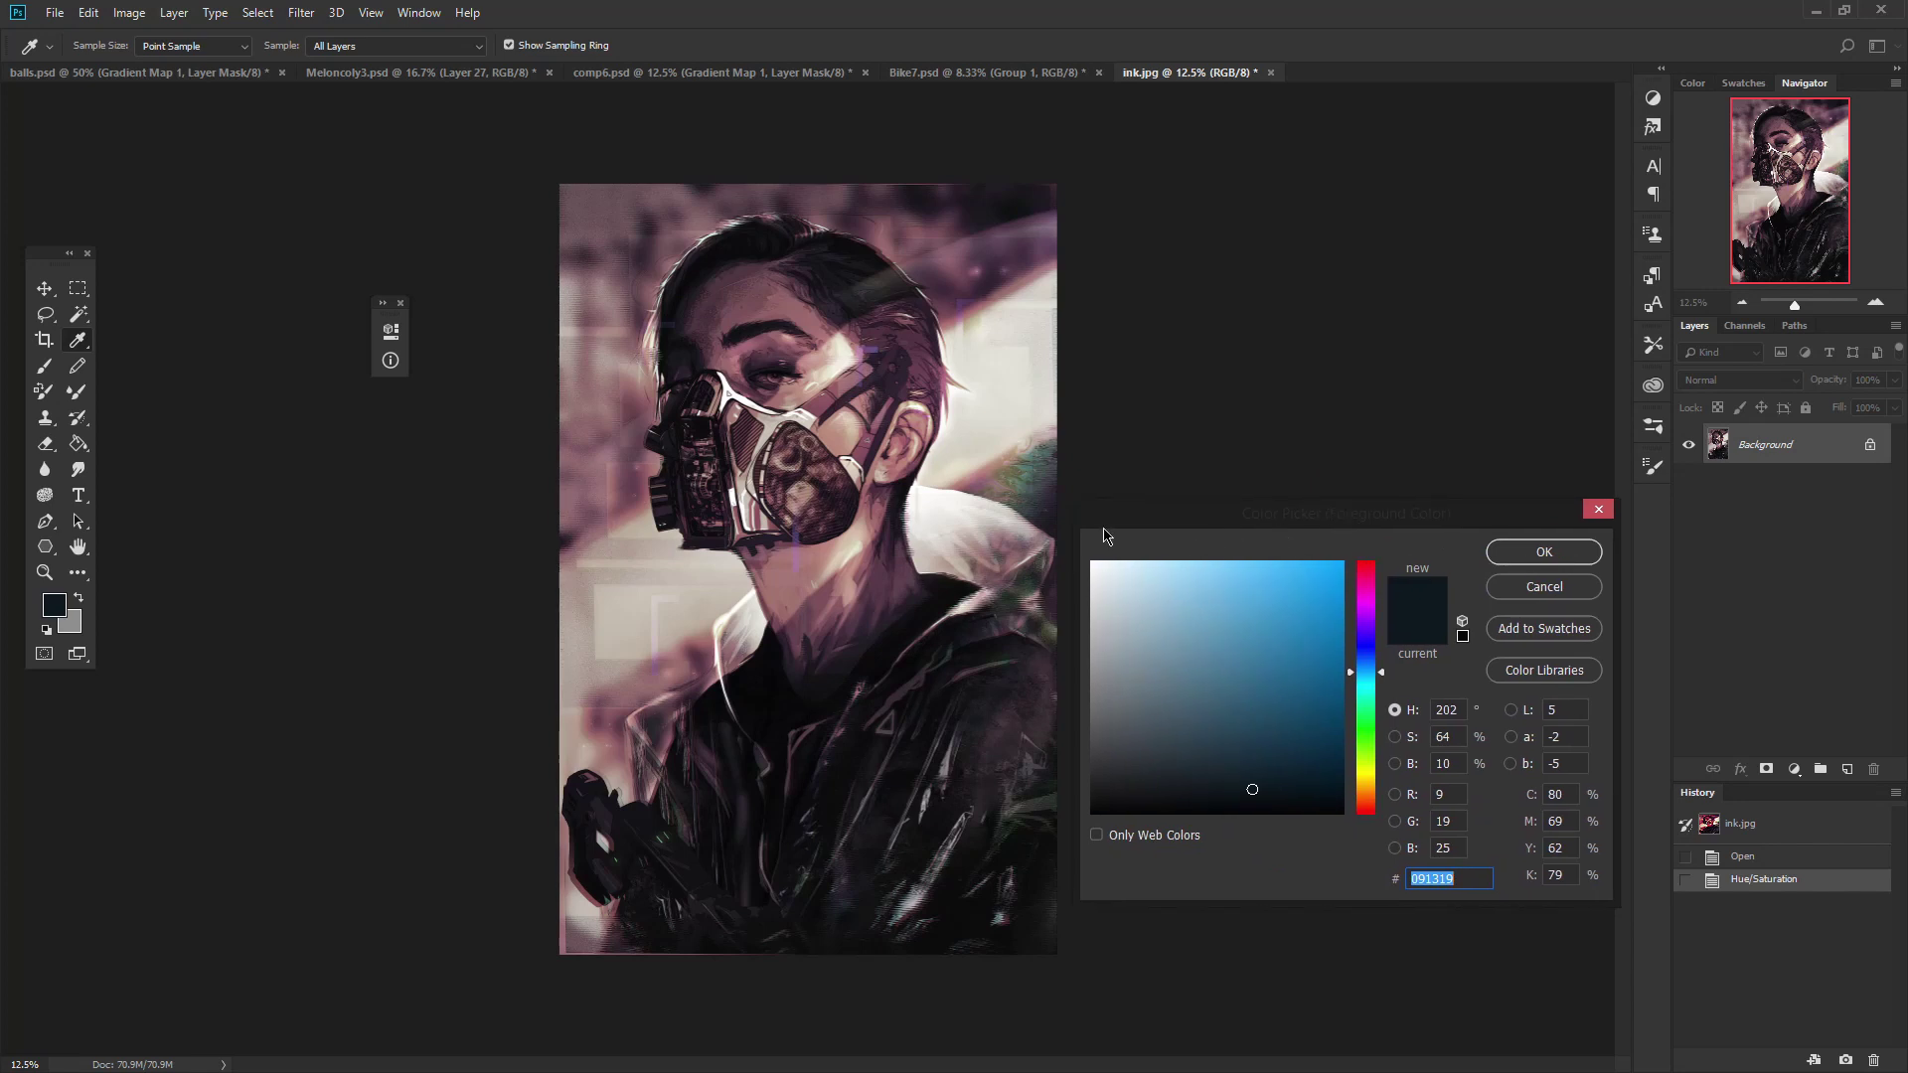
pyautogui.moveTo(1257, 725)
pyautogui.mouseDown()
pyautogui.moveTo(1302, 773)
pyautogui.moveTo(1166, 767)
pyautogui.moveTo(1225, 760)
pyautogui.mouseUp()
pyautogui.click(1372, 796)
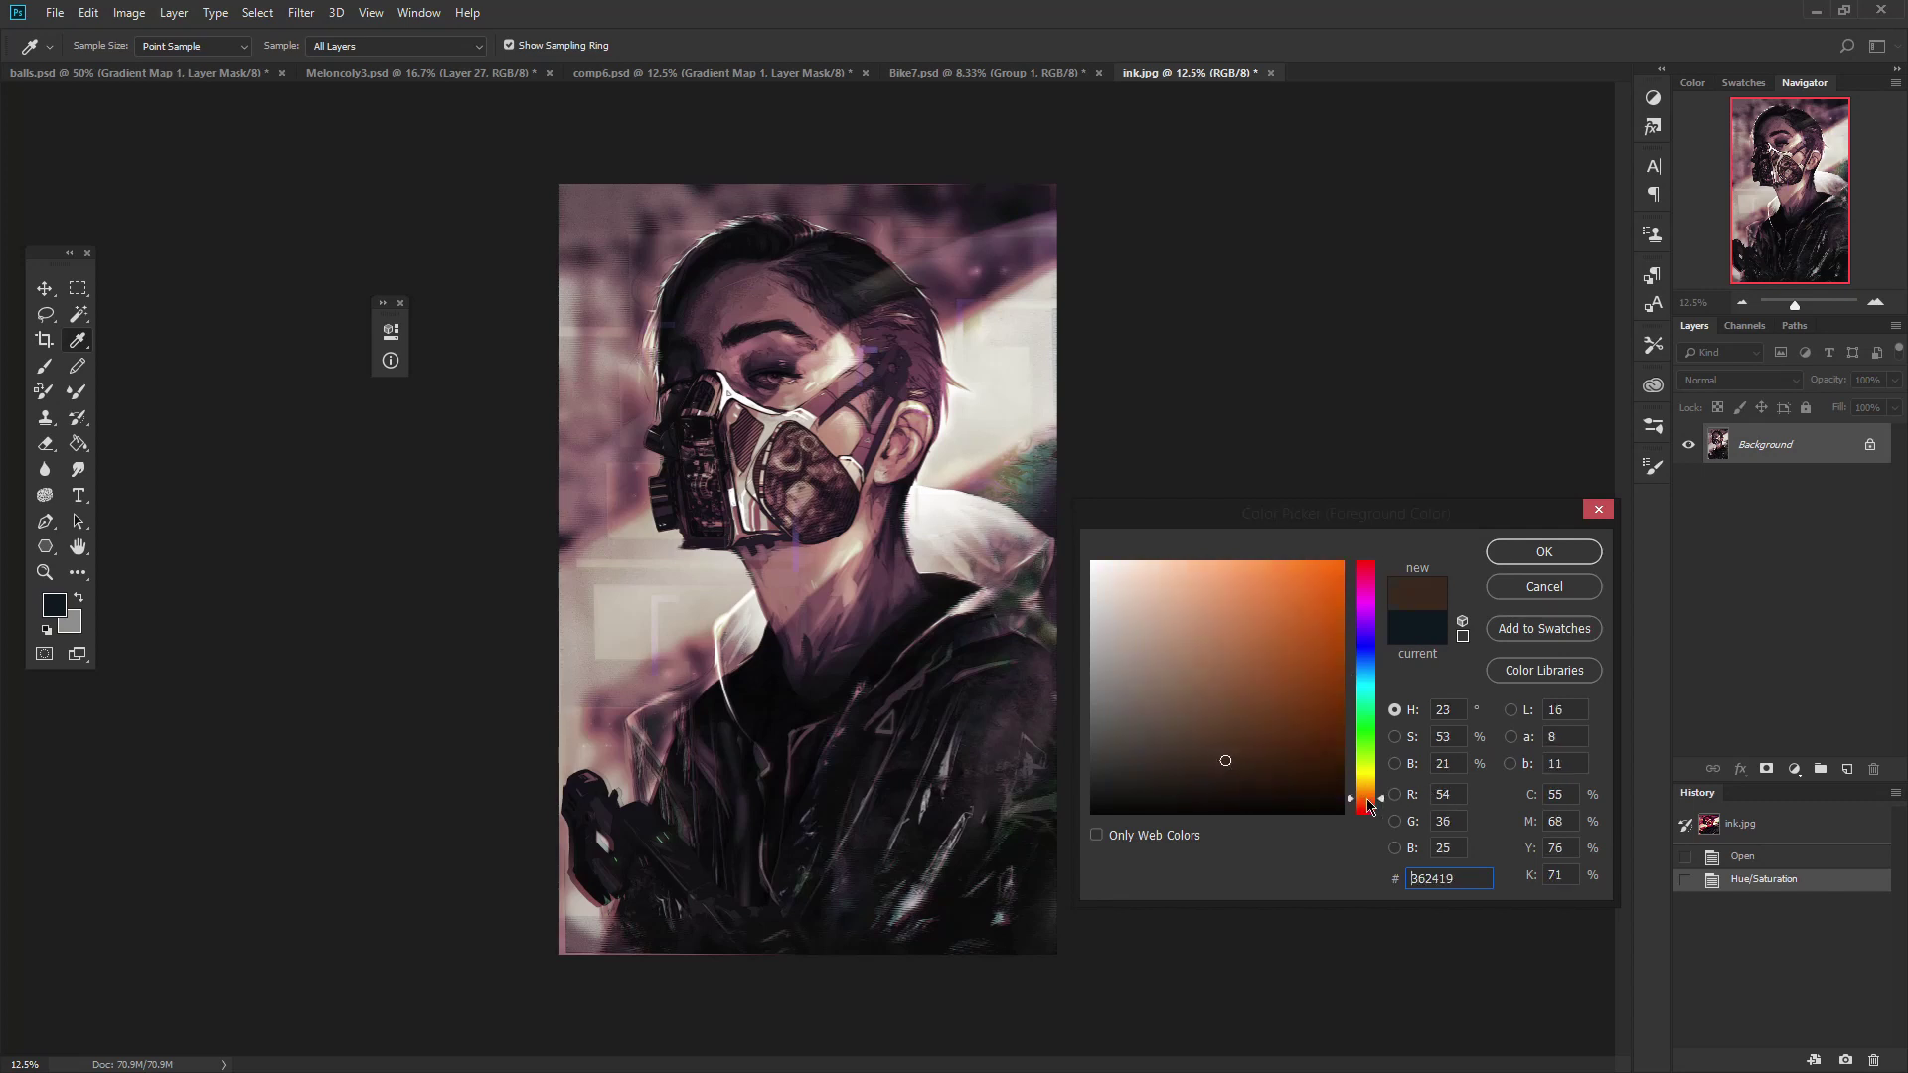
pyautogui.moveTo(1368, 805); pyautogui.dragTo(1365, 807)
pyautogui.moveTo(1277, 627); pyautogui.dragTo(1278, 605)
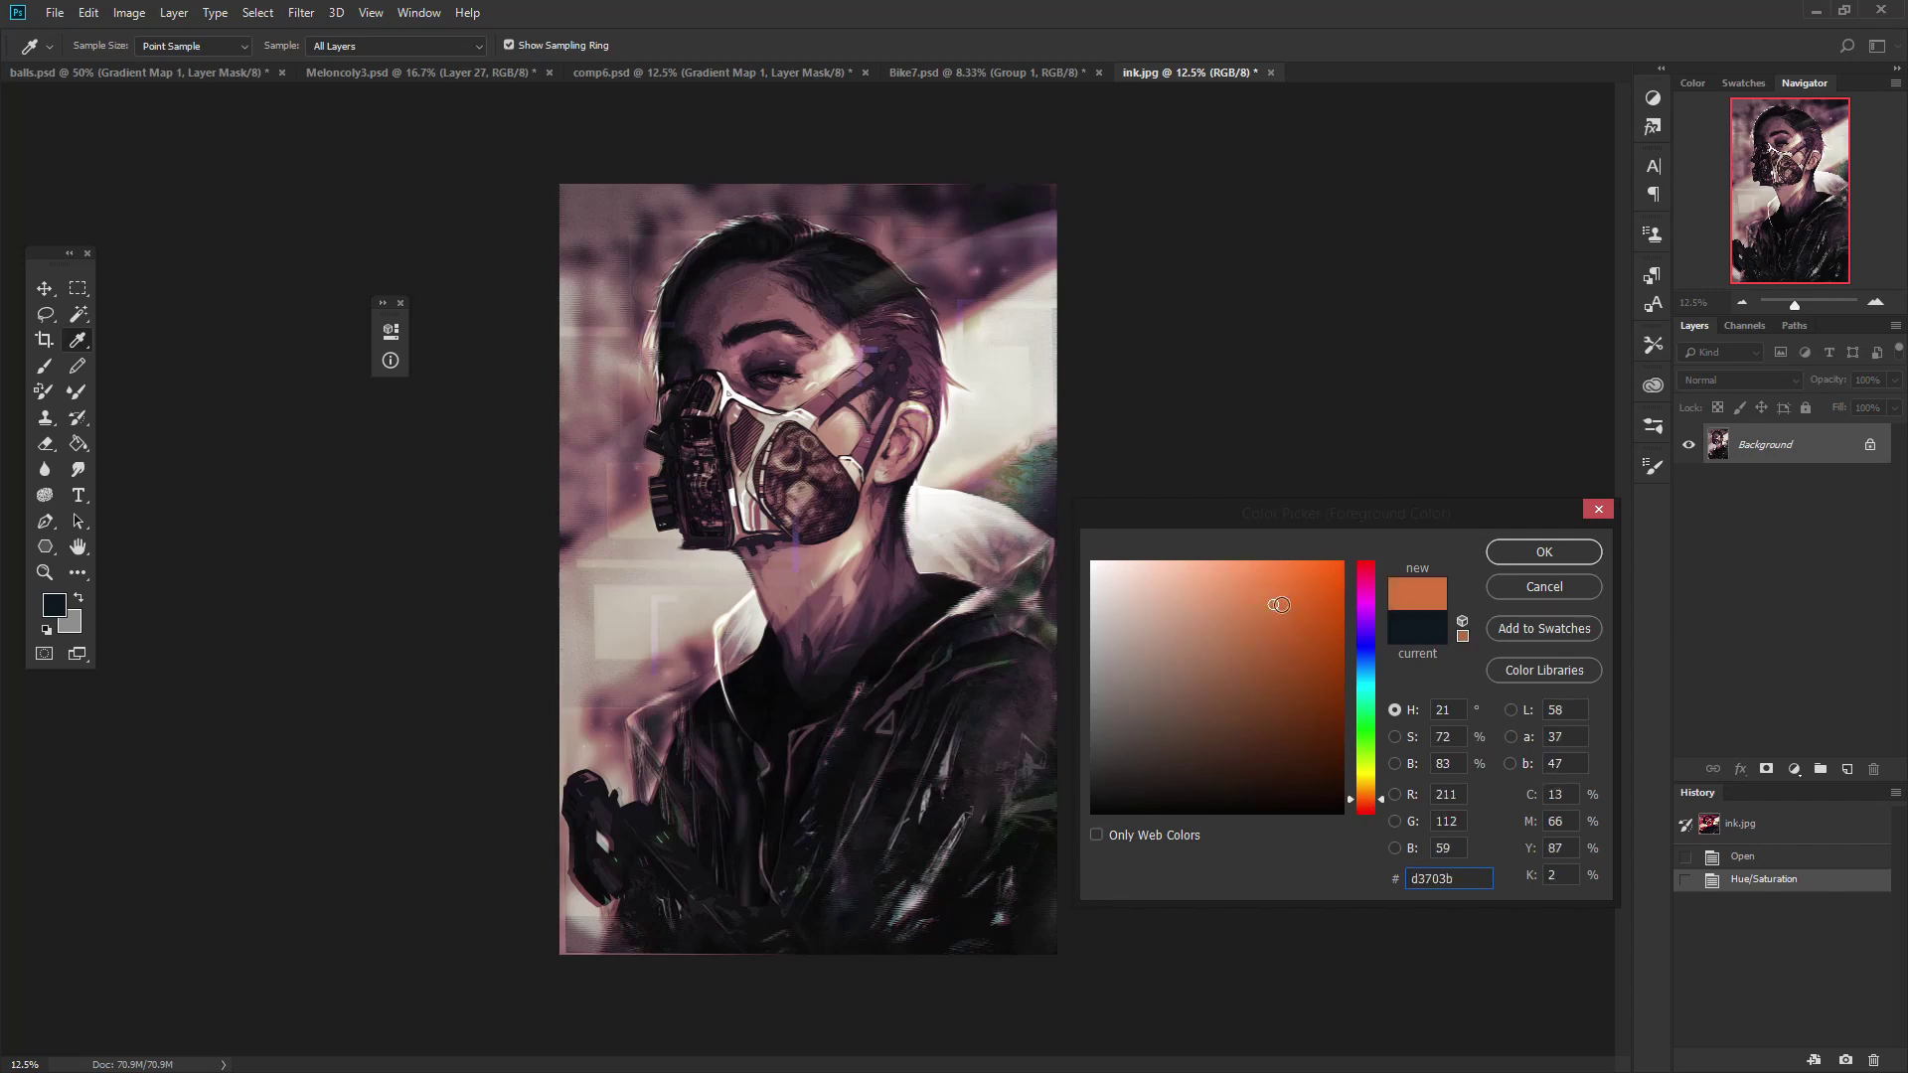
pyautogui.click(1540, 553)
pyautogui.press('b')
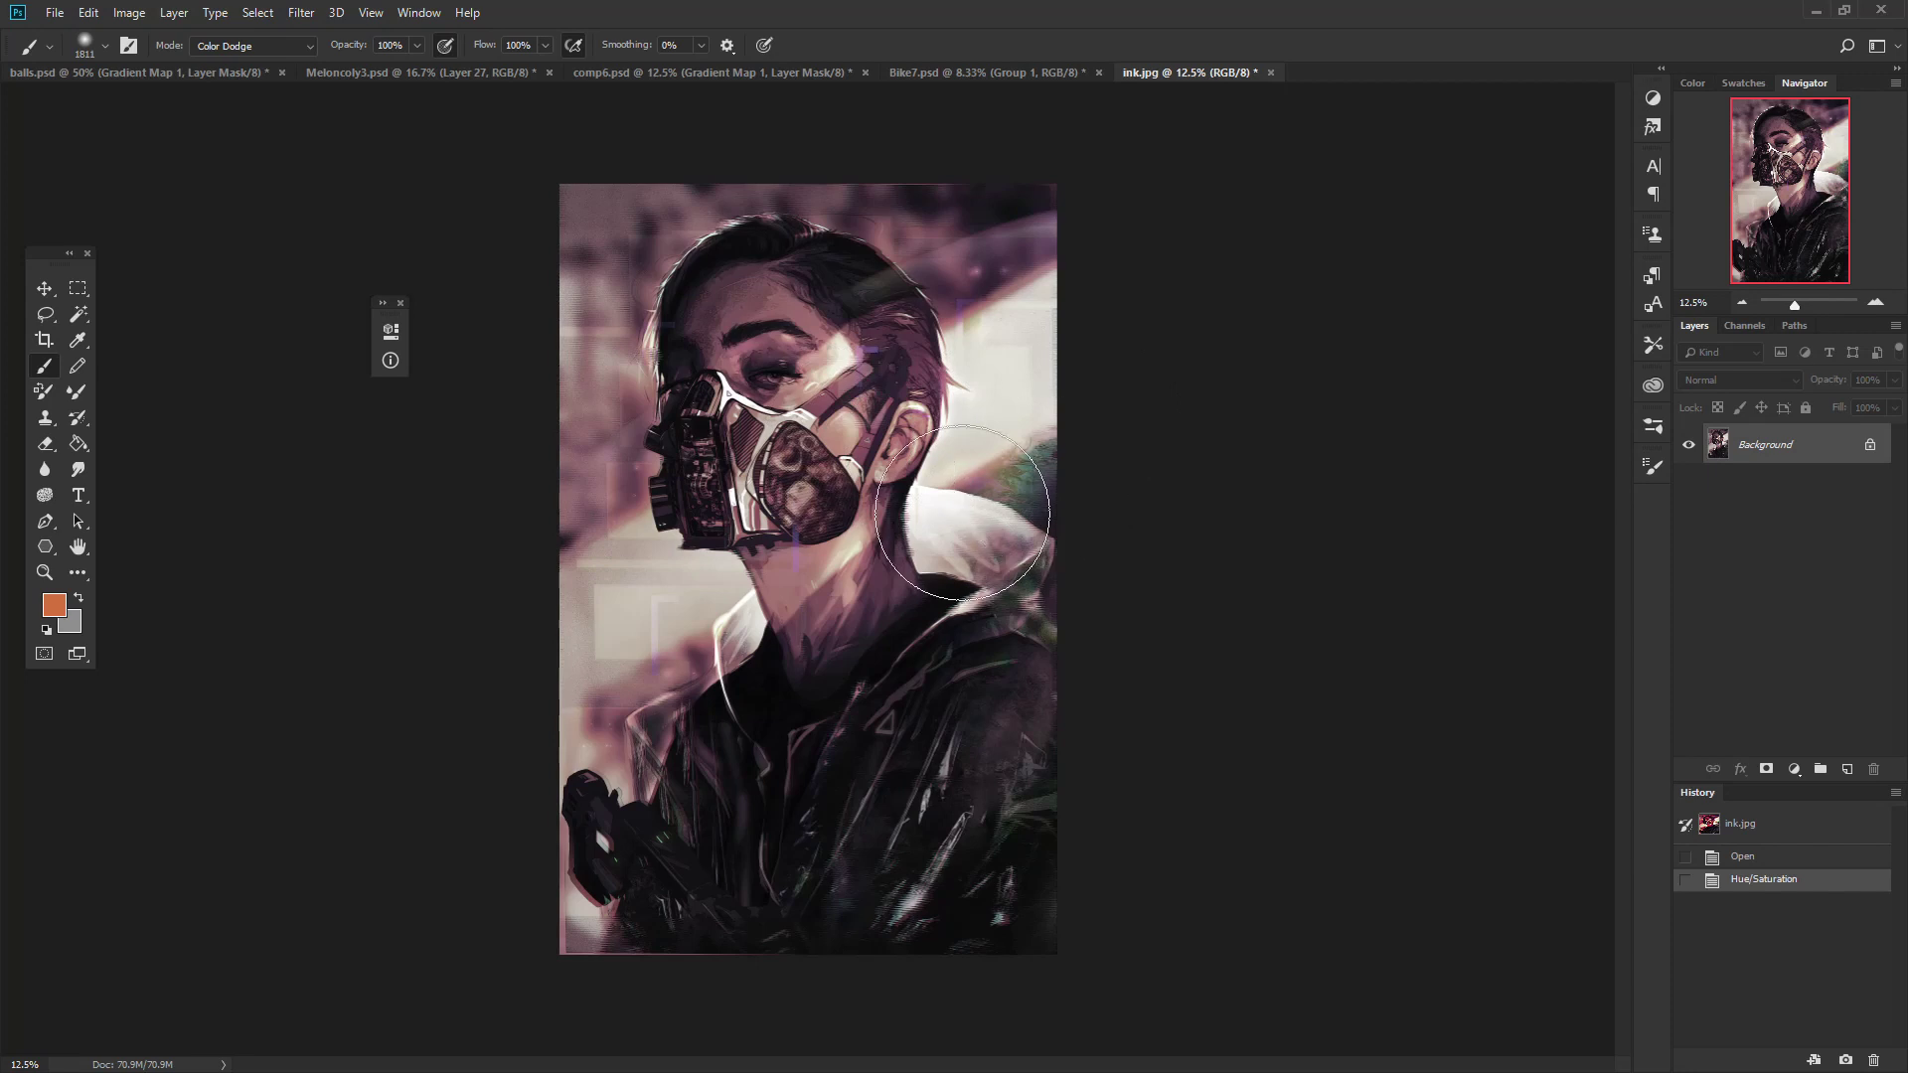
# Lower the flow to 13%, shrink the soft brush to 228 px, and paint orange Color Dodge glow around the cheek and mask.
pyautogui.click(542, 46)
pyautogui.click(325, 77)
pyautogui.moveTo(831, 435)
pyautogui.mouseDown()
pyautogui.moveTo(909, 389)
pyautogui.moveTo(846, 446)
pyautogui.mouseUp()
pyautogui.rightClick(842, 449)
pyautogui.moveTo(1056, 500); pyautogui.dragTo(1041, 503)
pyautogui.click(903, 435)
pyautogui.moveTo(854, 414)
pyautogui.mouseDown()
pyautogui.moveTo(847, 434)
pyautogui.moveTo(862, 426)
pyautogui.mouseUp()
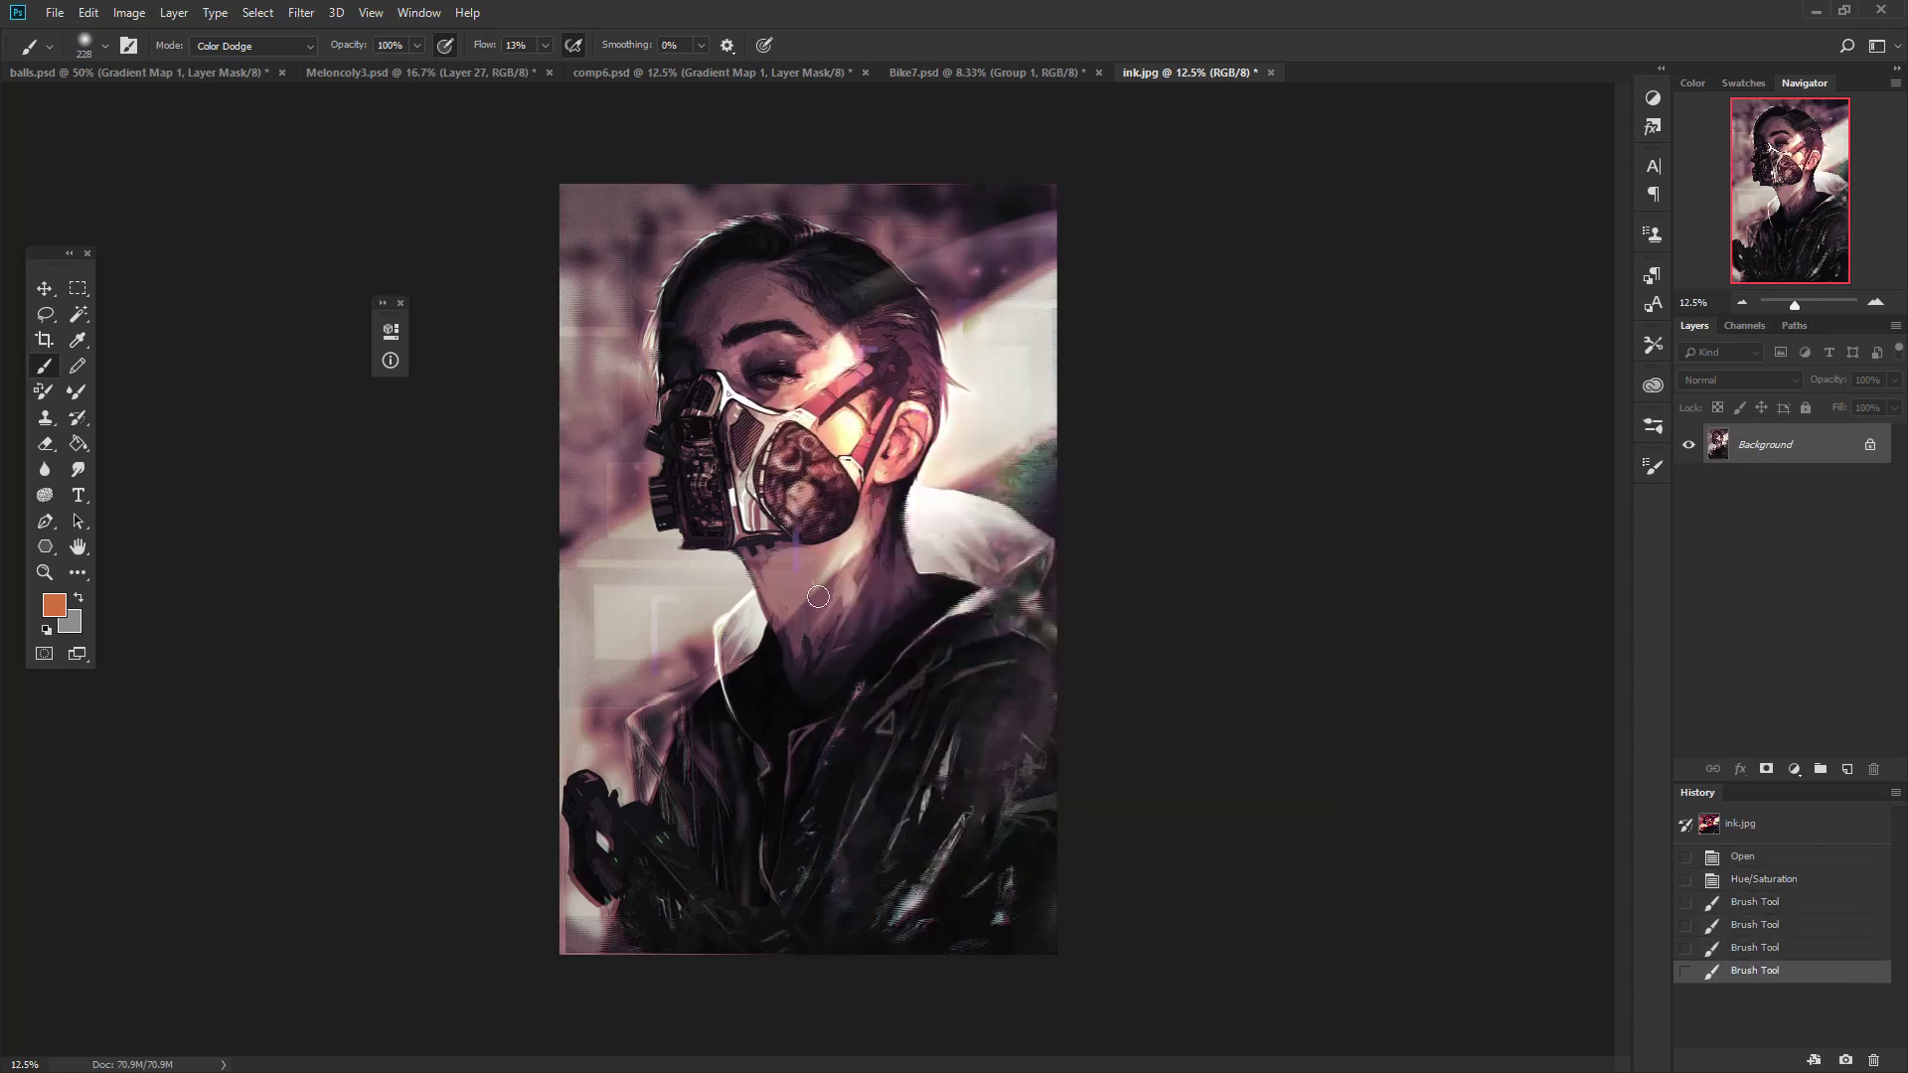
# Undo the last stroke, enlarge the brush to 480 px, and paint glow over the temple, toggling the stroke to compare.
pyautogui.hotkey('ctrl', 'z')
pyautogui.rightClick(851, 458)
pyautogui.moveTo(1020, 534); pyautogui.dragTo(1080, 537)
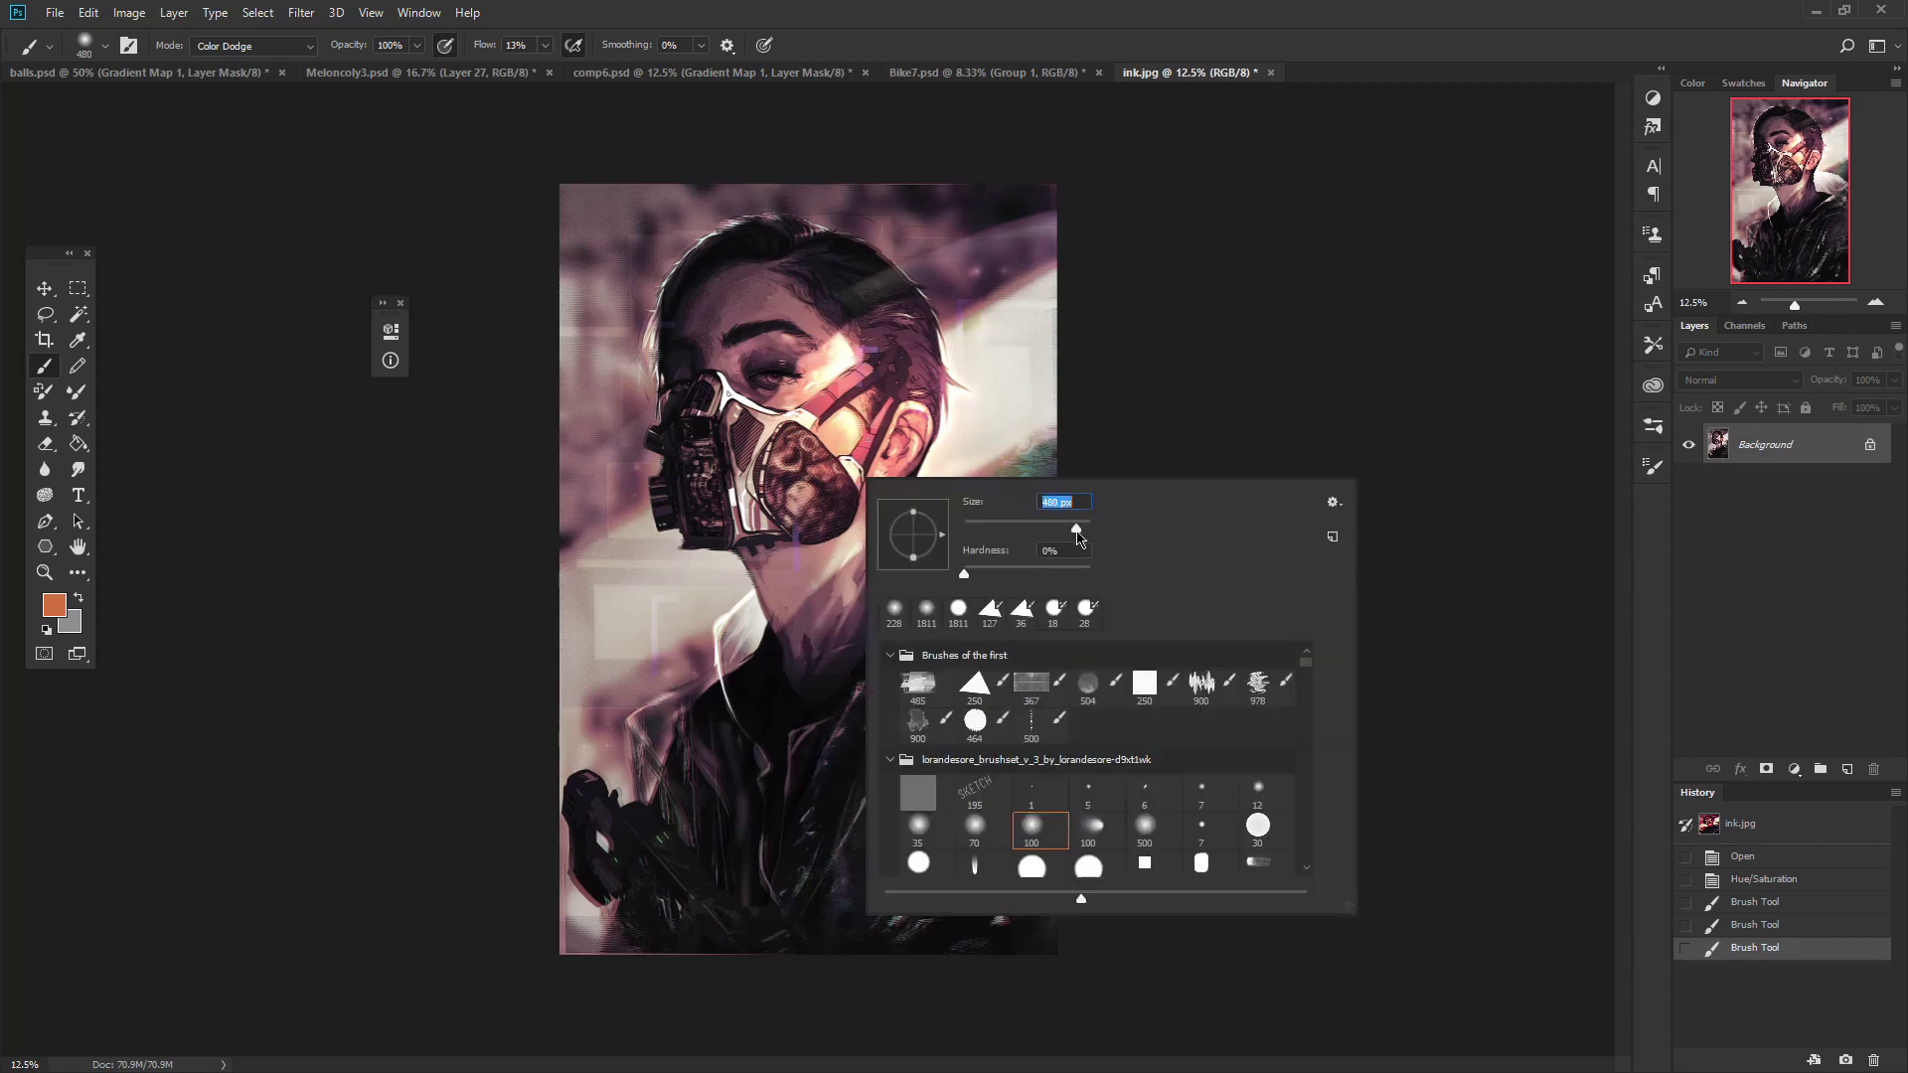
pyautogui.moveTo(919, 399)
pyautogui.mouseDown()
pyautogui.moveTo(879, 446)
pyautogui.moveTo(905, 418)
pyautogui.moveTo(882, 441)
pyautogui.moveTo(901, 431)
pyautogui.moveTo(898, 476)
pyautogui.moveTo(813, 382)
pyautogui.mouseUp()
pyautogui.hotkey('ctrl', 'z')
pyautogui.hotkey('ctrl', 'z')
pyautogui.hotkey('ctrl', 'z')
pyautogui.hotkey('ctrl', 'z')
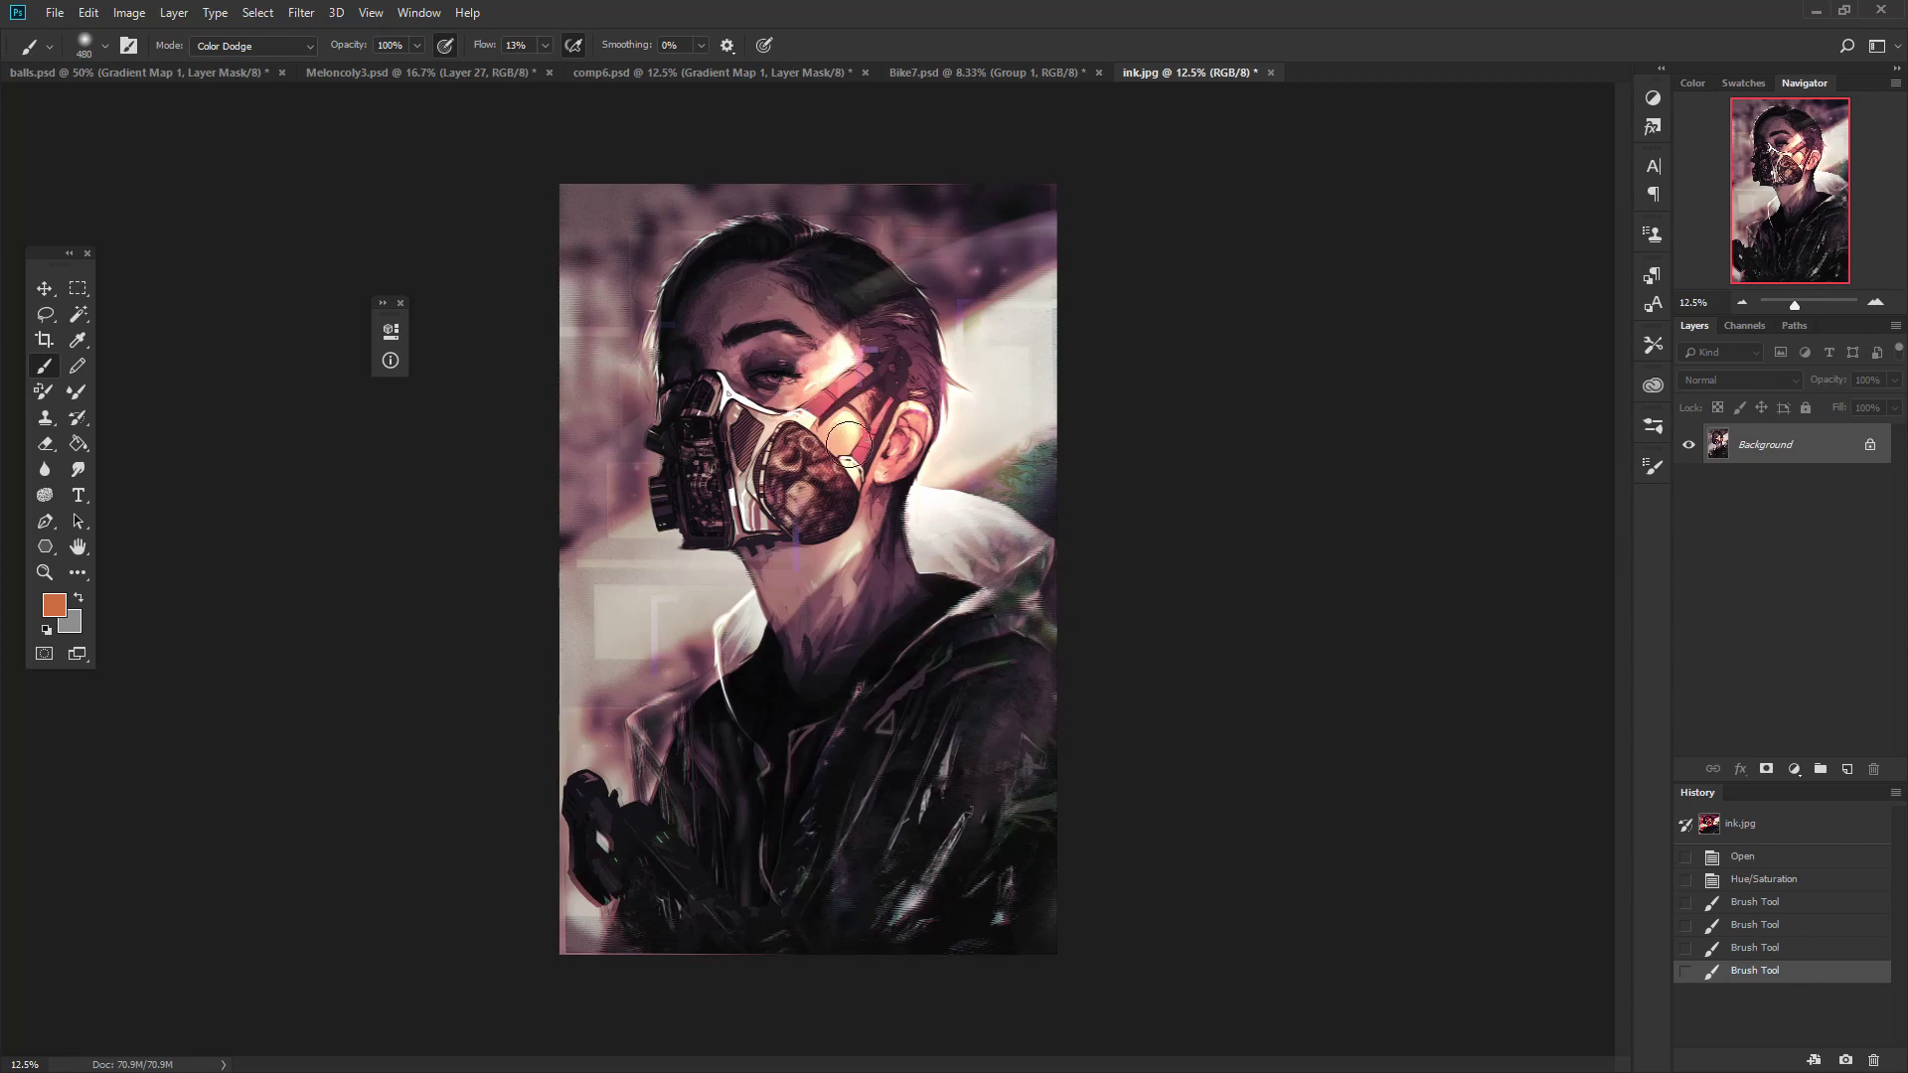
# Brush orange dodge glow onto the cheek and the neck just below the mask.
pyautogui.moveTo(852, 456); pyautogui.dragTo(851, 463)
pyautogui.hotkey('ctrl', 'z')
pyautogui.moveTo(856, 533); pyautogui.dragTo(867, 523)
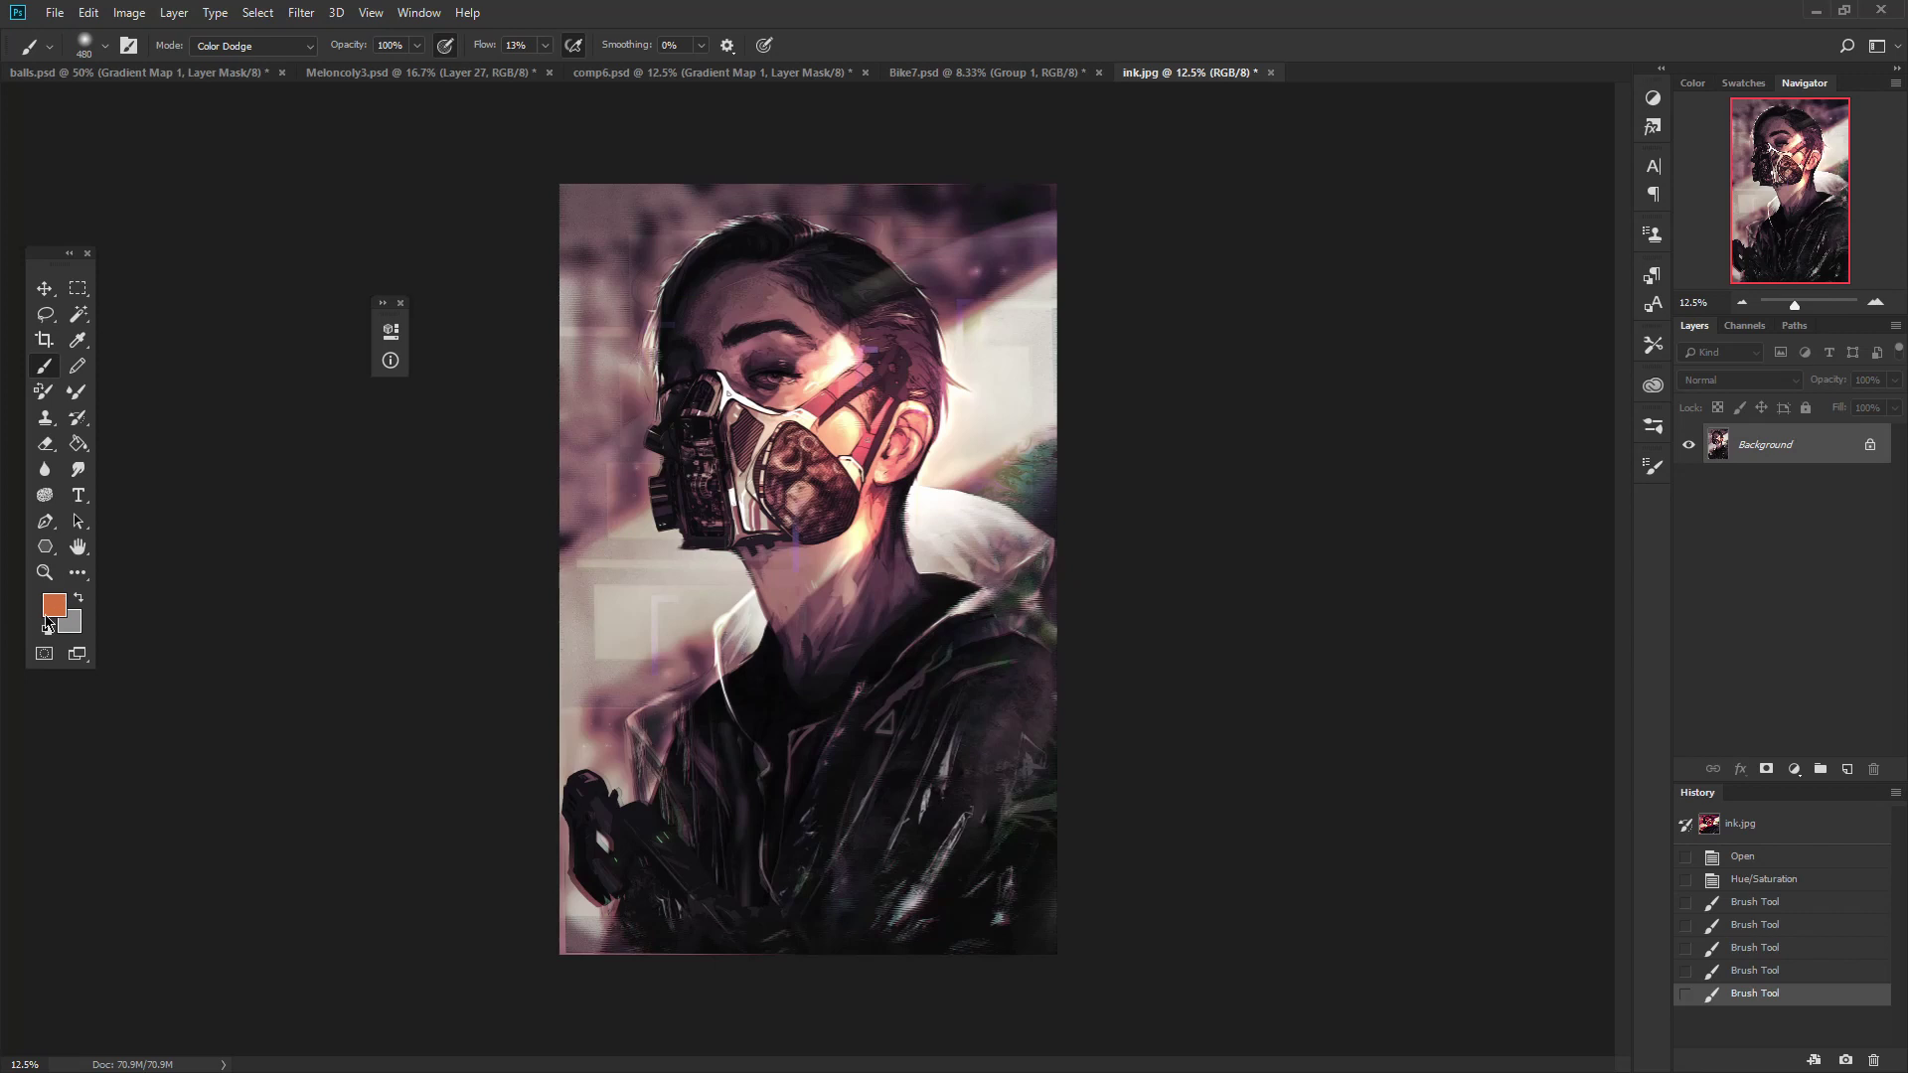
# Try orange Color Dodge strokes around the eye with a hard round brush, enlarging it from 88 to 105 px.
pyautogui.rightClick(711, 502)
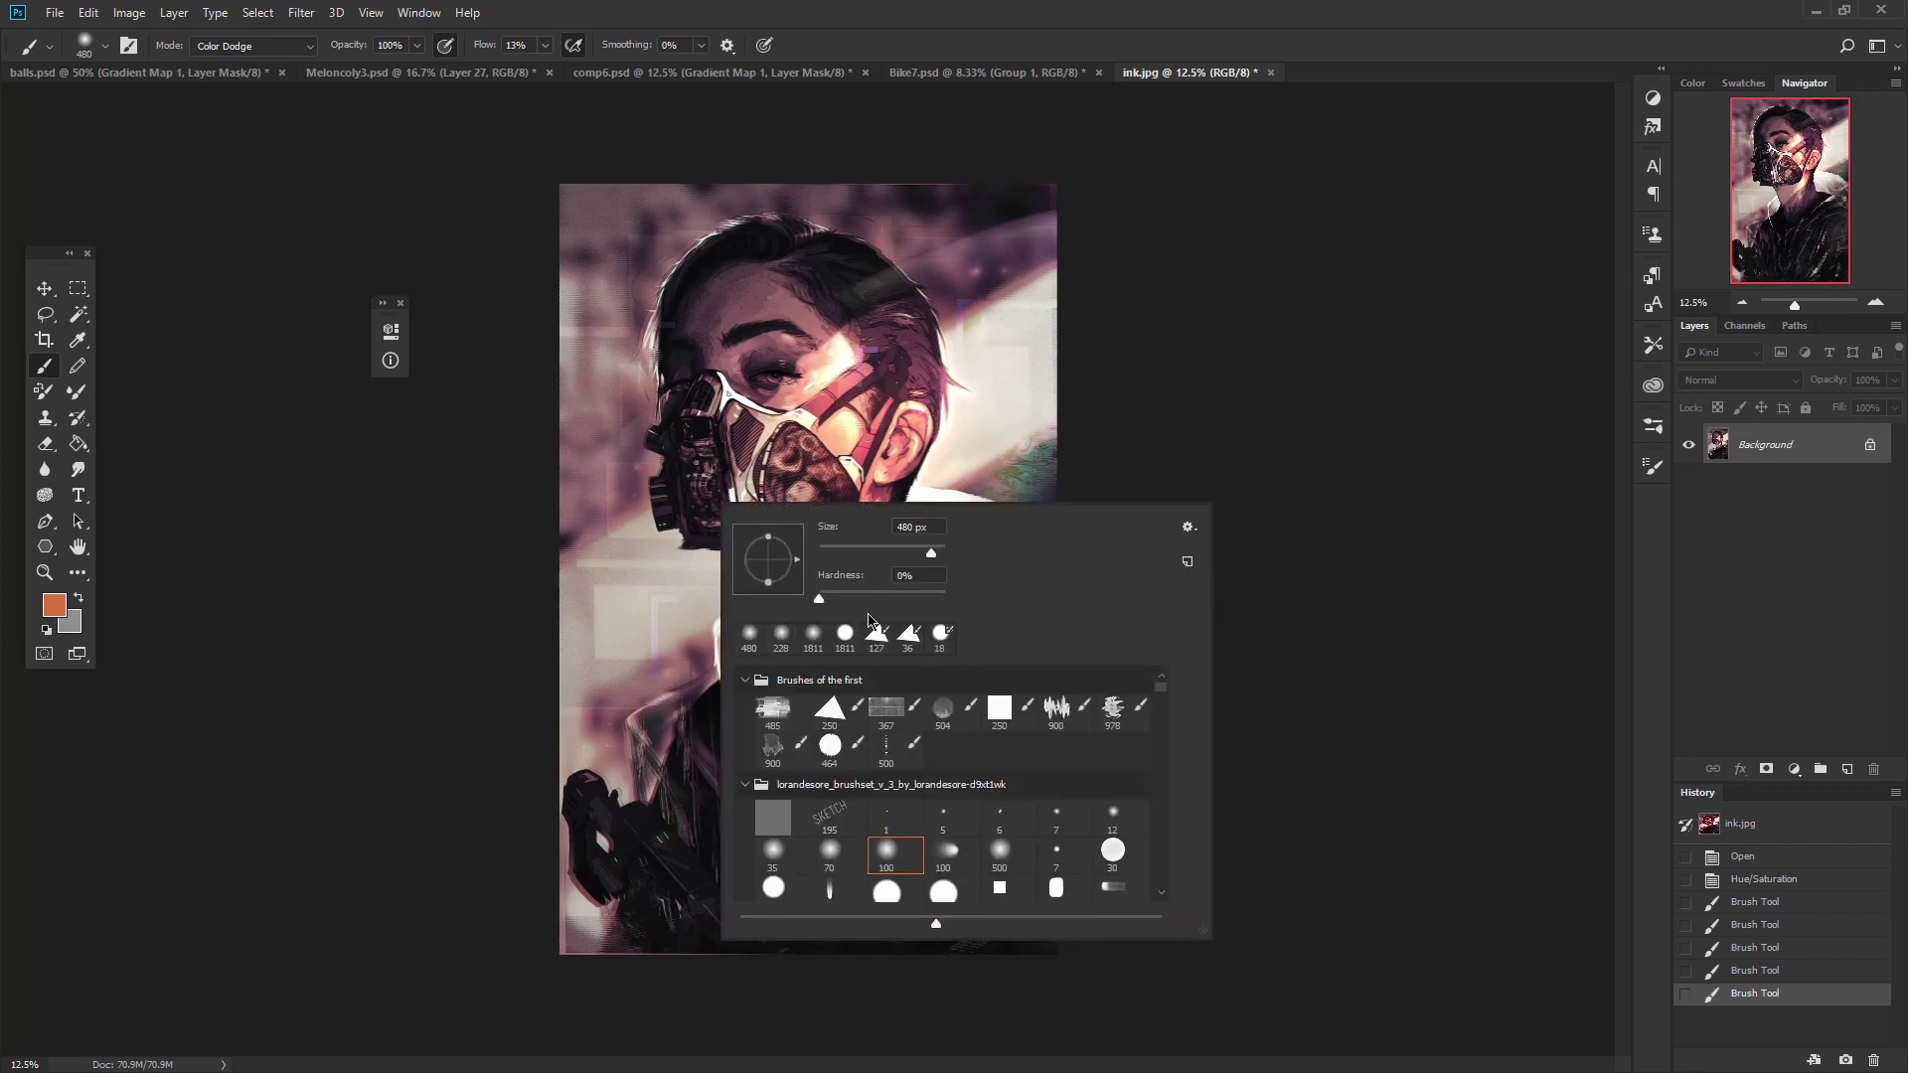
pyautogui.click(840, 633)
pyautogui.click(860, 553)
pyautogui.click(874, 549)
pyautogui.click(1084, 421)
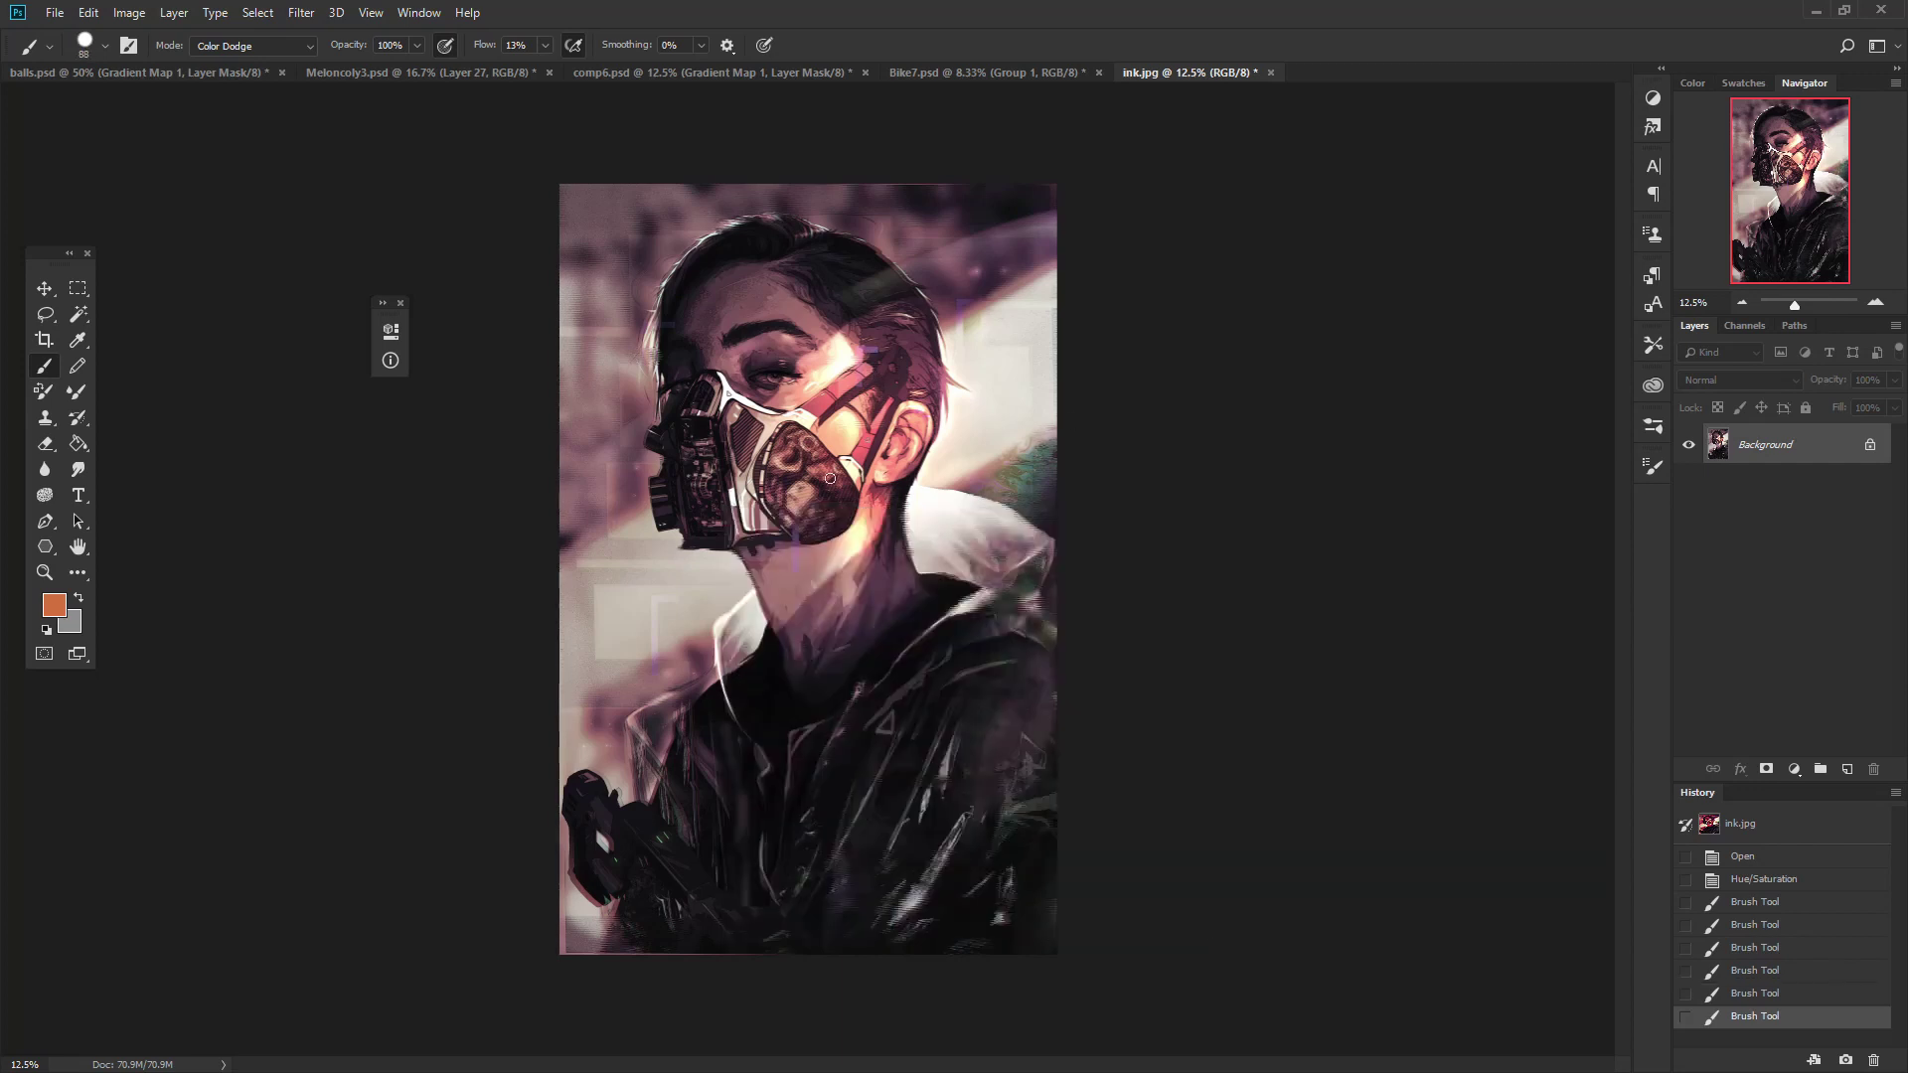
pyautogui.rightClick(828, 433)
pyautogui.moveTo(991, 484); pyautogui.dragTo(1004, 482)
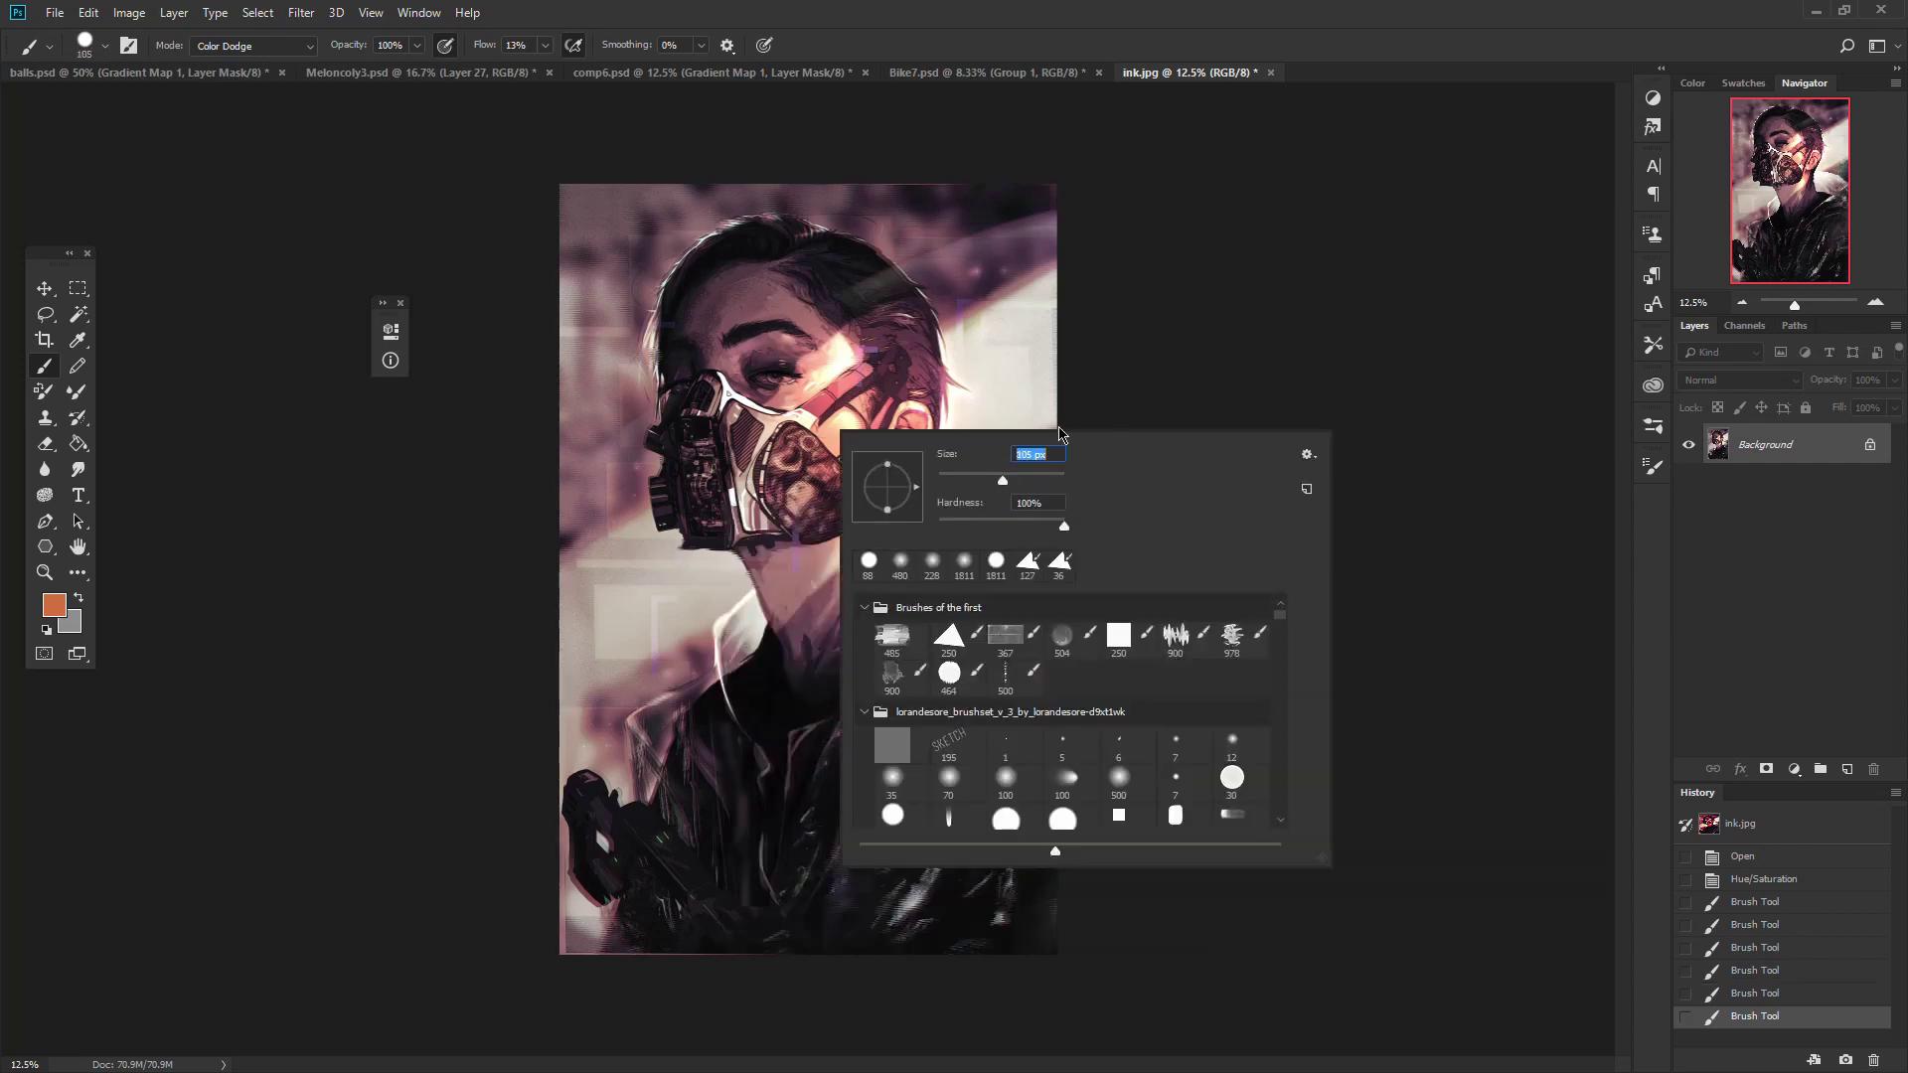
pyautogui.click(810, 494)
pyautogui.moveTo(794, 326)
pyautogui.mouseDown()
pyautogui.moveTo(785, 343)
pyautogui.moveTo(790, 328)
pyautogui.mouseUp()
# Raise the brush flow to 100% and paint hard-edged orange Color Dodge strokes across the forehead, hair and mask.
pyautogui.click(545, 46)
pyautogui.moveTo(559, 73); pyautogui.dragTo(709, 70)
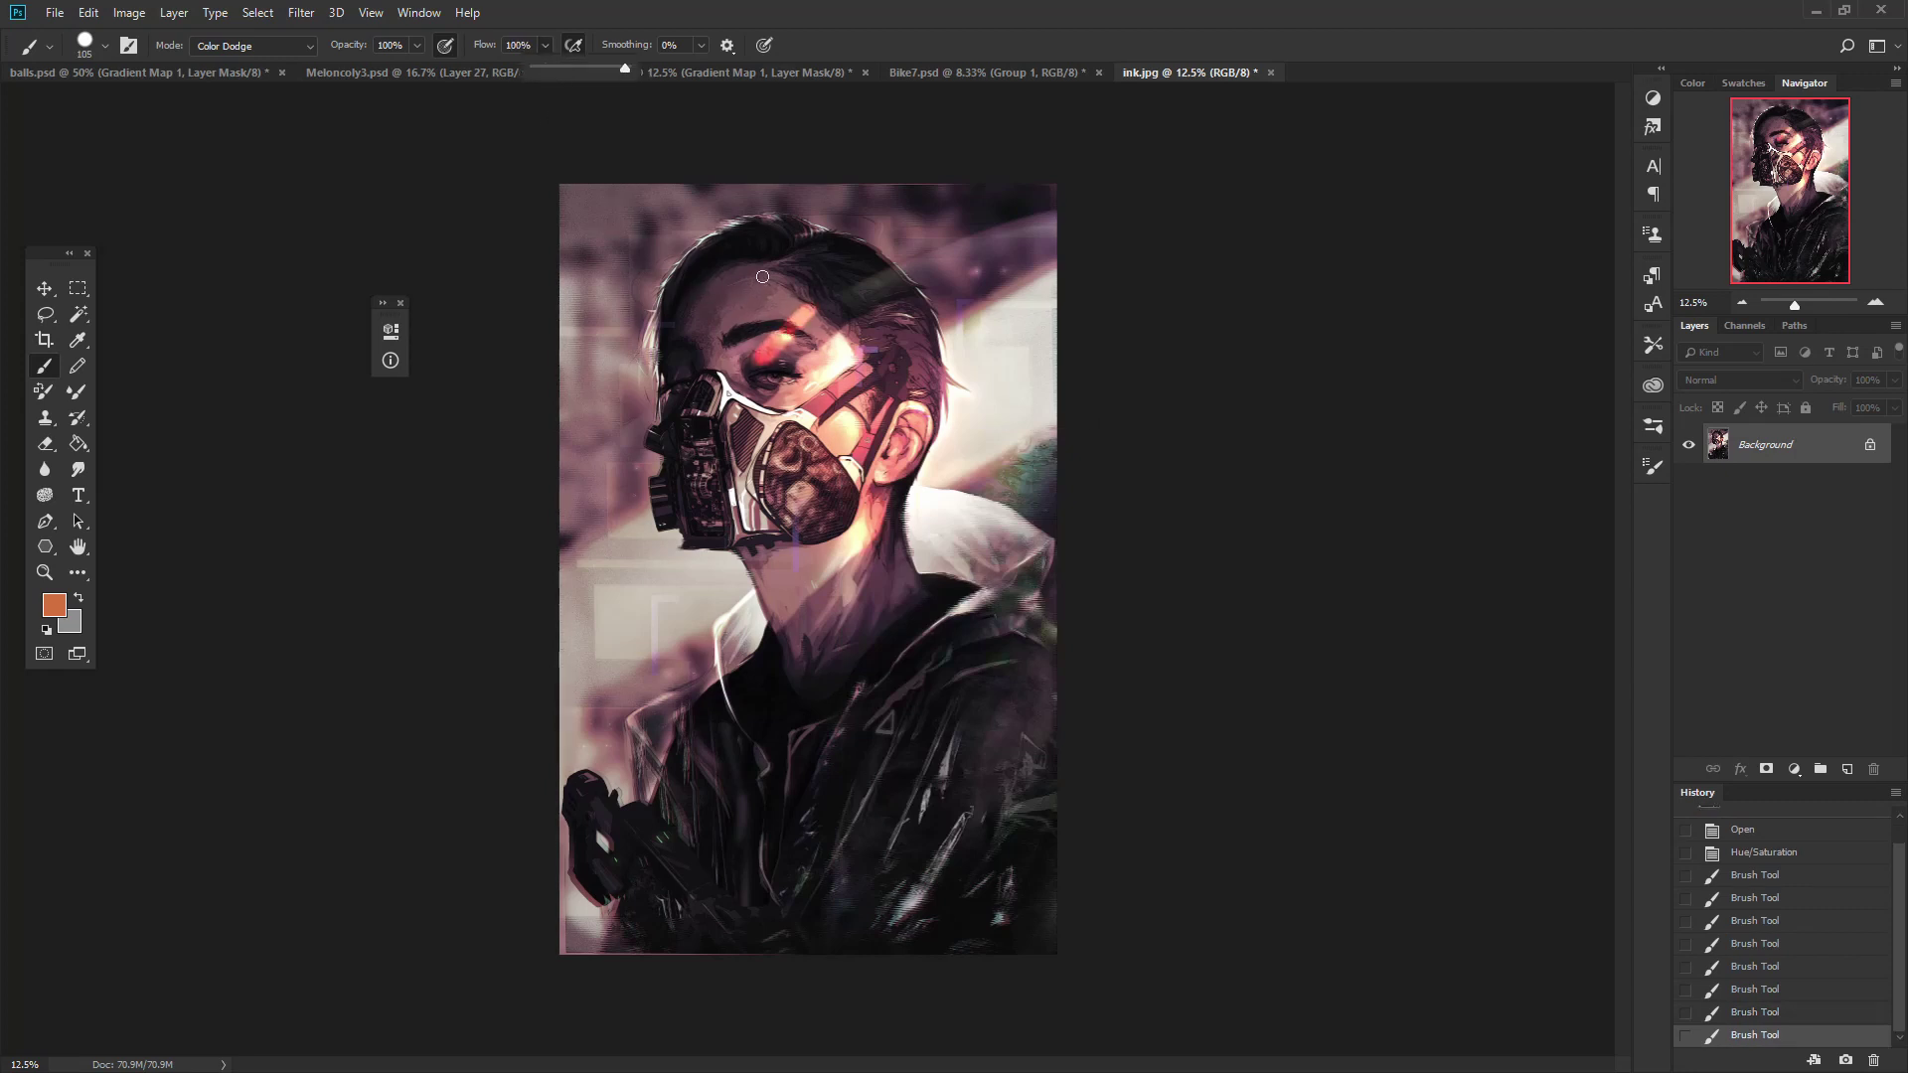
pyautogui.moveTo(783, 281)
pyautogui.mouseDown()
pyautogui.moveTo(701, 343)
pyautogui.moveTo(783, 282)
pyautogui.mouseUp()
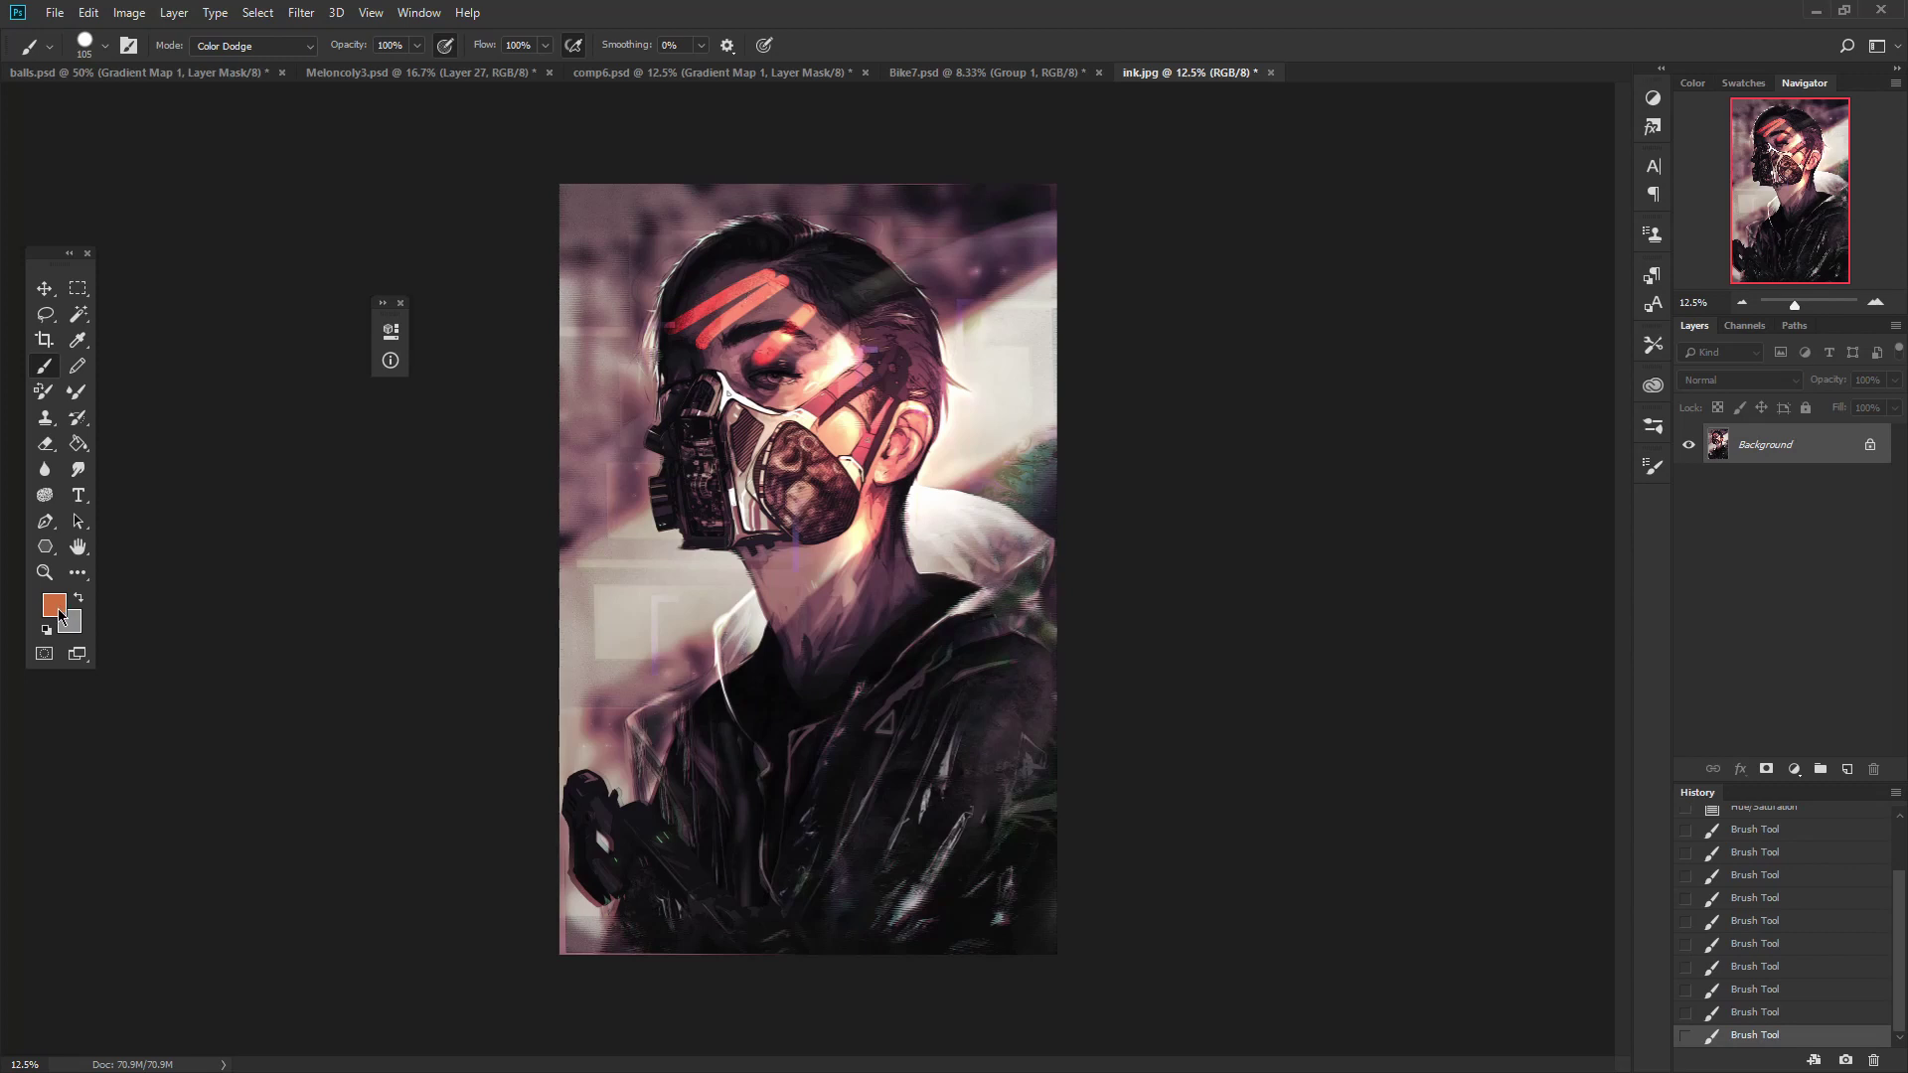
pyautogui.moveTo(656, 373)
pyautogui.mouseDown()
pyautogui.moveTo(919, 356)
pyautogui.moveTo(874, 447)
pyautogui.mouseUp()
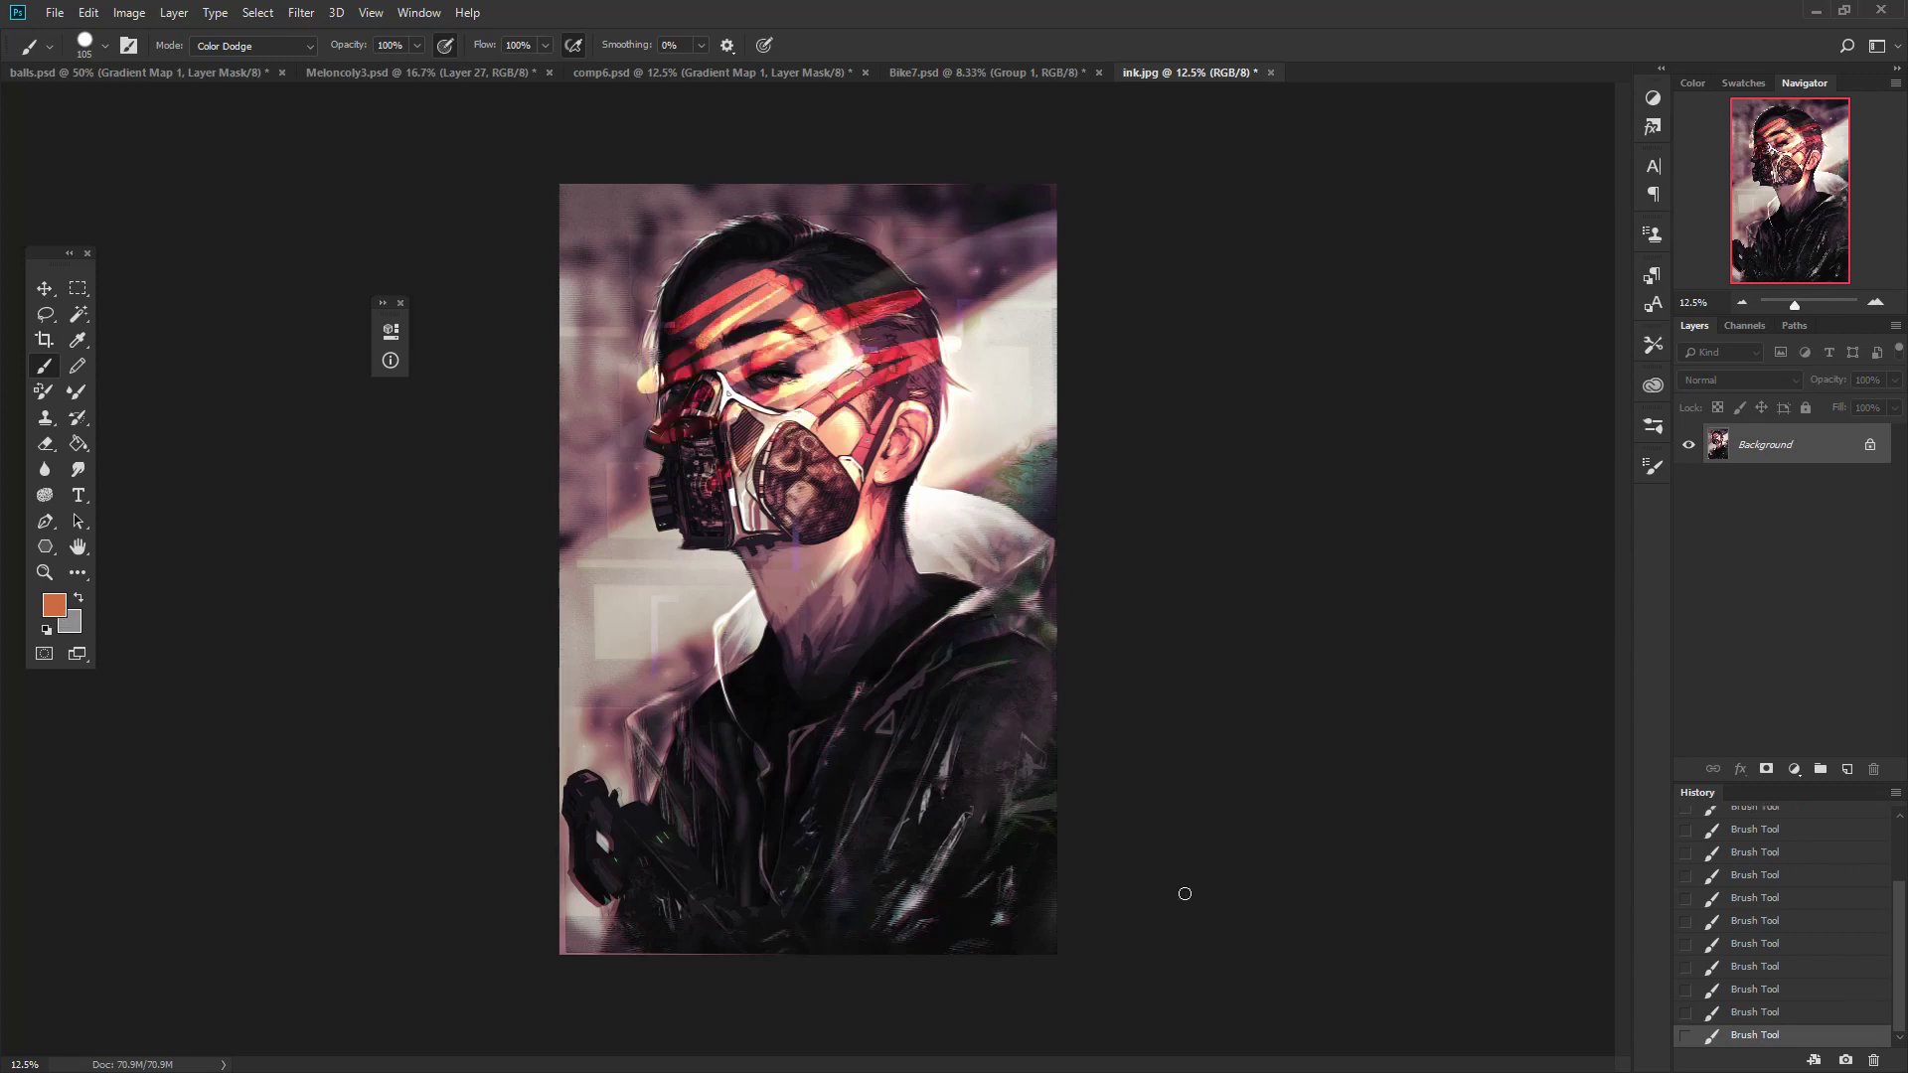
# Step back through the history to the state before the hard-edged strokes across the face.
pyautogui.hotkey('ctrl', 'z')
pyautogui.click(1748, 969)
pyautogui.click(1758, 922)
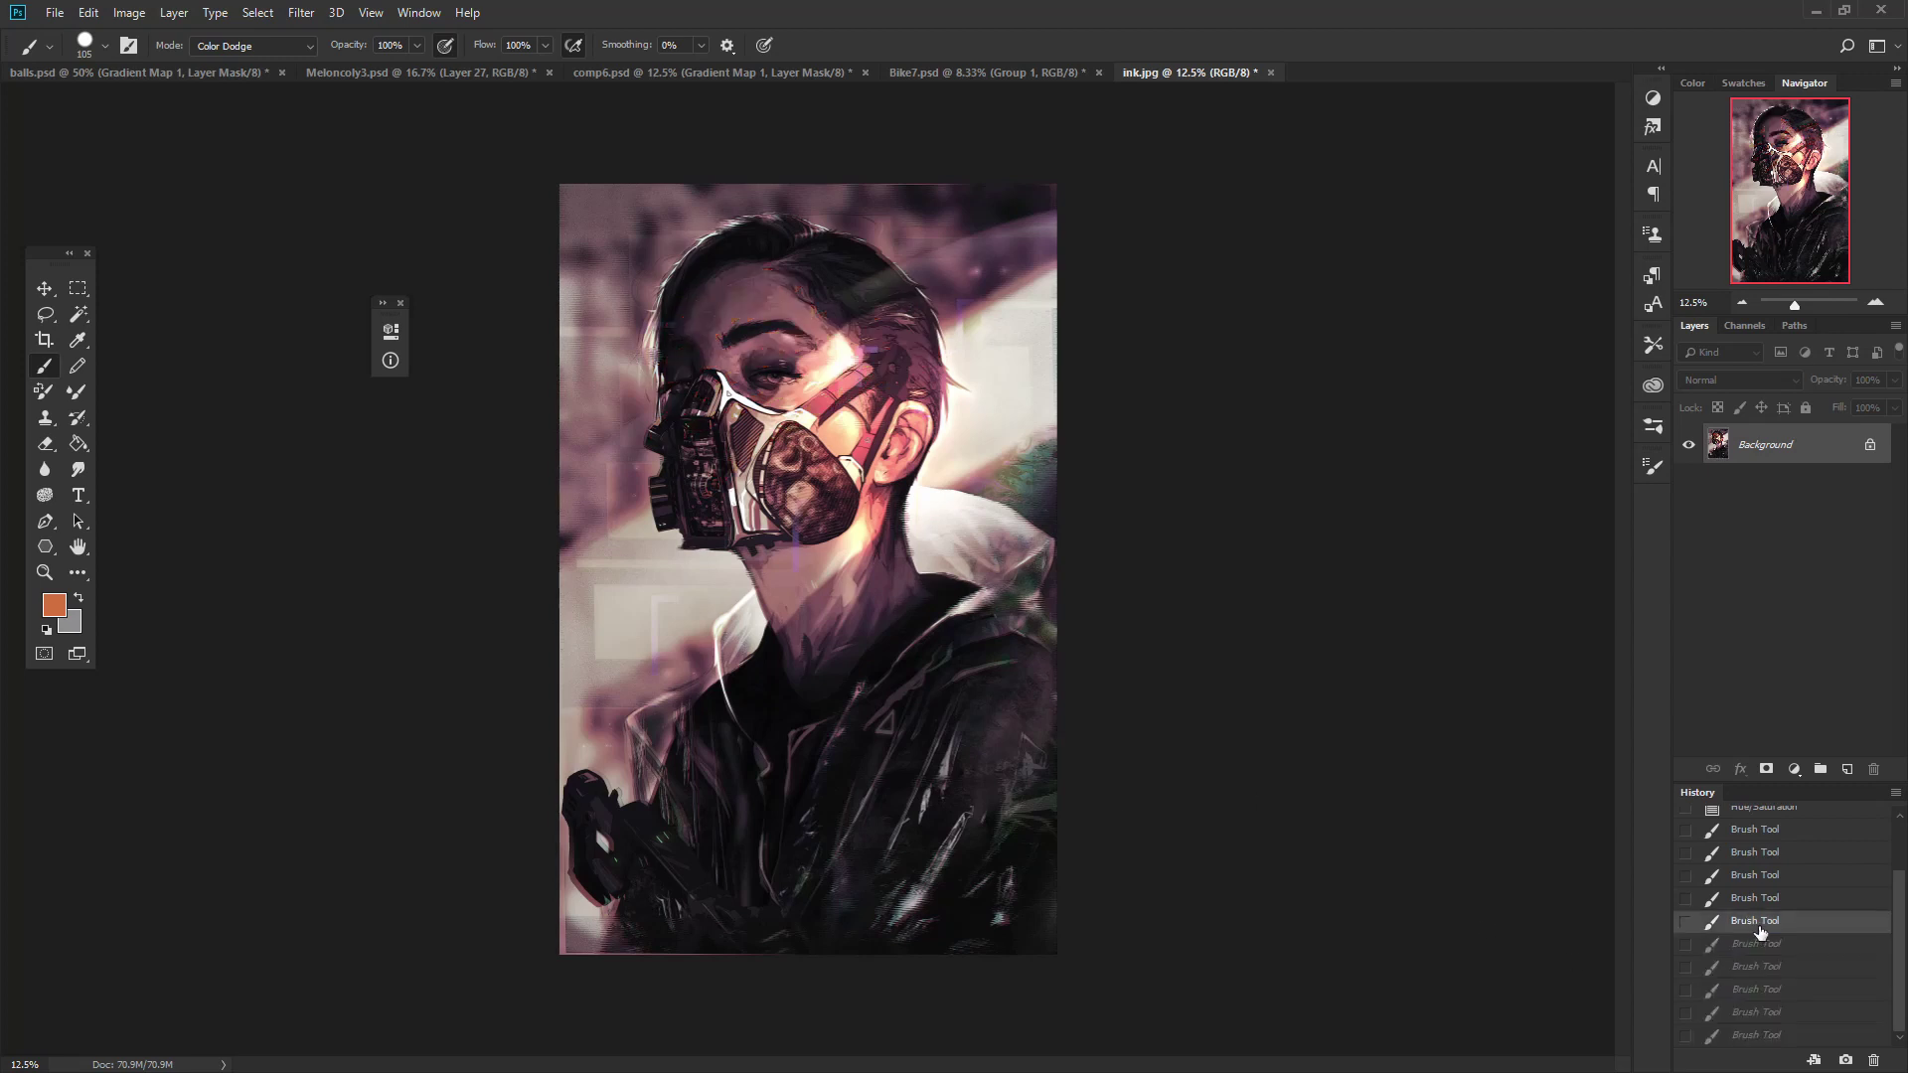
pyautogui.click(1756, 907)
pyautogui.click(1758, 929)
# Switch back to a soft round brush and set its size to 495 px.
pyautogui.rightClick(797, 404)
pyautogui.moveTo(976, 469); pyautogui.dragTo(1023, 461)
pyautogui.click(1117, 385)
pyautogui.rightClick(808, 402)
pyautogui.click(1083, 383)
# Intensify the orange glow beside the eye with the soft brush, undoing the unwanted strokes.
pyautogui.moveTo(835, 305)
pyautogui.mouseDown()
pyautogui.moveTo(785, 368)
pyautogui.moveTo(828, 424)
pyautogui.moveTo(827, 365)
pyautogui.mouseUp()
pyautogui.hotkey('ctrl', 'alt', 'z')
pyautogui.hotkey('ctrl', 'alt', 'z')
pyautogui.click(816, 371)
pyautogui.click(844, 354)
pyautogui.hotkey('ctrl', 'alt', 'z')
# Brush orange glow onto the cheek, the neck below the mask and the hair above the ear.
pyautogui.click(841, 426)
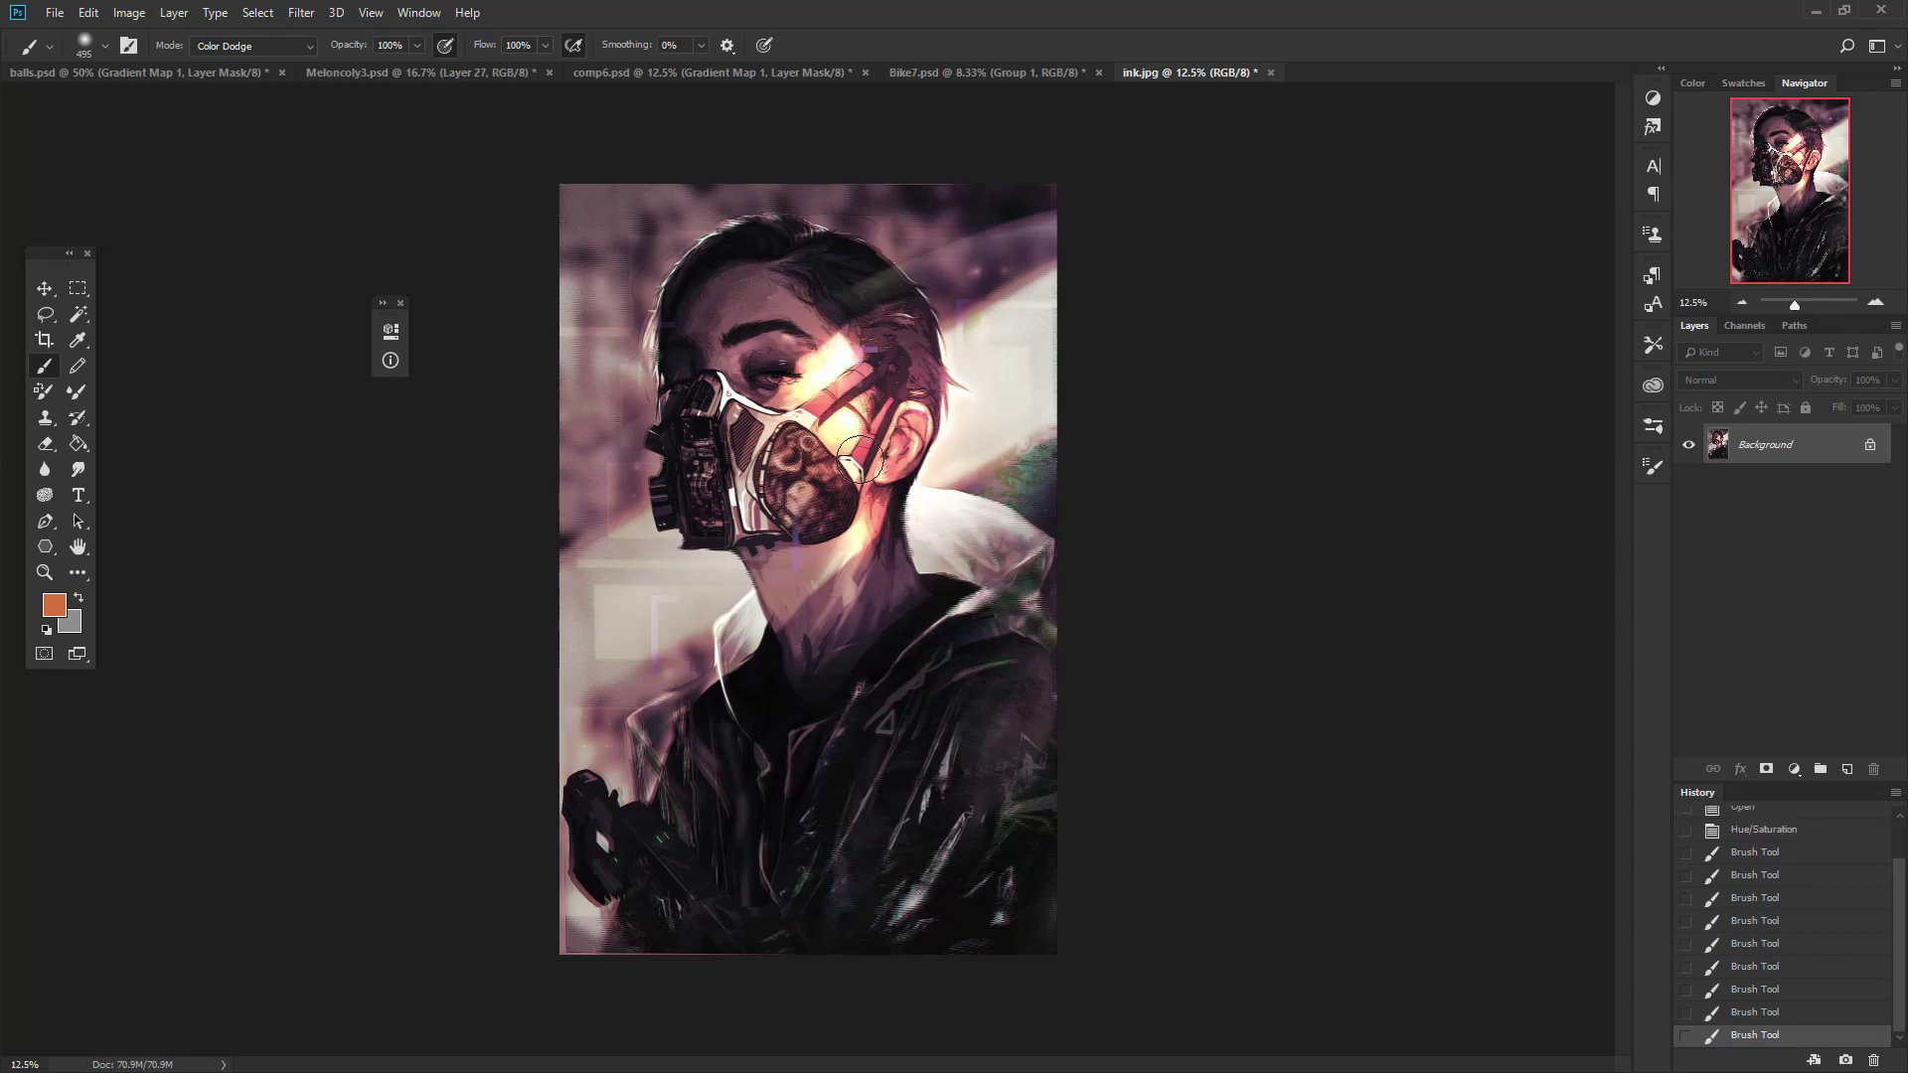
pyautogui.moveTo(862, 525)
pyautogui.mouseDown()
pyautogui.moveTo(917, 441)
pyautogui.moveTo(872, 519)
pyautogui.mouseUp()
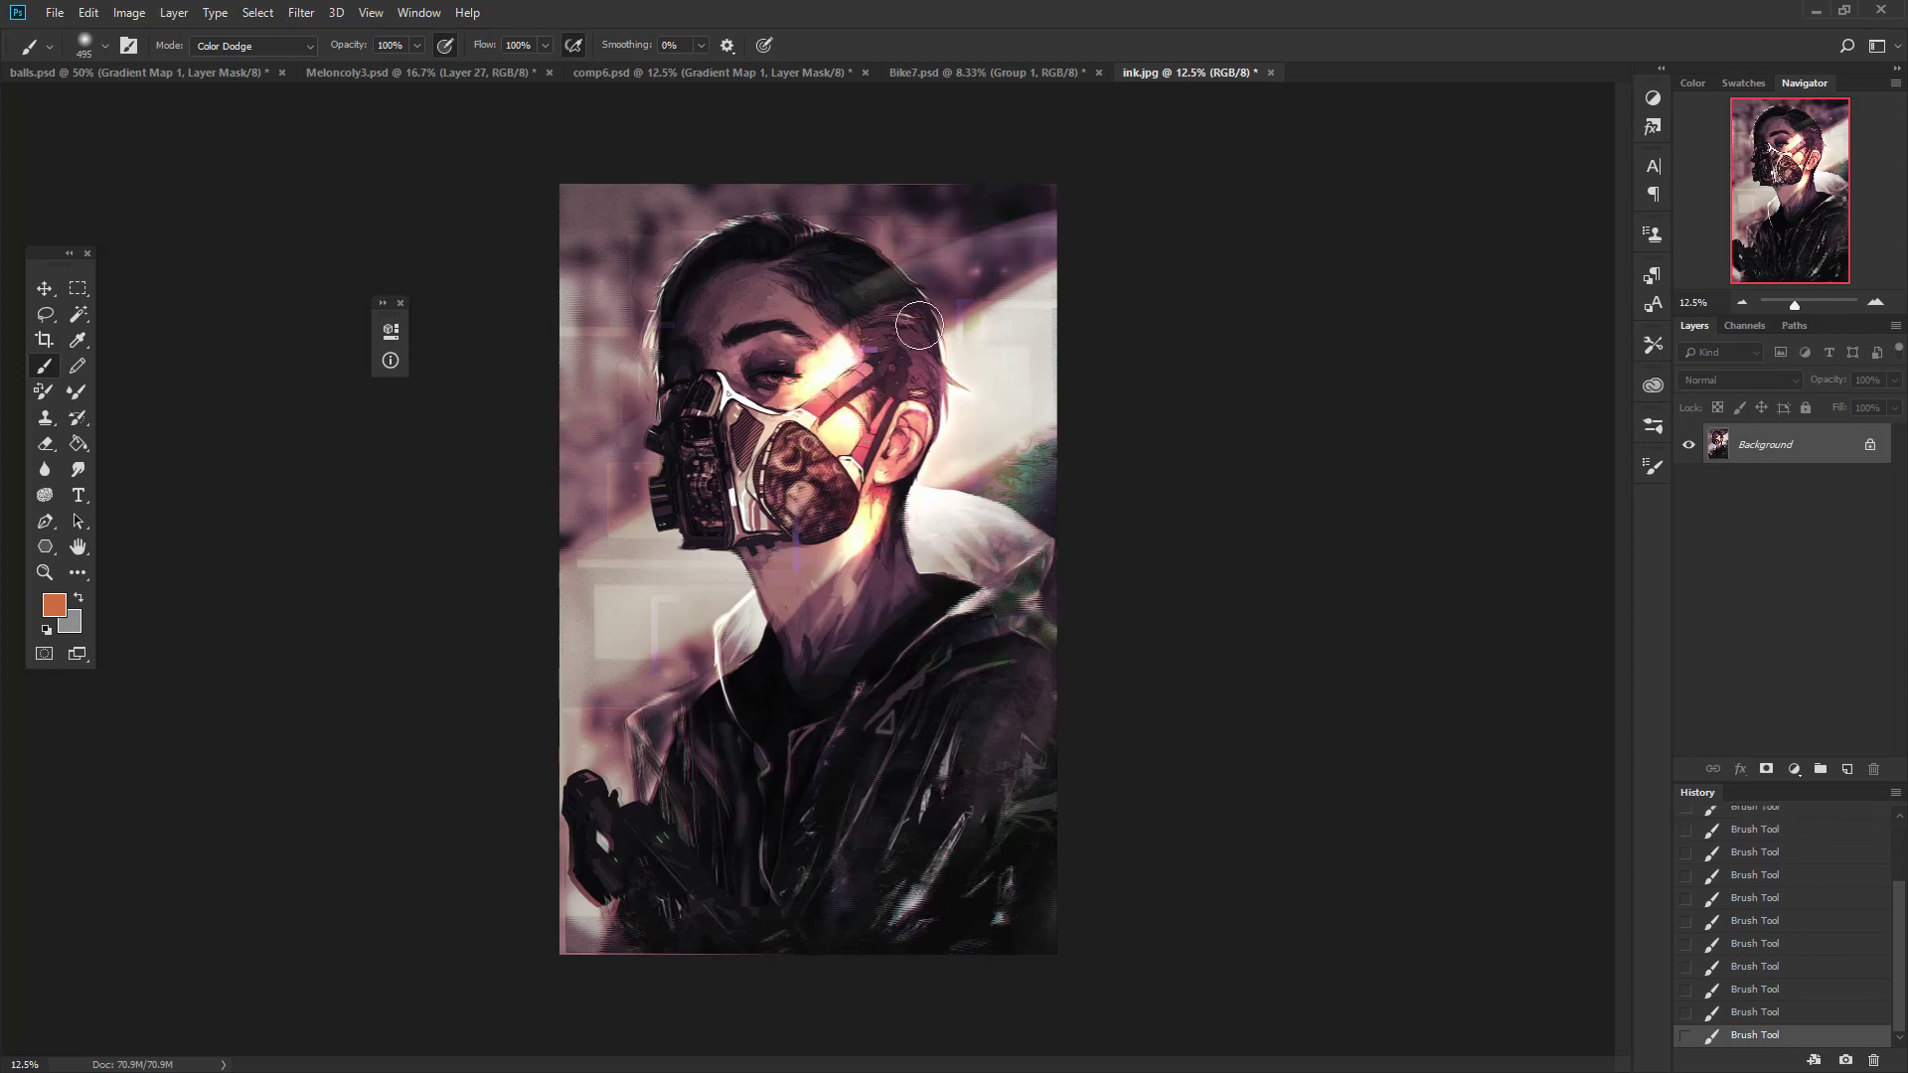
pyautogui.moveTo(919, 325)
pyautogui.mouseDown()
pyautogui.moveTo(850, 562)
pyautogui.moveTo(902, 422)
pyautogui.mouseUp()
pyautogui.hotkey('ctrl', 'alt', 'z')
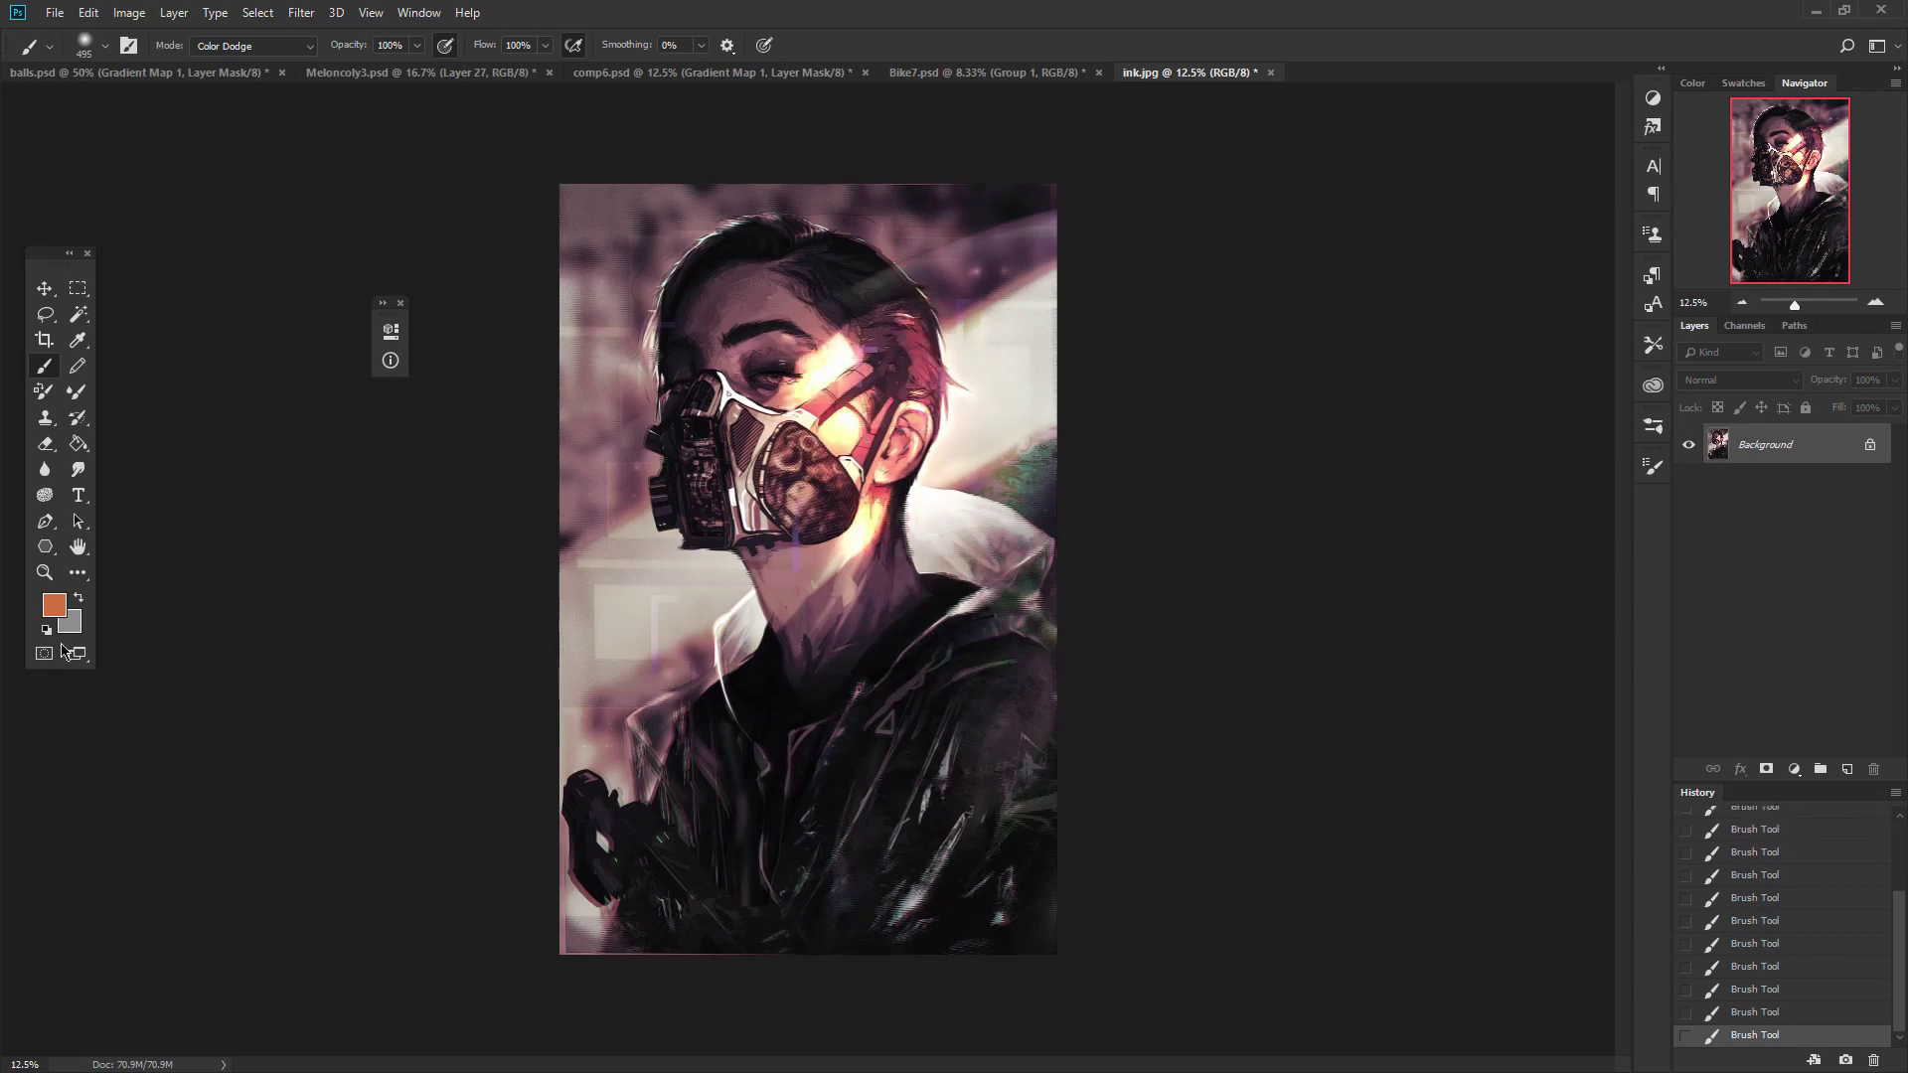
# Try several blue and cyan hues for the foreground color and settle on a bright green with hue 114.
pyautogui.click(54, 604)
pyautogui.click(1369, 676)
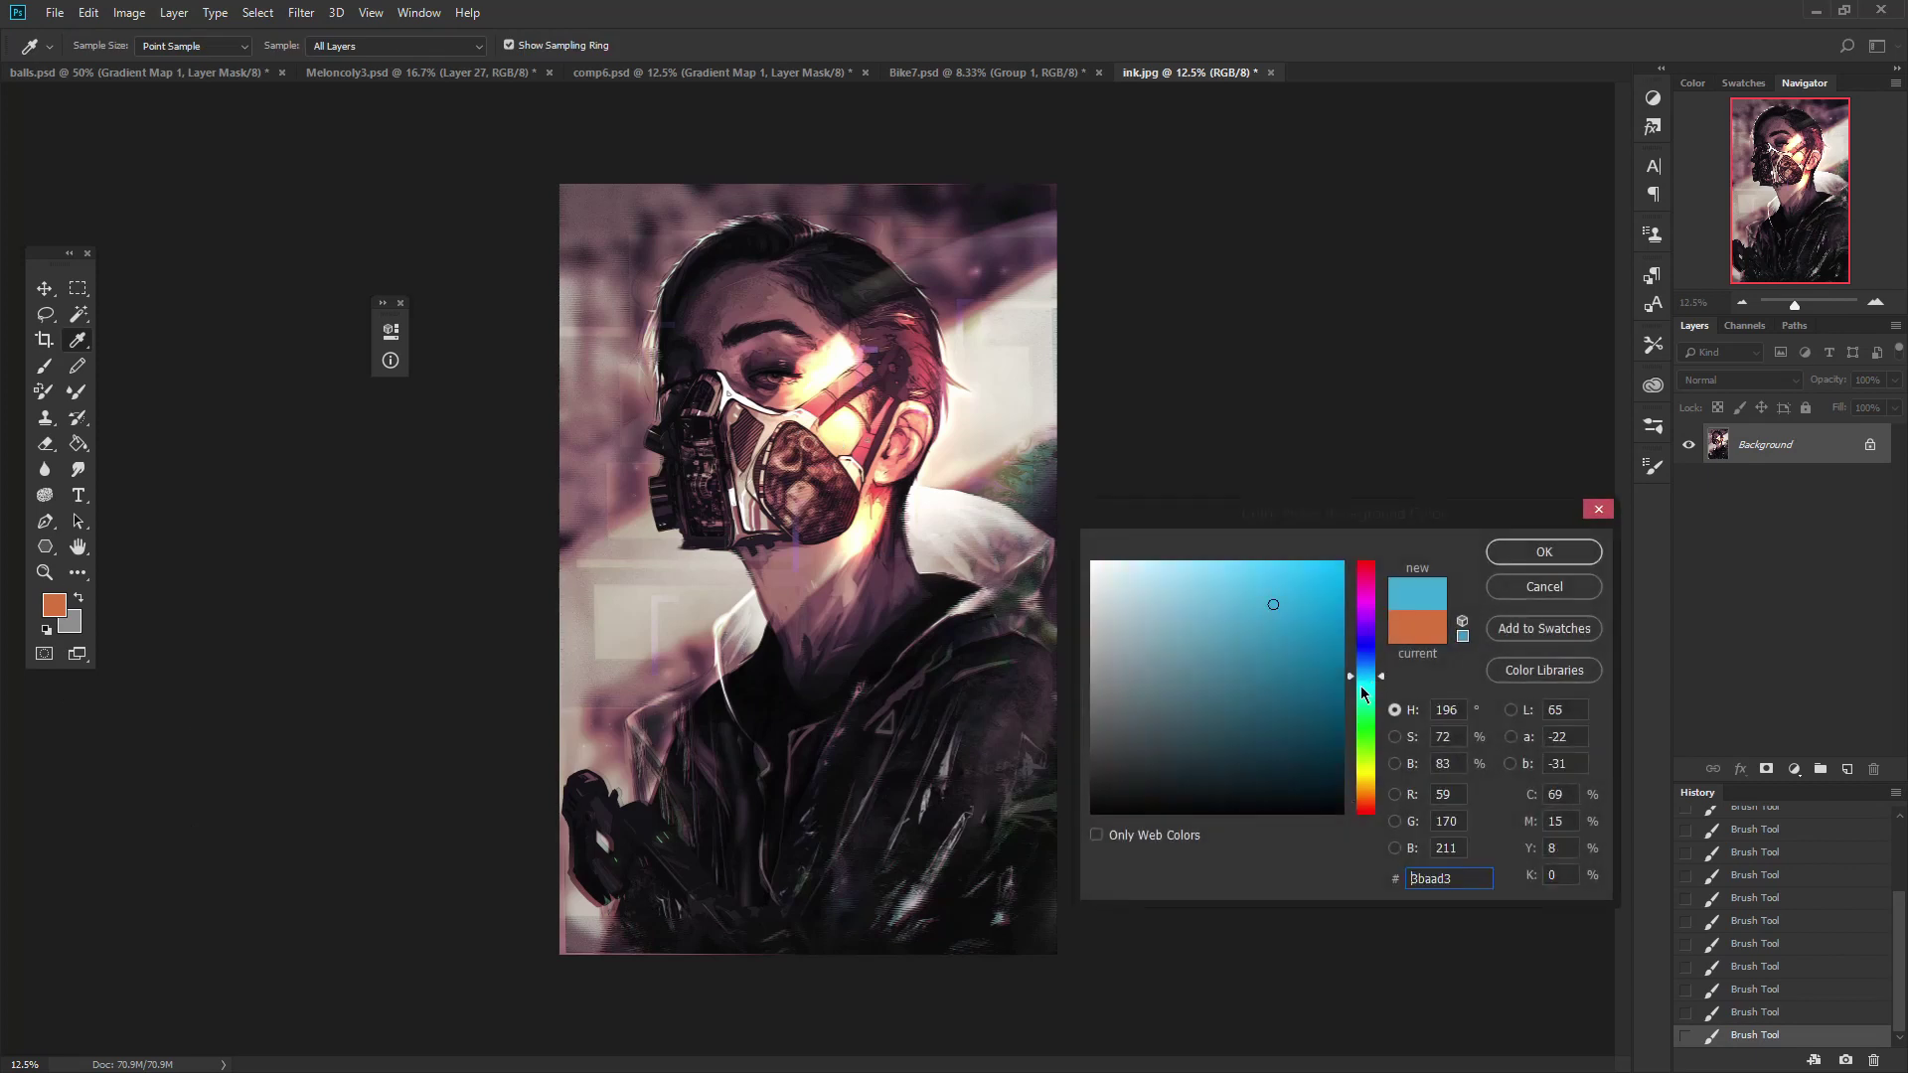
pyautogui.click(1367, 666)
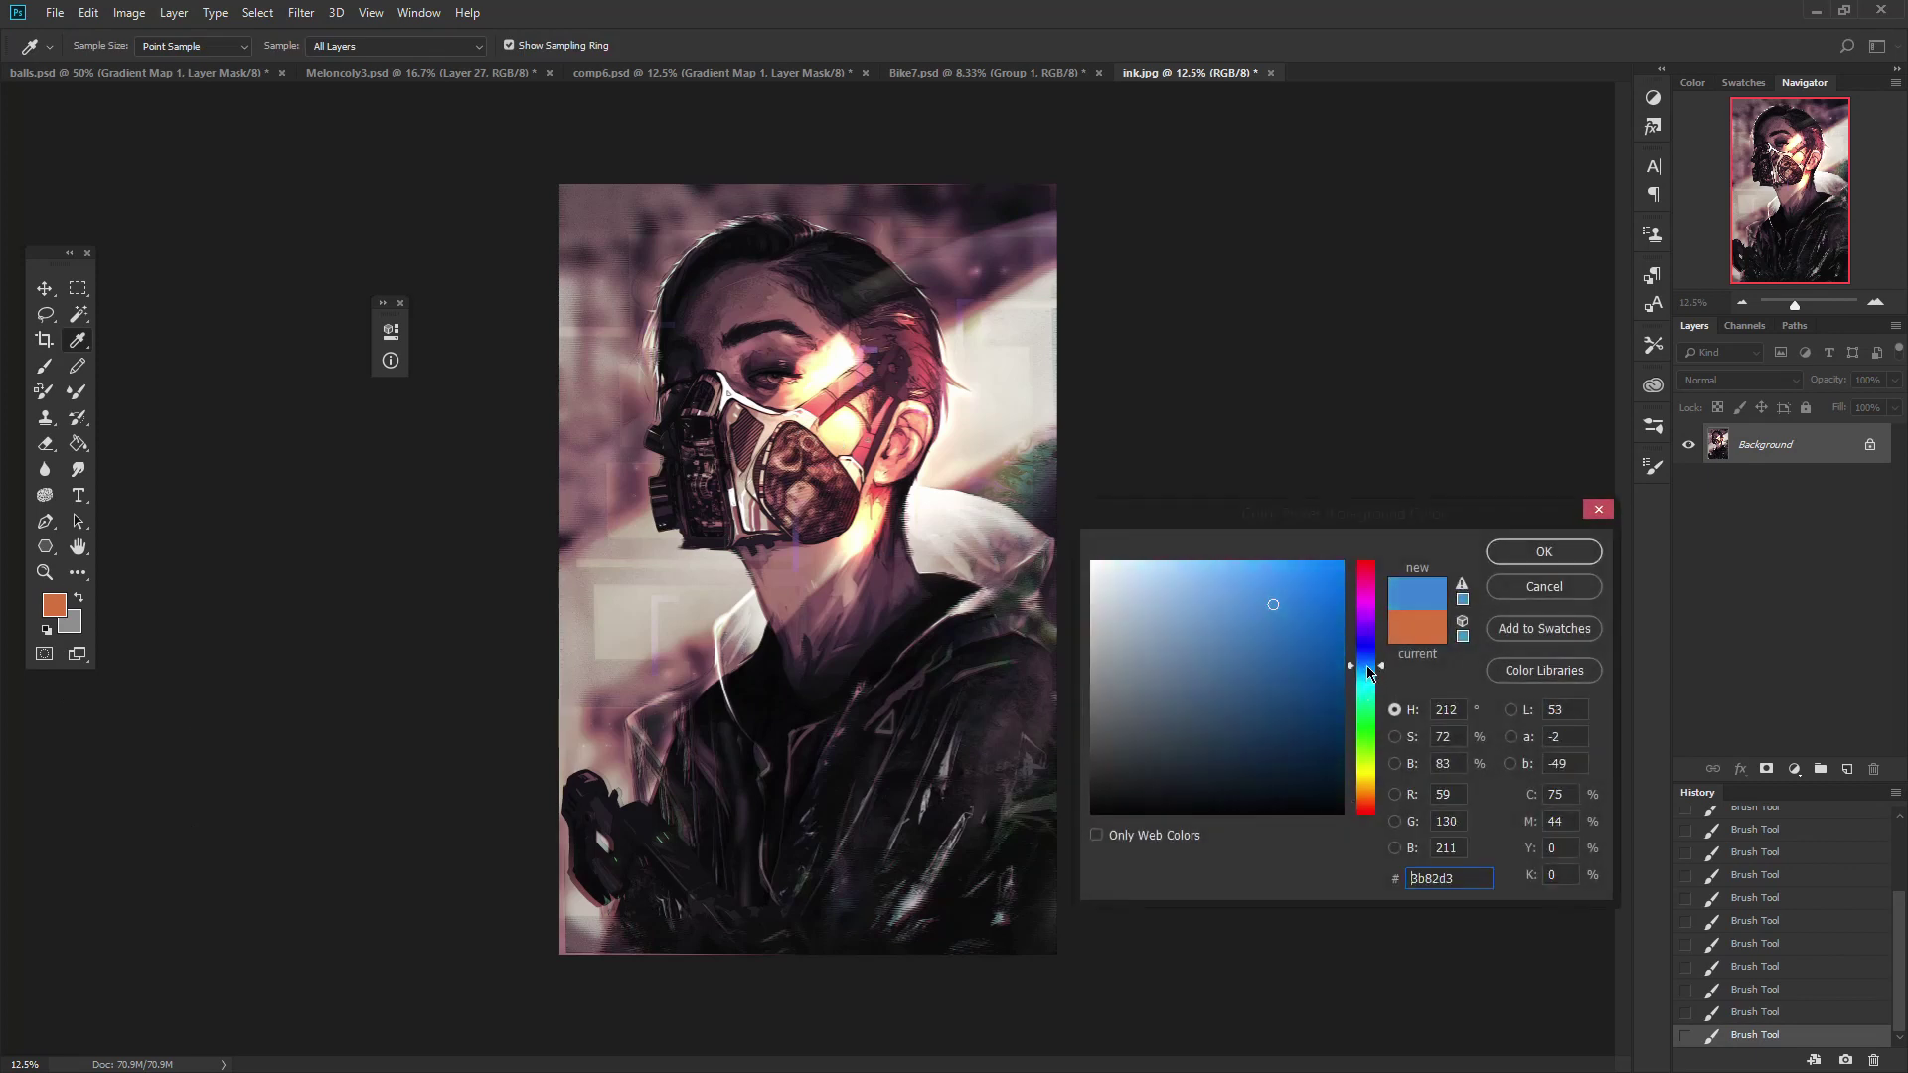
pyautogui.click(1369, 688)
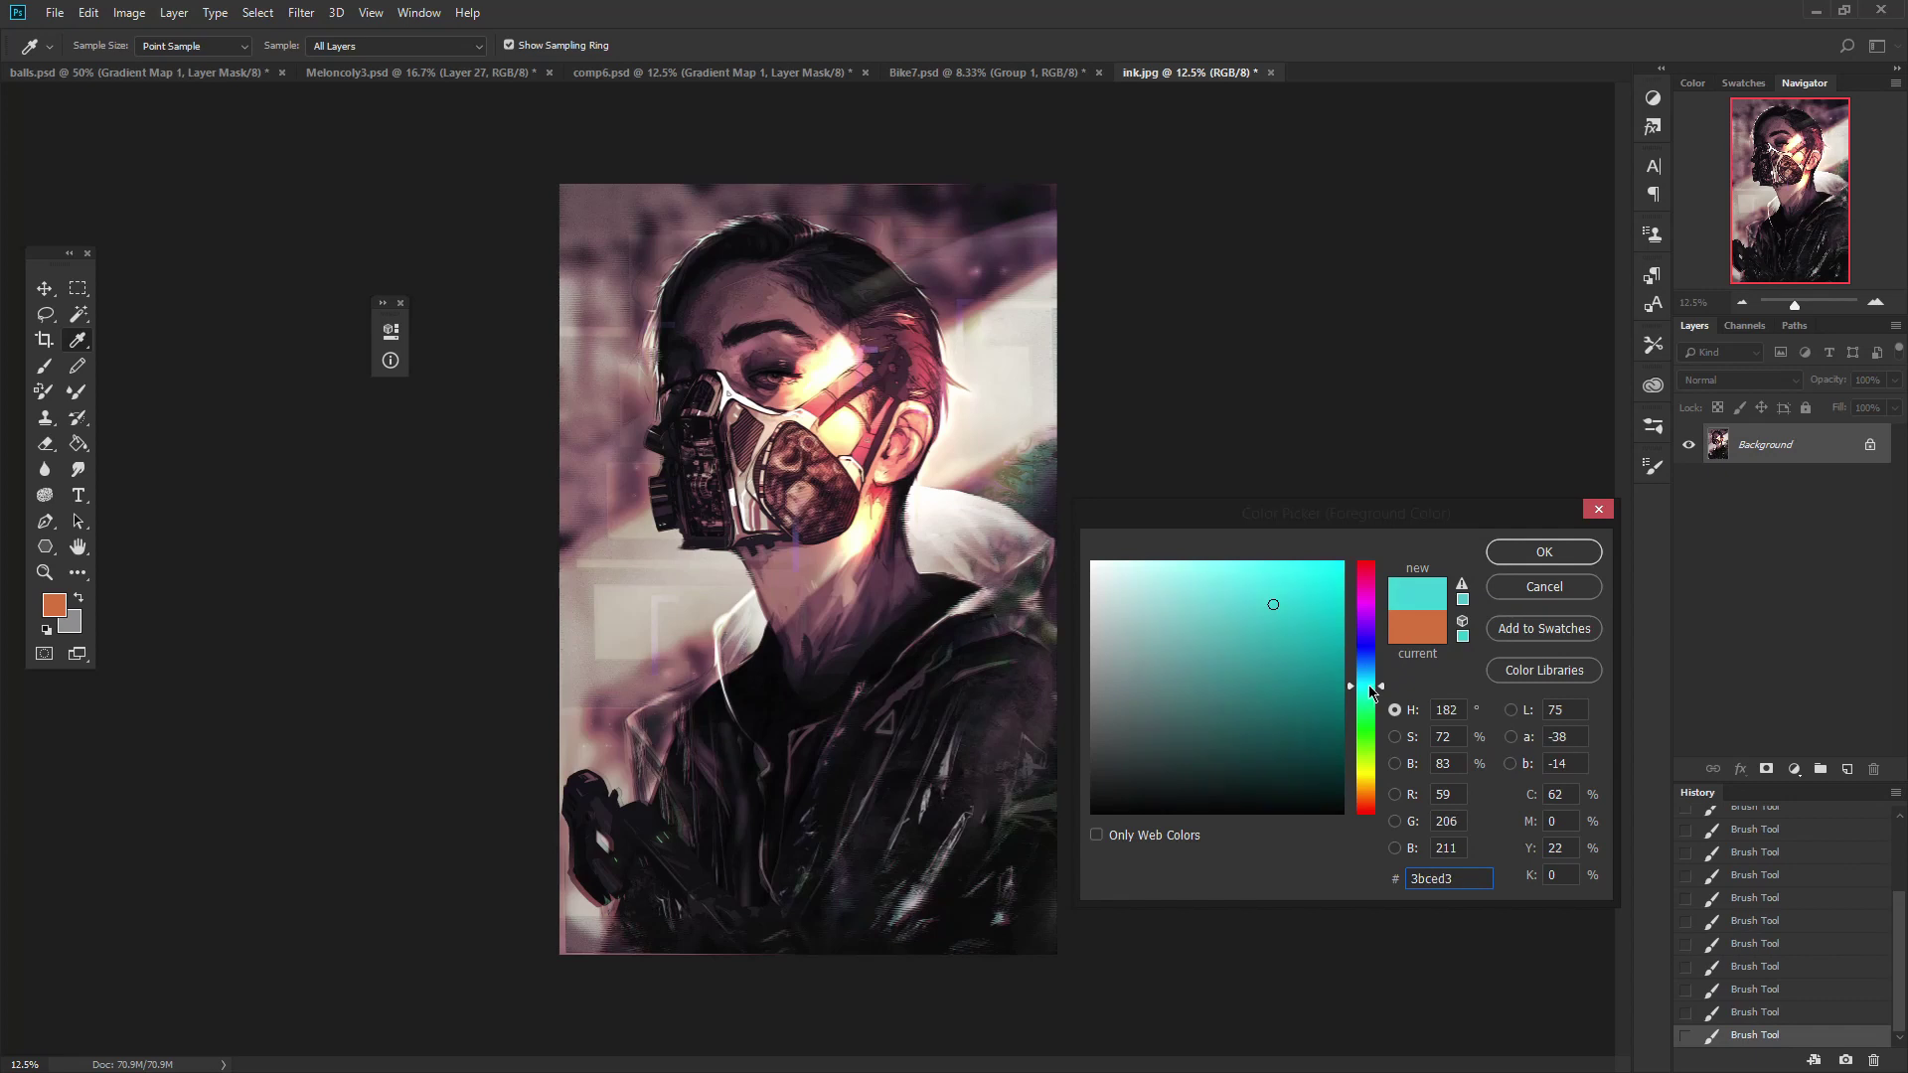
pyautogui.click(1369, 677)
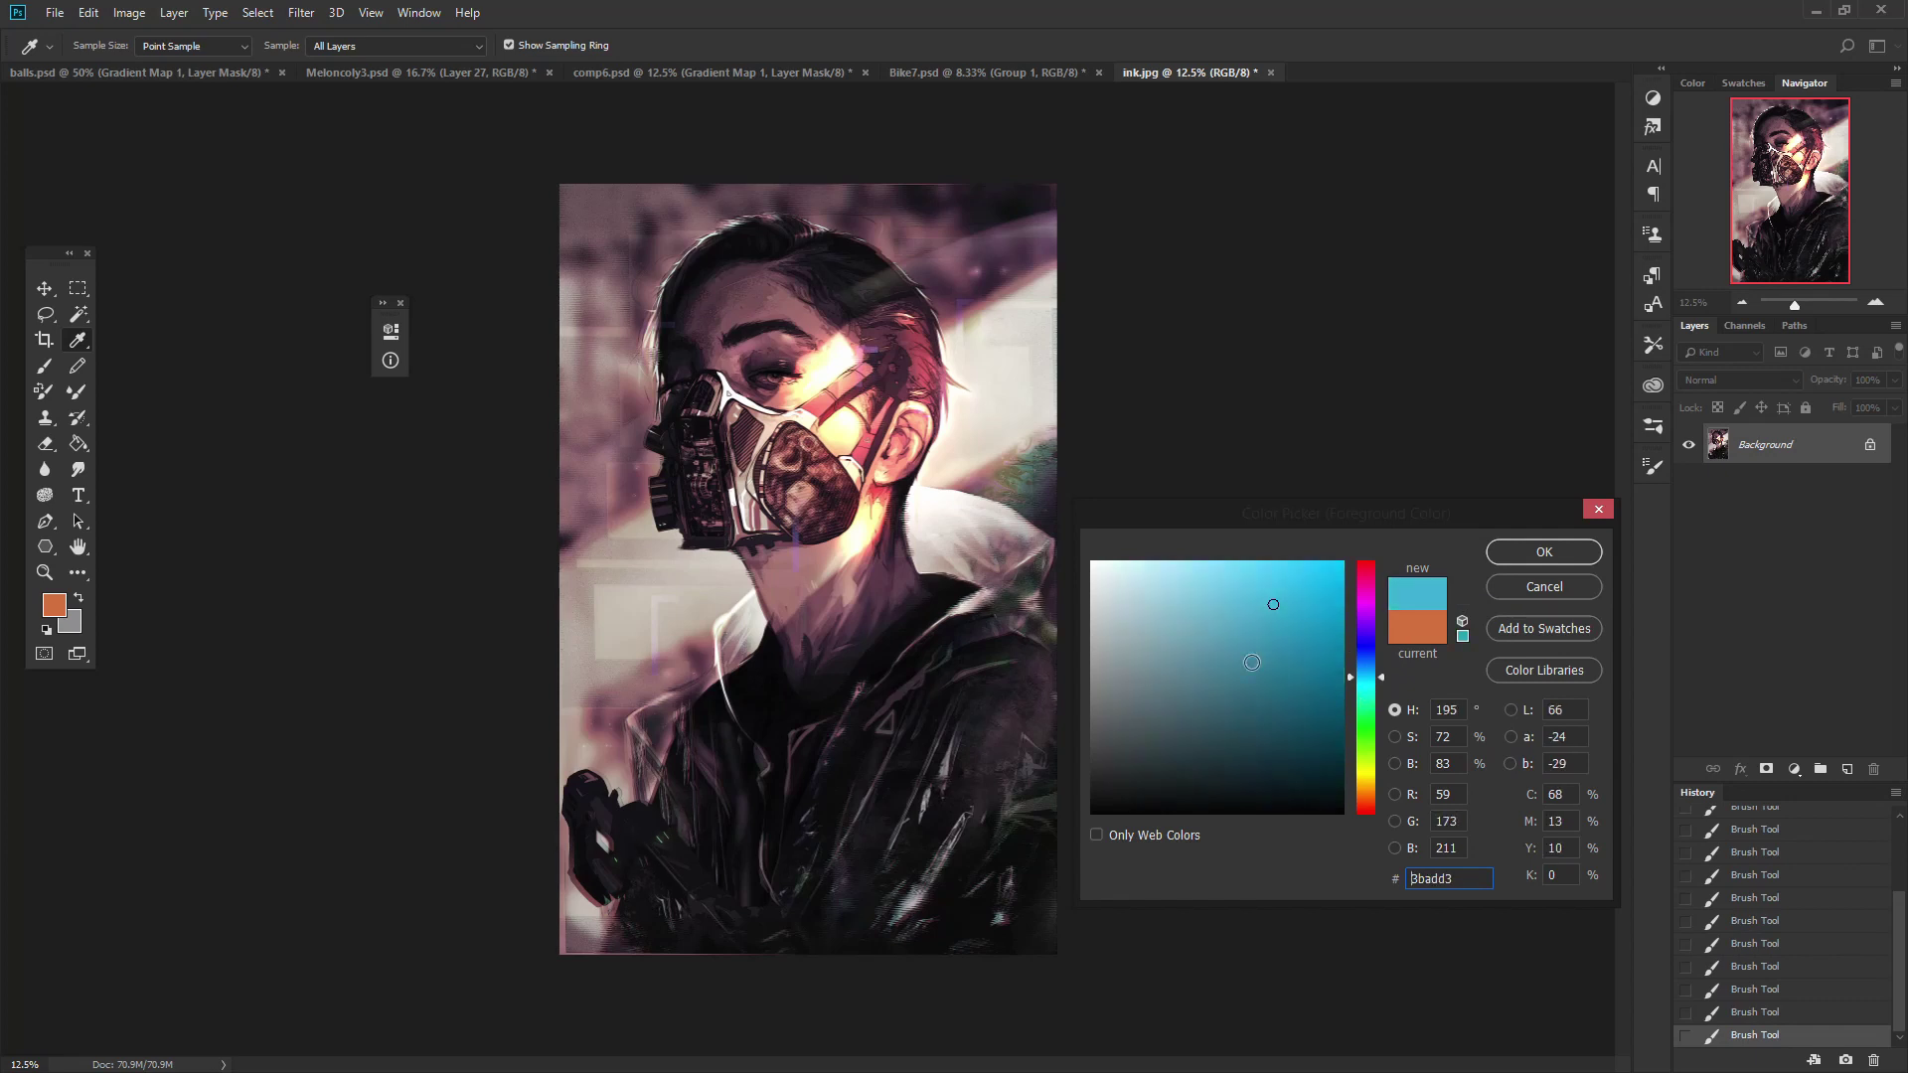
pyautogui.click(1368, 753)
pyautogui.click(1363, 736)
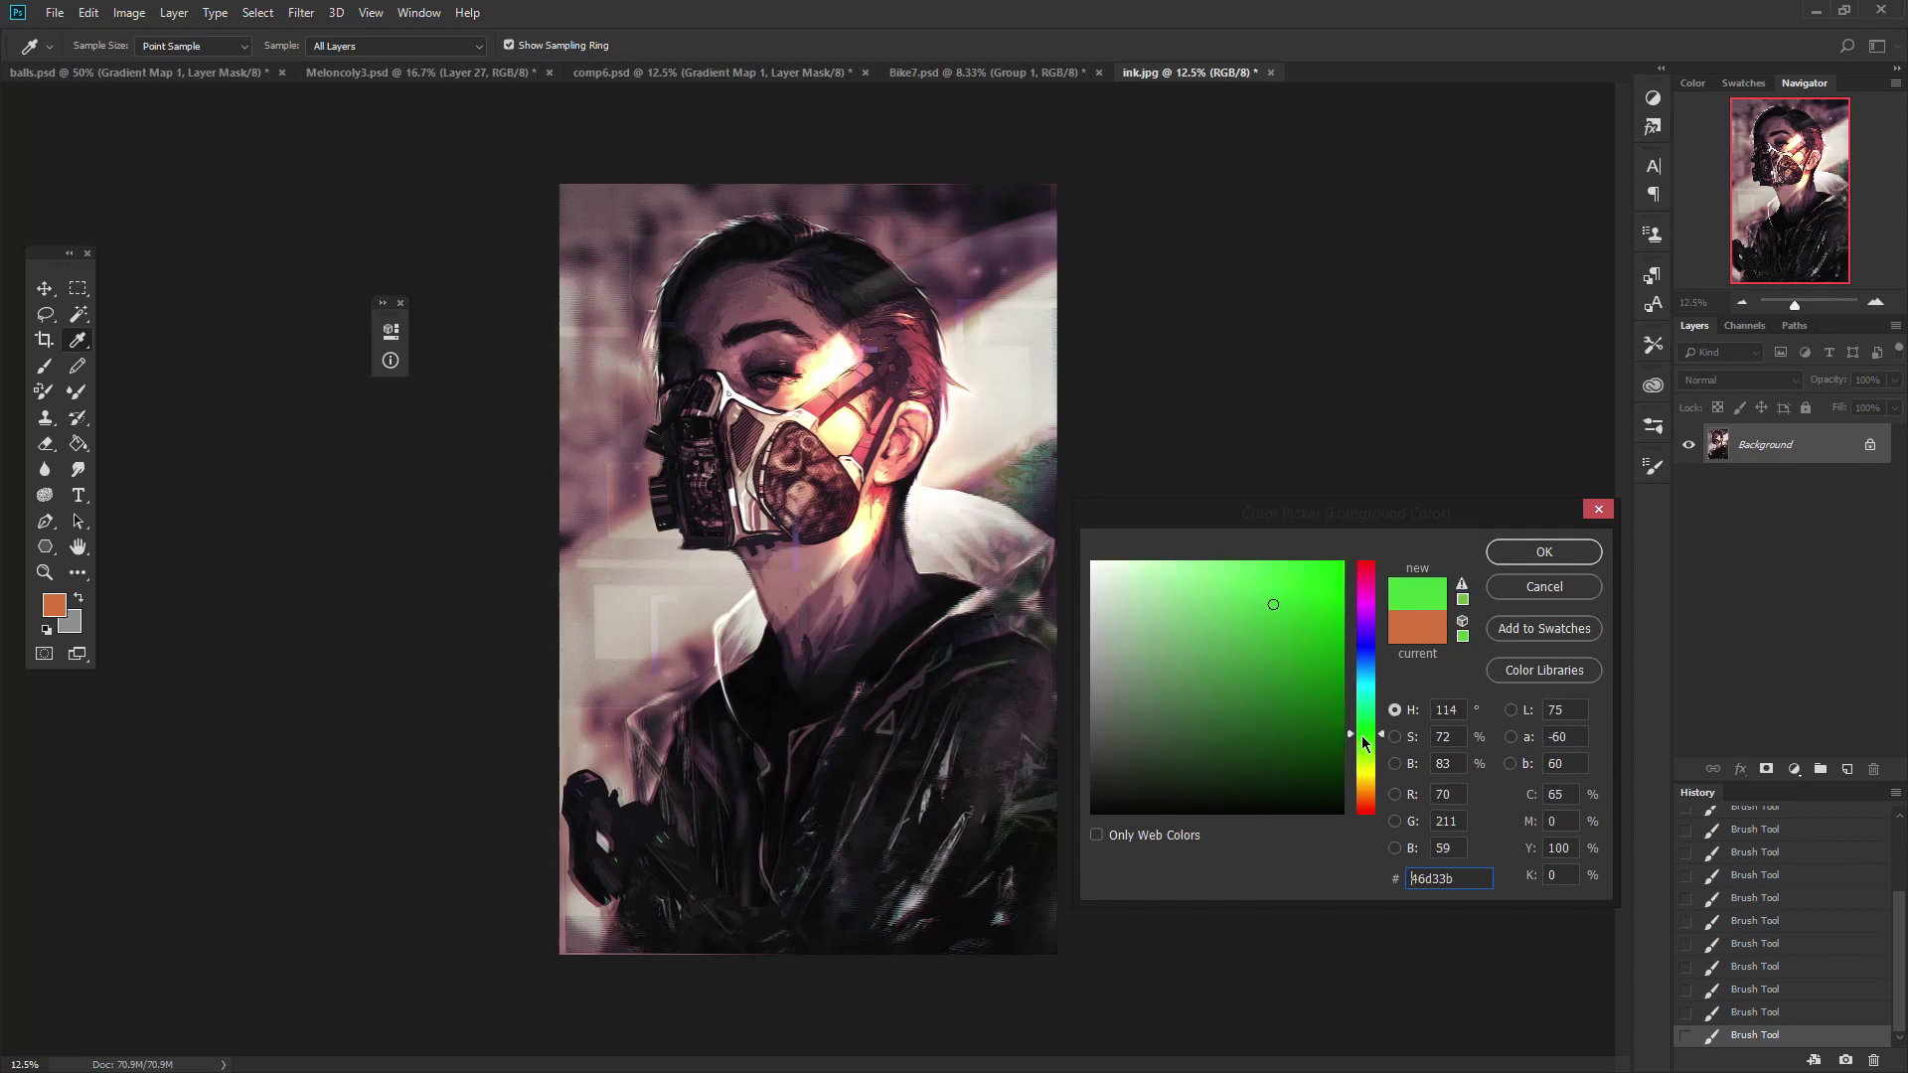
pyautogui.moveTo(1293, 606); pyautogui.dragTo(1269, 583)
pyautogui.click(1545, 553)
# Shrink the soft brush to 120 px and dab a small green light on the gun.
pyautogui.rightClick(869, 632)
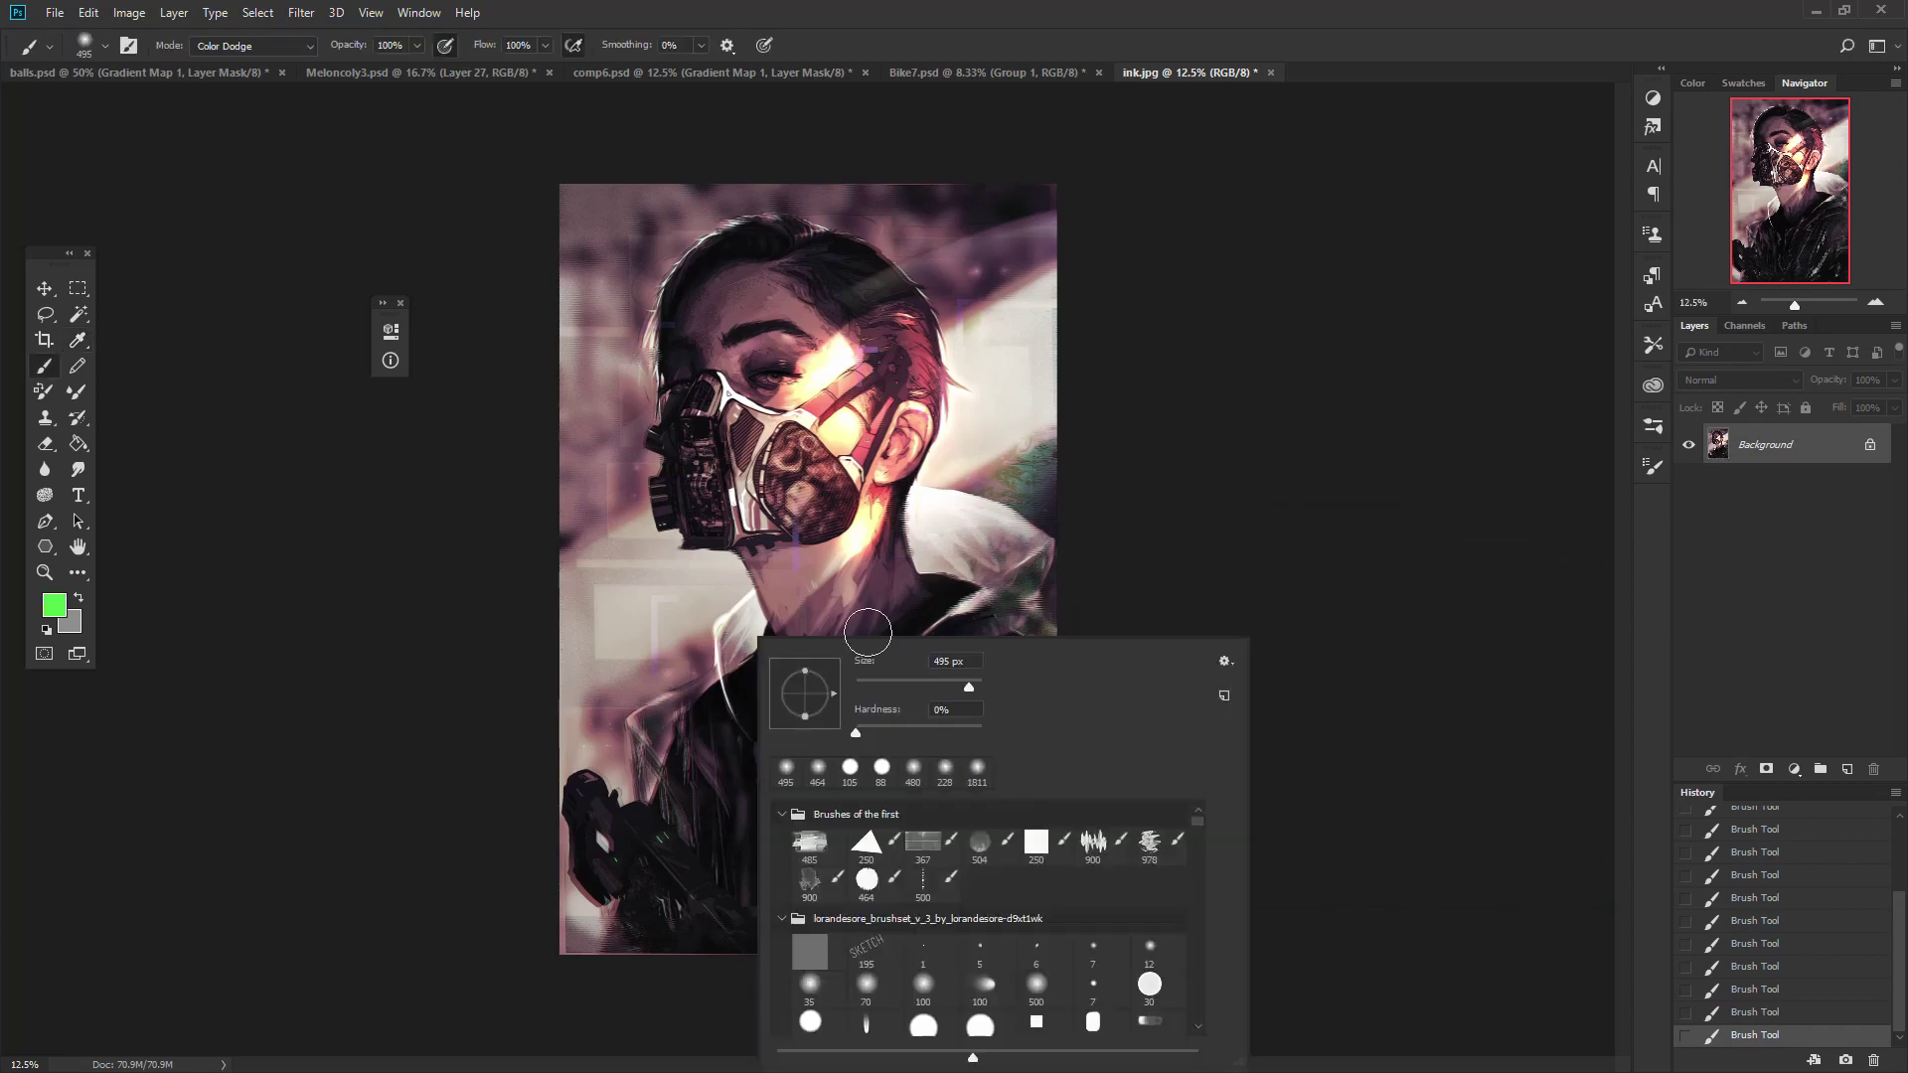
pyautogui.click(924, 686)
pyautogui.click(662, 834)
pyautogui.click(661, 839)
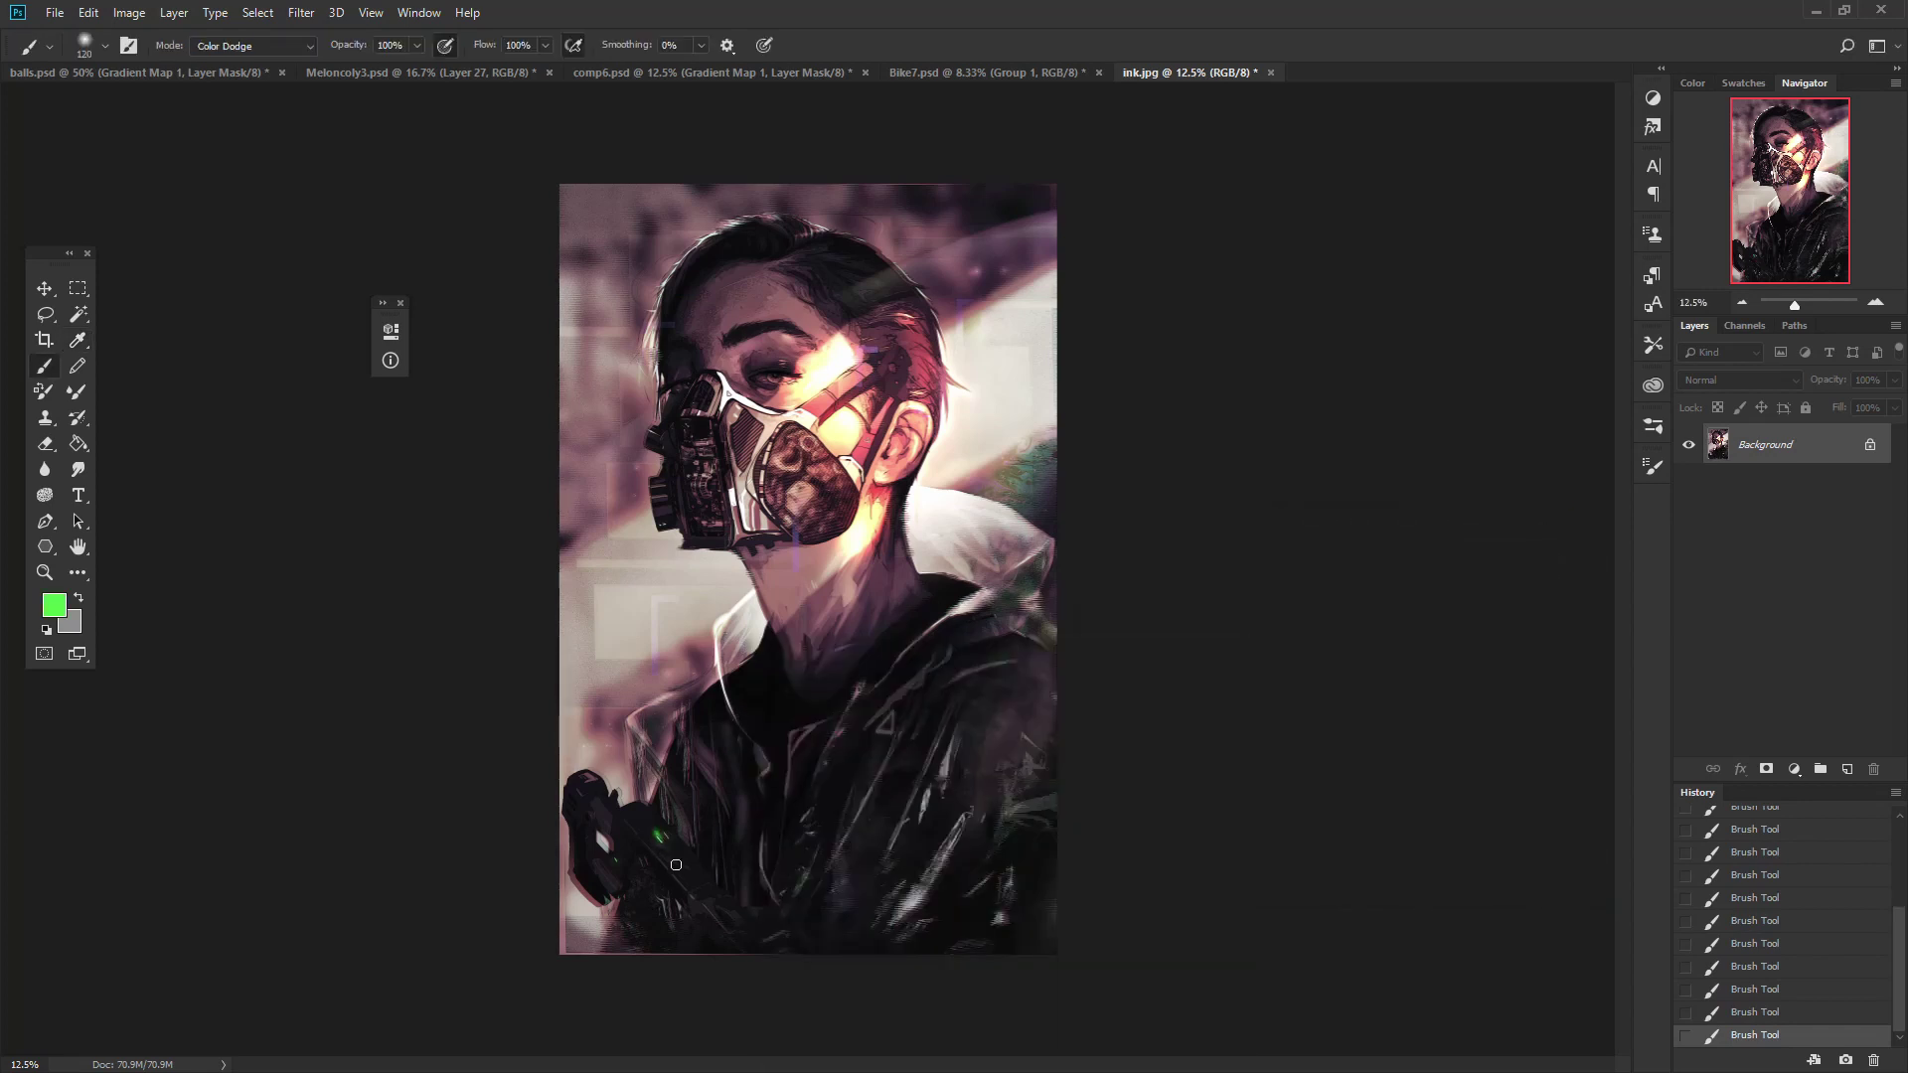
# Enlarge the soft brush to 193 px and add a wider green glow around the light on the gun.
pyautogui.rightClick(669, 869)
pyautogui.moveTo(839, 687); pyautogui.dragTo(873, 687)
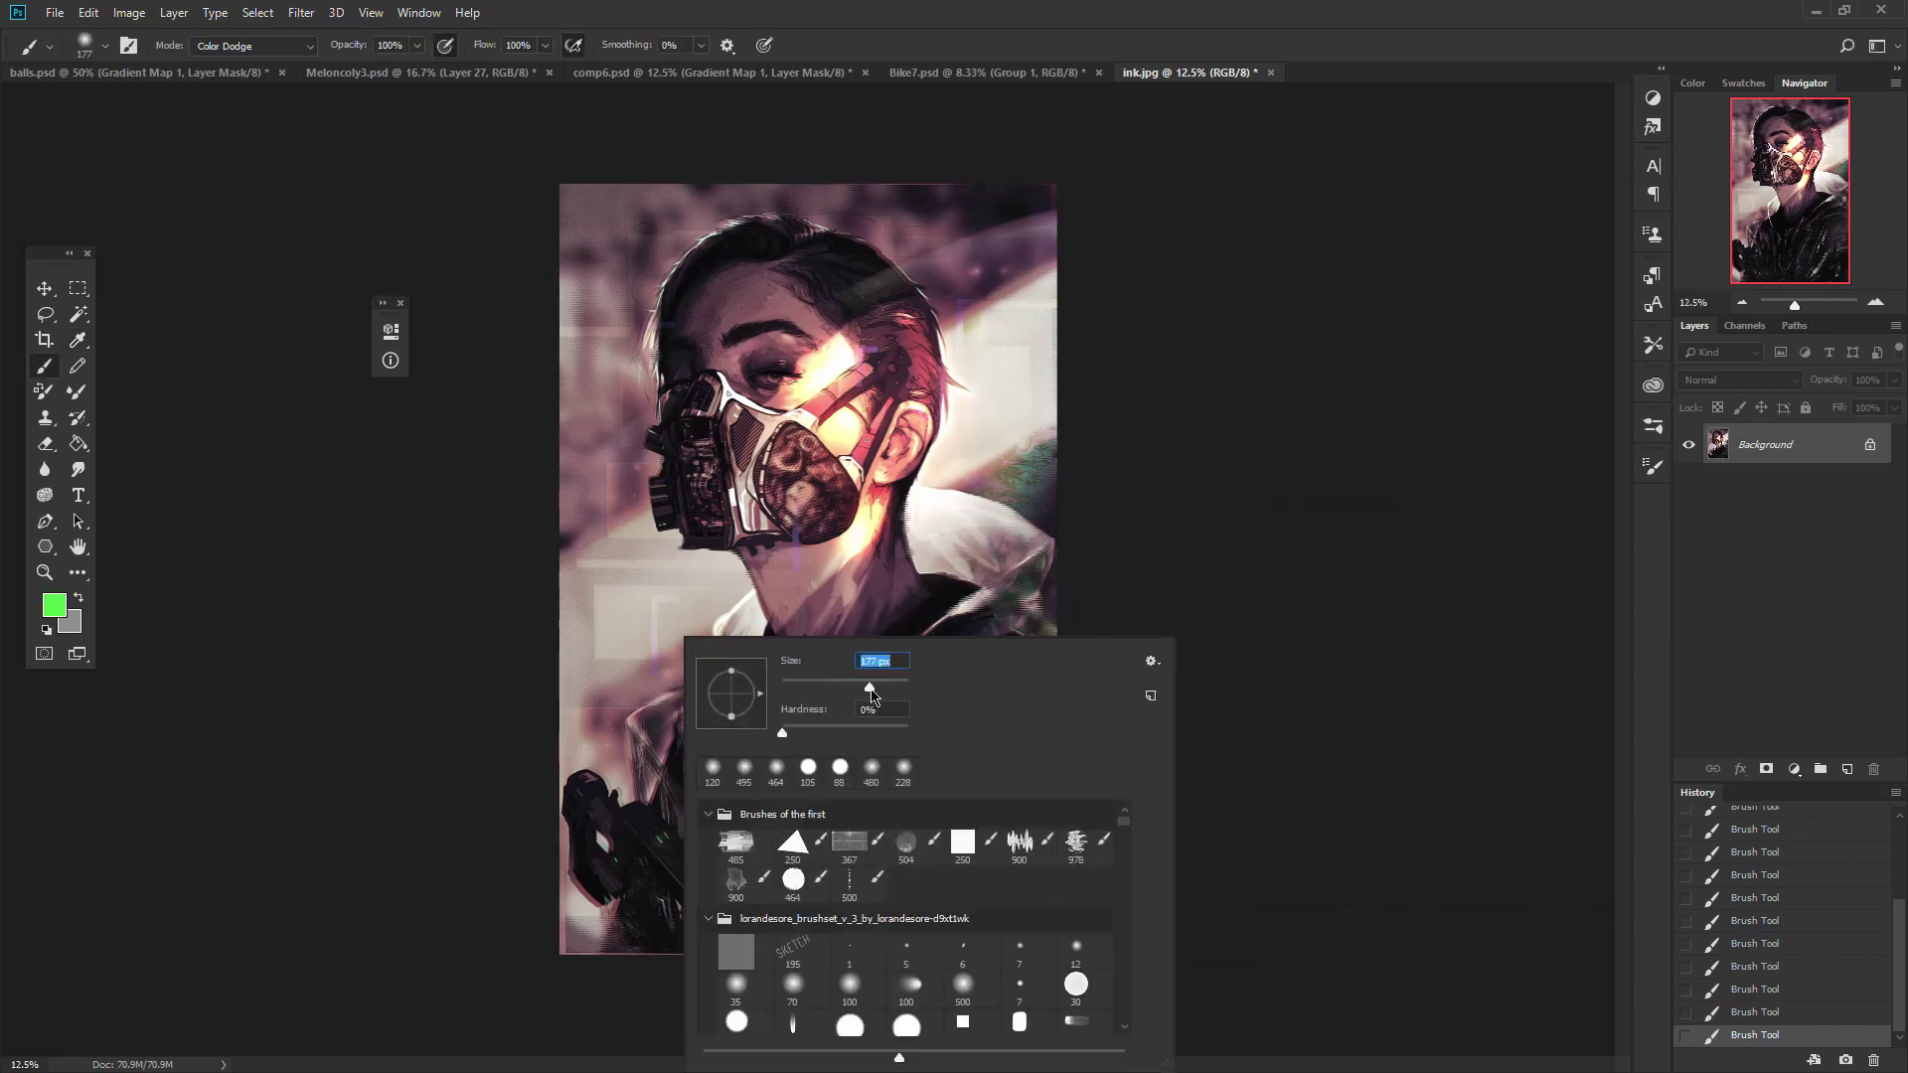
pyautogui.click(655, 847)
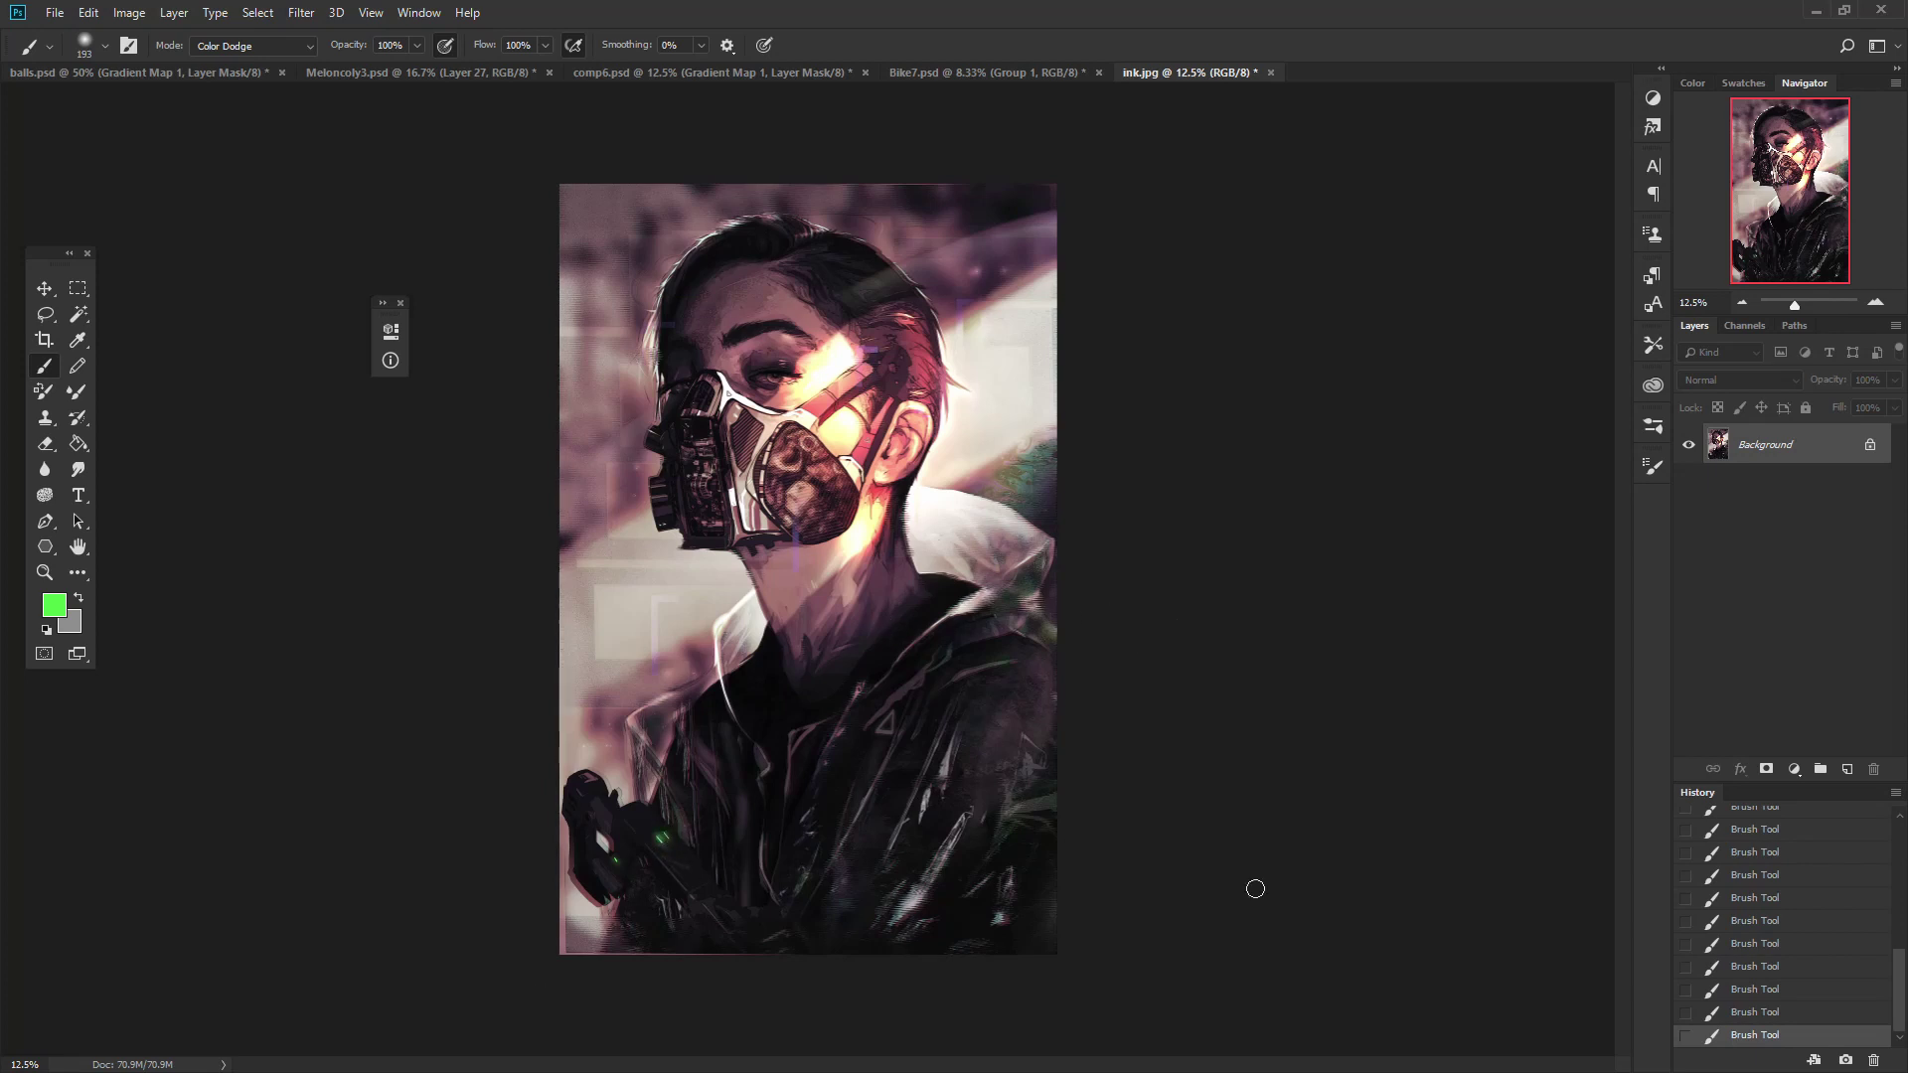
# Mark the latest brush stroke as the history source and compare the glowing painting with its earlier Hue/Saturation state.
pyautogui.click(1685, 1034)
pyautogui.moveTo(1886, 1010); pyautogui.dragTo(1863, 810)
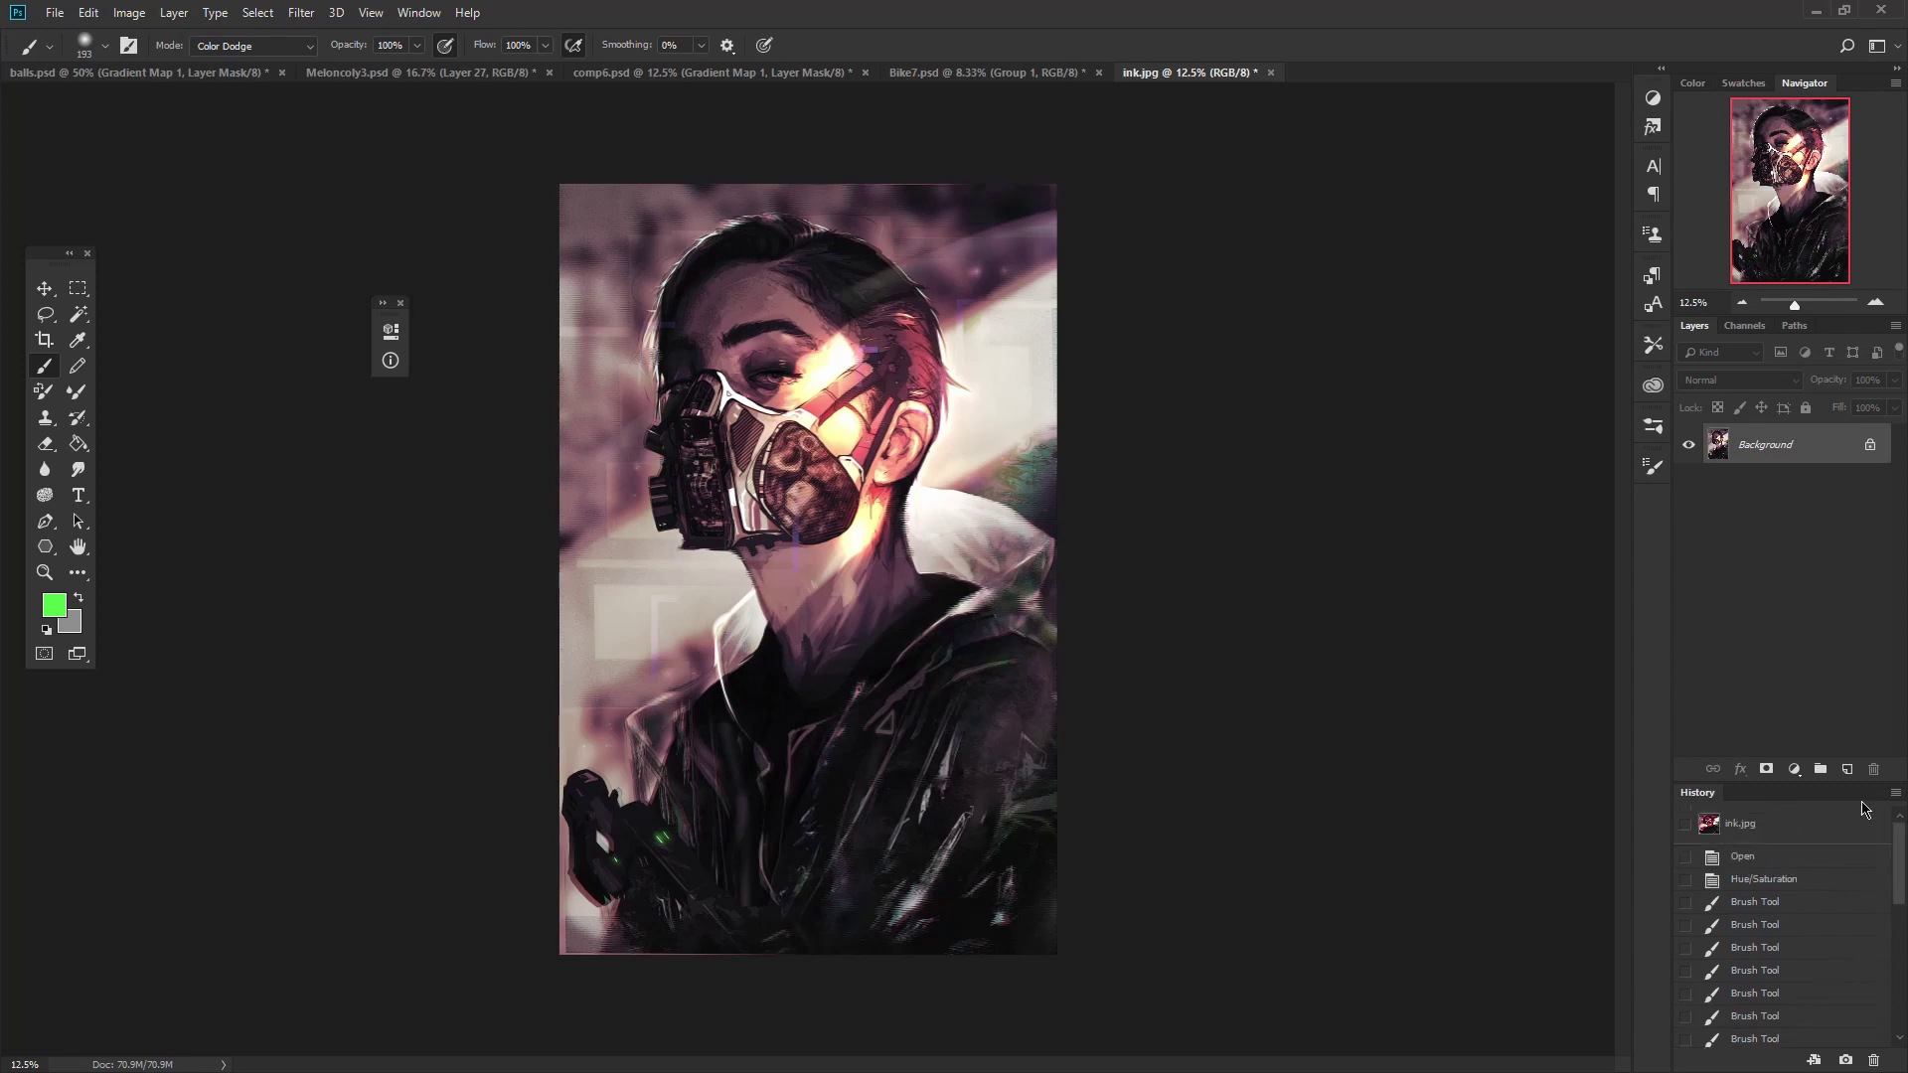
pyautogui.click(1779, 880)
pyautogui.hotkey('ctrl', 'z')
pyautogui.hotkey('ctrl', 'z')
pyautogui.hotkey('ctrl', 'z')
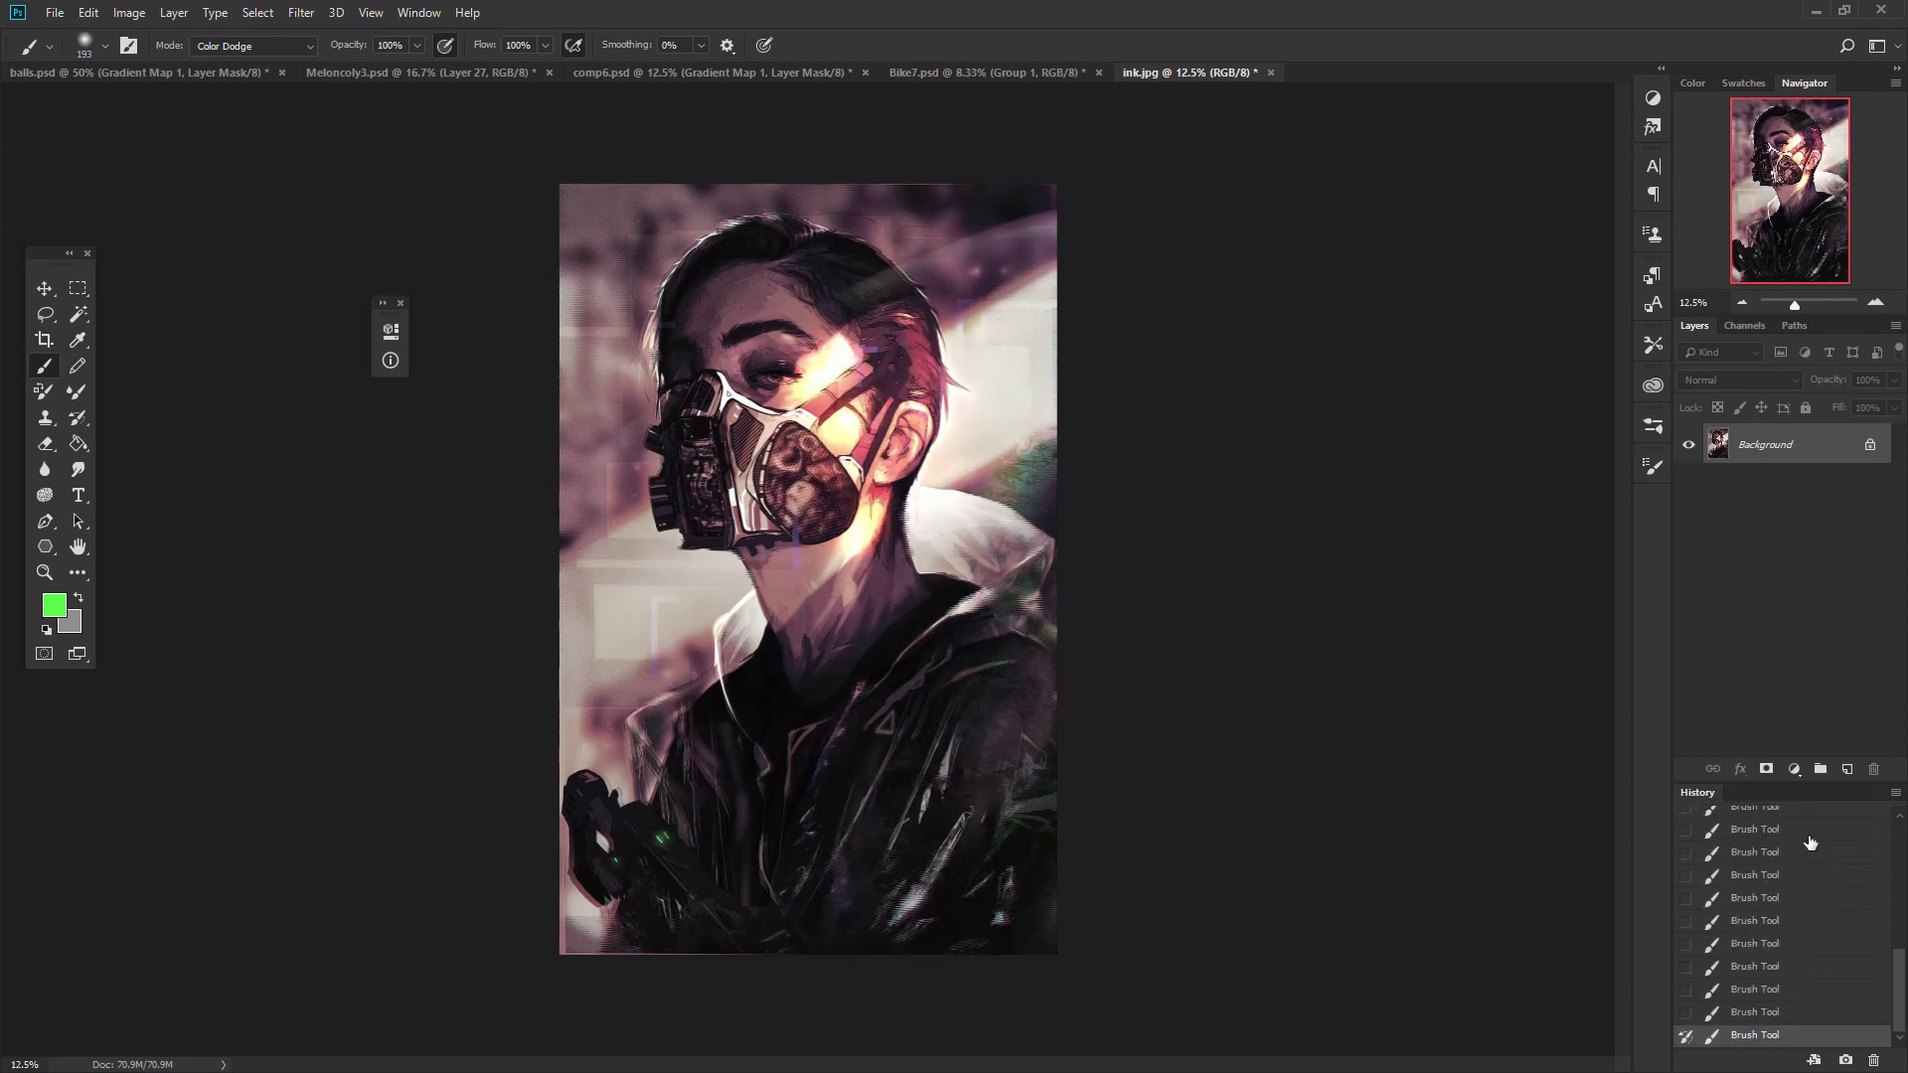
pyautogui.hotkey('ctrl', 'z')
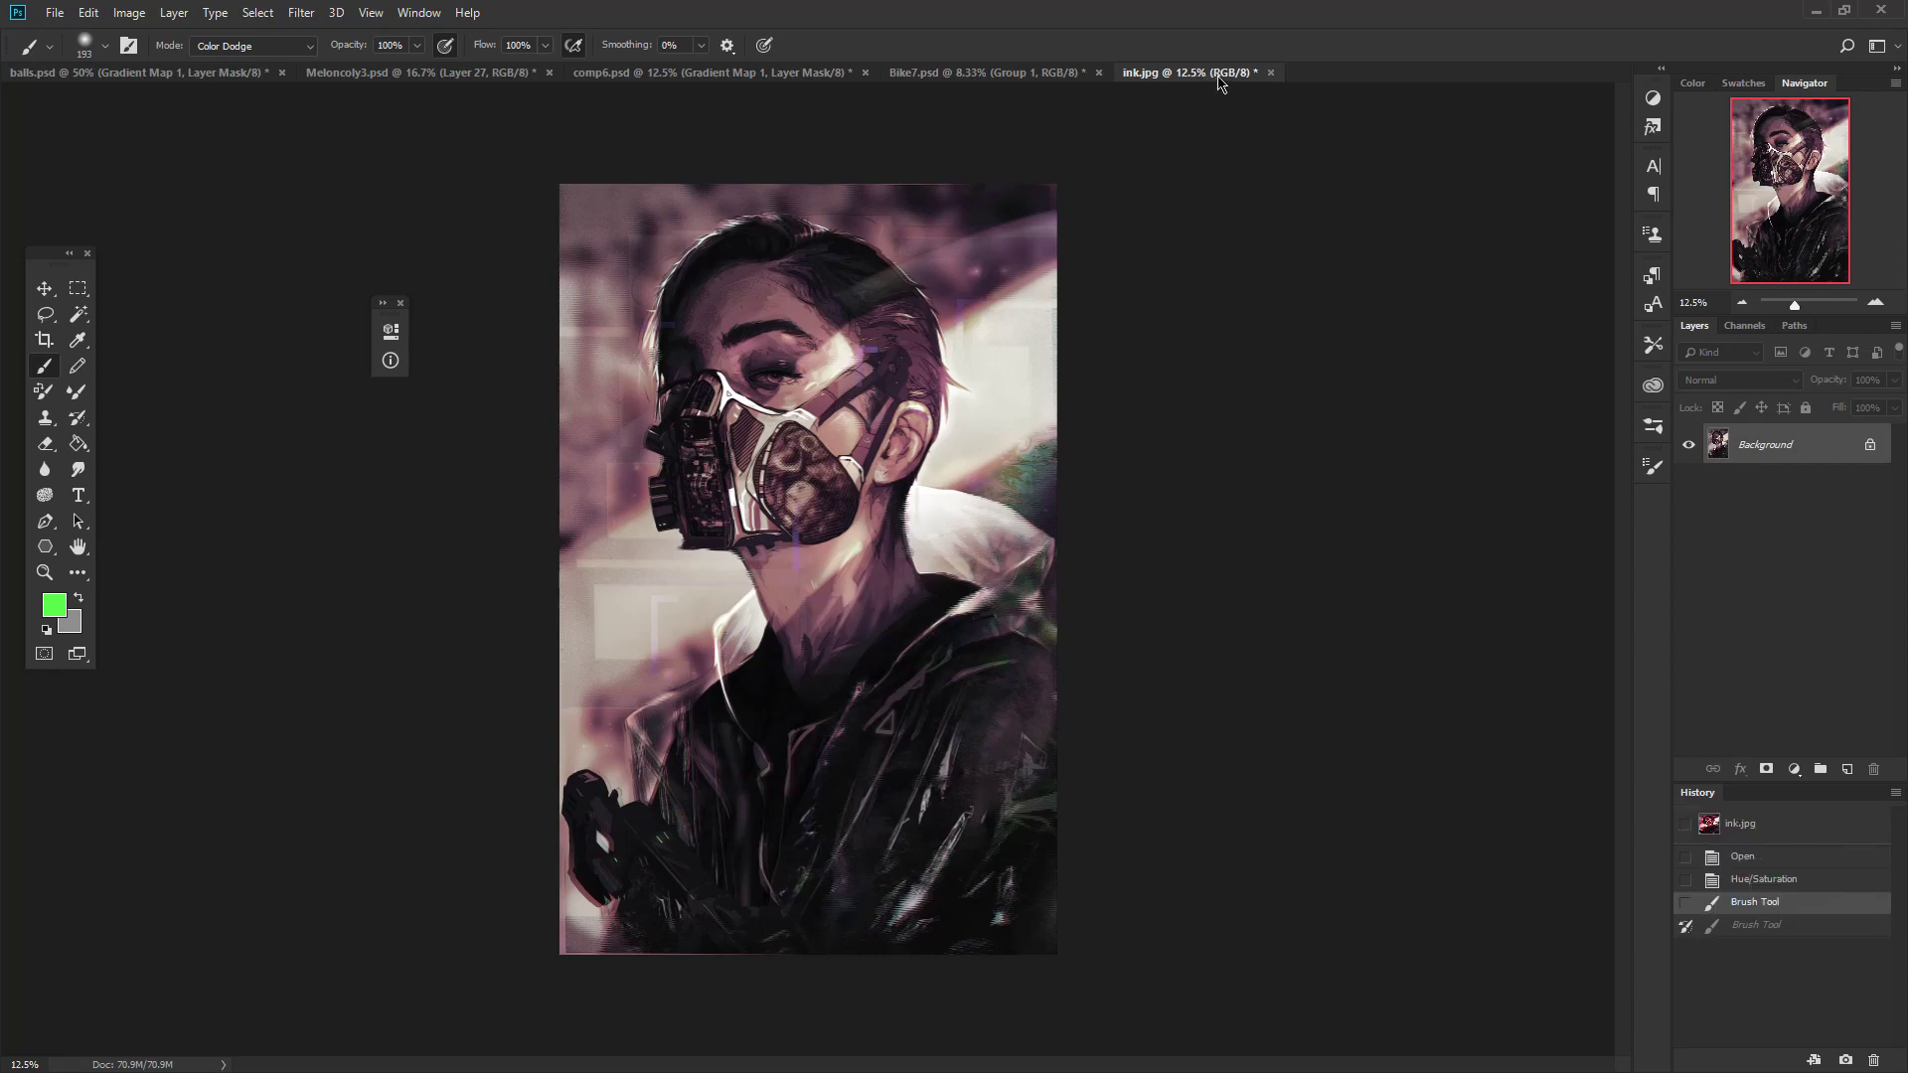
# Close ink.jpg without saving its changes and switch to the balls.psd document.
pyautogui.click(1270, 77)
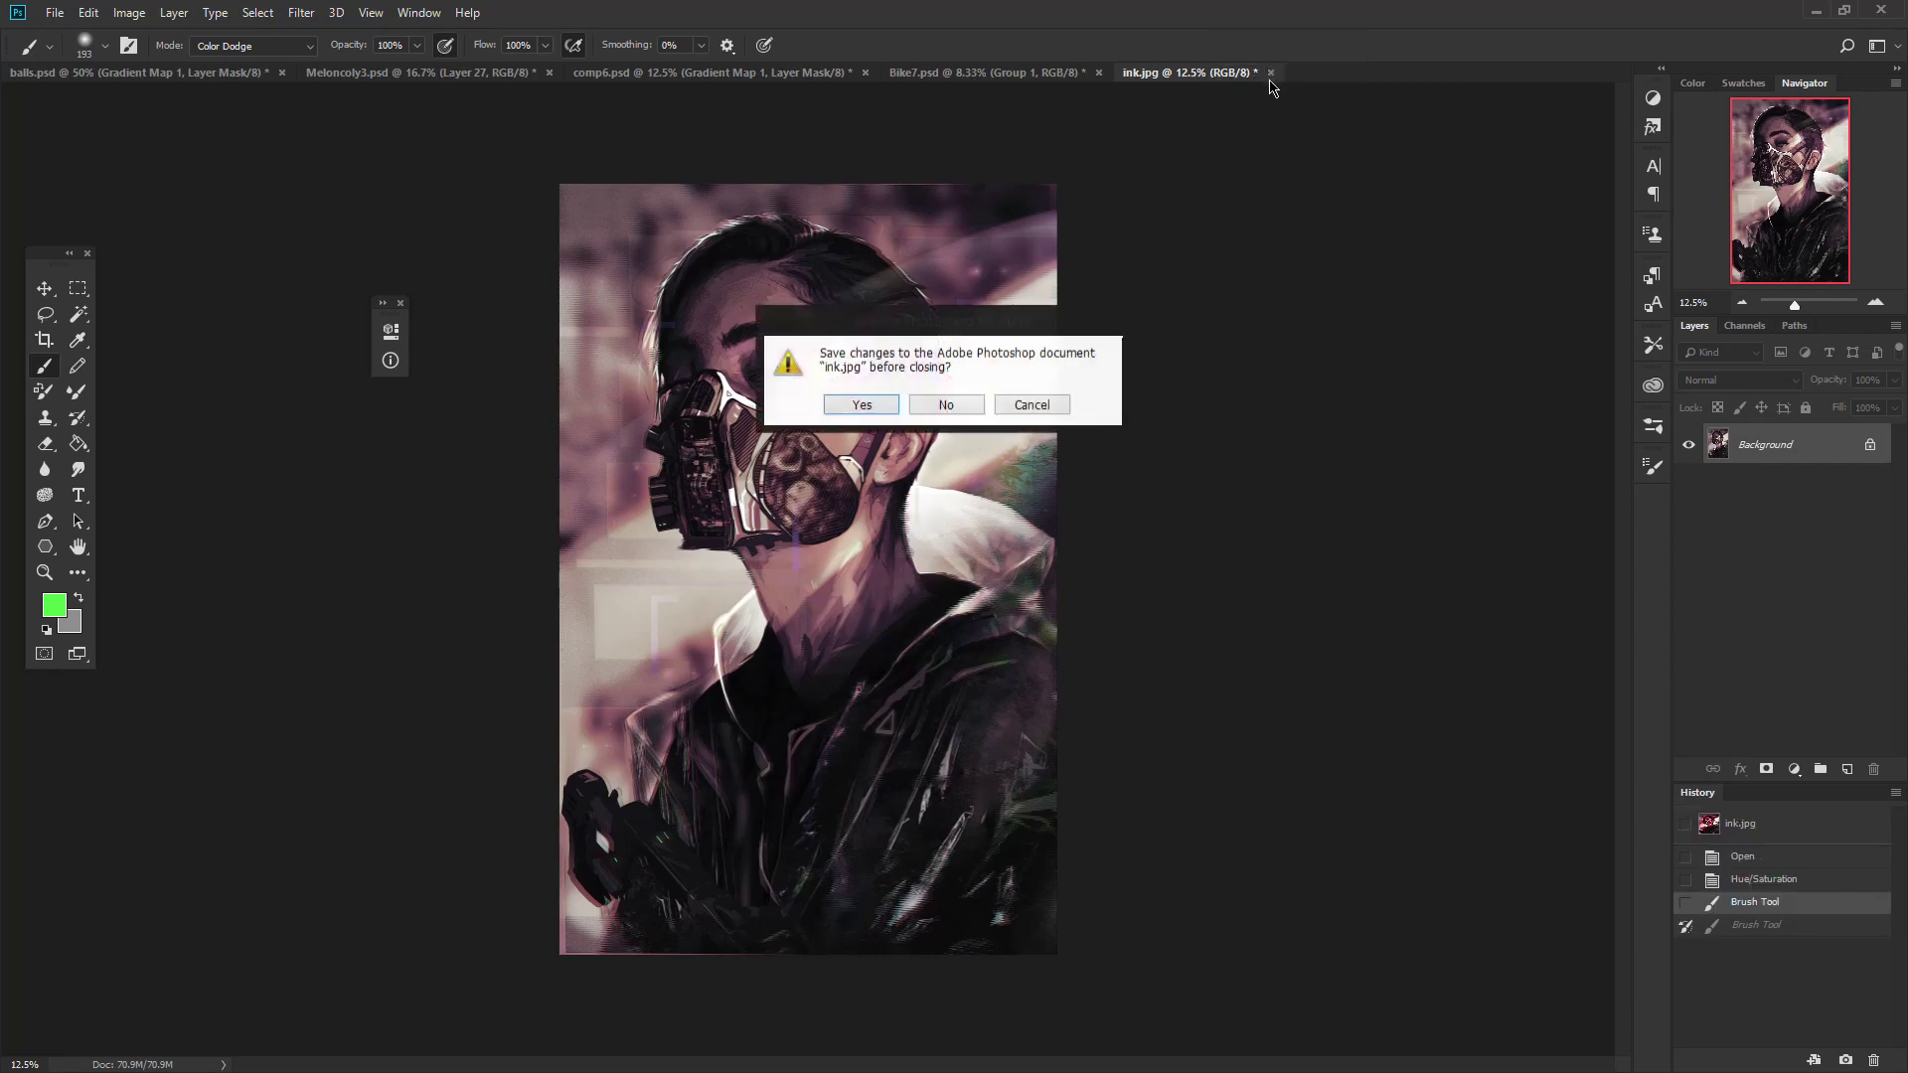
pyautogui.click(946, 406)
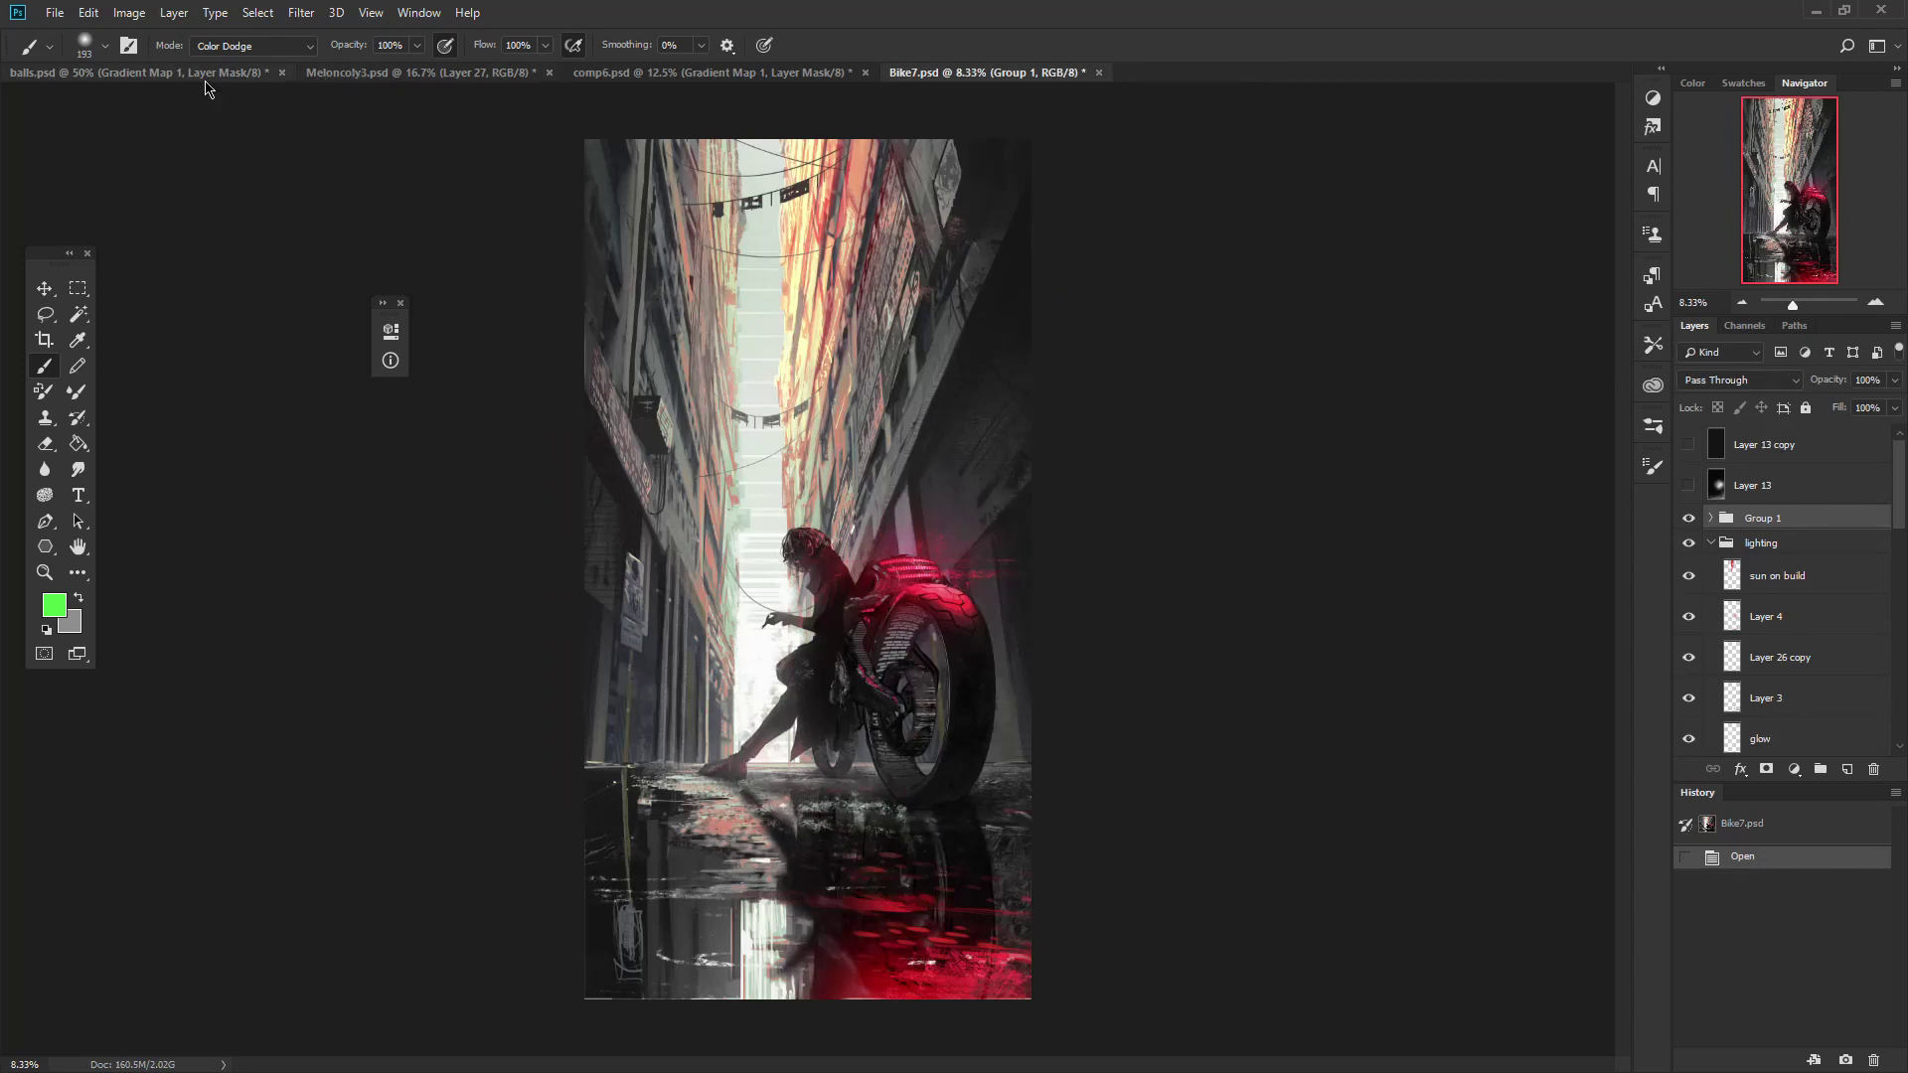
pyautogui.click(206, 77)
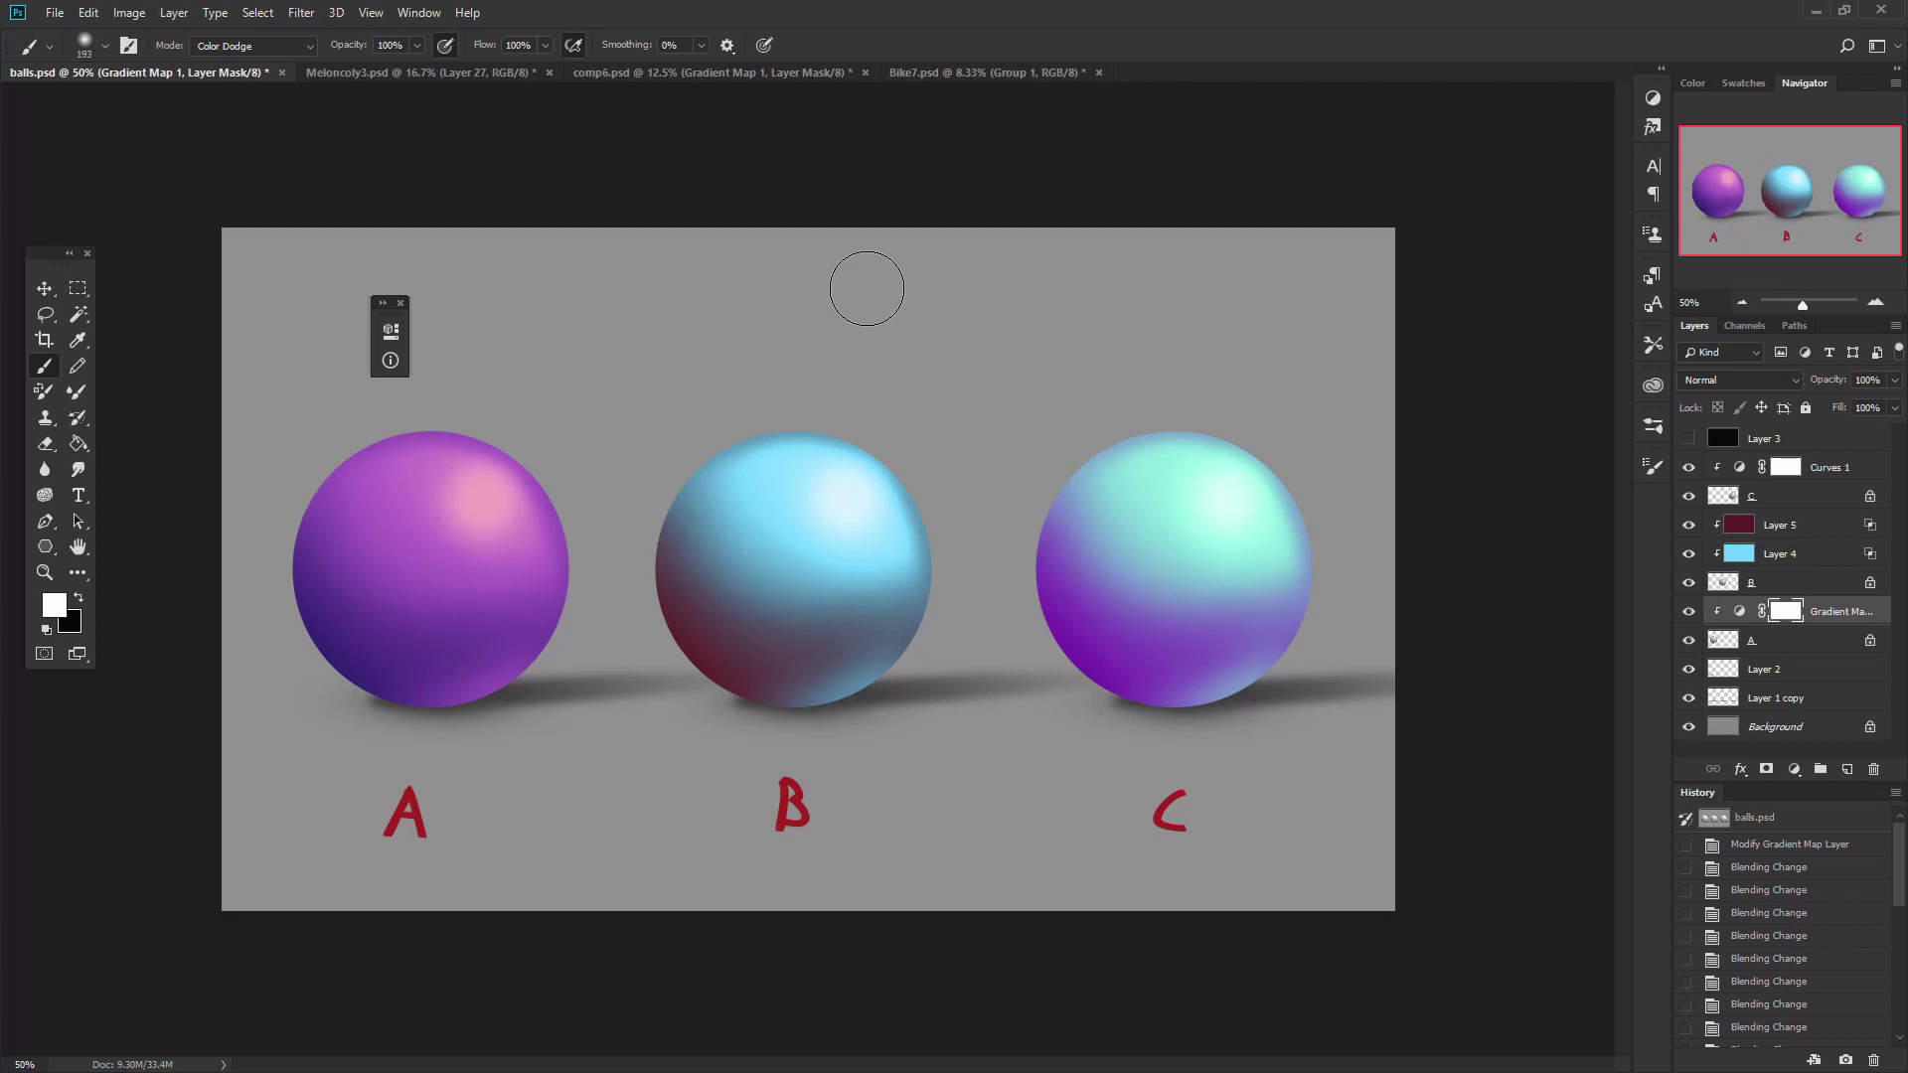
# Swap the foreground and background colors so black is in front, and try dark reddish brown #4e3232 for the foreground.
pyautogui.click(78, 598)
pyautogui.click(58, 602)
pyautogui.click(1181, 736)
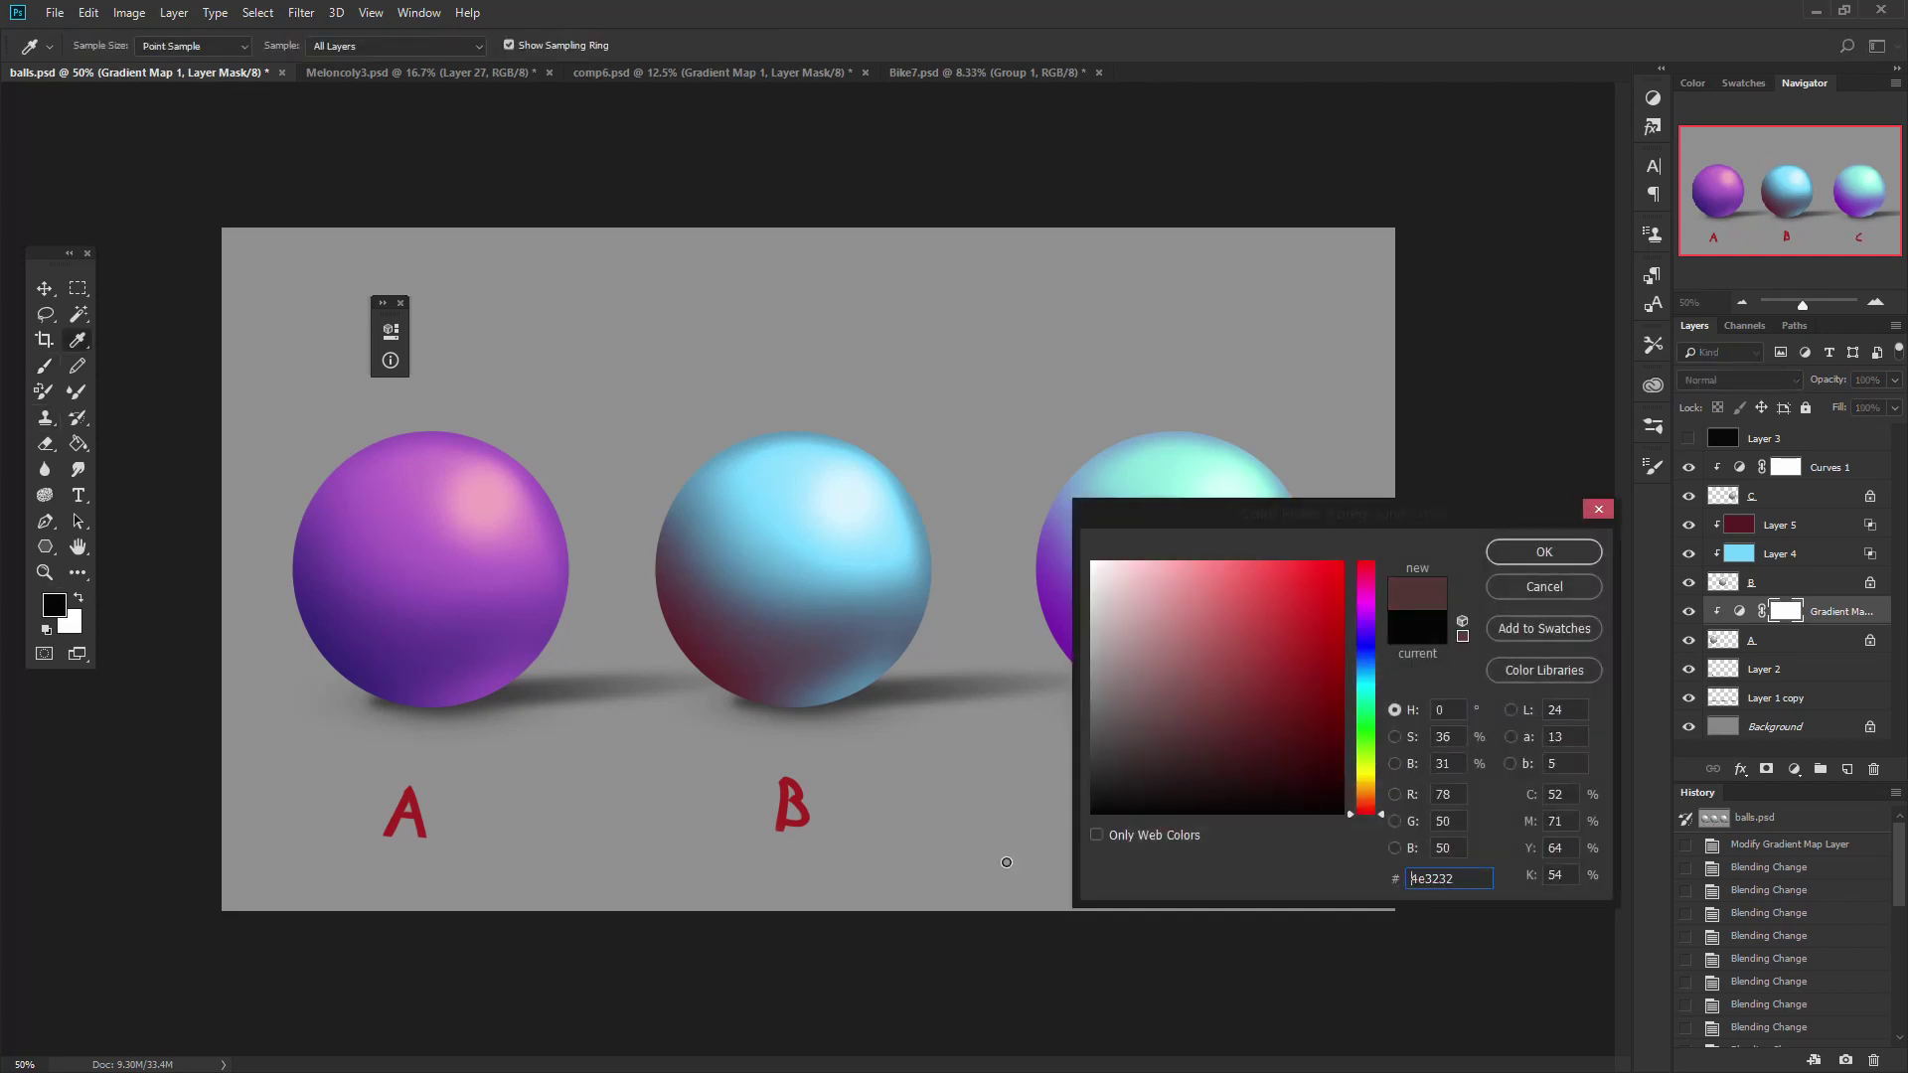
pyautogui.moveTo(1007, 862); pyautogui.dragTo(1004, 864)
pyautogui.click(1550, 560)
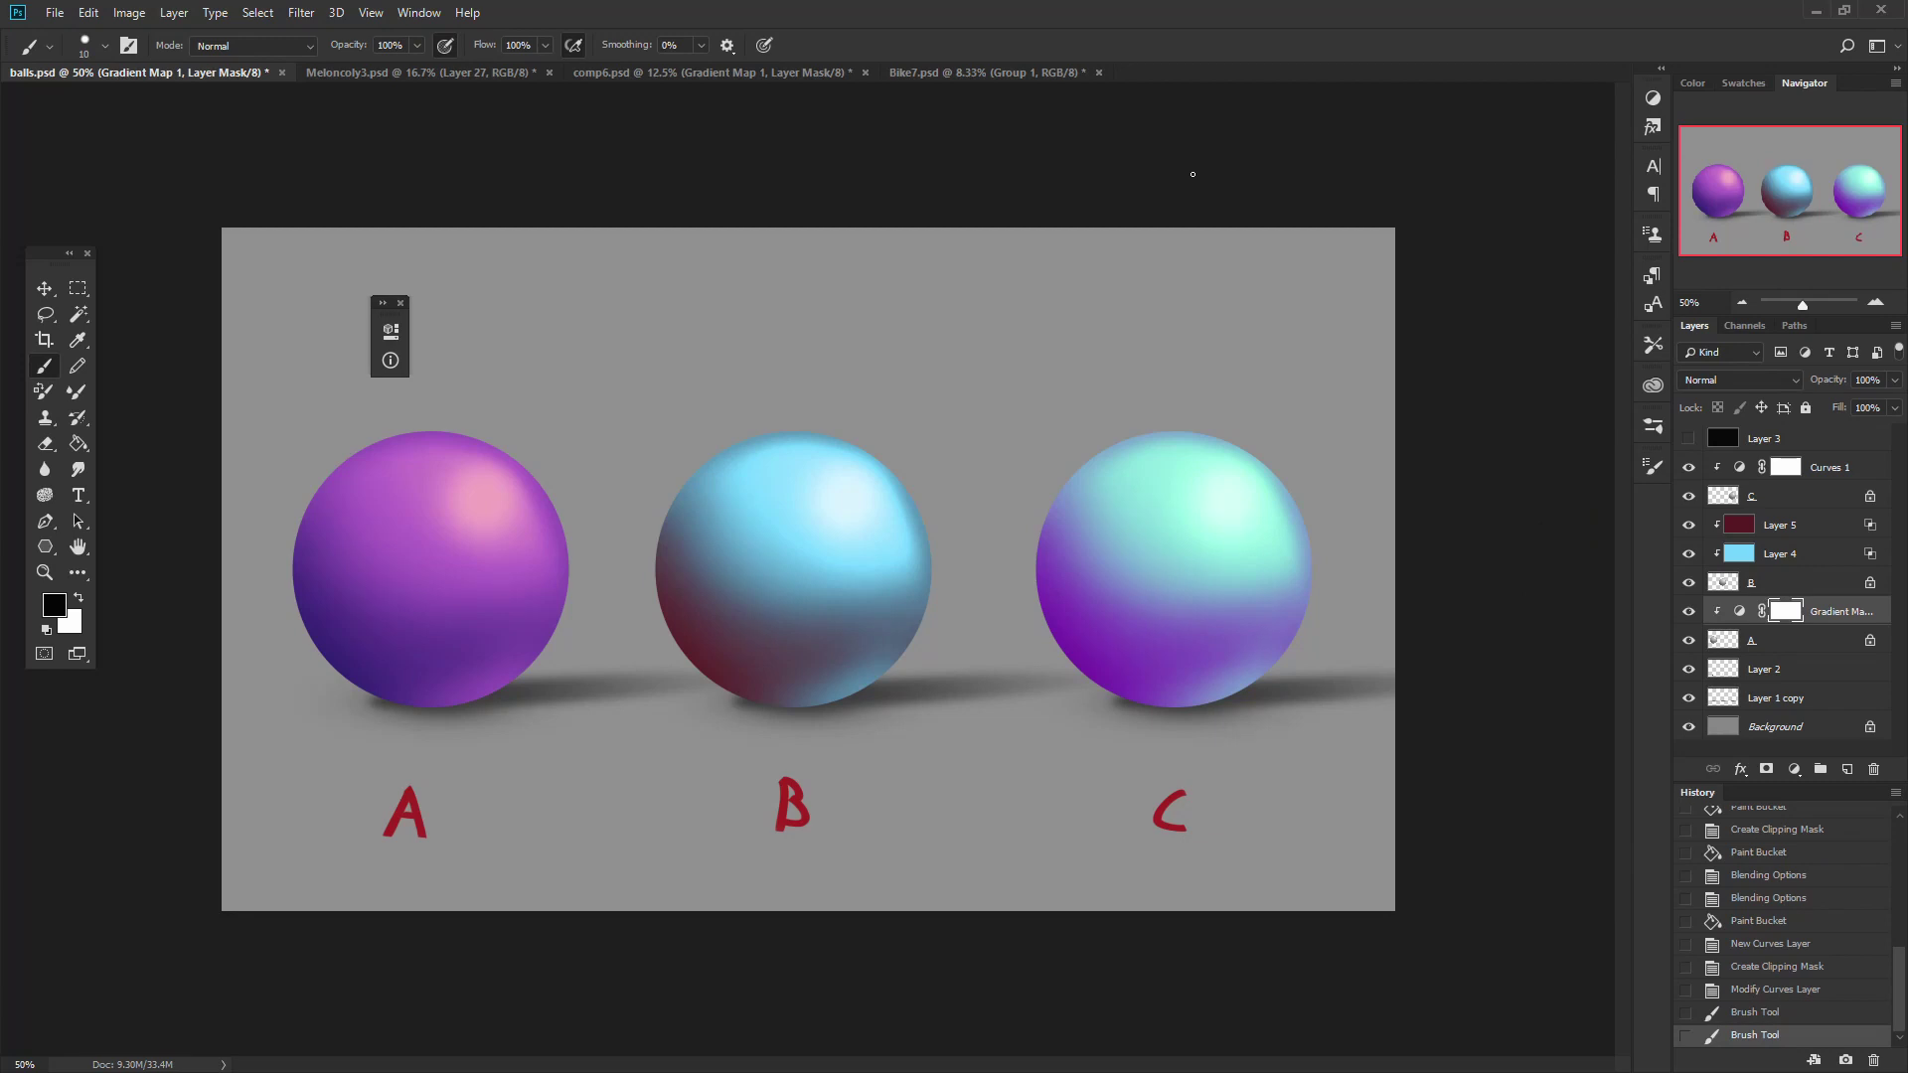